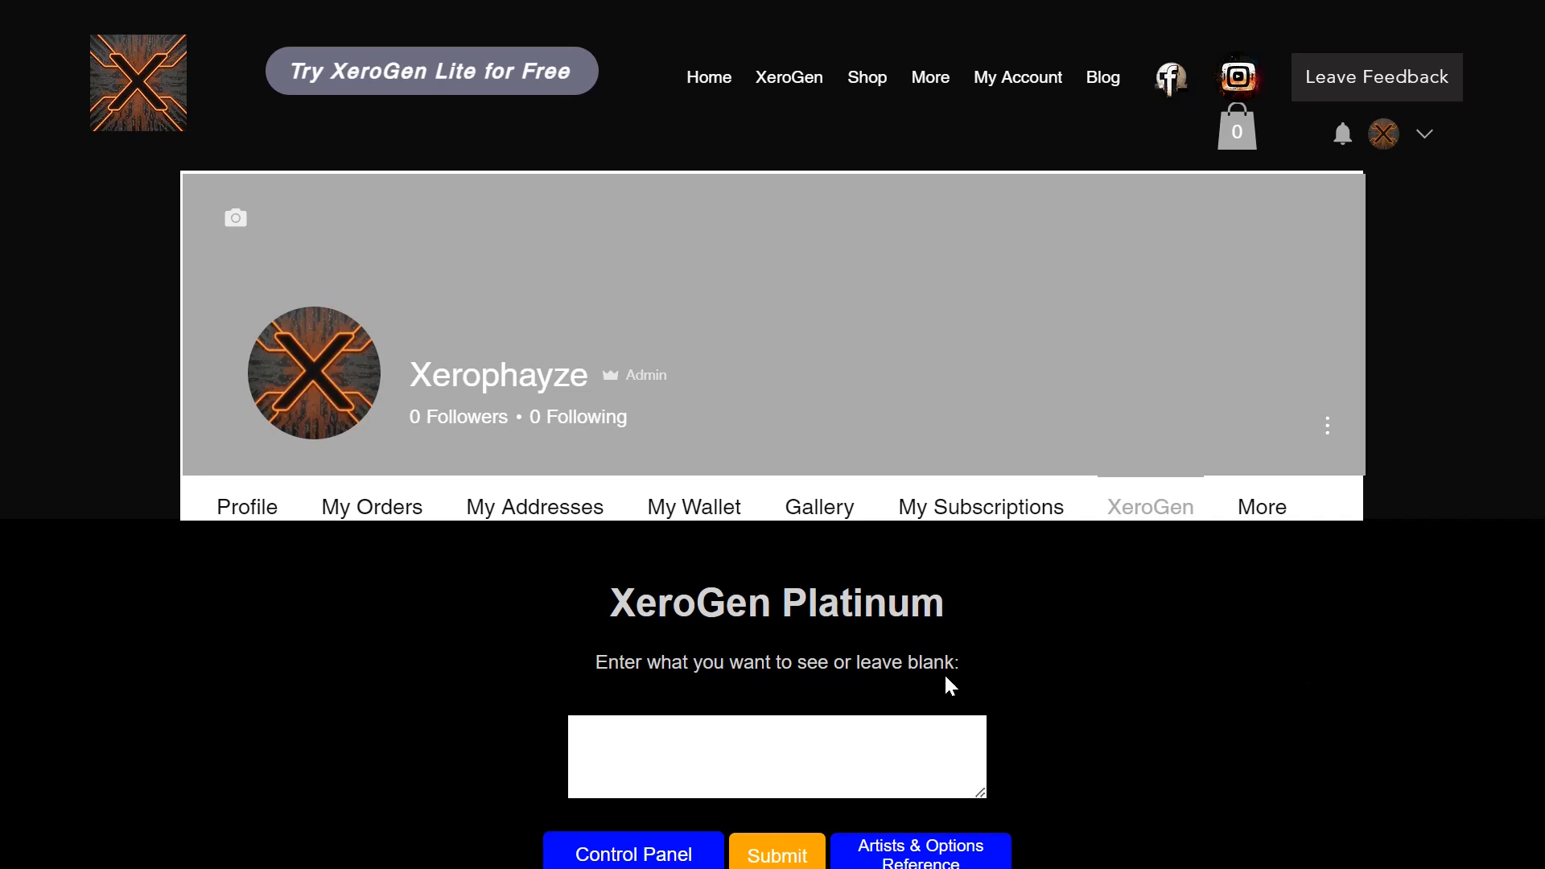
Open the free XeroGen Lite page.
scroll(947, 678, down, 5)
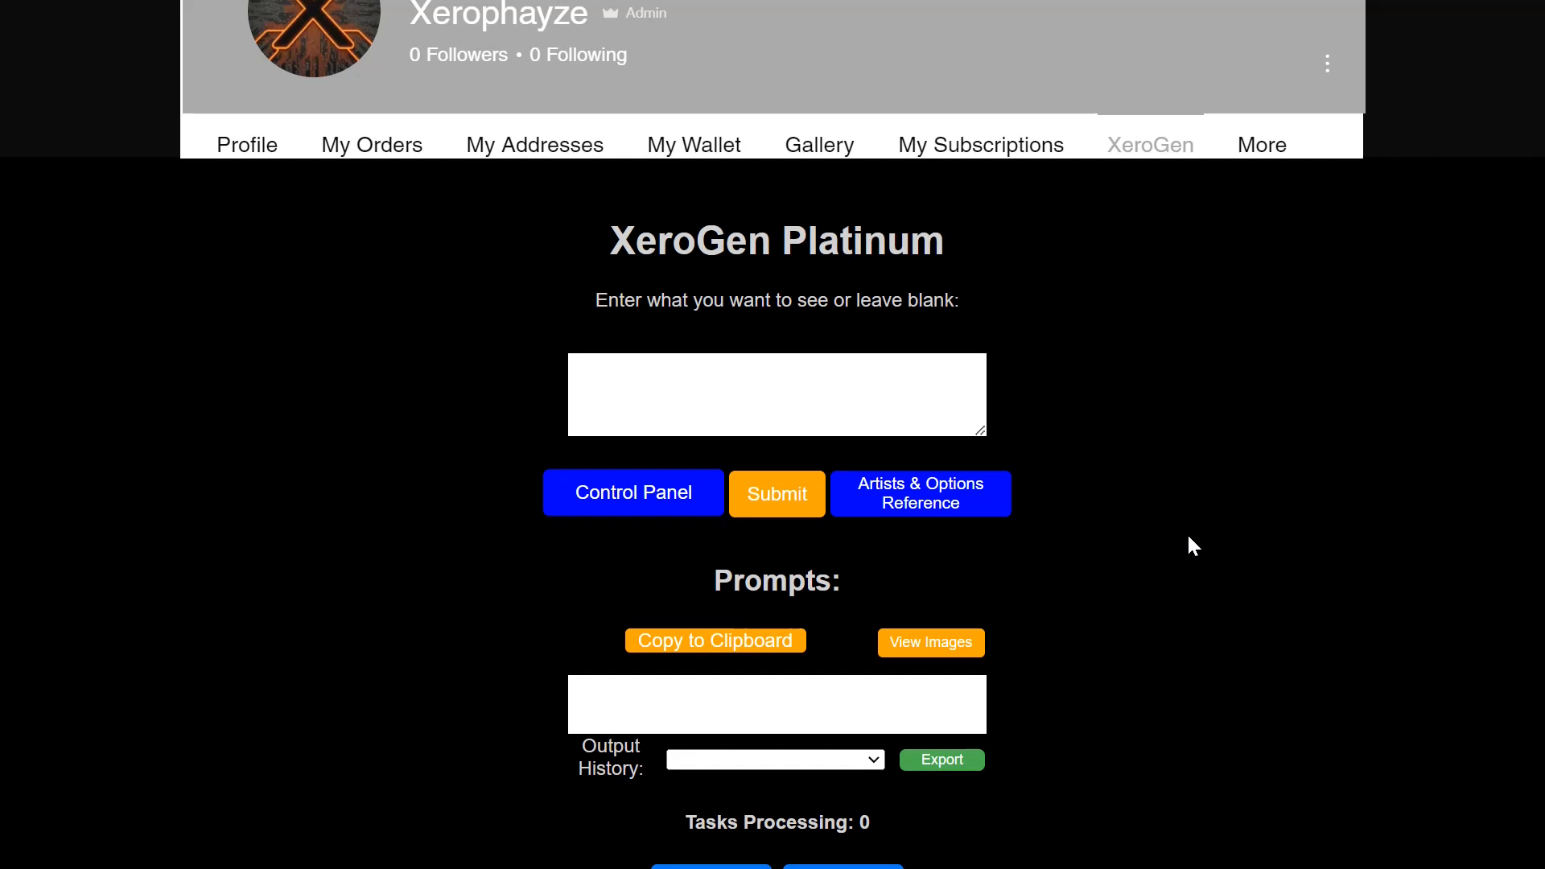
scroll(1190, 507, up, 3)
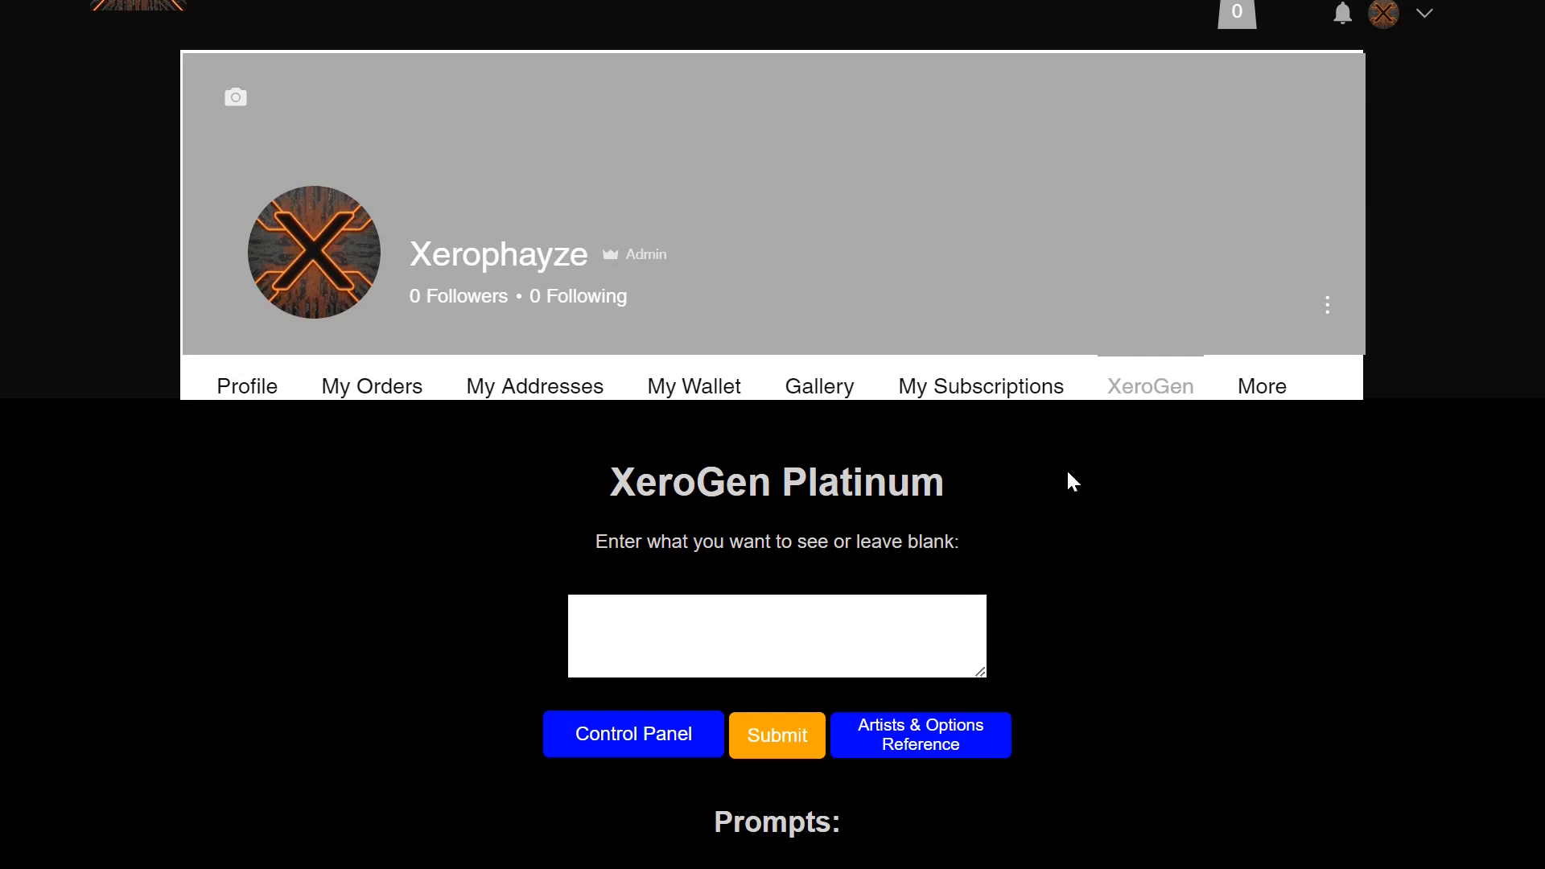
scroll(1069, 475, down, 5)
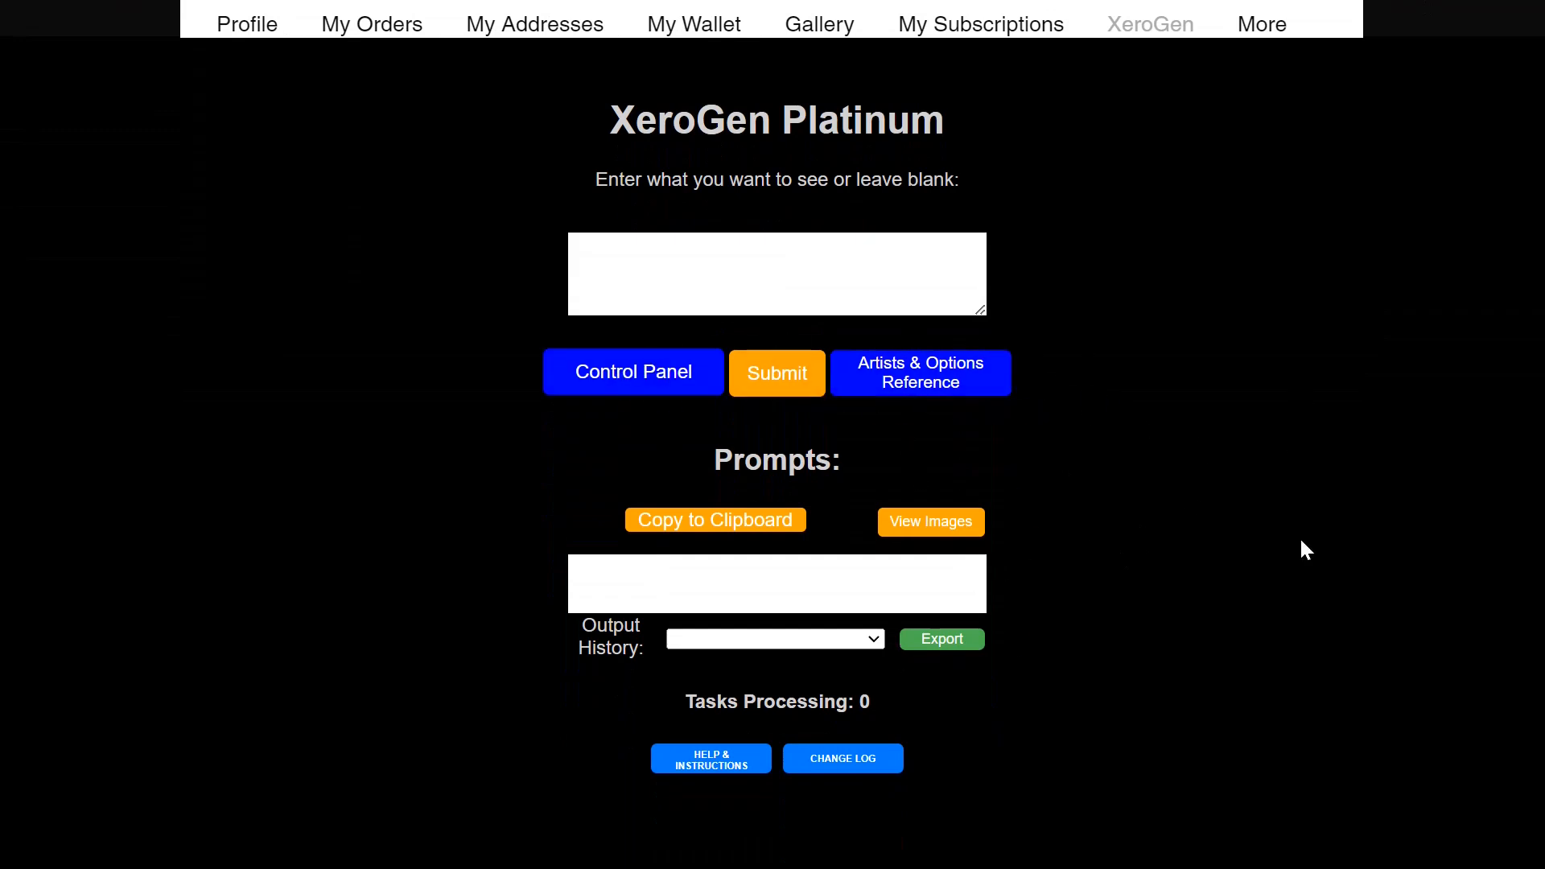
scroll(1235, 477, up, 6)
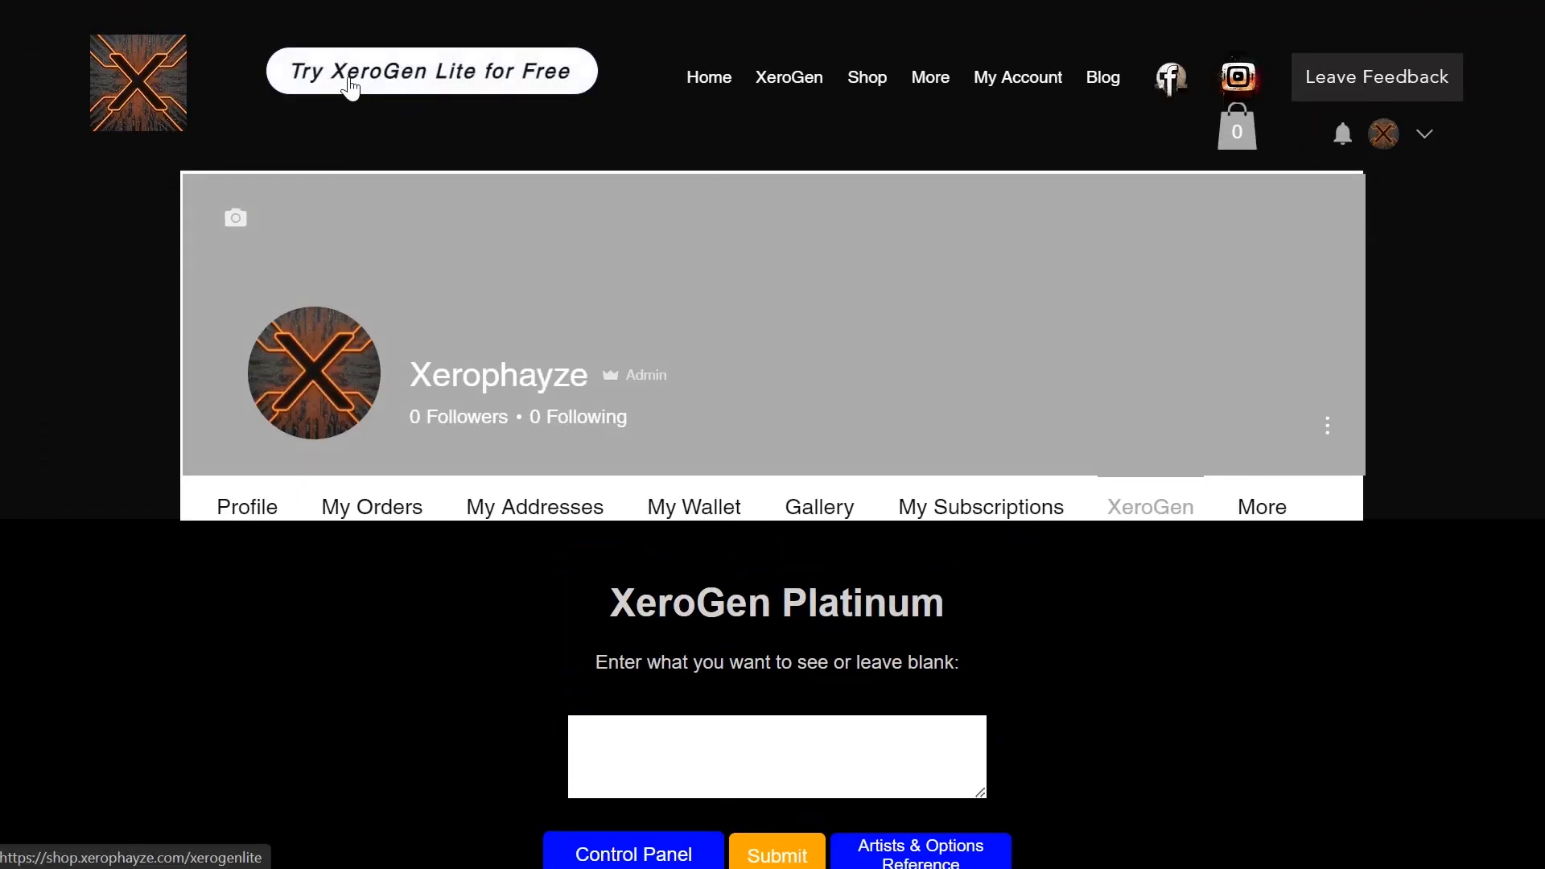
click(393, 81)
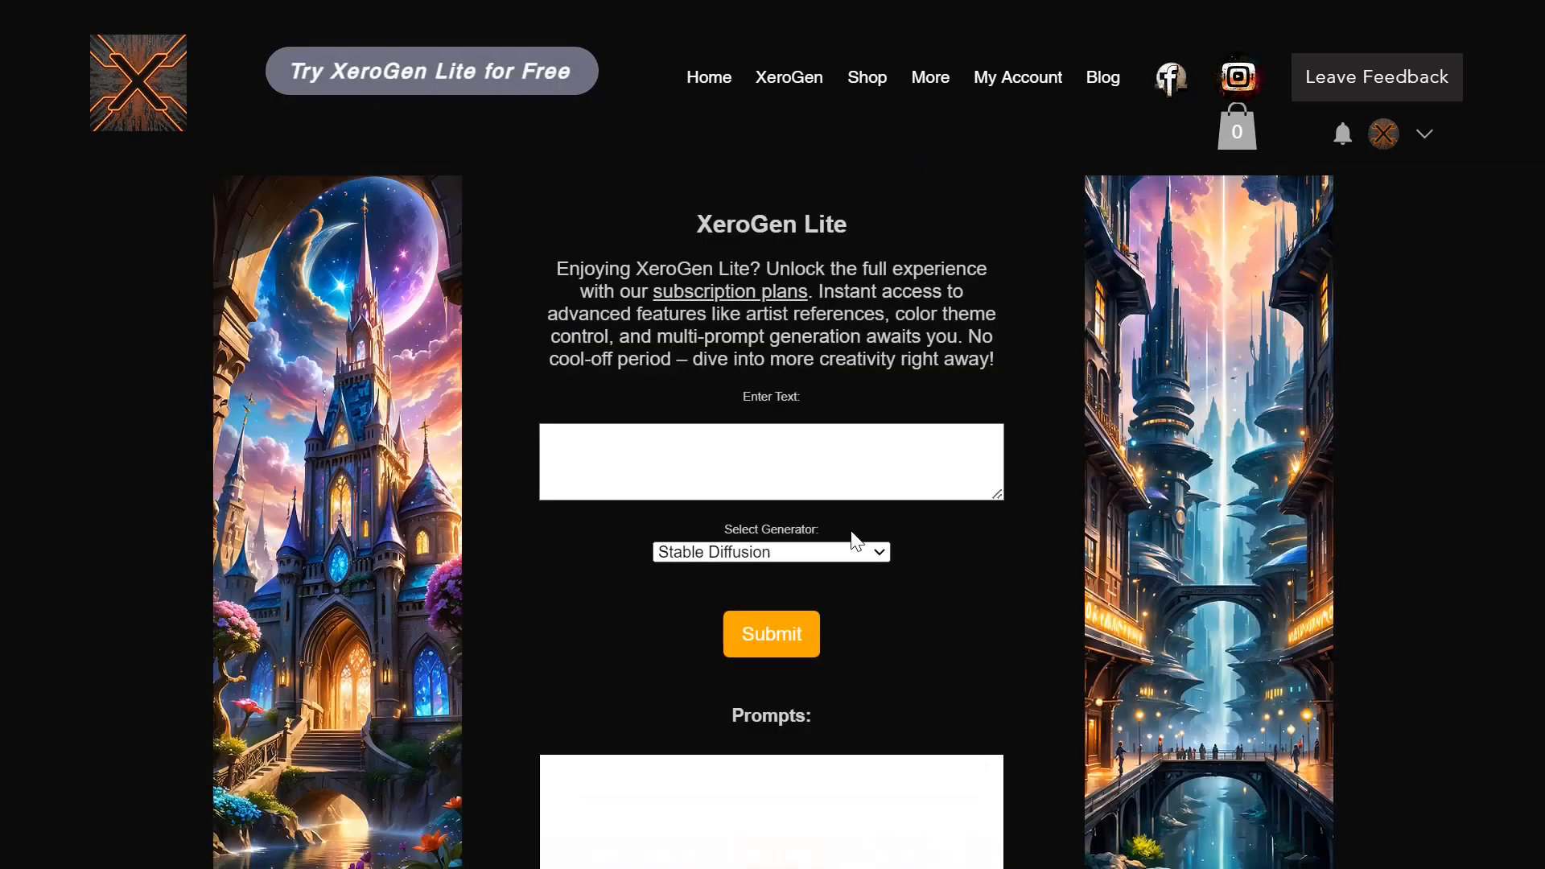
Generate a Stable Diffusion prompt in XeroGen Lite from the text "a beautiful queen".
click(885, 475)
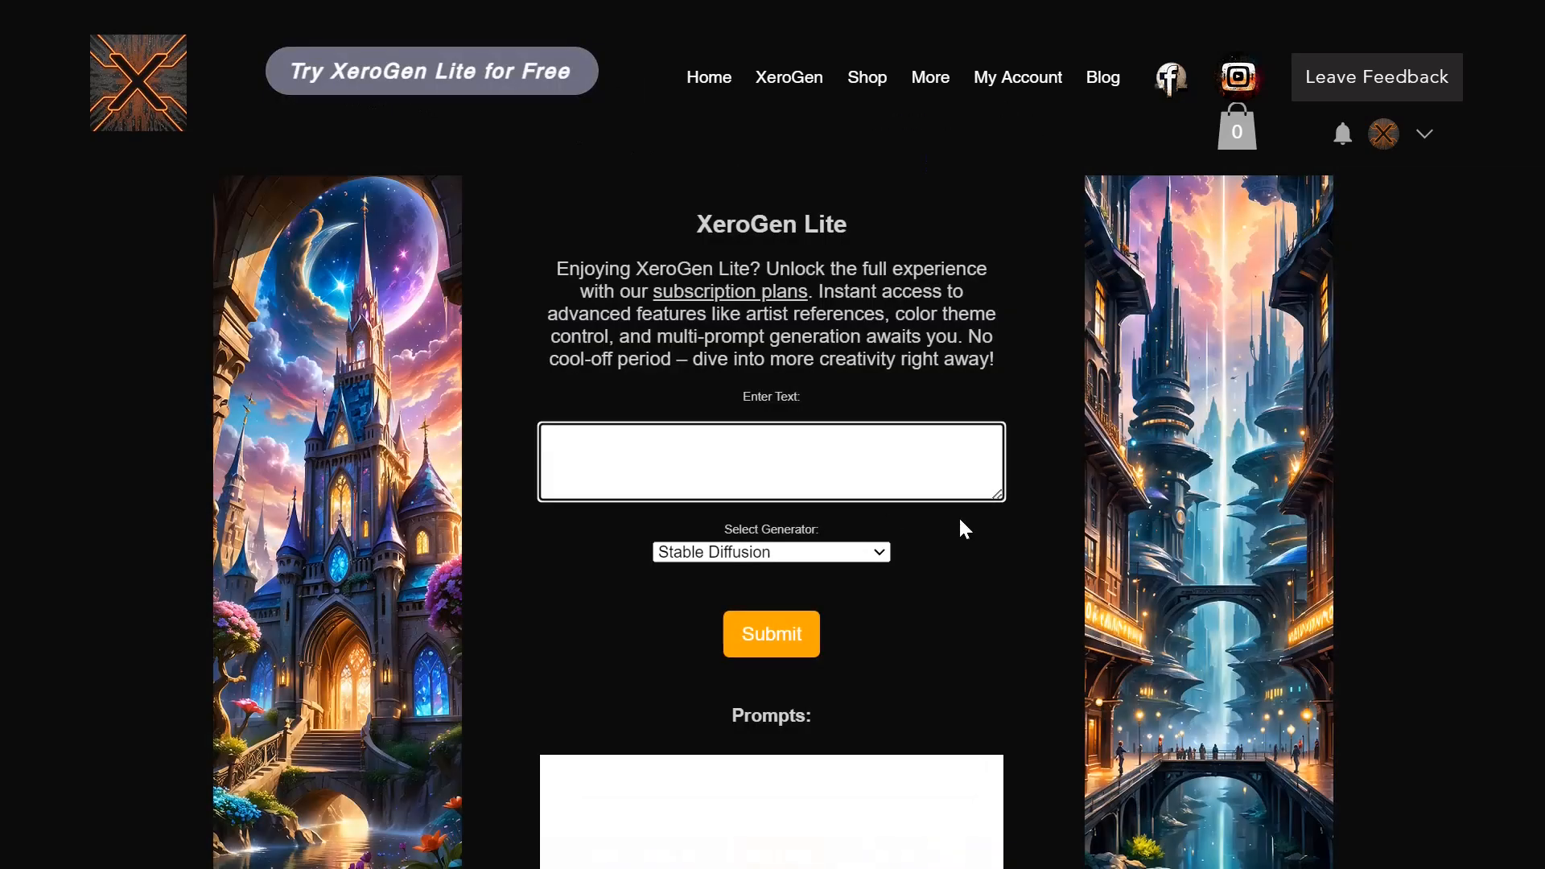
click(741, 552)
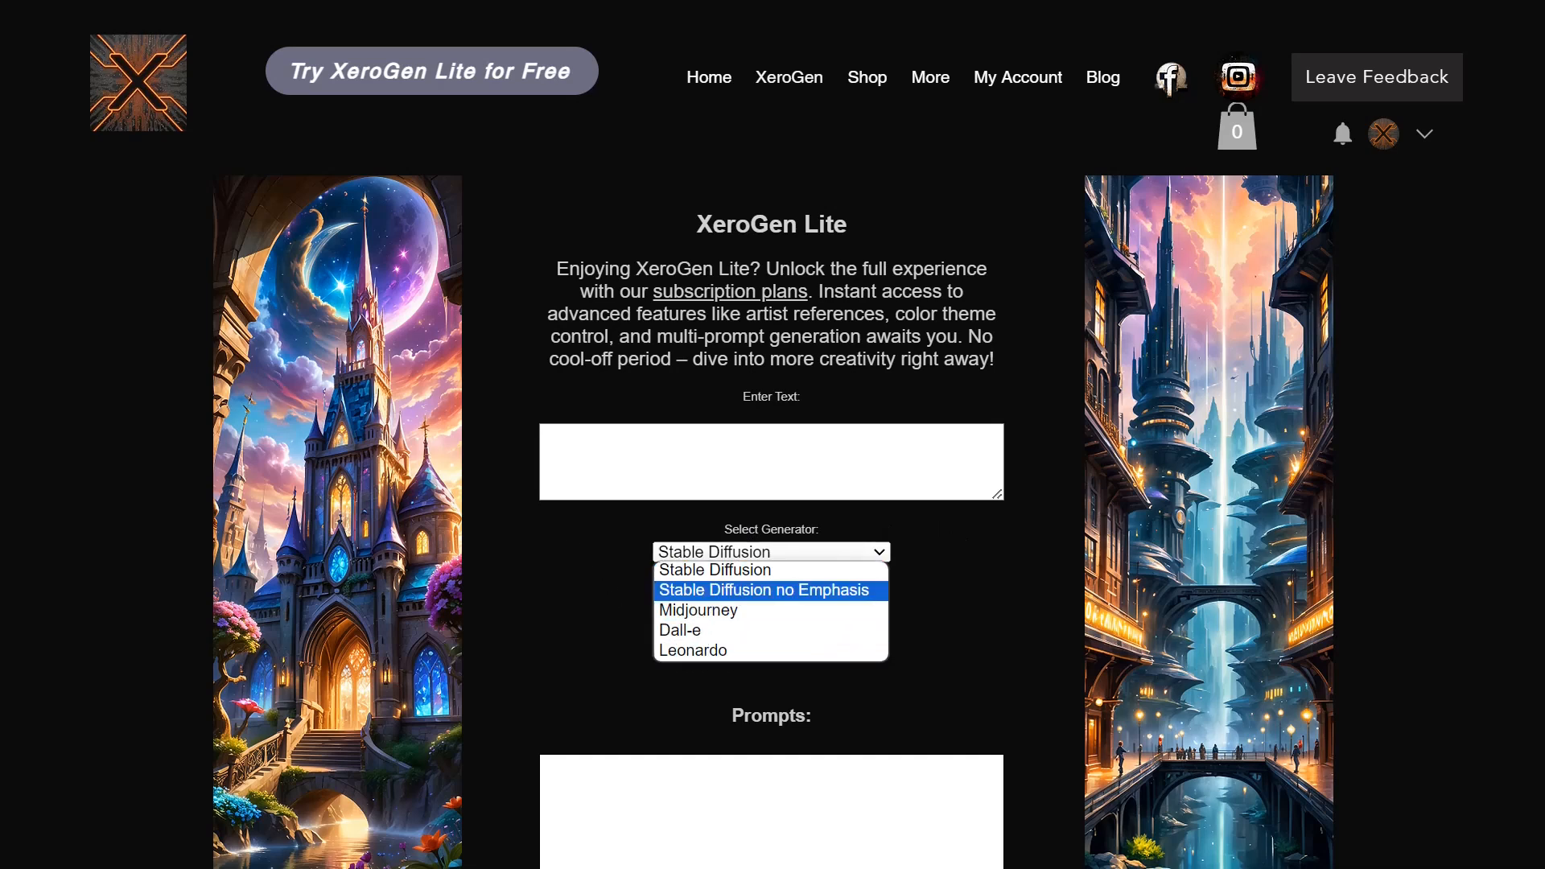
click(544, 435)
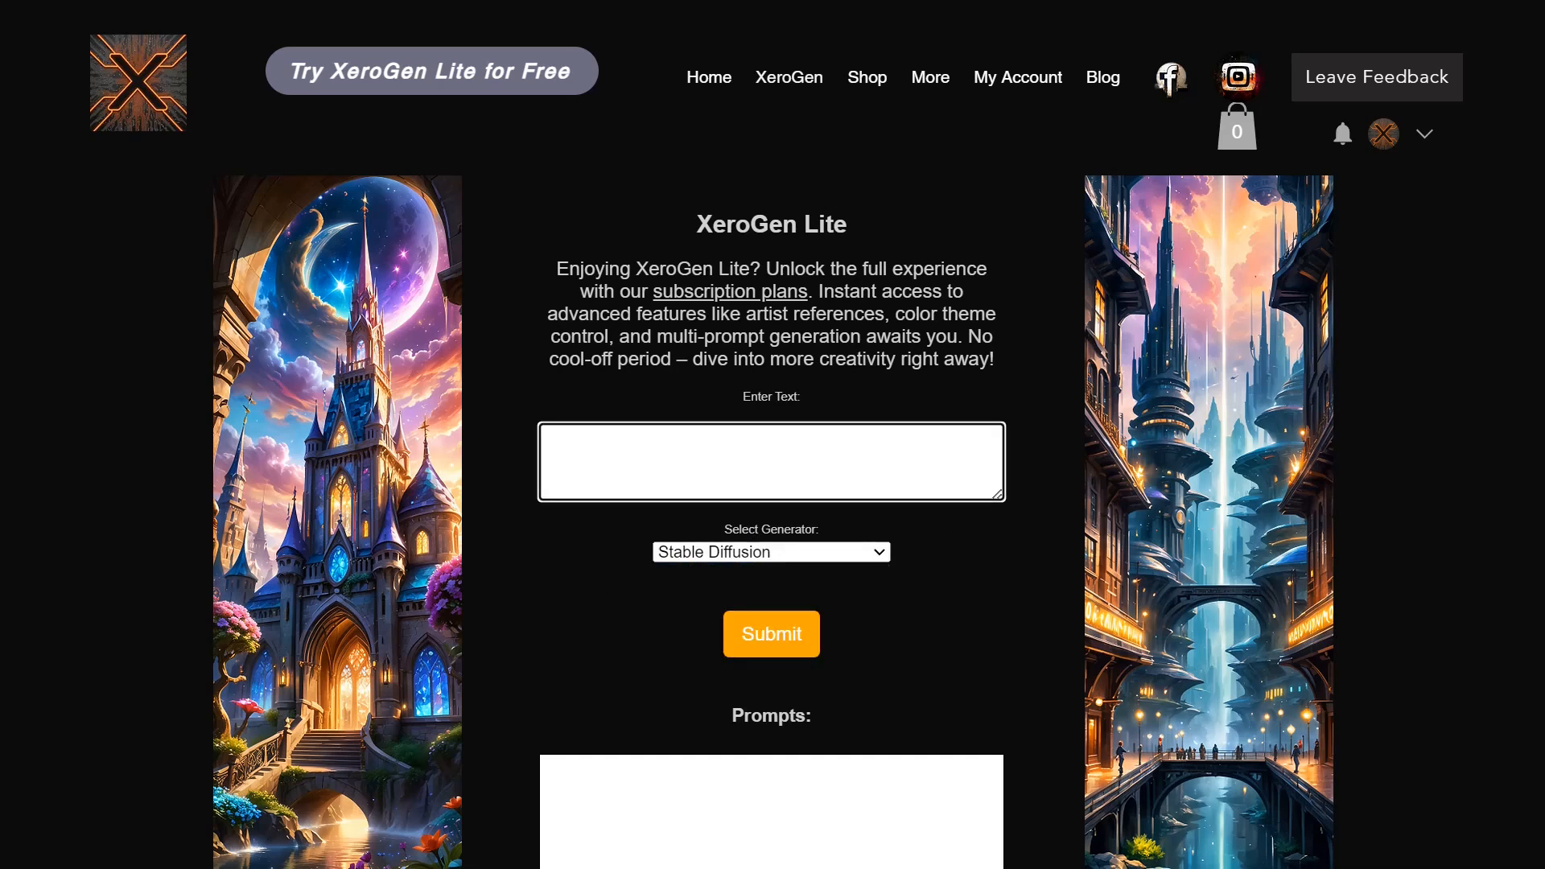
text(a beautiful queen)
click(797, 640)
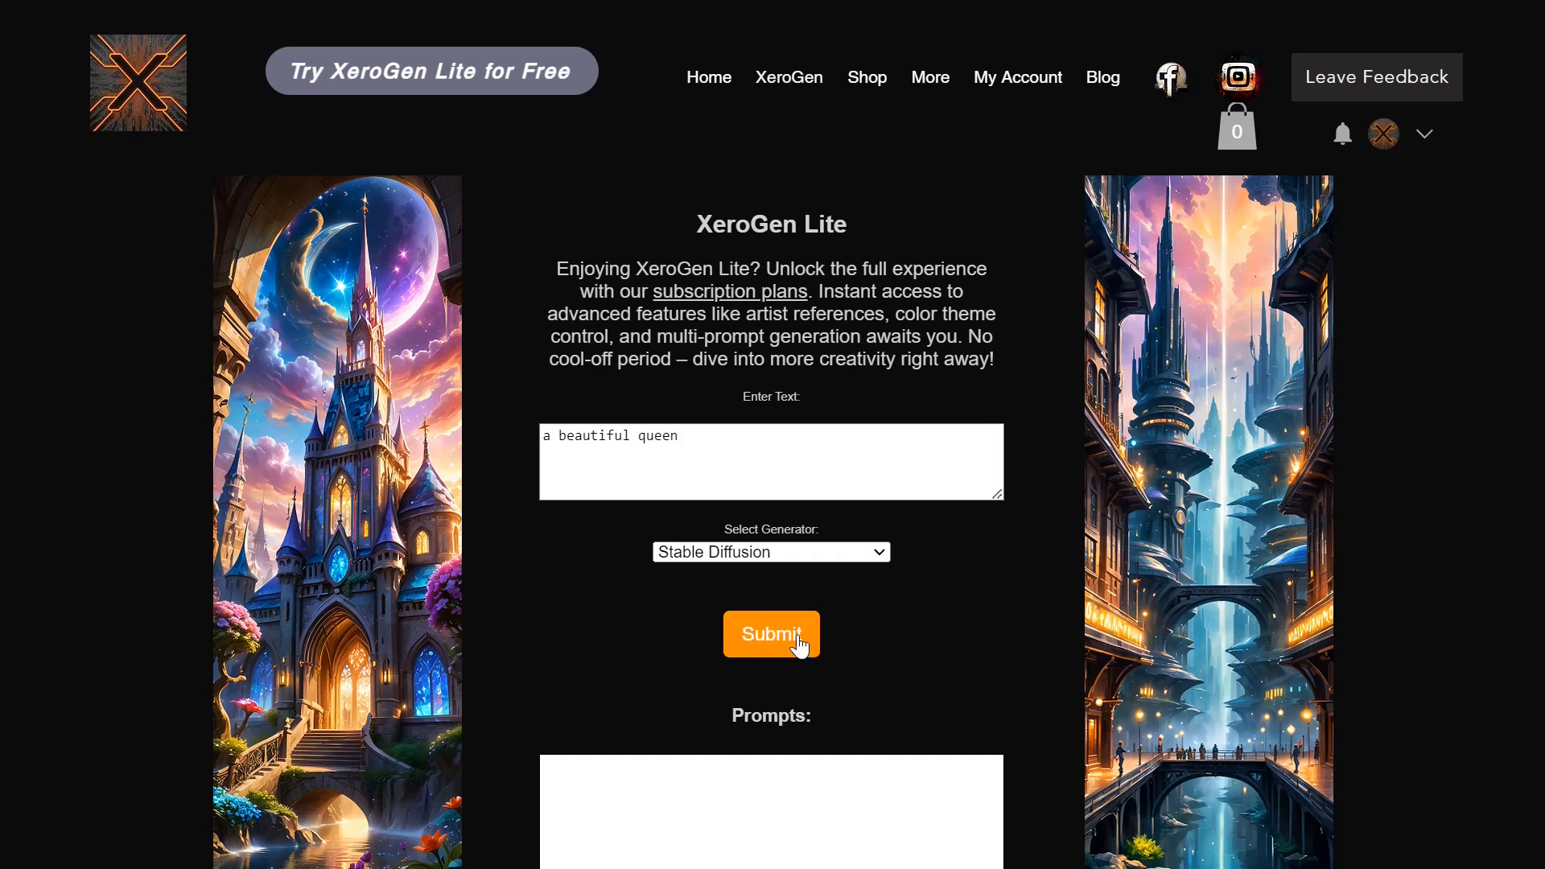
Review the prompt generated for the queen and the generator choices offered in XeroGen Lite.
scroll(918, 648, down, 2)
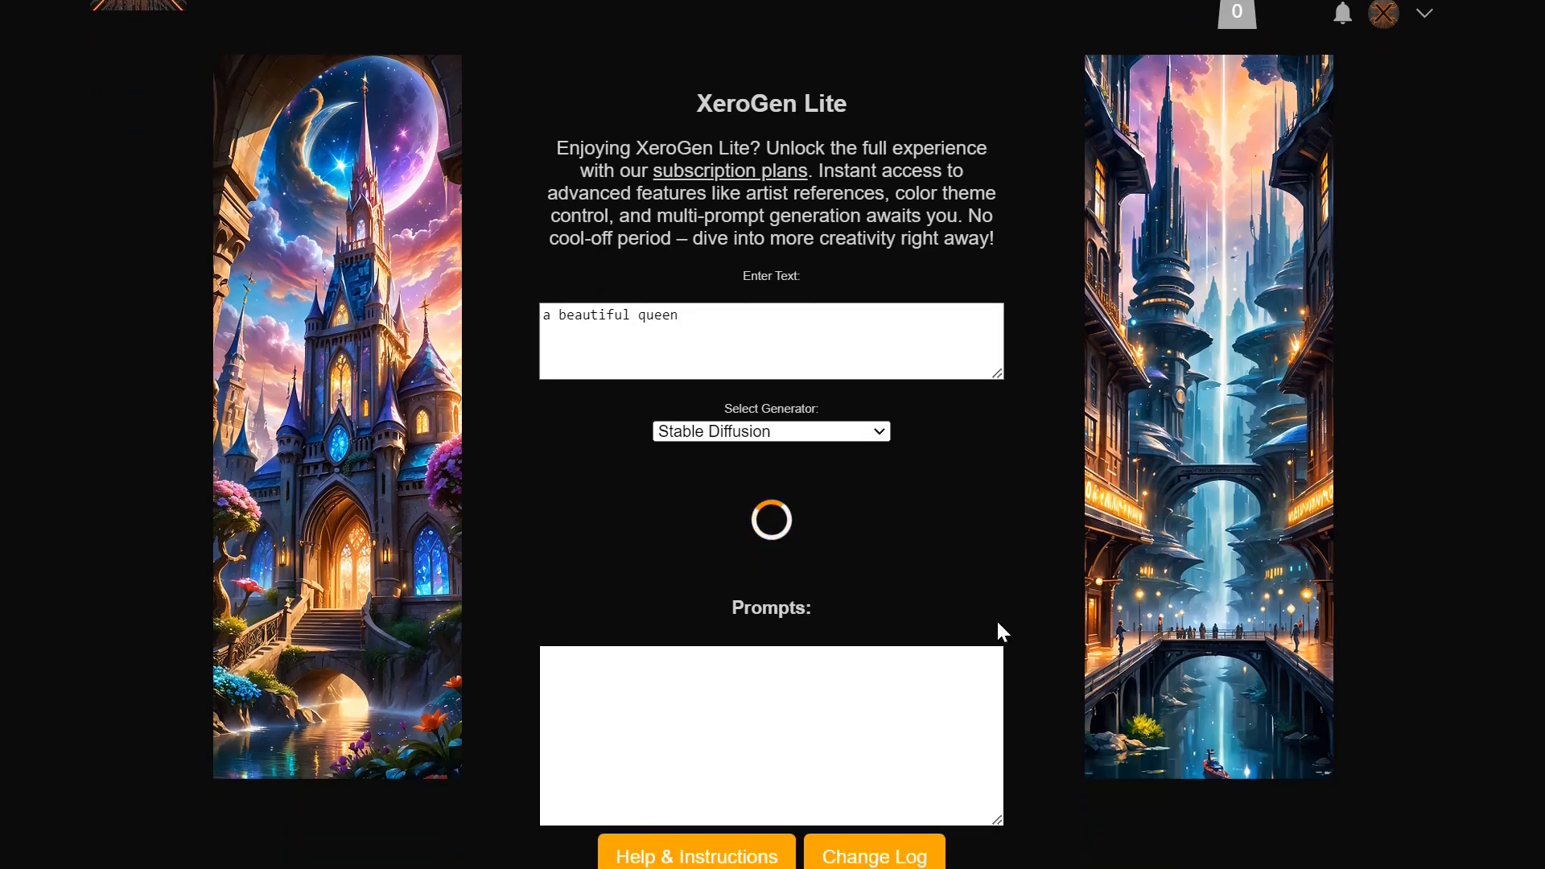
scroll(948, 531, down, 2)
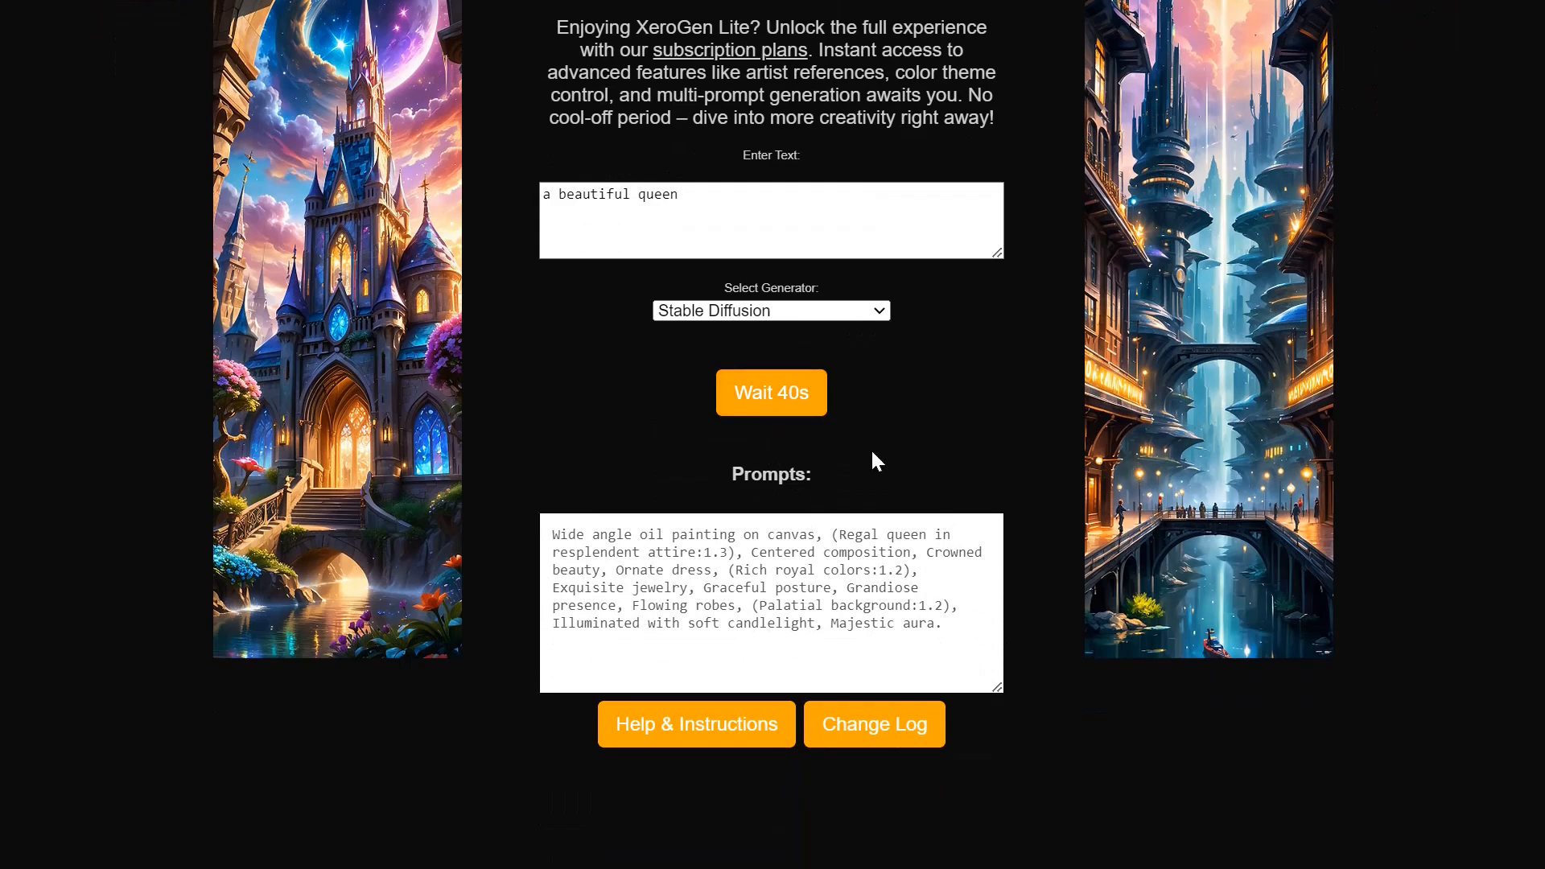
scroll(870, 499, up, 3)
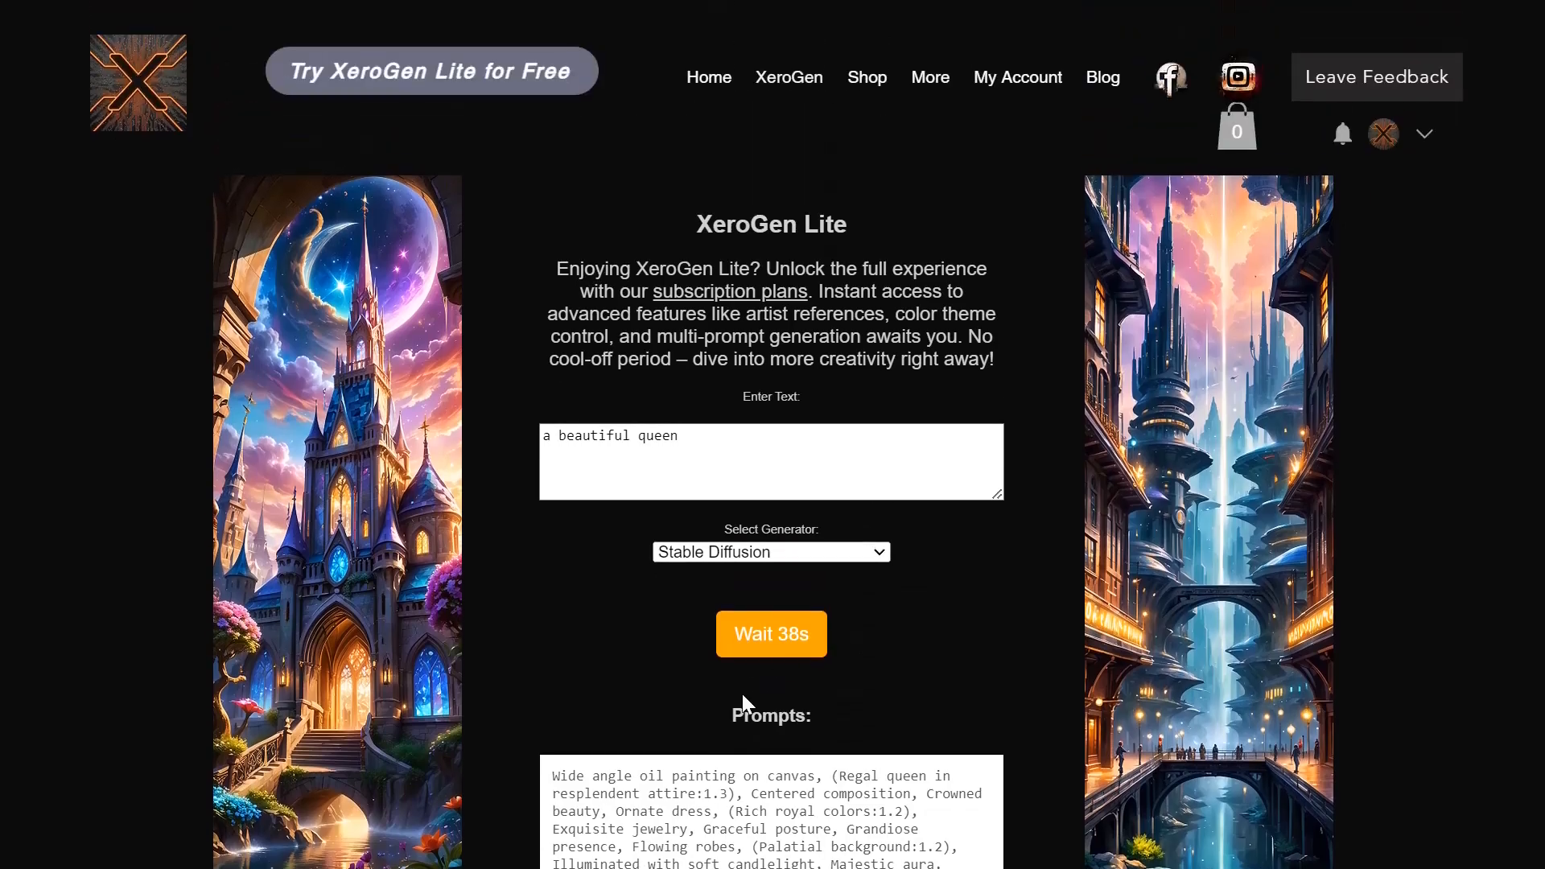
click(723, 553)
click(950, 604)
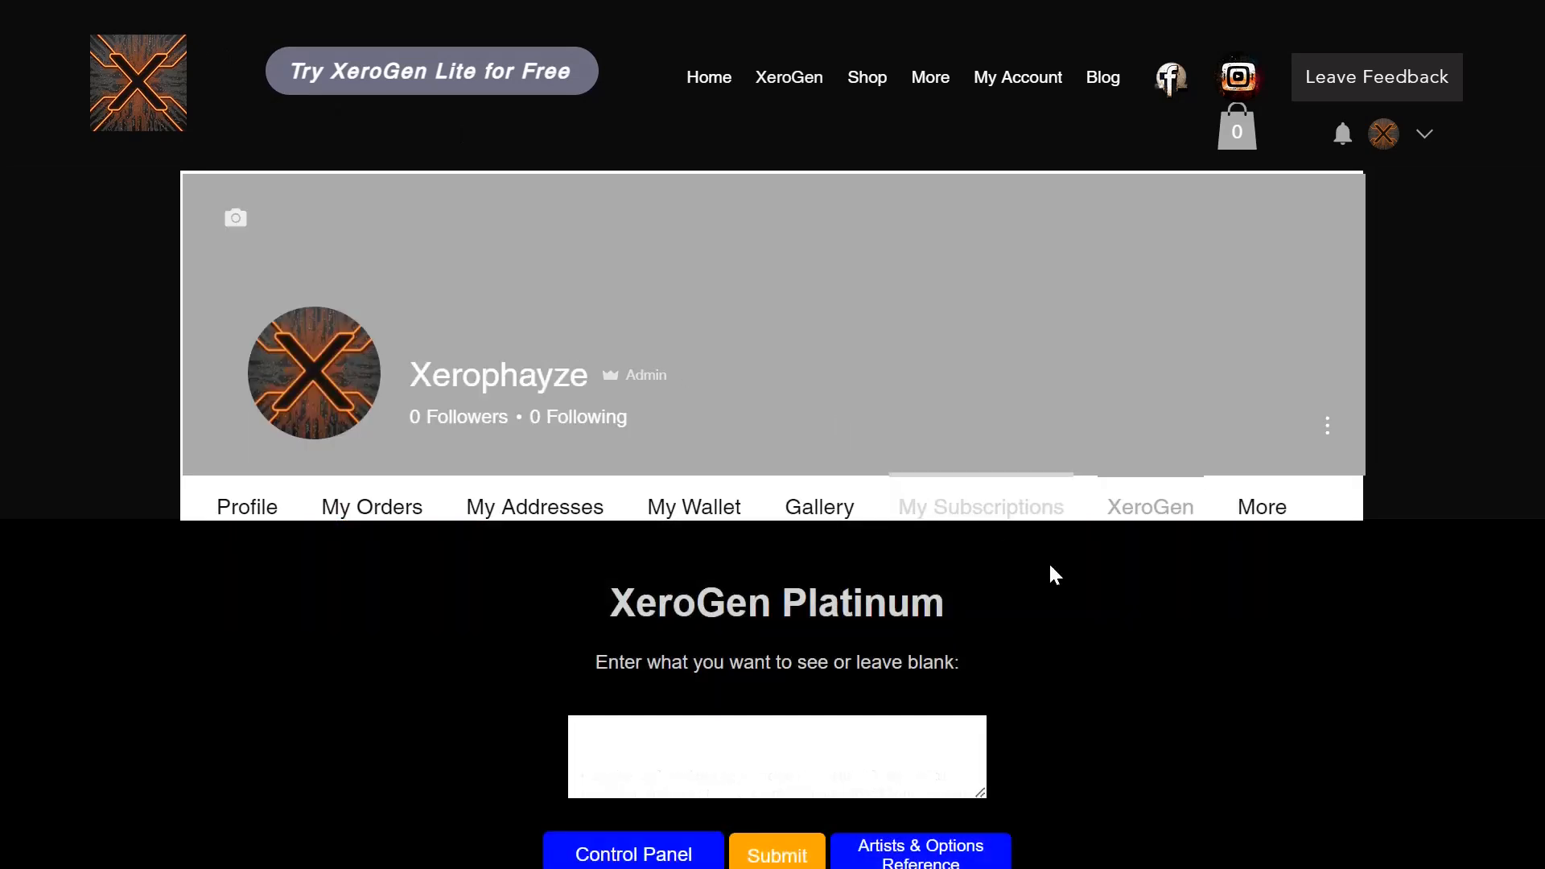
Generate four prompts in XeroGen Platinum with the request text left blank.
scroll(1070, 587, down, 3)
scroll(1093, 610, down, 3)
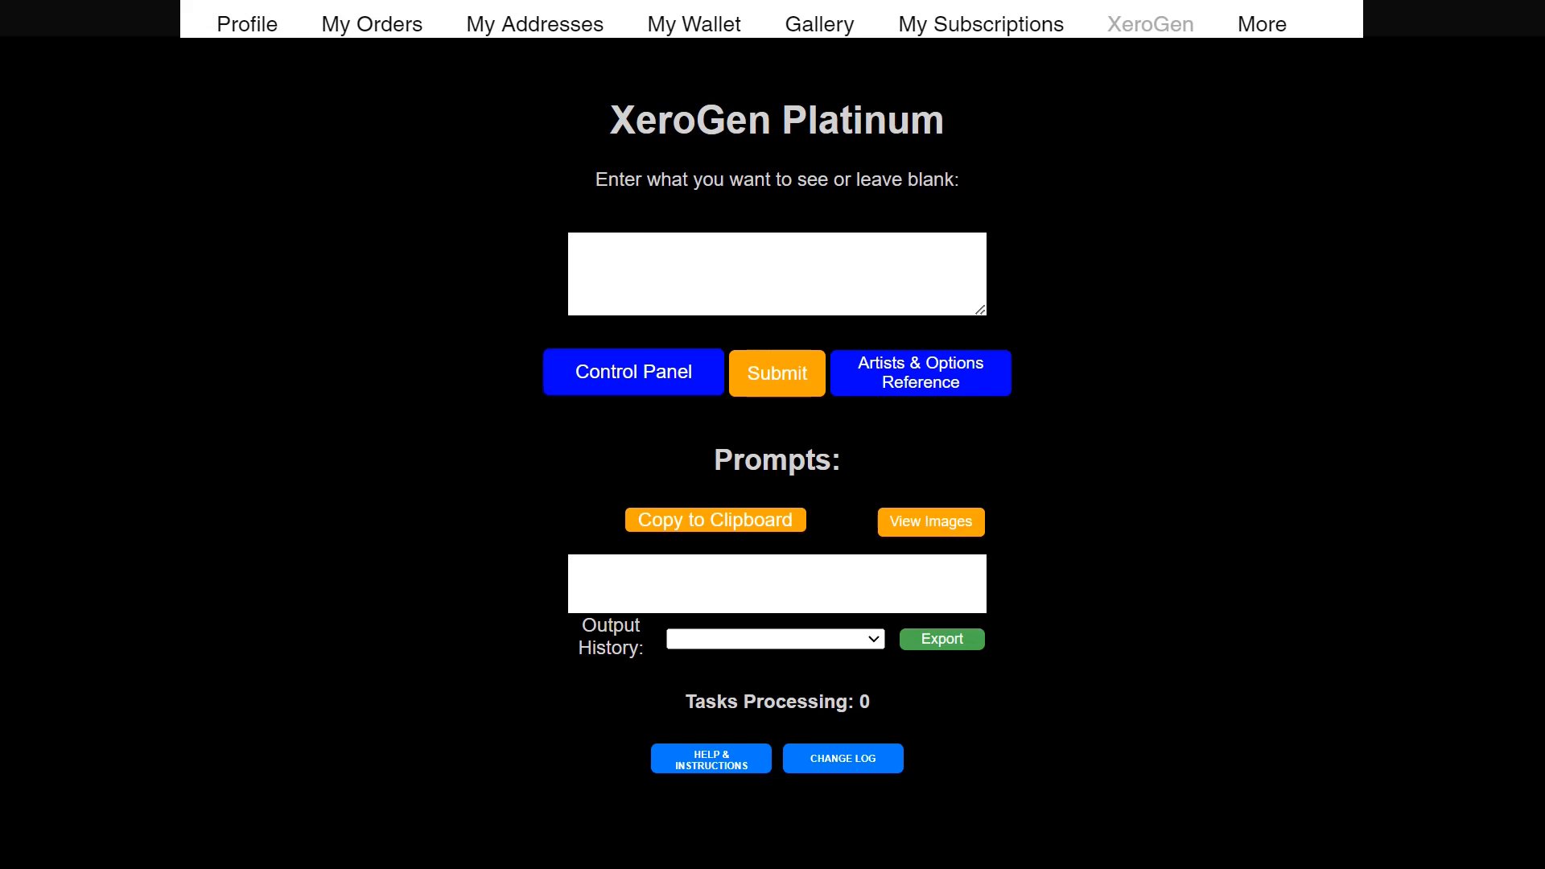
click(776, 274)
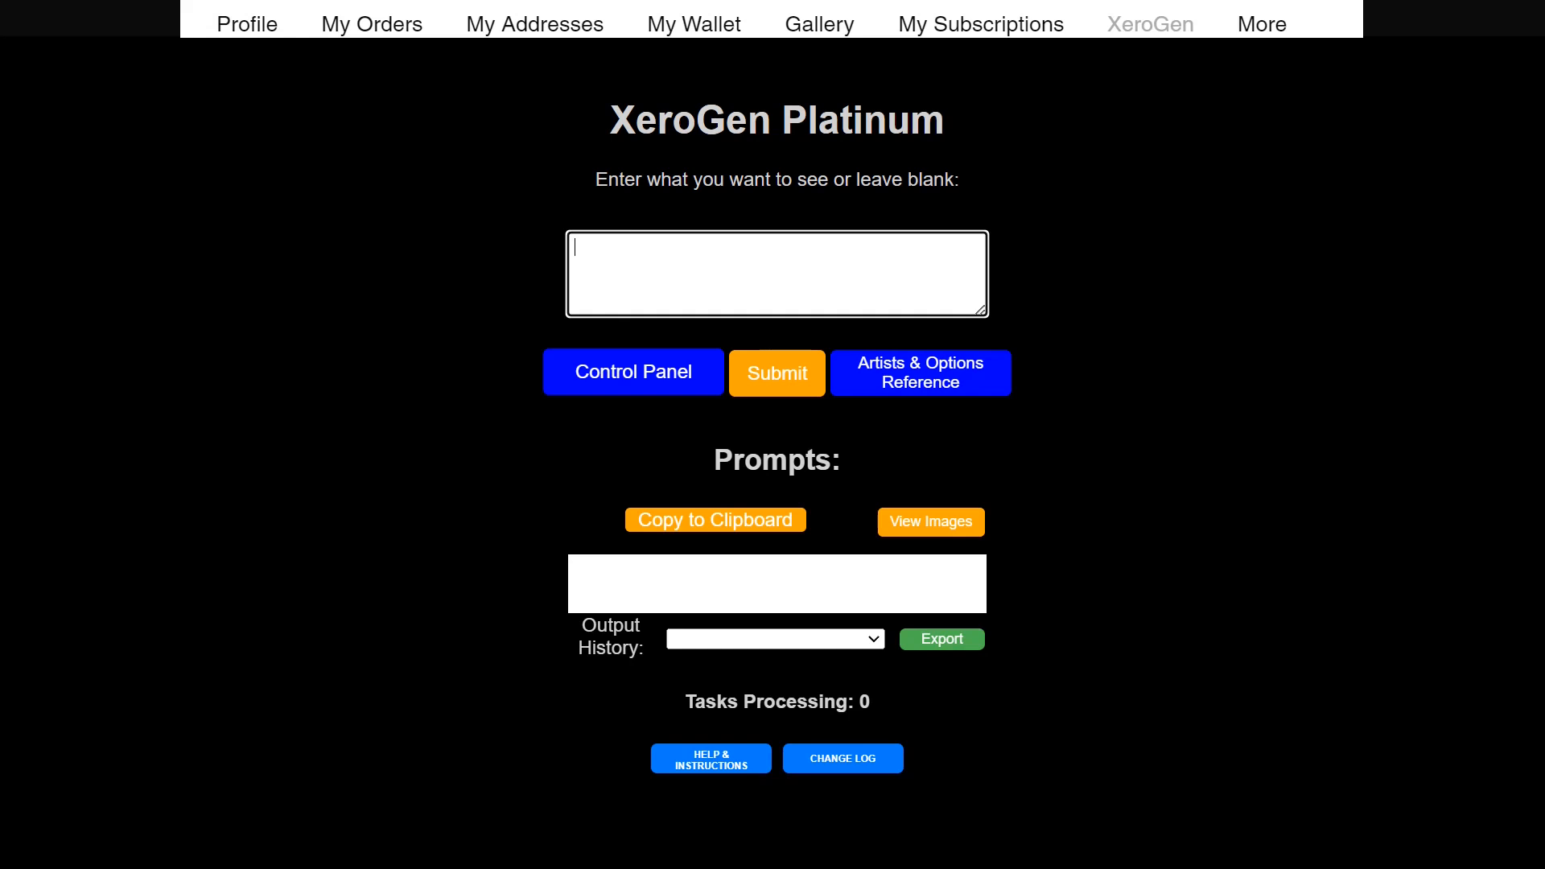
click(821, 372)
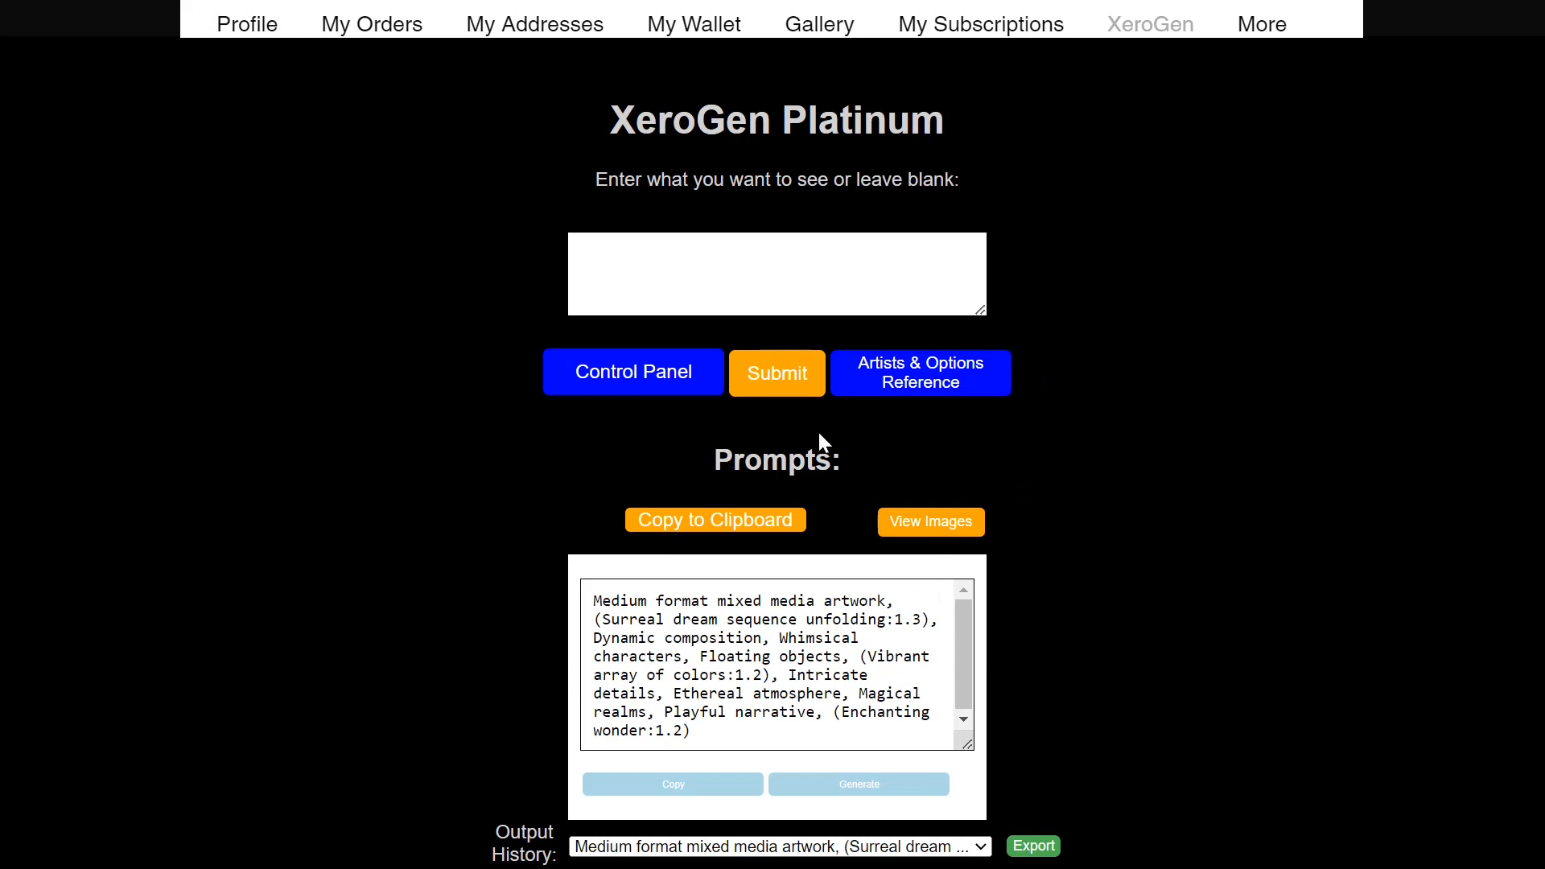
click(801, 388)
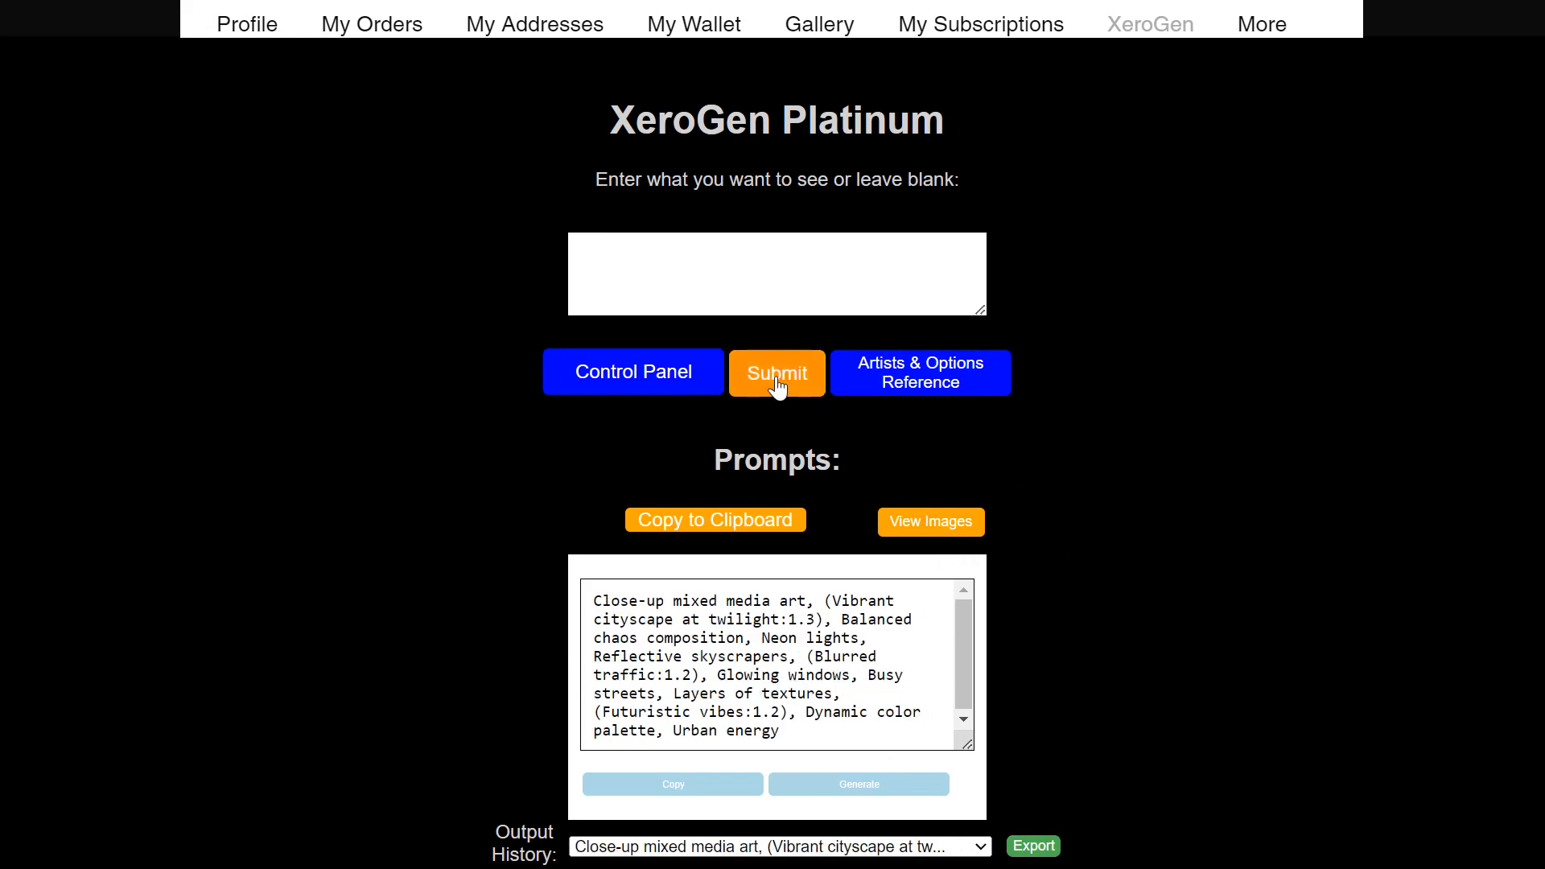
click(788, 388)
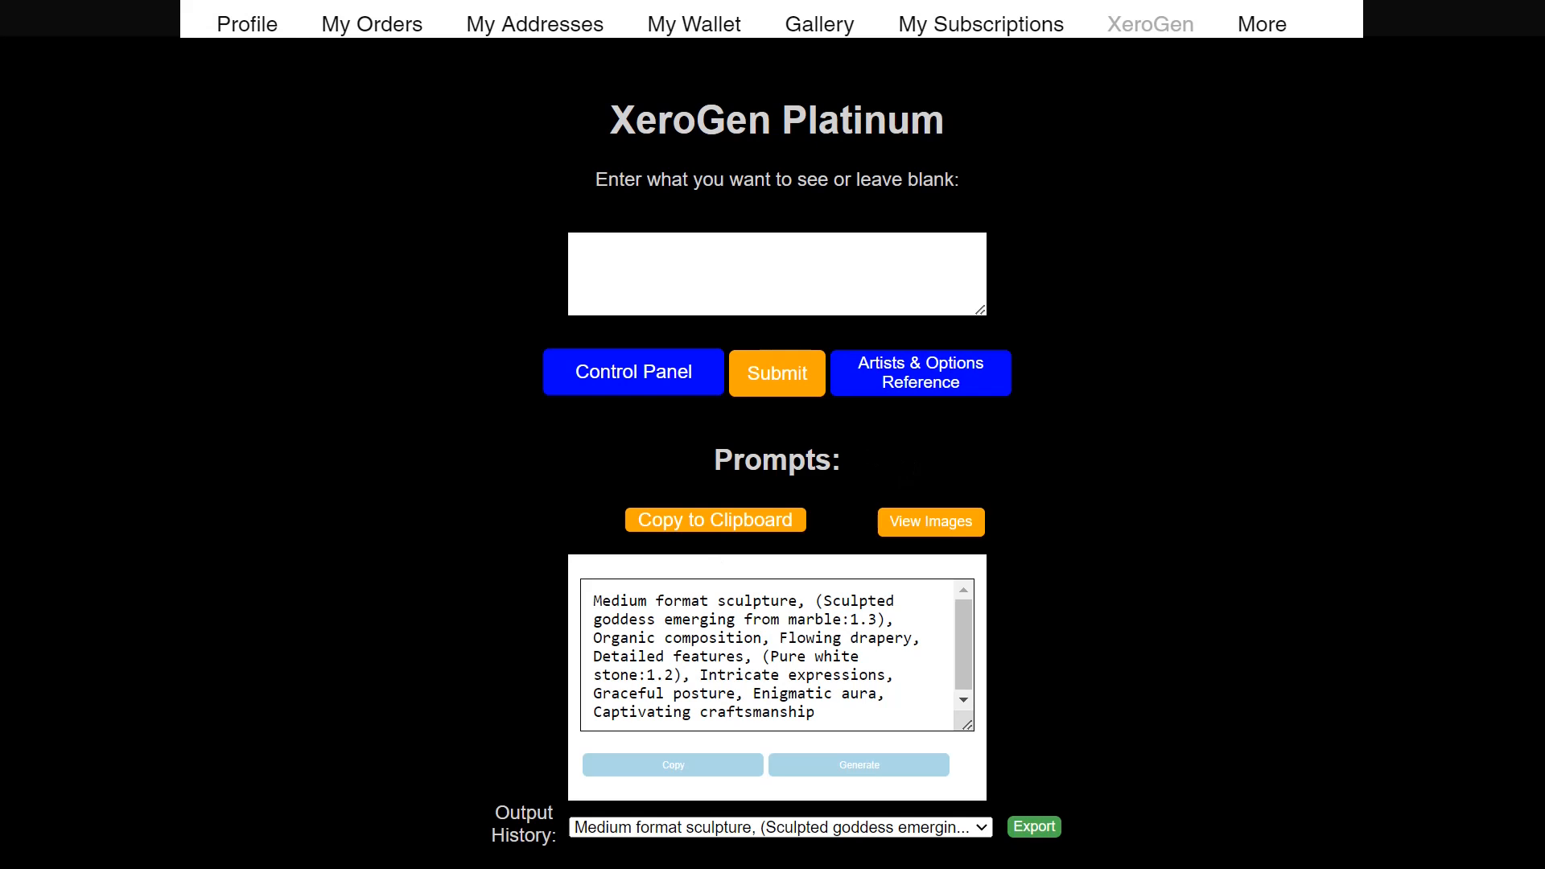
click(777, 374)
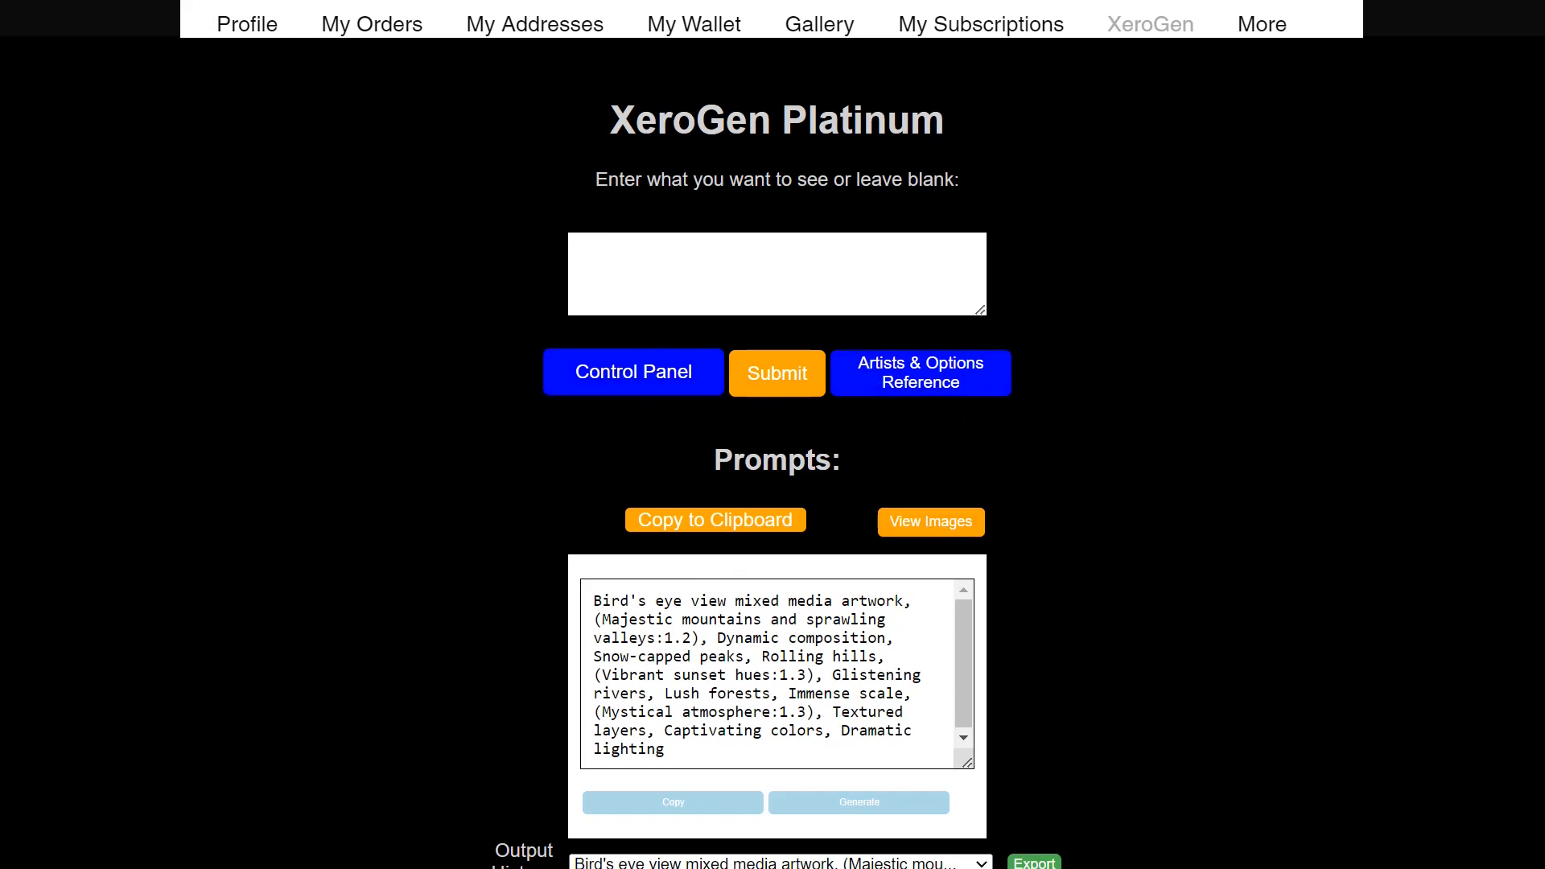
View the generated images window and close it again.
scroll(1070, 587, down, 1)
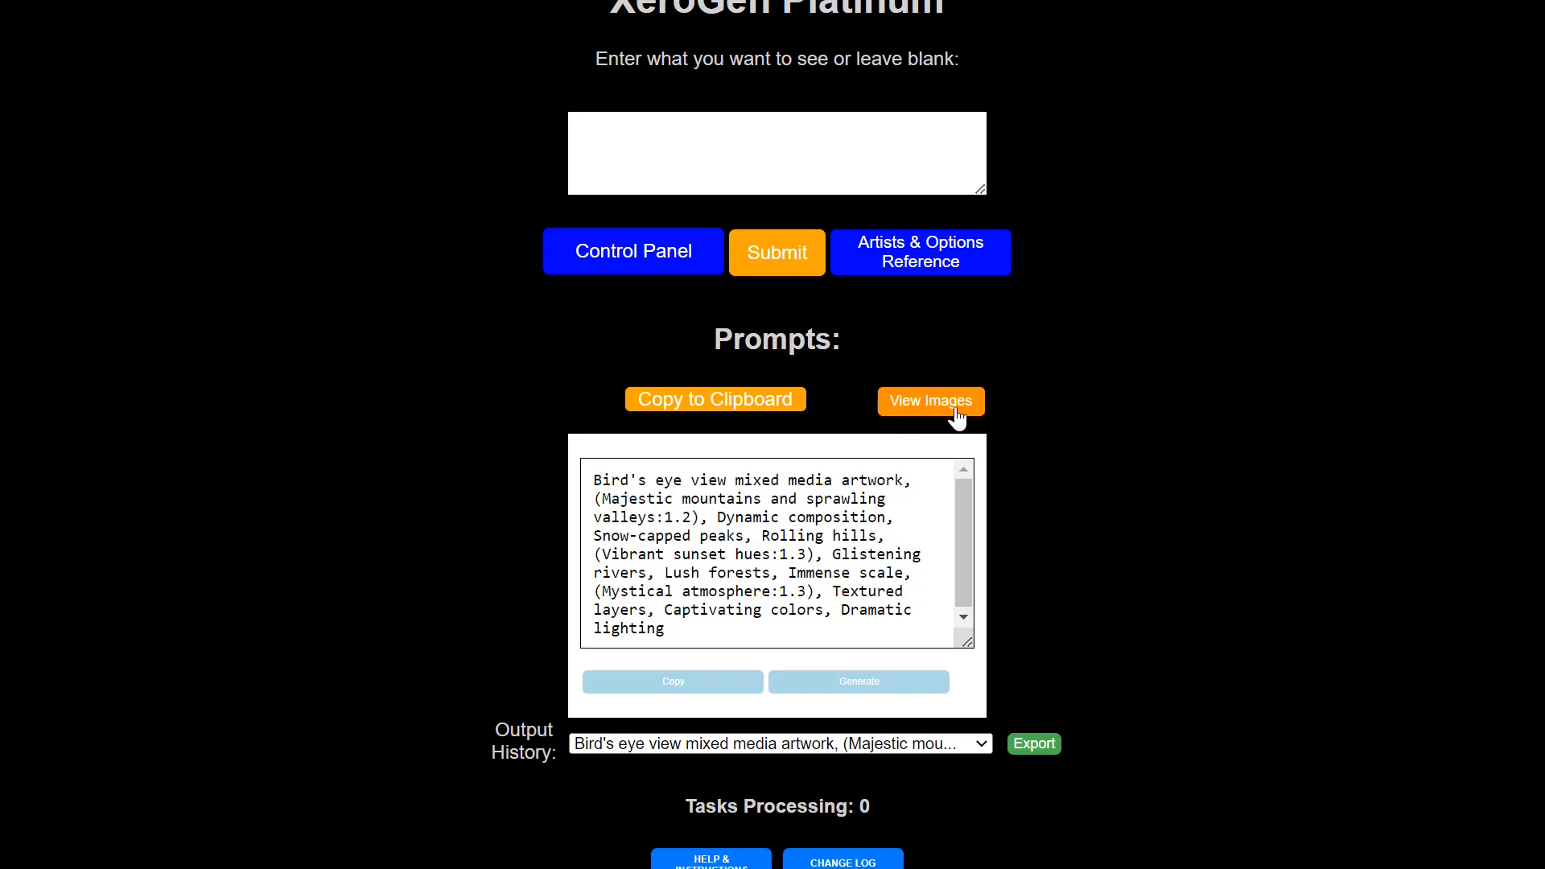
click(931, 406)
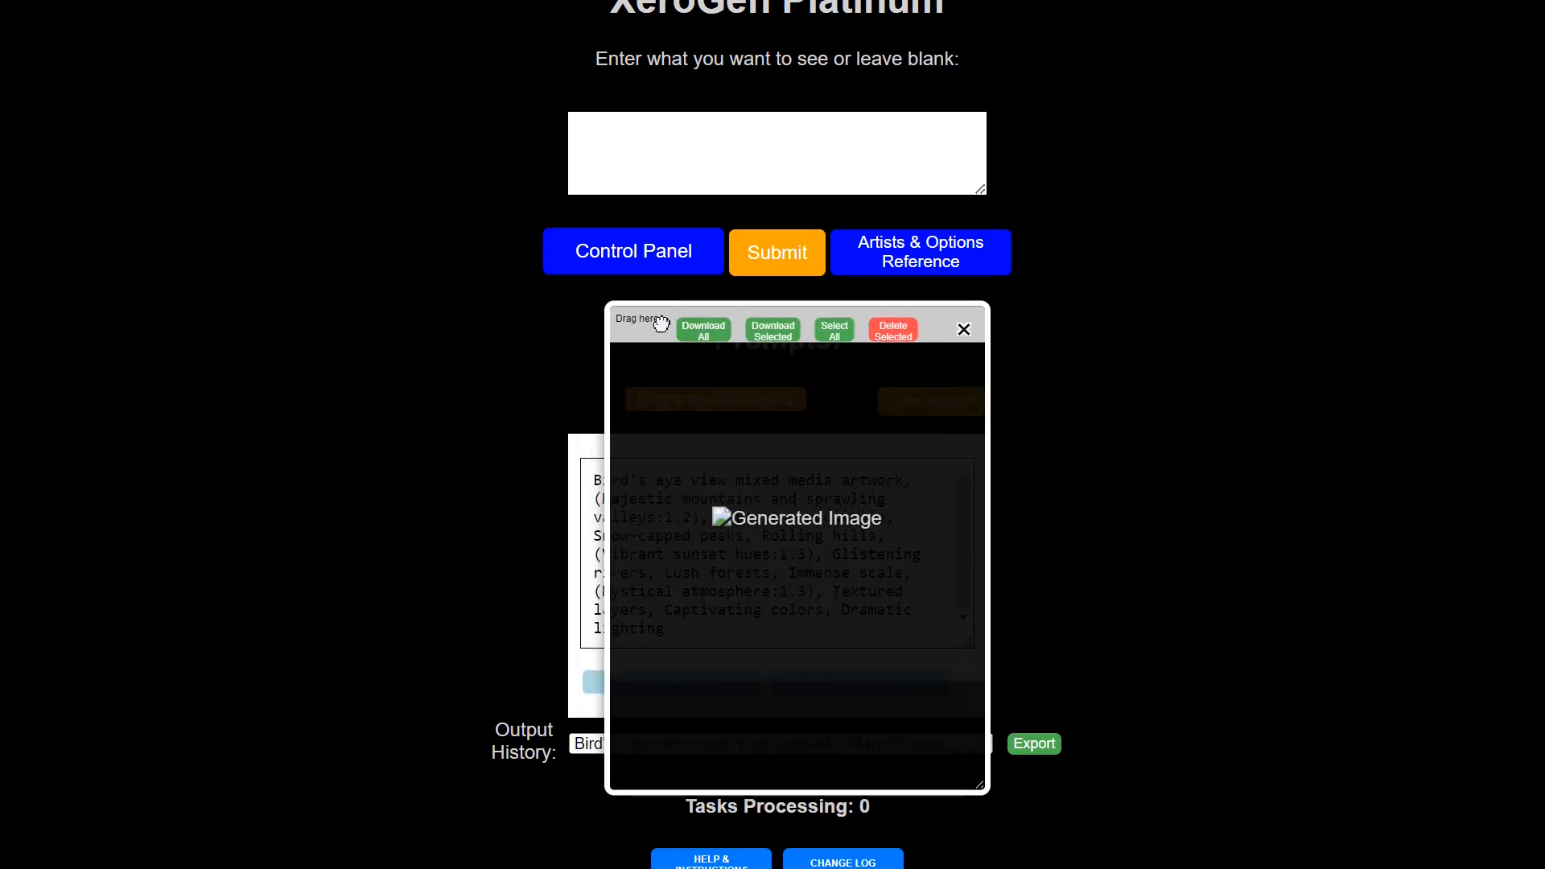
click(1398, 182)
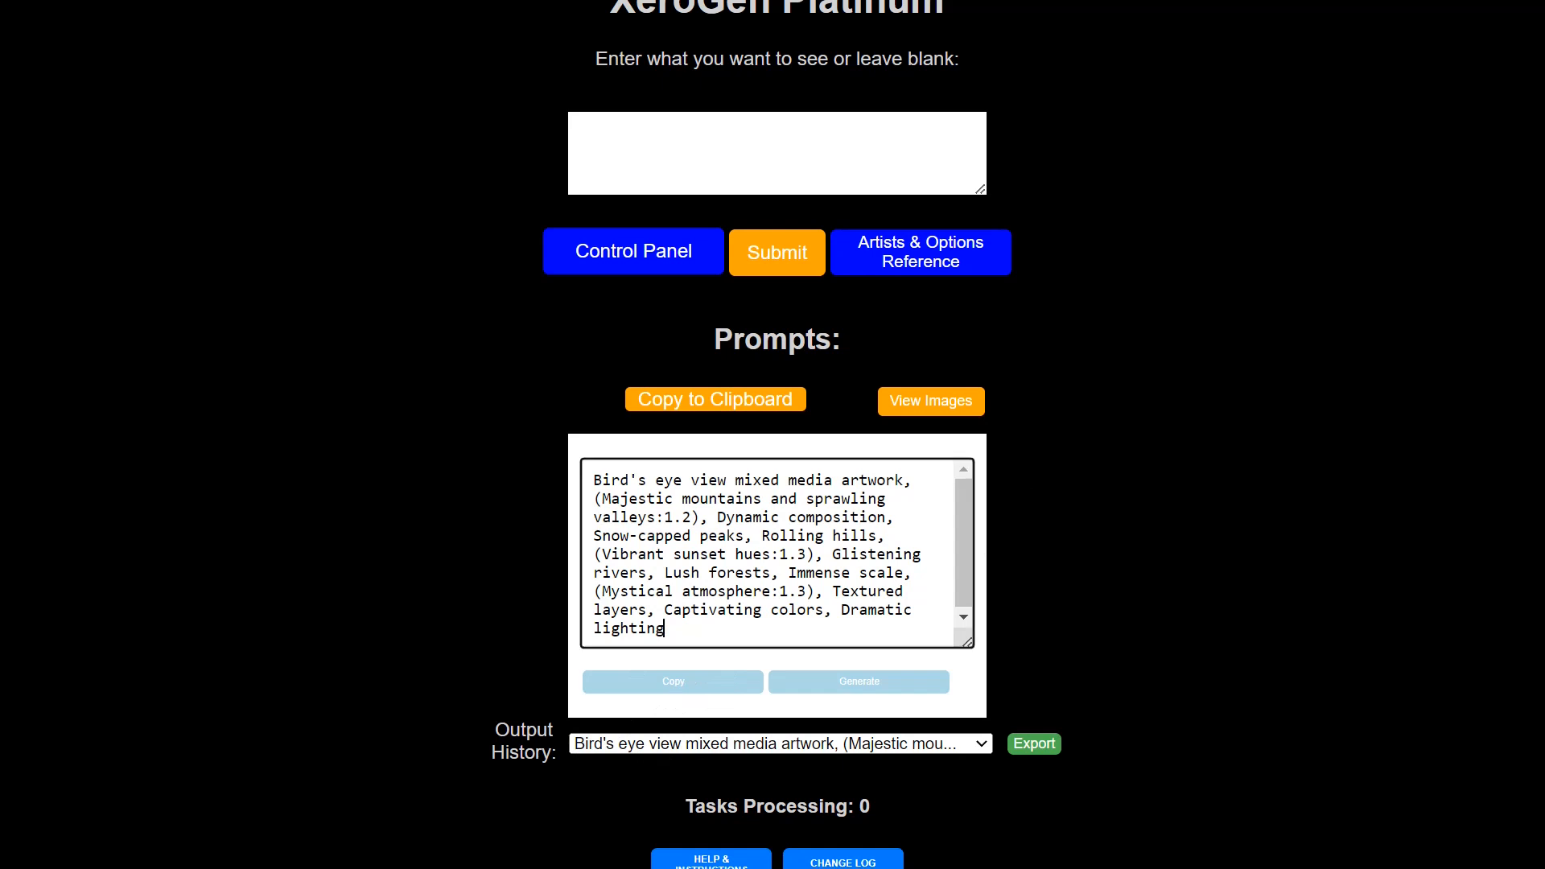
Examine the latest prompt's wording, the output history entries and the processing task counter.
drag(665, 628, 645, 517)
click(644, 517)
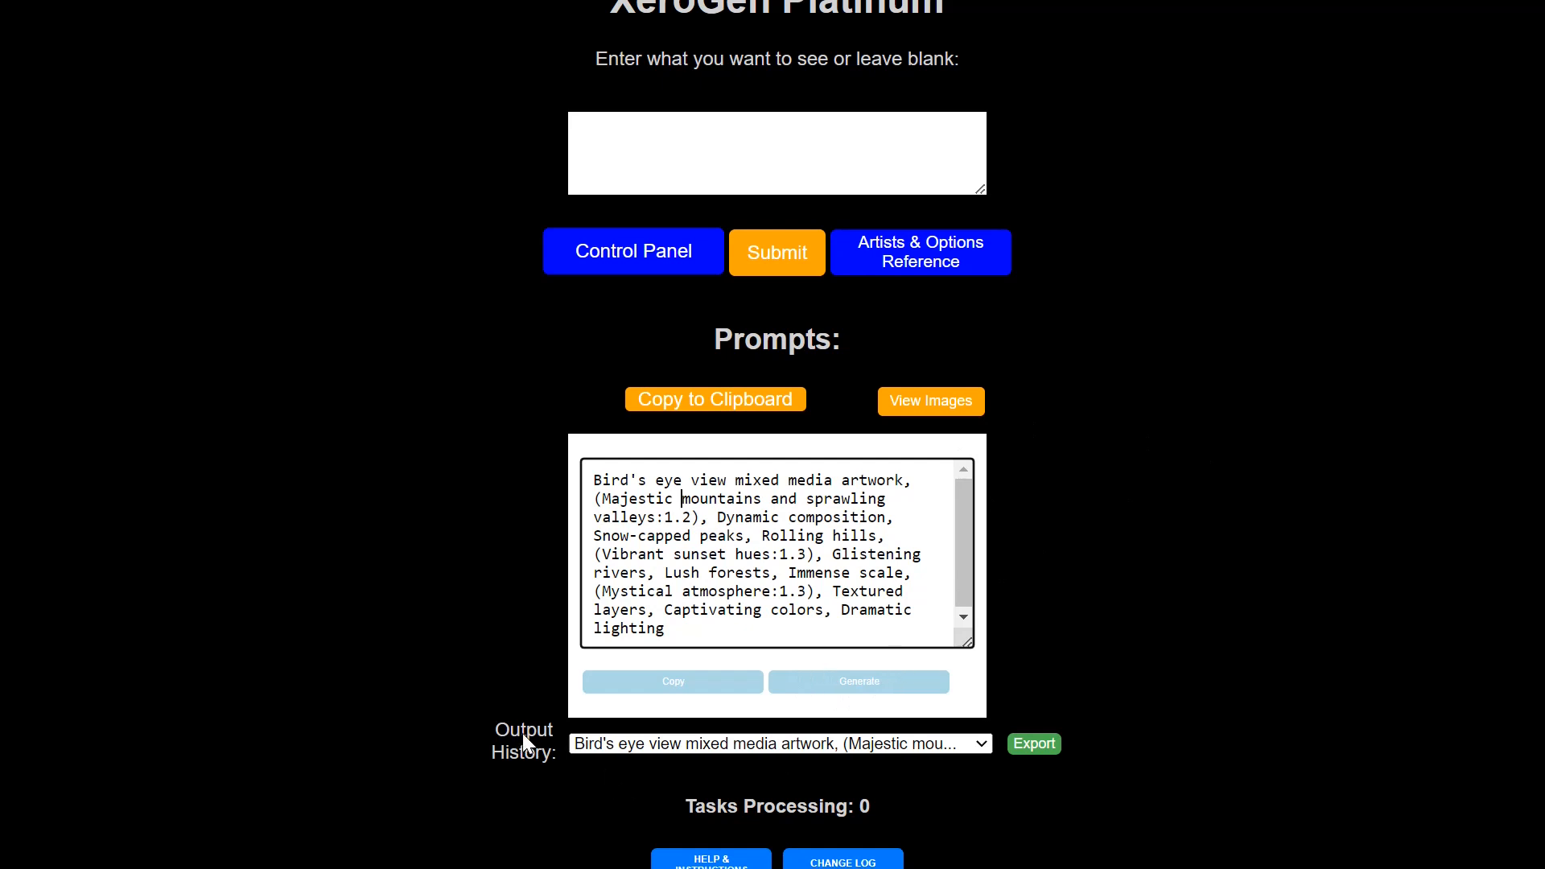
click(949, 749)
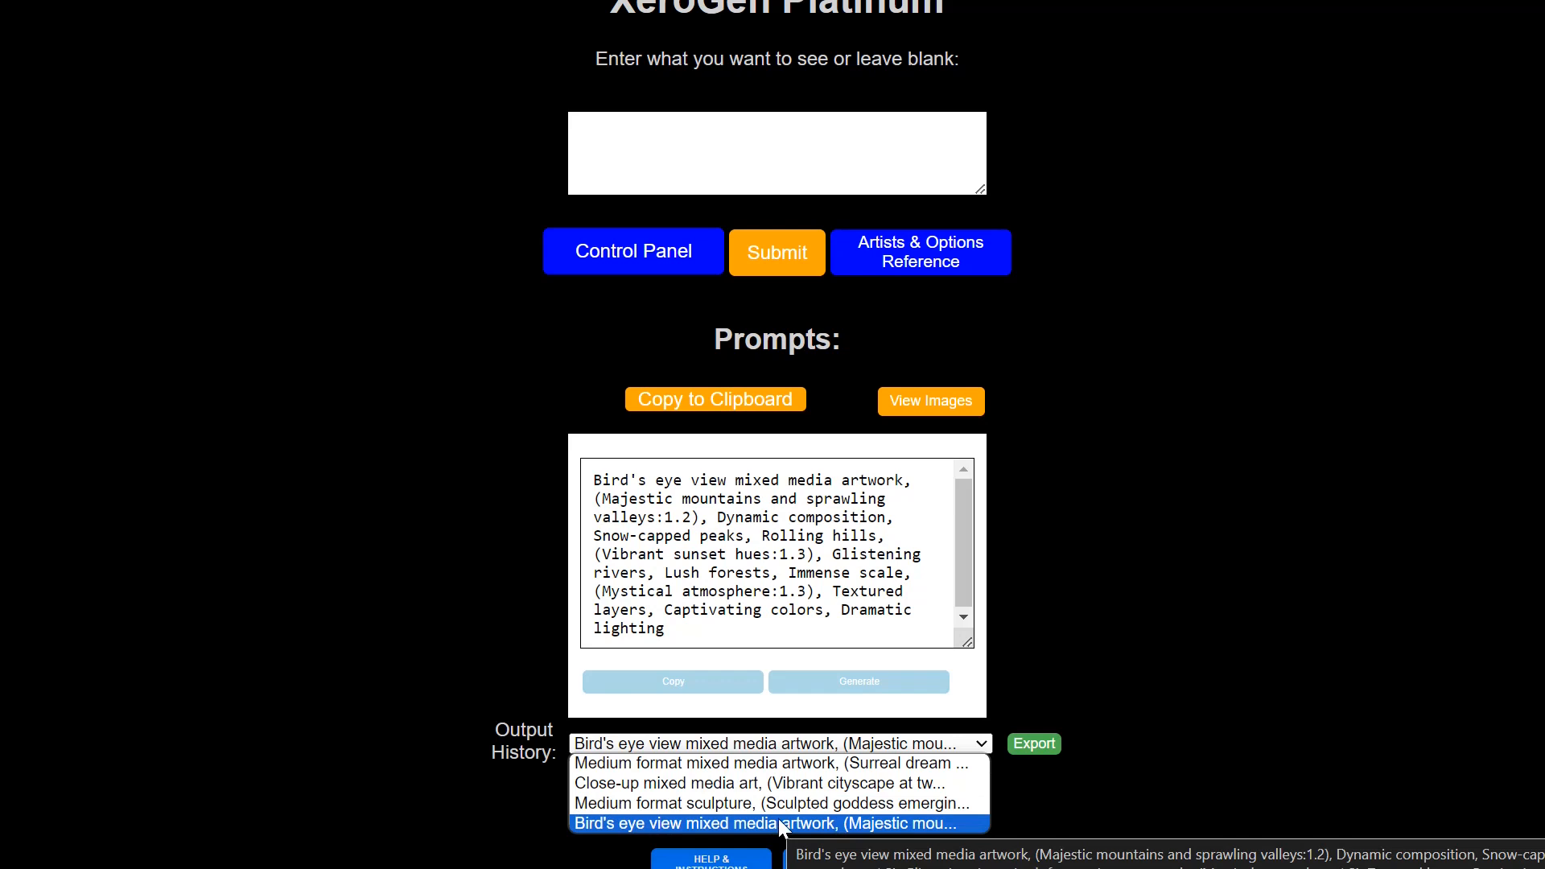
click(1032, 767)
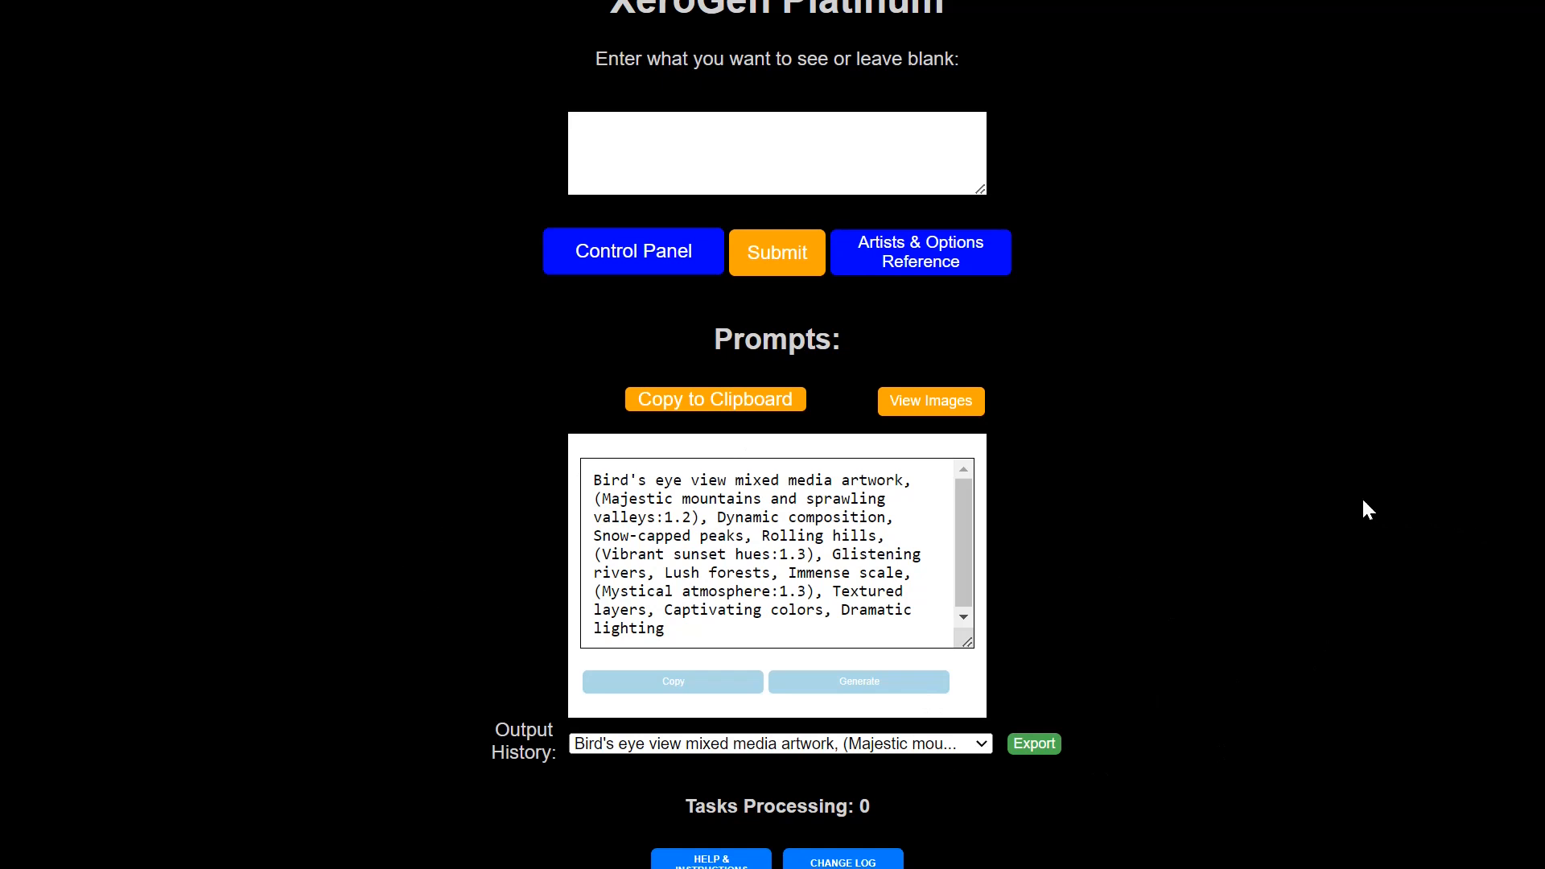
scroll(1334, 561, down, 1)
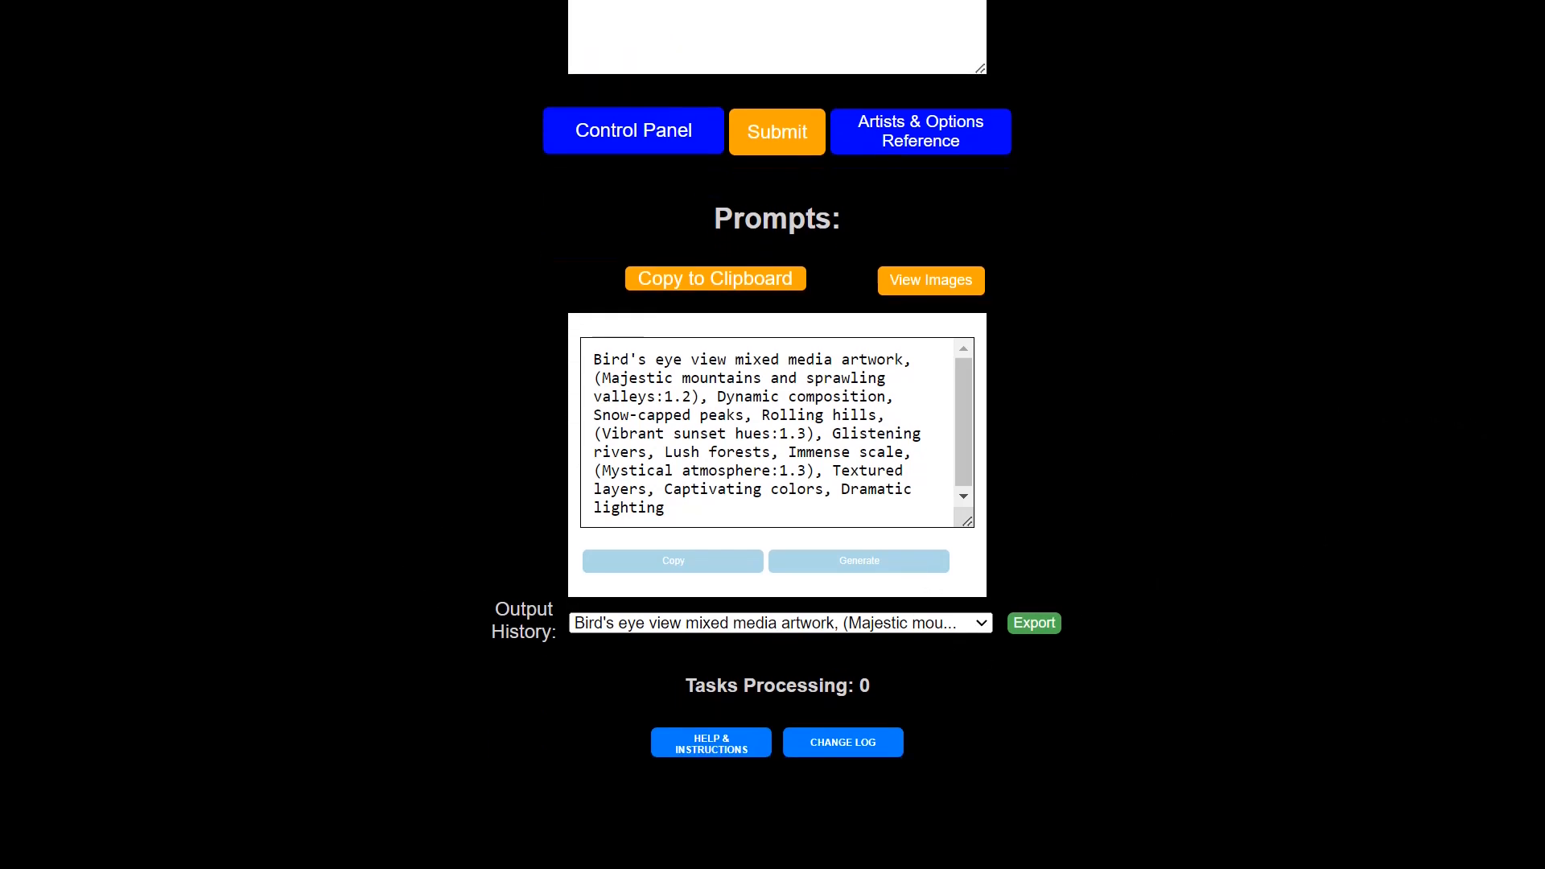
drag(682, 686, 860, 686)
click(872, 691)
Open the Control Panel, move it clear of the prompt area and enlarge its window.
scroll(1062, 555, up, 2)
scroll(1065, 378, up, 2)
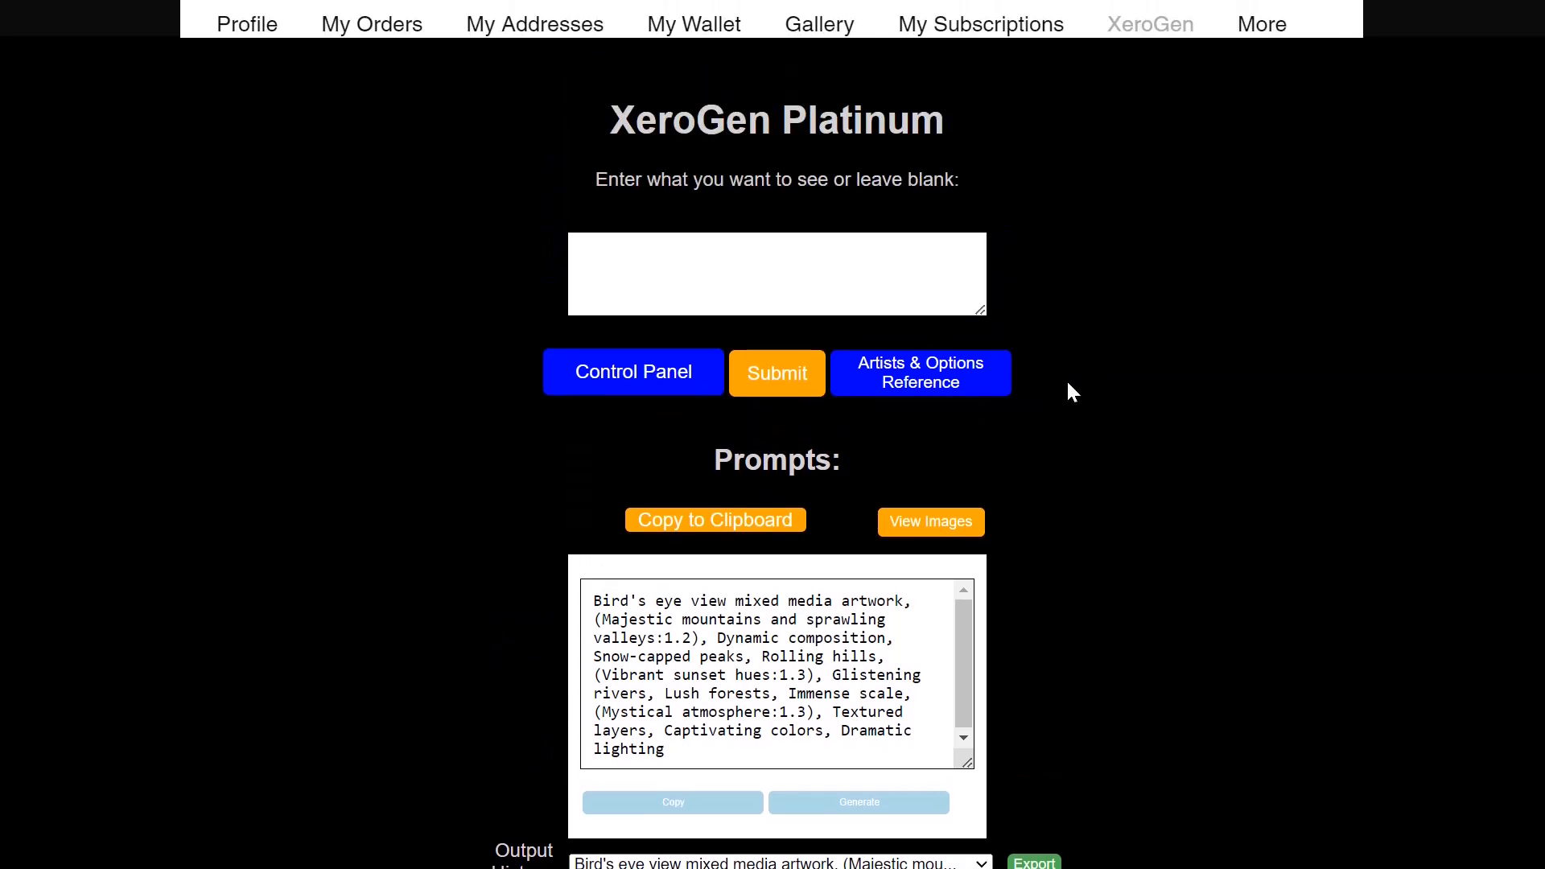
click(615, 378)
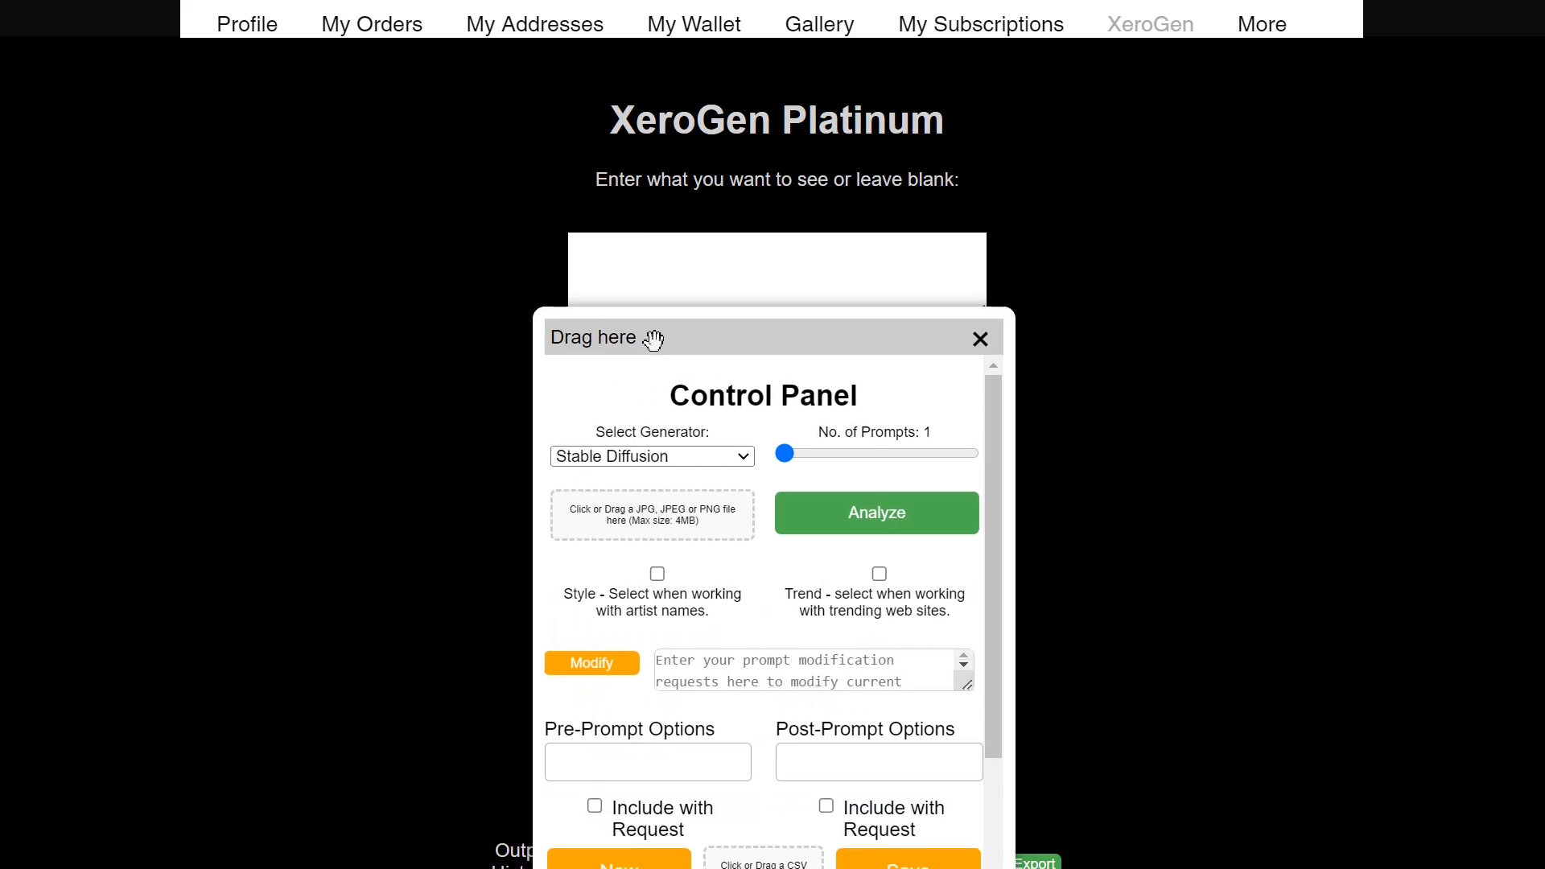
drag(655, 337, 160, 113)
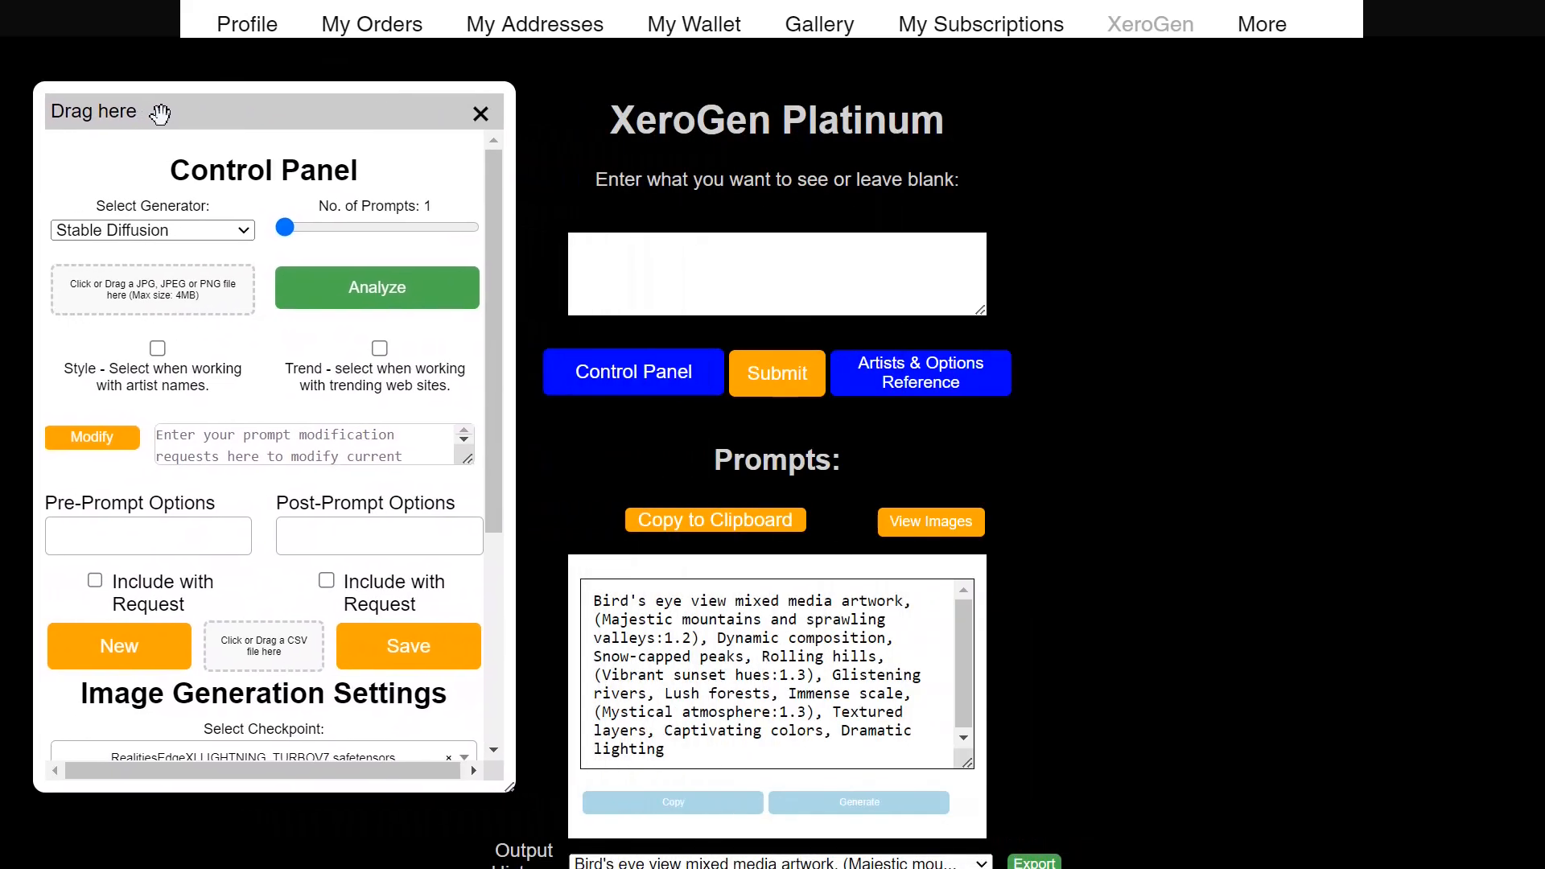
drag(510, 788, 511, 856)
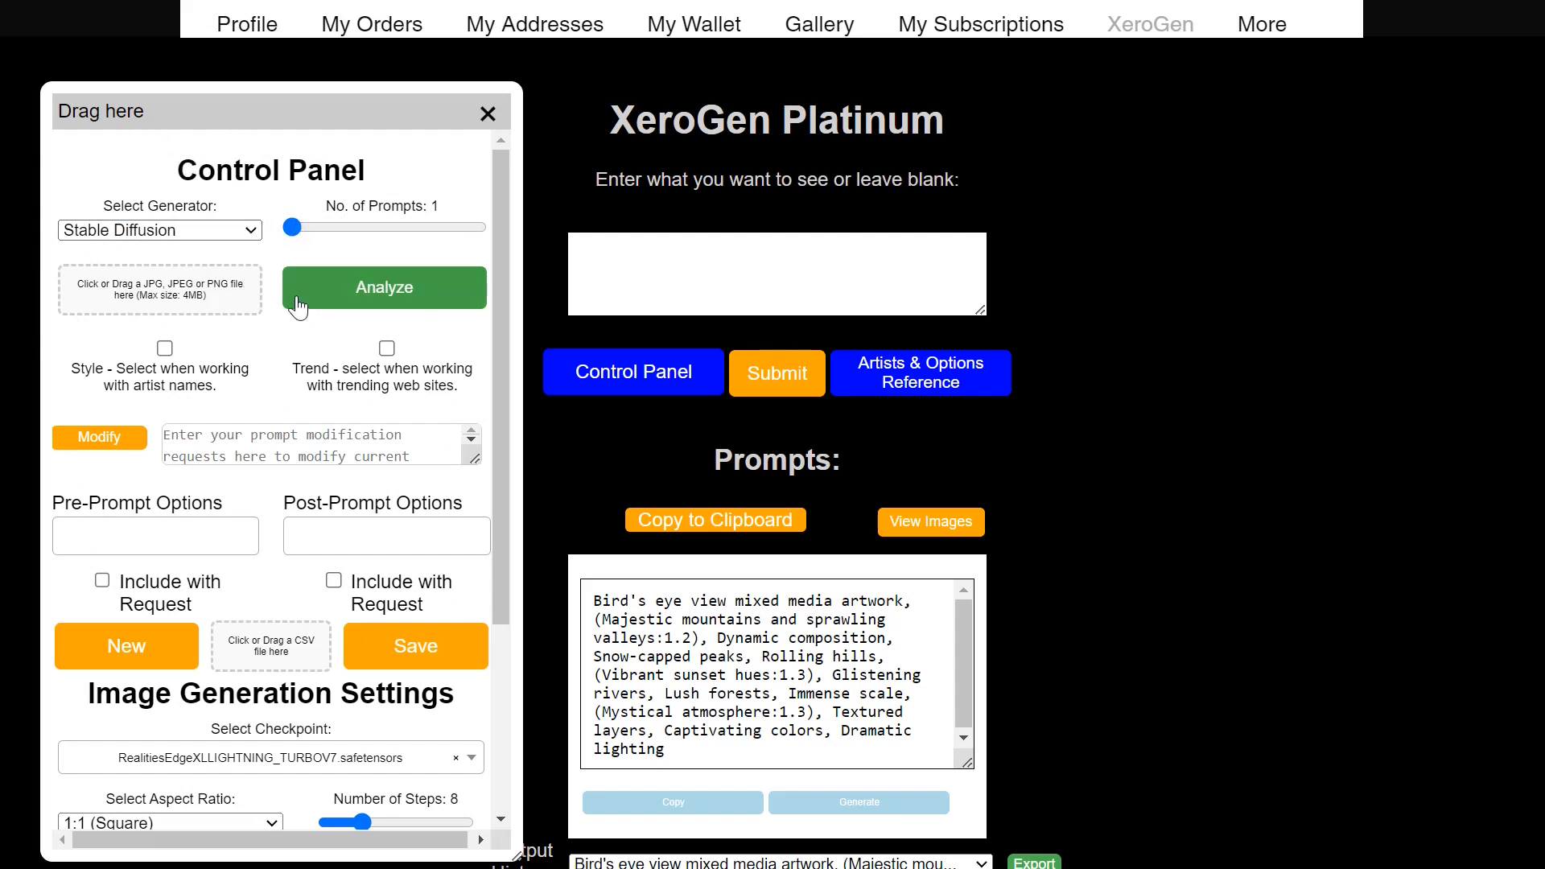
Set the generator to Stable Diffusion no Emphasis and generate a new prompt with the request text left blank.
click(190, 234)
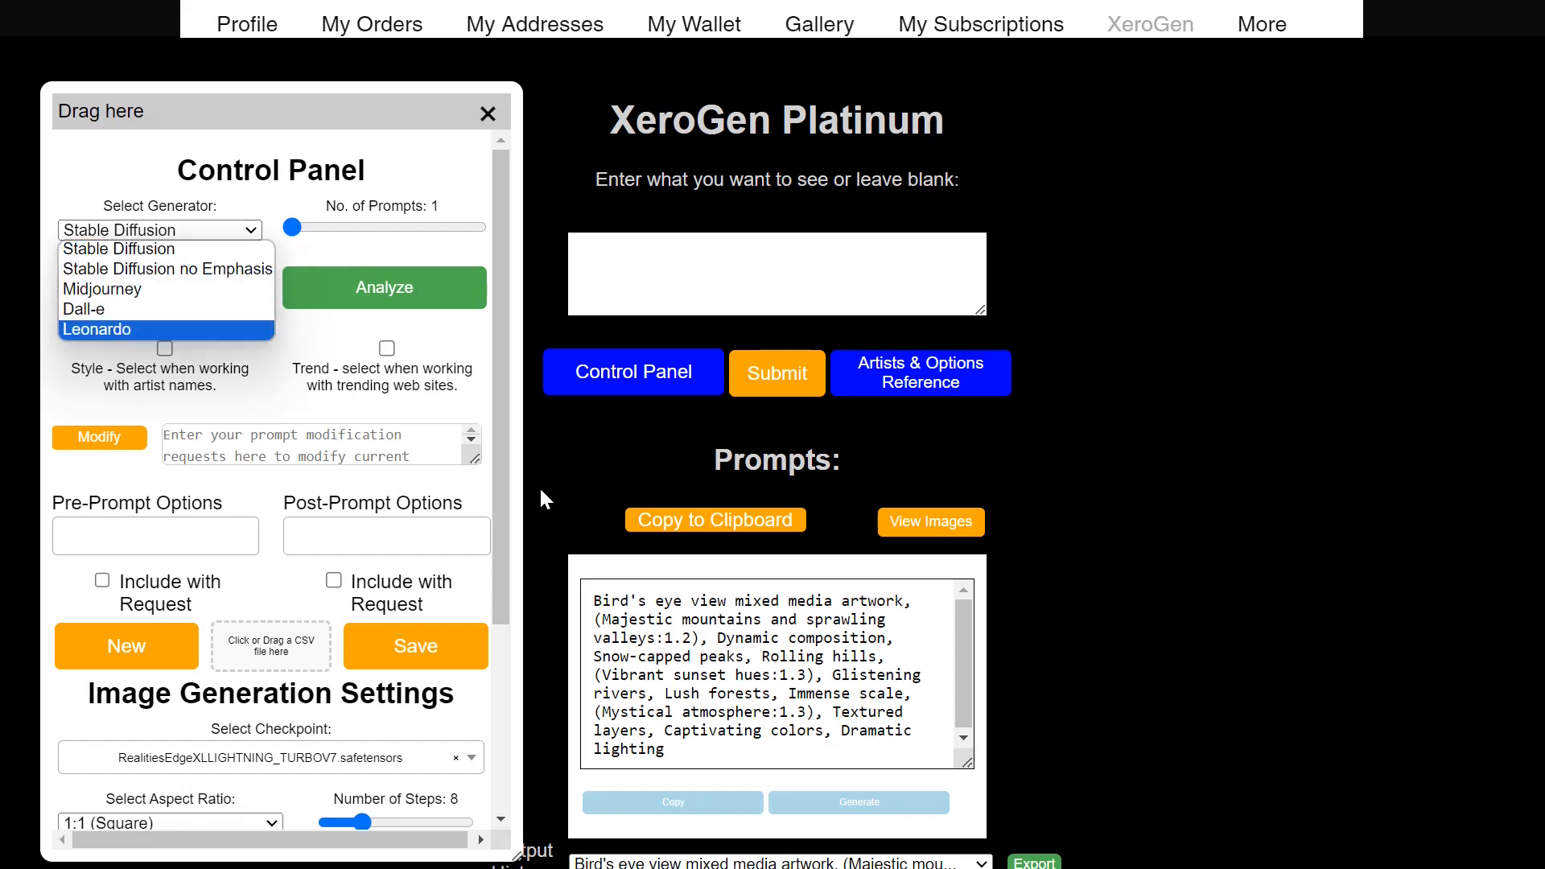
click(779, 675)
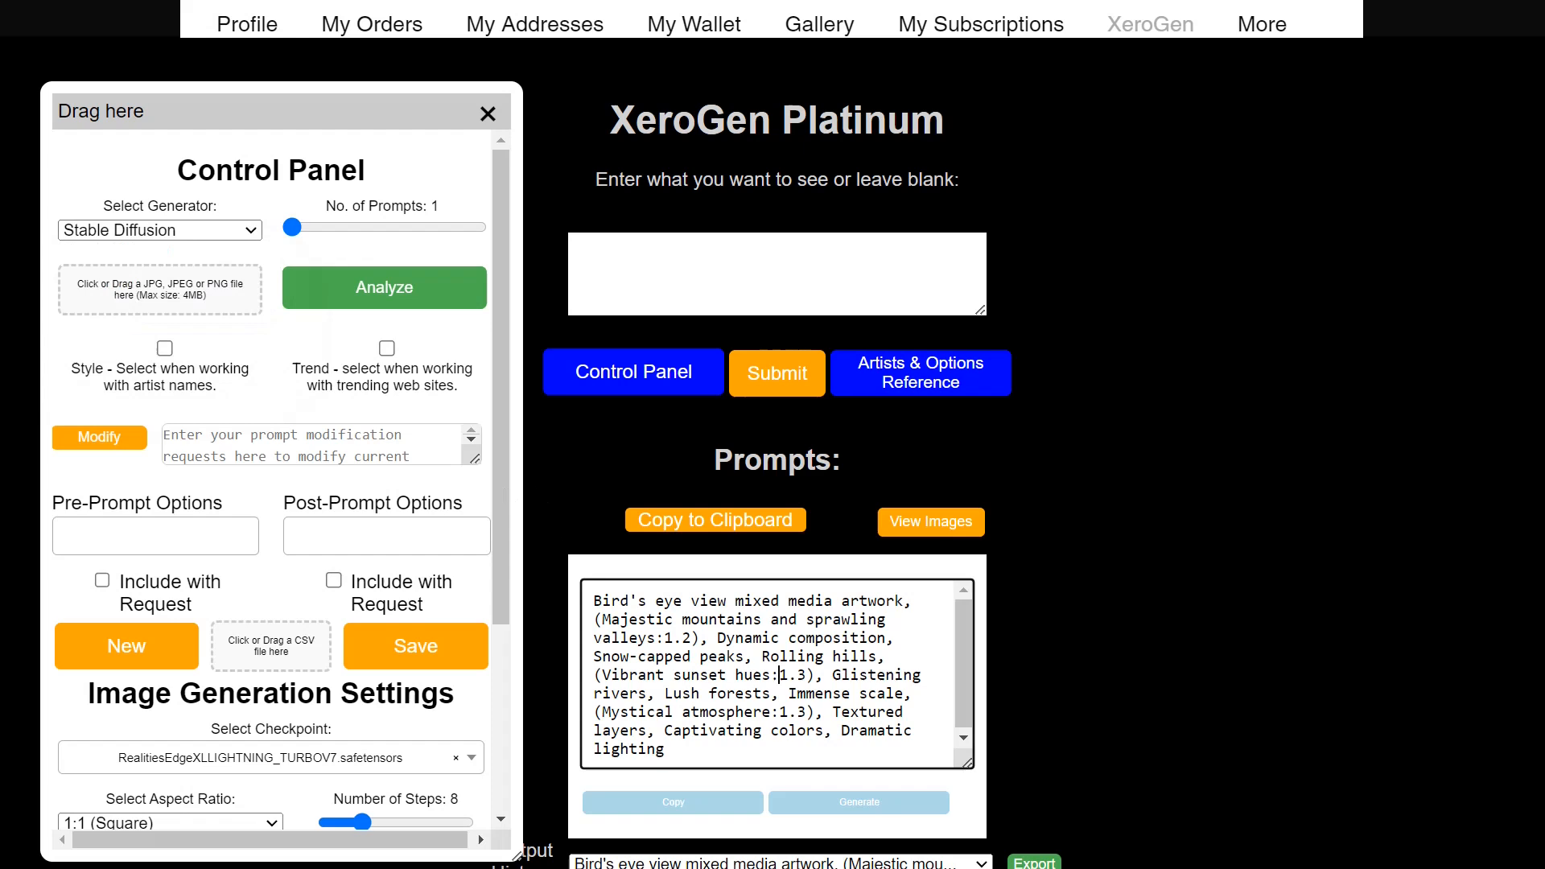
click(201, 232)
click(204, 267)
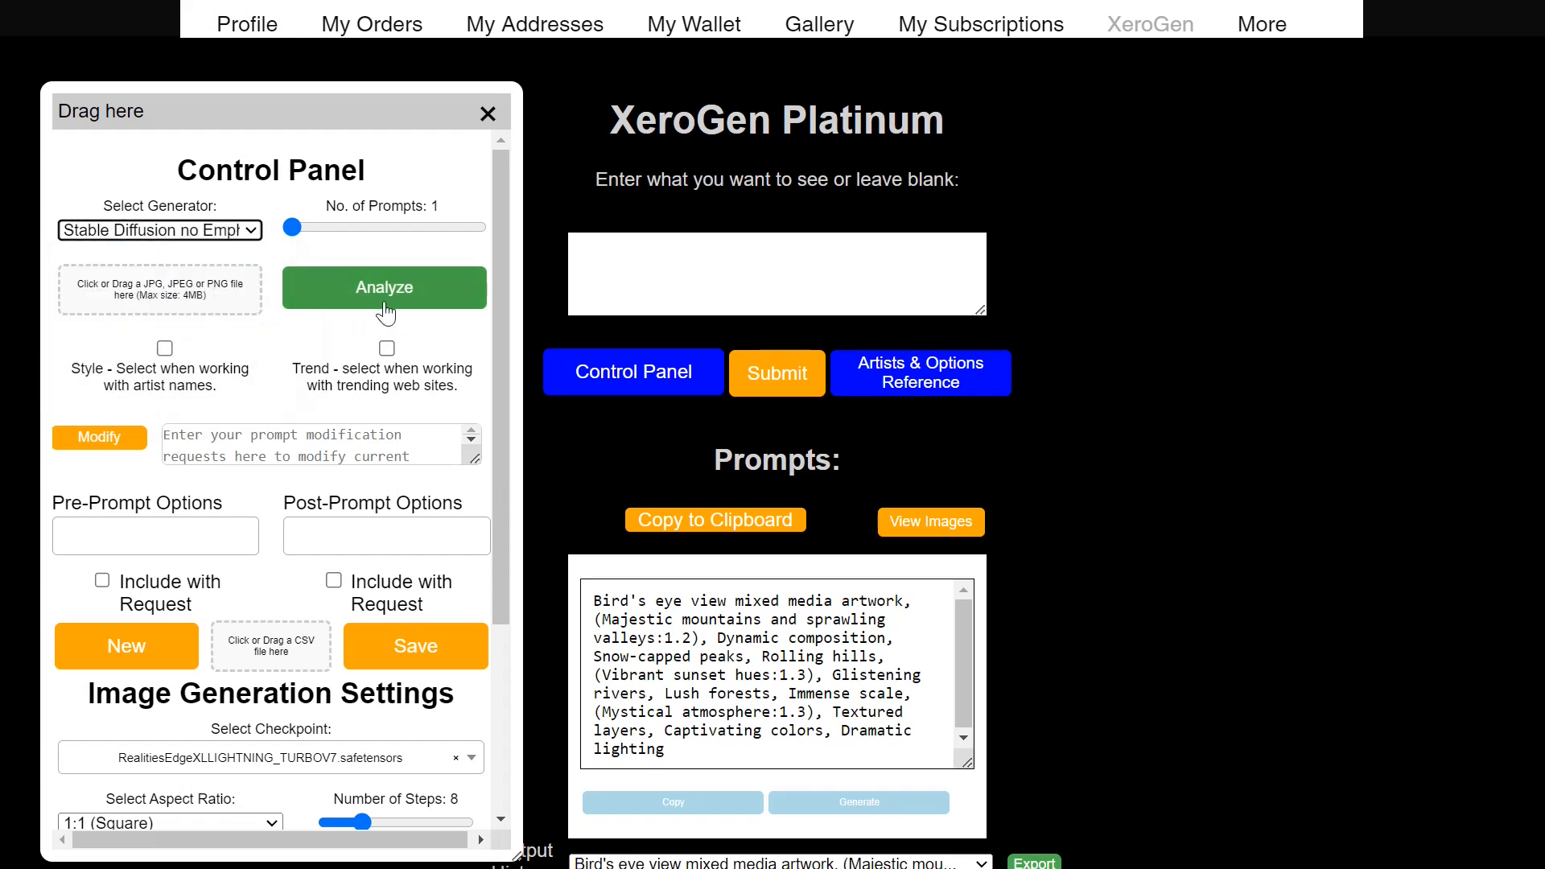
click(753, 385)
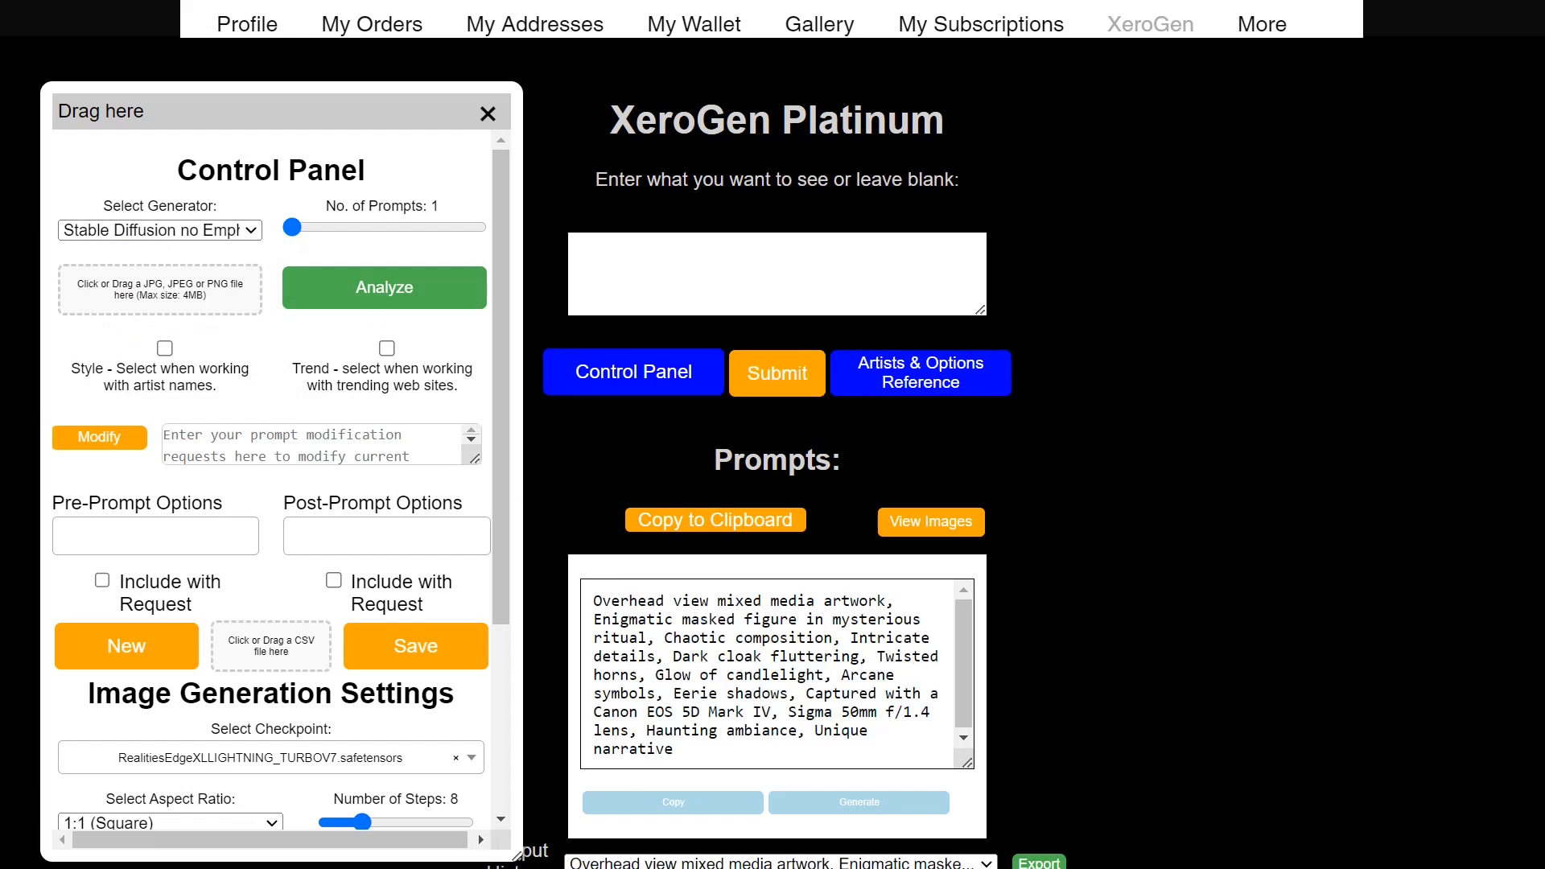
Set the generator to Midjourney and generate a new prompt with the request text left blank.
click(145, 234)
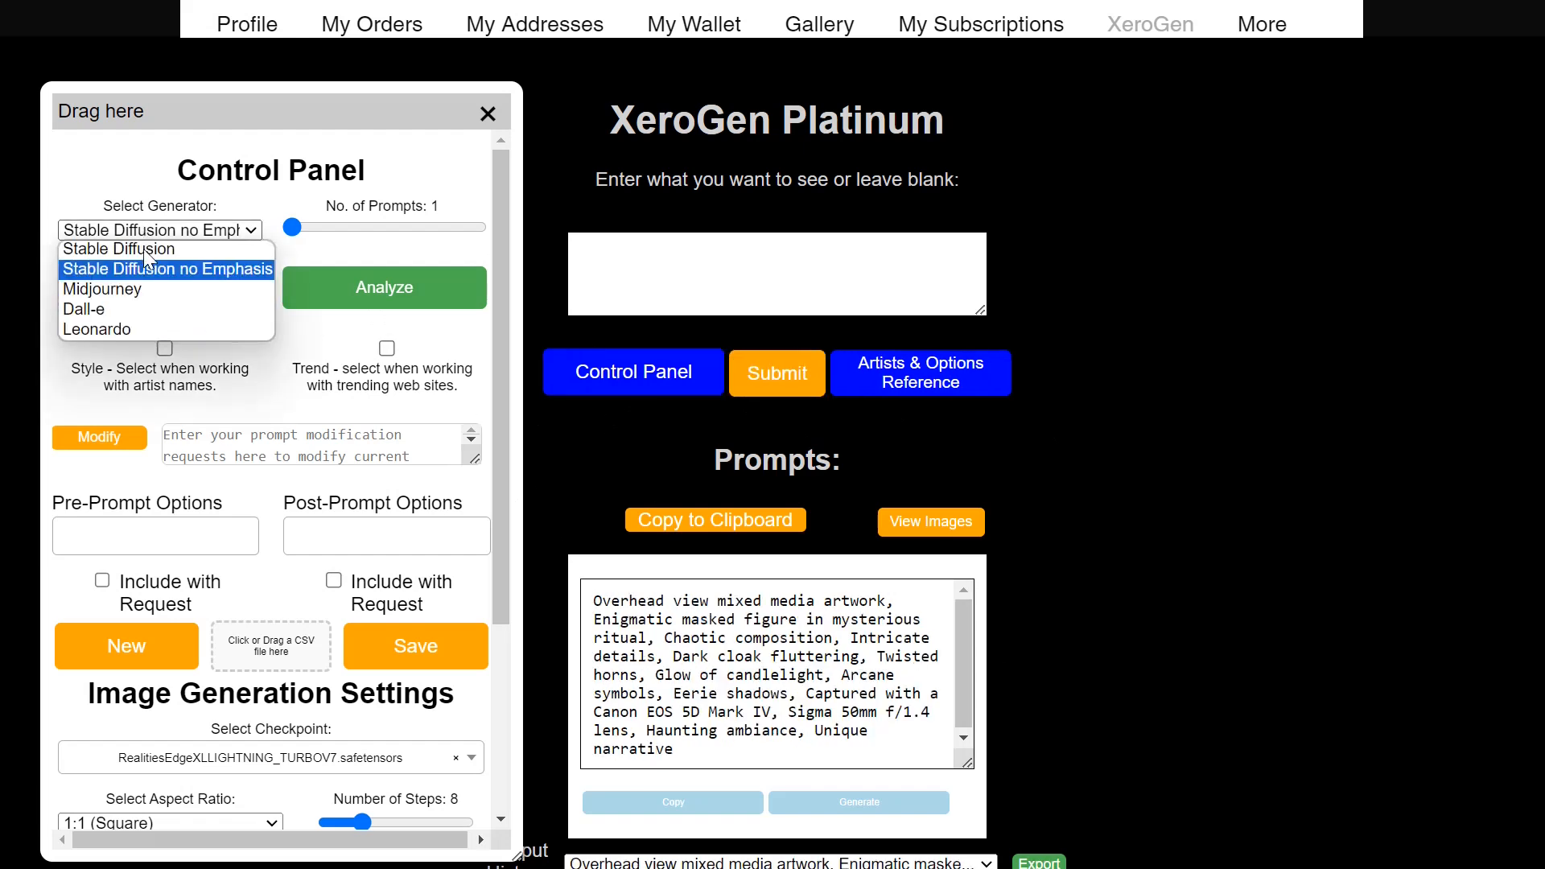
click(137, 286)
click(777, 373)
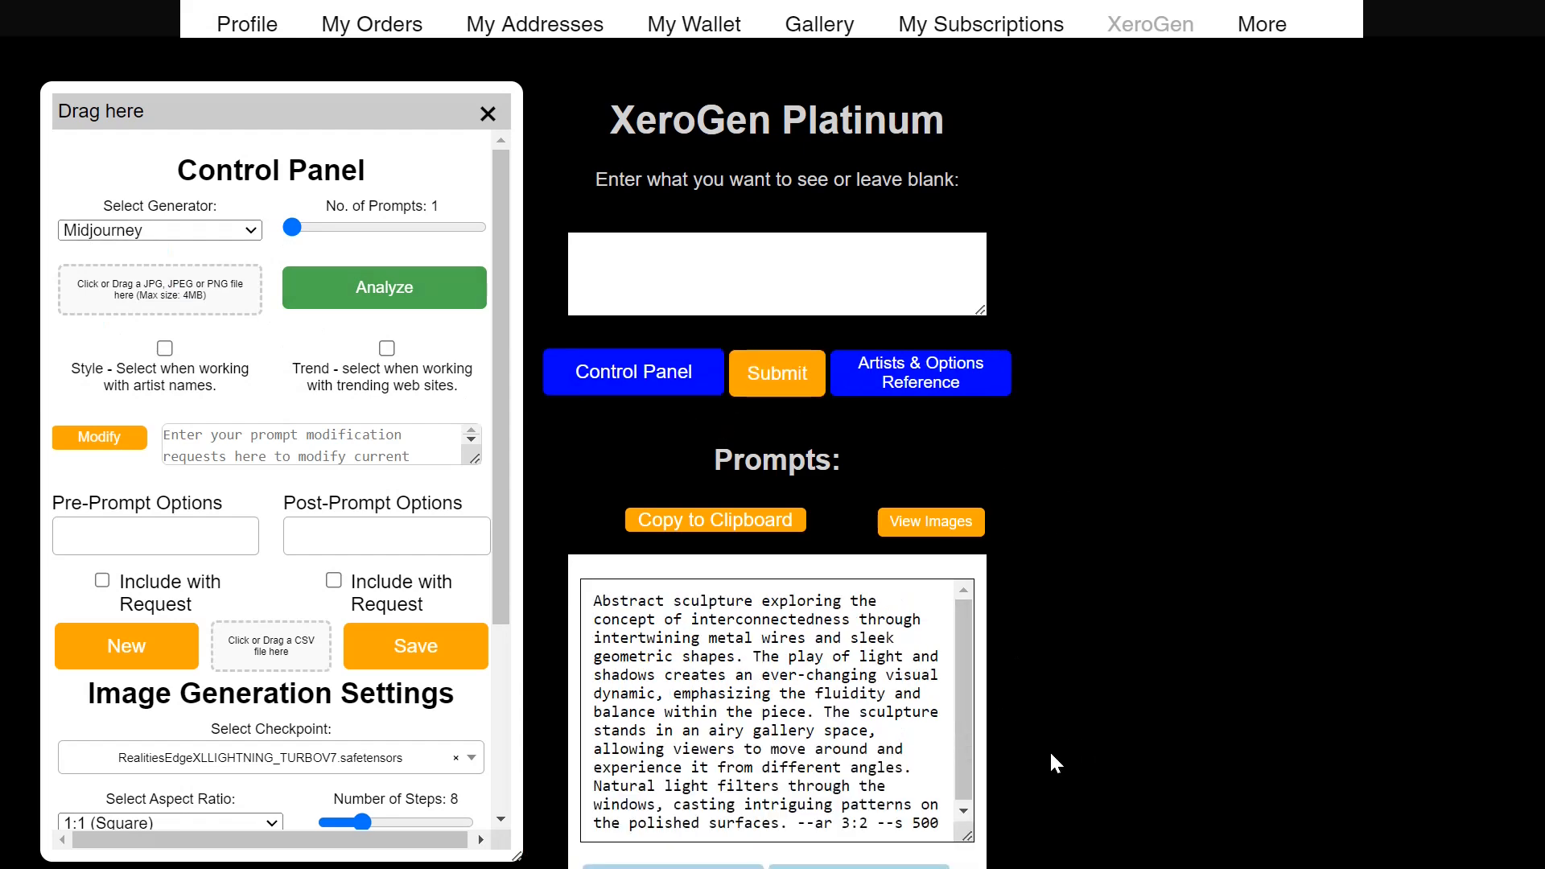
Examine the Midjourney prompt's descriptive wording and highlight its closing parameters --ar 3:2 --s 500.
double_click(949, 714)
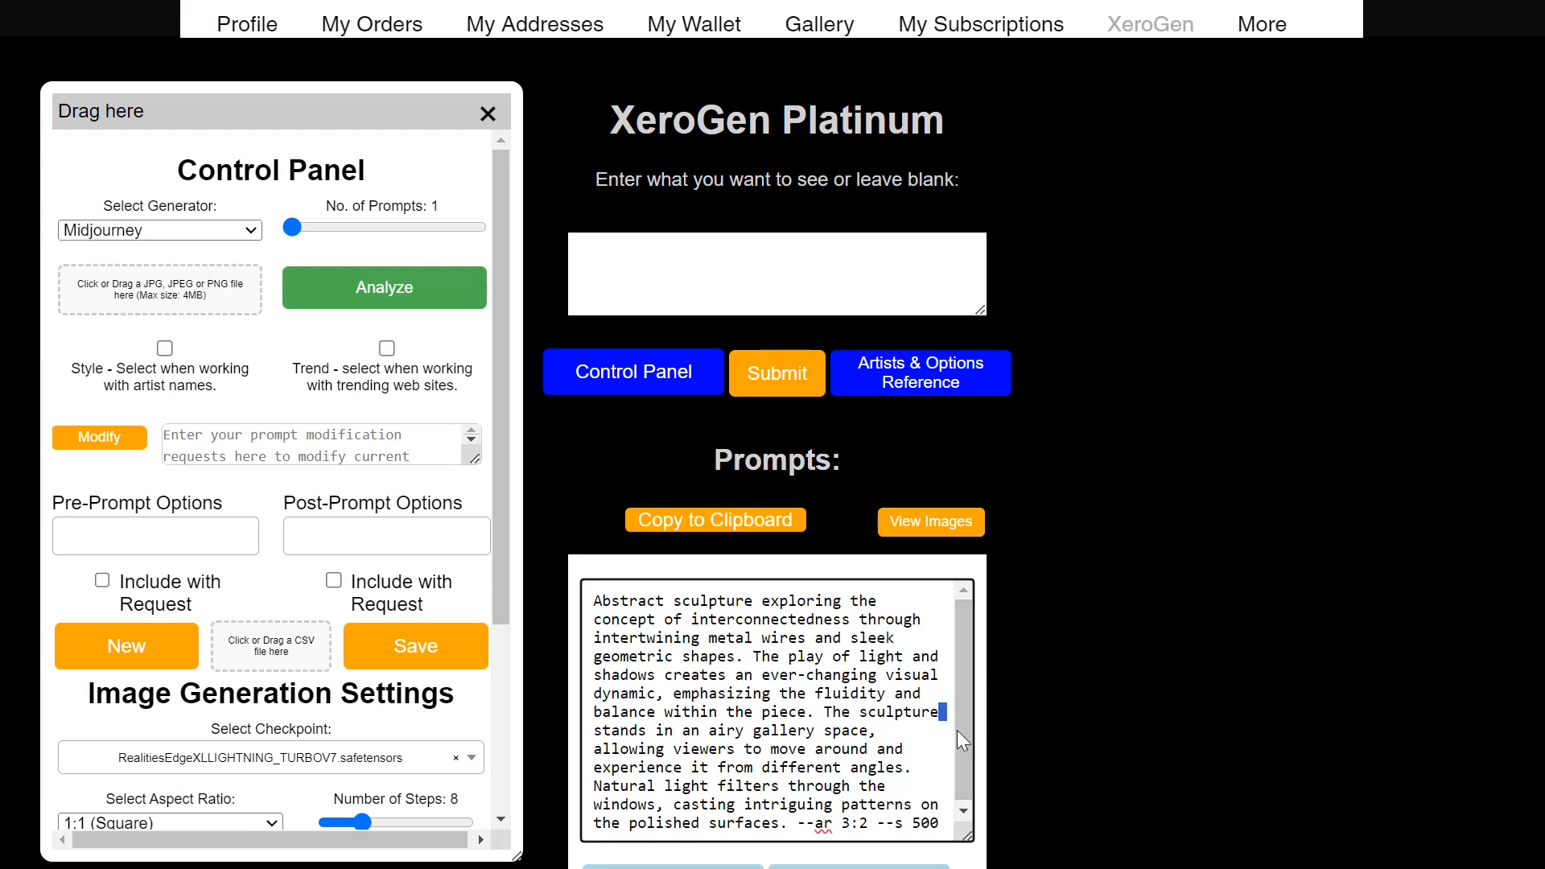
drag(957, 731, 963, 740)
click(921, 676)
drag(594, 601, 894, 787)
click(894, 786)
mouse_move(594, 601)
mouse_down()
mouse_move(734, 620)
mouse_move(805, 601)
mouse_up()
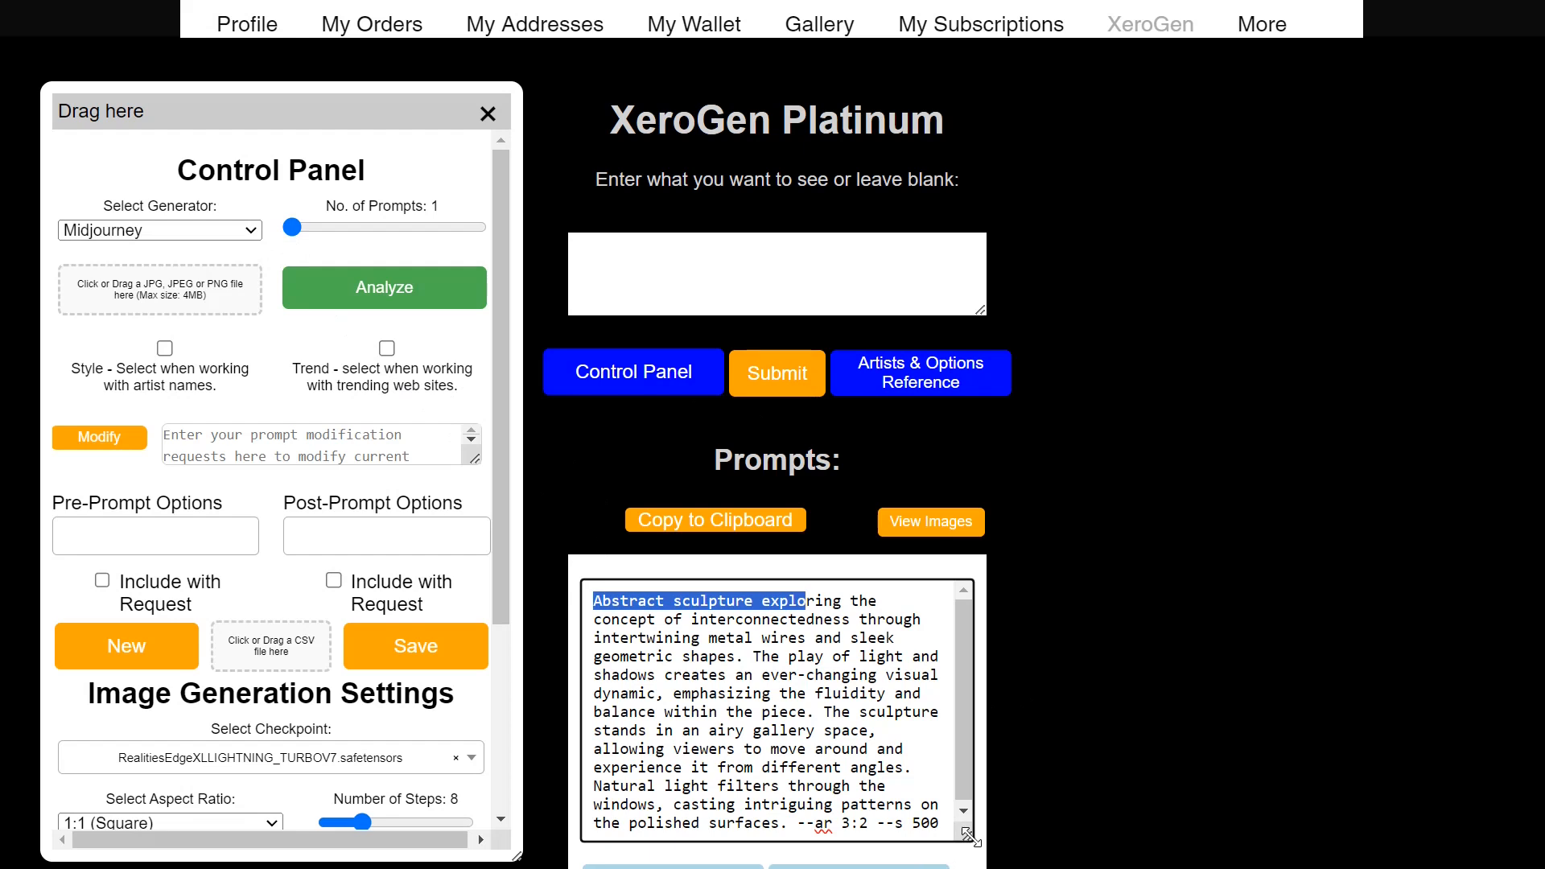
drag(797, 822, 939, 823)
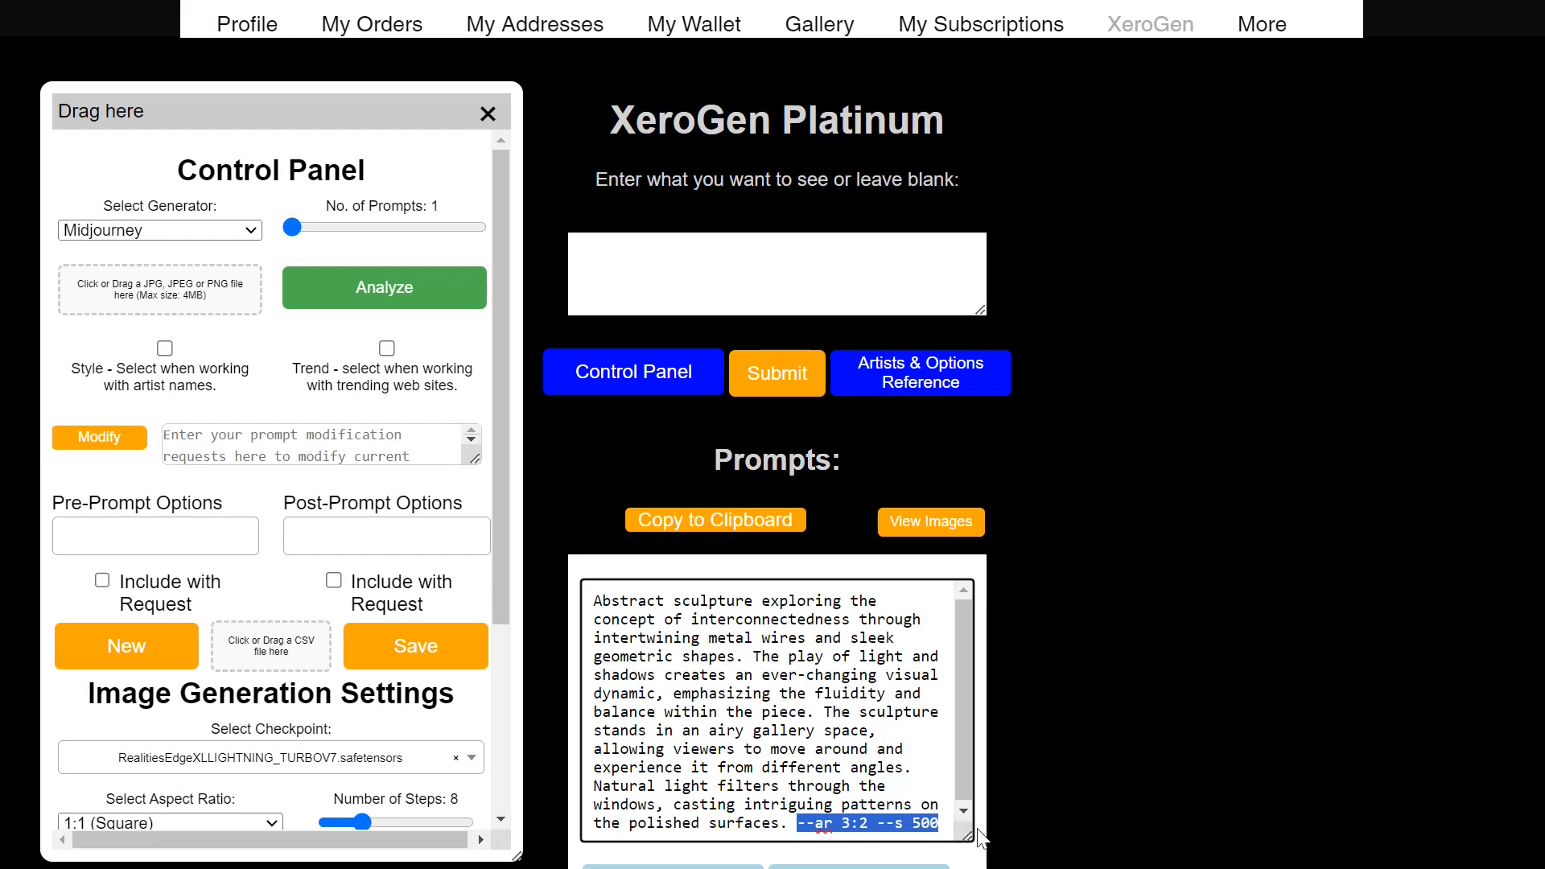
click(939, 825)
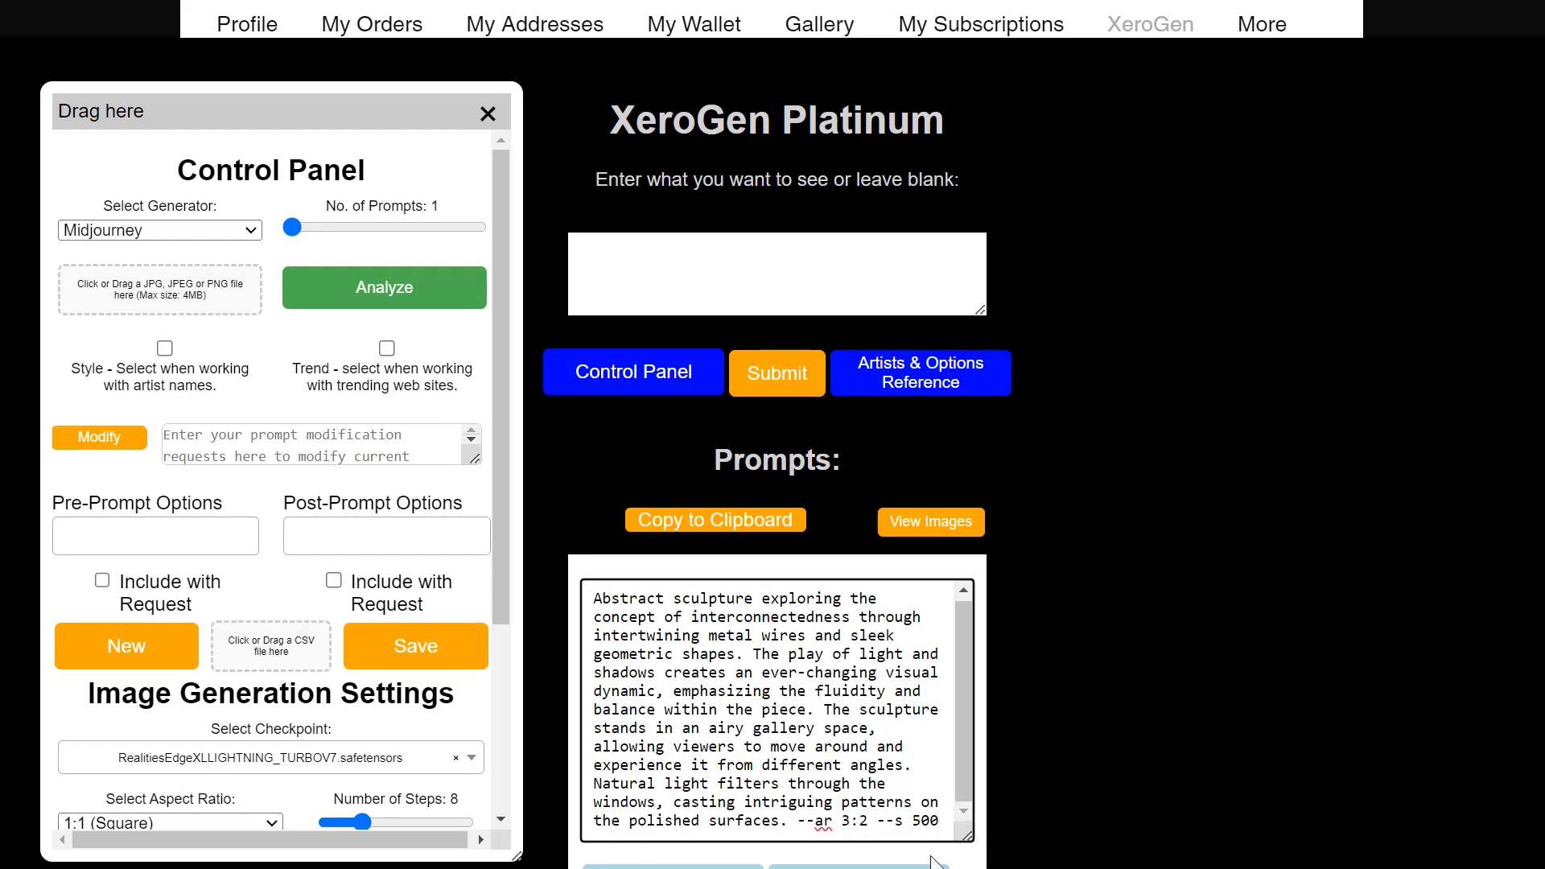
scroll(934, 862, down, 3)
scroll(934, 862, up, 3)
scroll(1280, 654, down, 1)
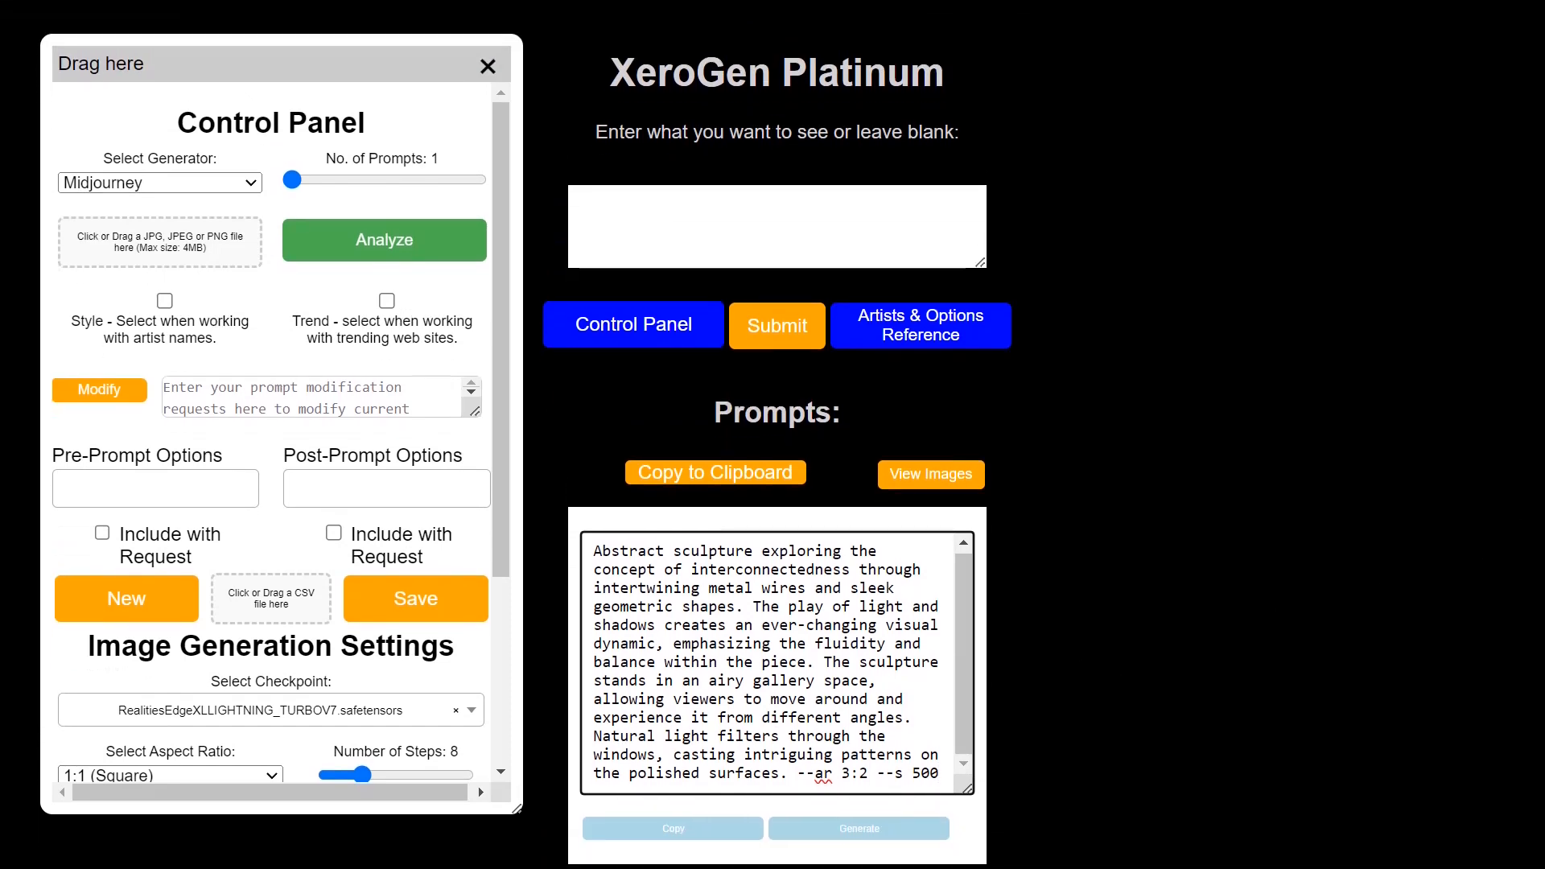
Generate a new prompt with the generator set to Dall-e and highlight its opening lines for reading.
click(141, 184)
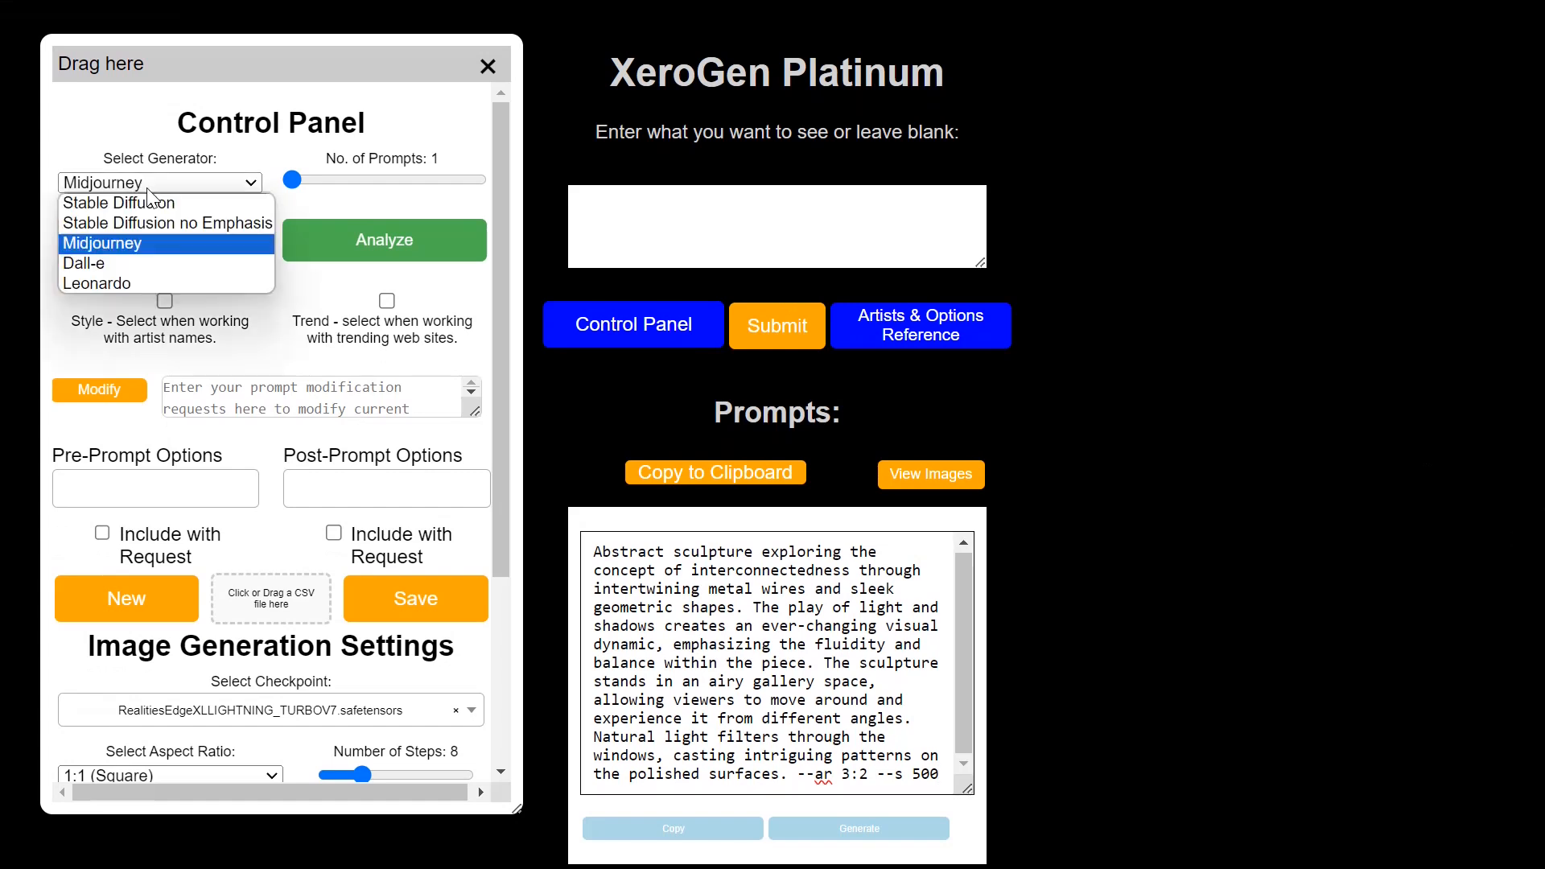
click(146, 274)
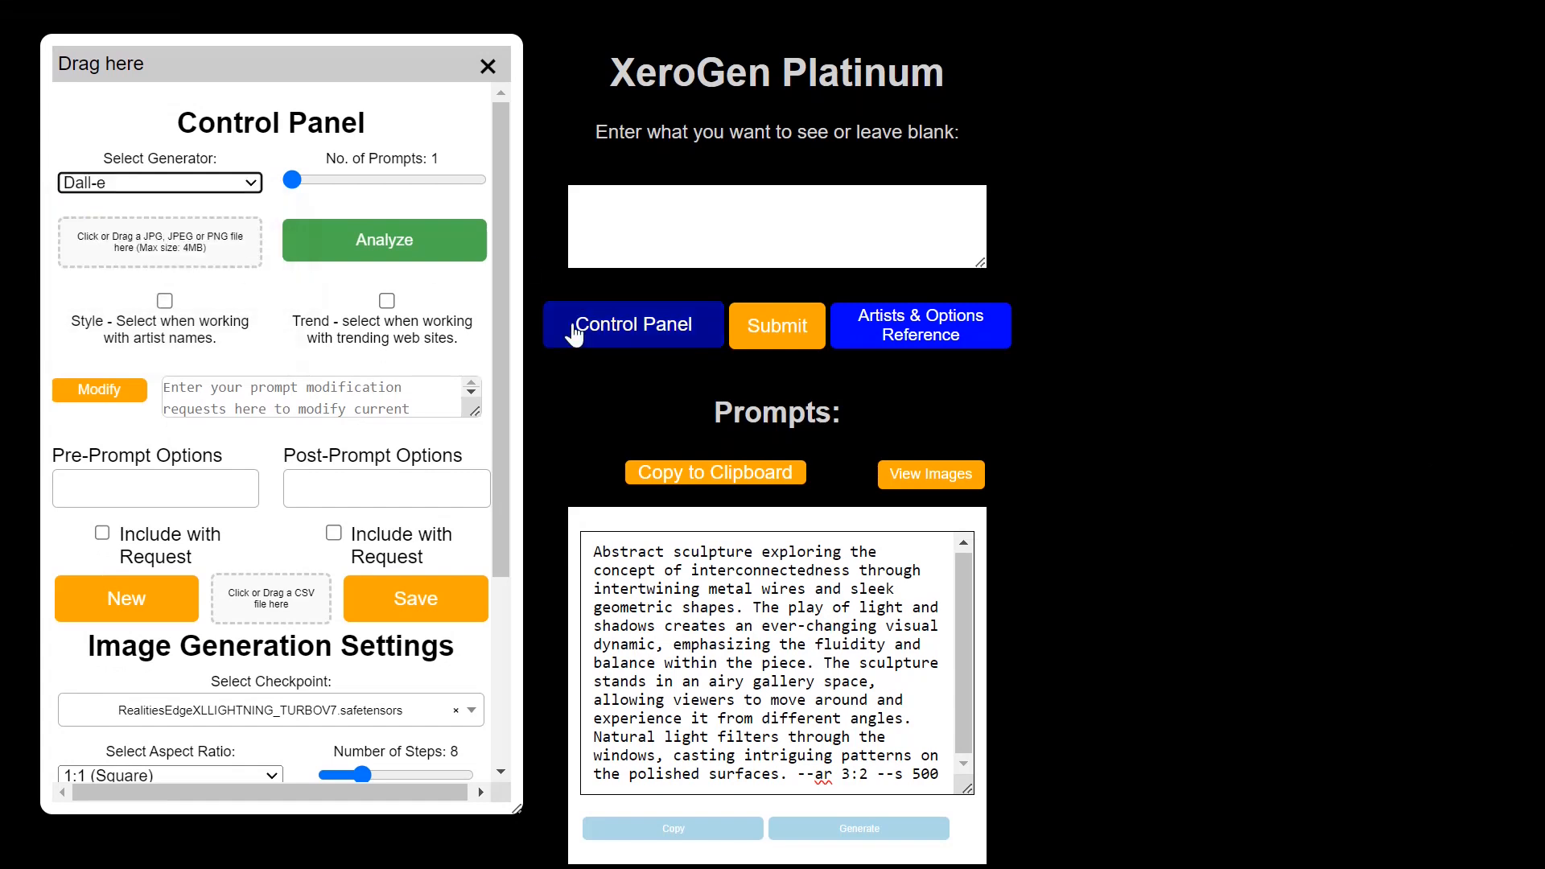
click(792, 334)
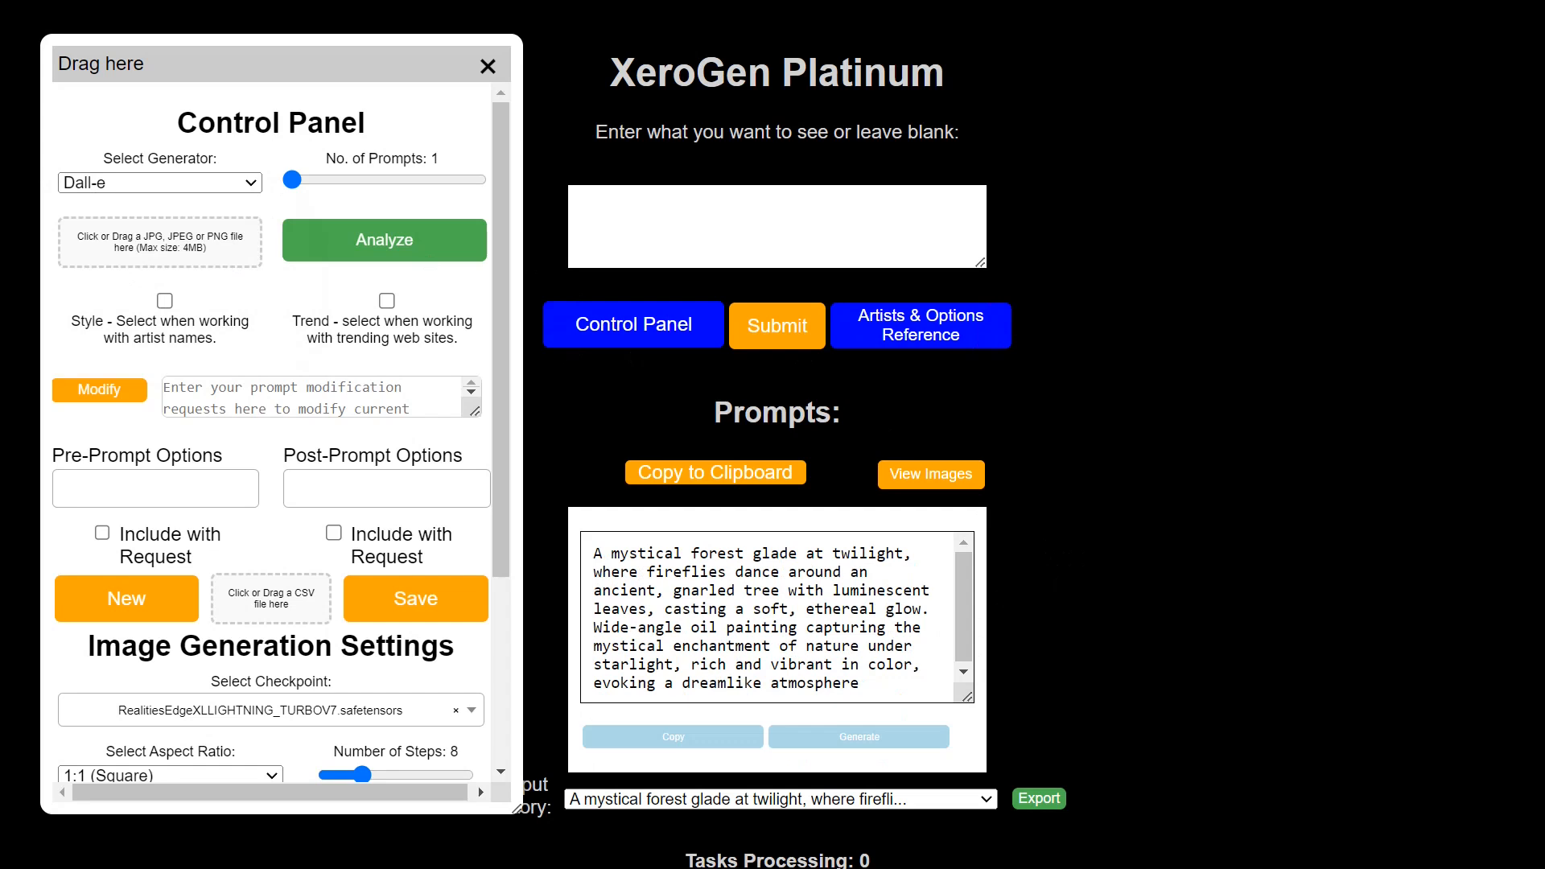
drag(683, 627, 859, 684)
click(871, 664)
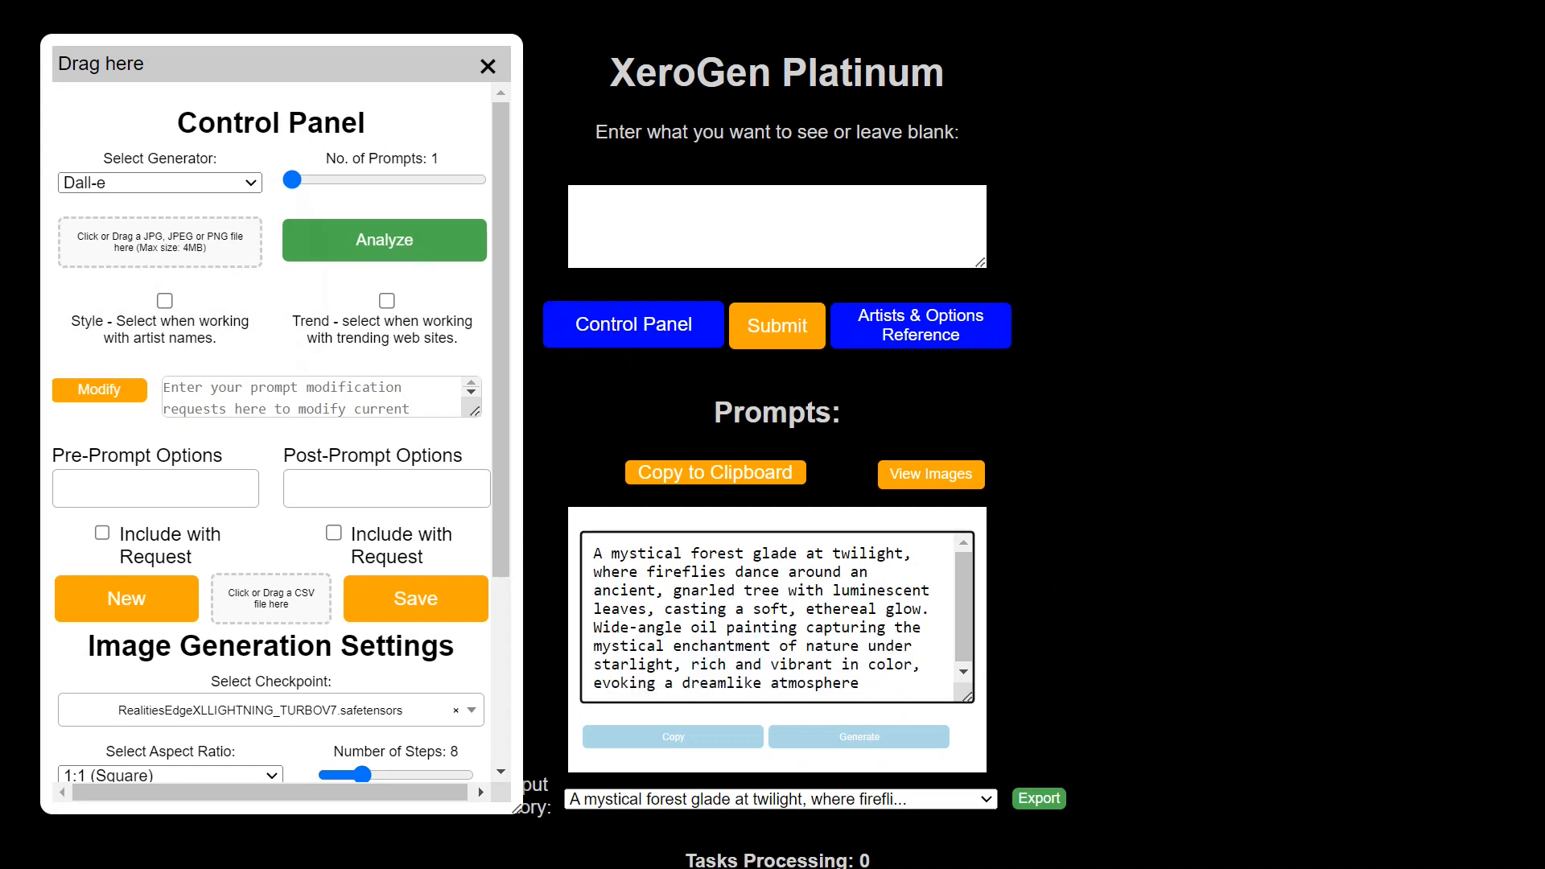
drag(611, 553, 832, 572)
drag(934, 590, 594, 553)
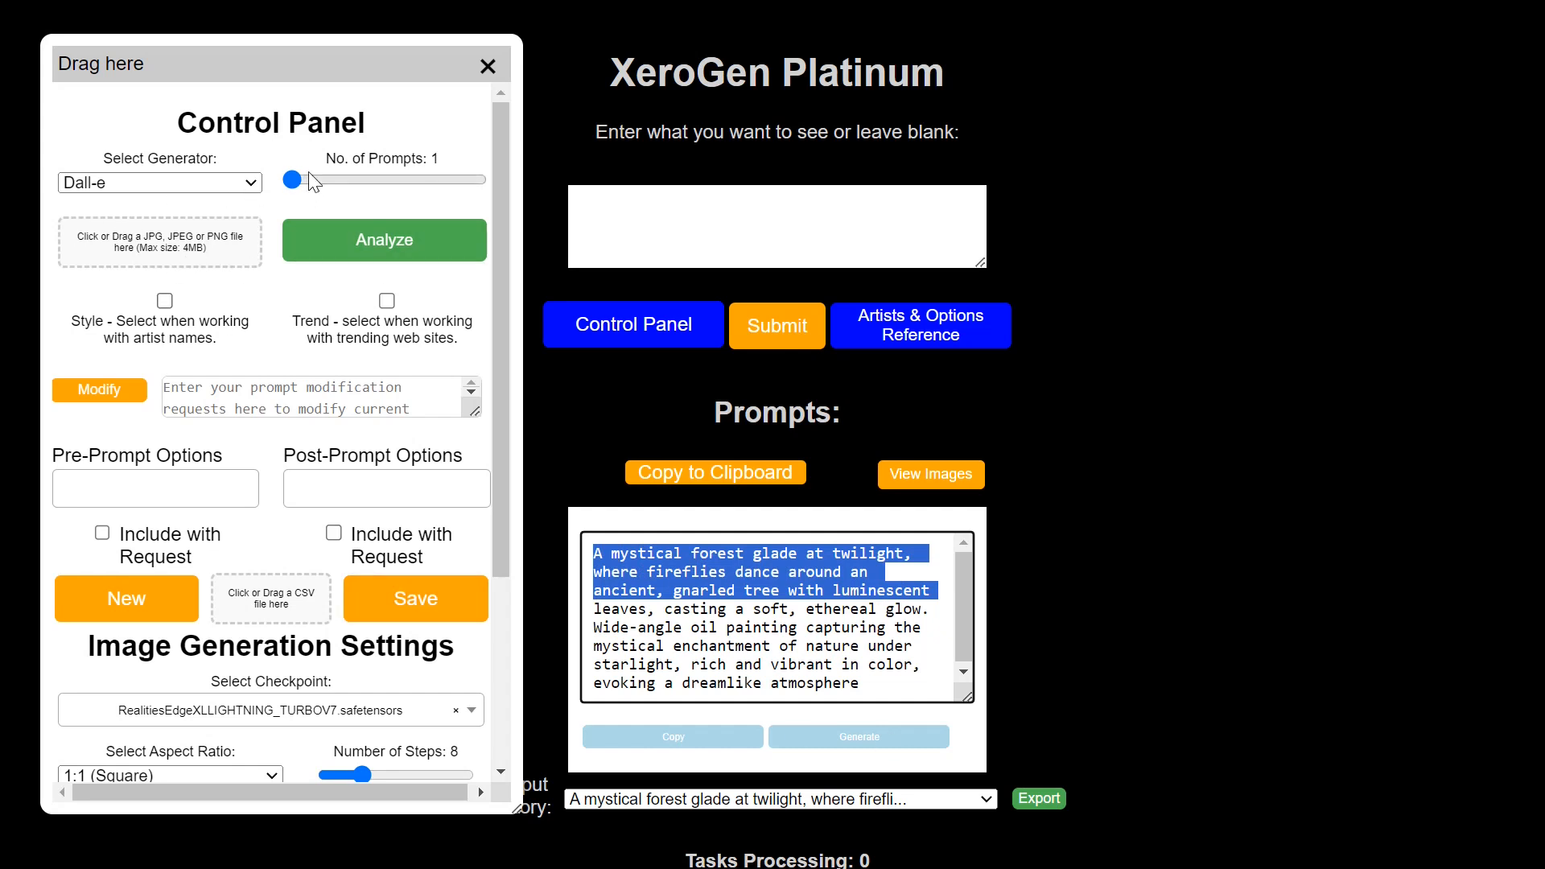
Set the number of prompts to 4, submit the blank Dall-e request, and switch the generator to Stable Diffusion.
drag(293, 178, 415, 179)
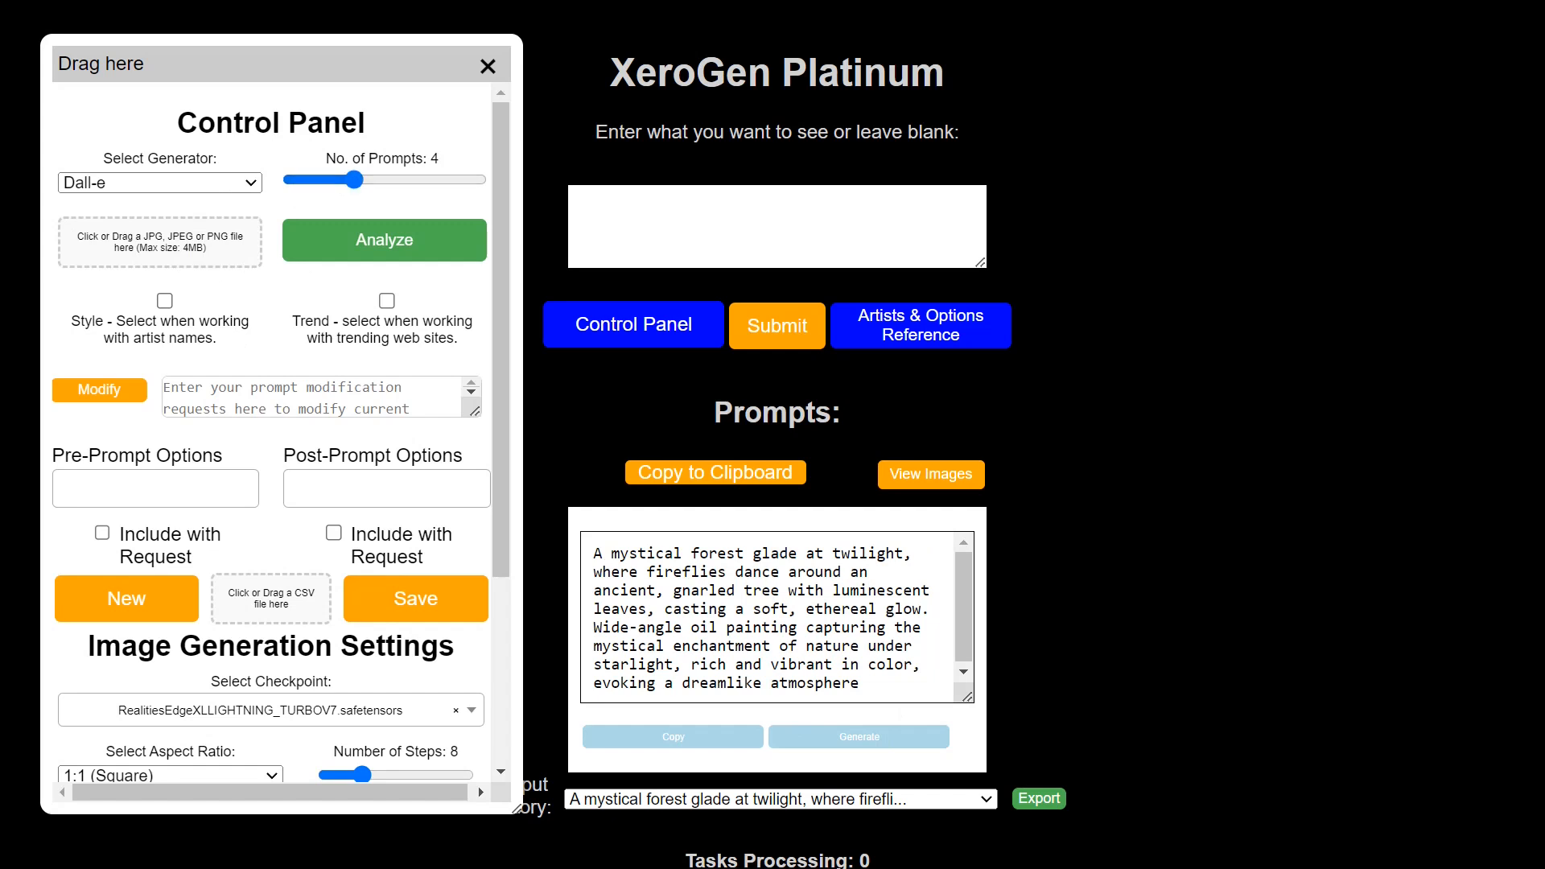
key(Return)
click(96, 198)
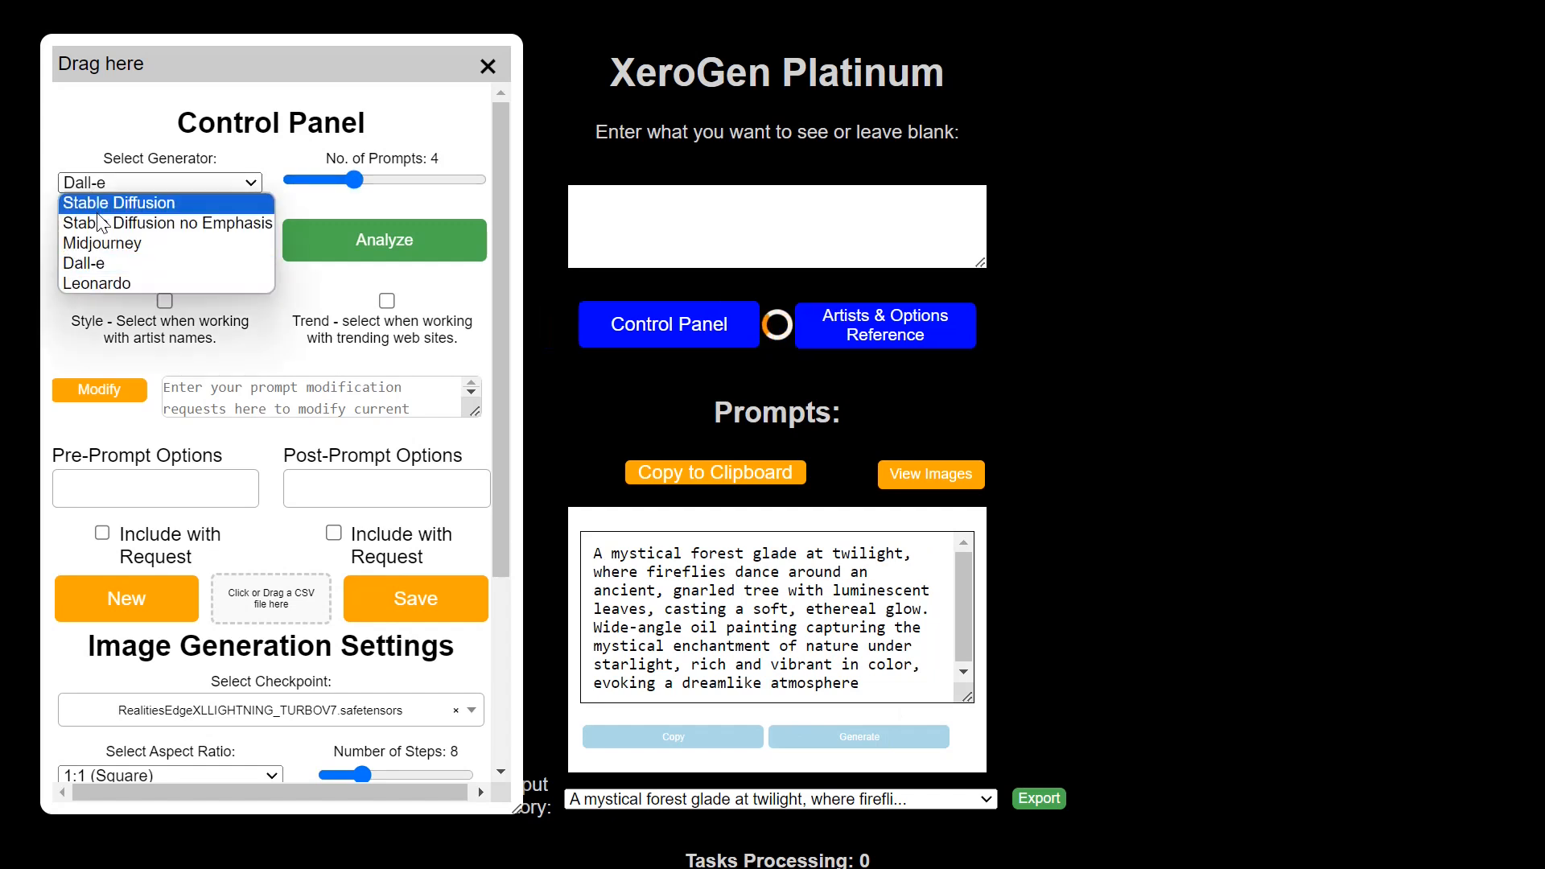
click(105, 218)
click(109, 197)
click(111, 199)
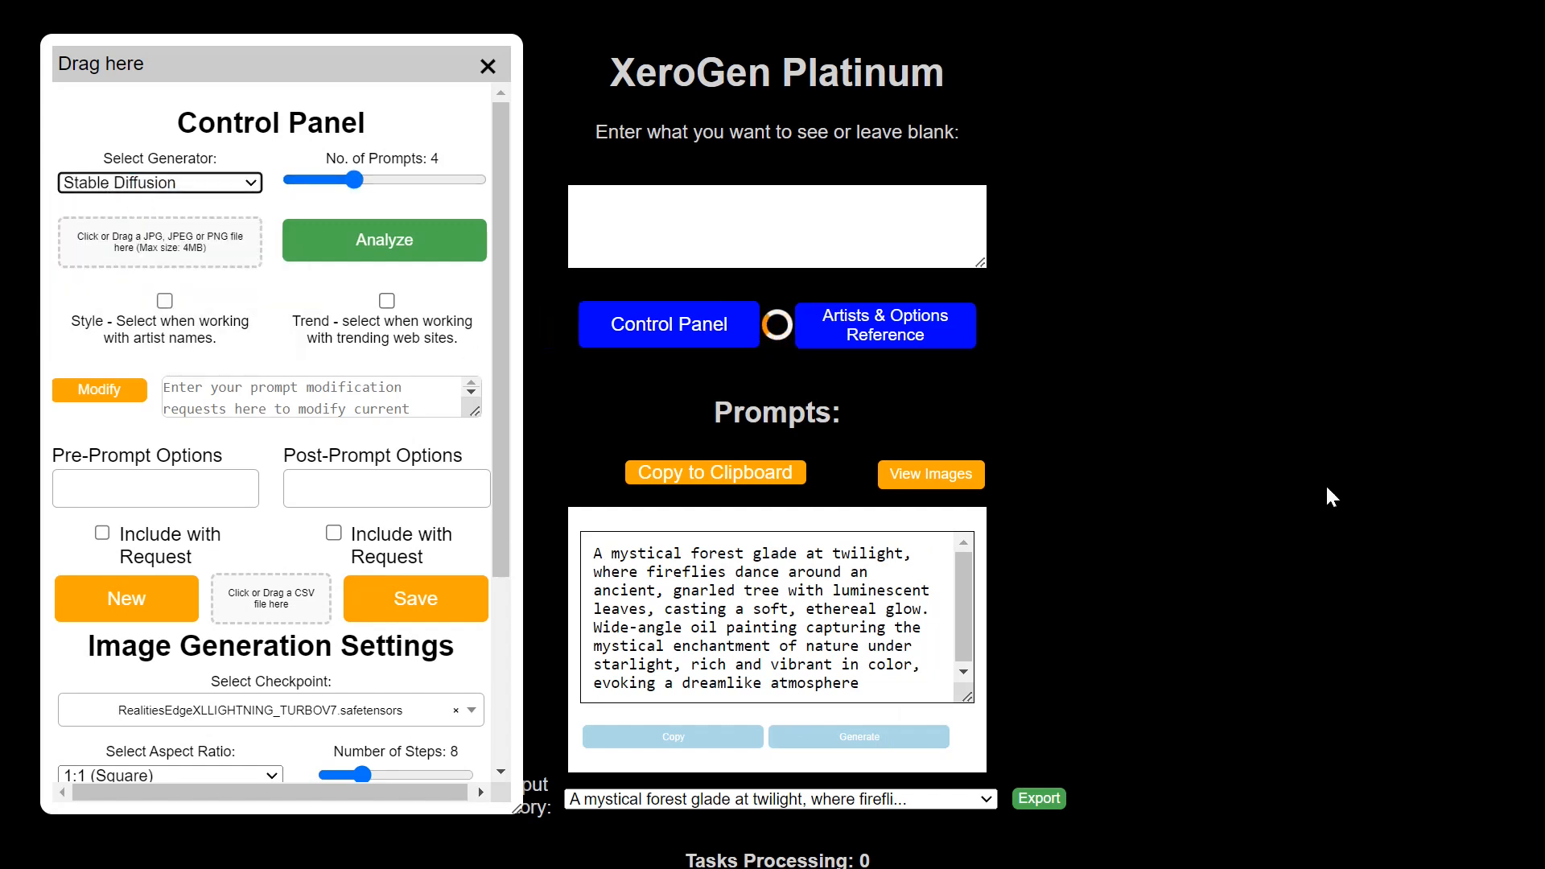
Look through the four Dall-e prompts and submit a blank request for four Stable Diffusion prompts.
scroll(984, 604, down, 2)
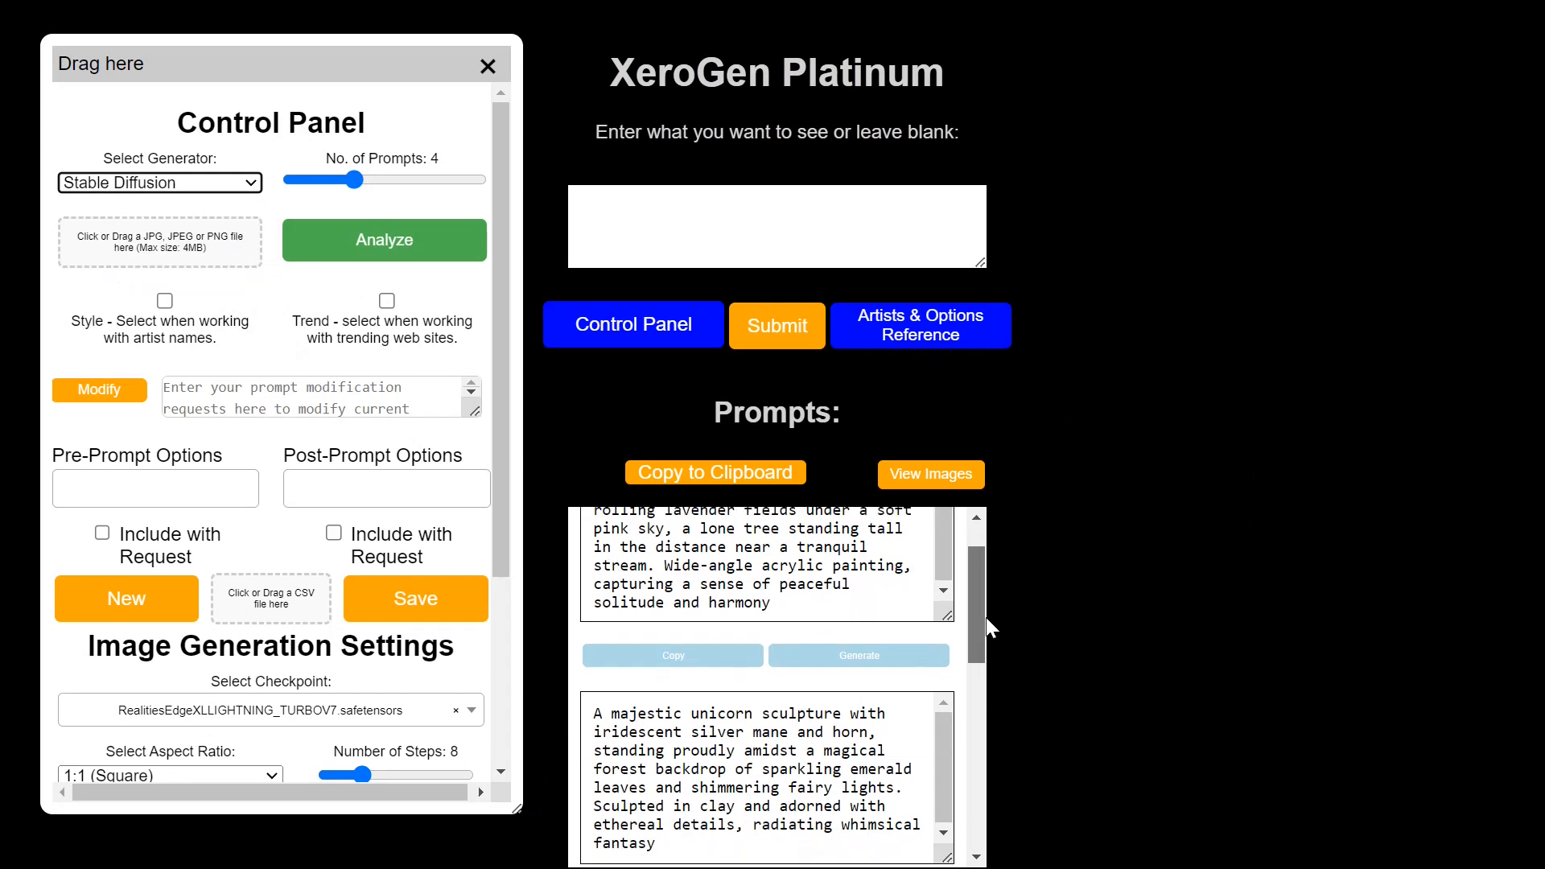
scroll(987, 619, up, 2)
click(996, 600)
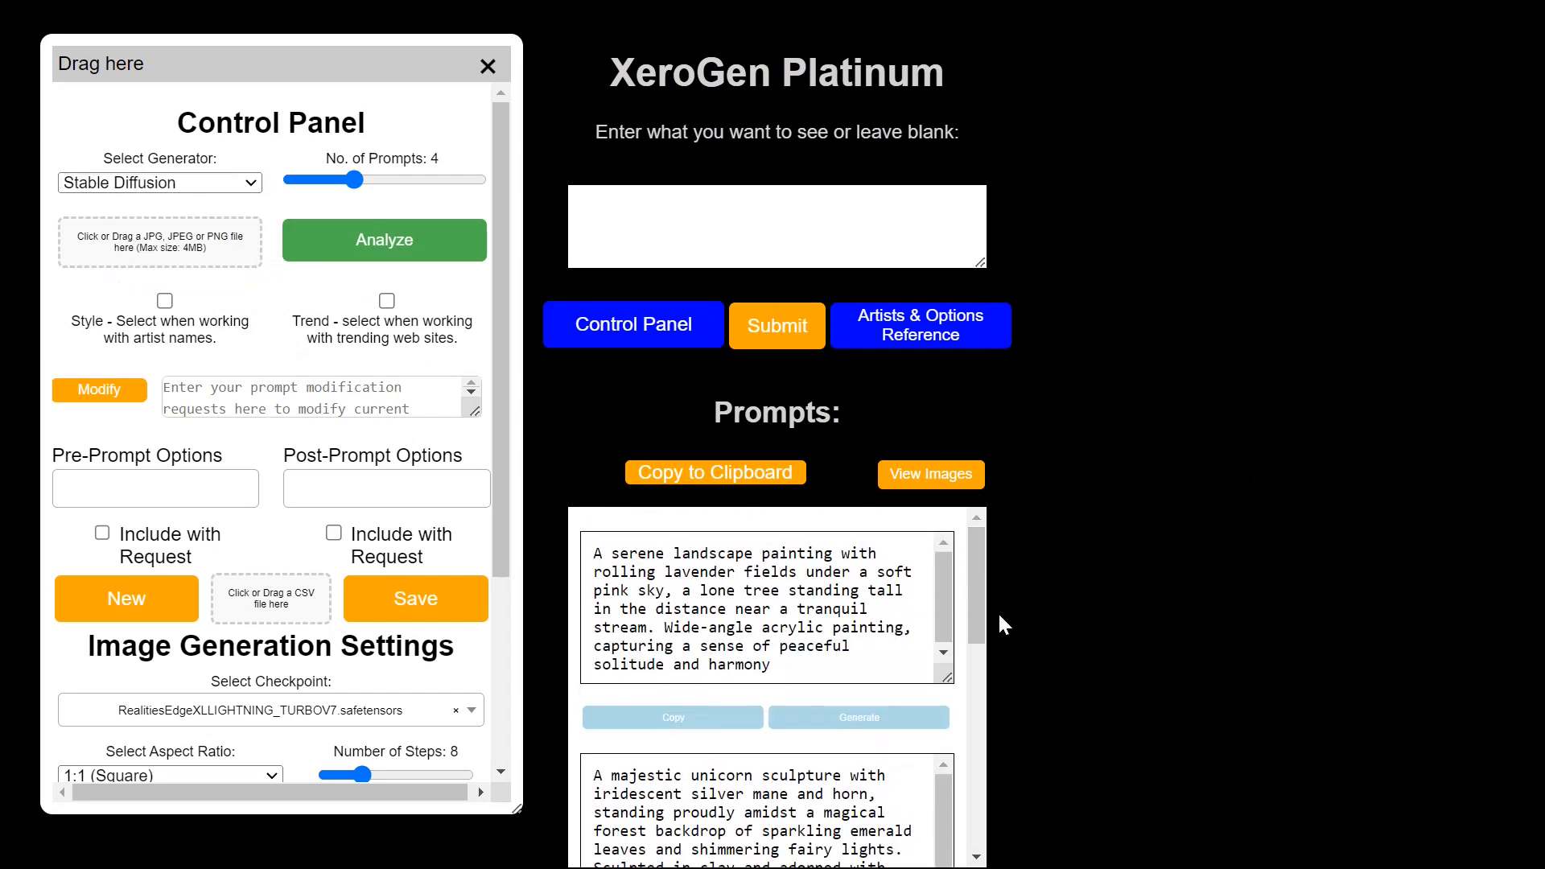
scroll(998, 612, down, 3)
scroll(1001, 725, down, 5)
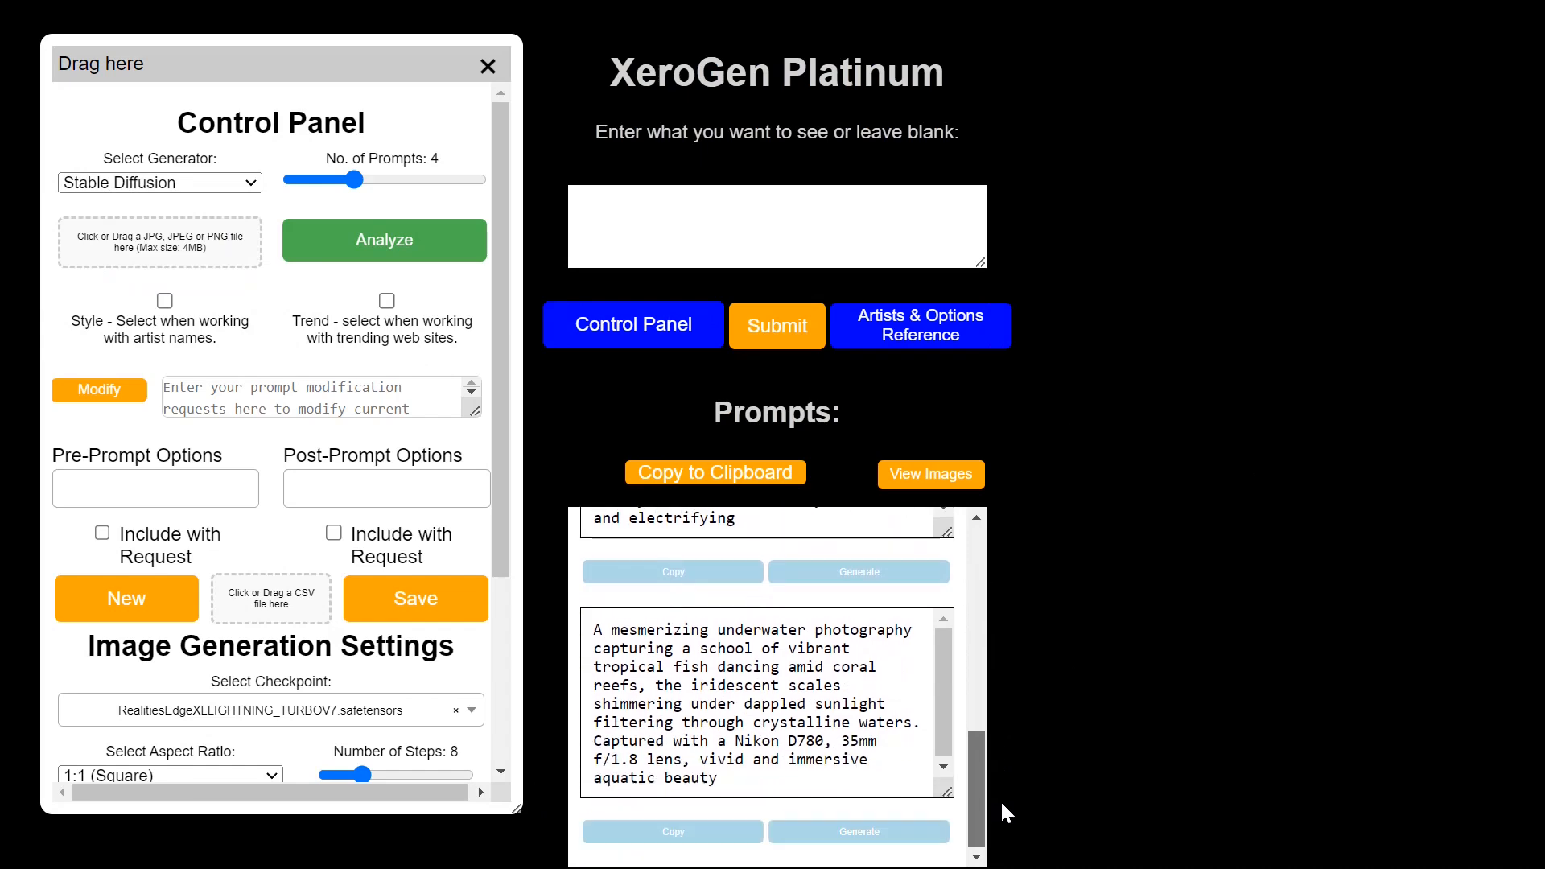
drag(979, 780, 982, 528)
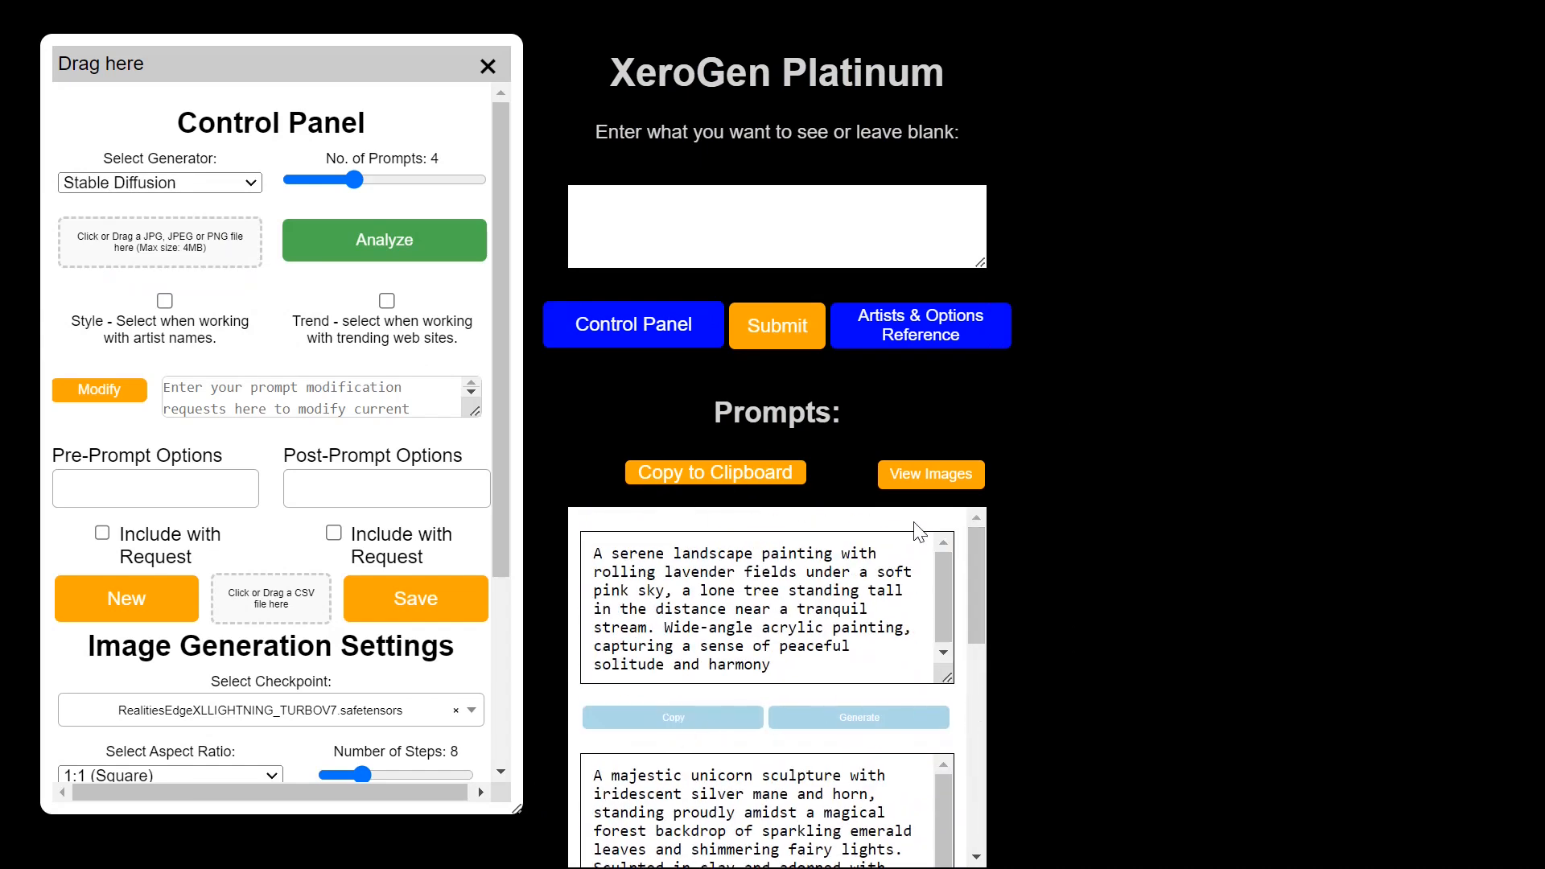
scroll(871, 658, down, 1)
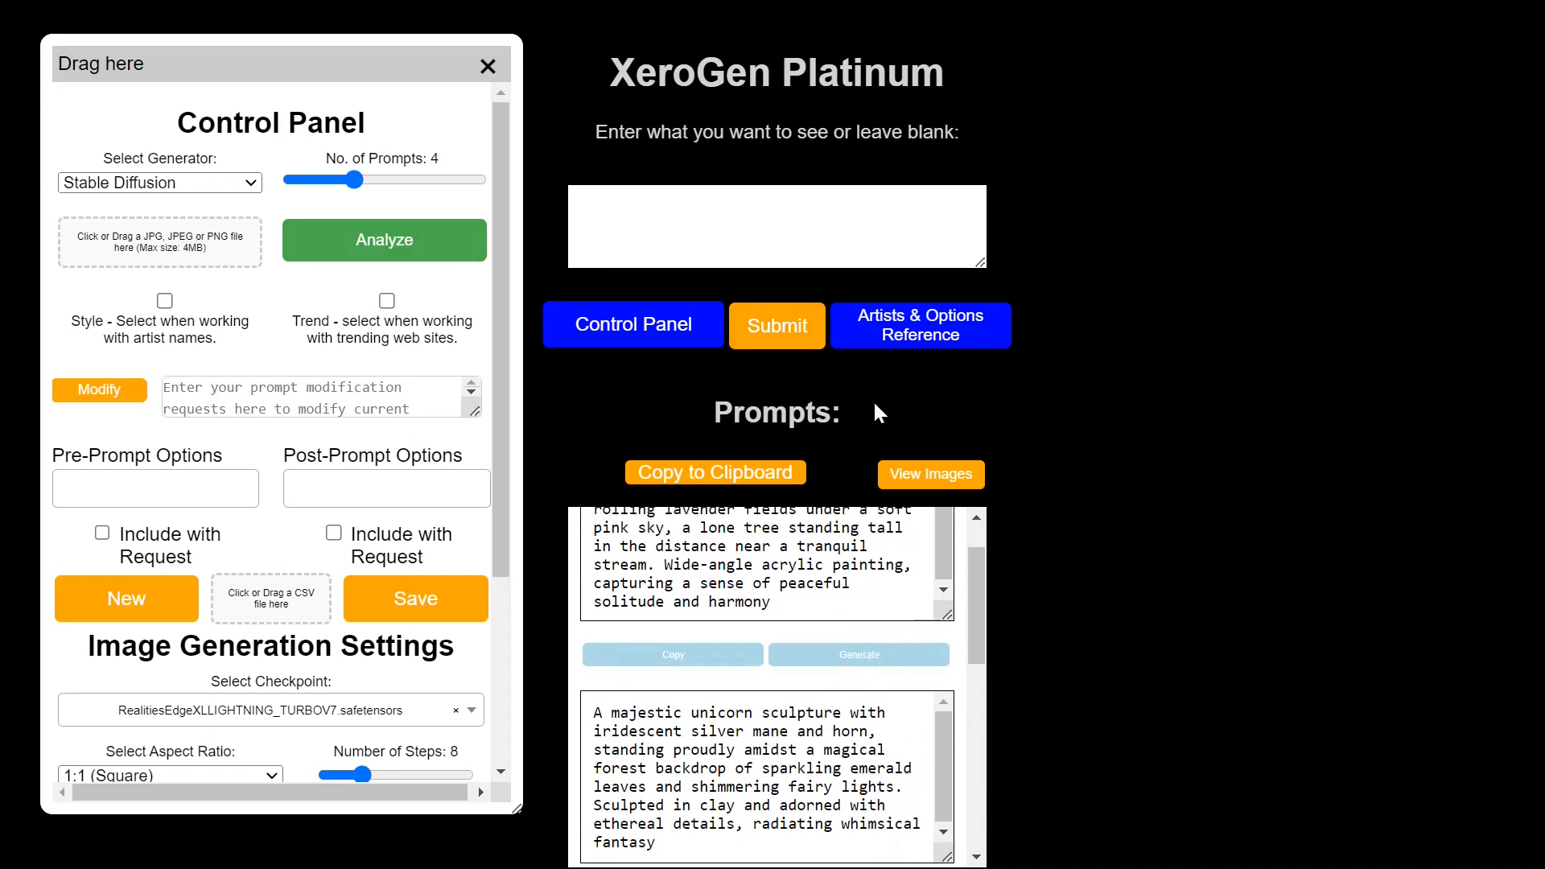
click(781, 330)
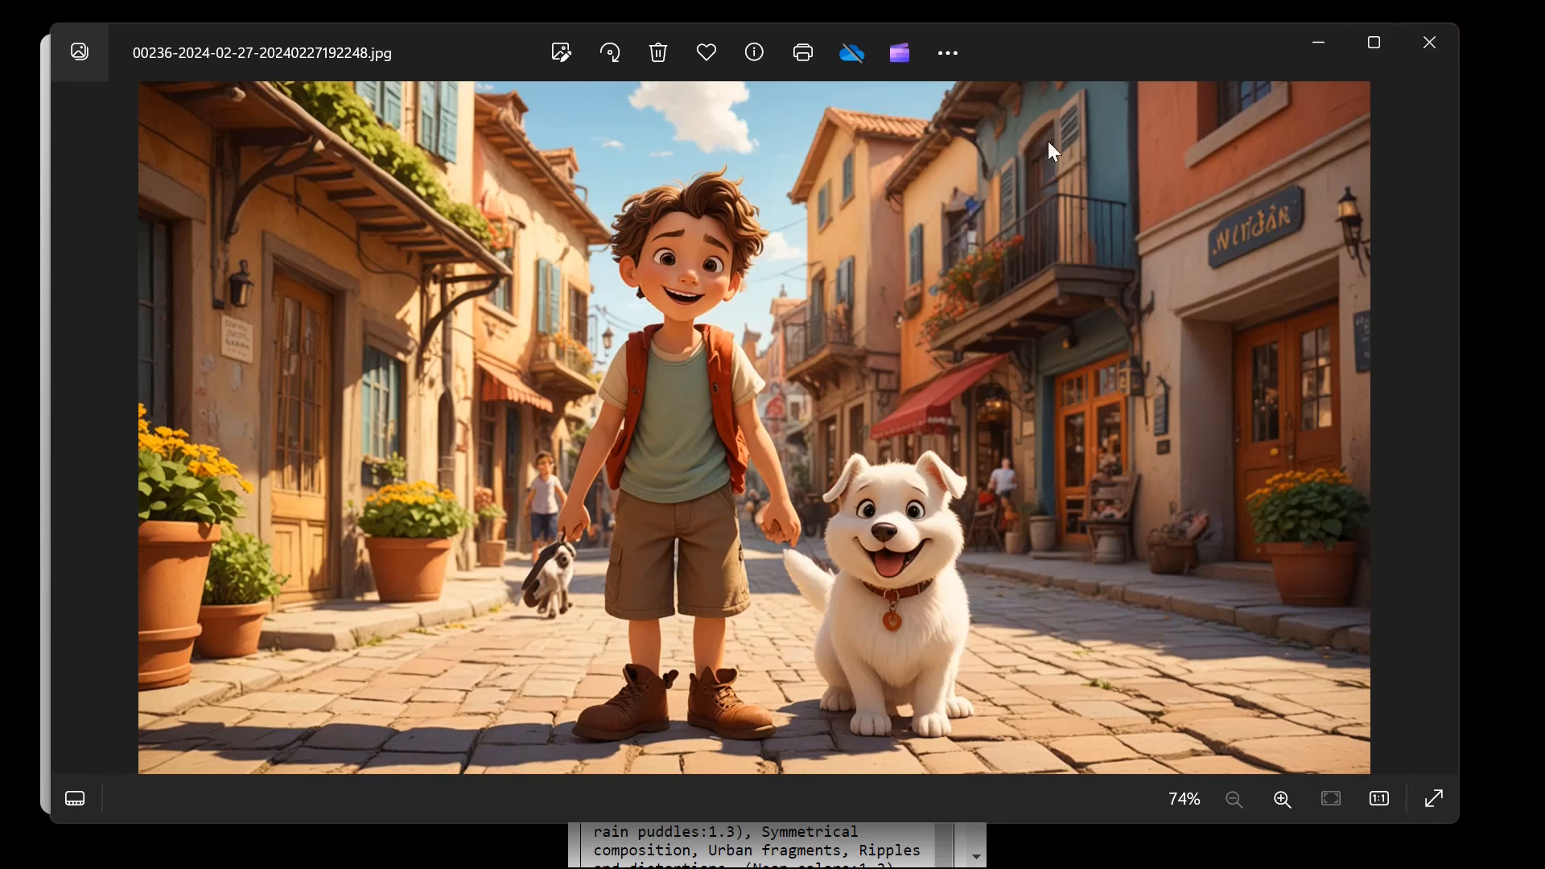
click(1431, 45)
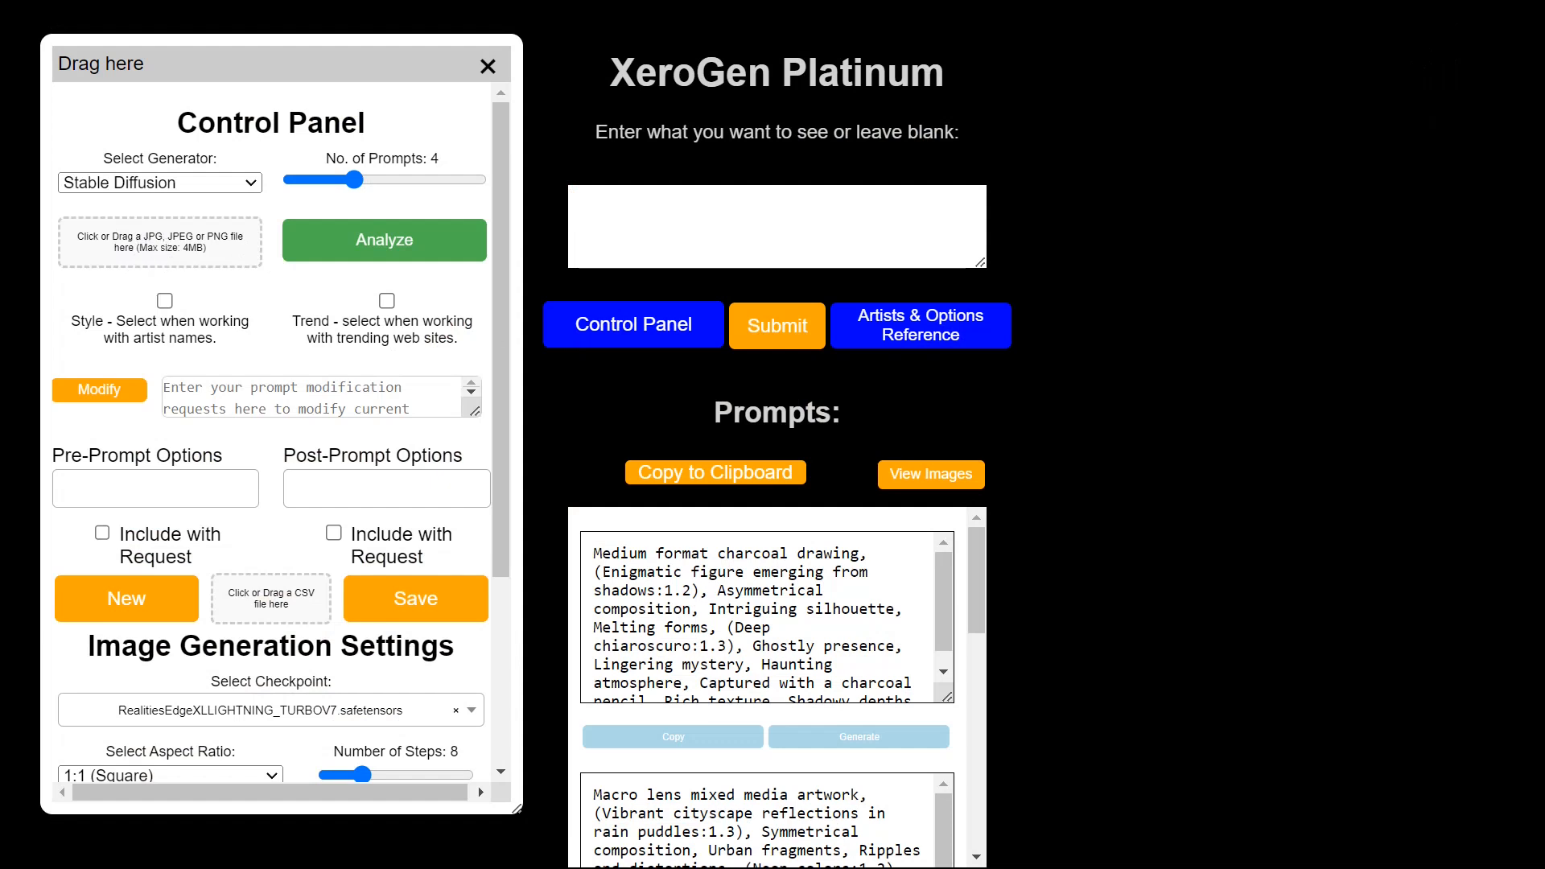
drag(901, 376, 148, 247)
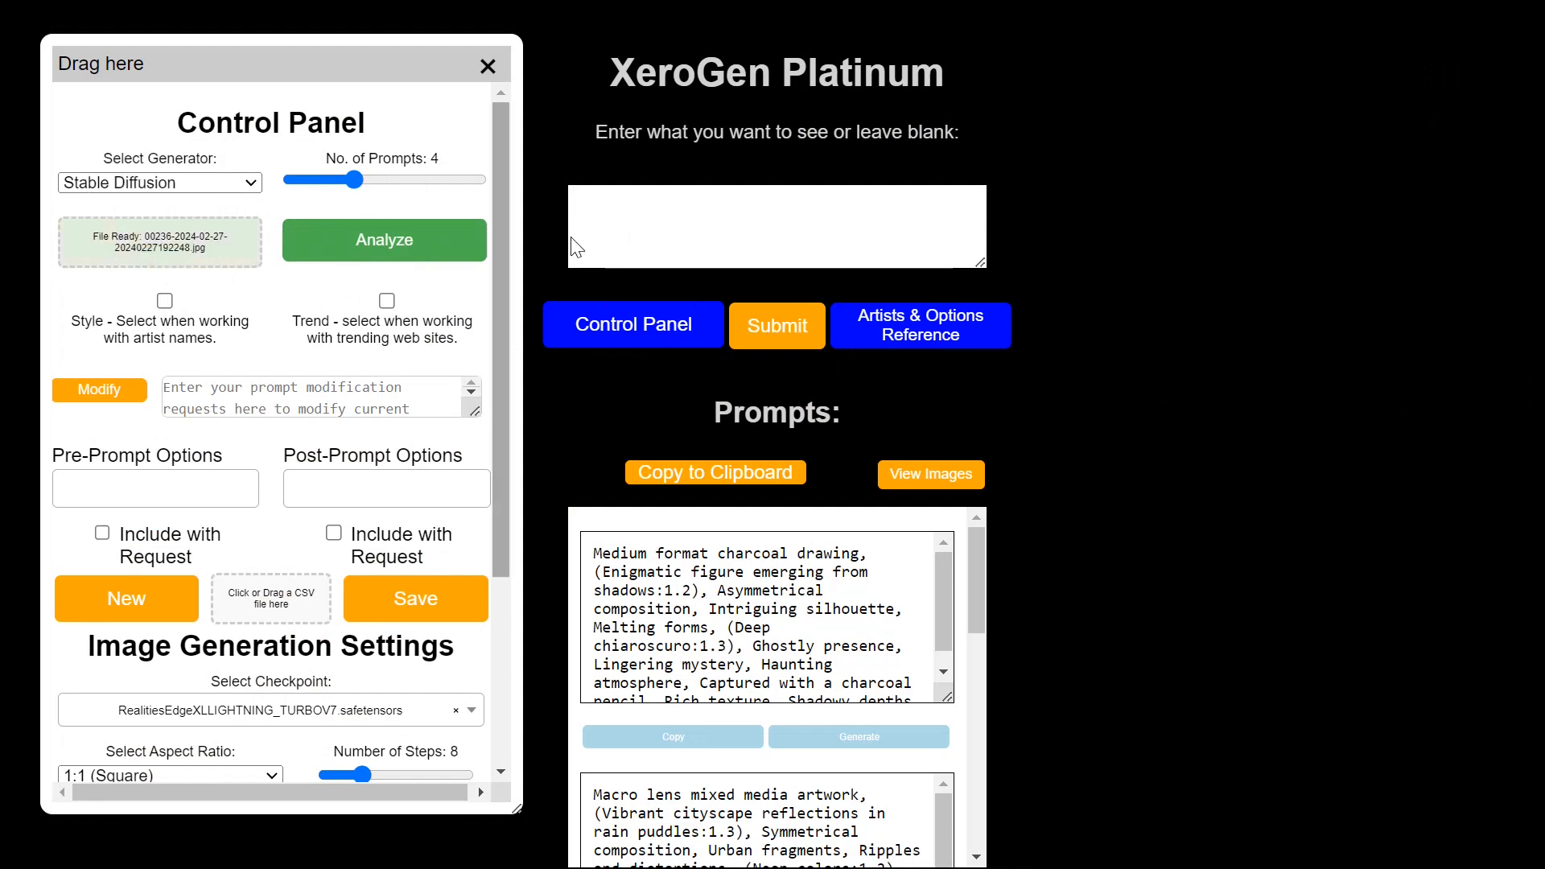
click(361, 254)
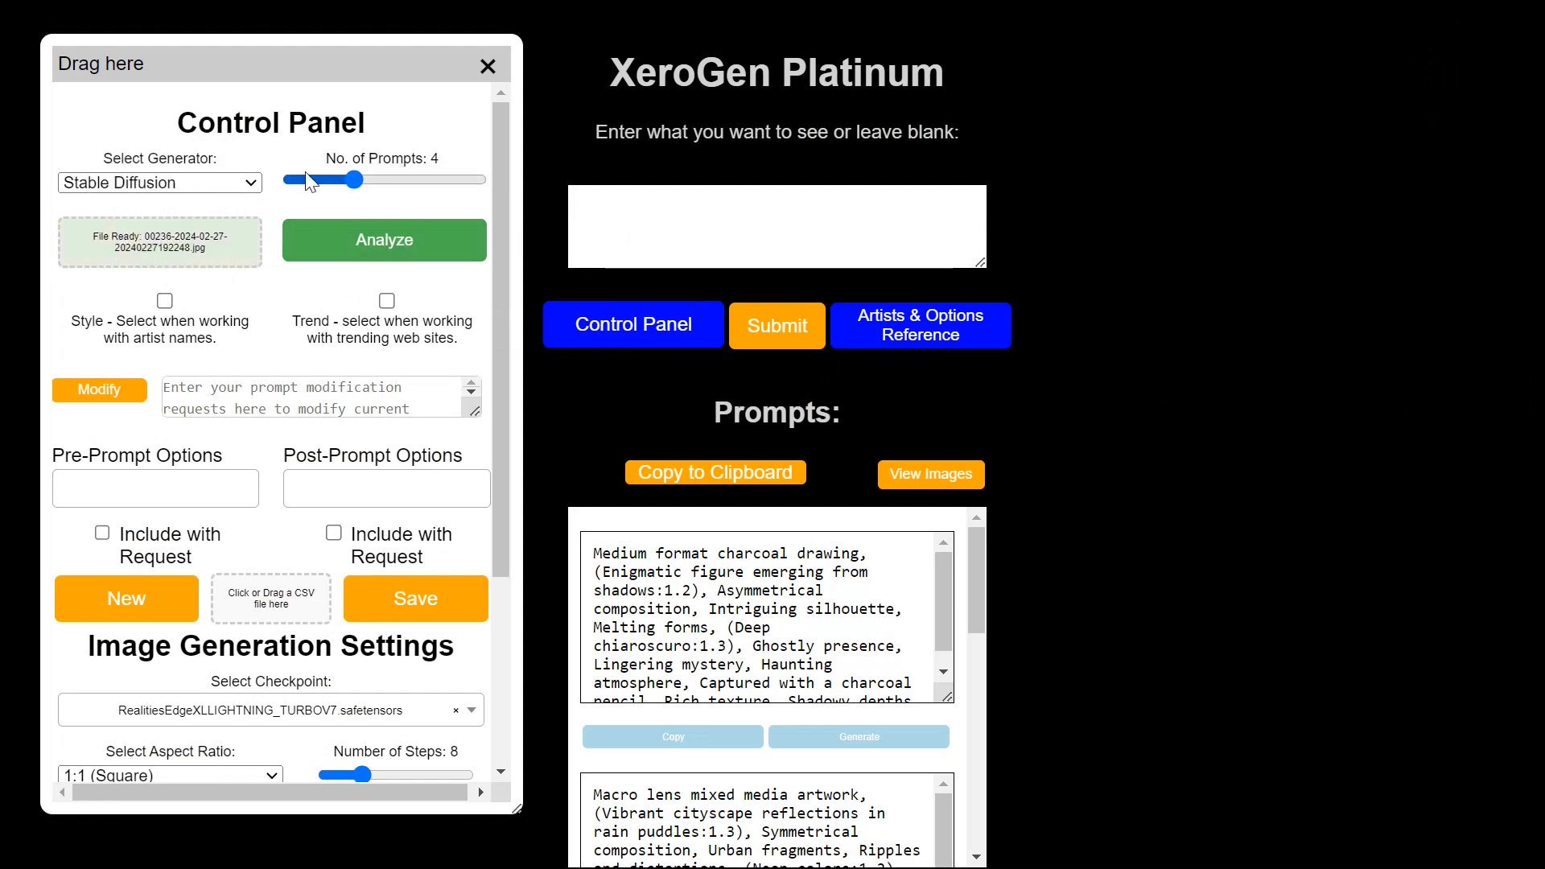
click(413, 260)
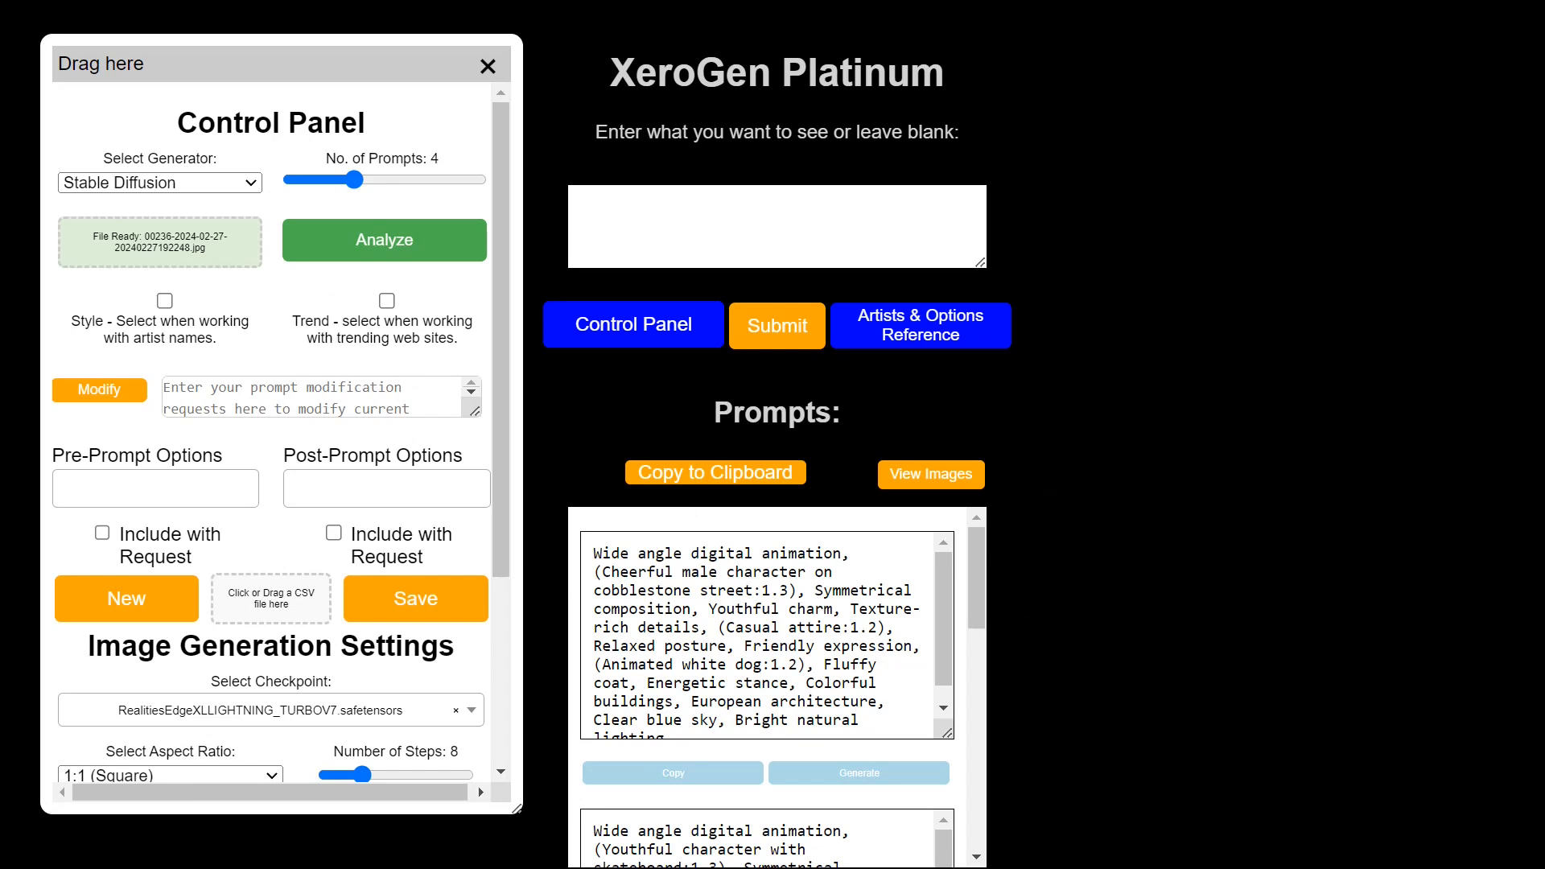
drag(981, 611, 969, 557)
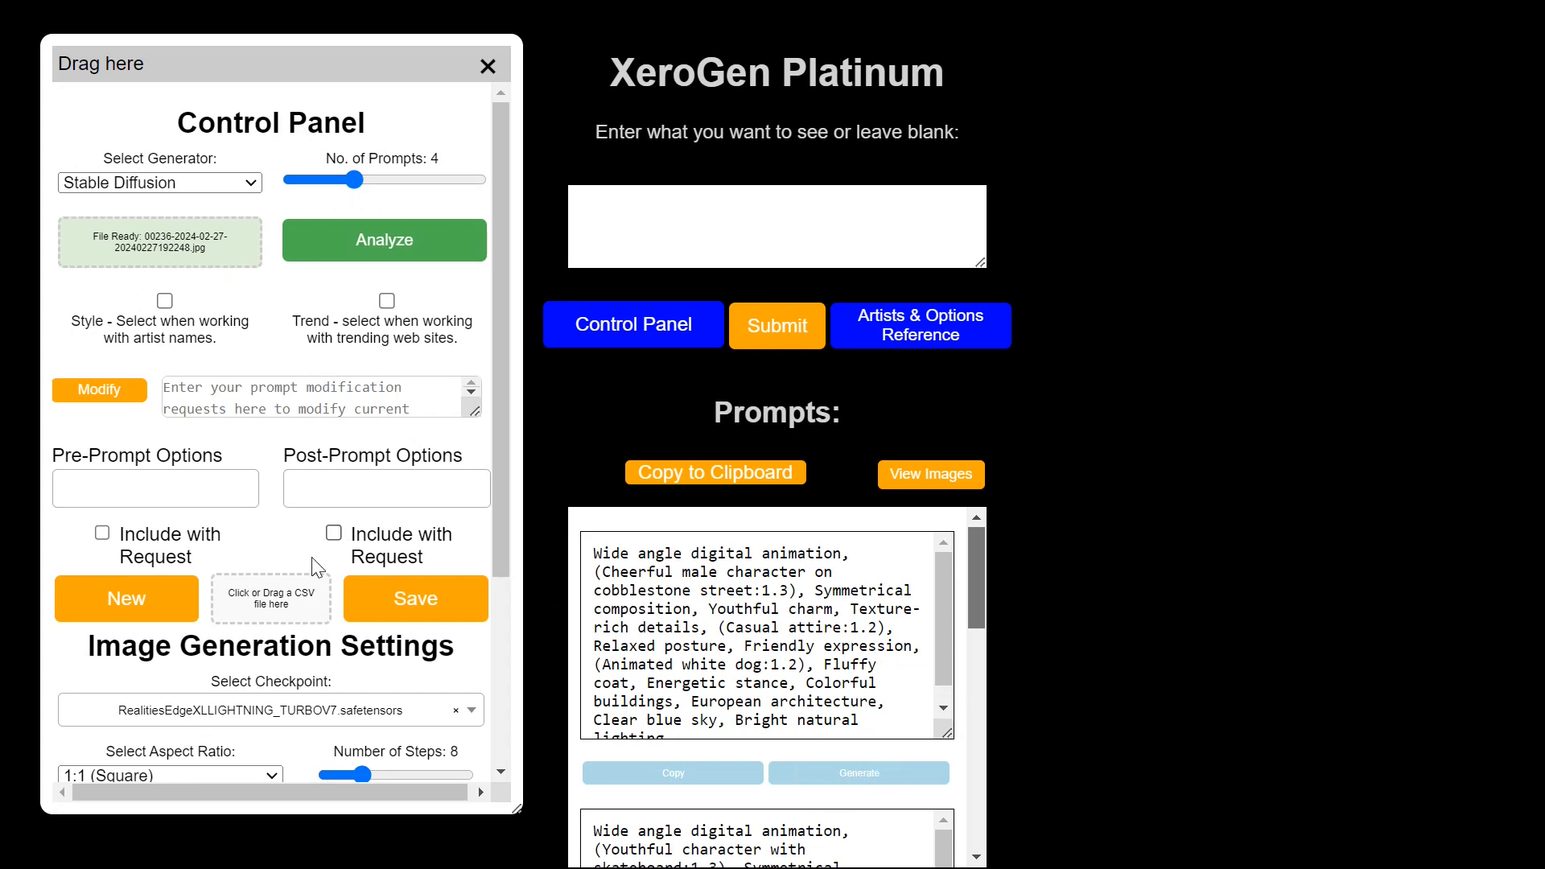
Set the aspect ratio in the Image Generation Settings to 16:9 (Widescreen).
scroll(334, 535, down, 2)
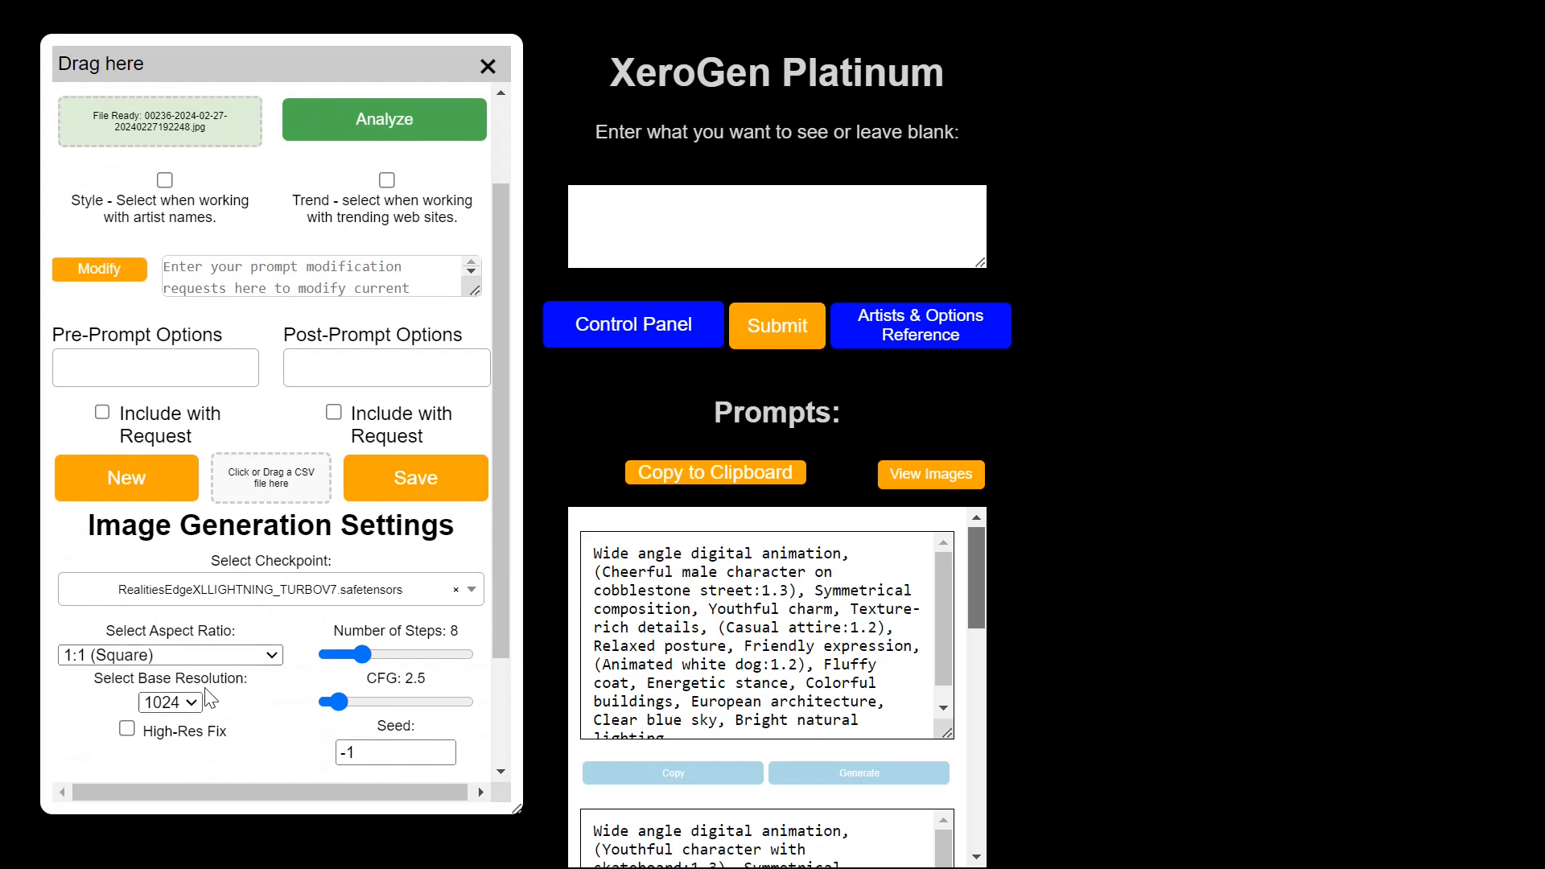
click(156, 659)
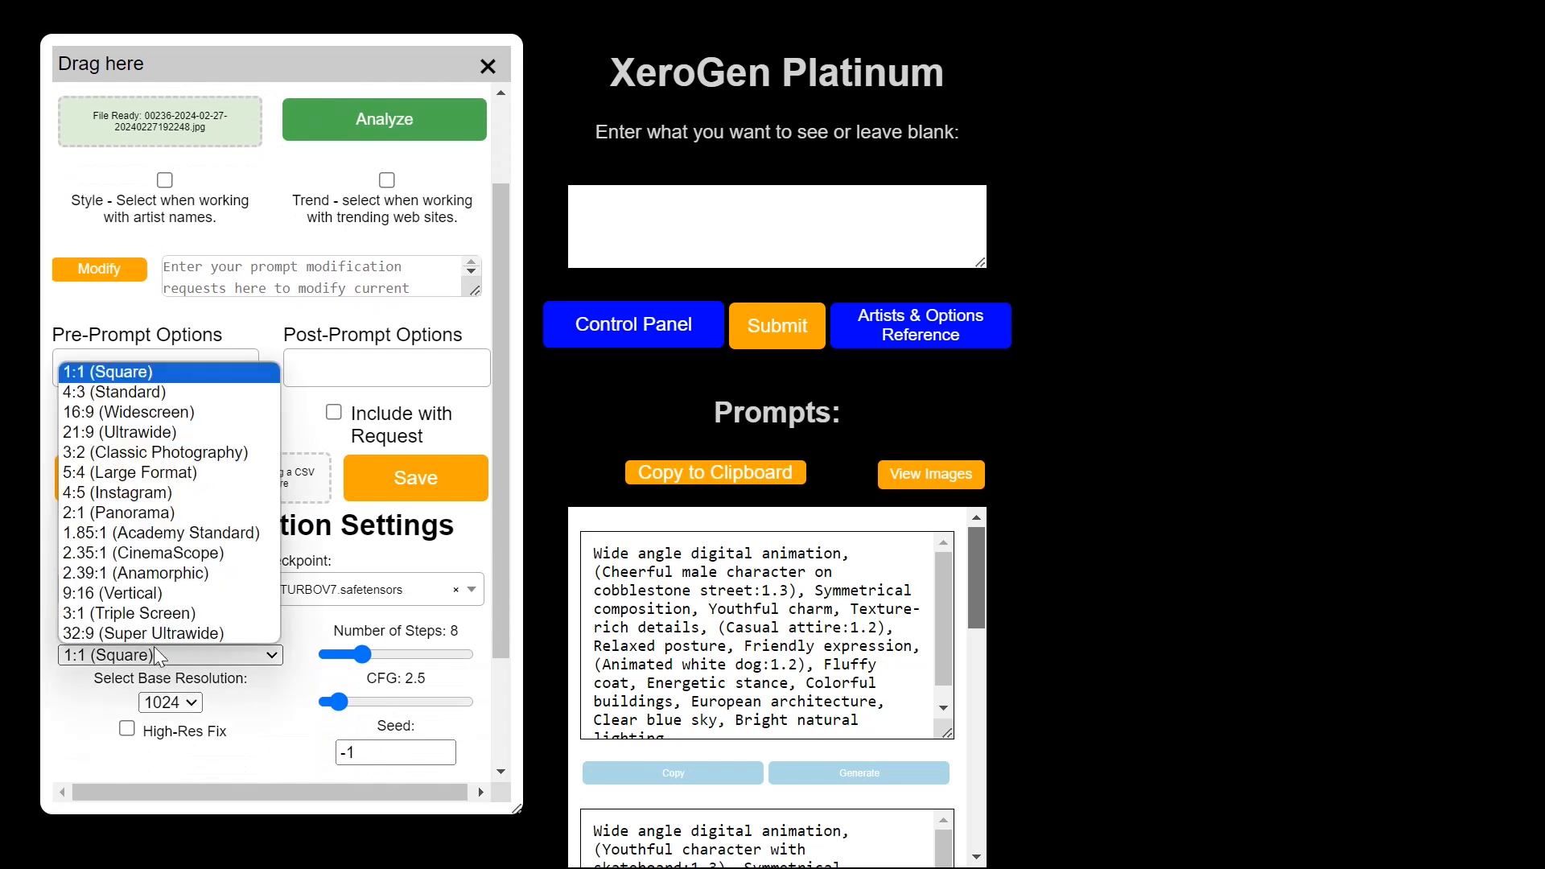
click(120, 420)
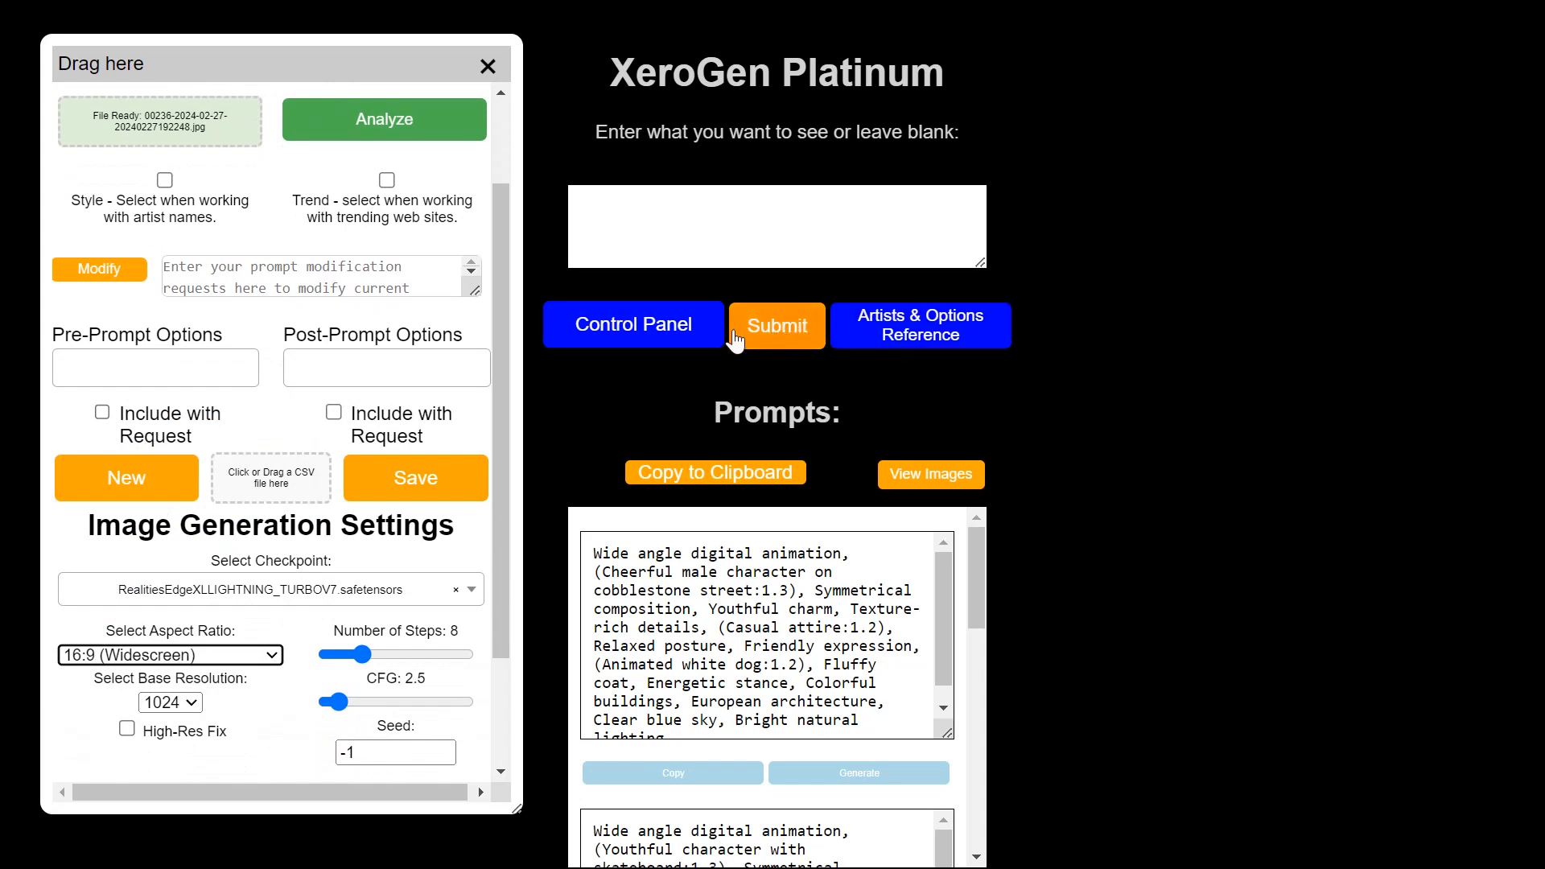
Generate a widescreen image from each of the four analyzed prompts.
click(867, 773)
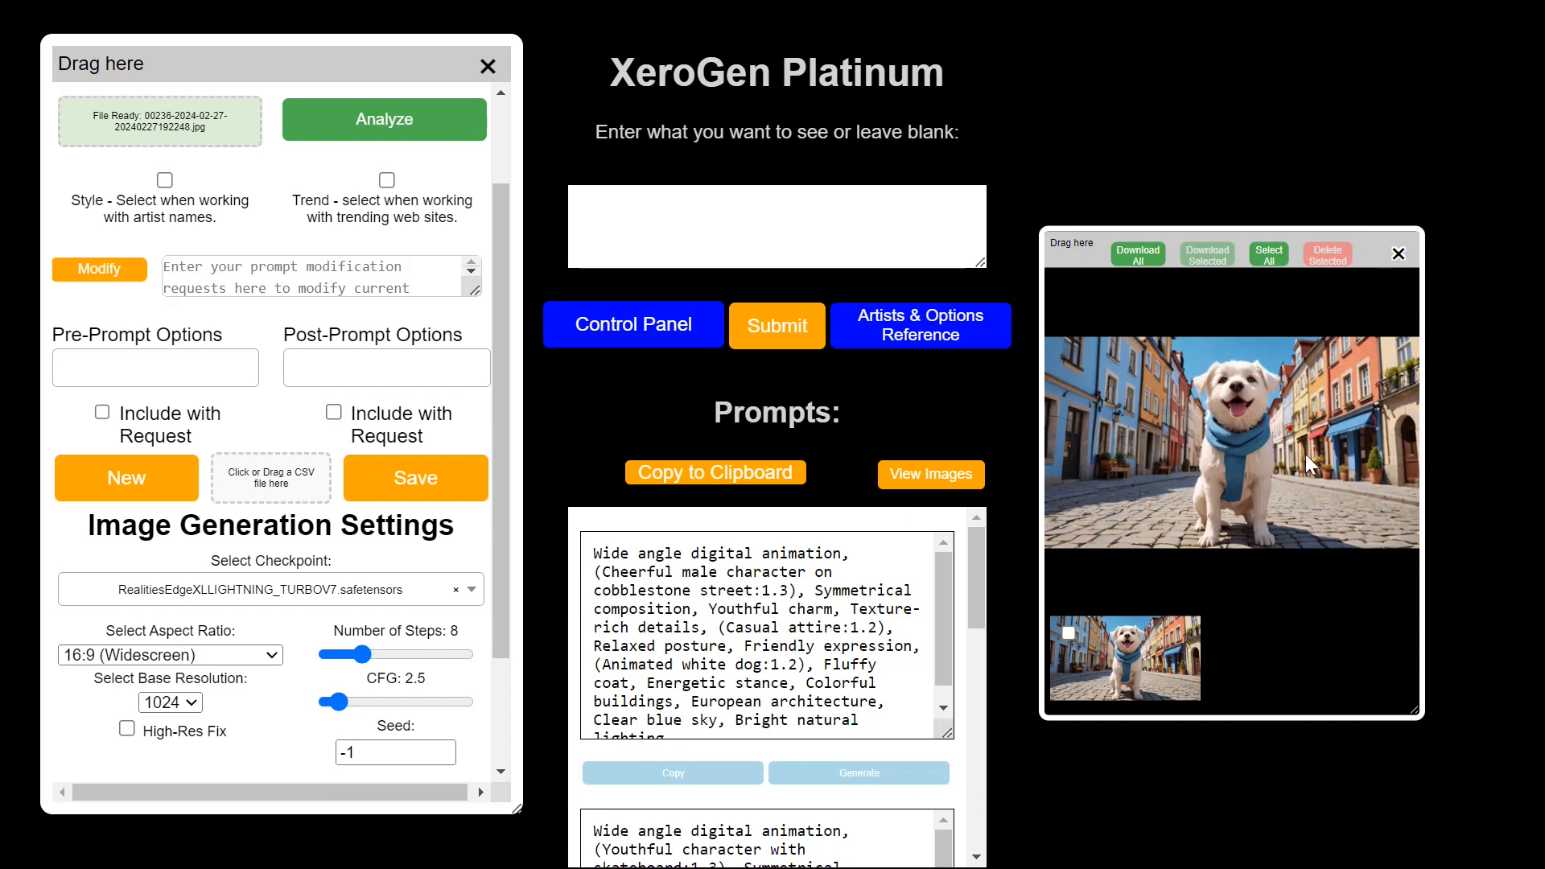
scroll(887, 789, down, 3)
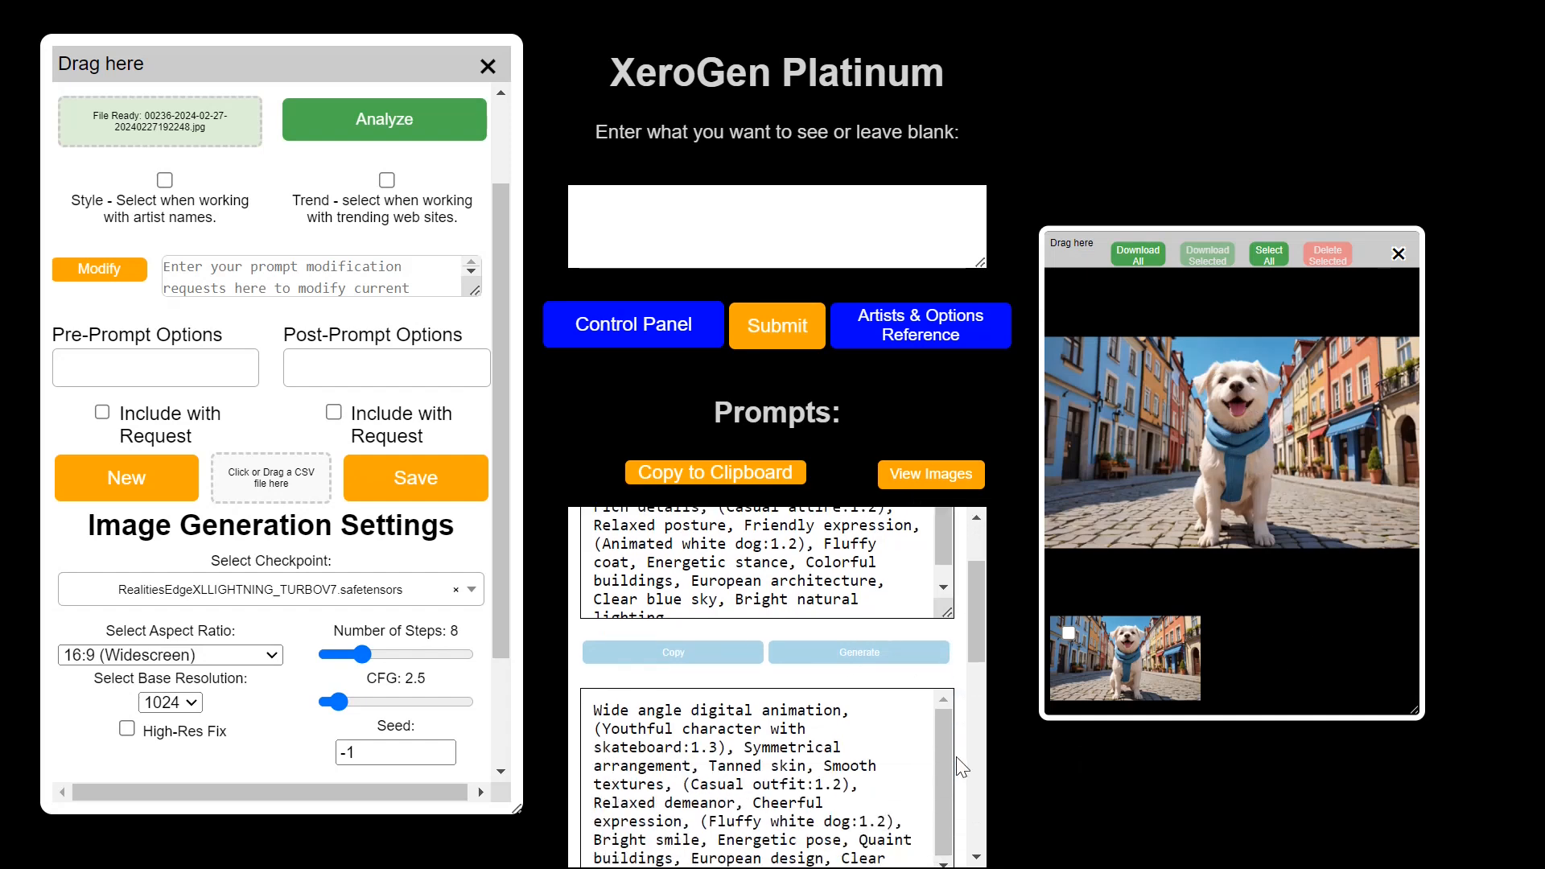
click(876, 821)
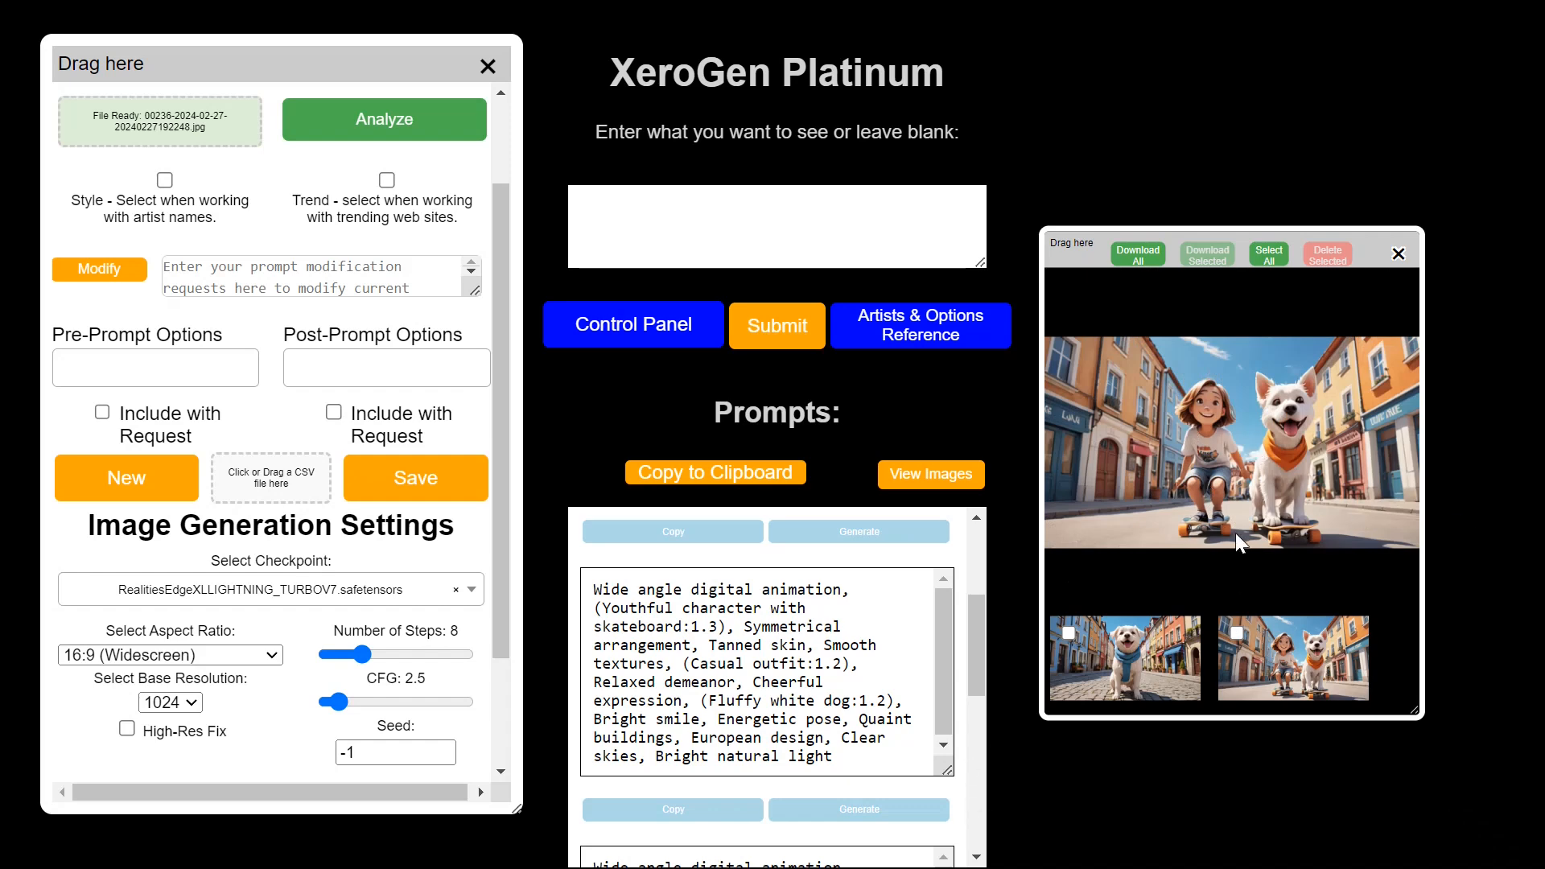
scroll(966, 805, down, 3)
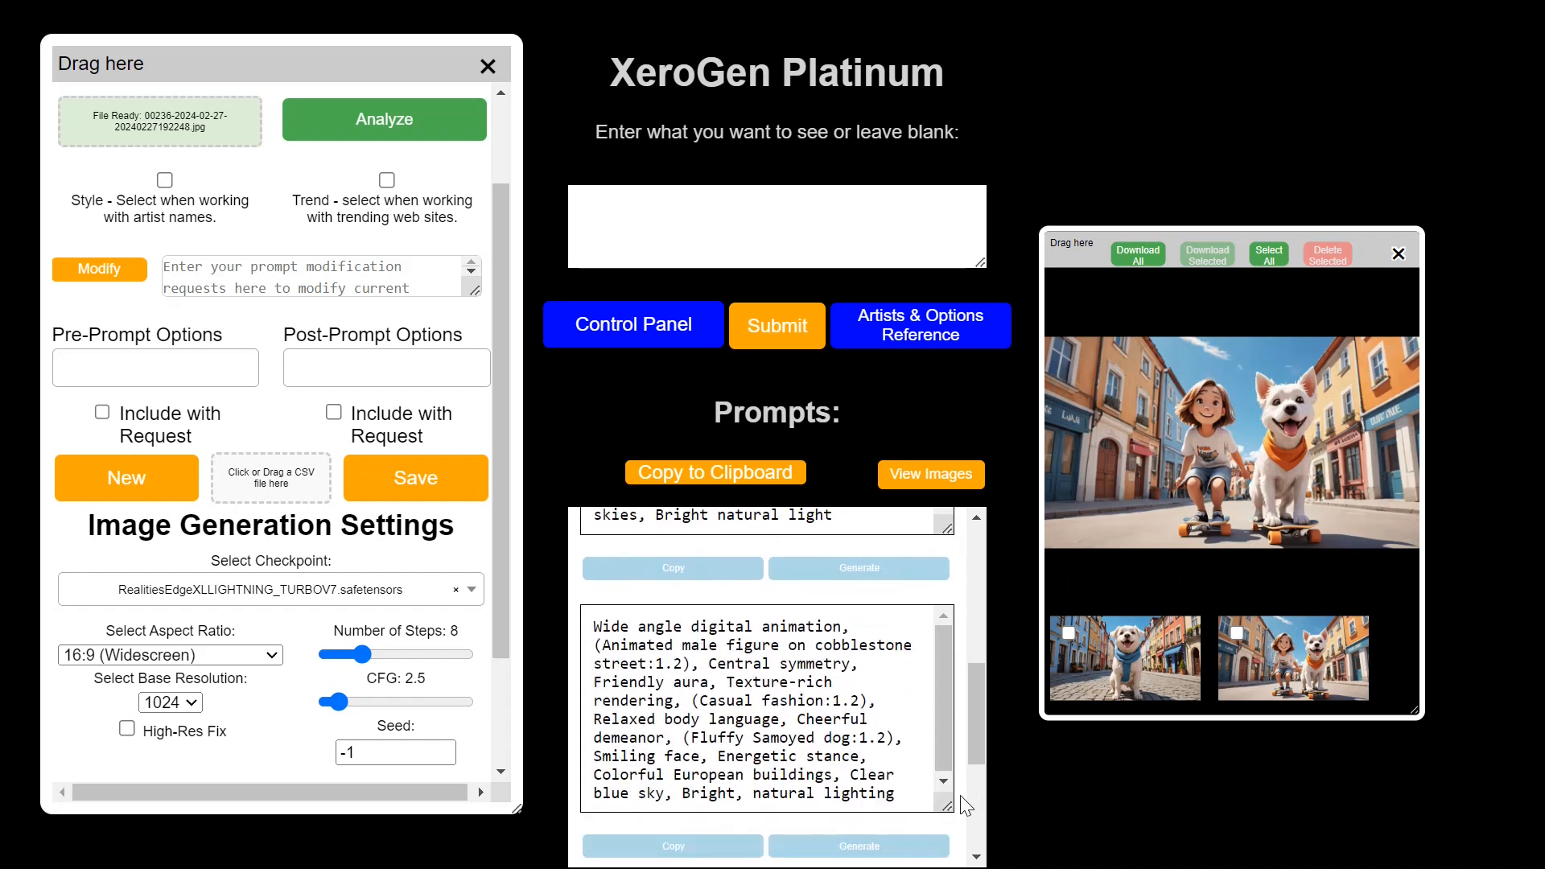
click(860, 729)
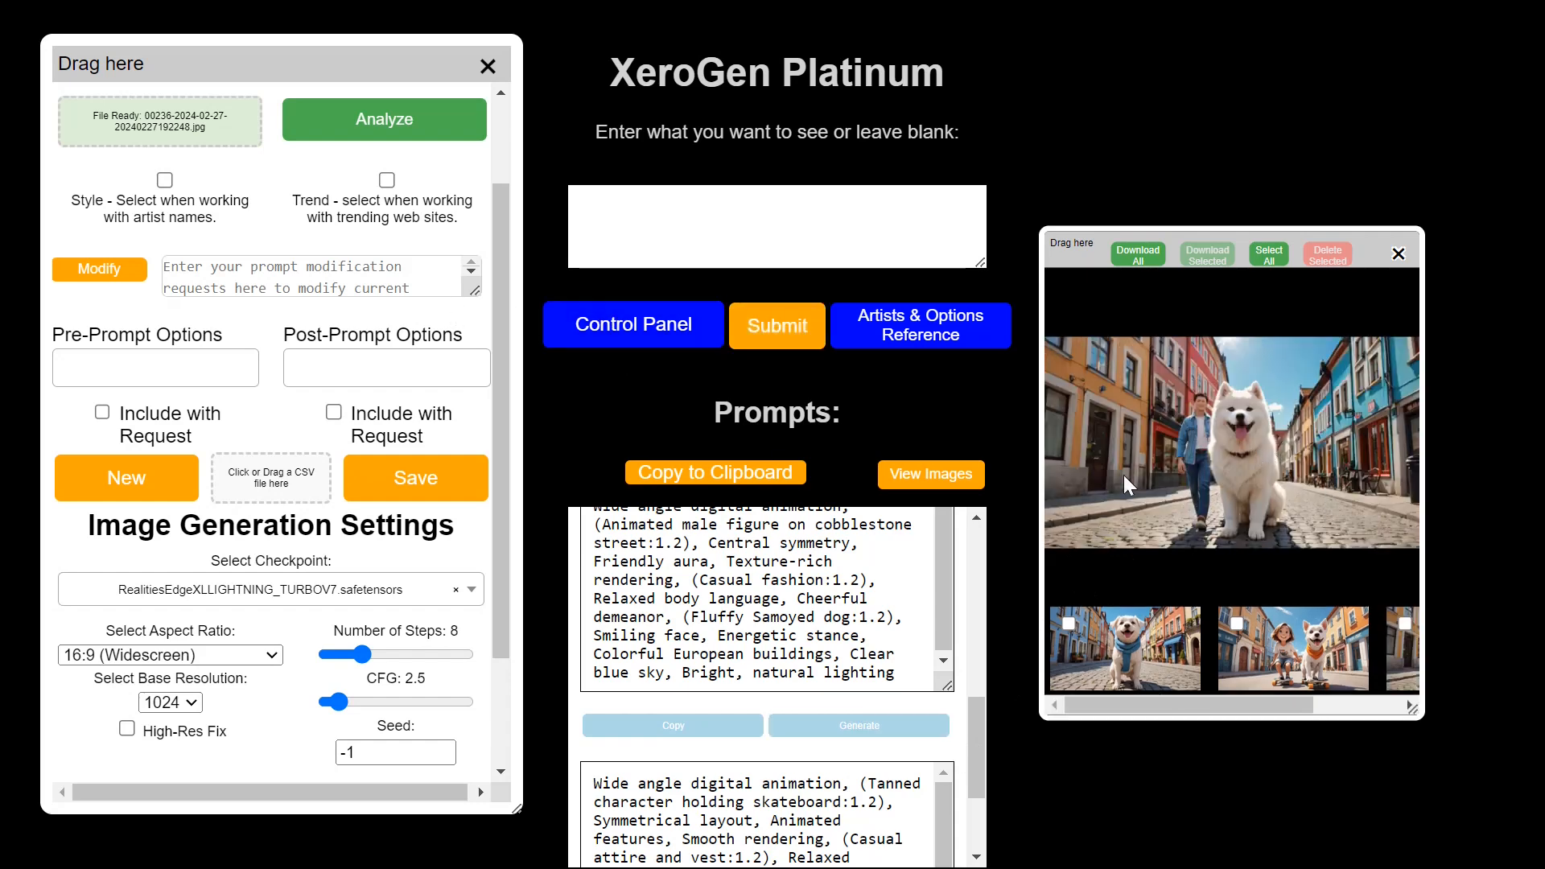
scroll(979, 769, down, 2)
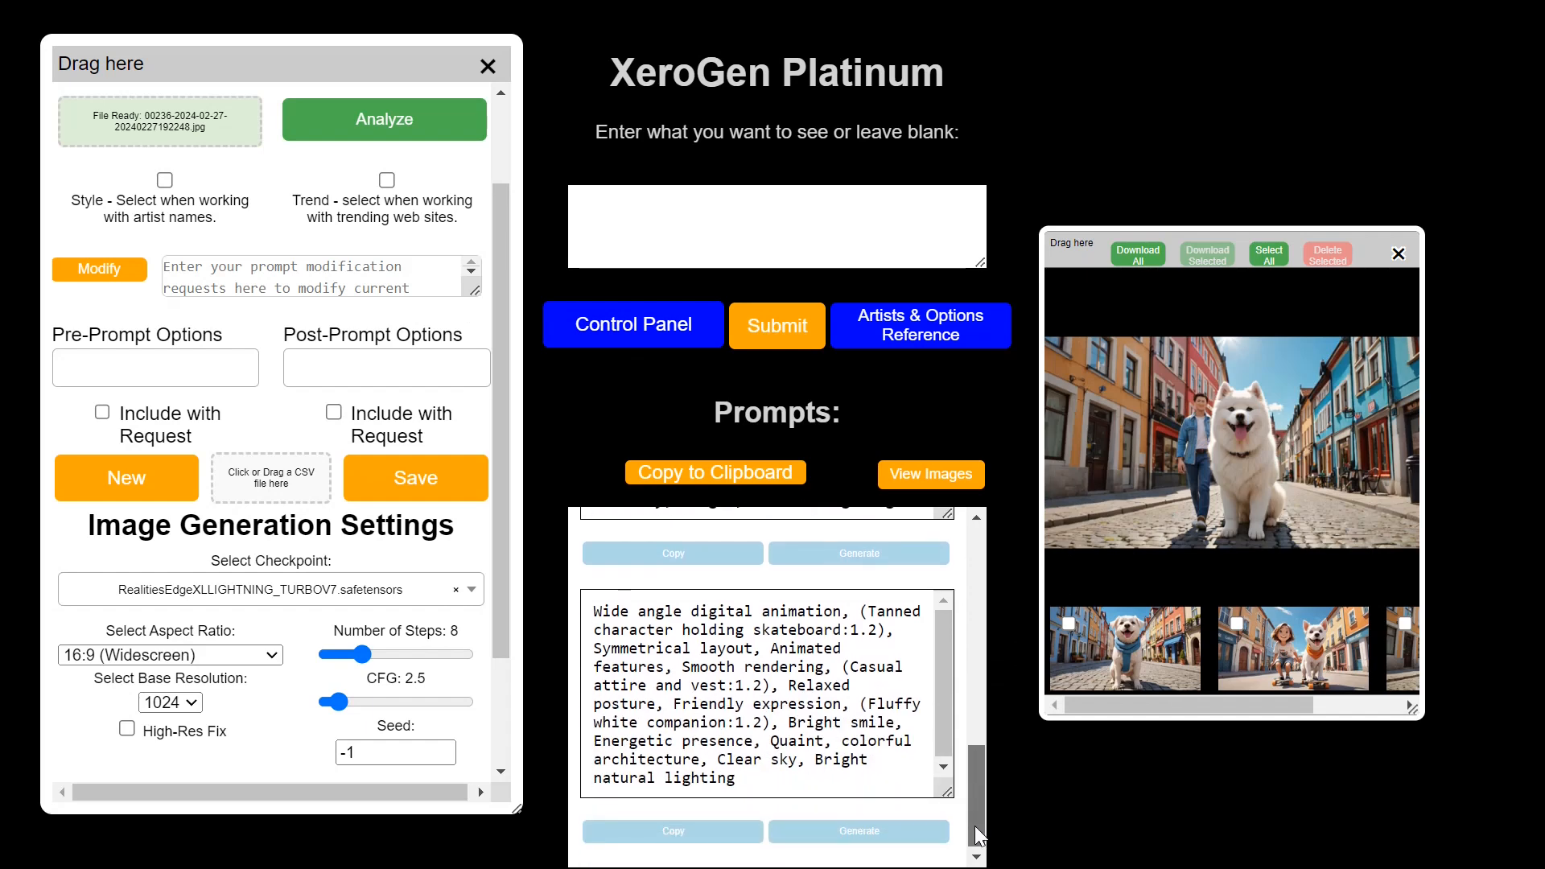
click(912, 838)
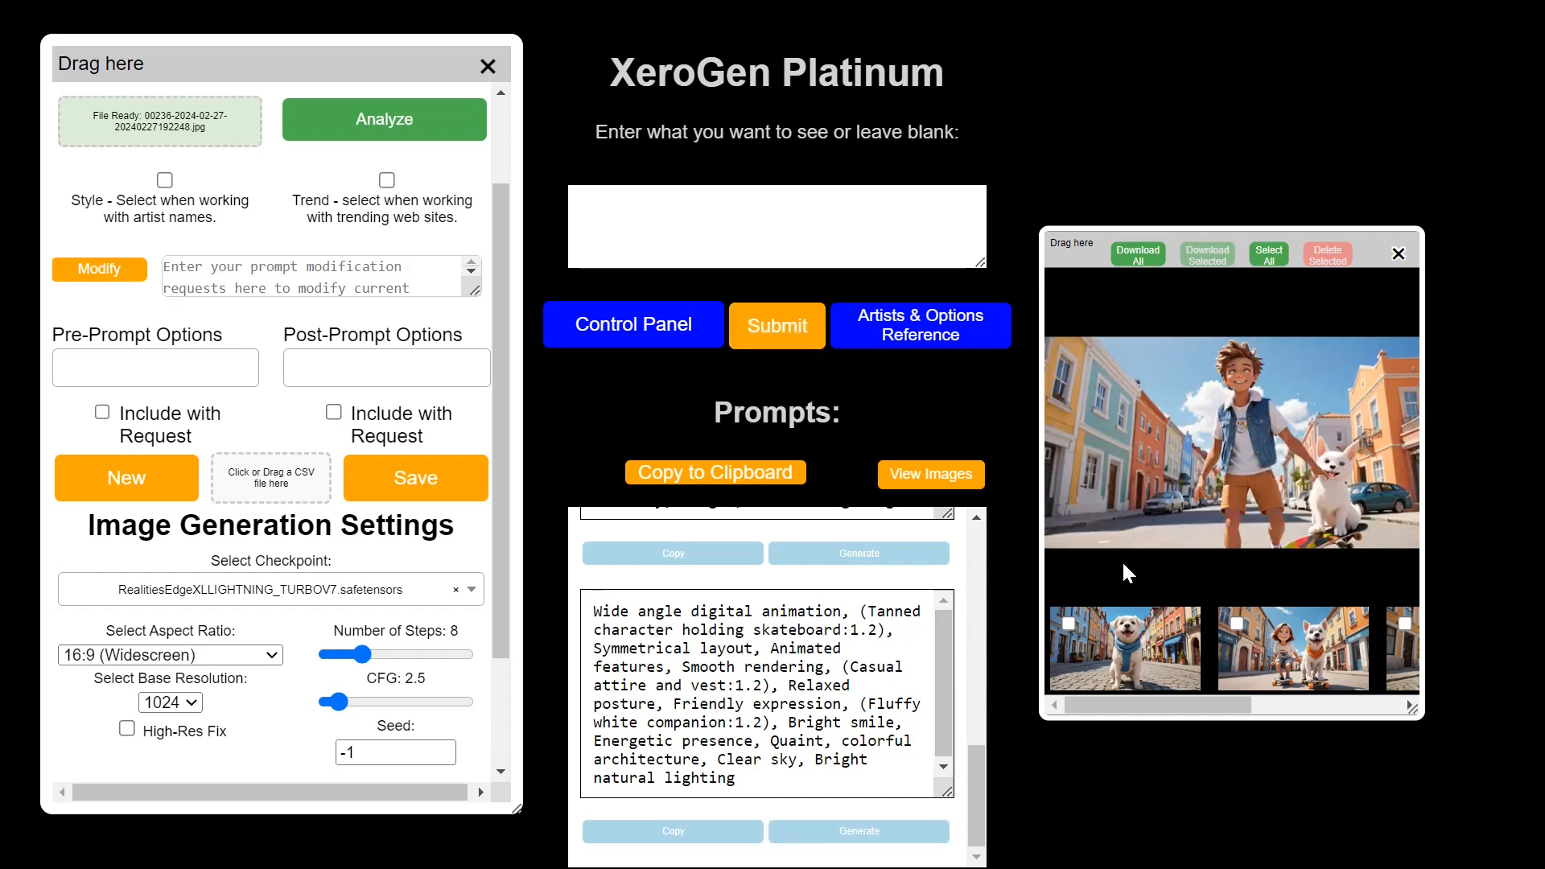
View the image of the child and white dog on skateboards at full size, then close the enlarged view.
click(1314, 662)
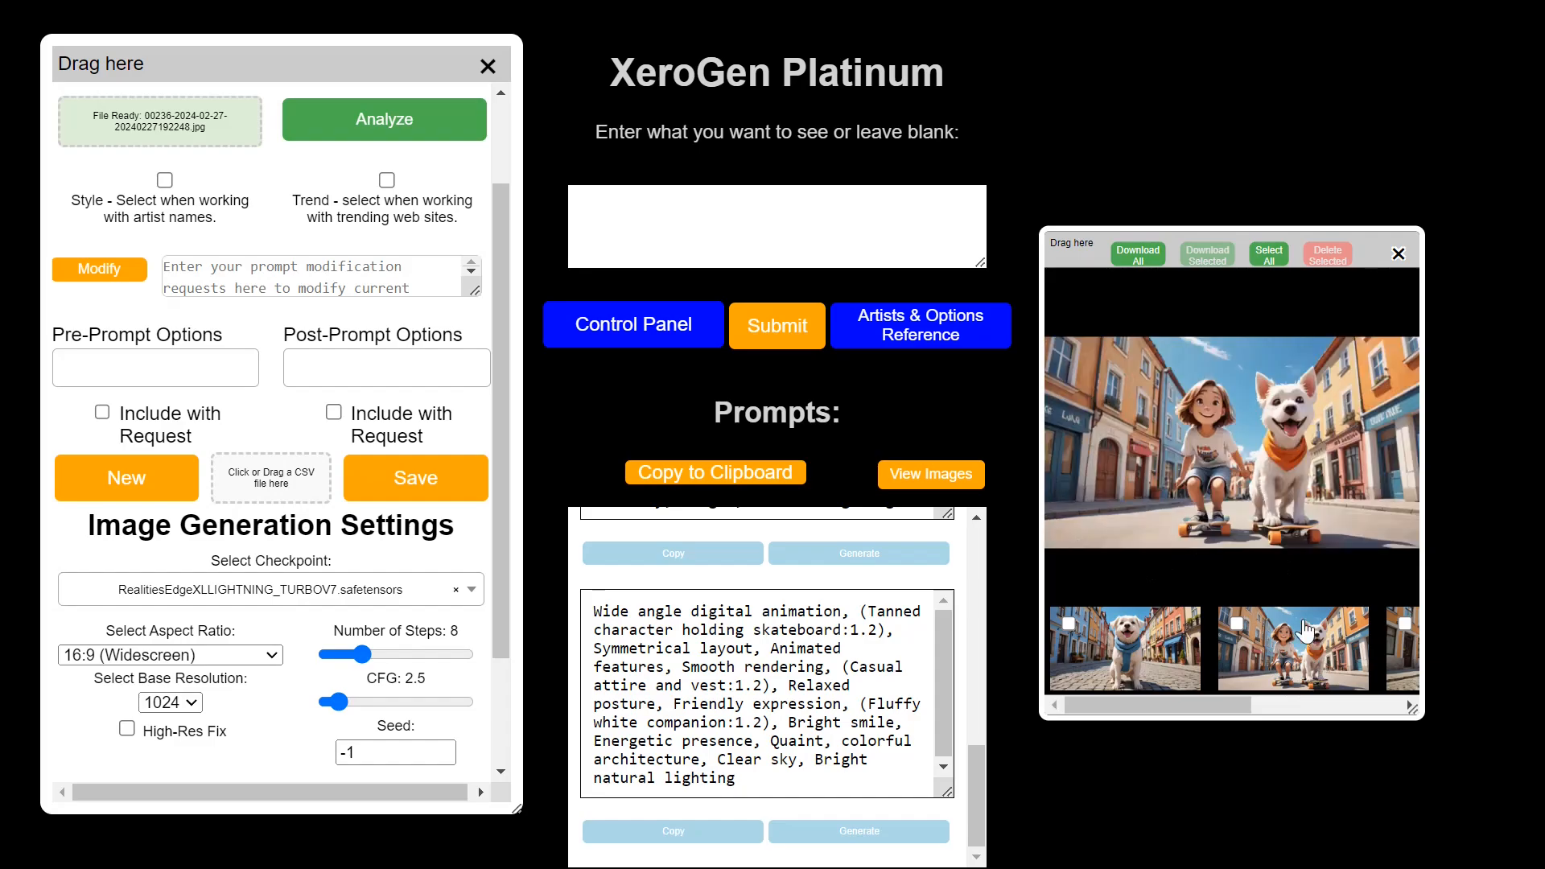
click(1248, 471)
scroll(853, 499, down, 2)
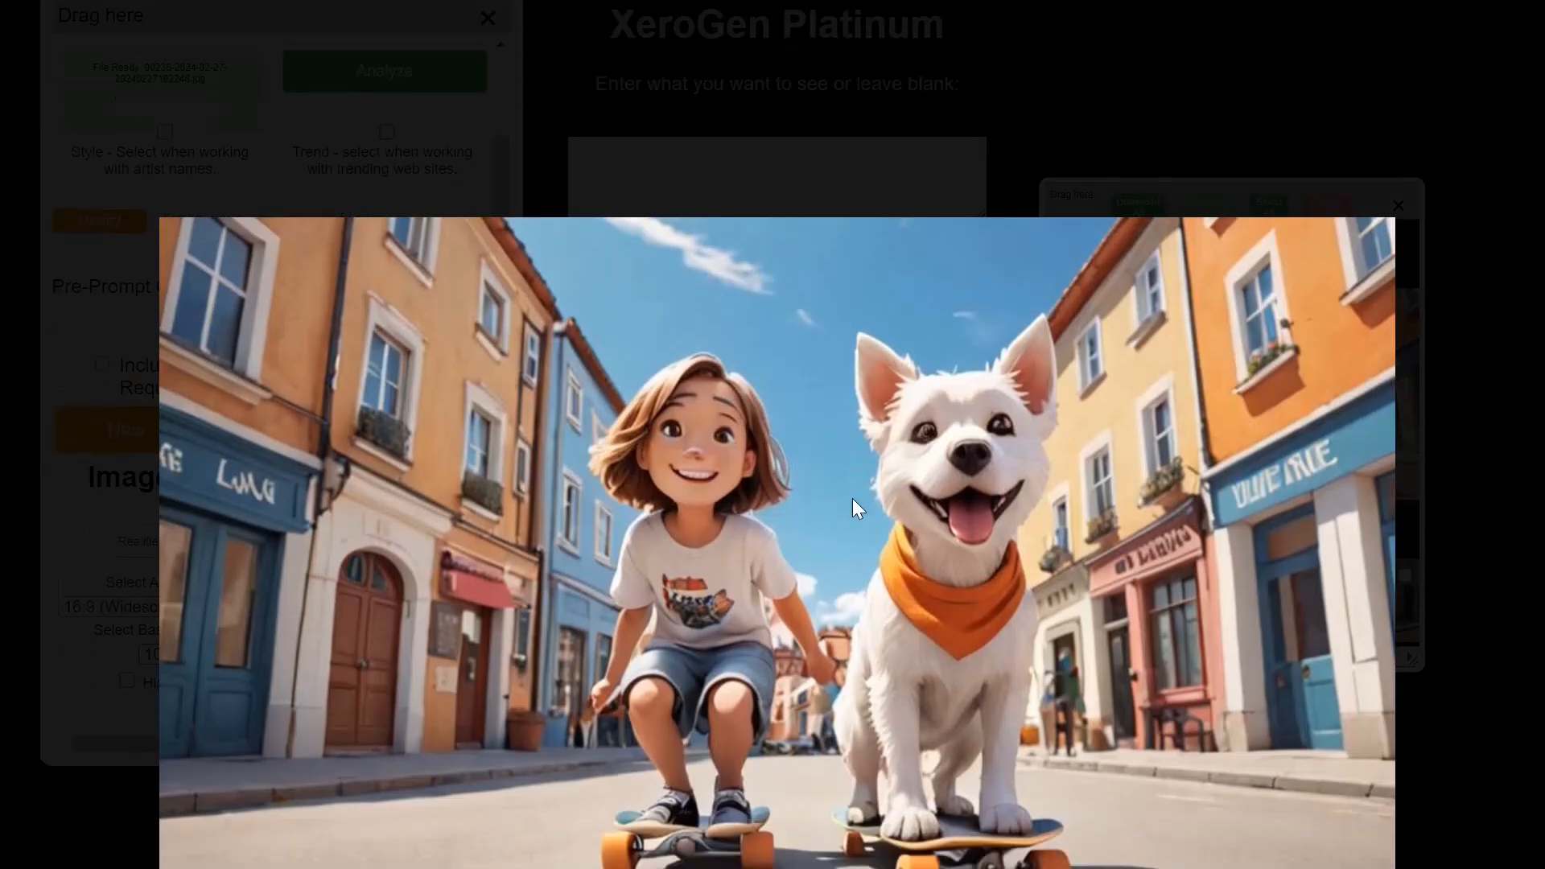
scroll(852, 499, up, 1)
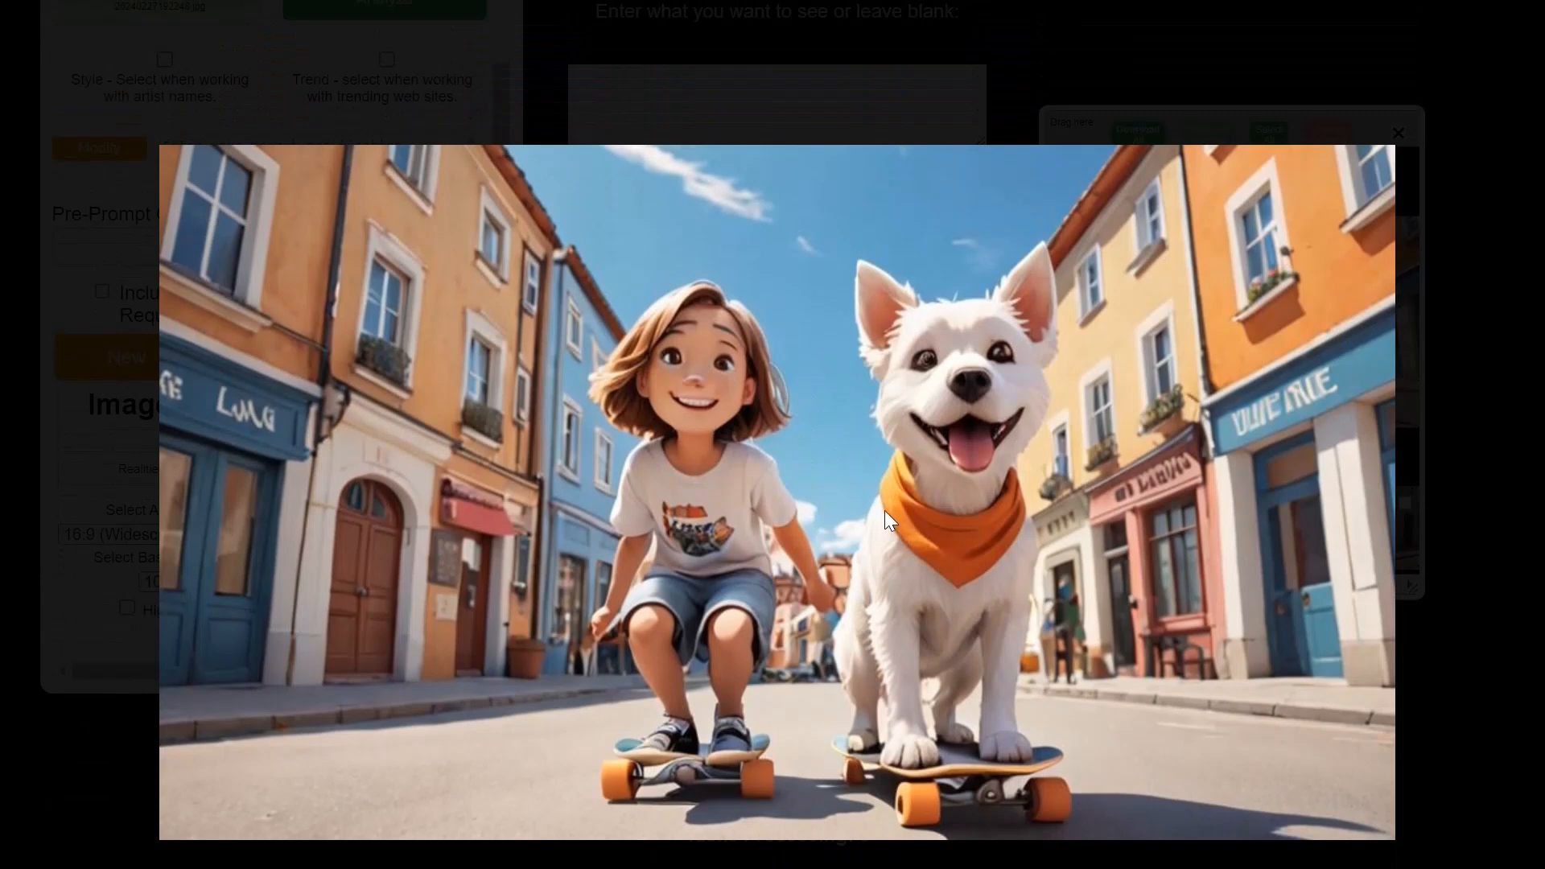
click(911, 470)
scroll(1112, 748, up, 1)
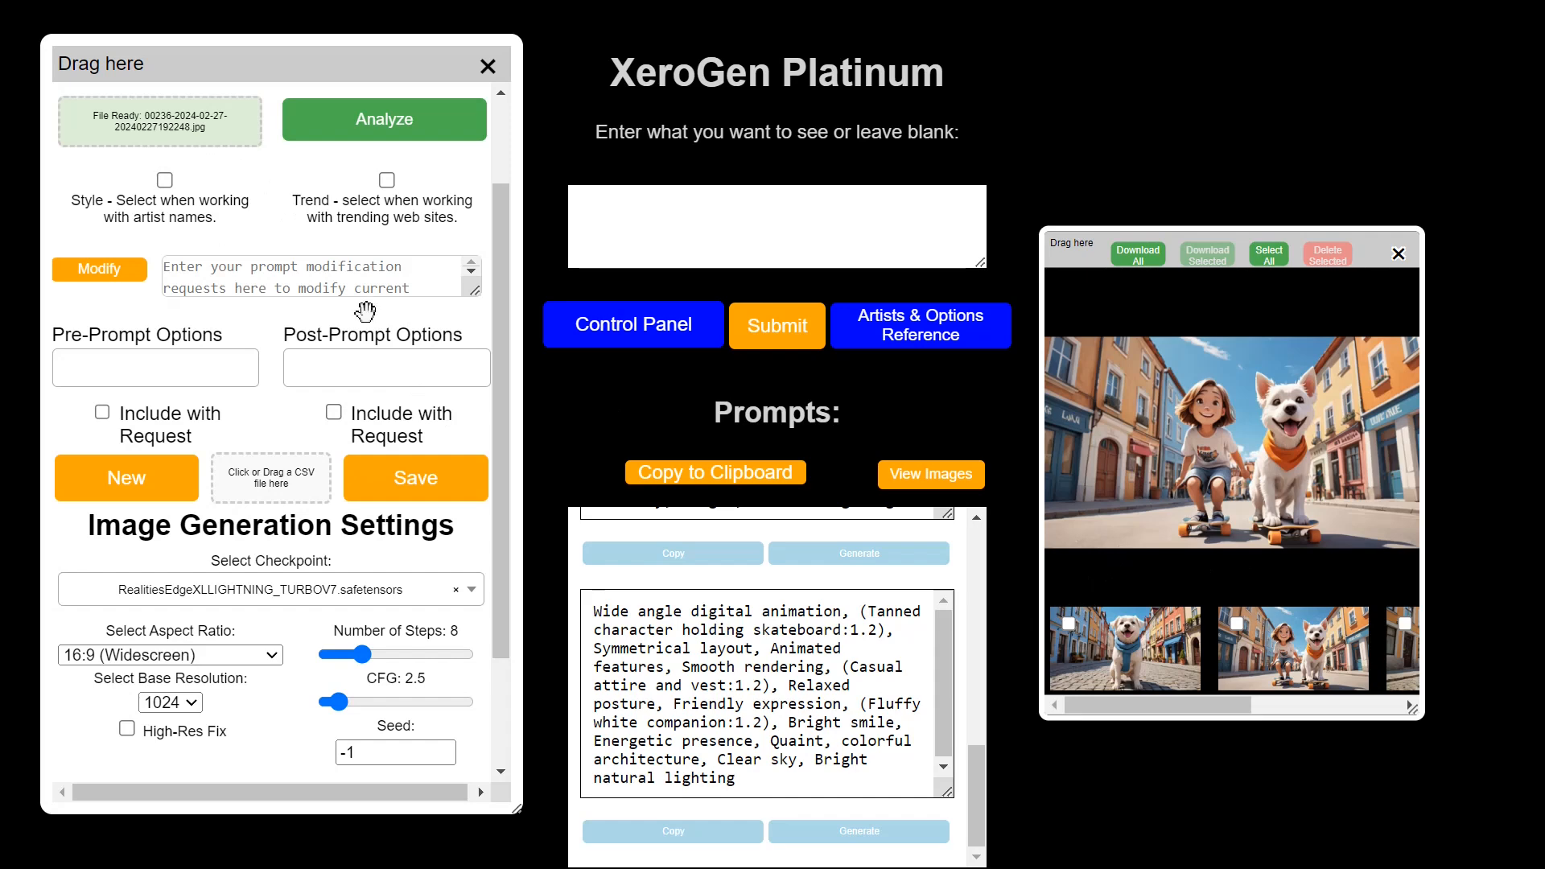
Enable the Style option for artist names and submit a blank request for four Stable Diffusion prompts.
scroll(128, 334, up, 2)
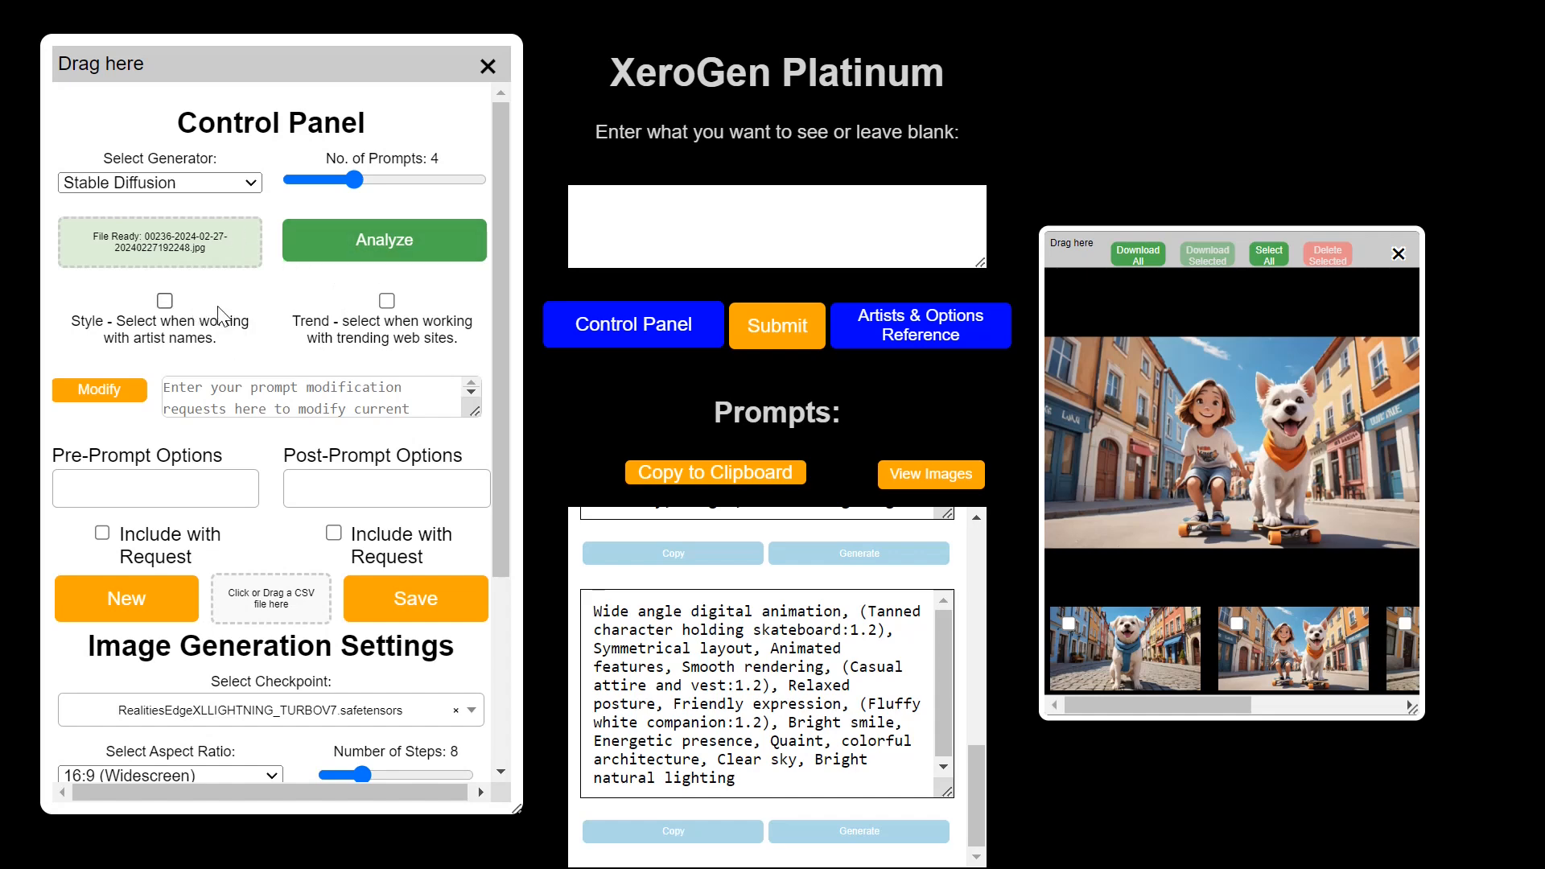
click(168, 302)
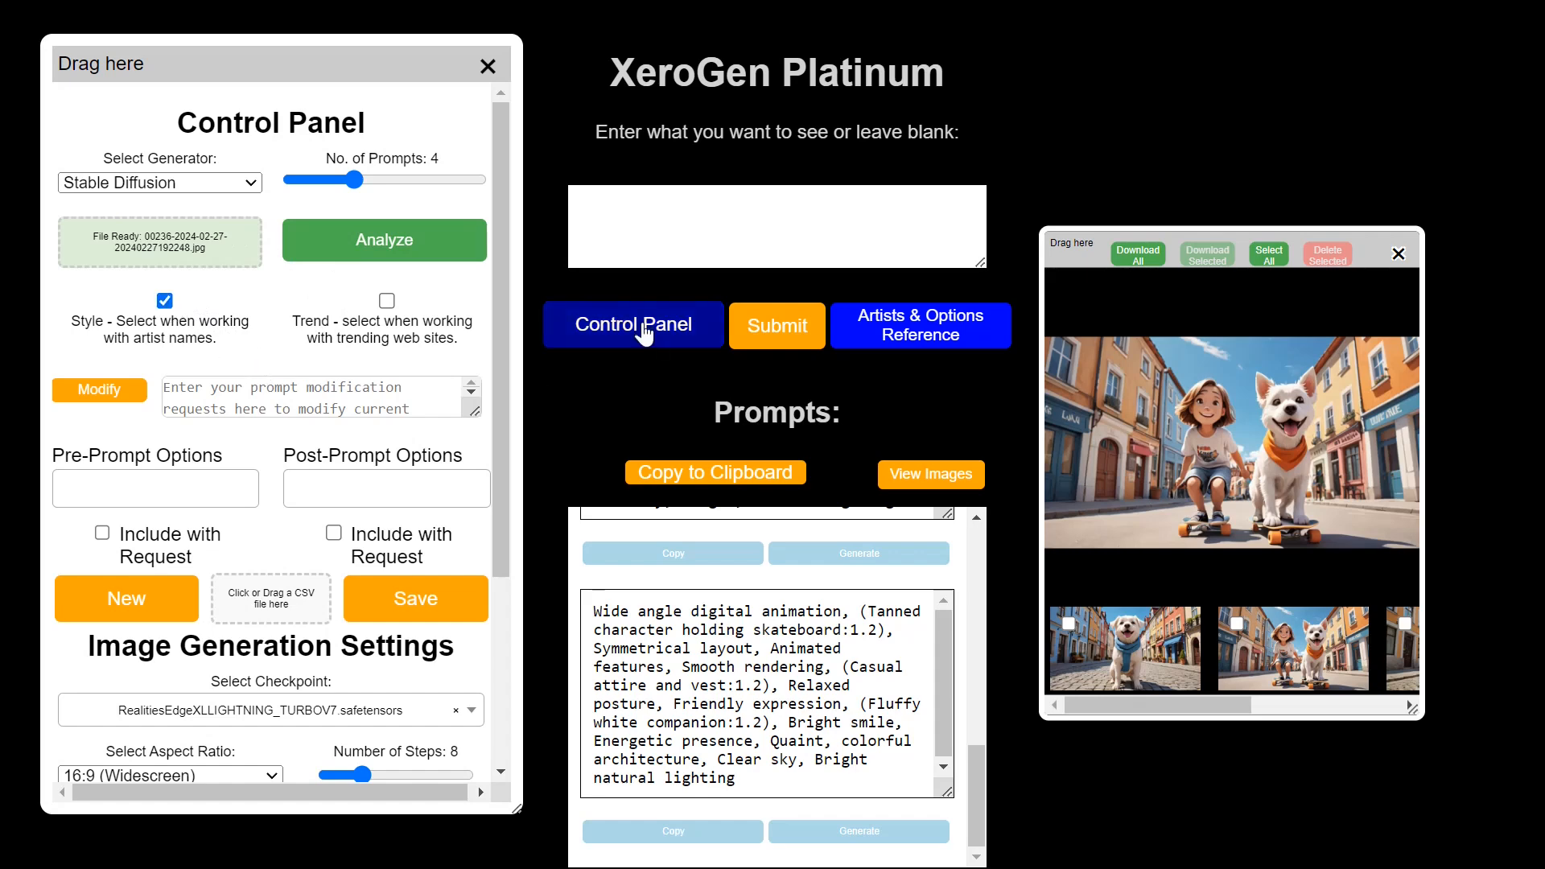
click(790, 344)
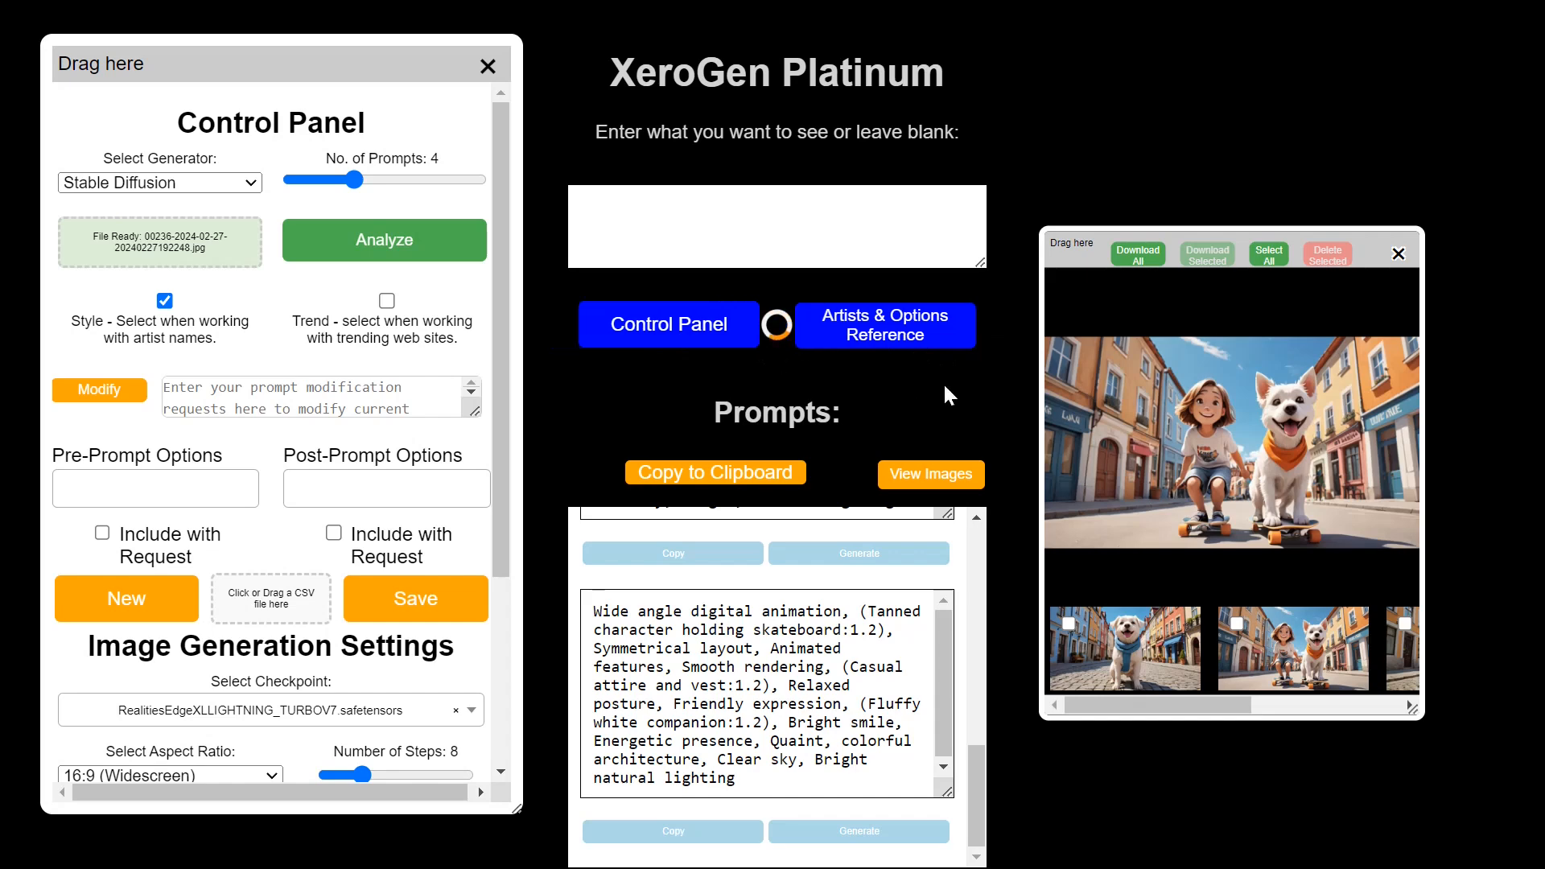
drag(977, 674, 972, 551)
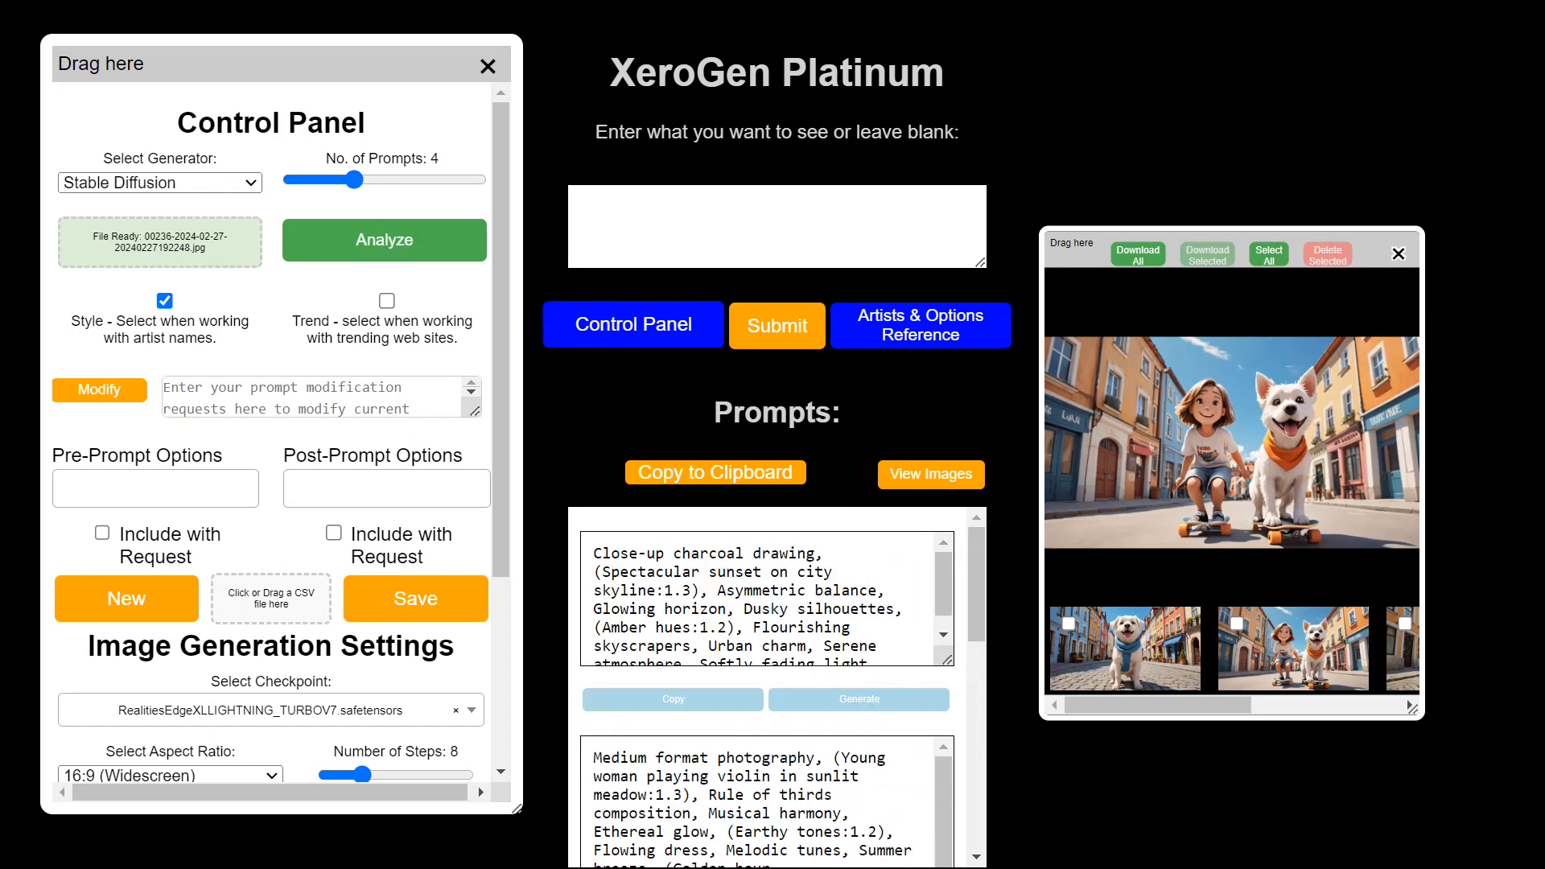
scroll(765, 599, down, 1)
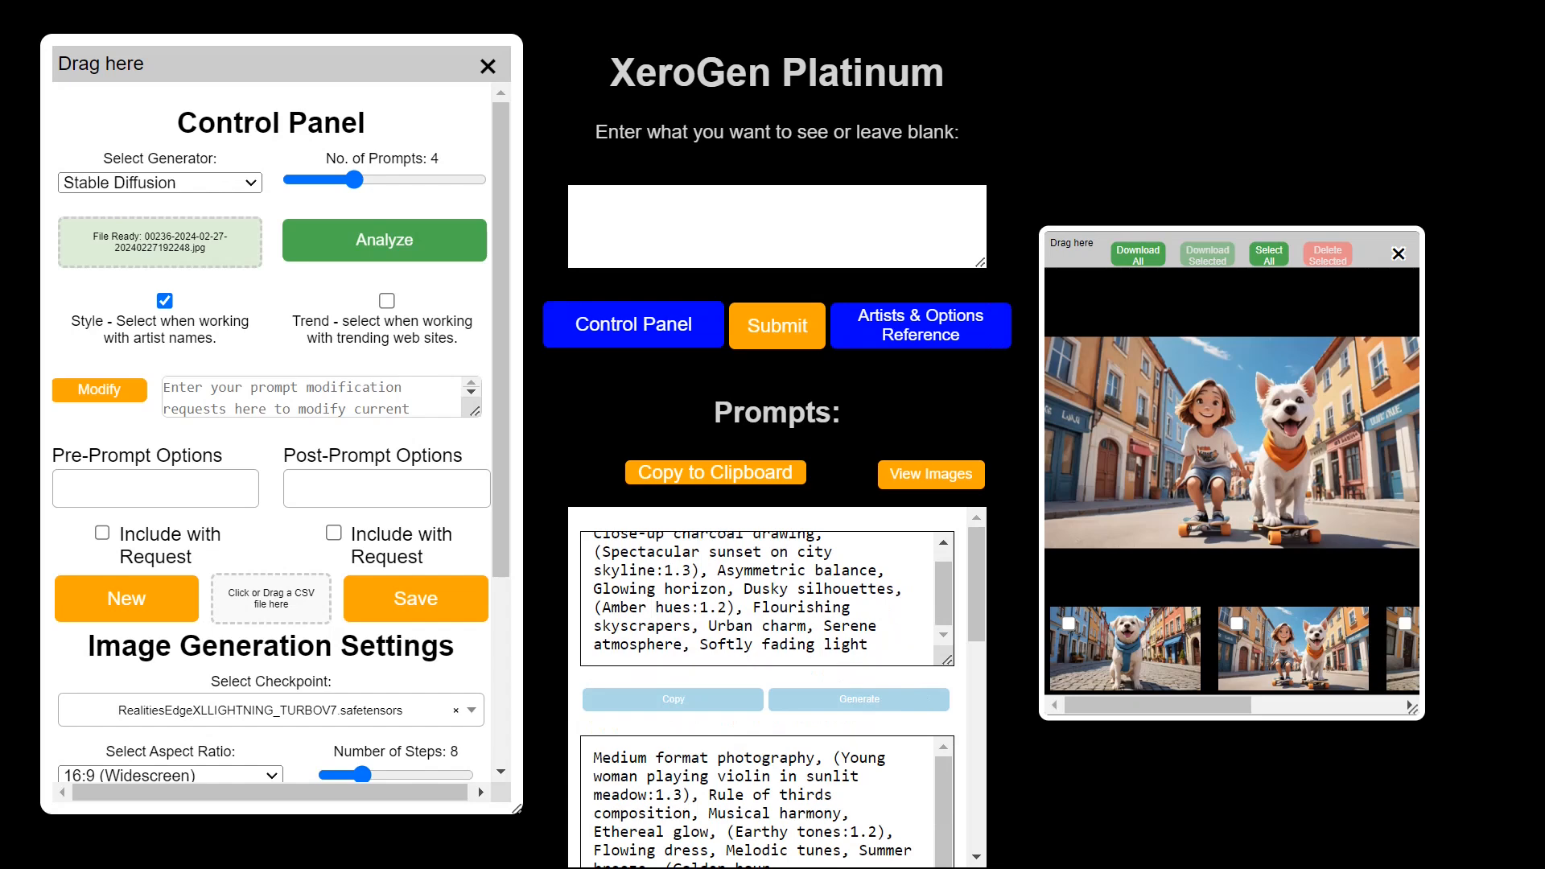
Resubmit the blank request with Style enabled and look through the new prompts for artist references.
click(777, 325)
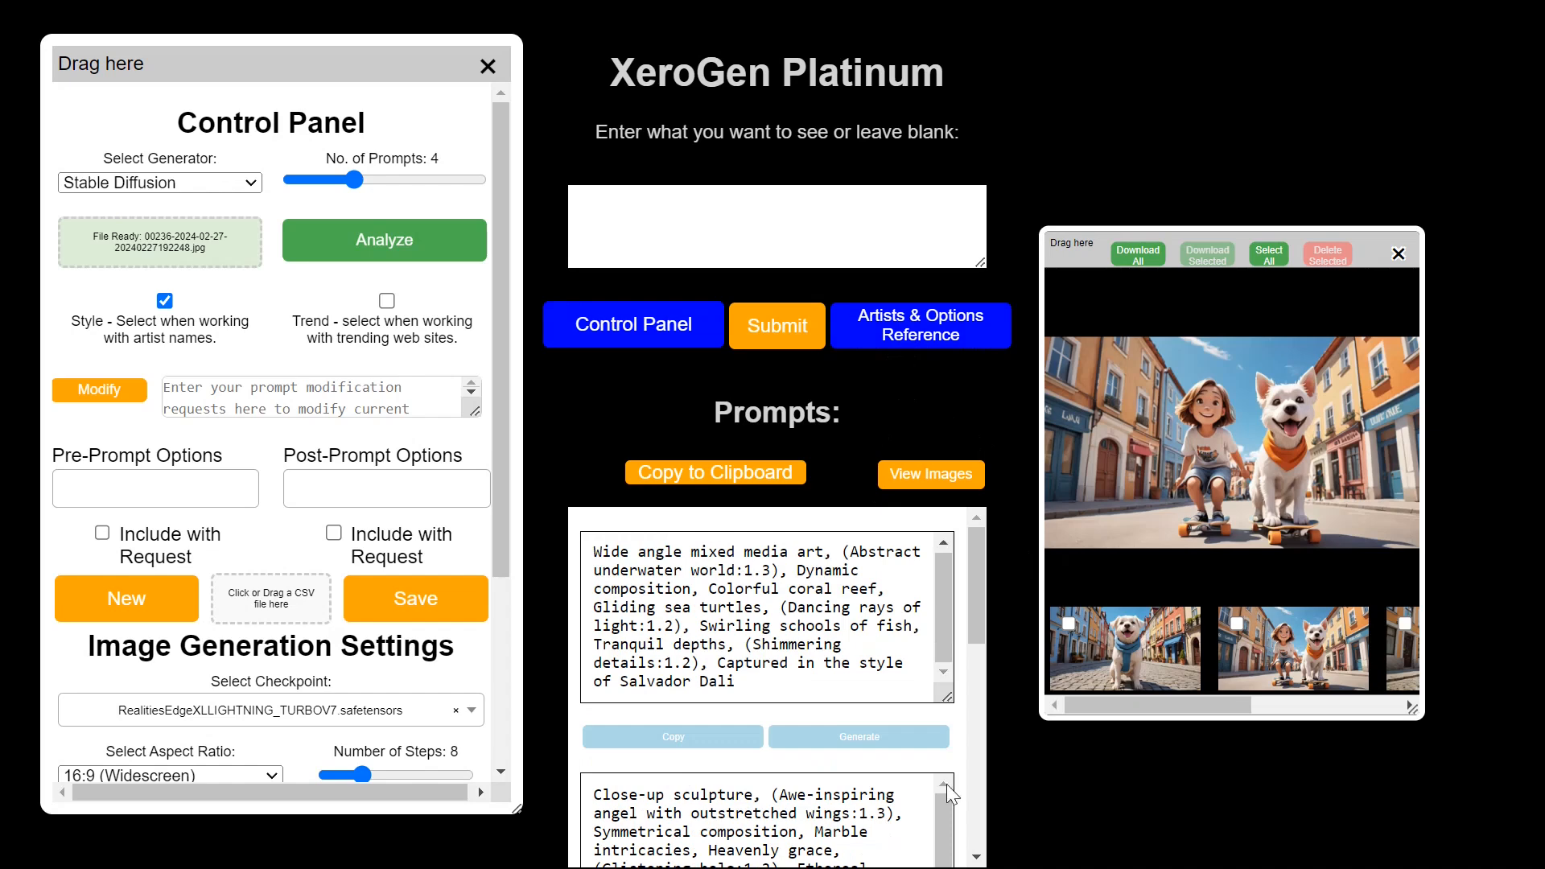
scroll(945, 741, down, 2)
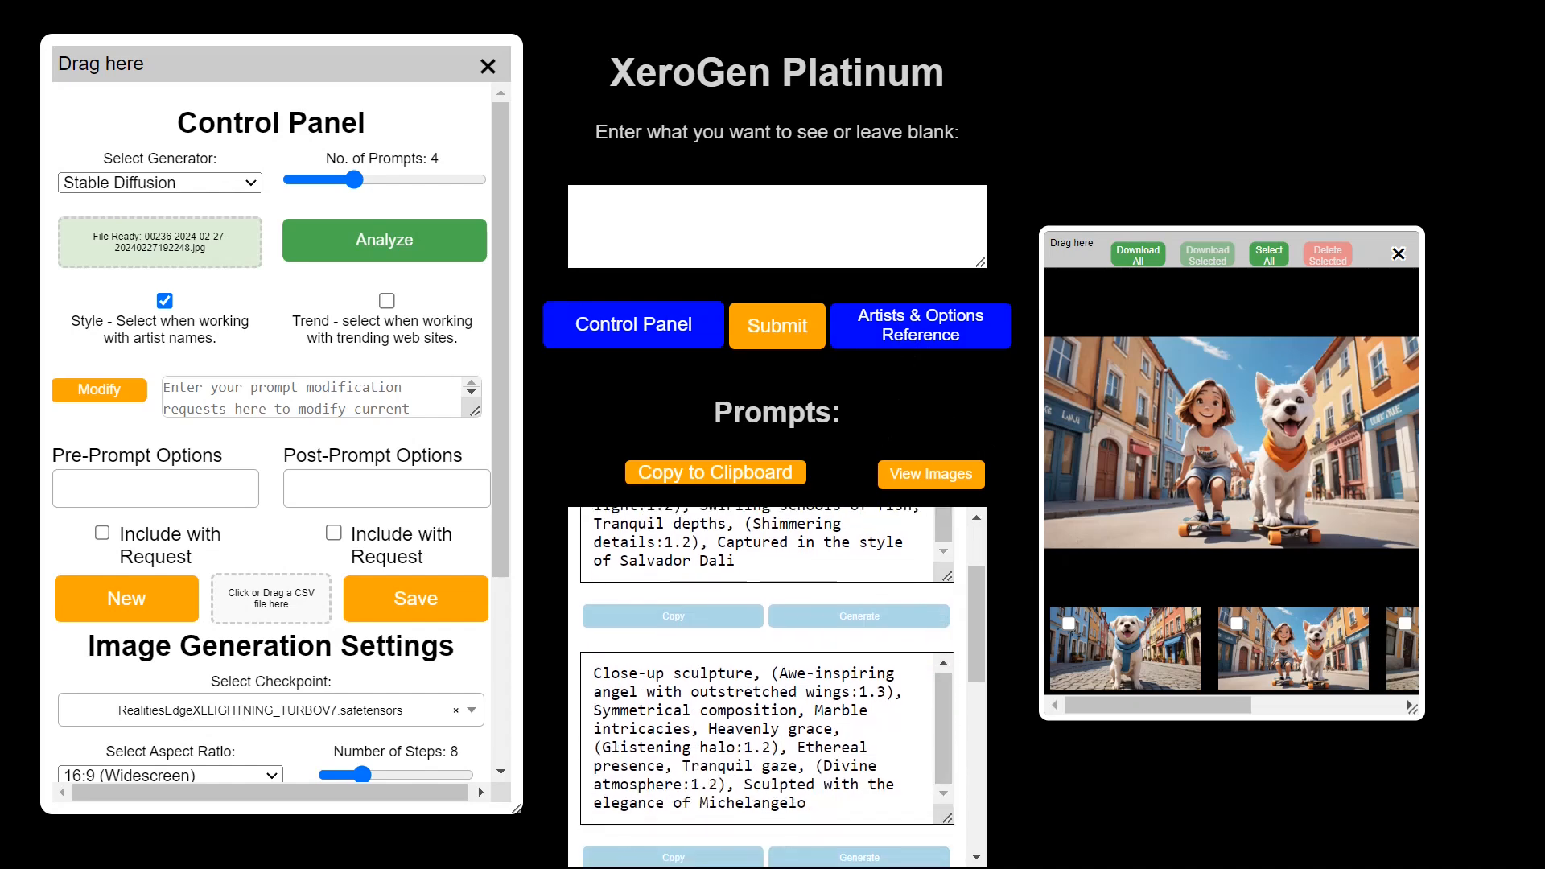
scroll(968, 773, down, 3)
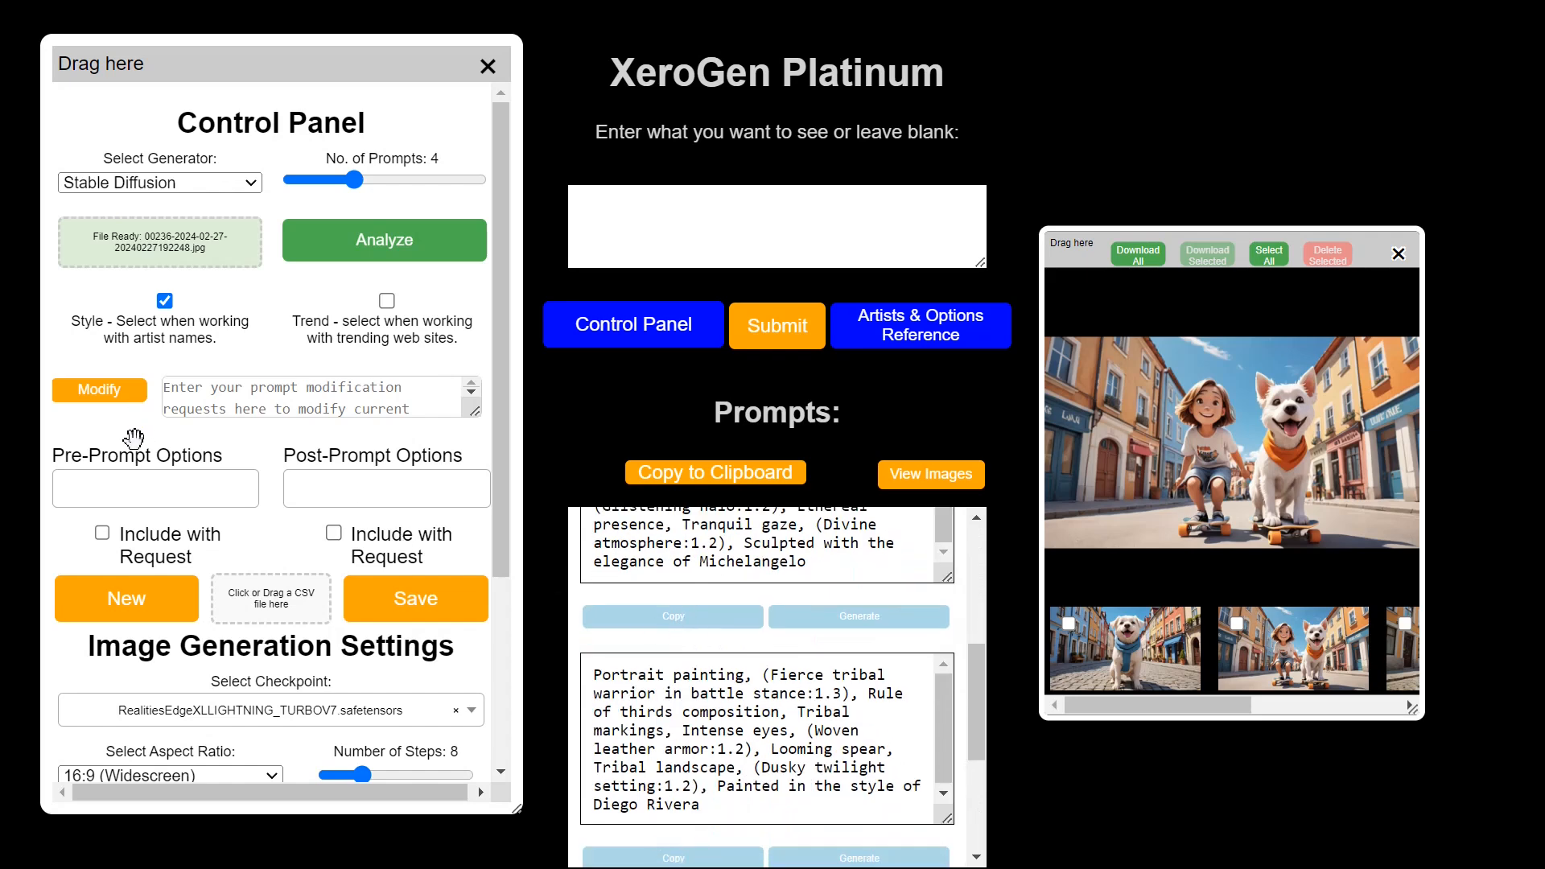
Replace the Style option with the Trend option and submit a blank request for four prompts.
click(386, 301)
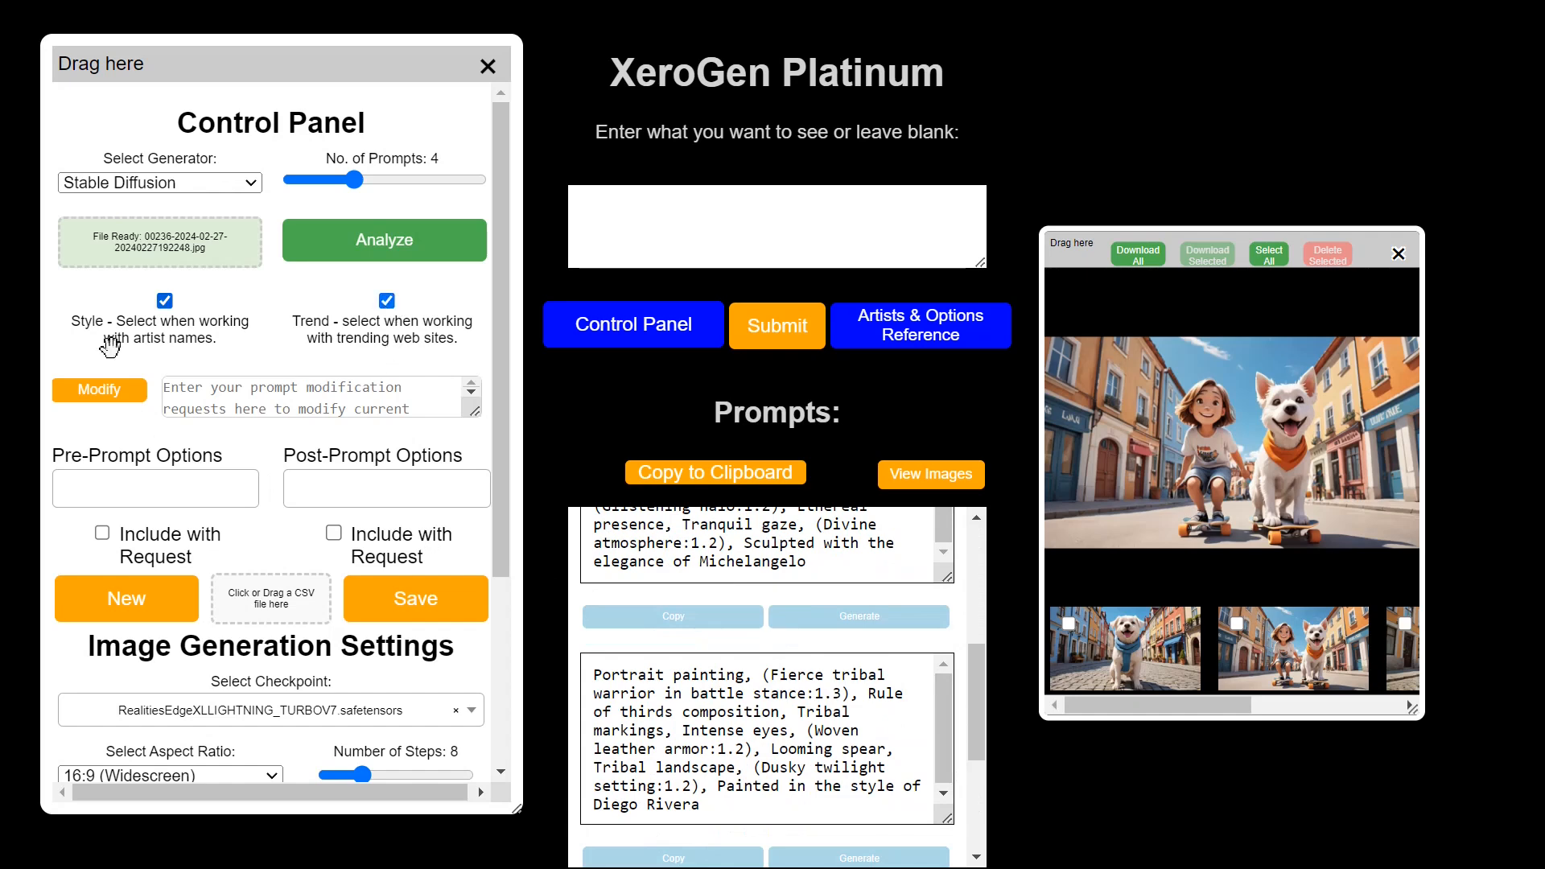
click(165, 301)
click(797, 343)
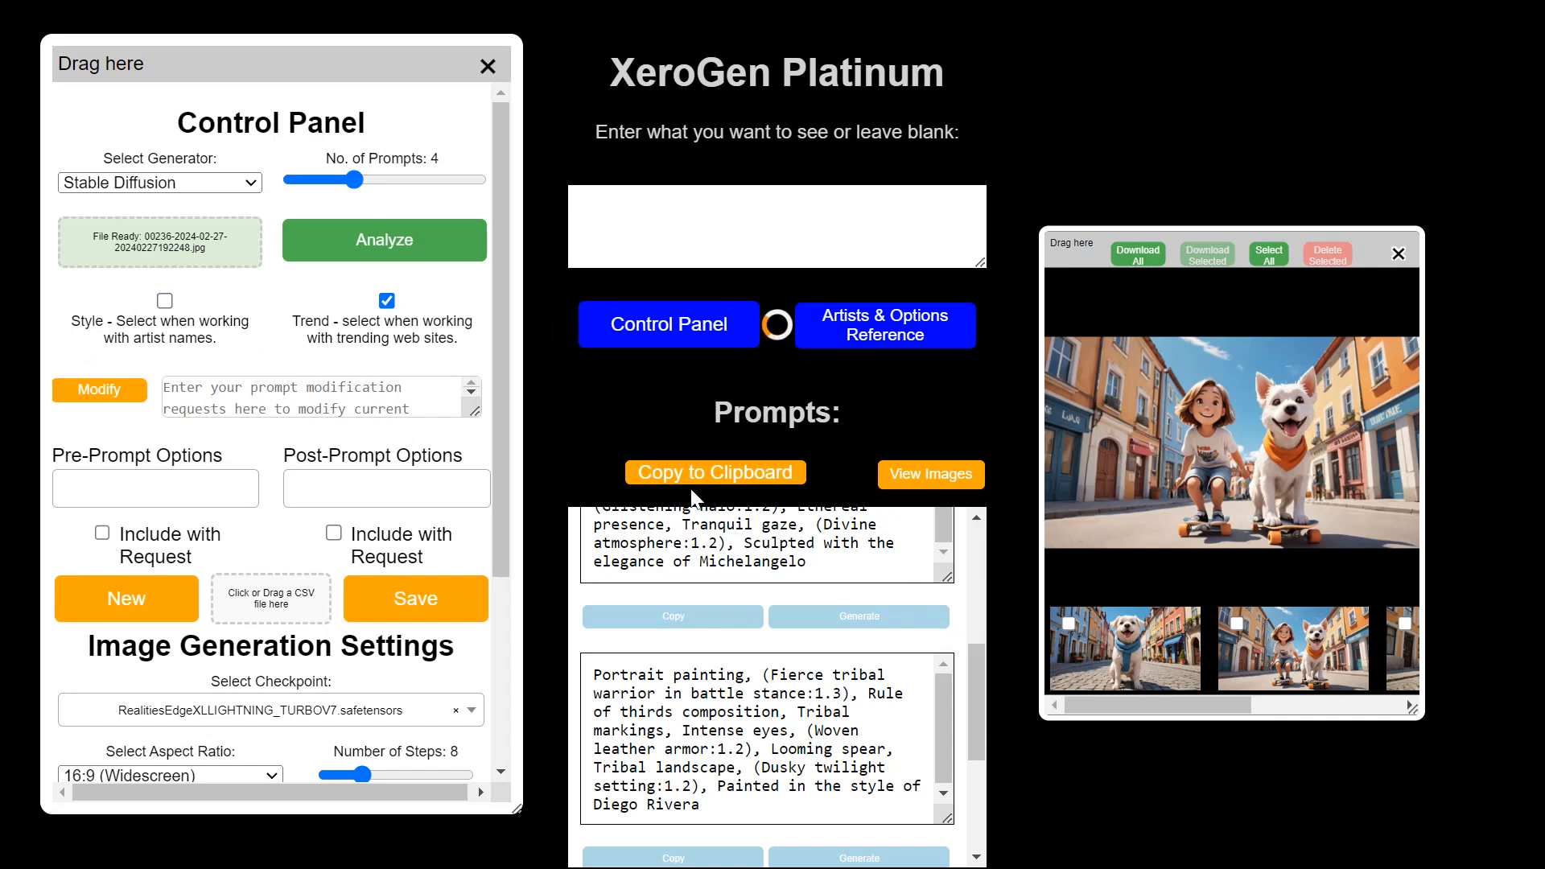
scroll(959, 611, up, 5)
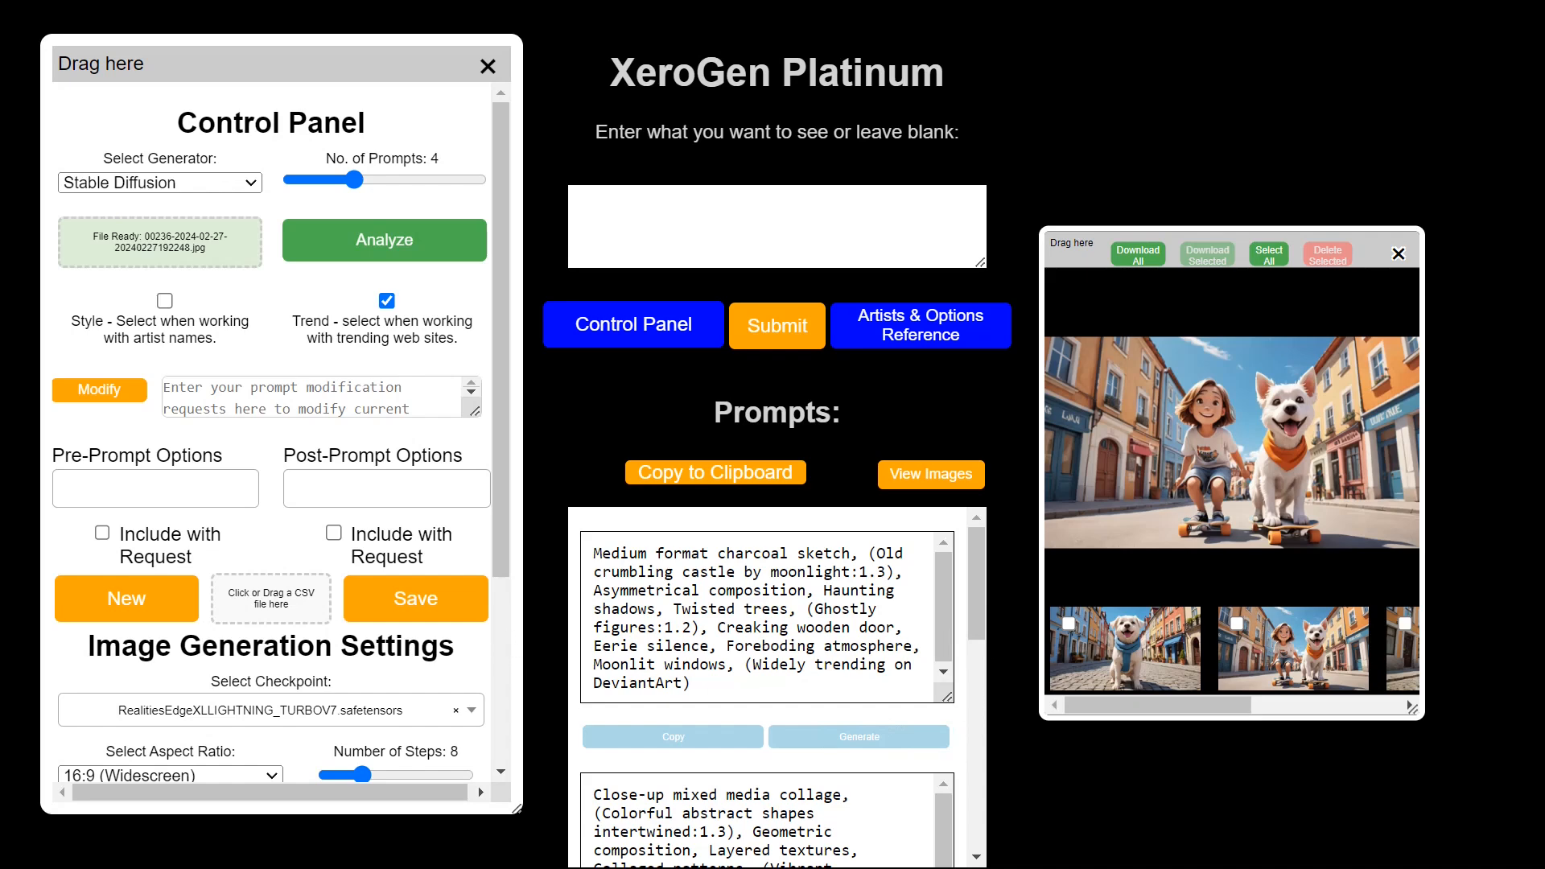
Disable the Trend option and make the prompt modification text box taller.
click(387, 306)
click(275, 400)
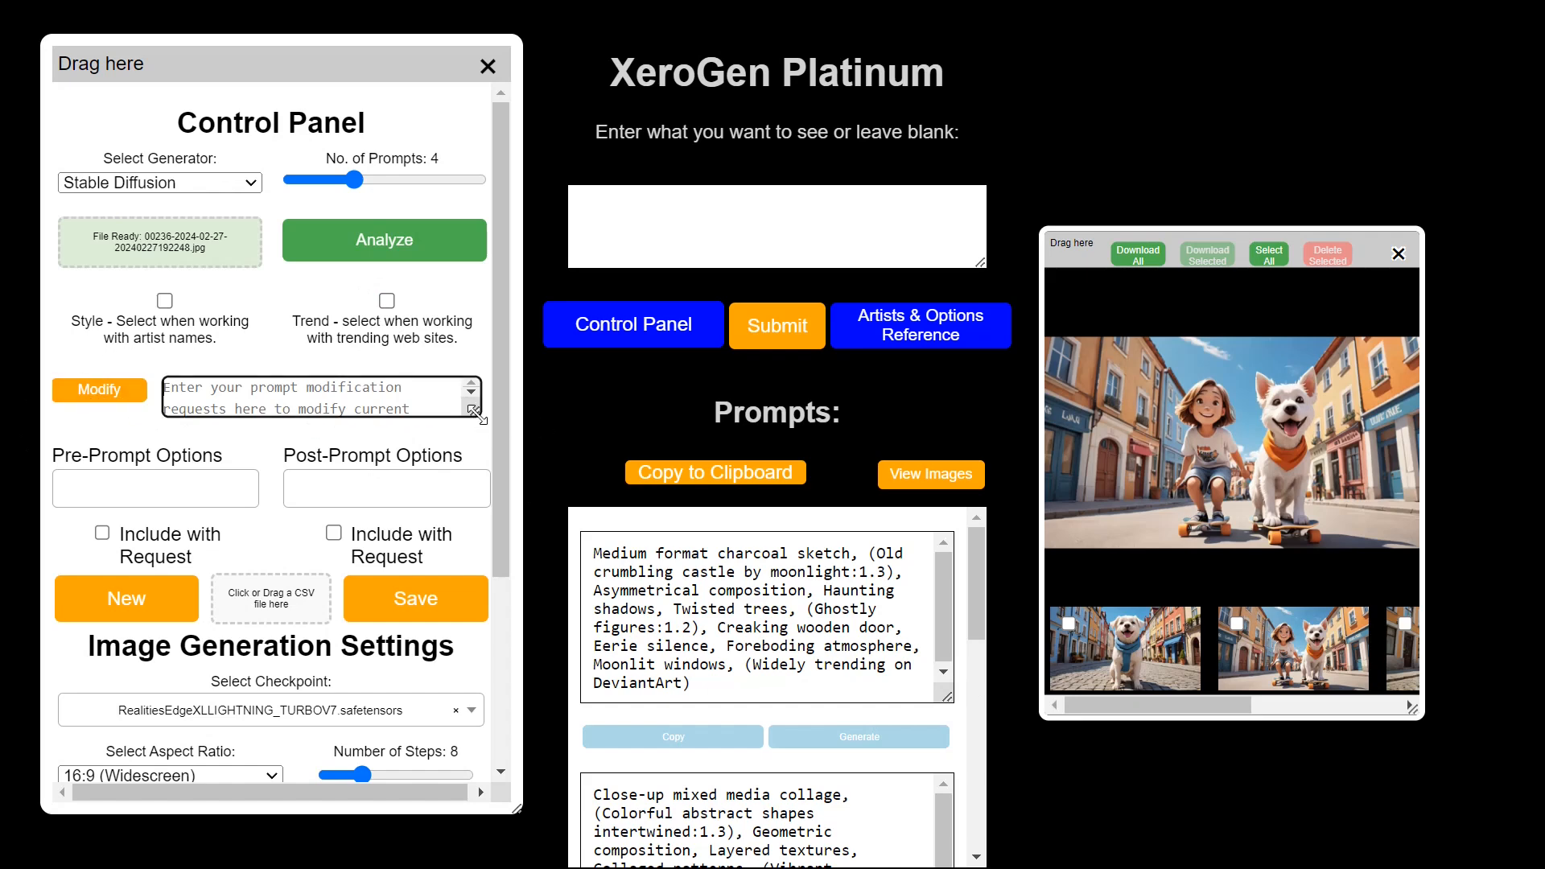
drag(475, 412, 475, 443)
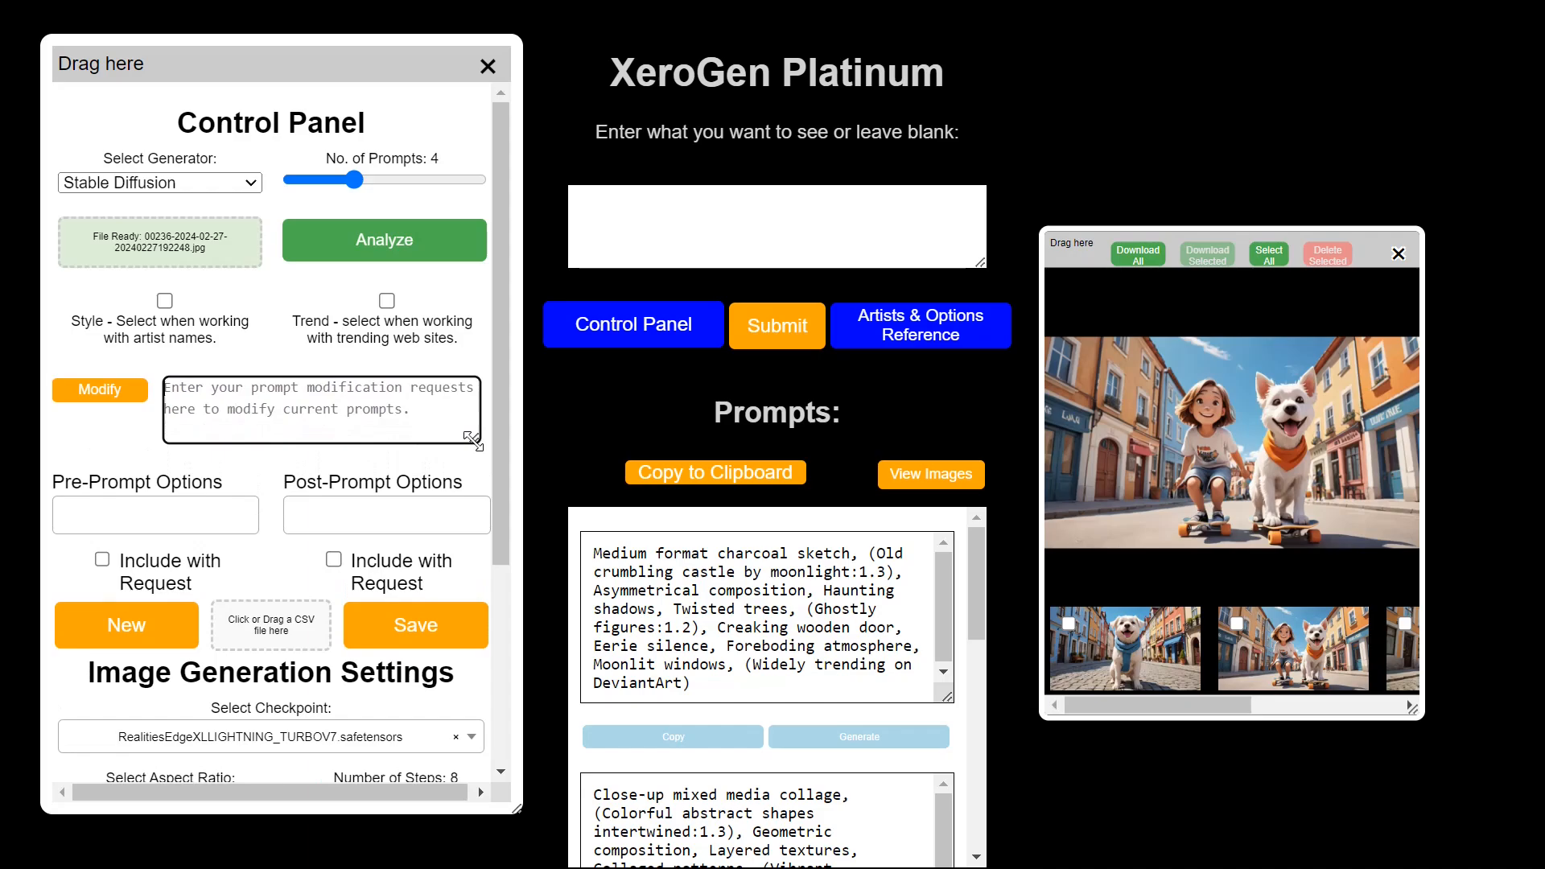
scroll(844, 726, up, 7)
scroll(883, 773, down, 8)
scroll(883, 773, up, 1)
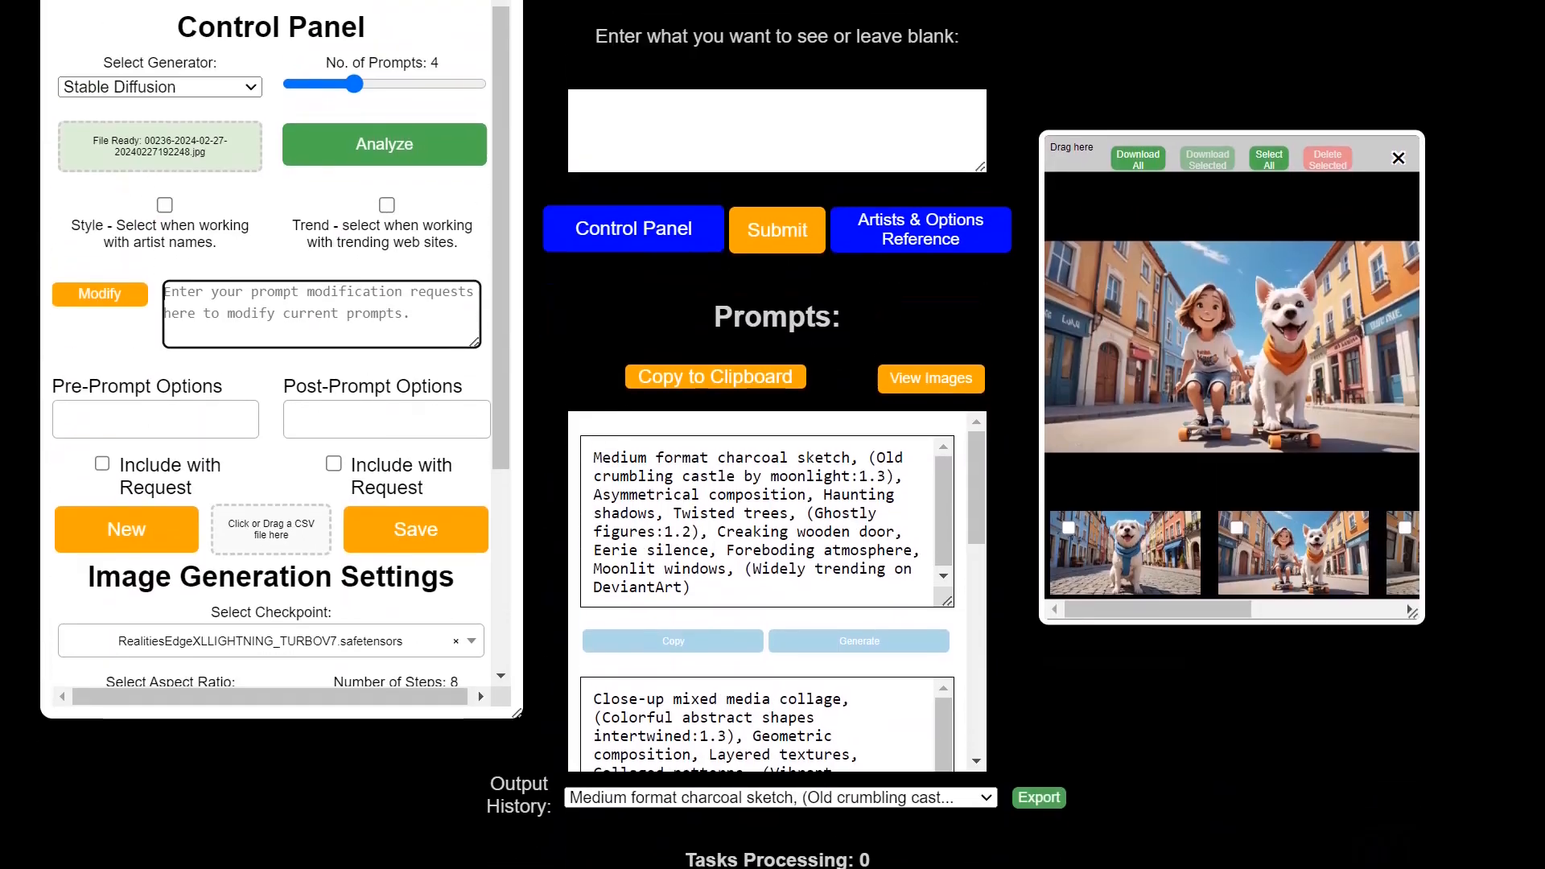
scroll(773, 434, up, 2)
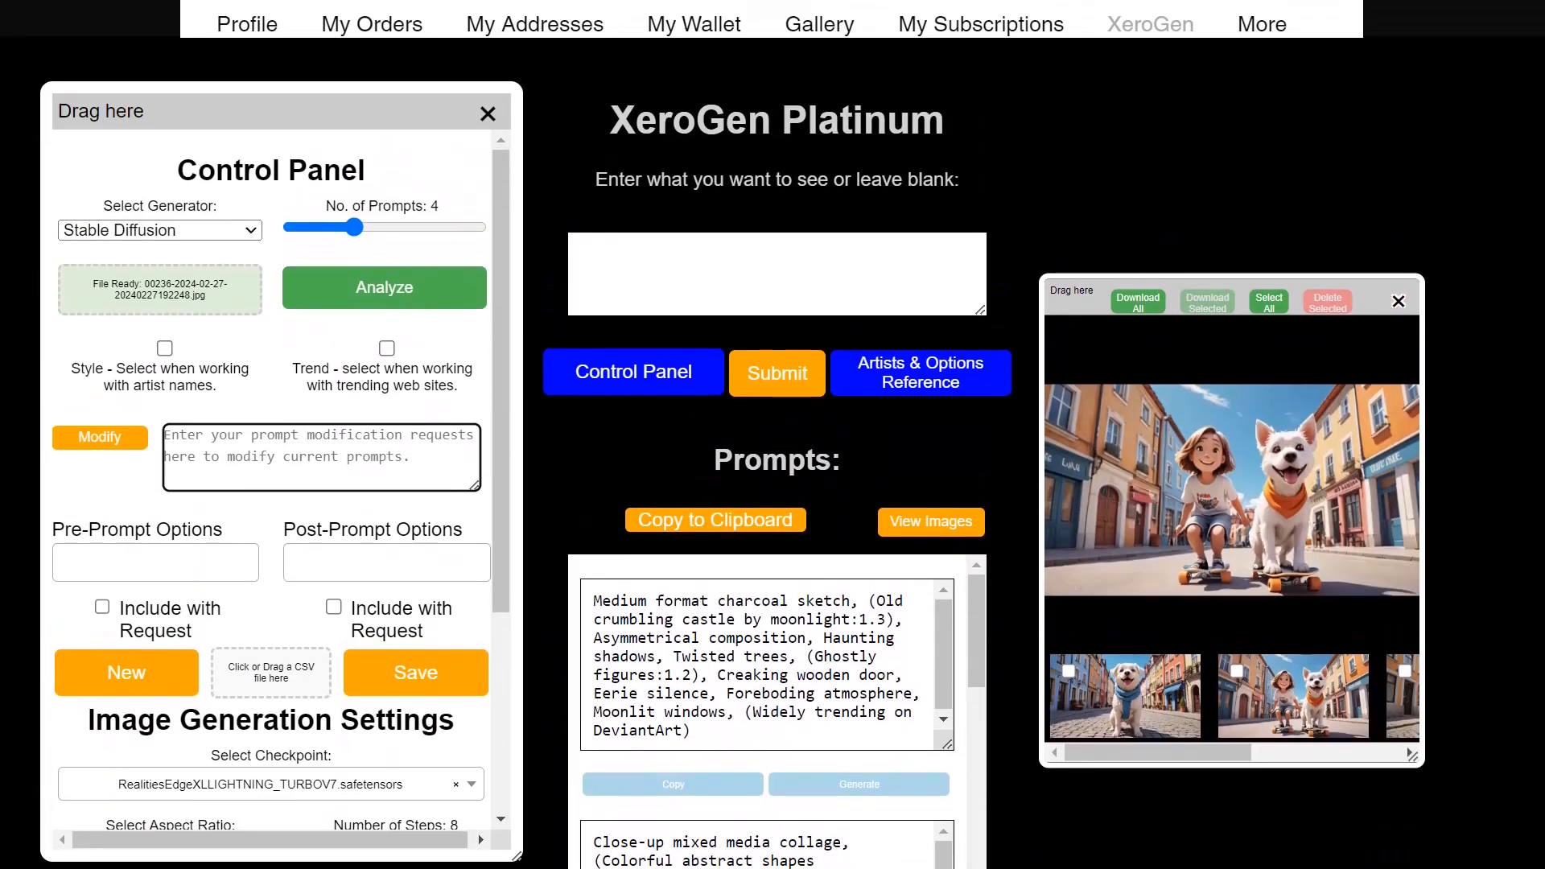
scroll(773, 434, down, 1)
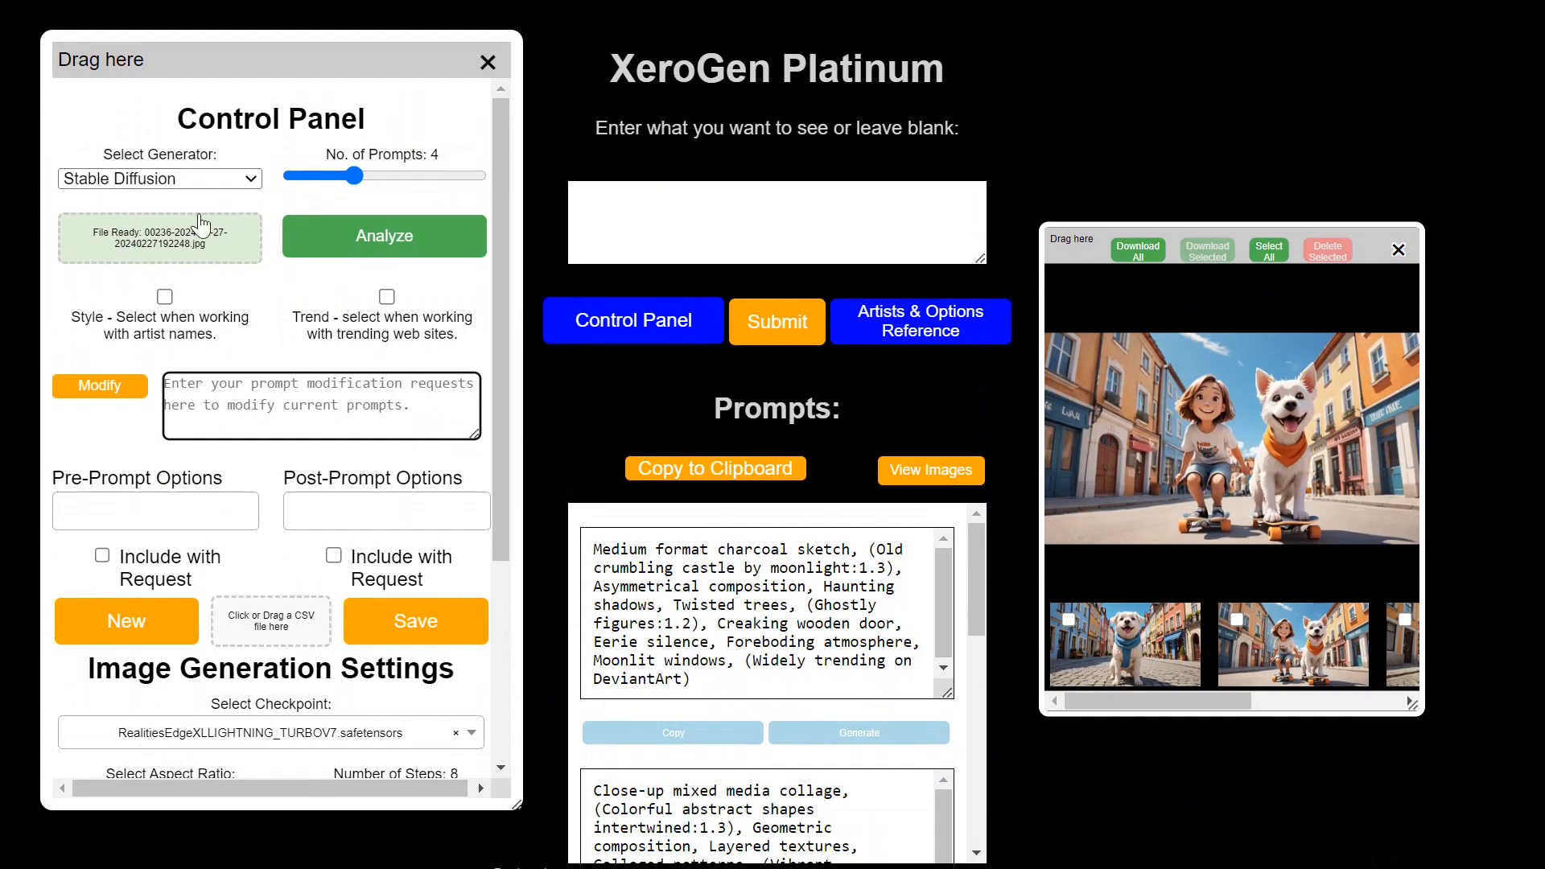
Submit a blank request without Style or Trend, close the image viewer and look through the new prompts.
click(762, 330)
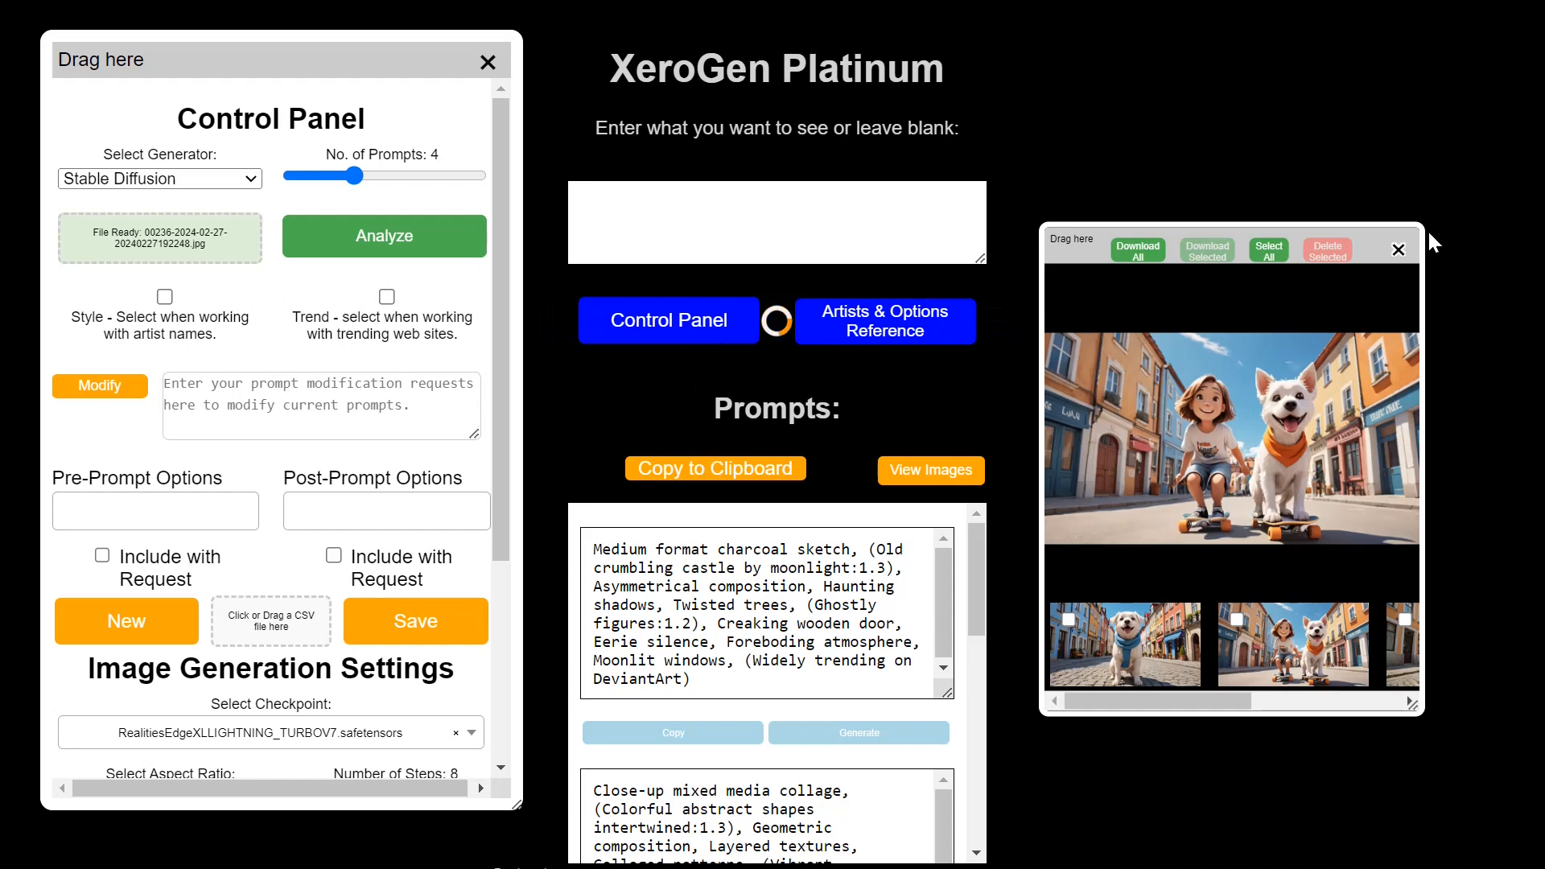
click(1399, 250)
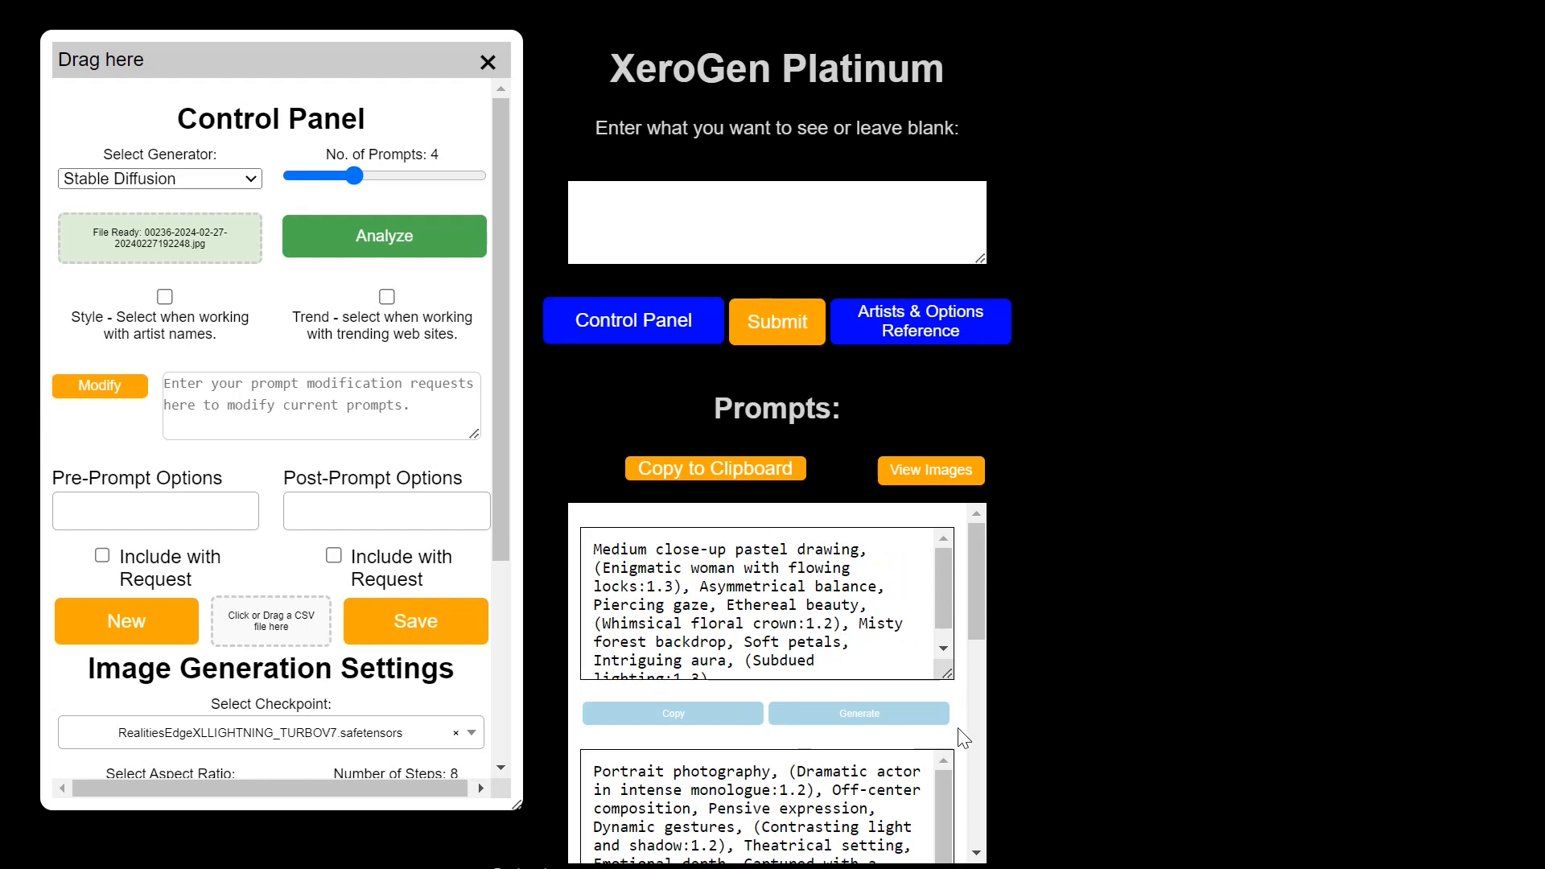
scroll(961, 734, down, 3)
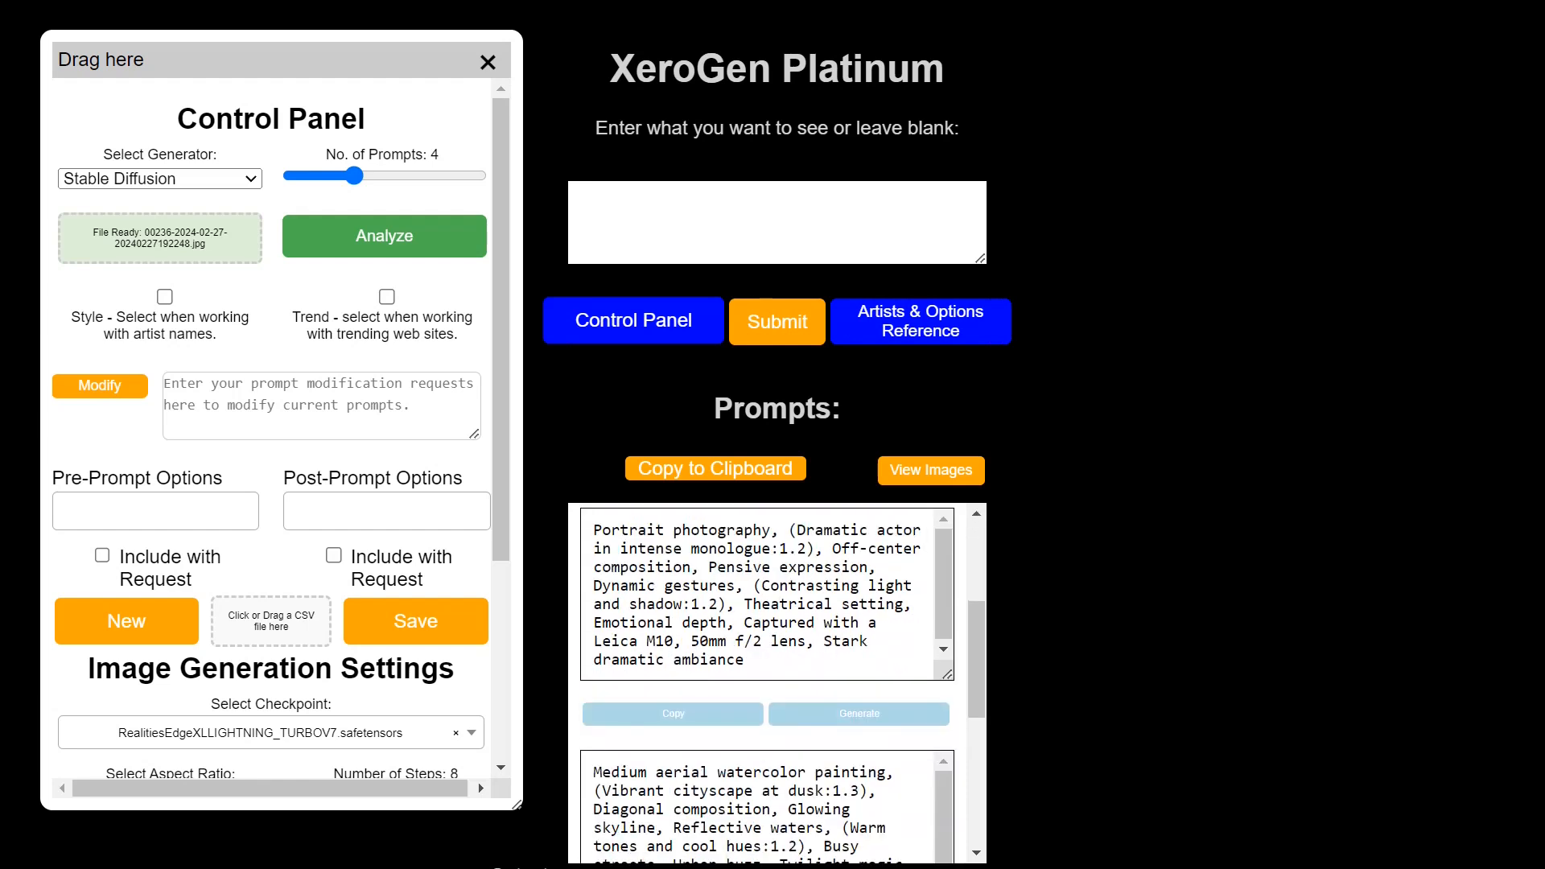
scroll(981, 716, down, 3)
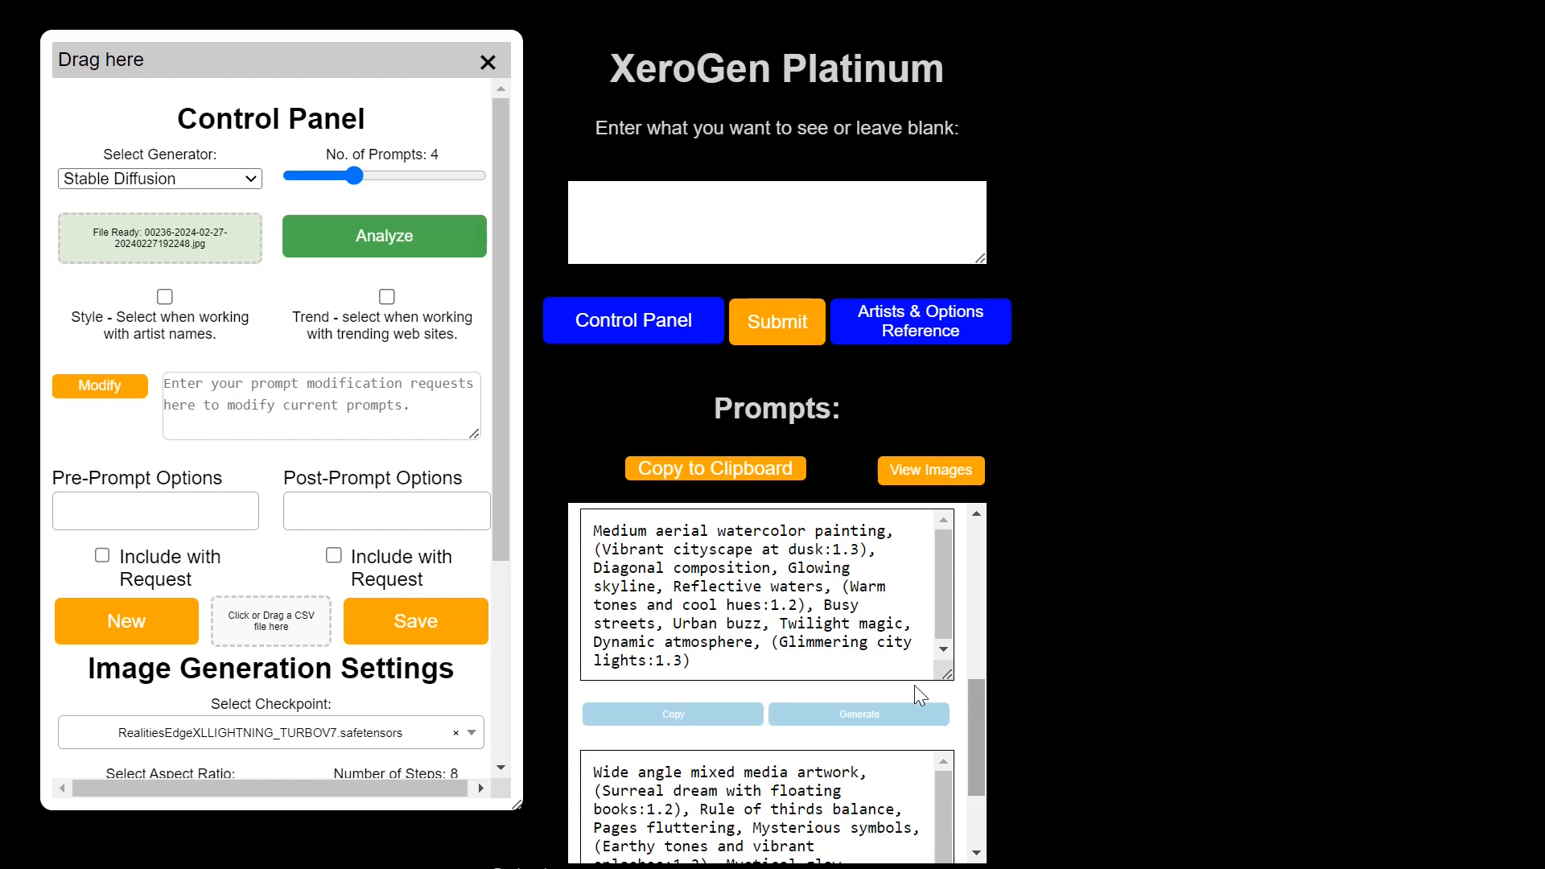
scroll(963, 724, up, 3)
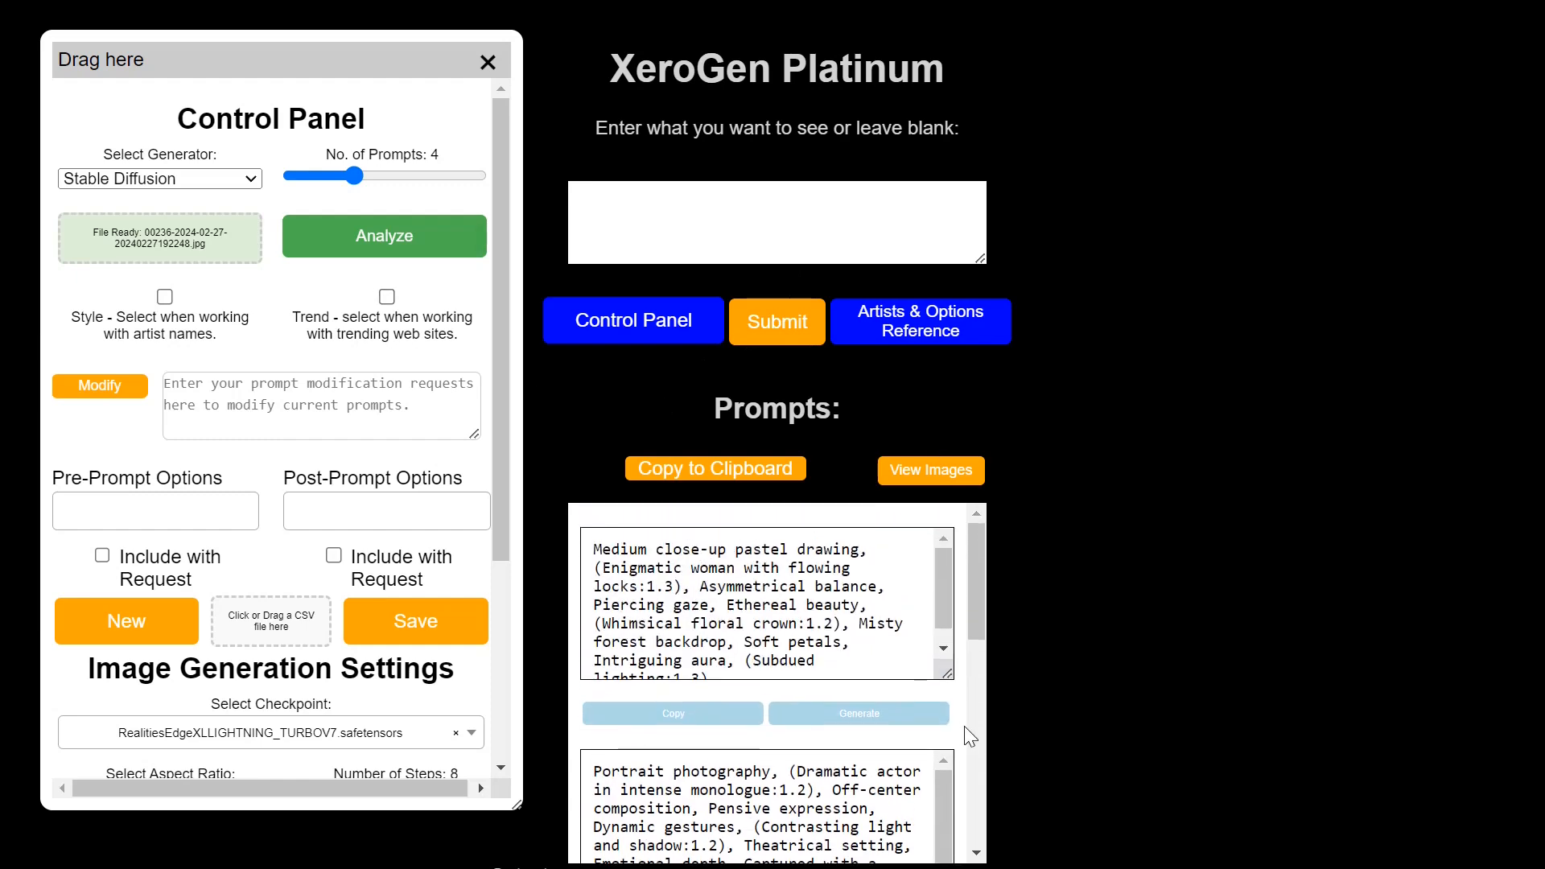
Modify the current prompts with the request "change all to photography".
click(322, 405)
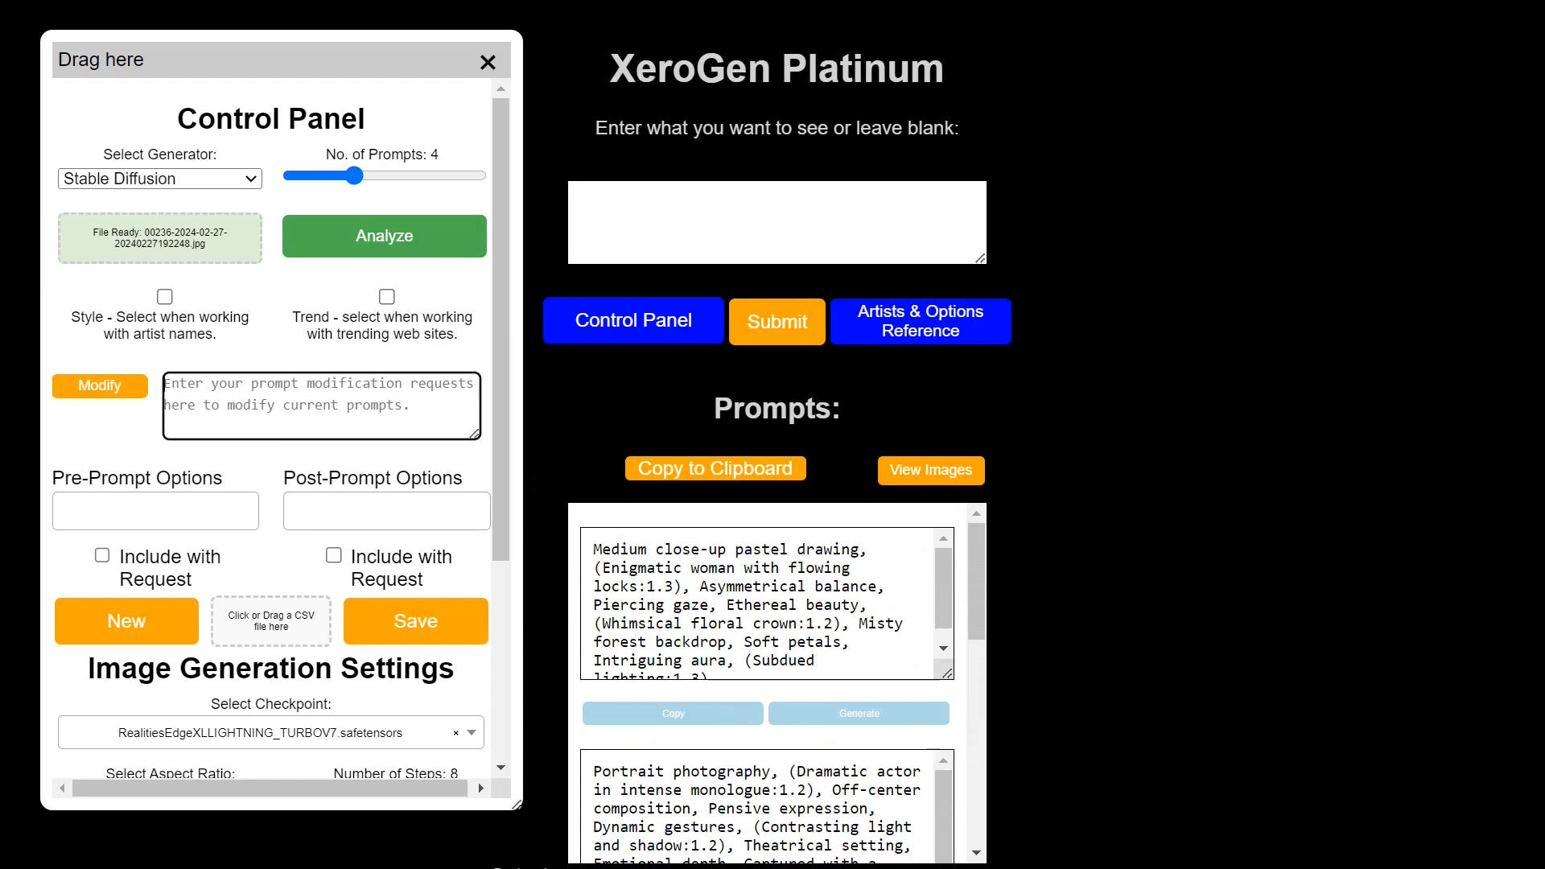
text(change al)
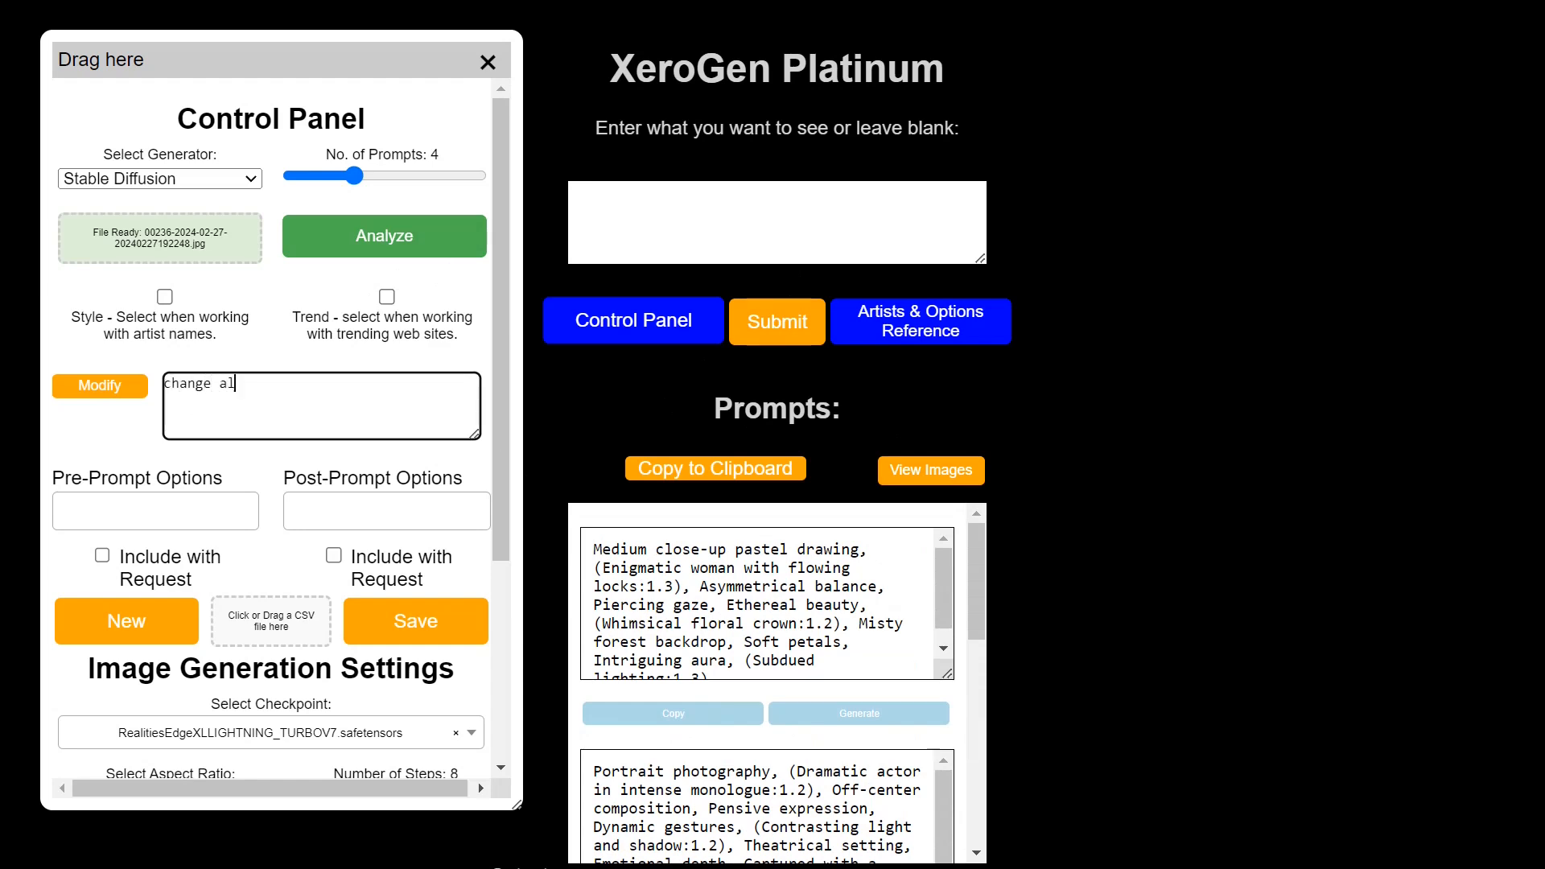
text(l to photography)
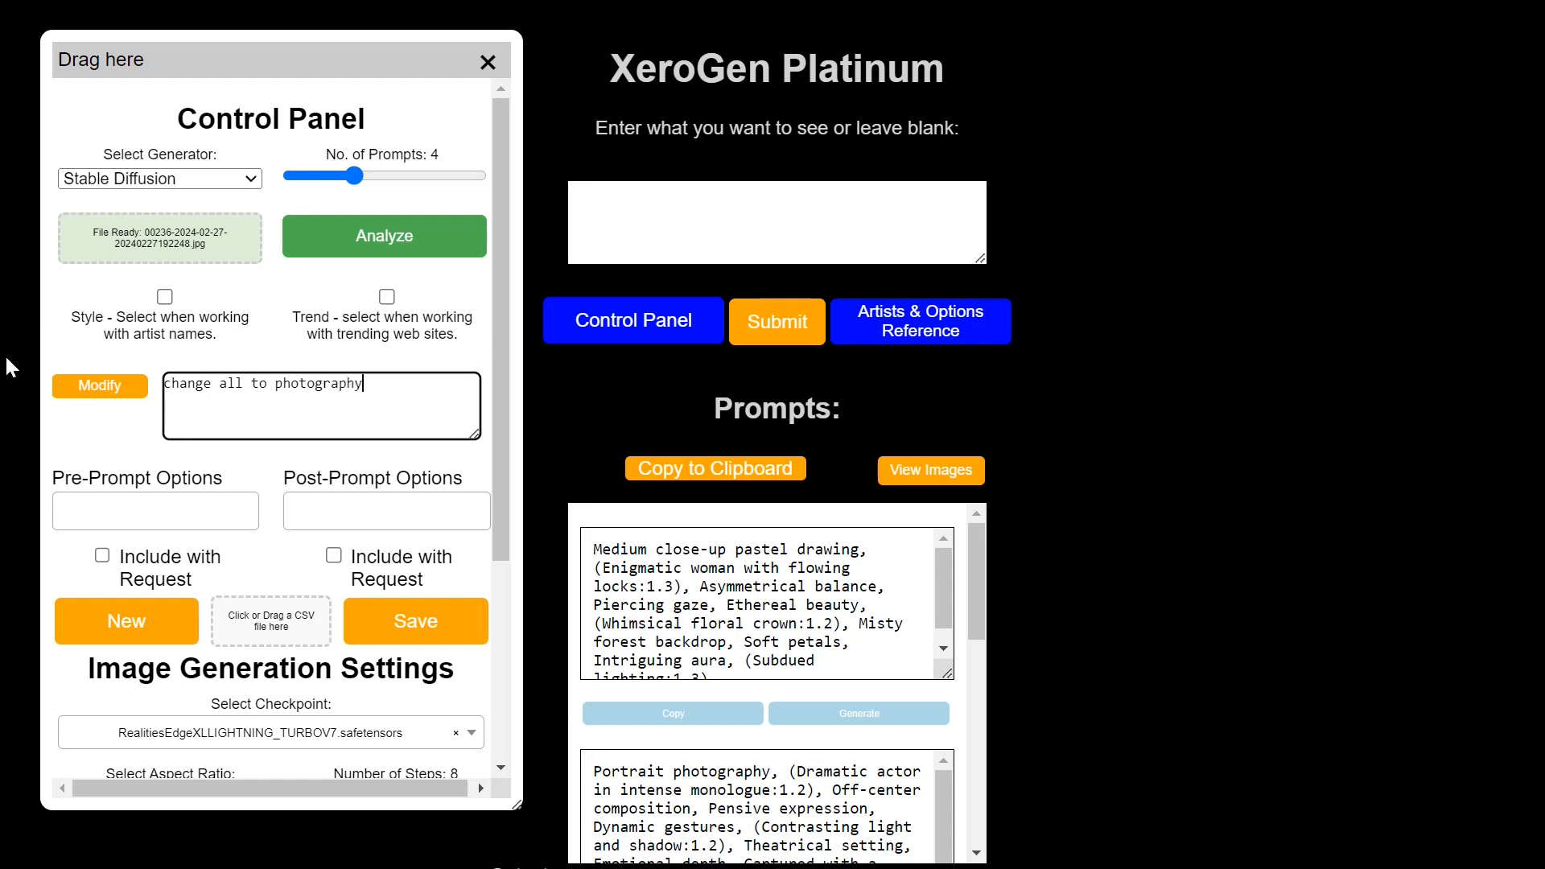
click(89, 385)
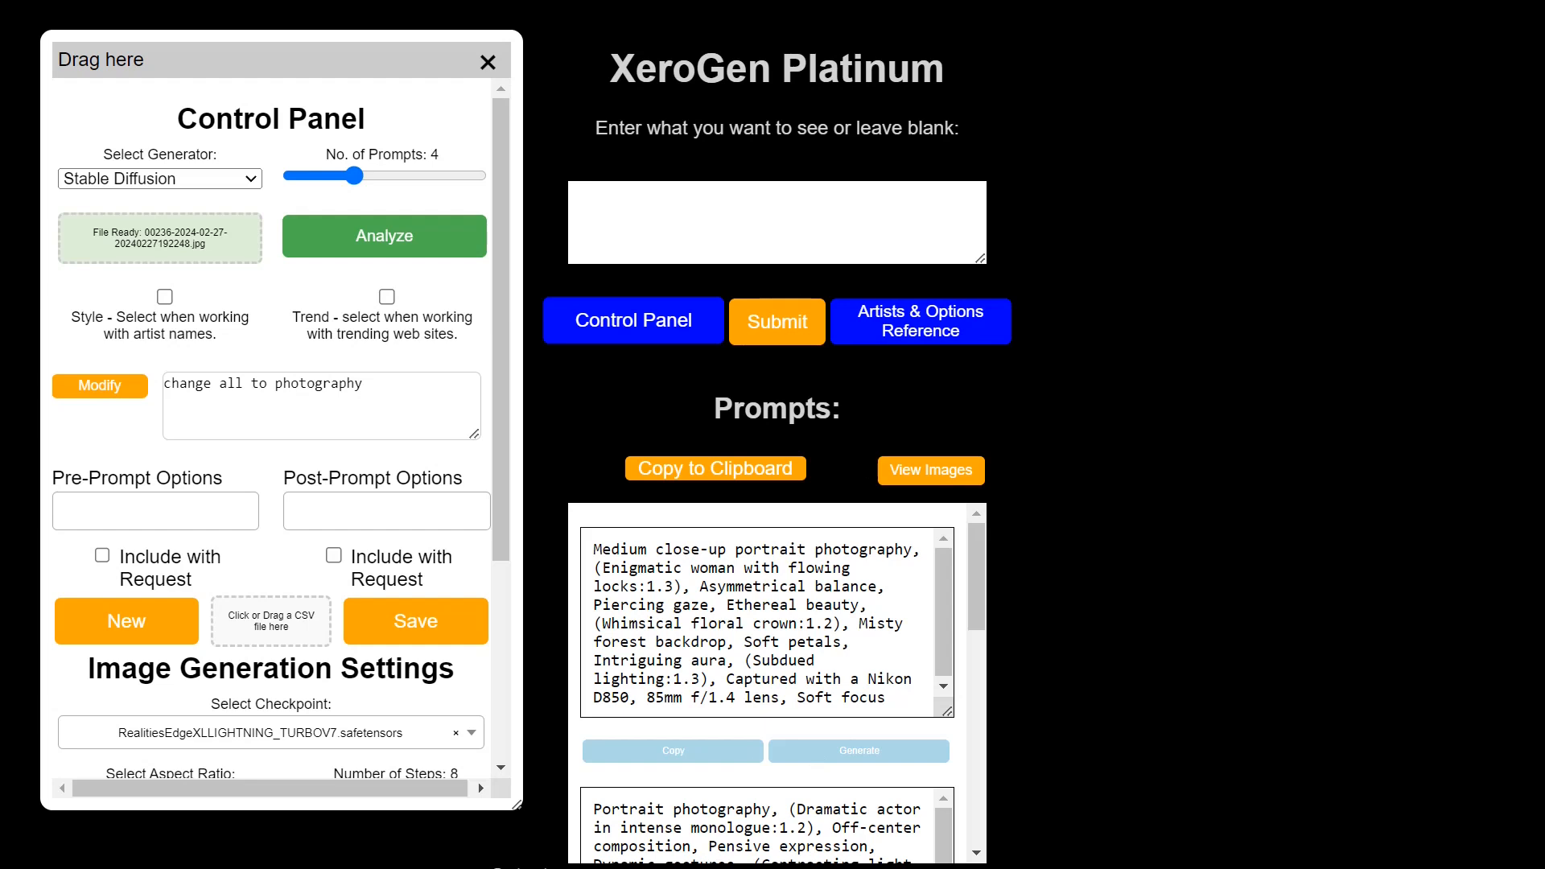
Look through the modified prompts, checking the medium and camera details in each one.
drag(921, 549, 620, 549)
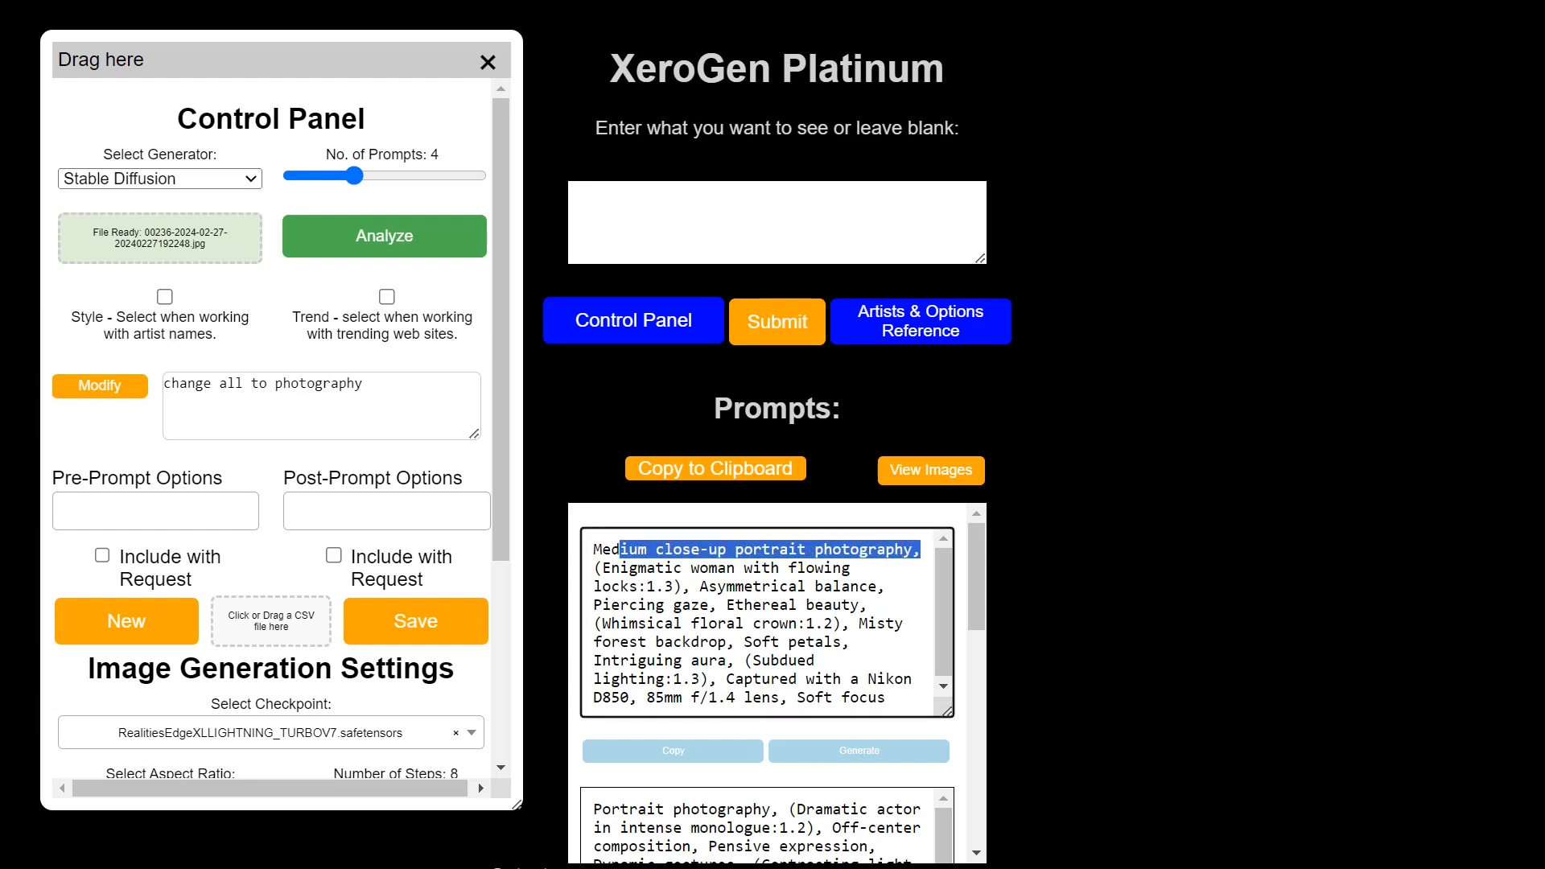
scroll(760, 837, down, 1)
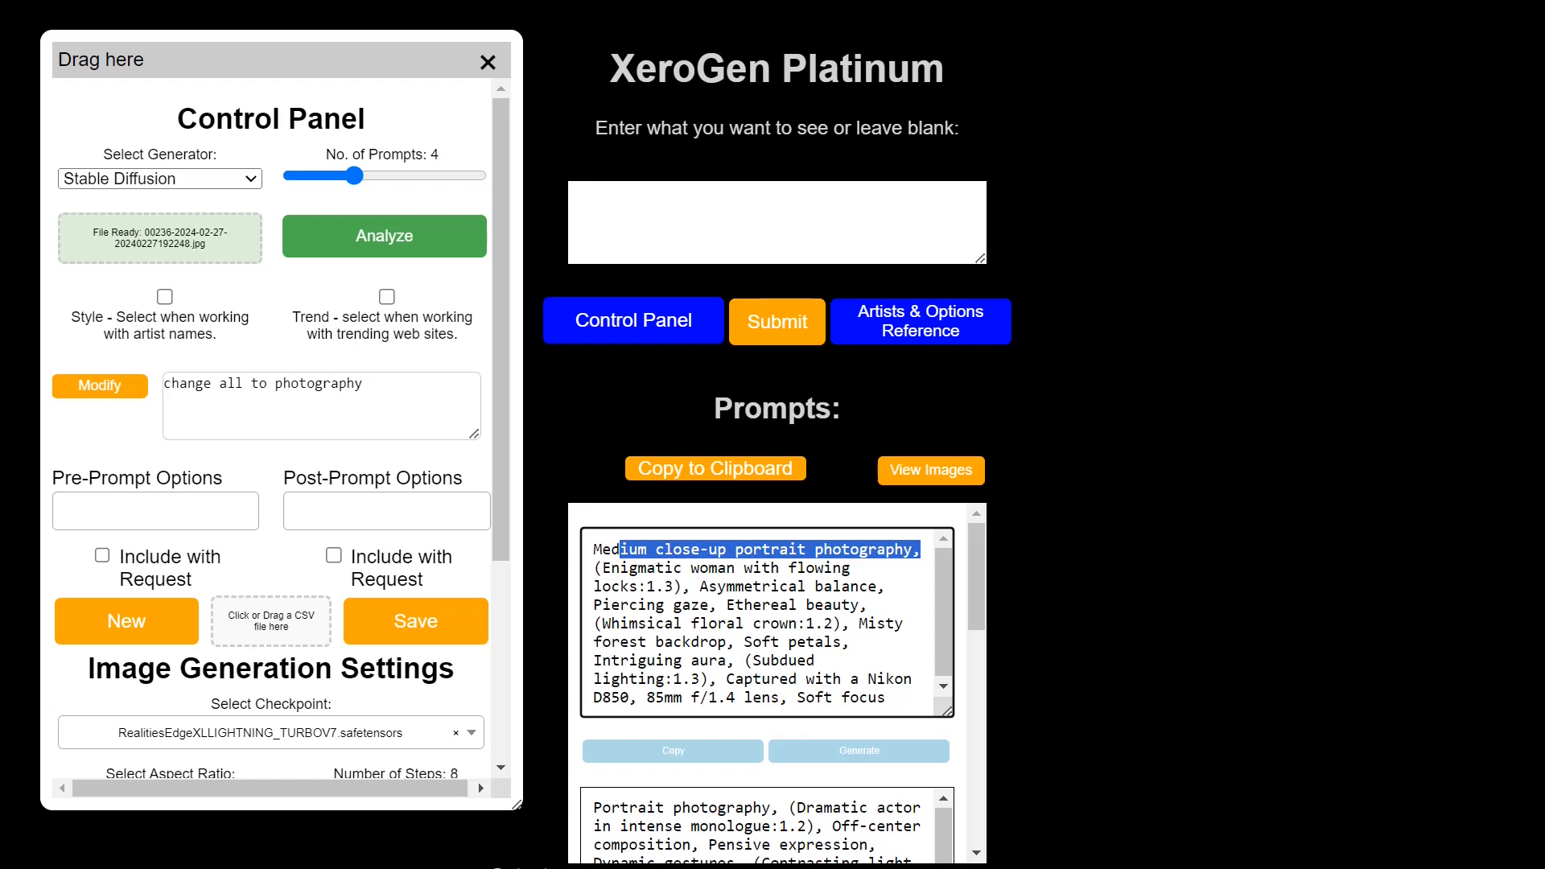
scroll(760, 829, up, 1)
scroll(952, 729, down, 3)
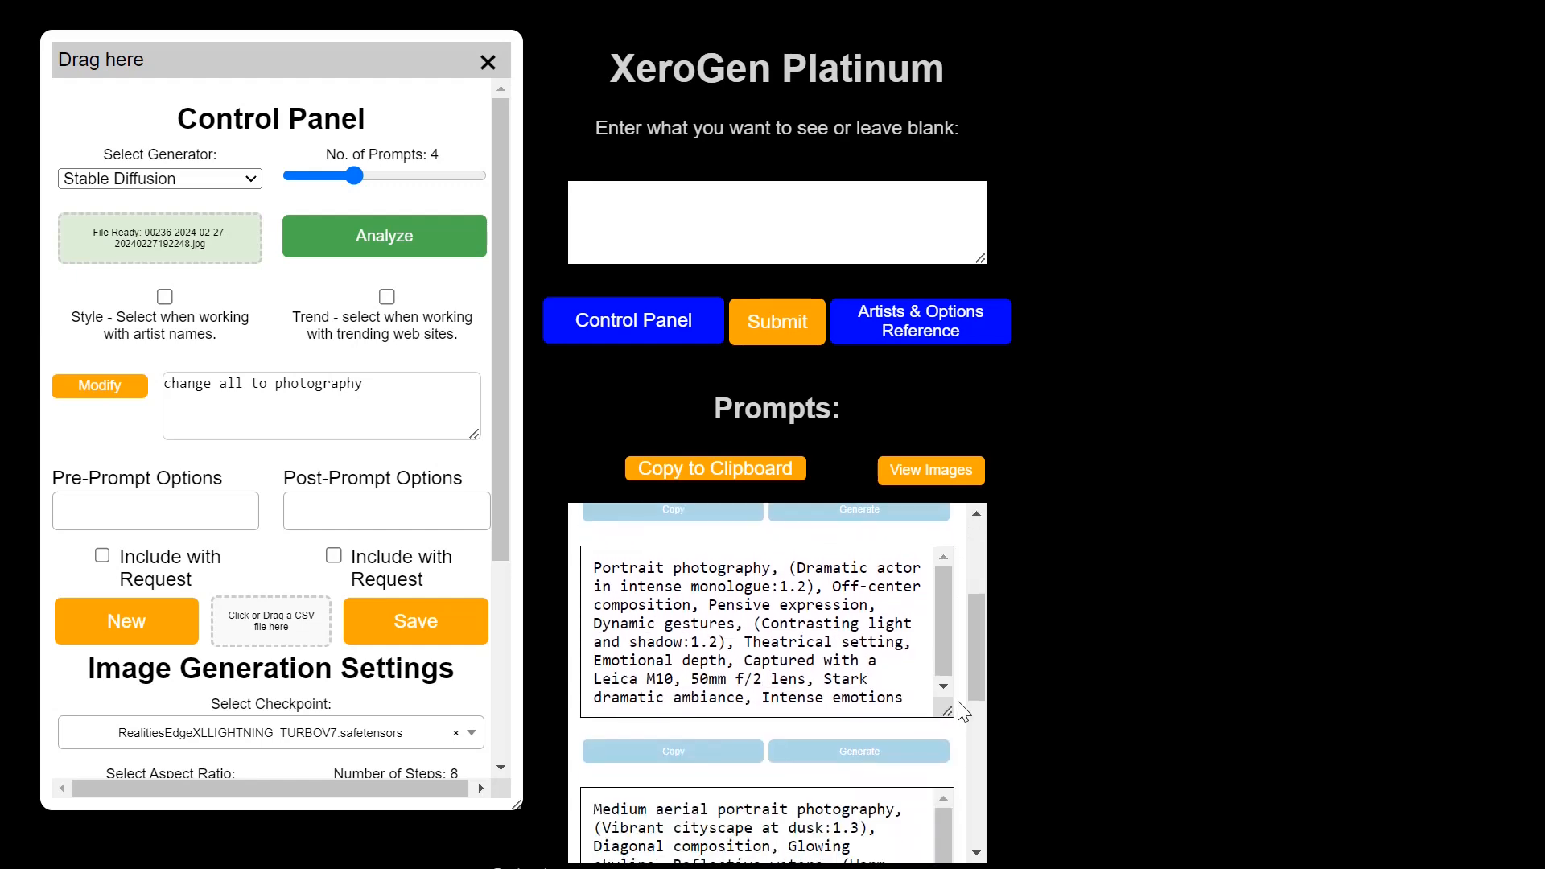
scroll(965, 744, down, 4)
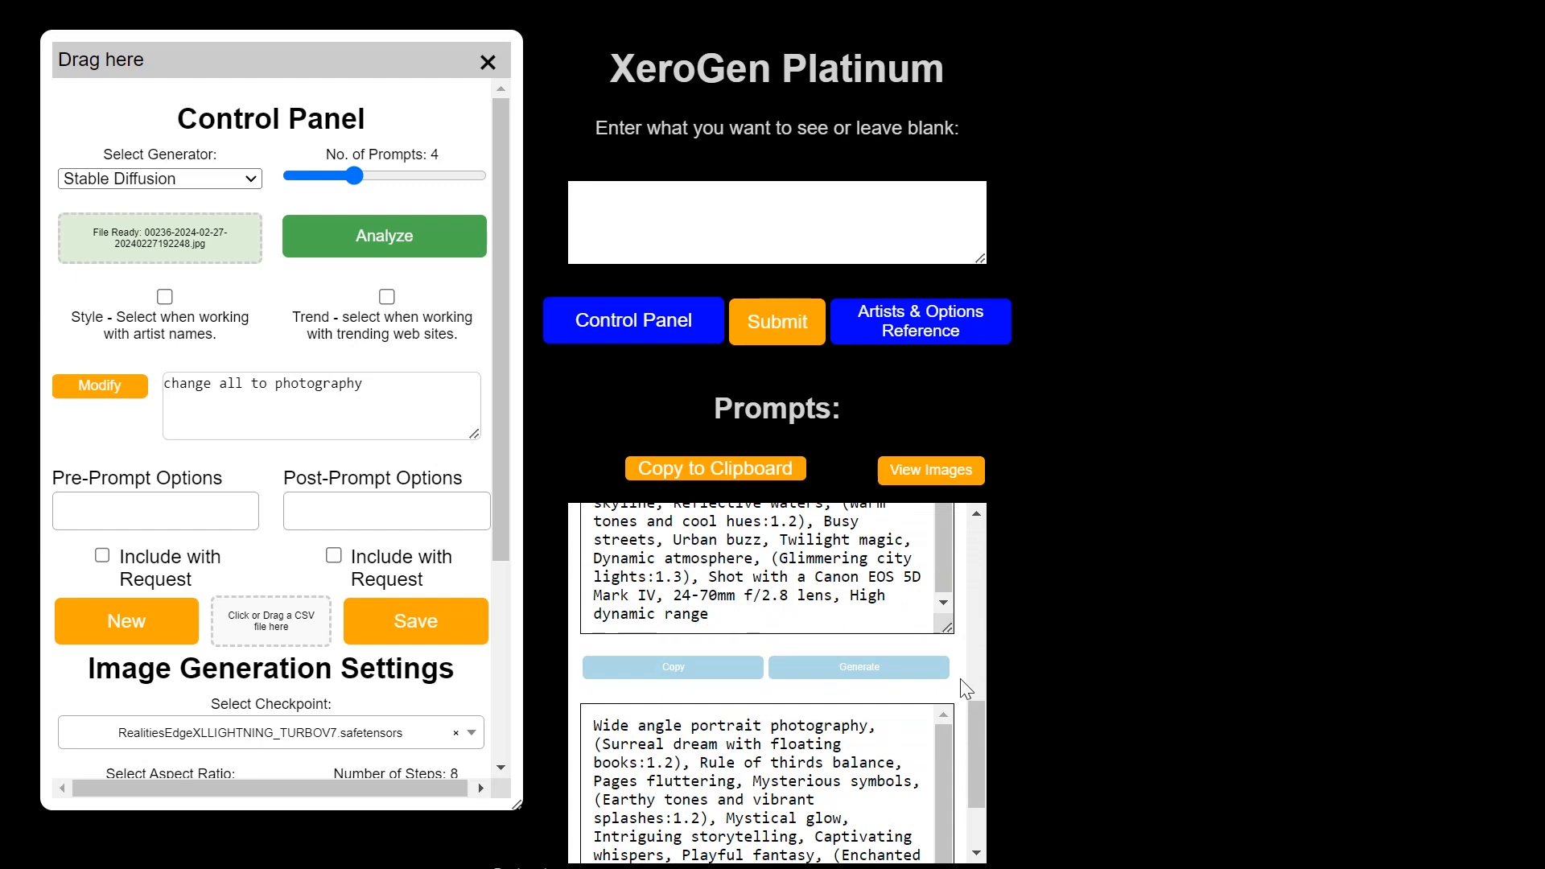
scroll(959, 679, up, 7)
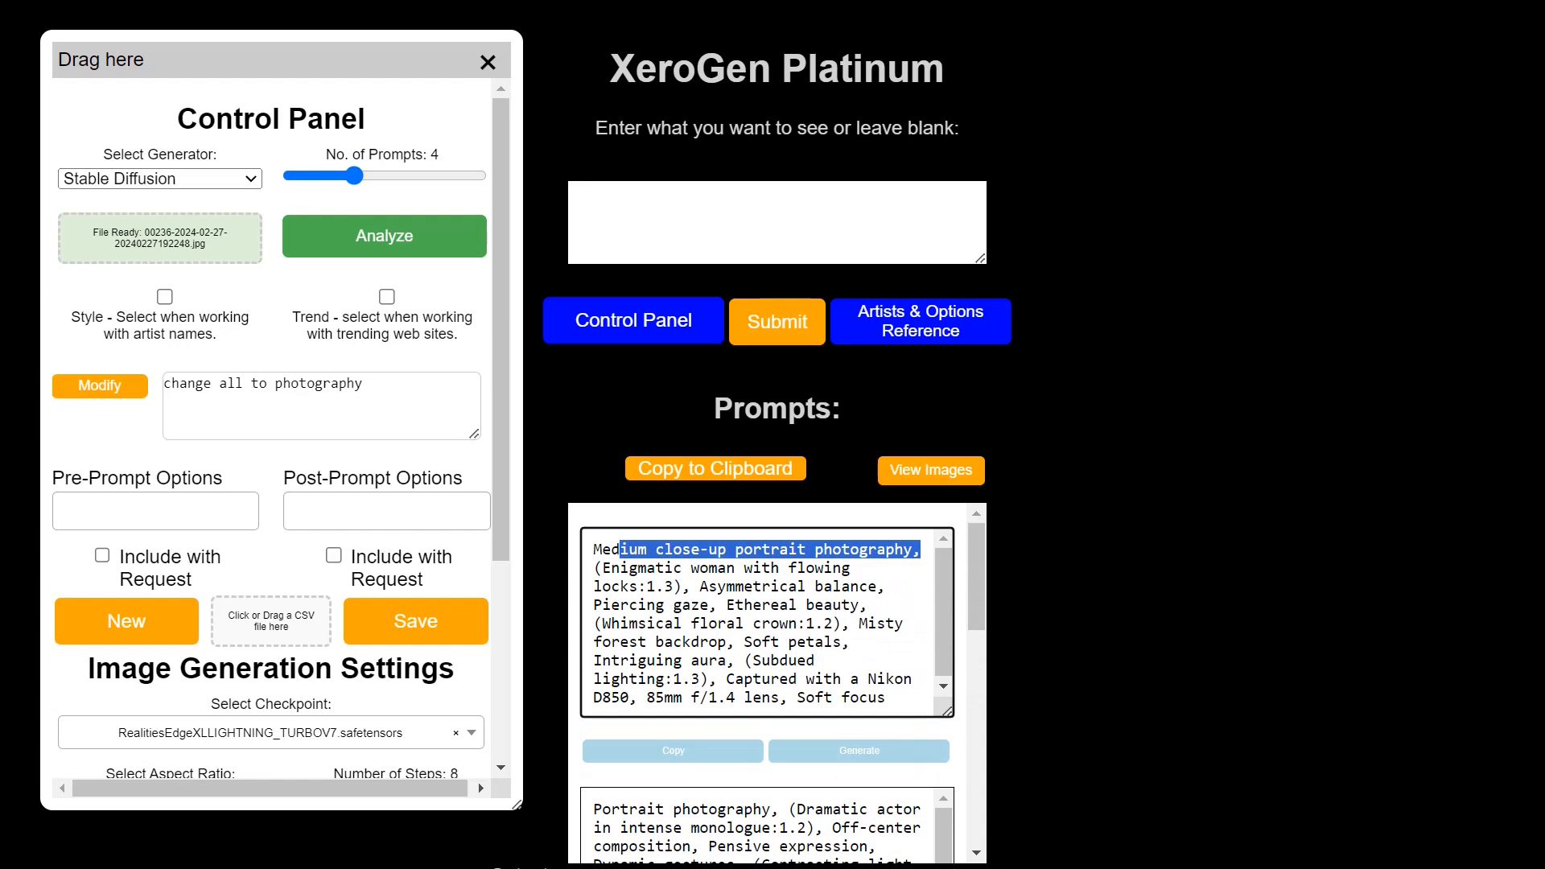
drag(602, 678, 886, 697)
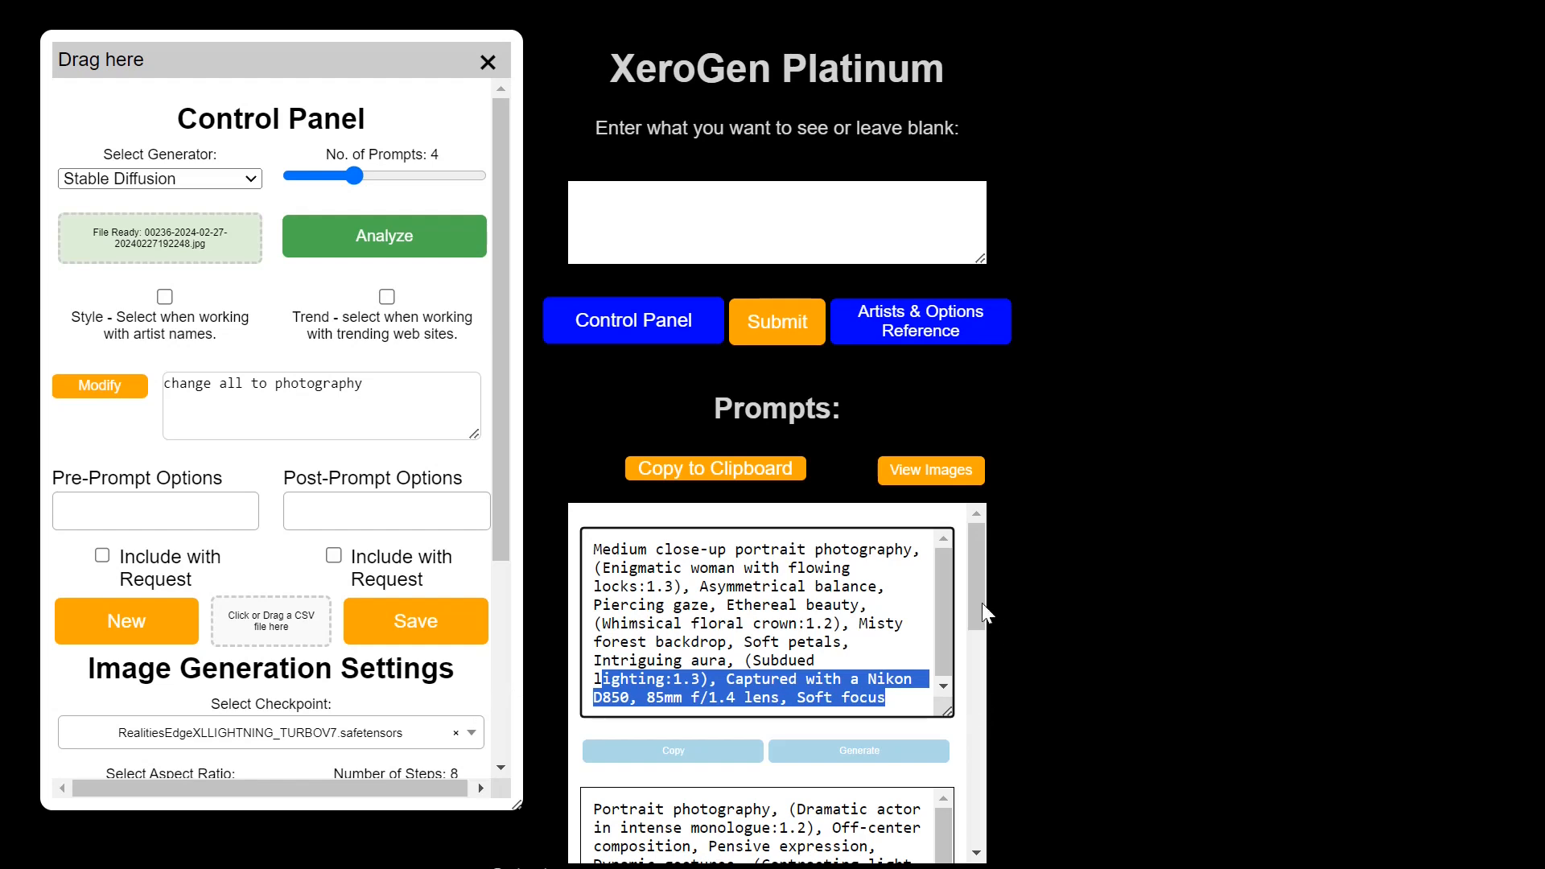
mouse_move(982, 602)
mouse_down()
mouse_move(1008, 752)
mouse_move(992, 582)
mouse_up()
Generate an image from the first modified prompt, view it enlarged and close the enlarged view.
click(874, 757)
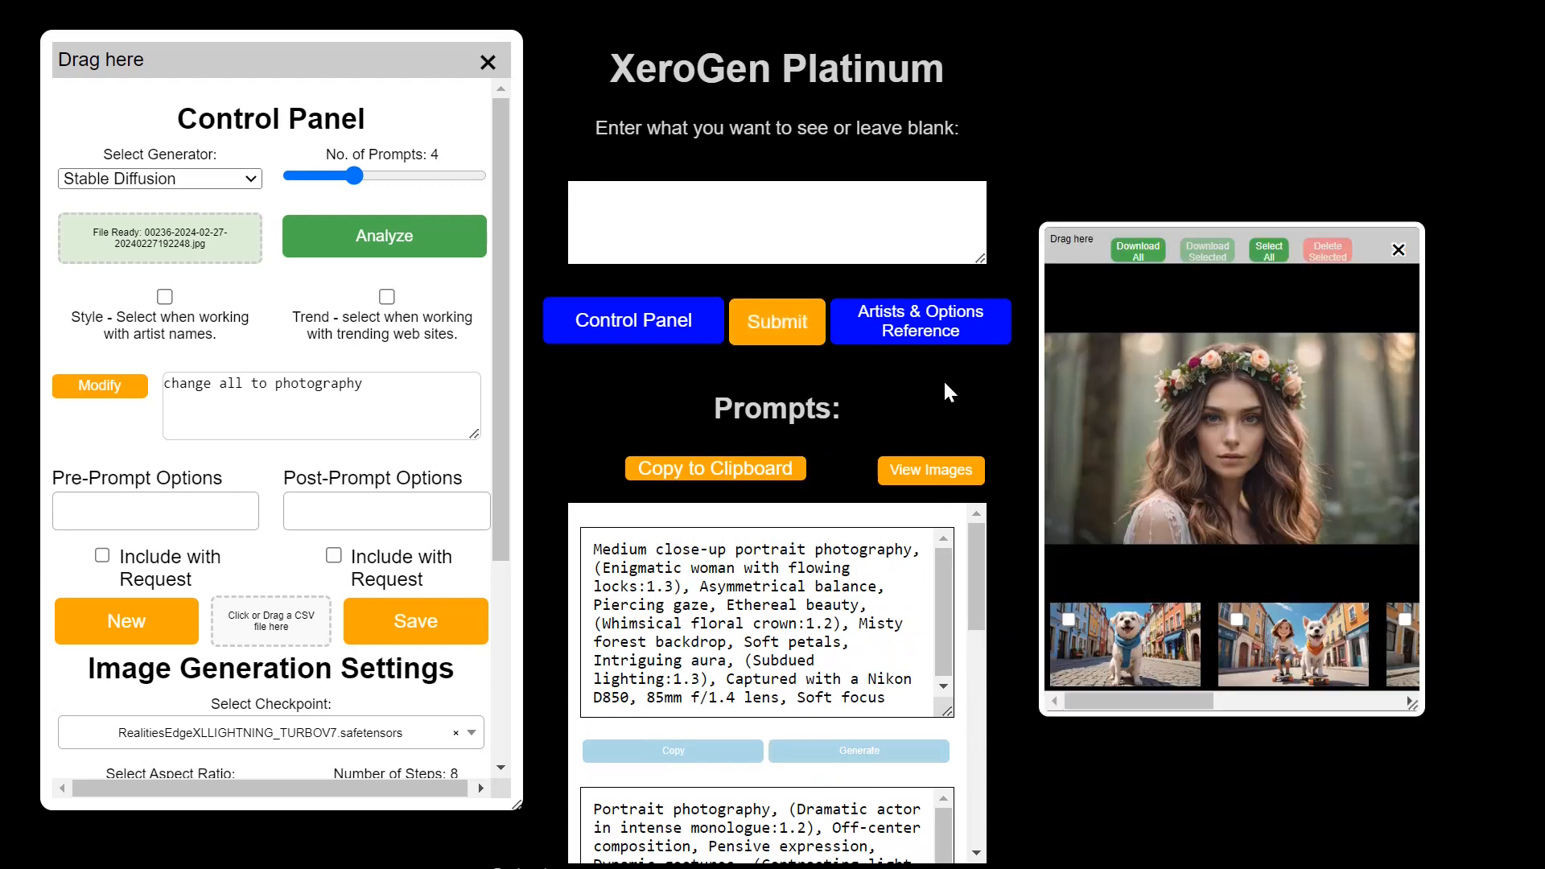
click(1216, 423)
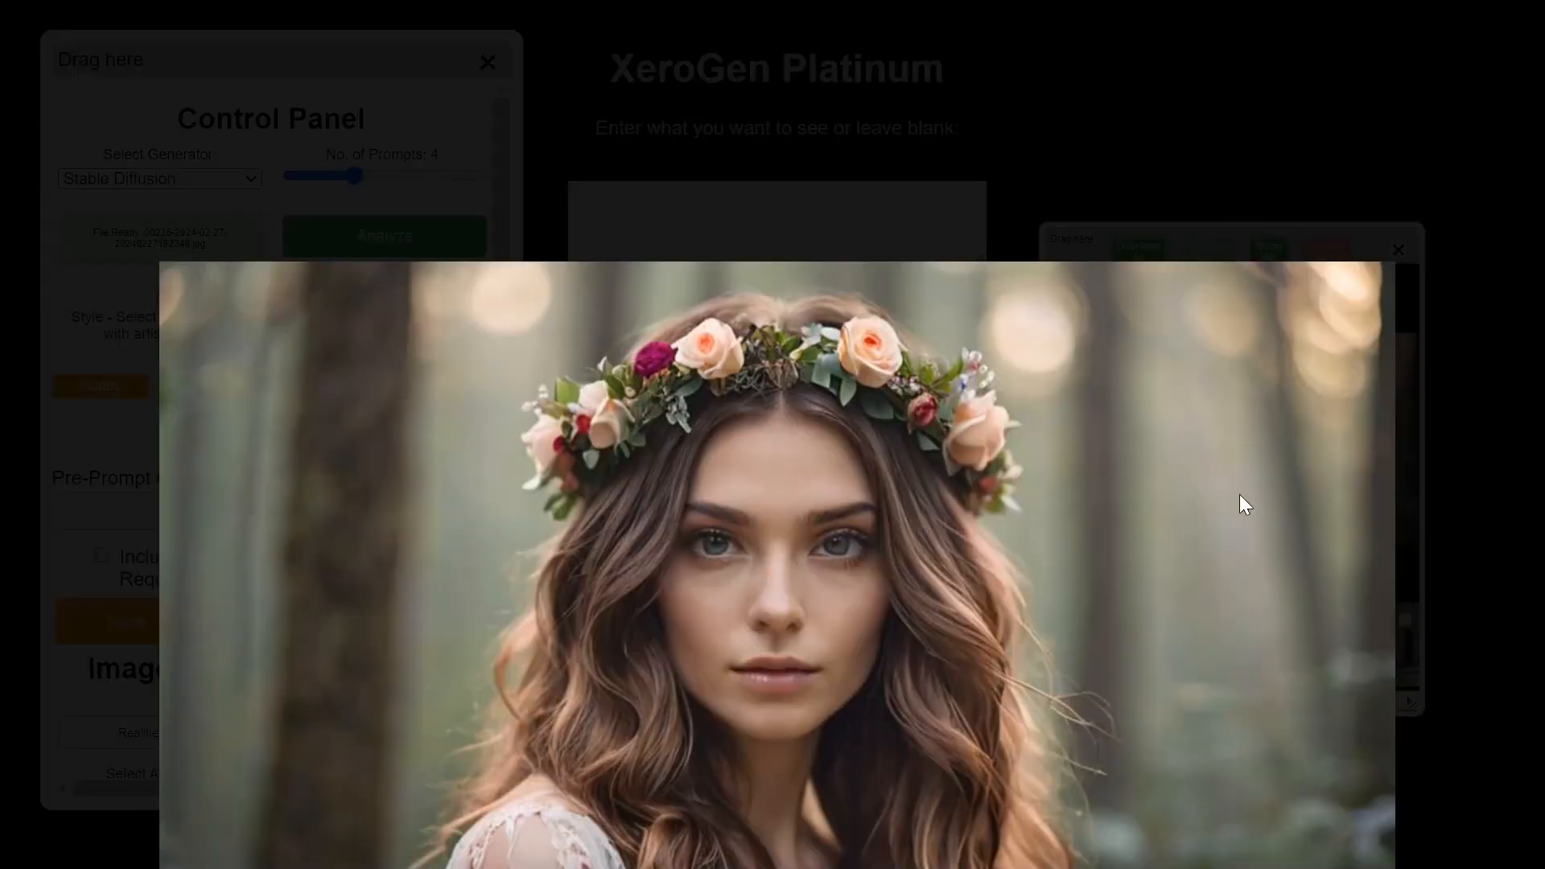
scroll(998, 491, down, 2)
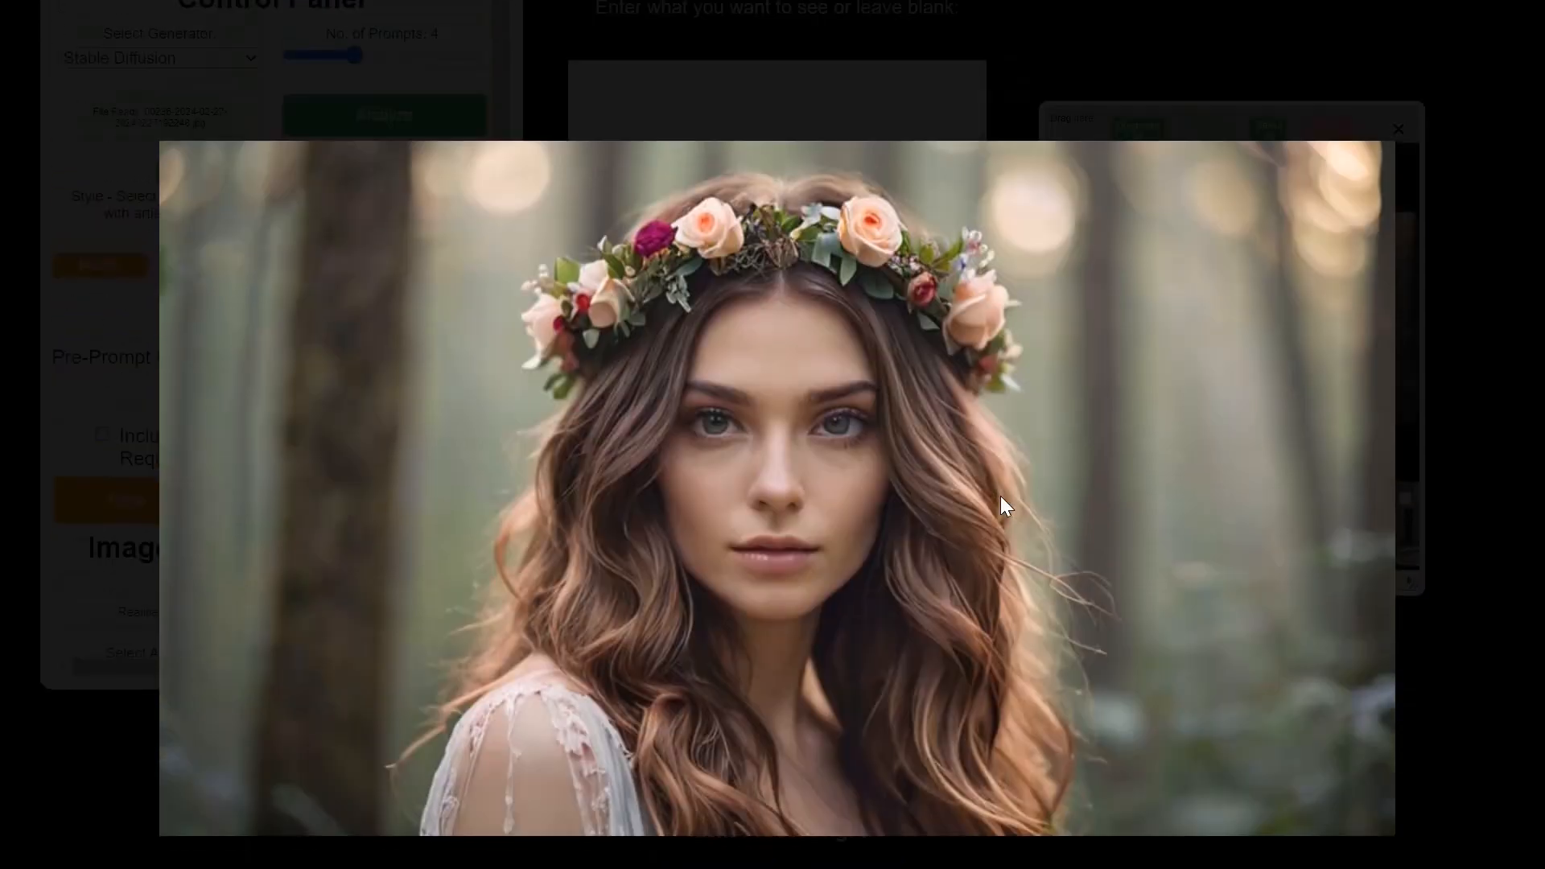
click(1414, 327)
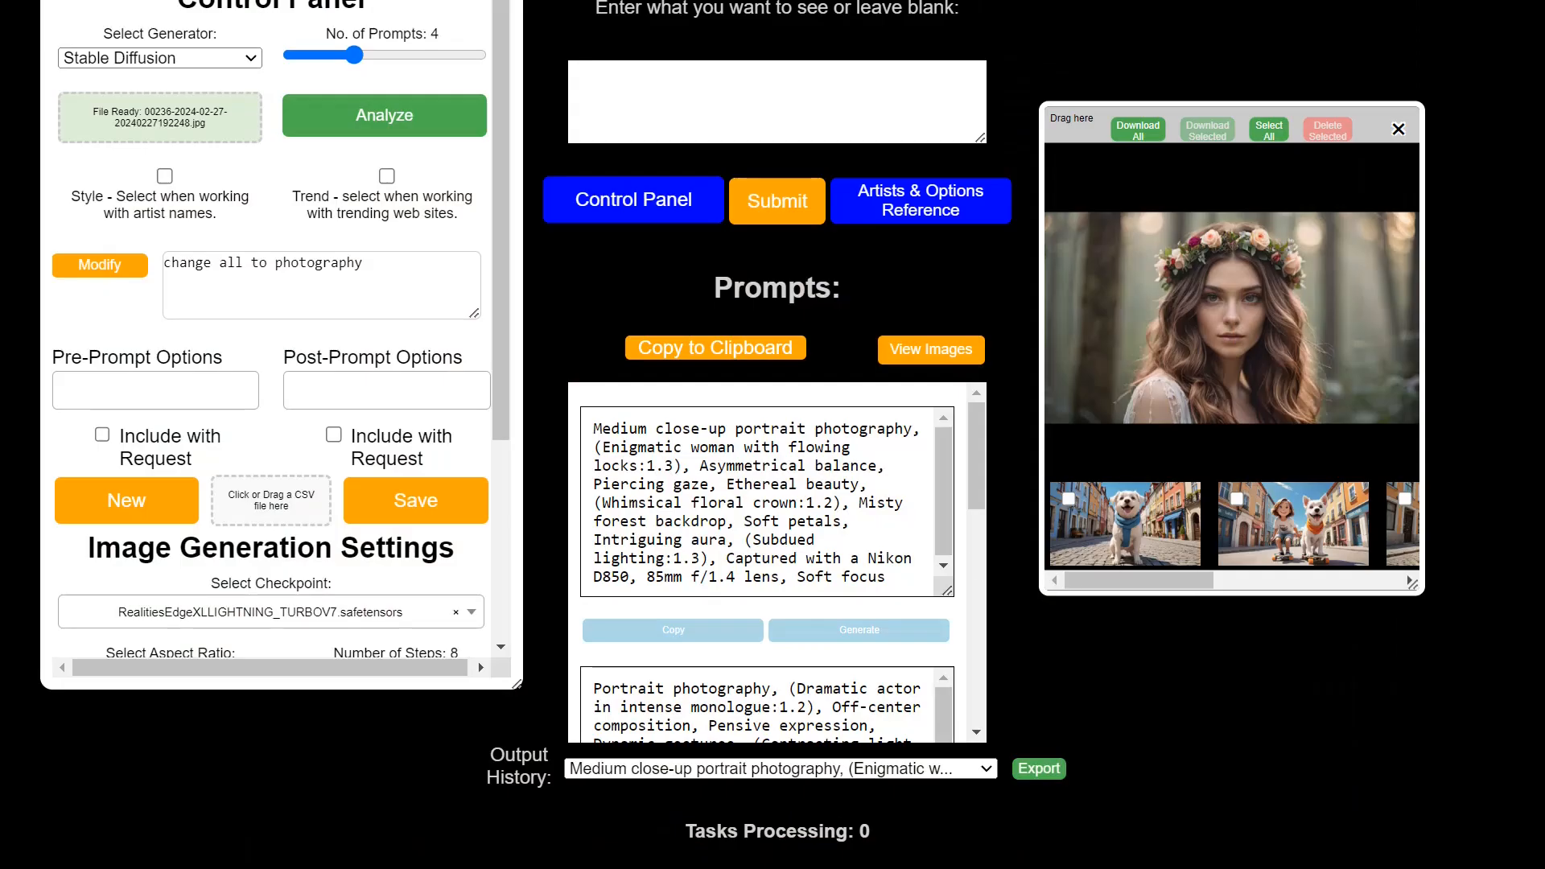
scroll(1184, 485, up, 2)
Modify the prompts with the request "remove 3 details from each" and look through the shortened prompts.
drag(382, 391, 121, 397)
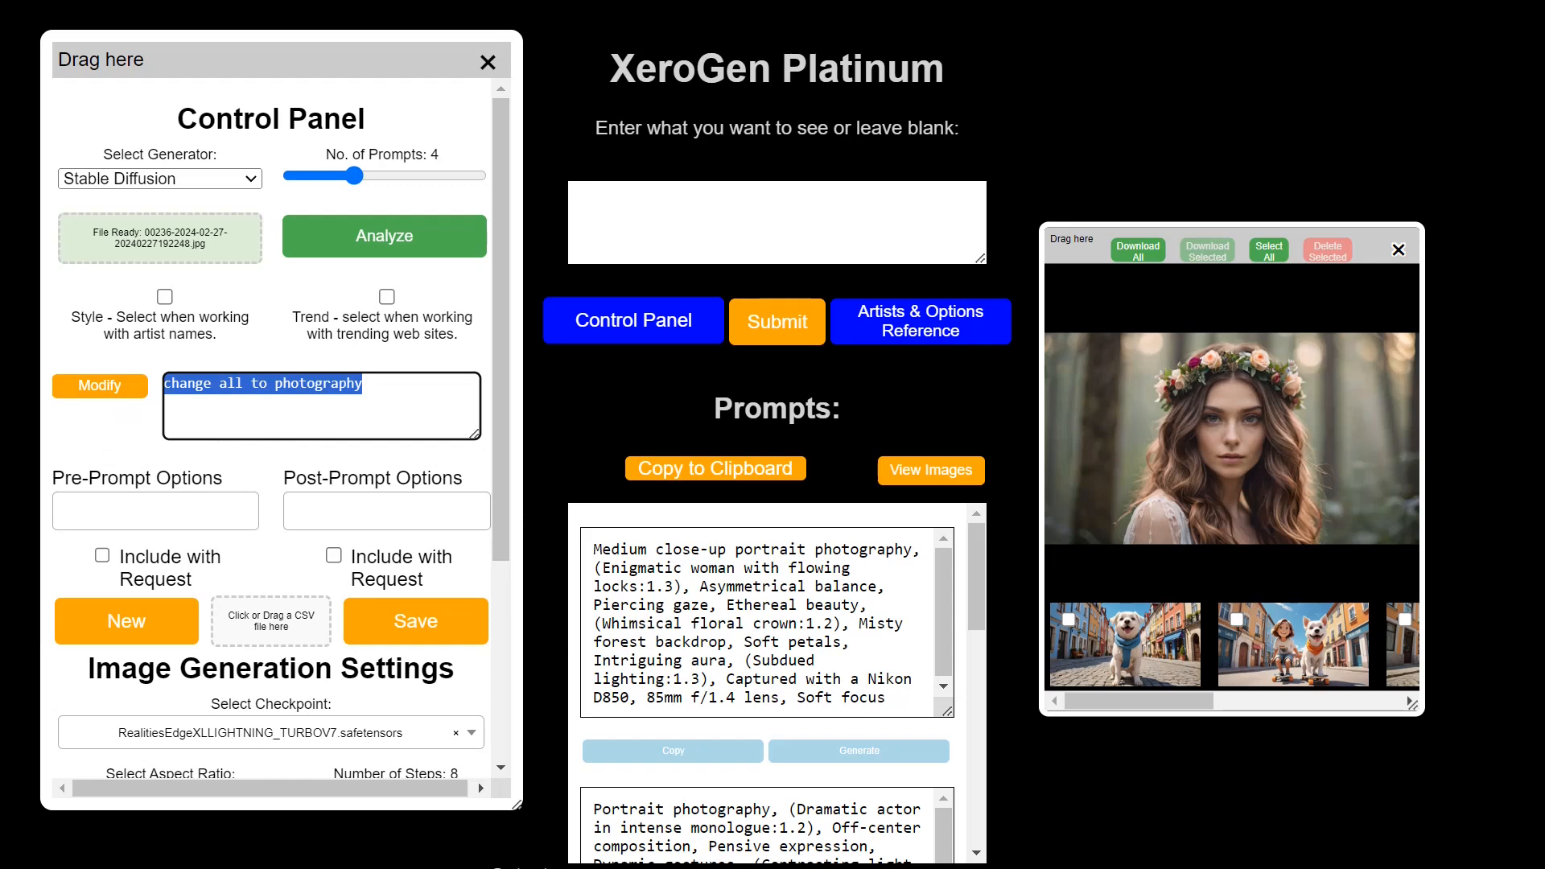
key(BackSpace)
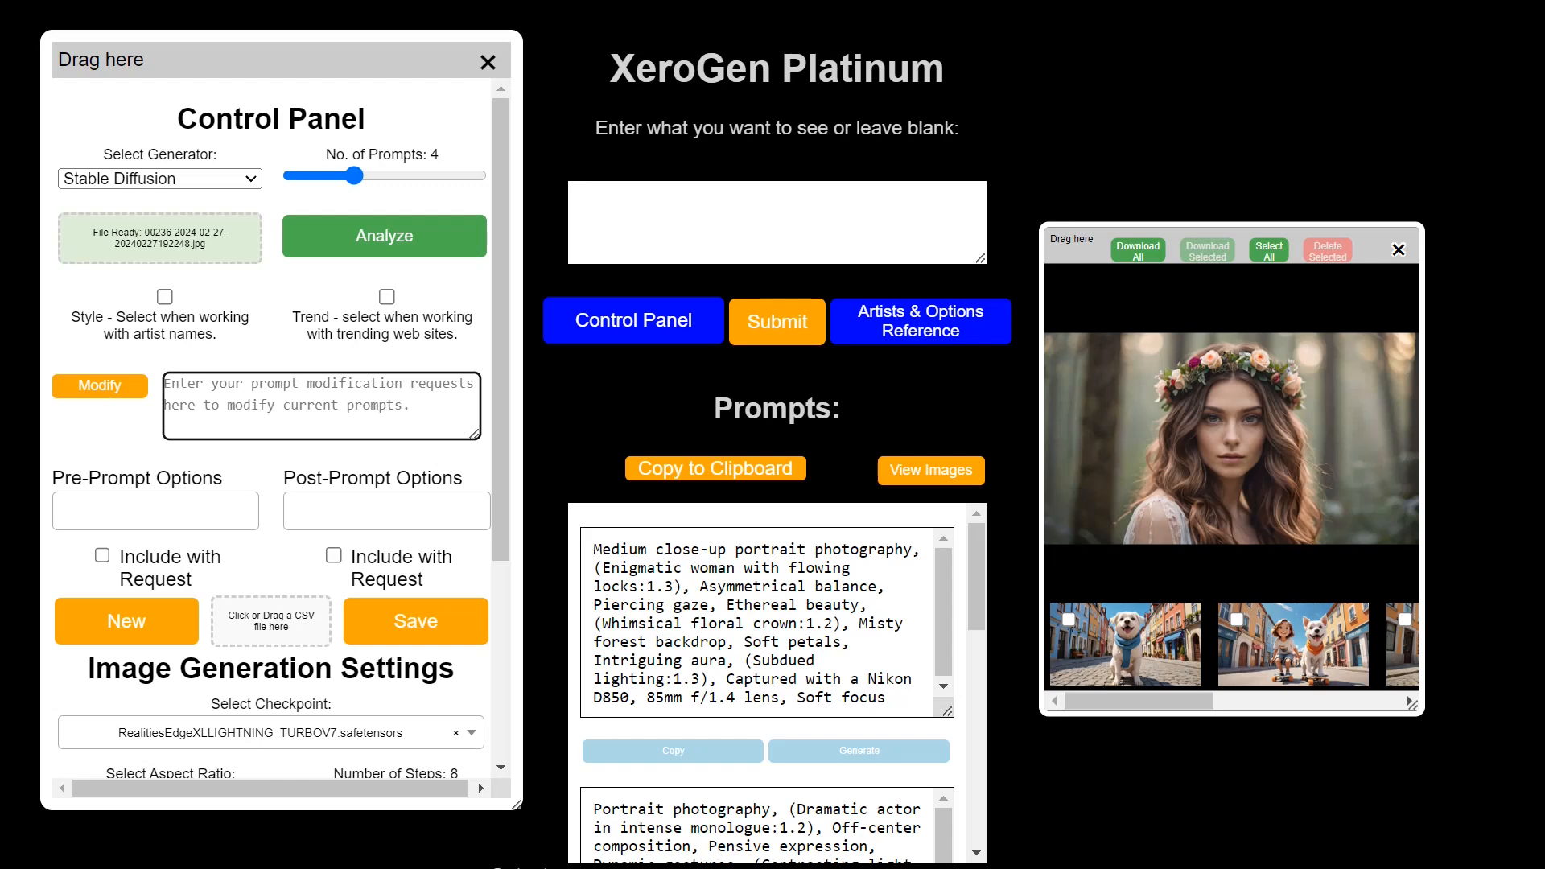
text(remove 3 )
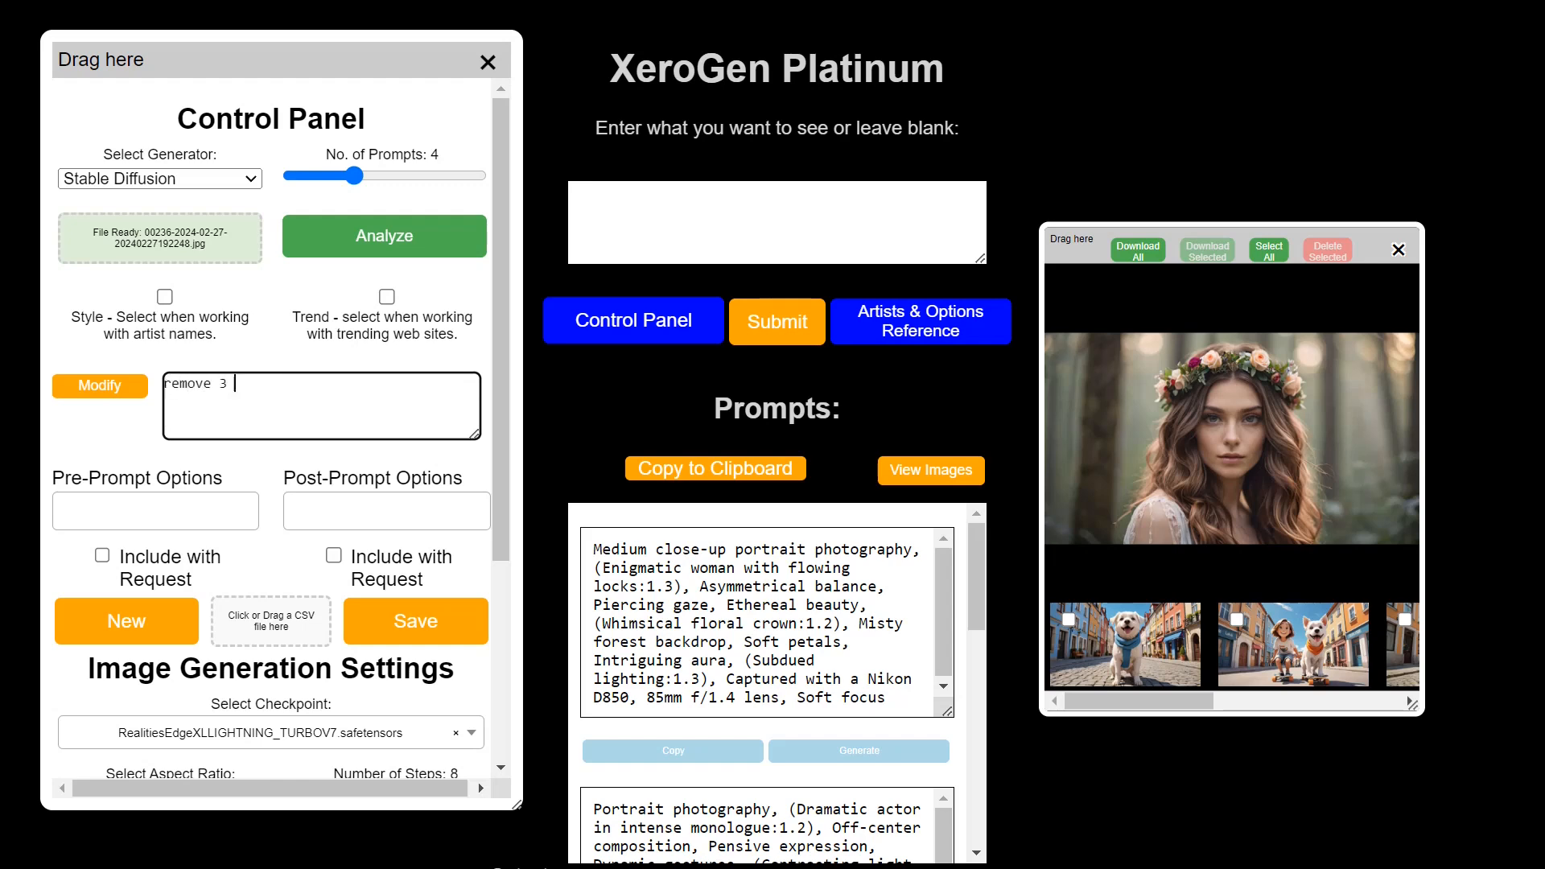
text(details from each)
click(95, 388)
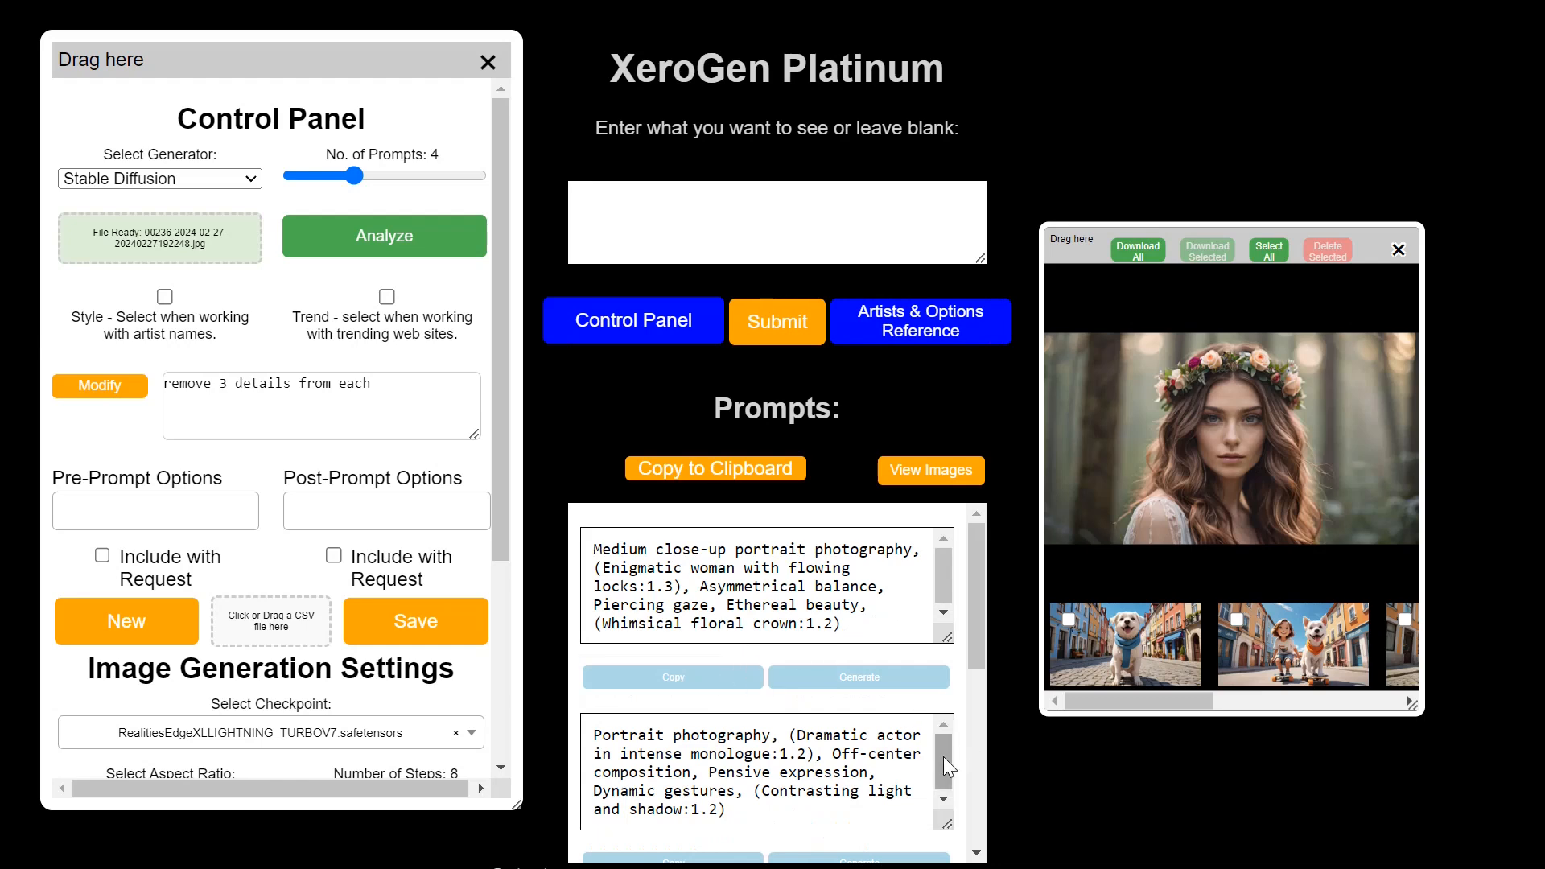
scroll(968, 747, down, 5)
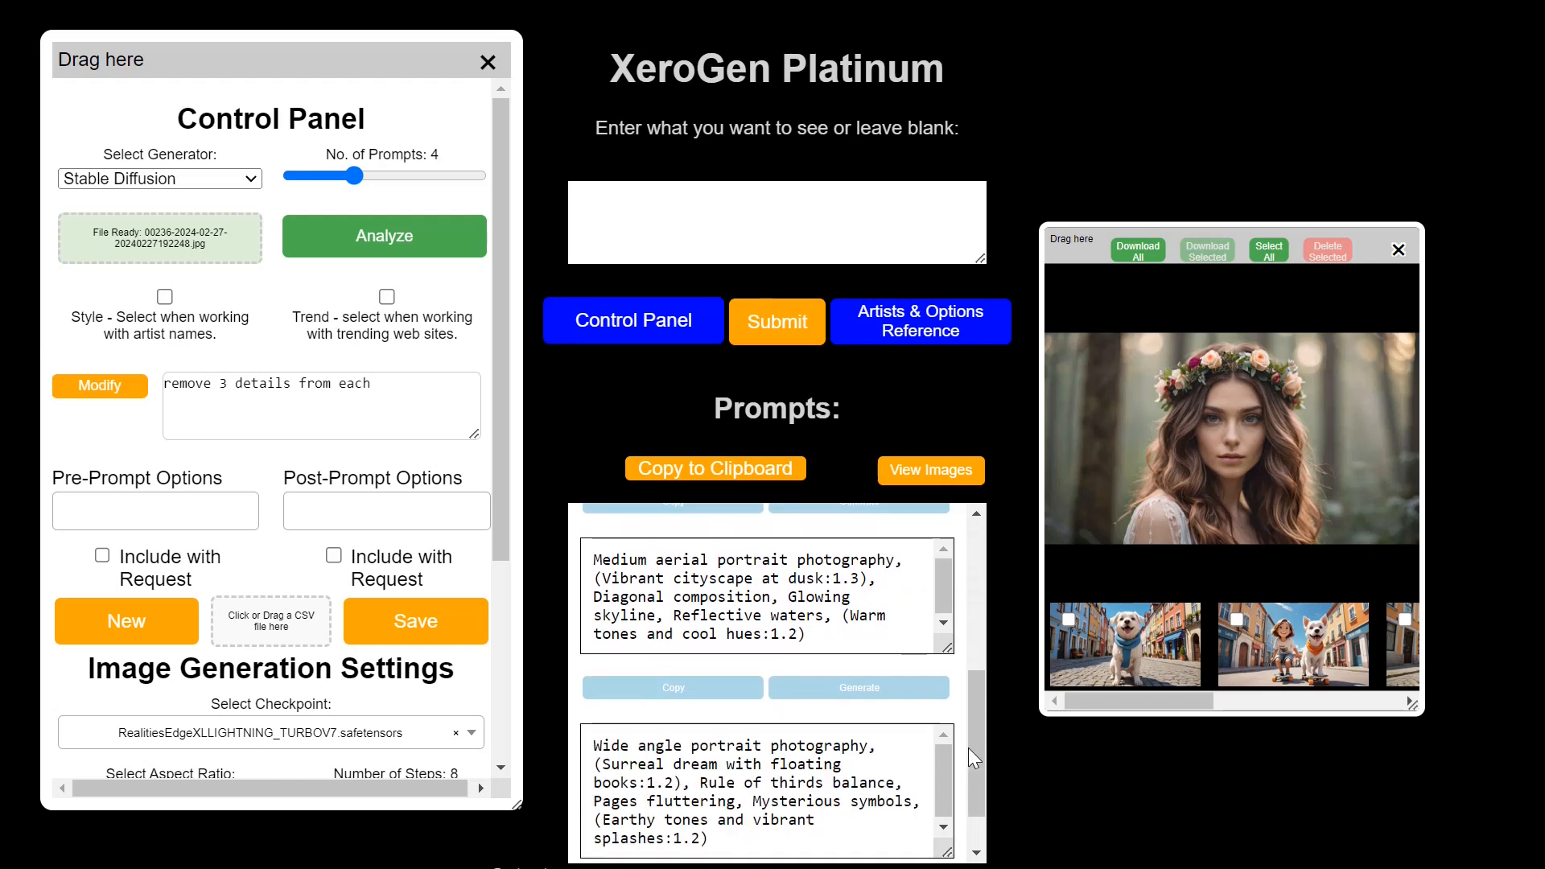
scroll(970, 750, up, 5)
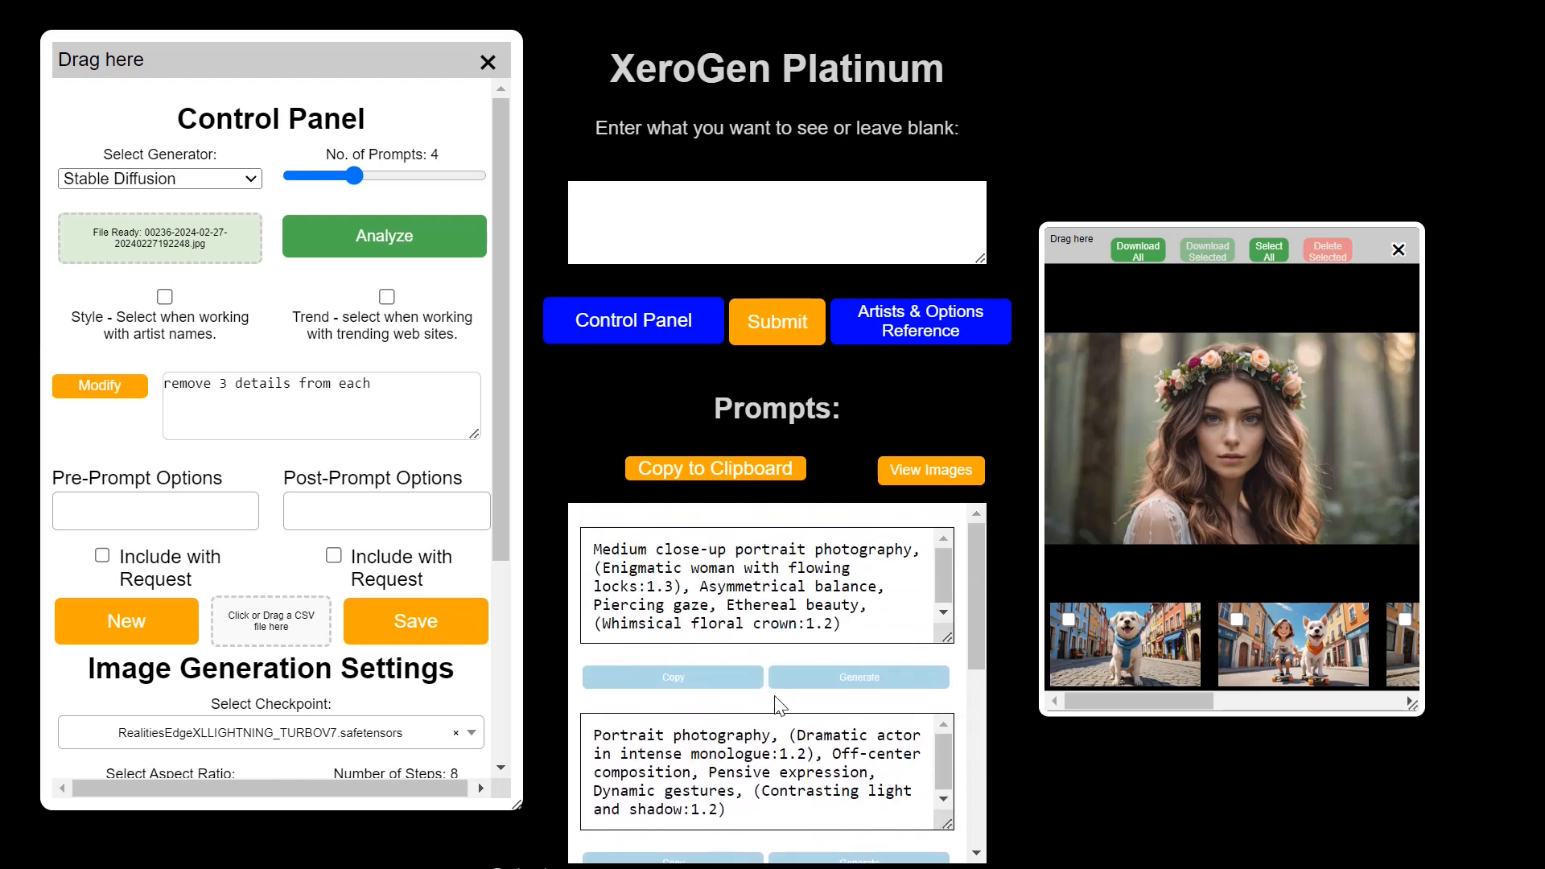
Replace the modification request with "add 3 more creative details to each" and apply it to the prompts.
click(371, 383)
key(ctrl+a)
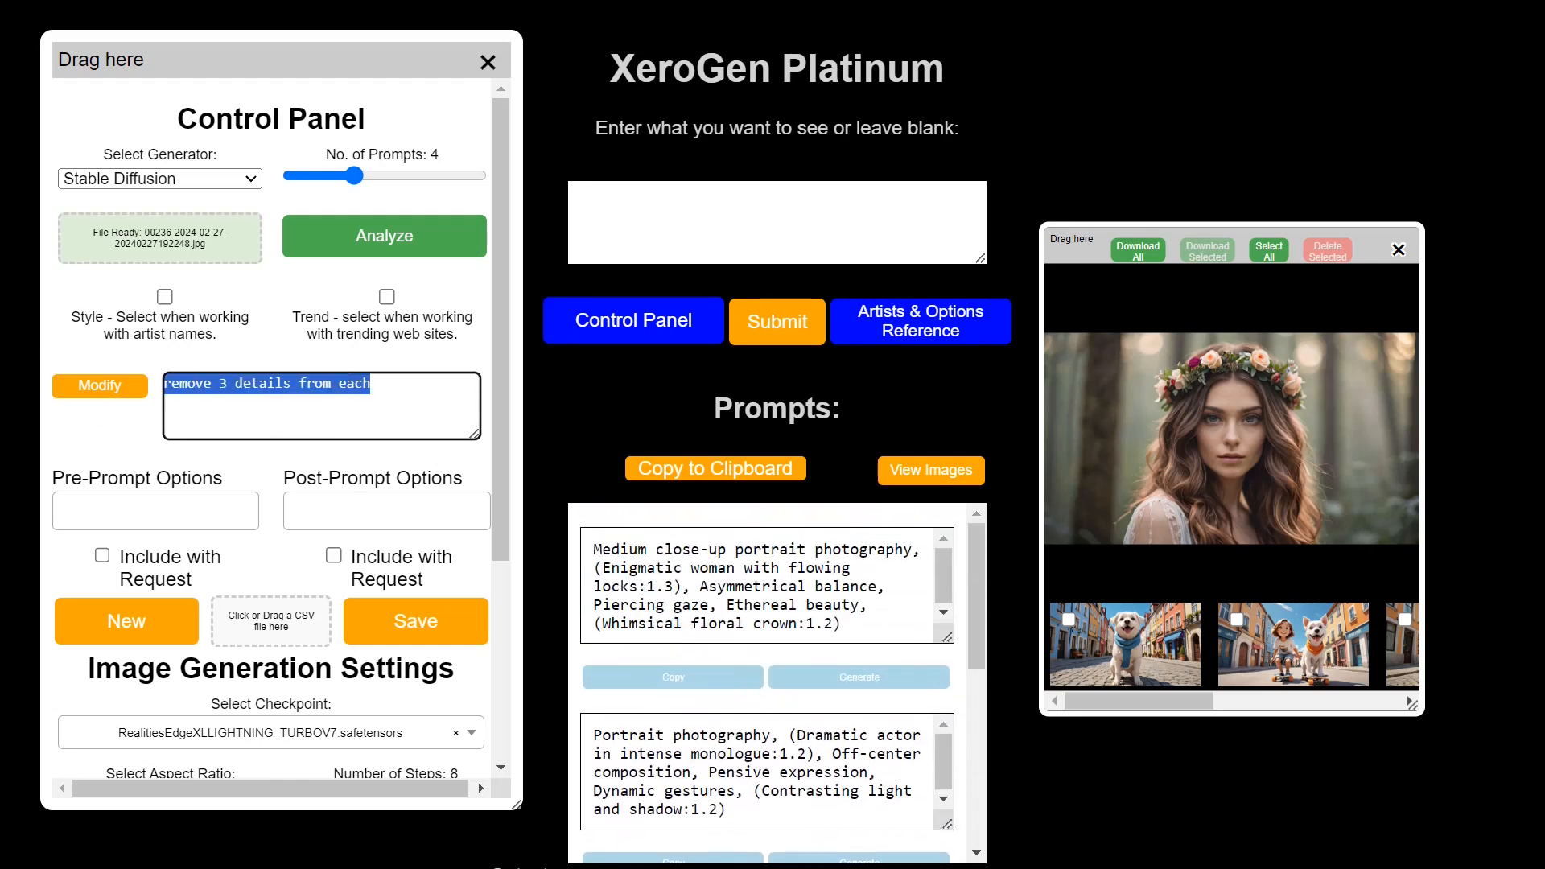
text(add )
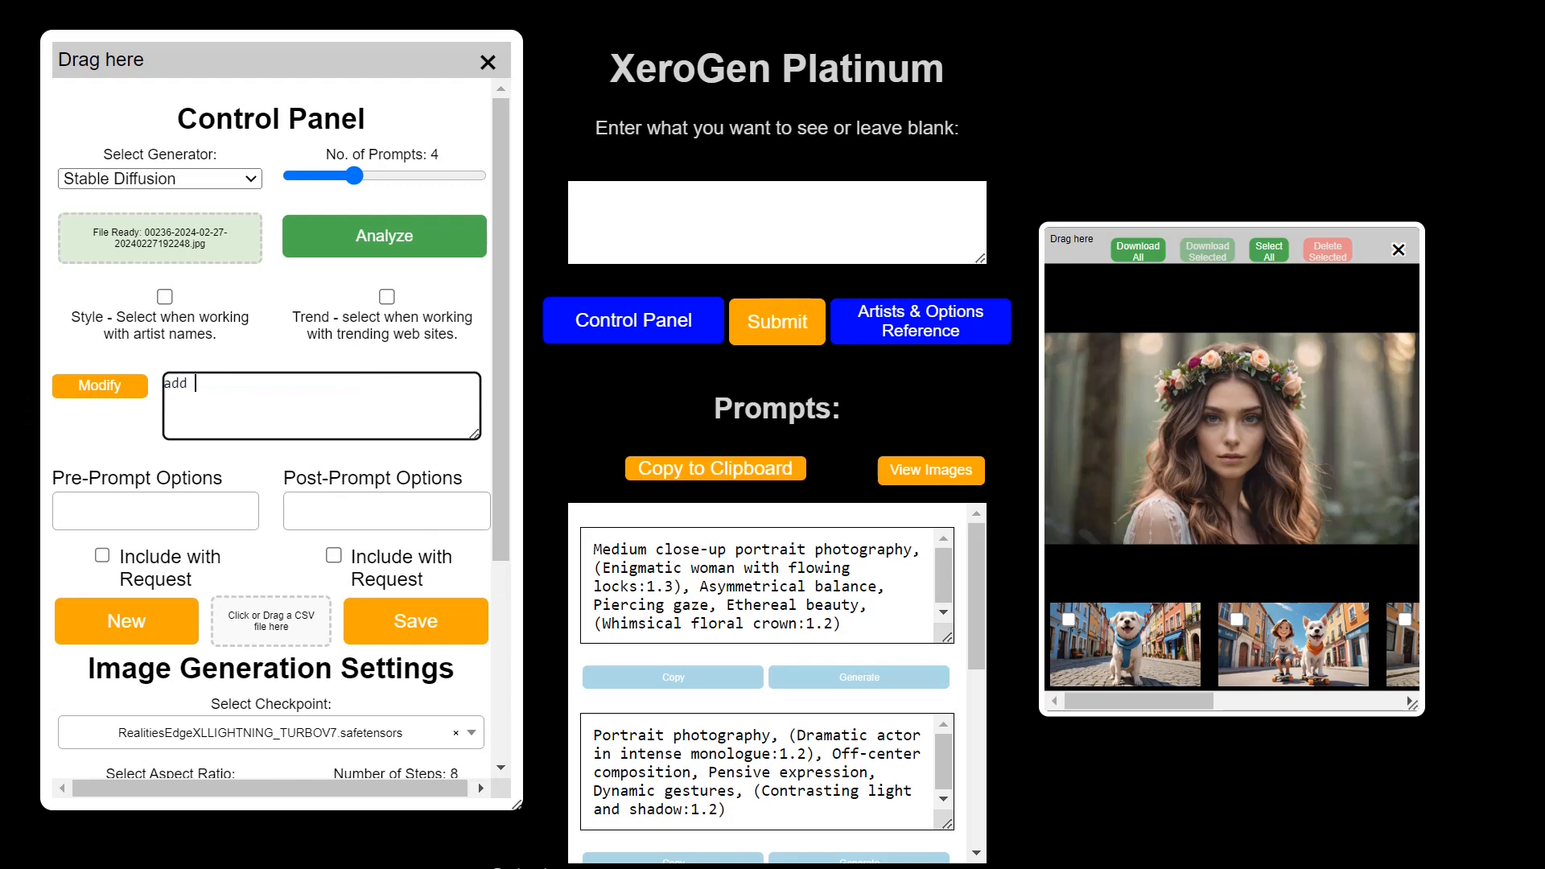
text(3 more creative details )
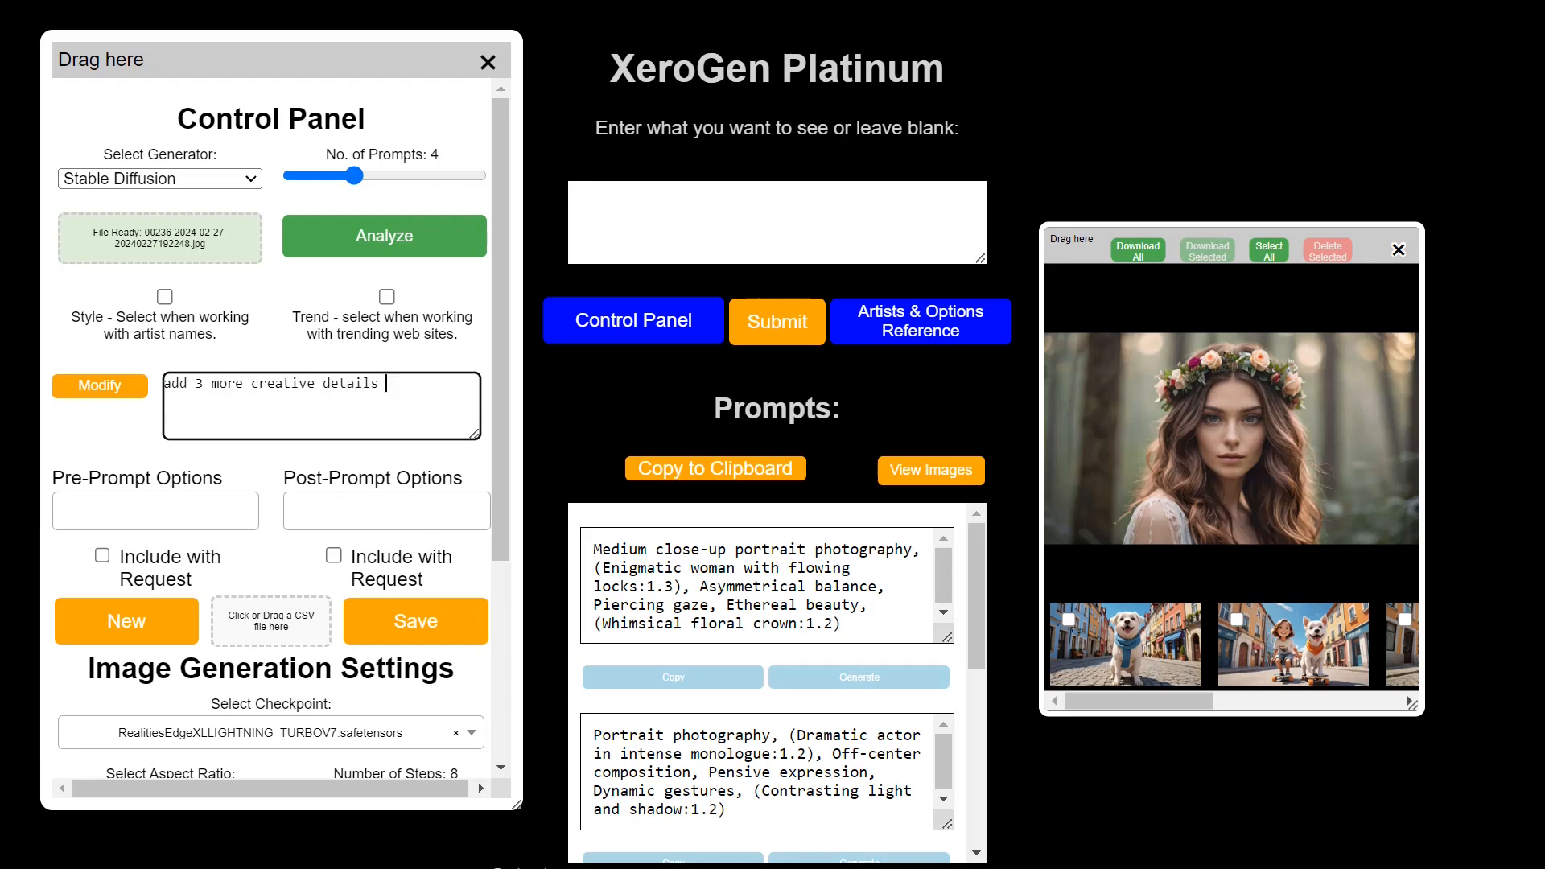
text(to each)
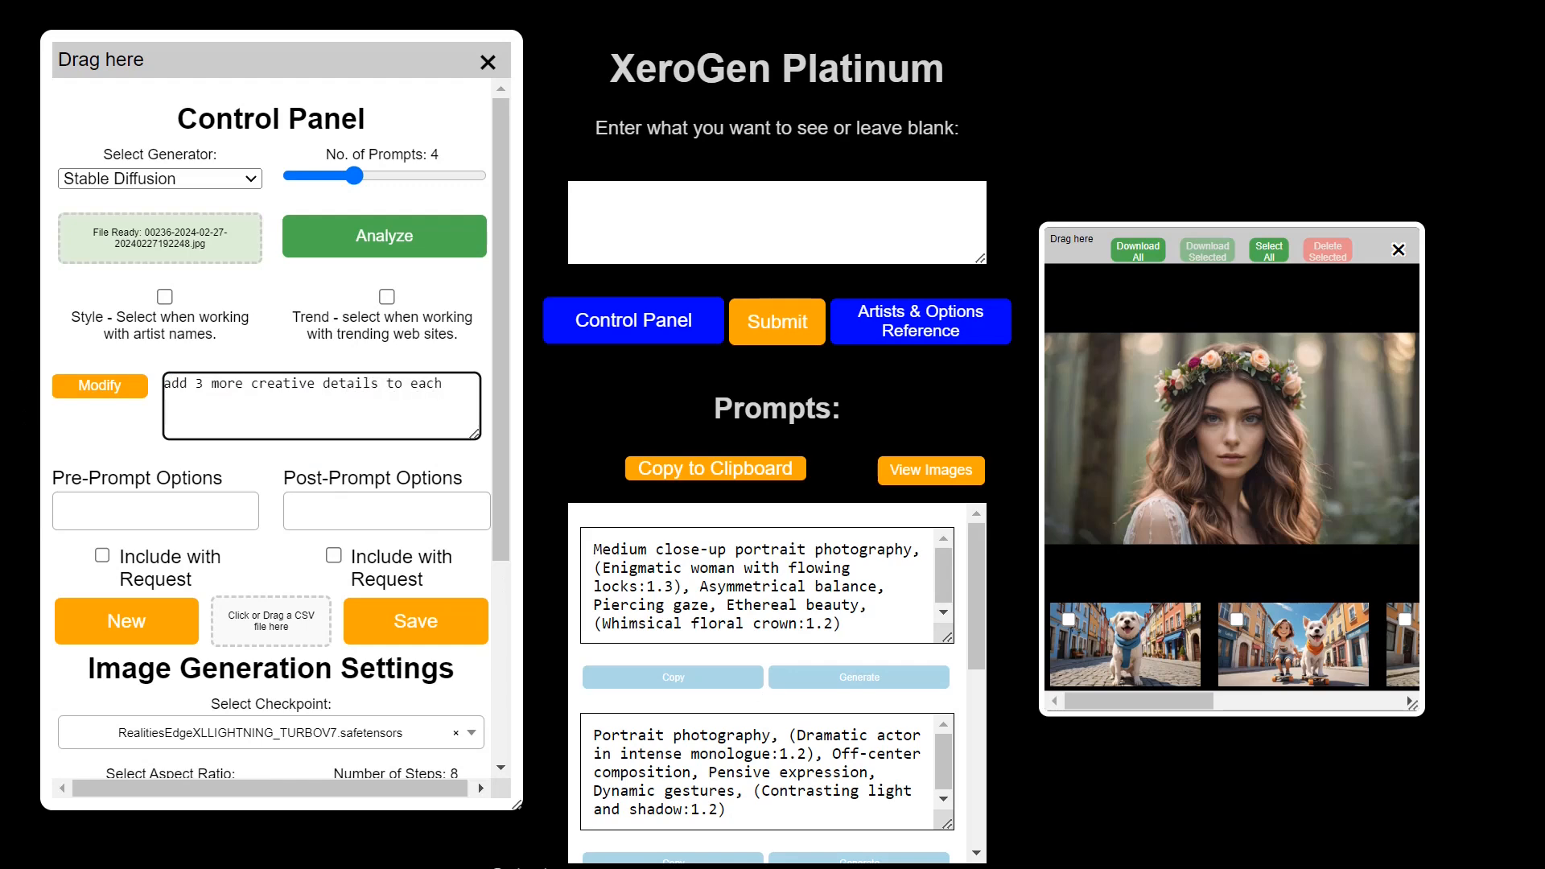
click(84, 392)
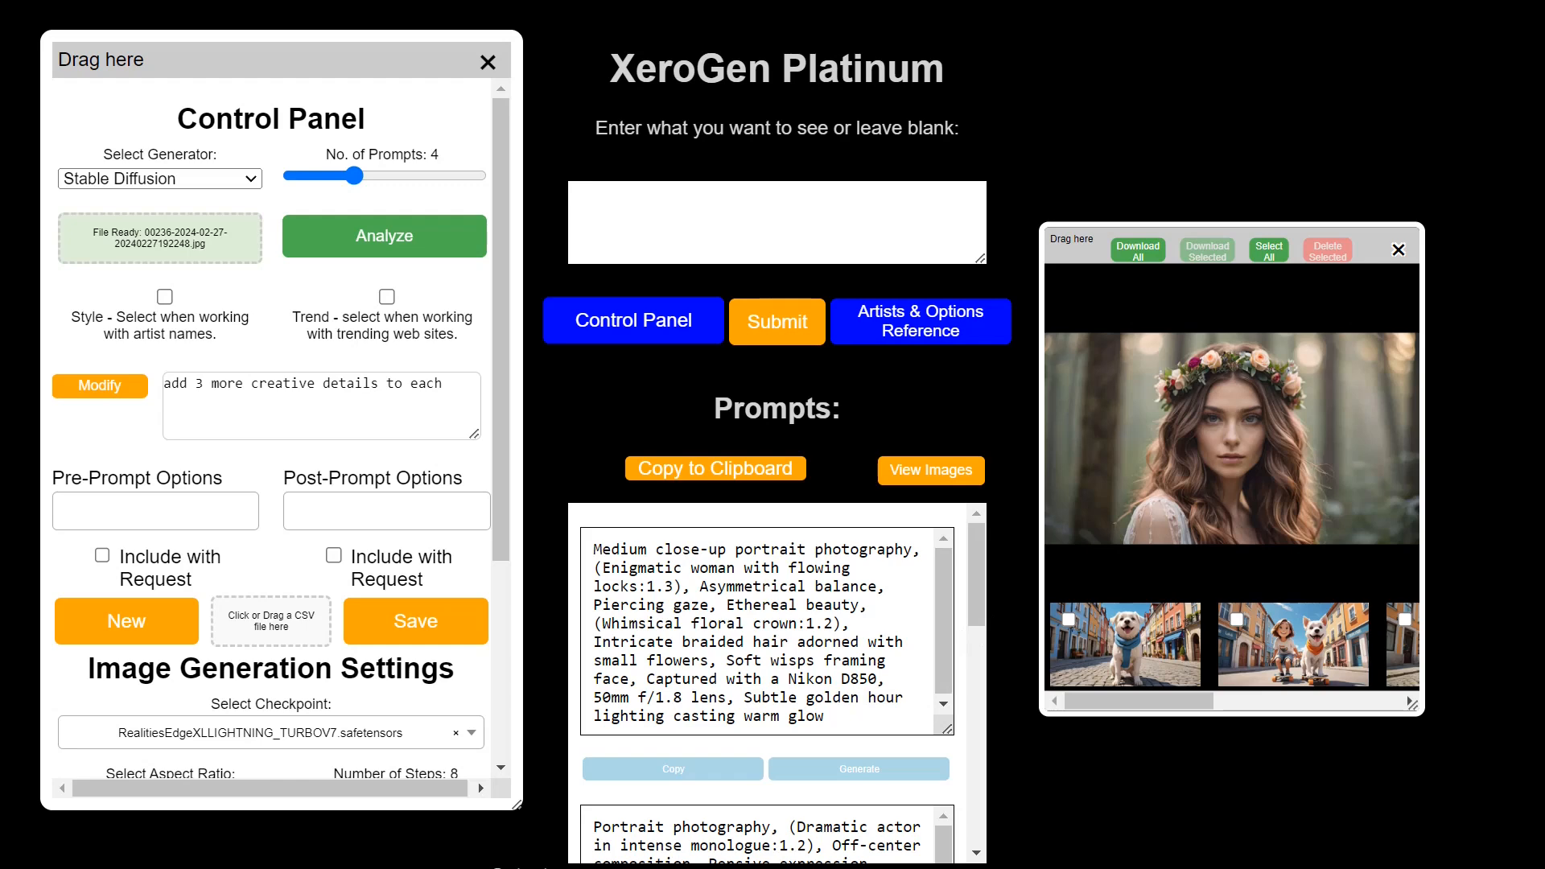
Generate an image from the first expanded prompt and browse along the thumbnails in the image viewer.
click(859, 769)
click(1332, 702)
click(1325, 701)
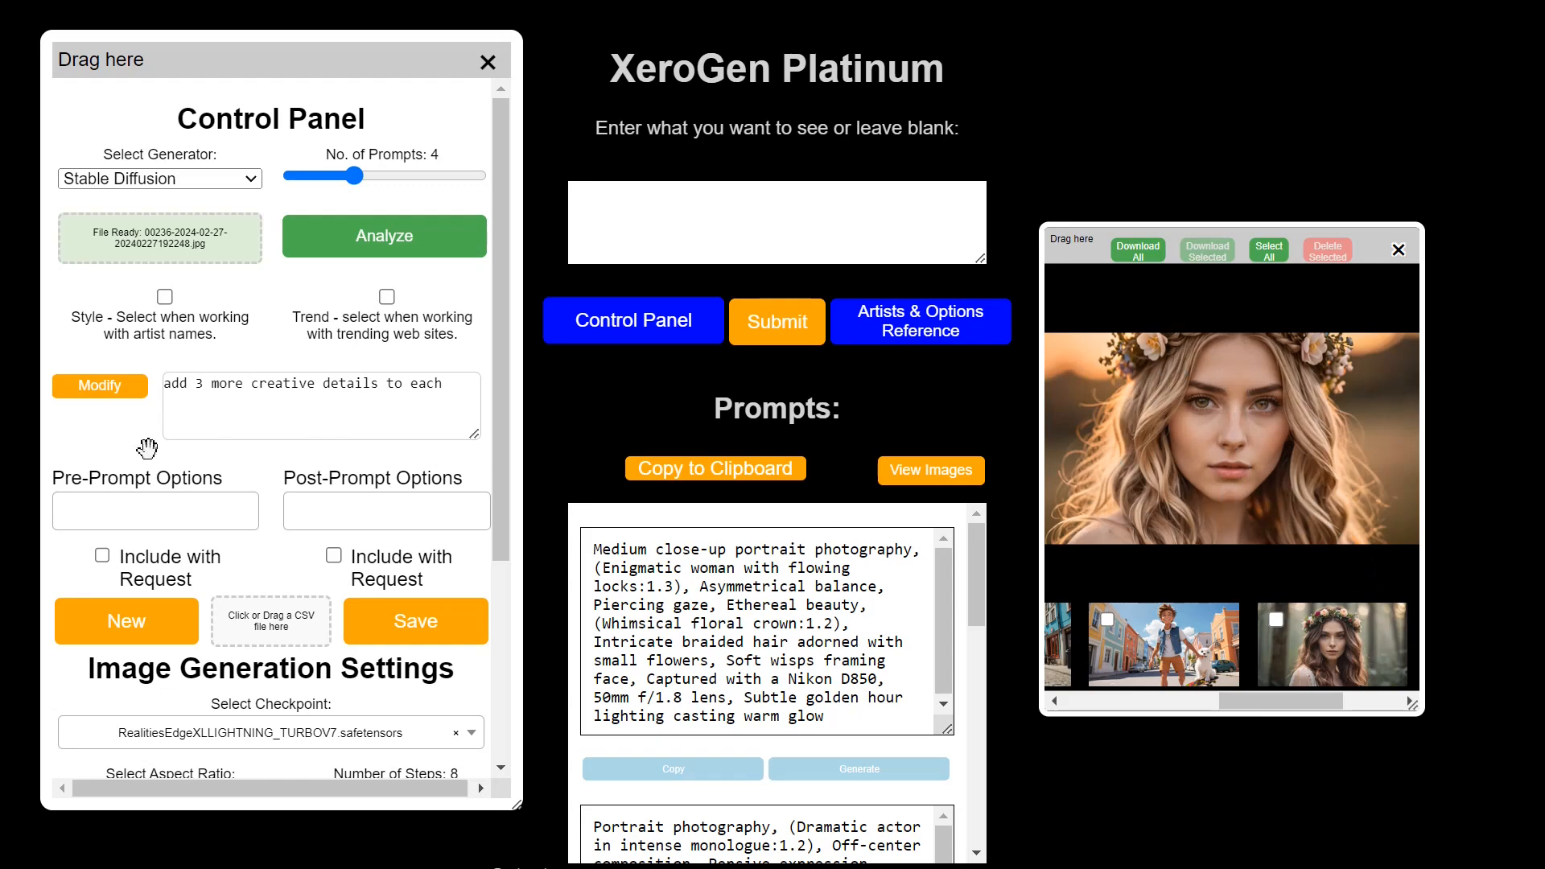
Clear the request from the prompt modification text box.
triple_click(322, 383)
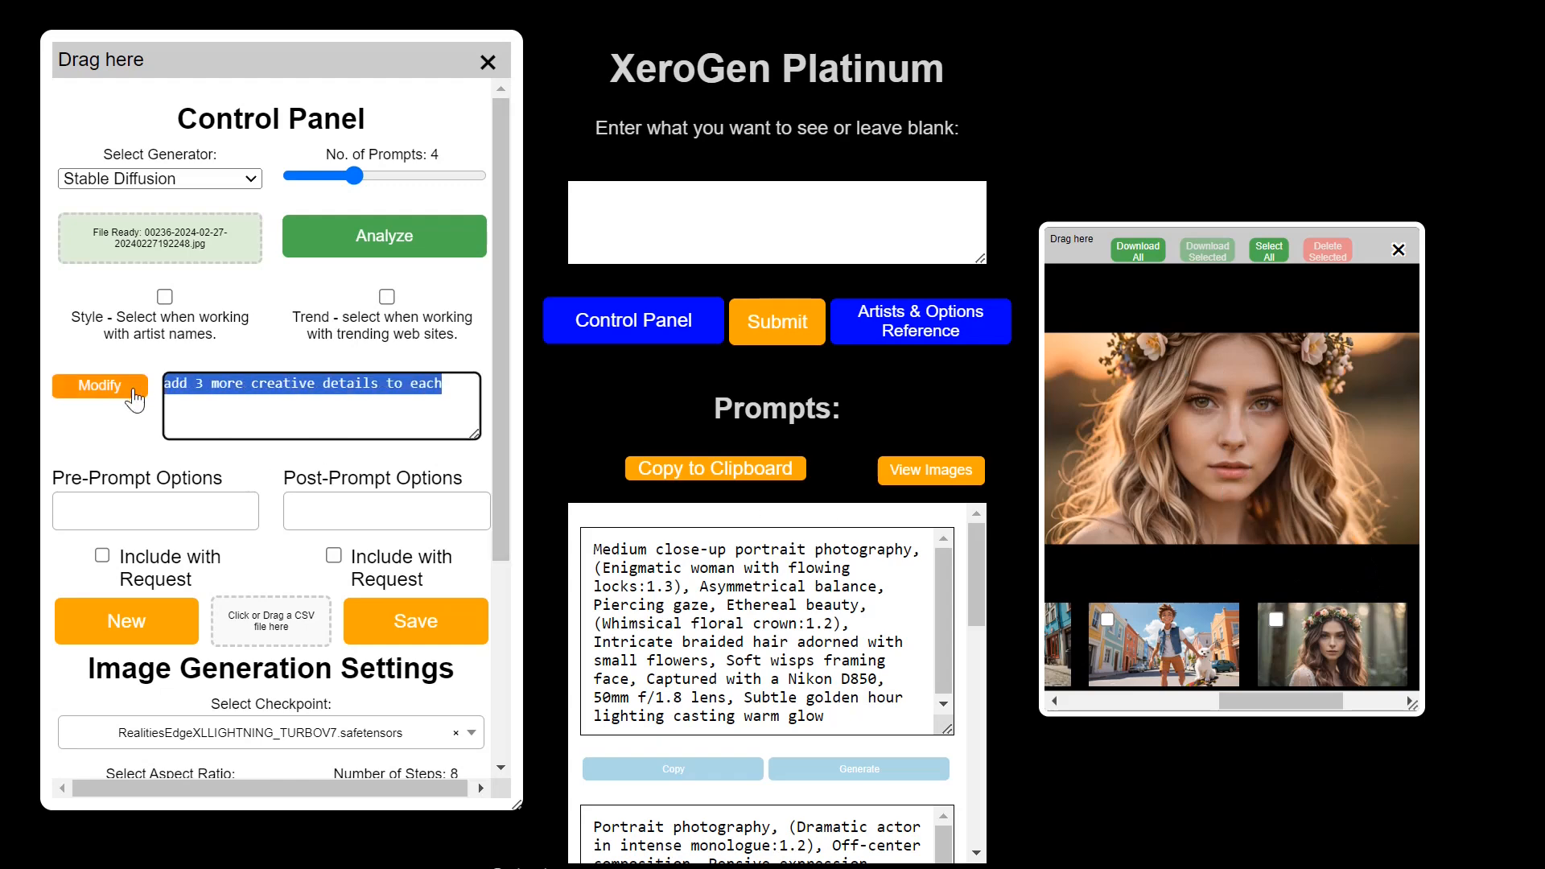
key(BackSpace)
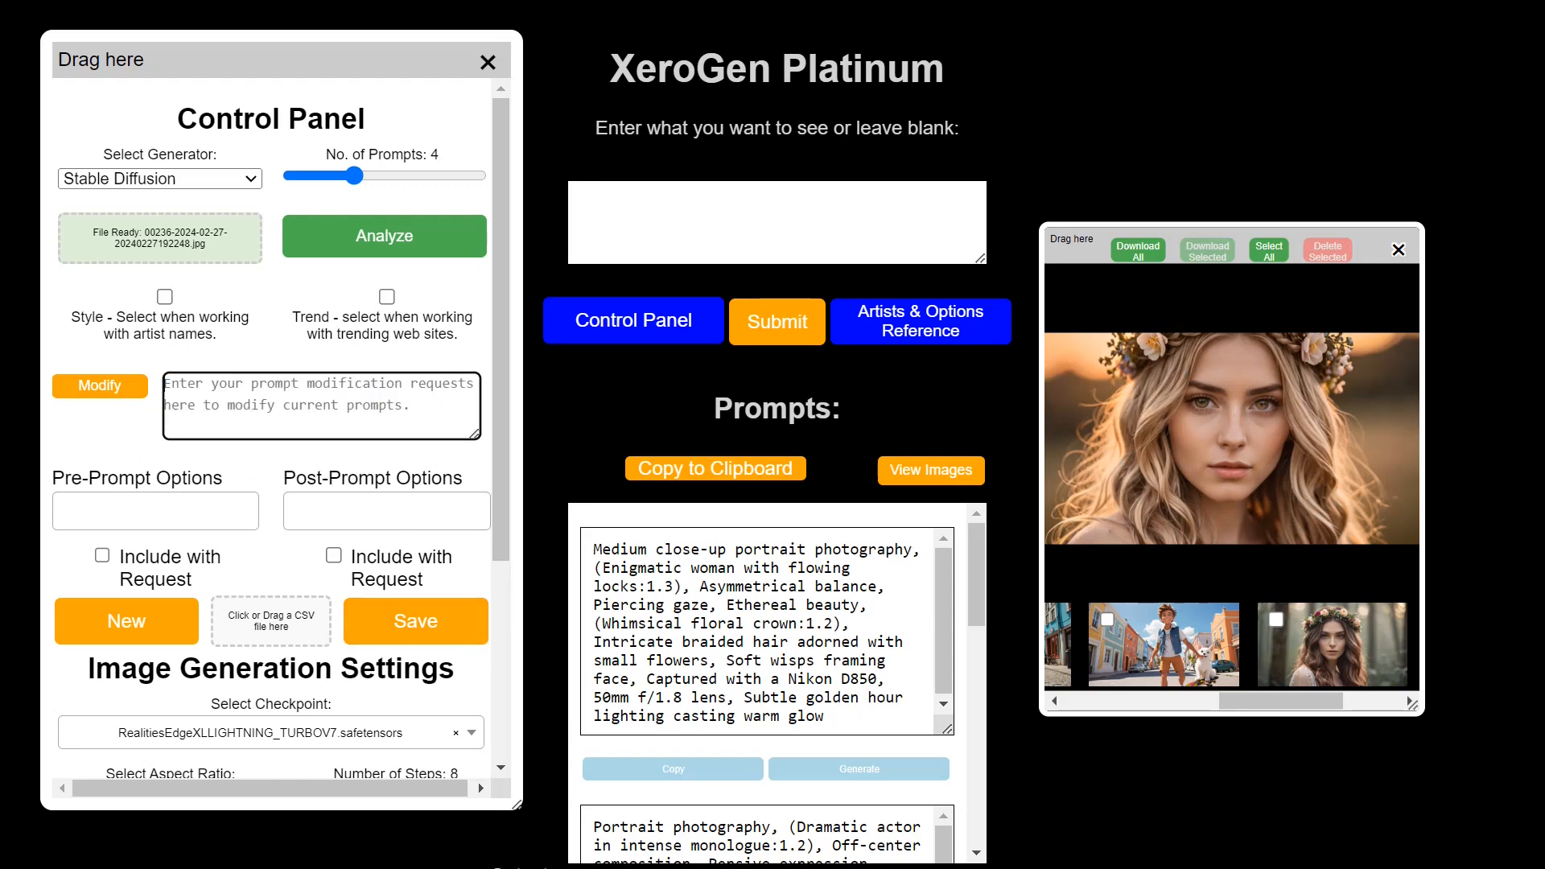
mouse_move(983, 586)
mouse_down()
mouse_move(995, 723)
mouse_move(981, 553)
mouse_move(977, 602)
mouse_move(971, 575)
mouse_up()
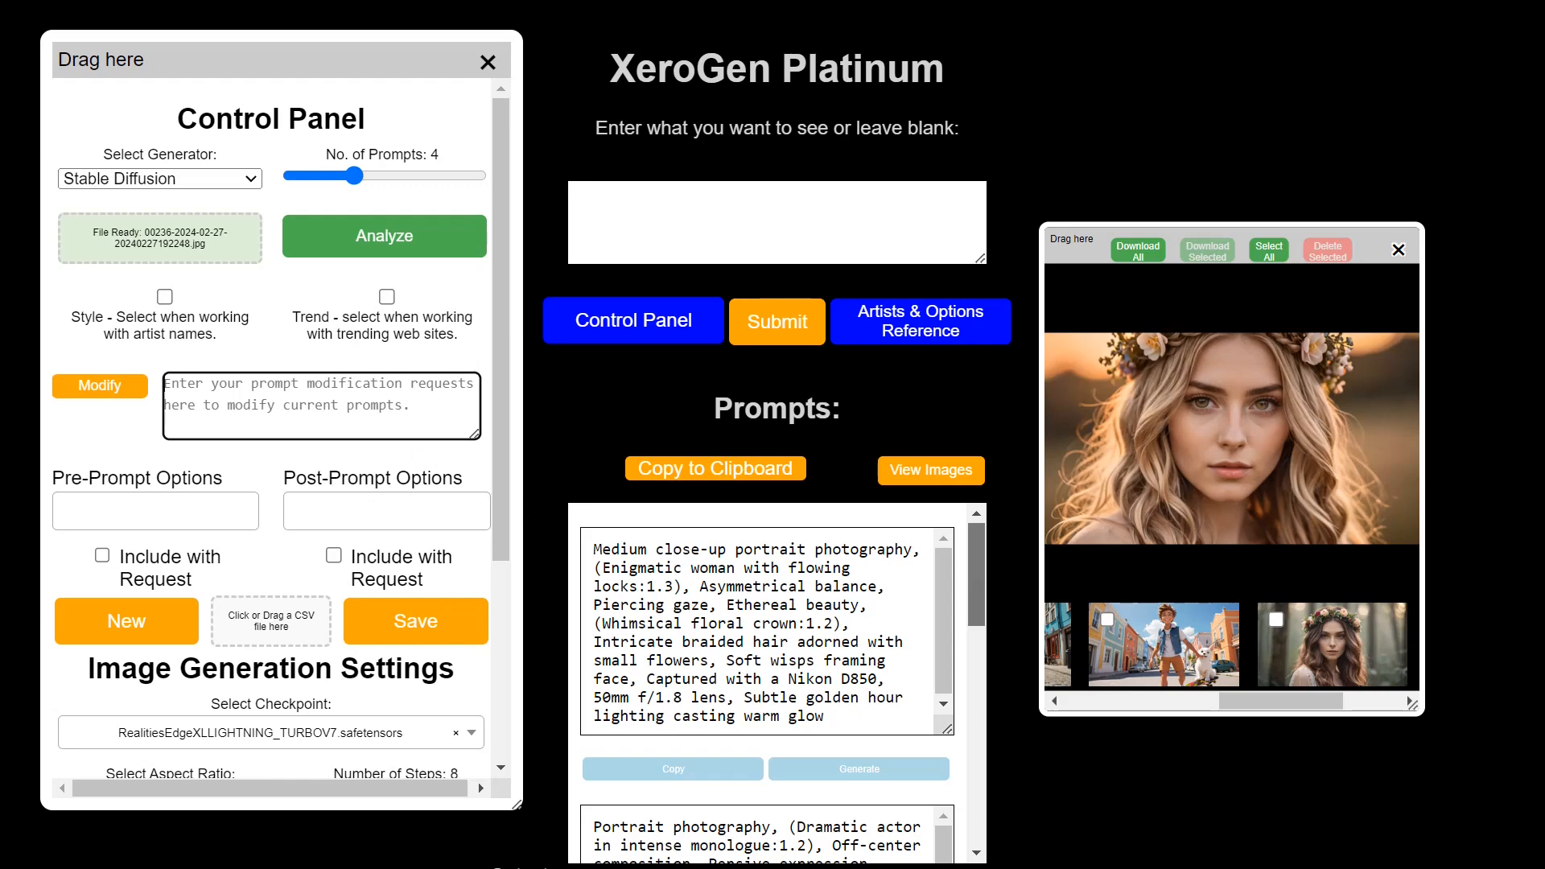
click(114, 449)
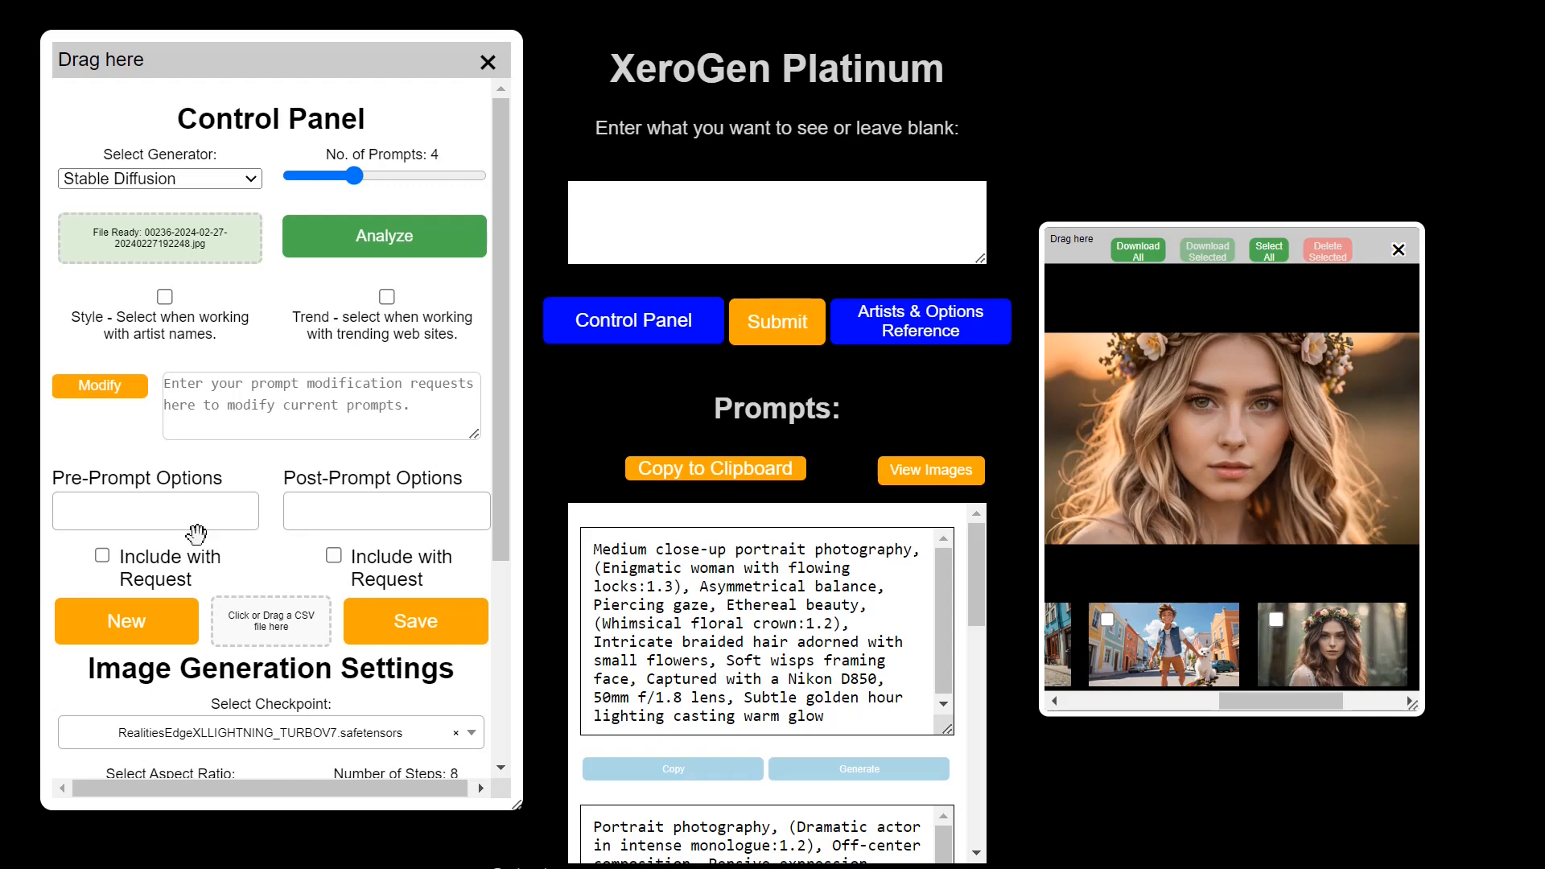
Start a new Lora entry for the prompt options and resize its dialog to show all fields.
click(133, 634)
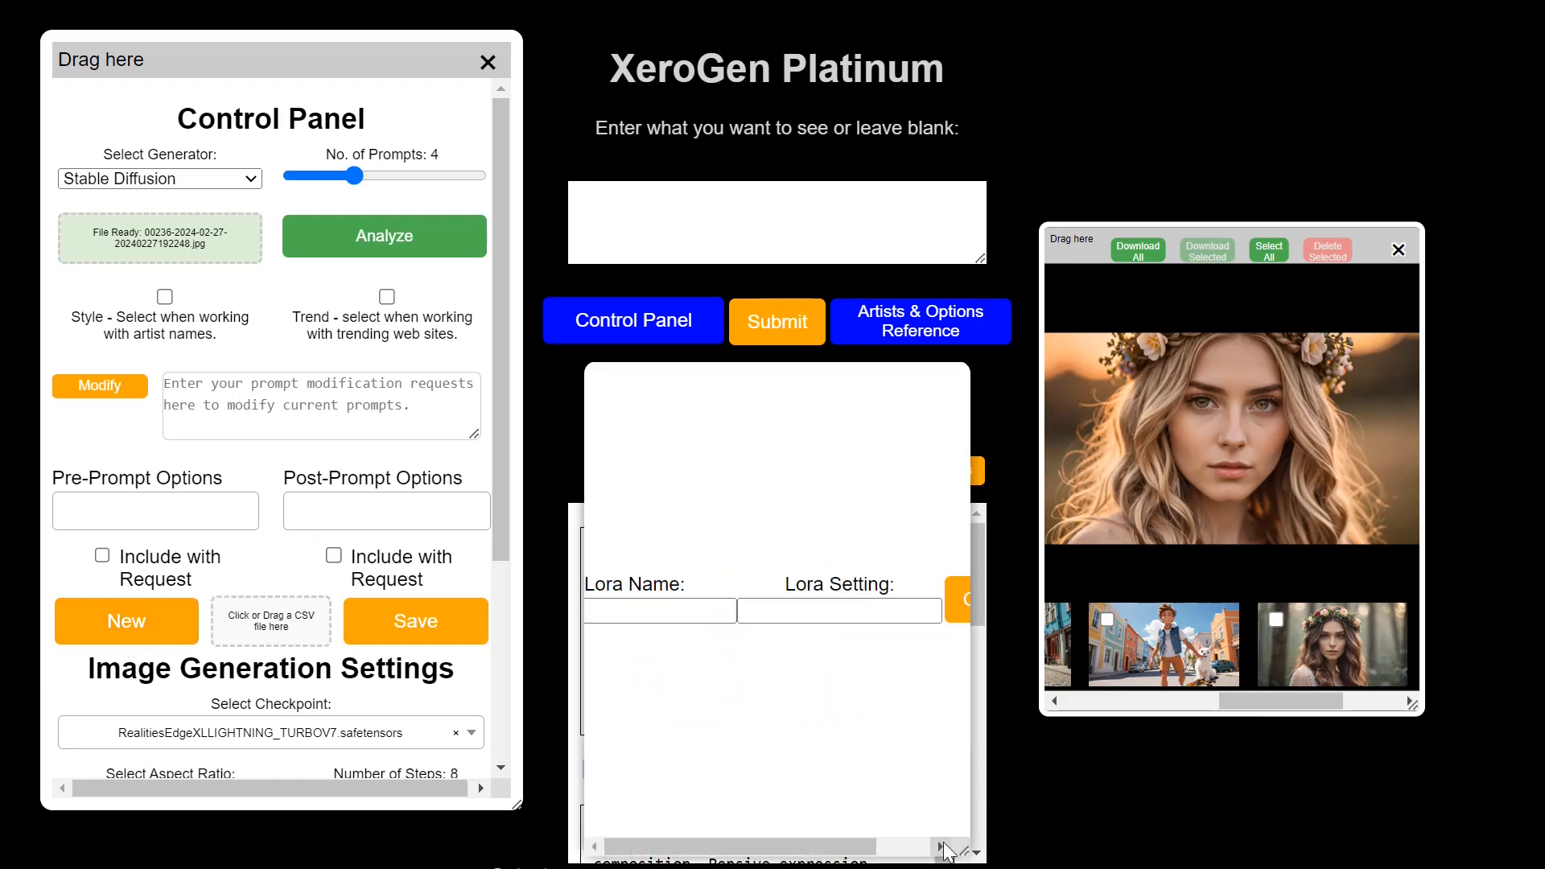
drag(976, 856, 1029, 739)
drag(733, 488, 693, 465)
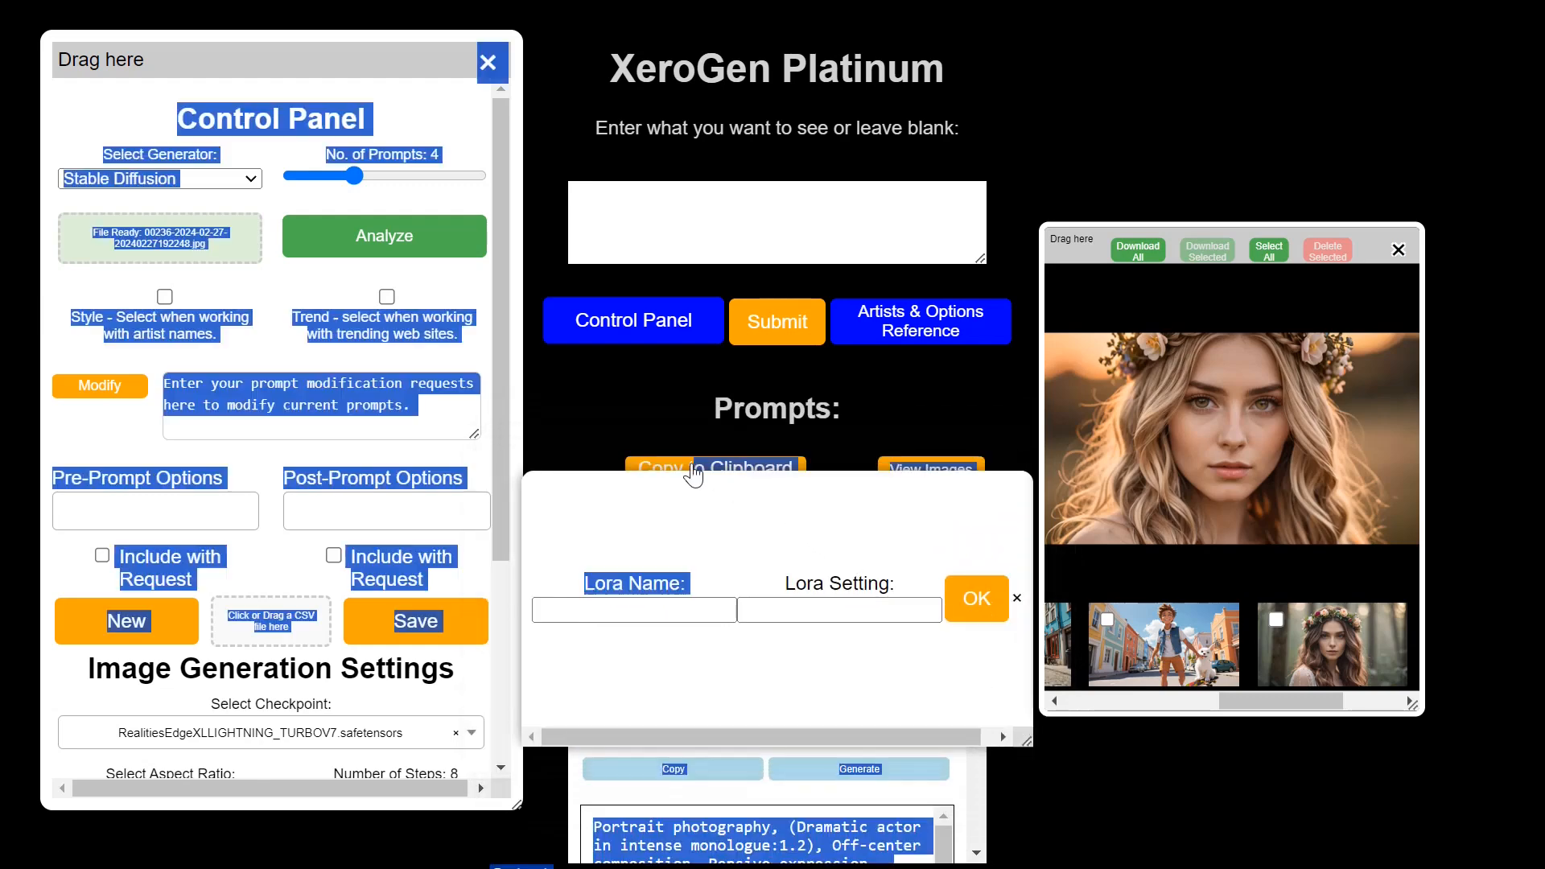
click(607, 498)
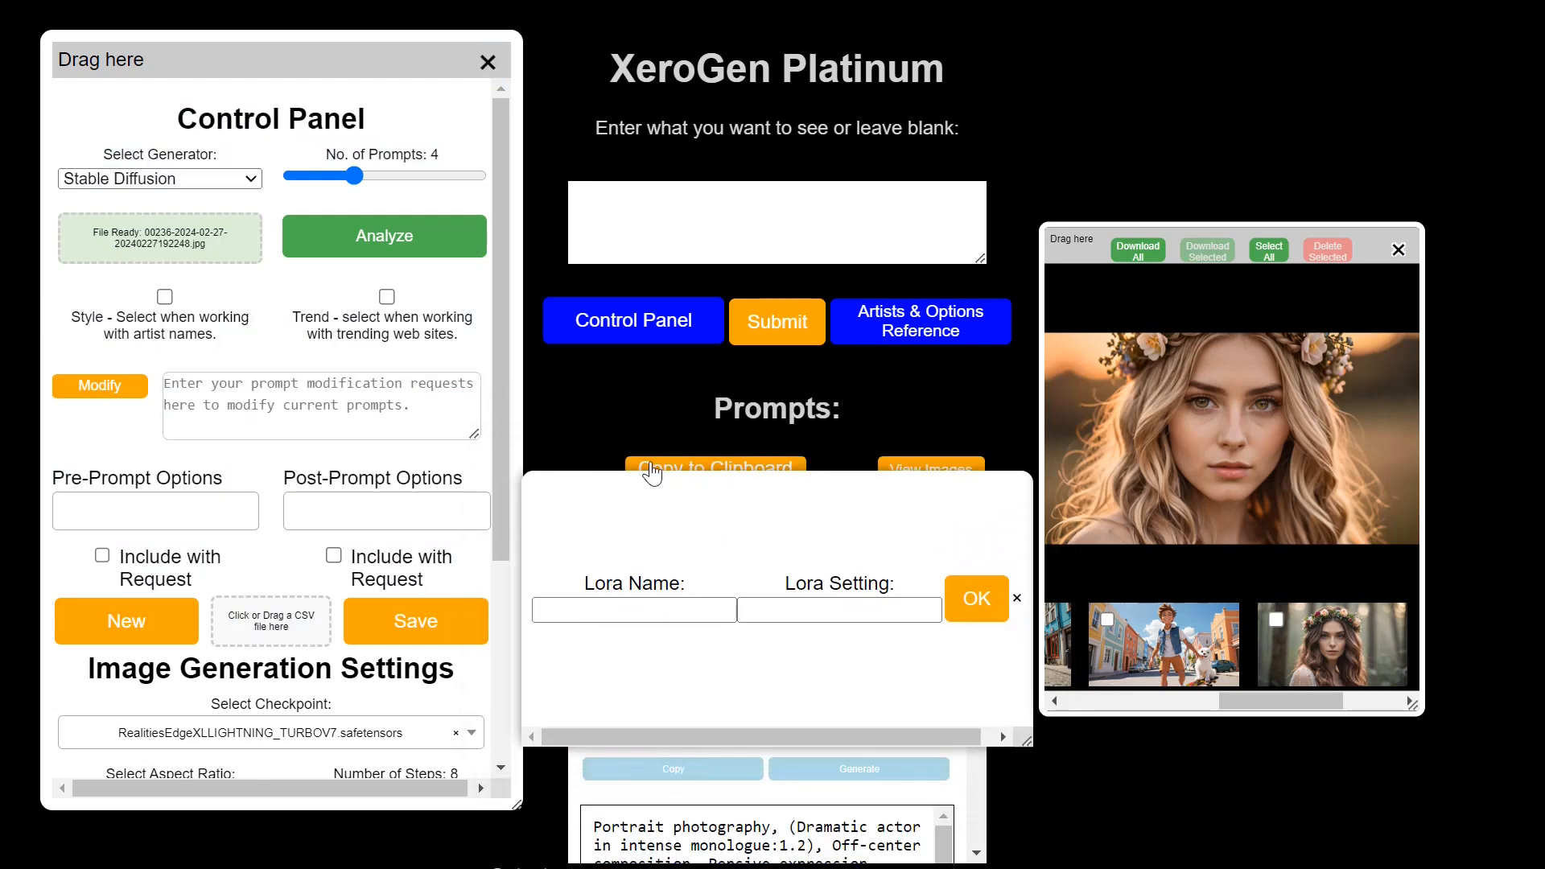
Create the Lora entry named "Lora: lightning" with the setting "<lora:lighting:1.0>".
click(634, 610)
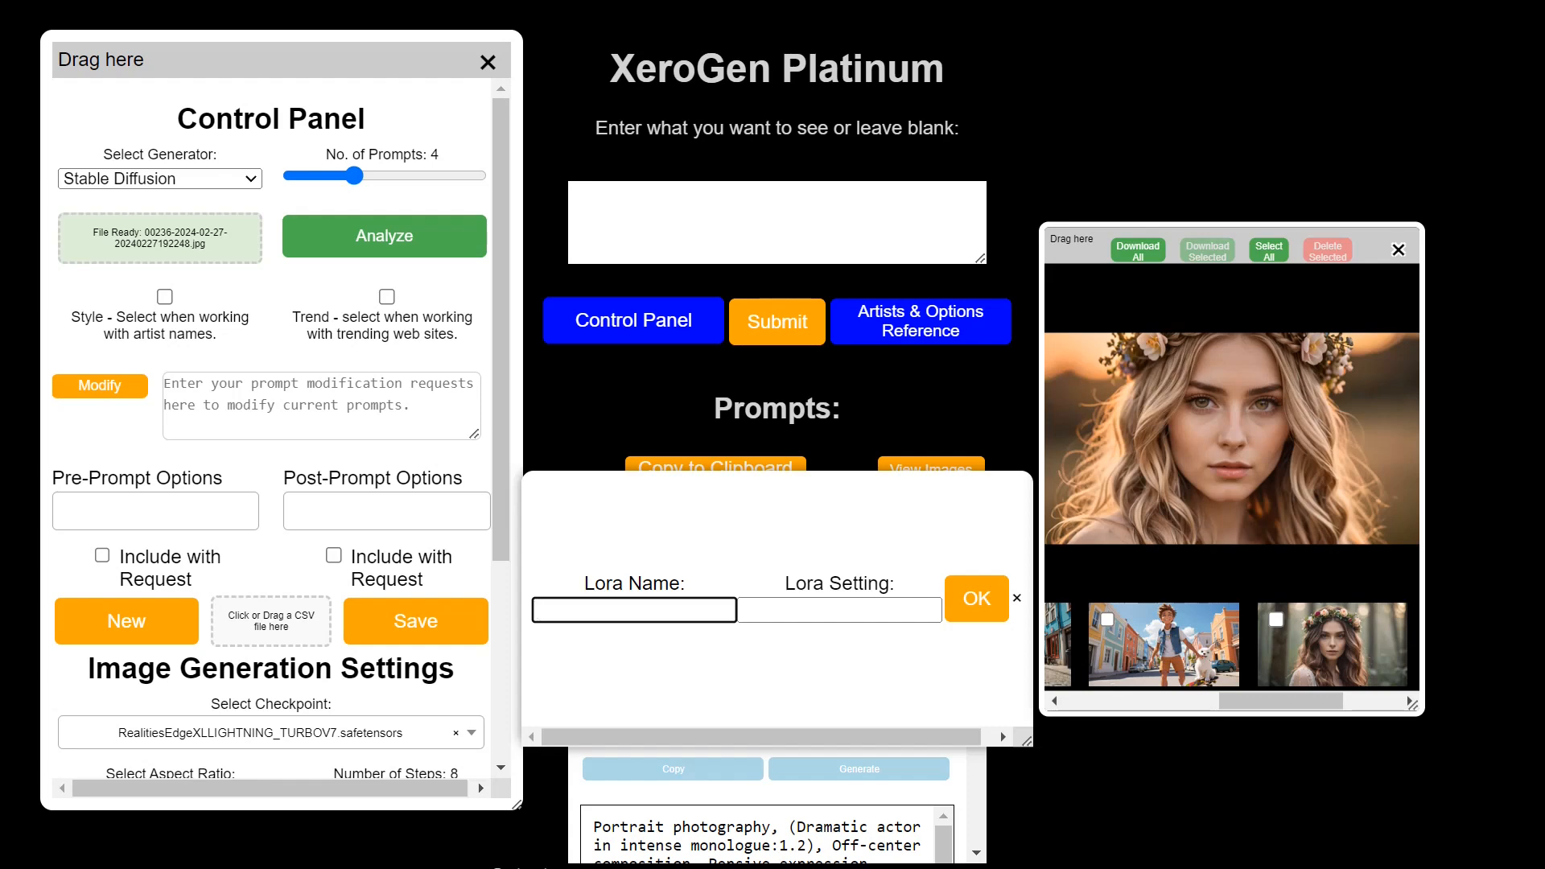
text(Lora: lightning)
key(Tab)
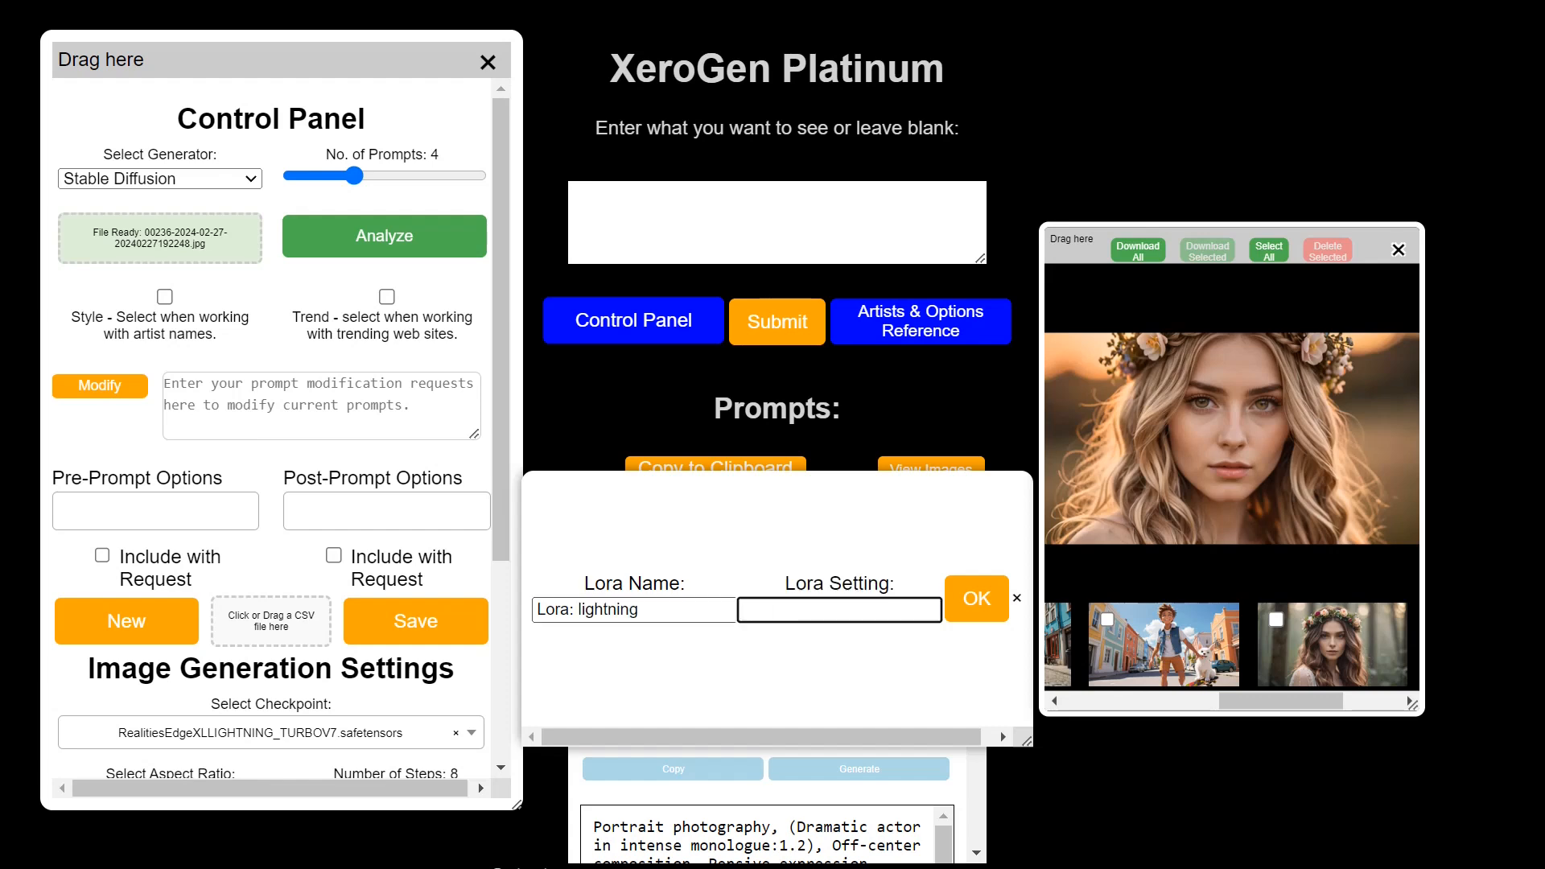
text(<lora:lighting:1.0>)
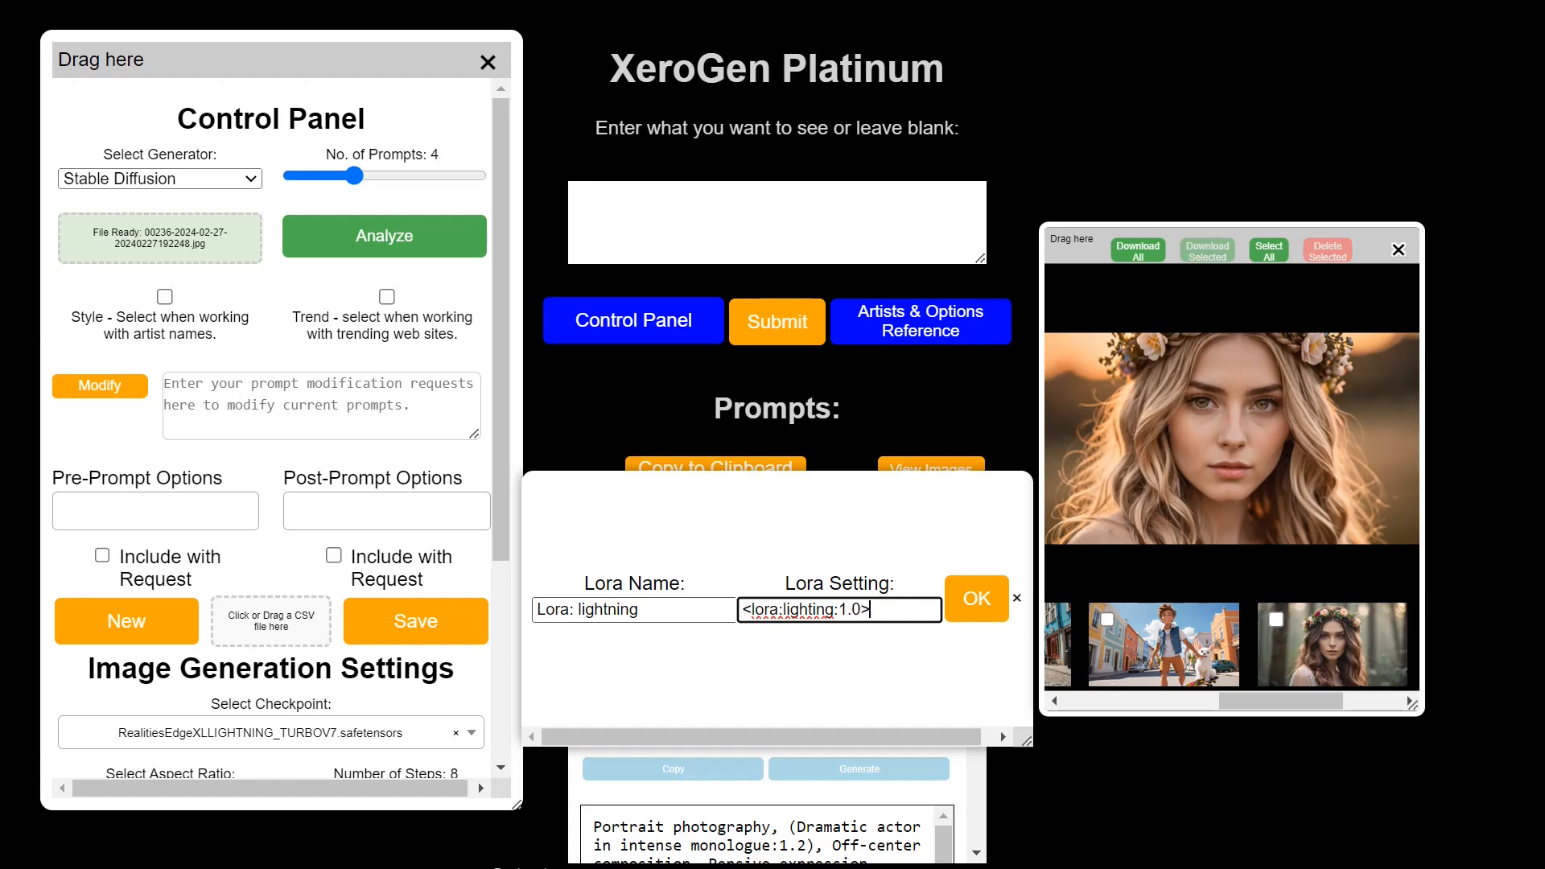
click(976, 599)
Check the new entry in both prompt option lists and choose "Lora: lightning" as a pre-prompt option.
click(306, 512)
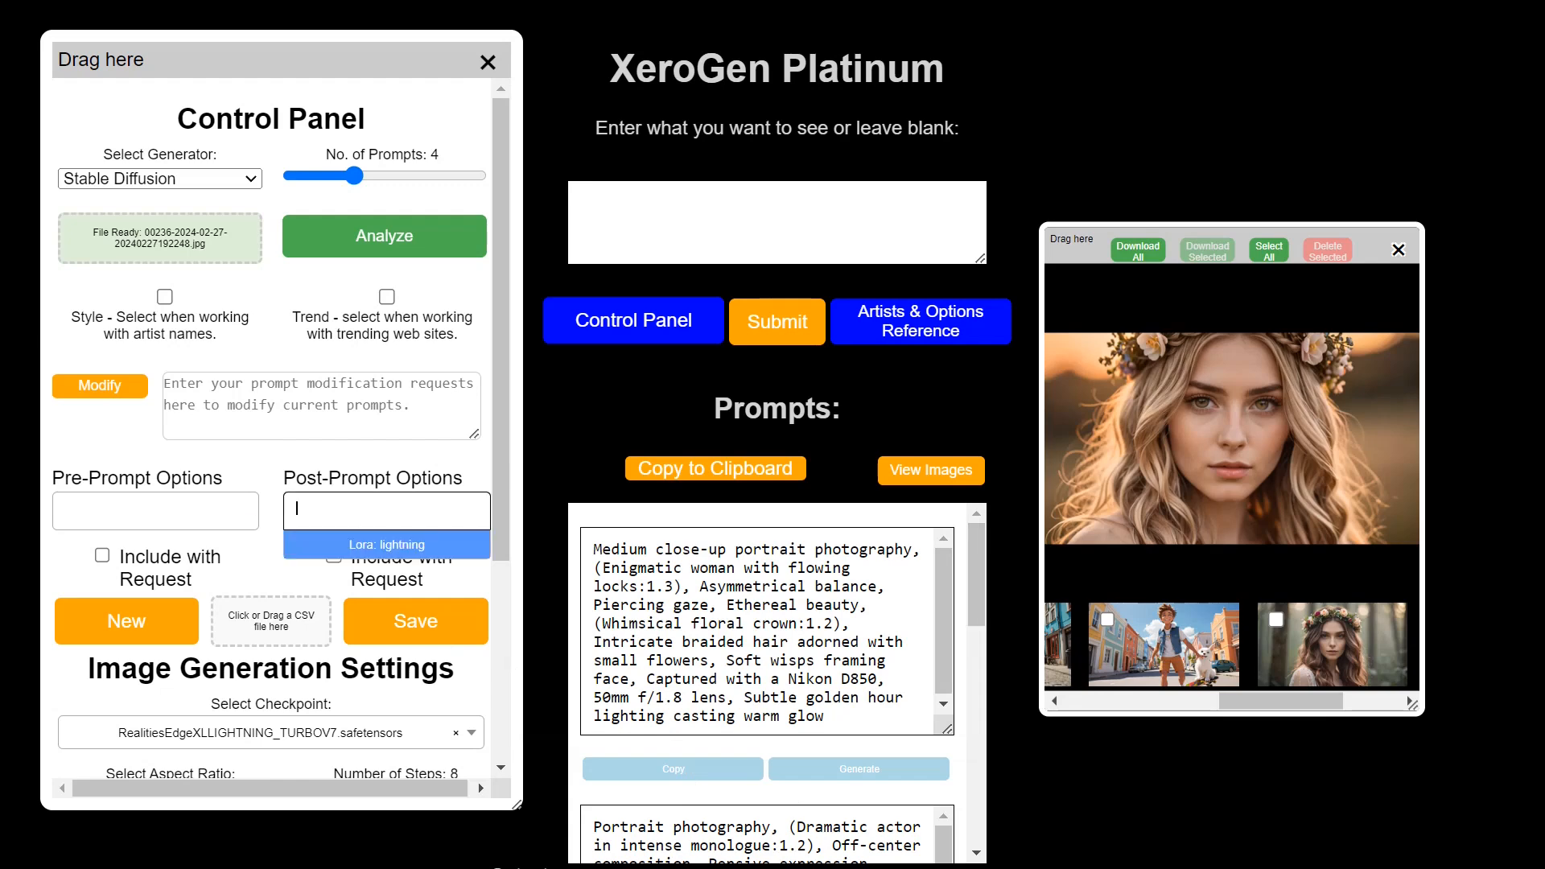
click(77, 507)
click(297, 507)
click(76, 507)
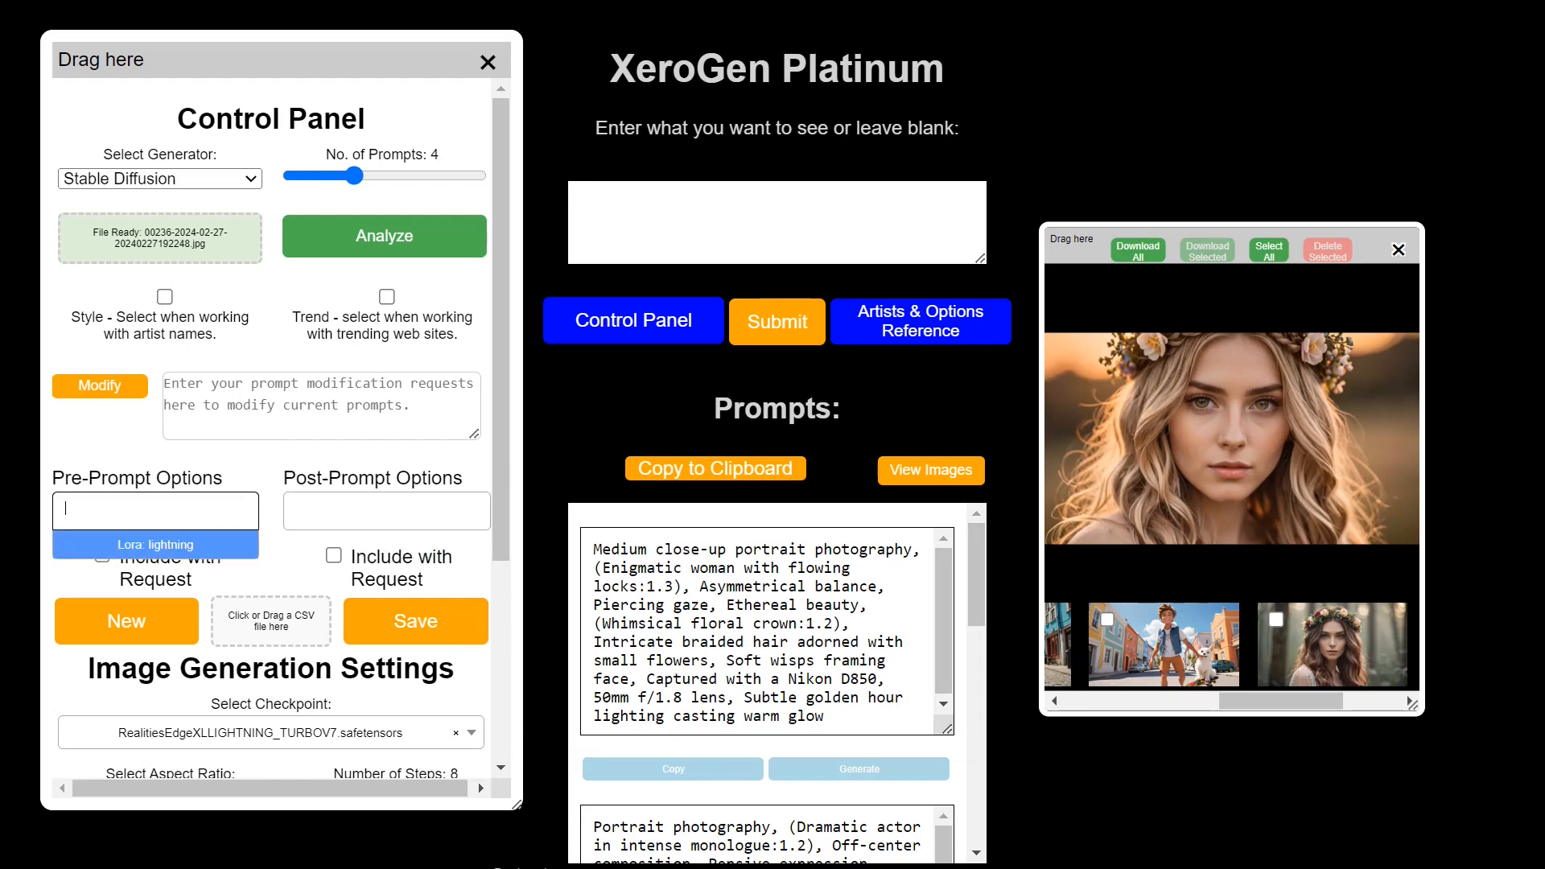
click(297, 508)
click(102, 431)
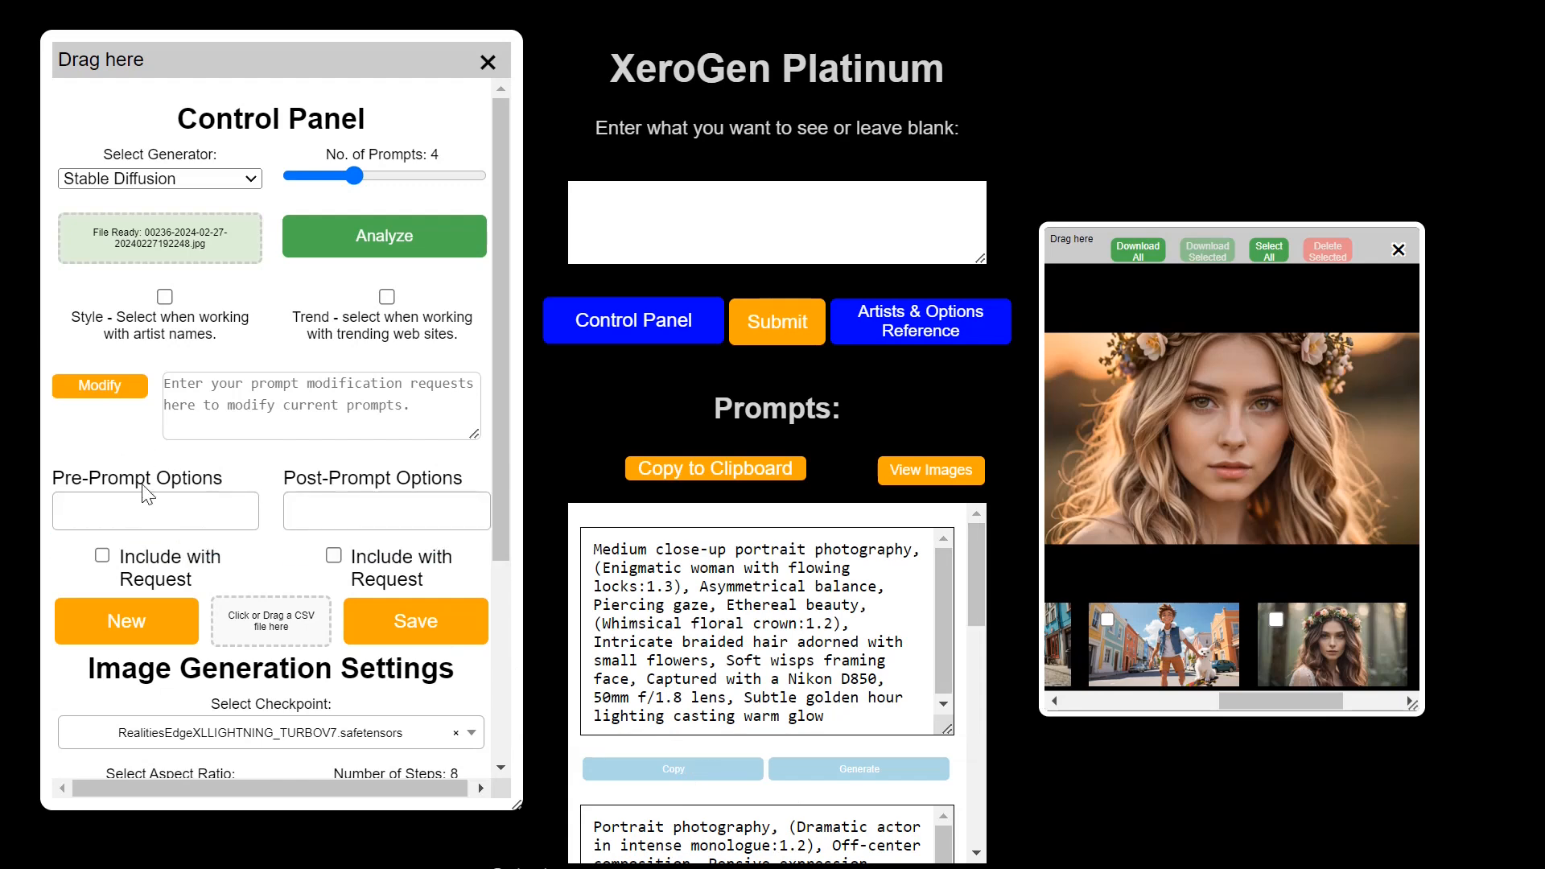
click(152, 508)
click(123, 551)
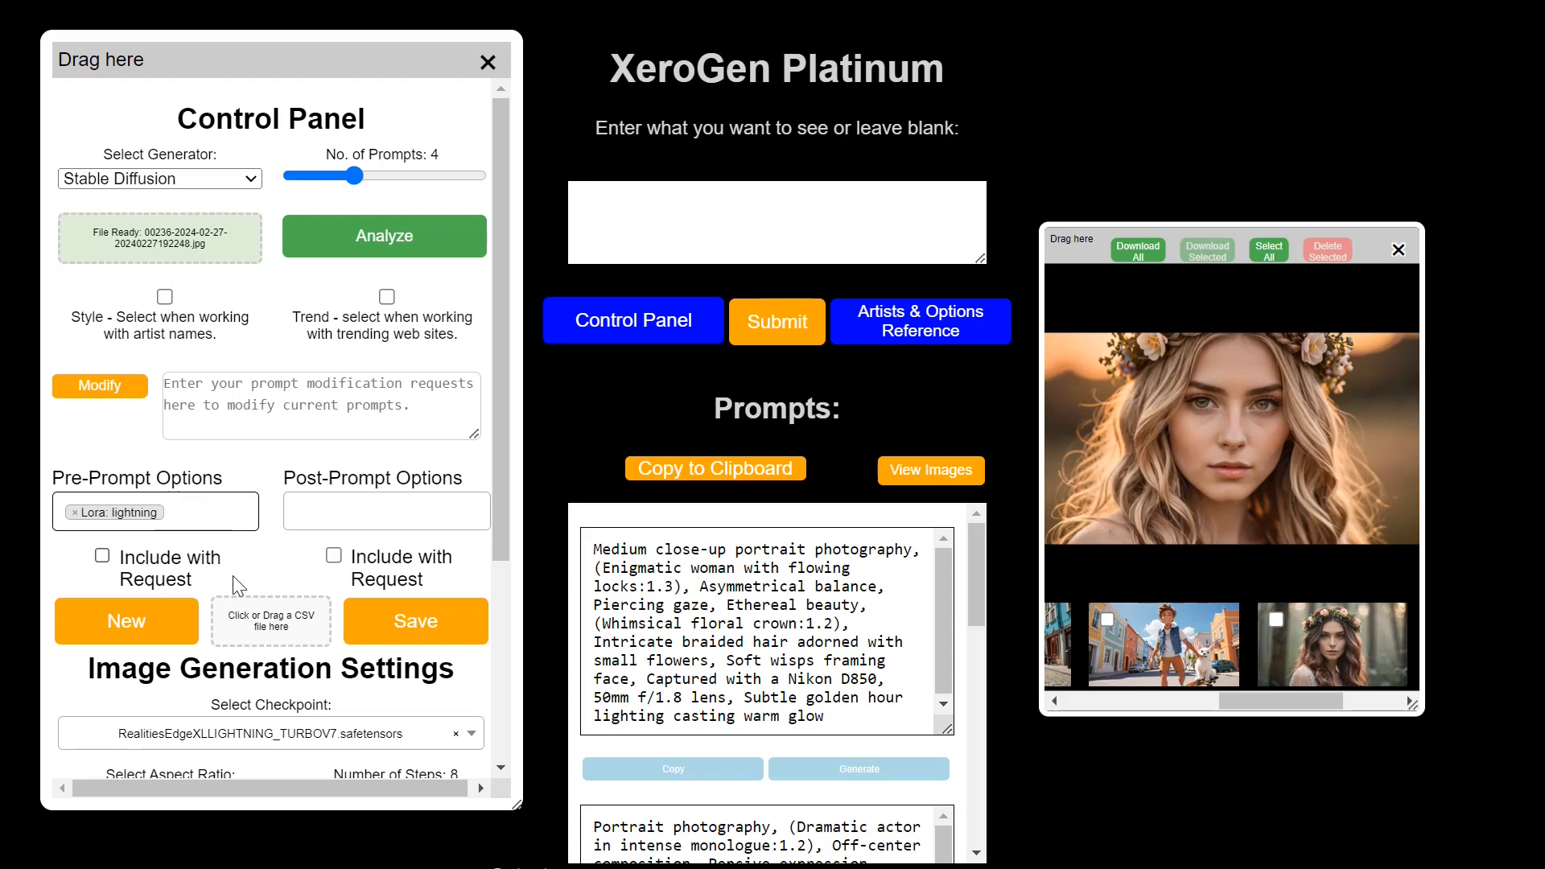
Create another prompt option entry named "style: professional photgraphy" with the setting "professional photography".
click(132, 635)
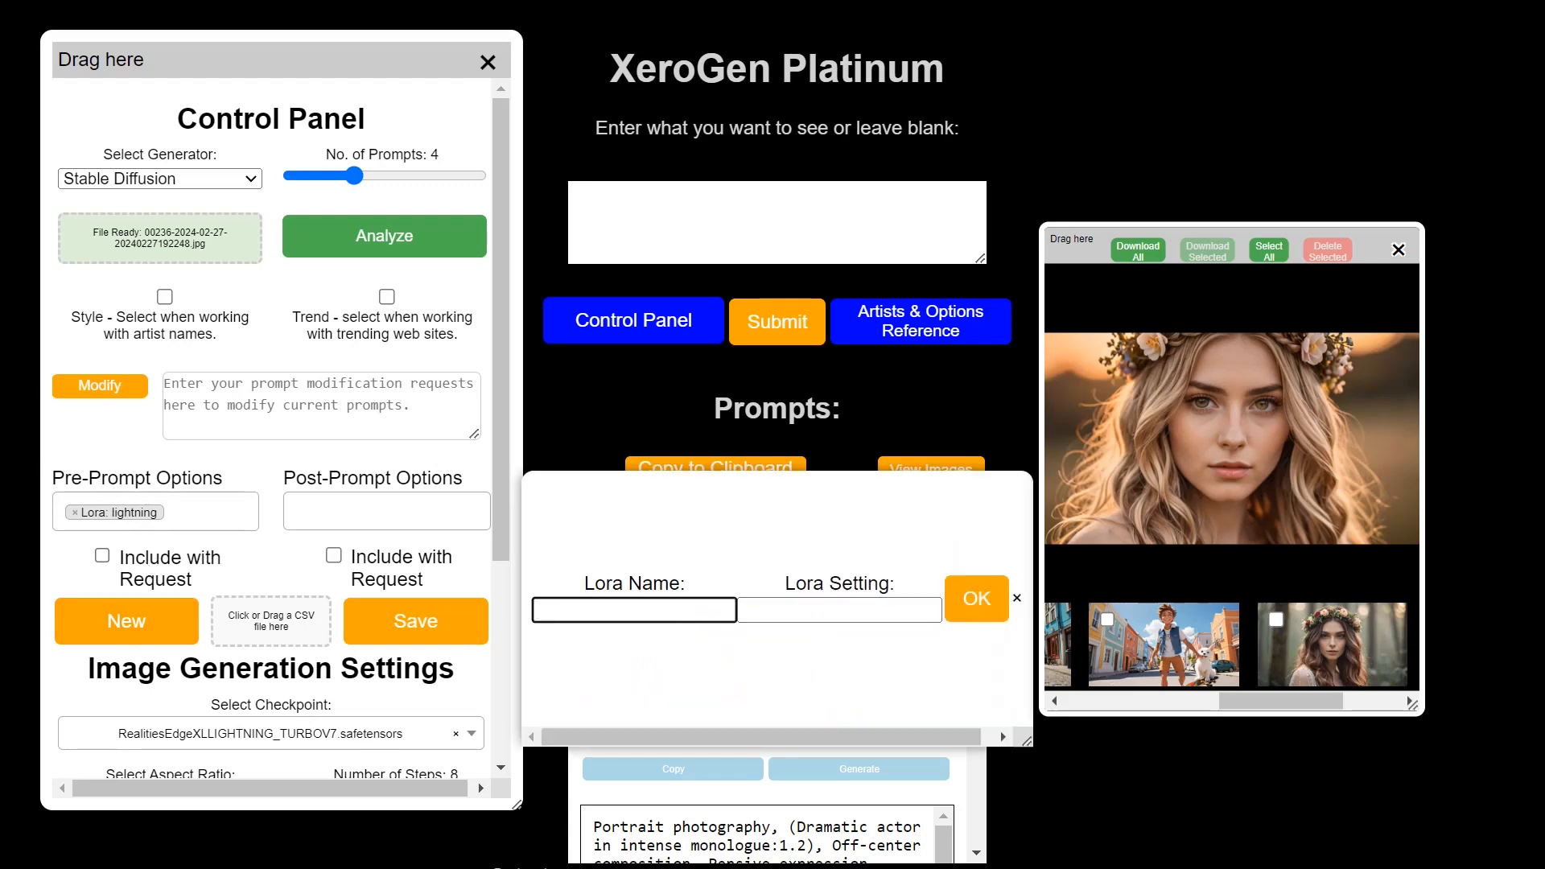
text(professional photgraphy)
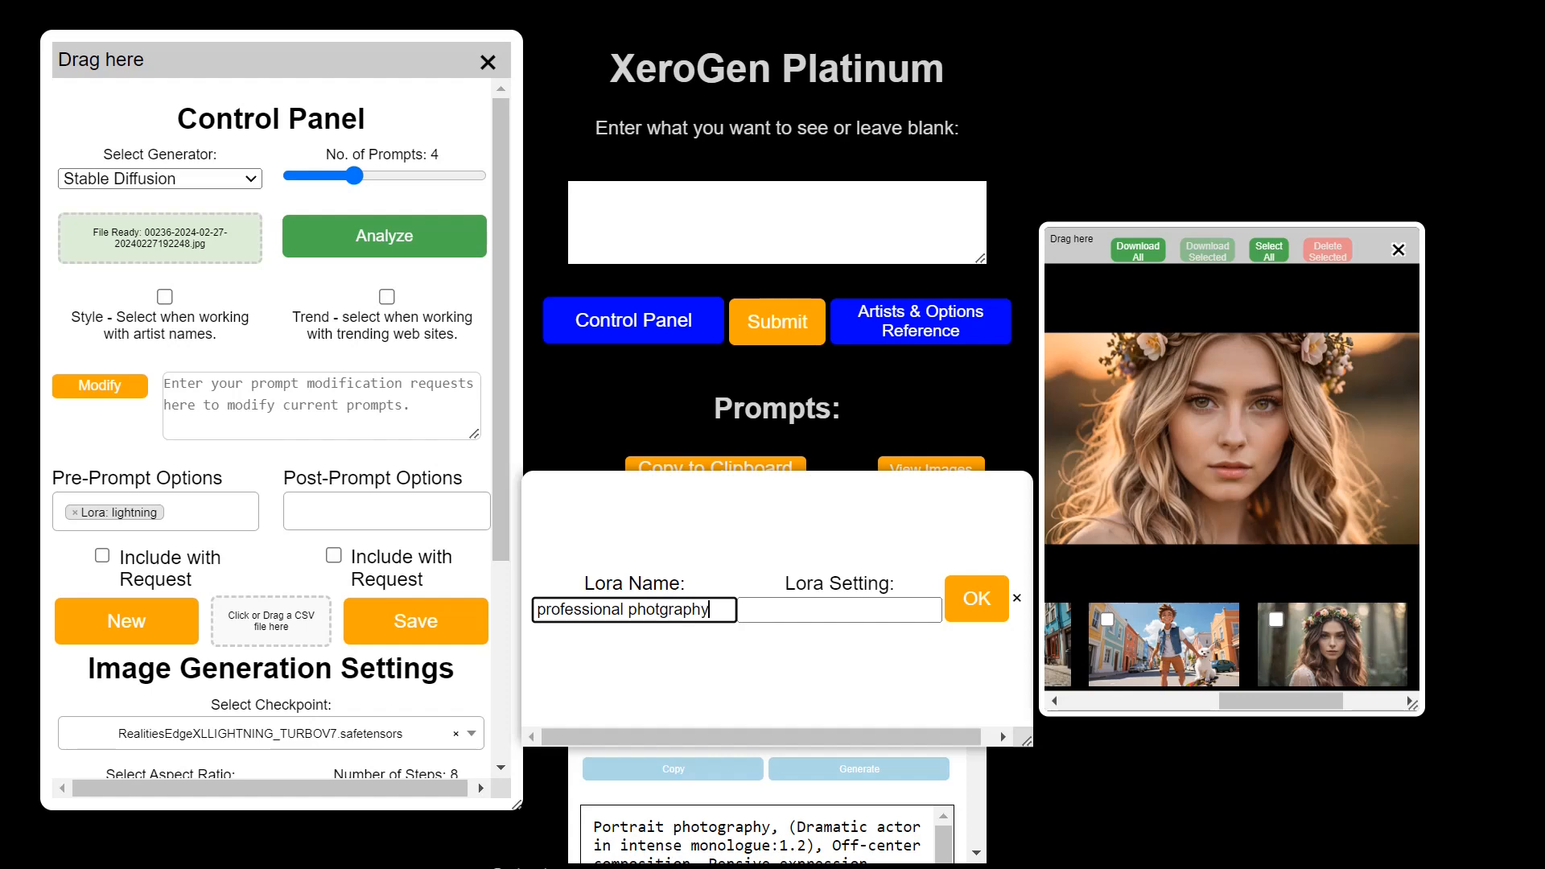
key(Left)
key(Left)
key(Left)
key(Left)
key(Left)
key(Left)
key(Left)
key(Left)
key(Left)
key(Left)
key(Left)
text(style:)
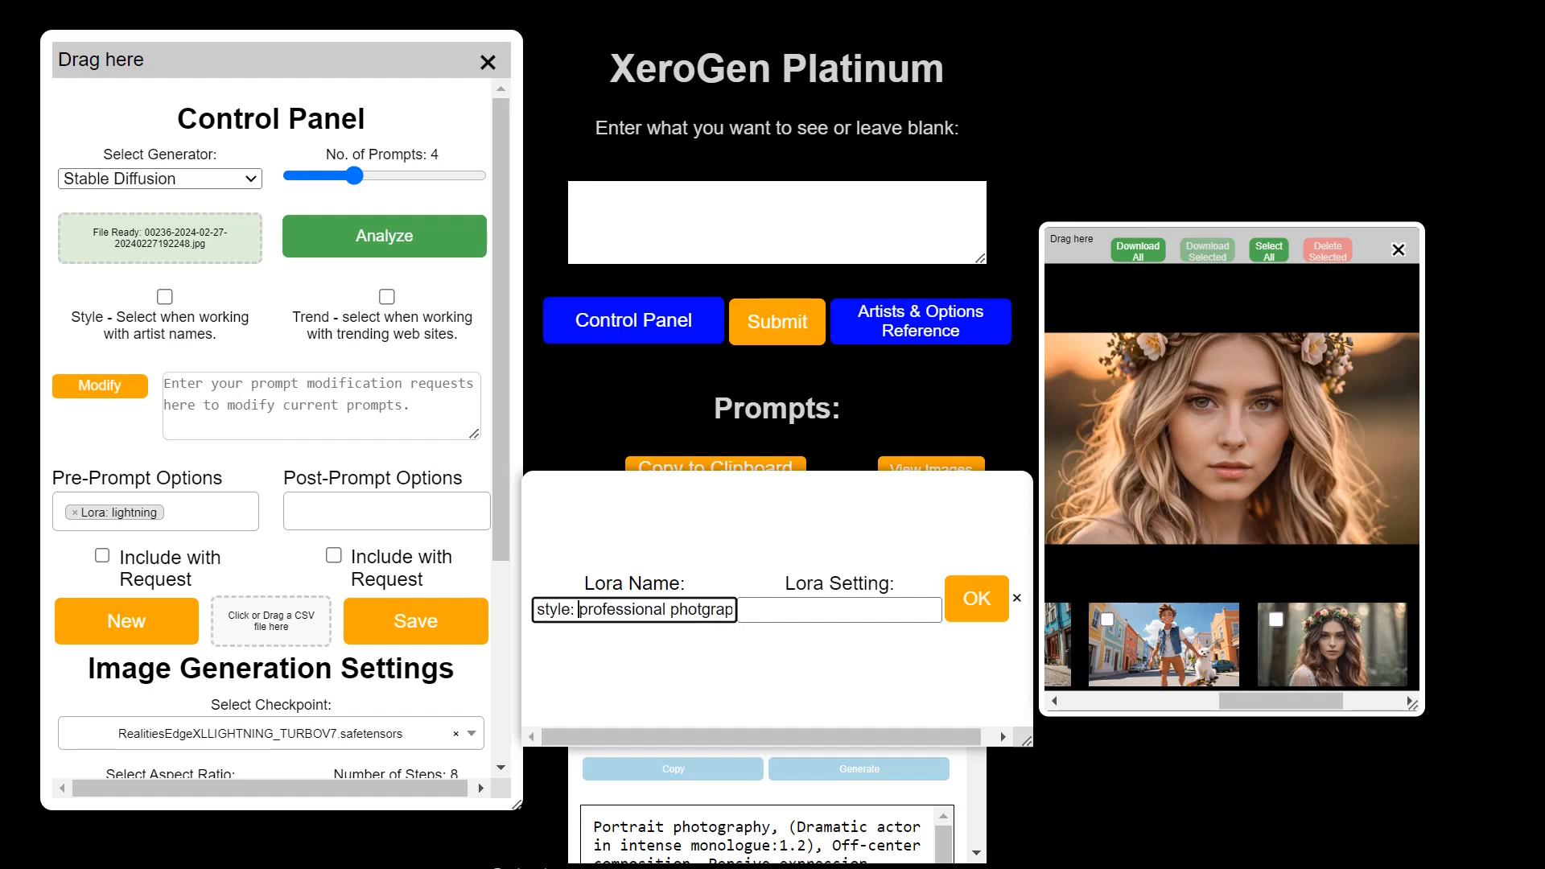
click(821, 610)
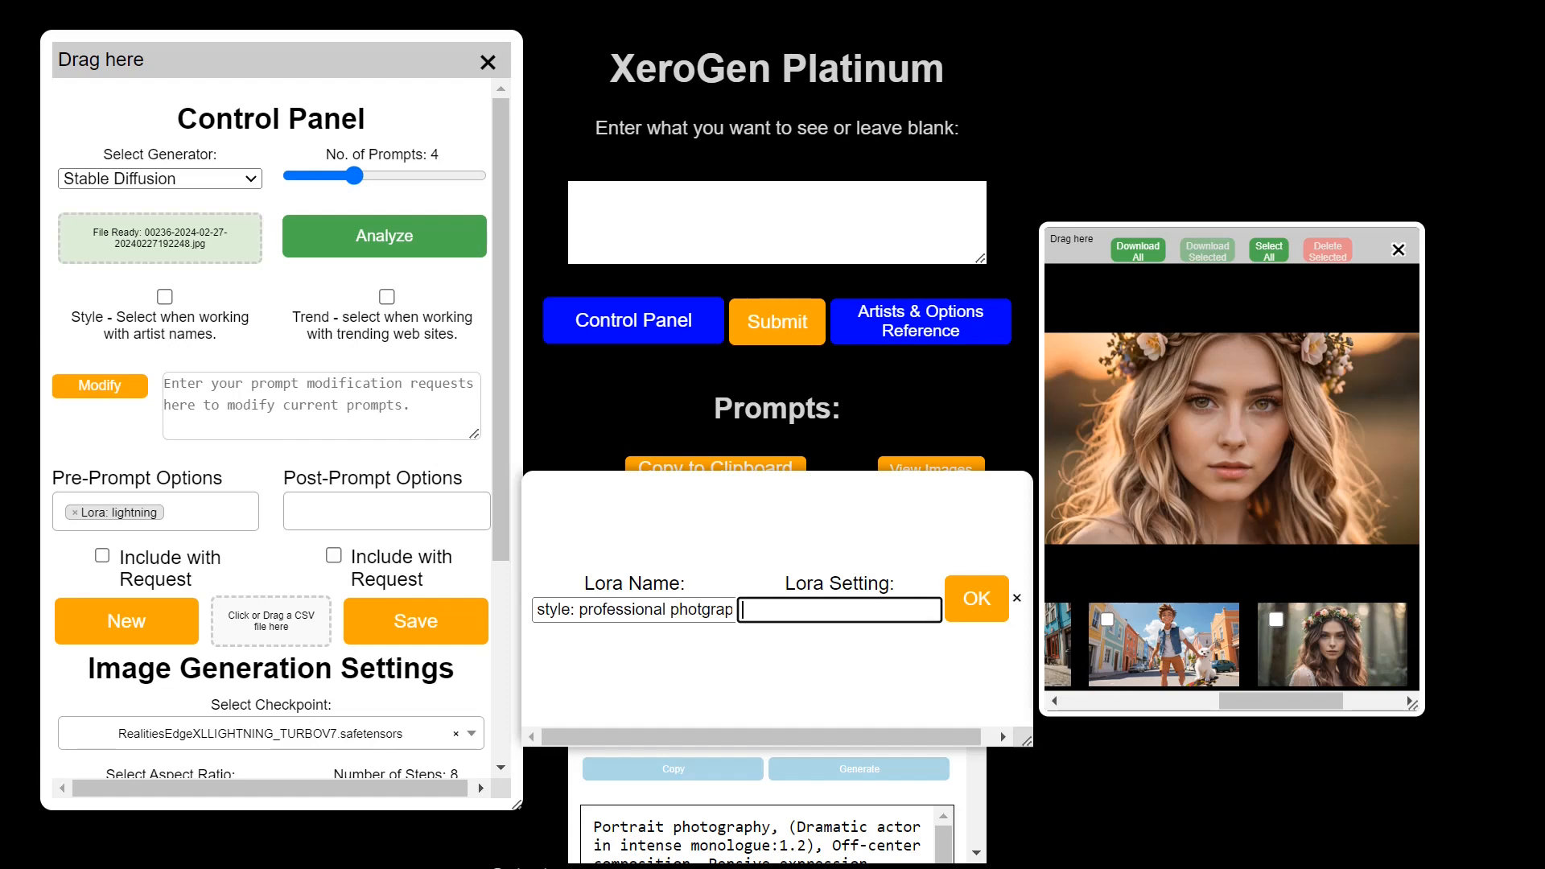
text(professional photography)
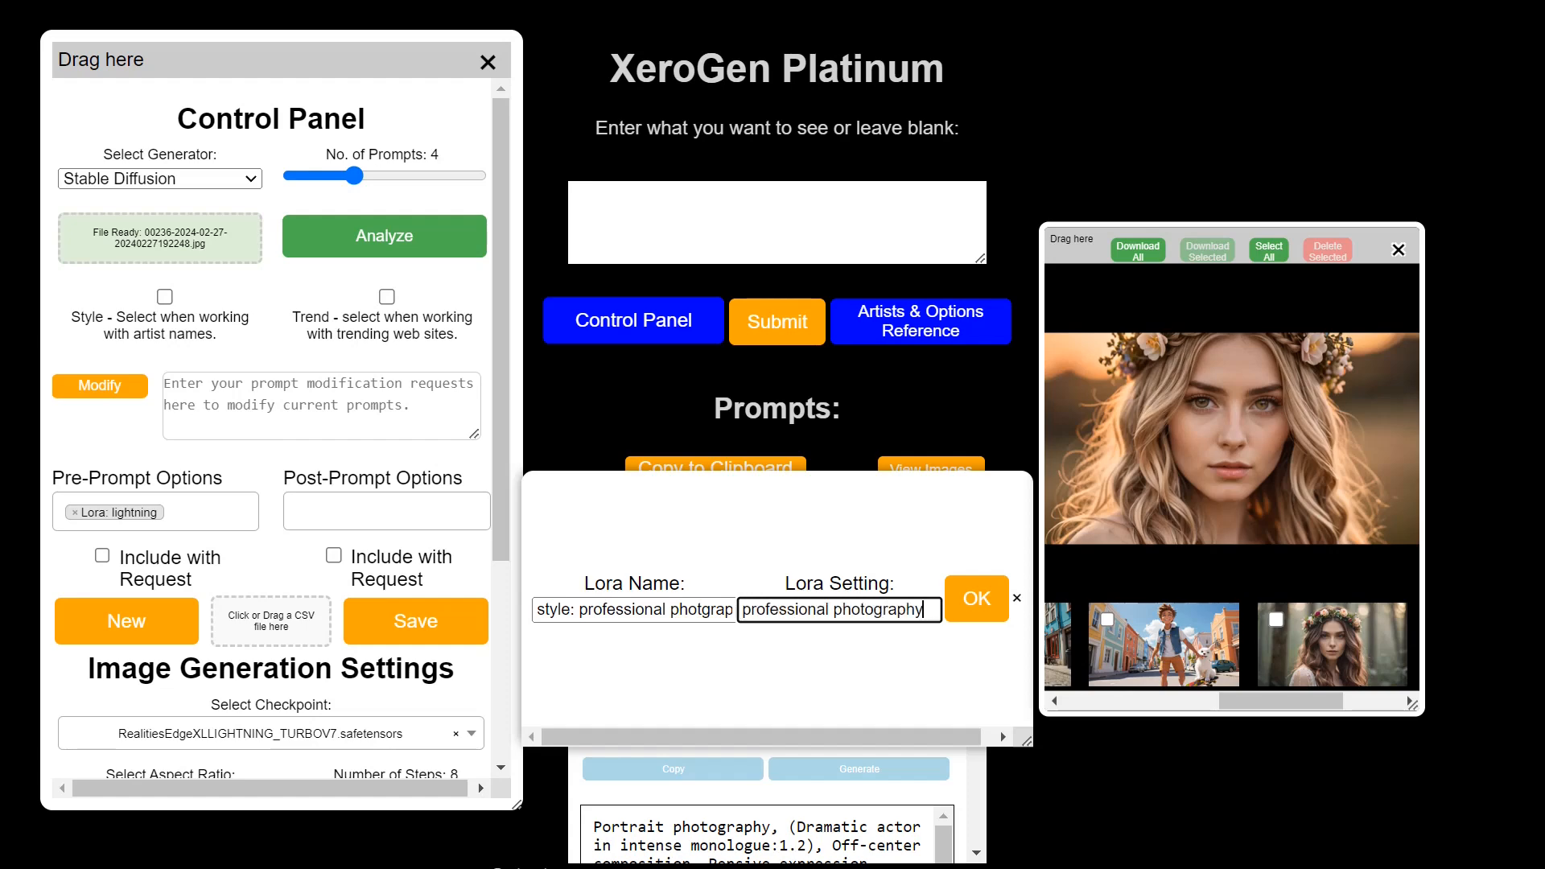
click(977, 599)
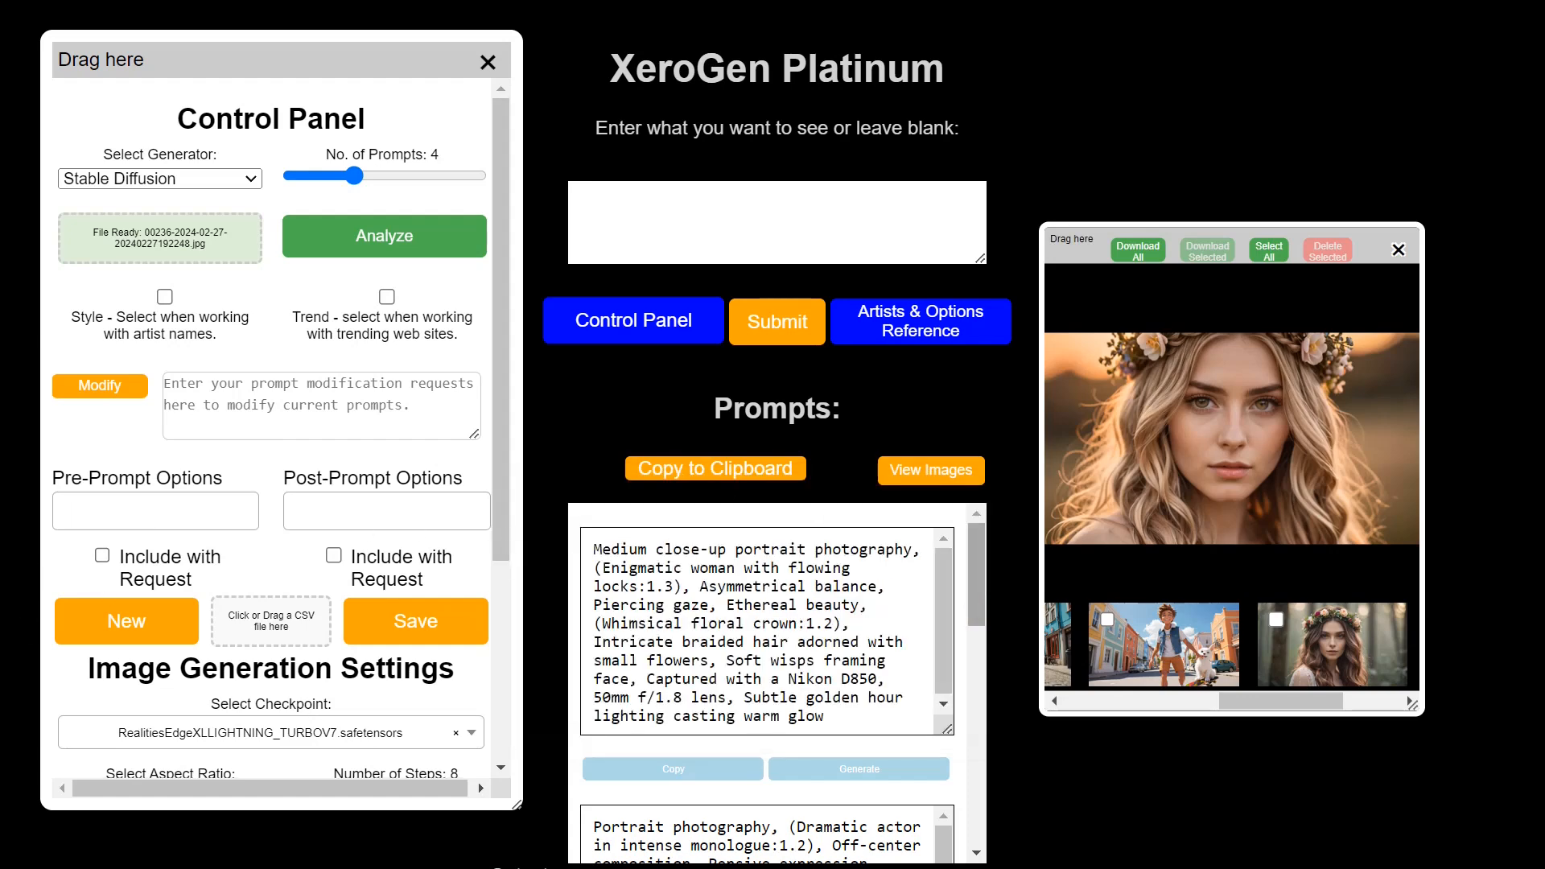
Set "style: professional photgraphy" as the pre-prompt option, included with the request, and "Lora: lightning" as the post-prompt option.
click(121, 510)
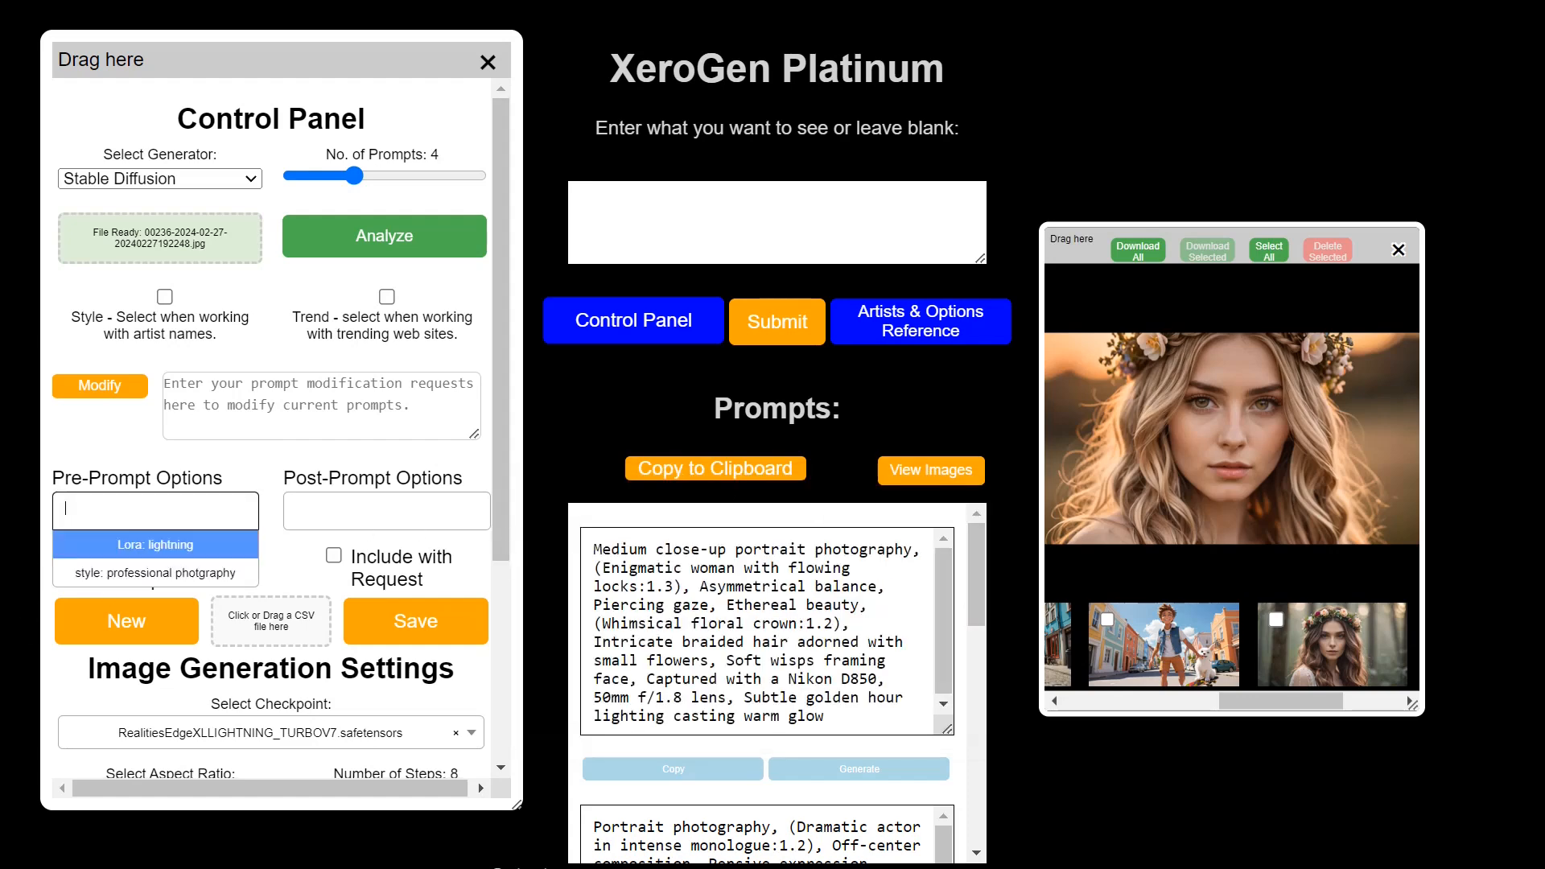
click(128, 573)
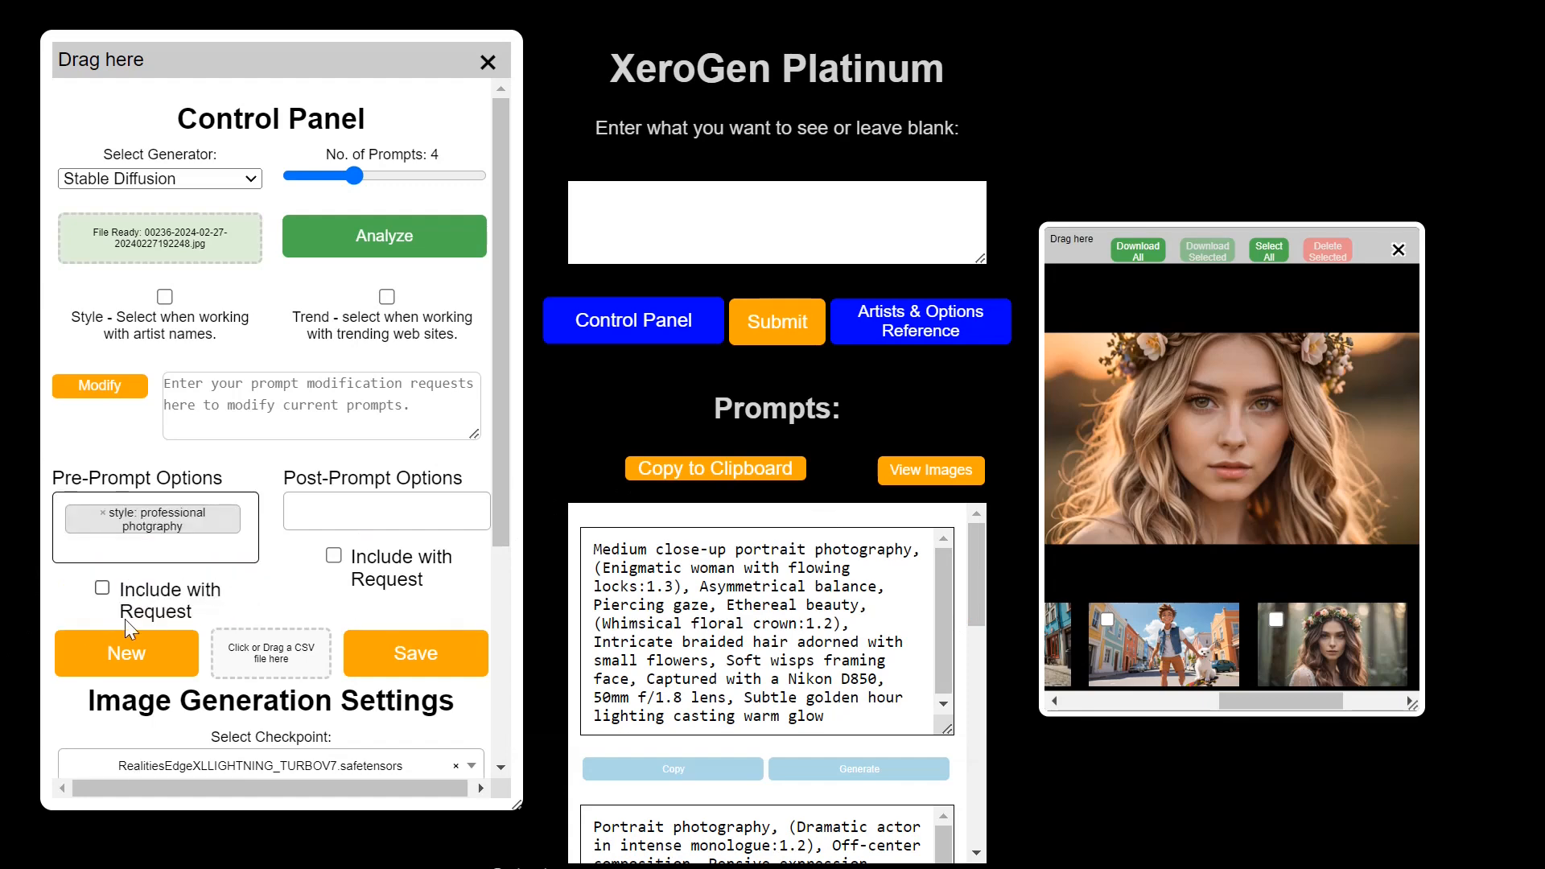
click(102, 588)
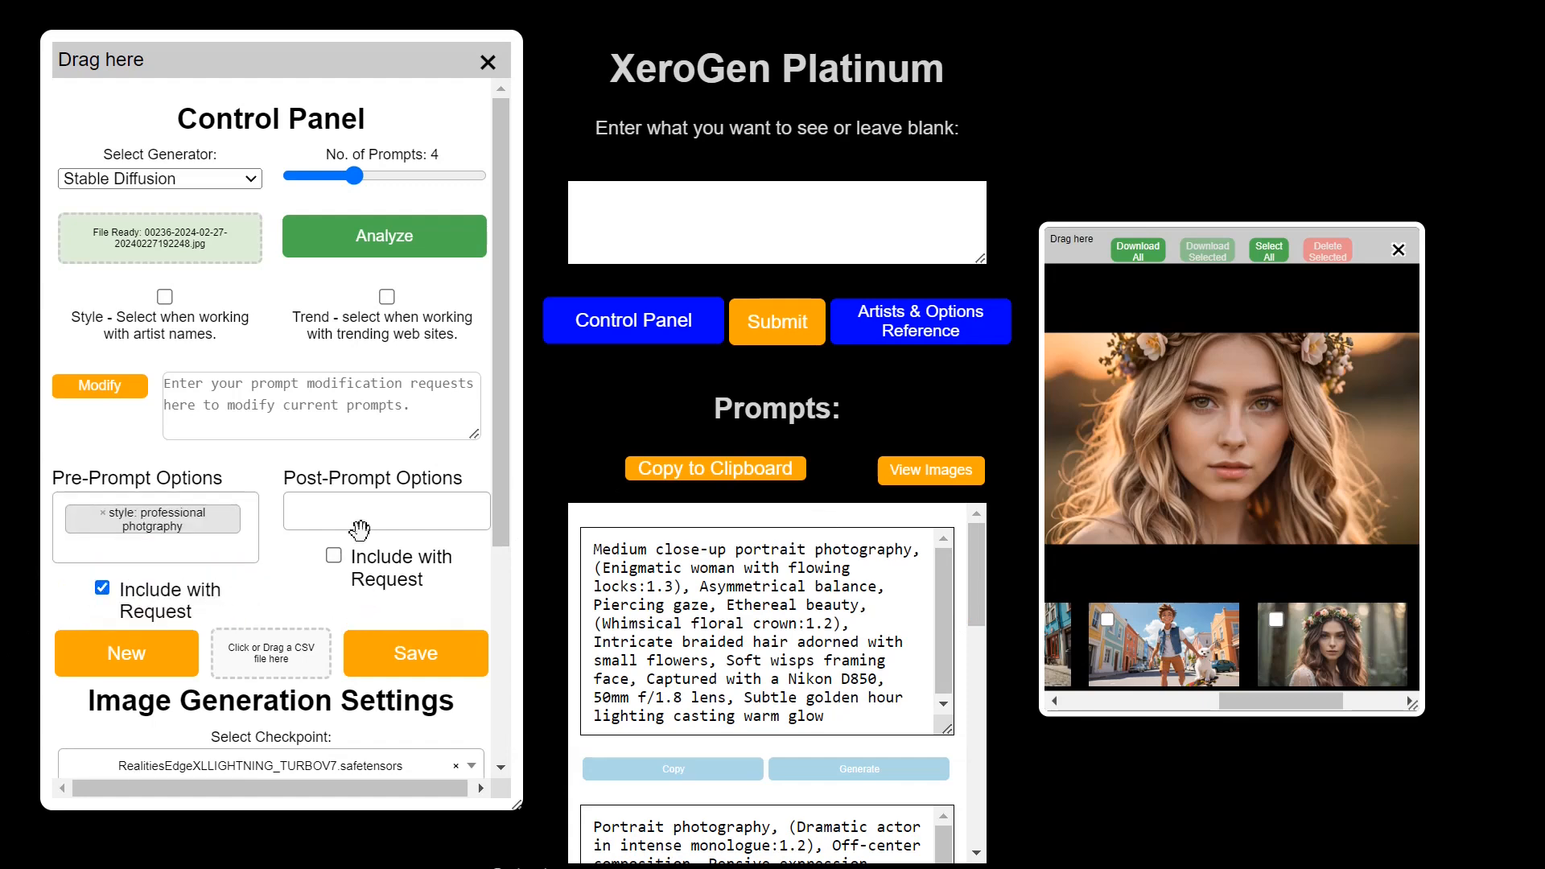
click(411, 513)
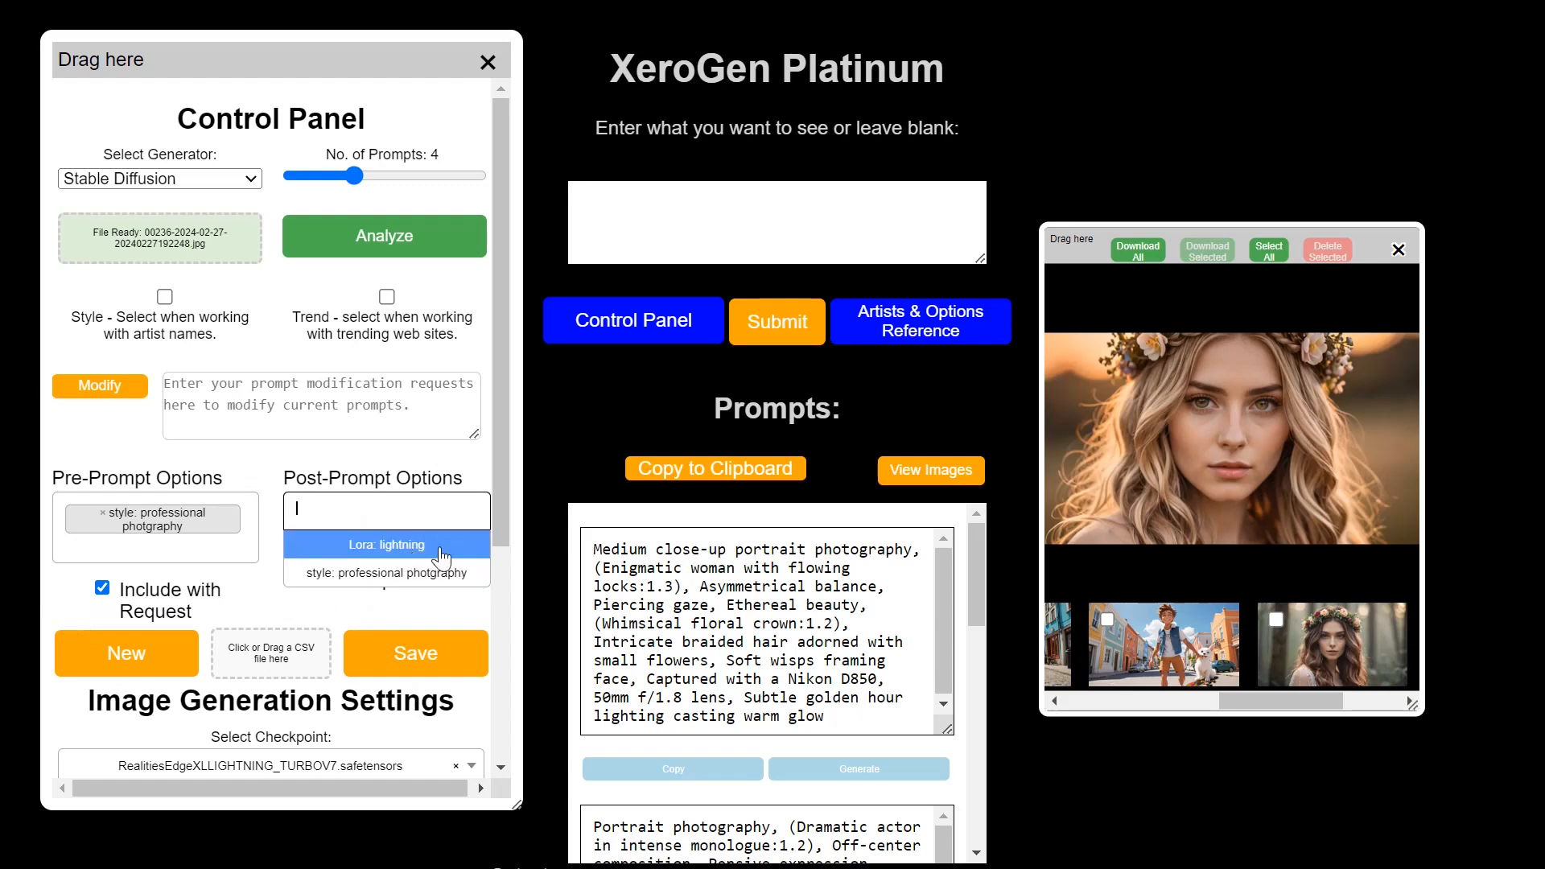
click(390, 543)
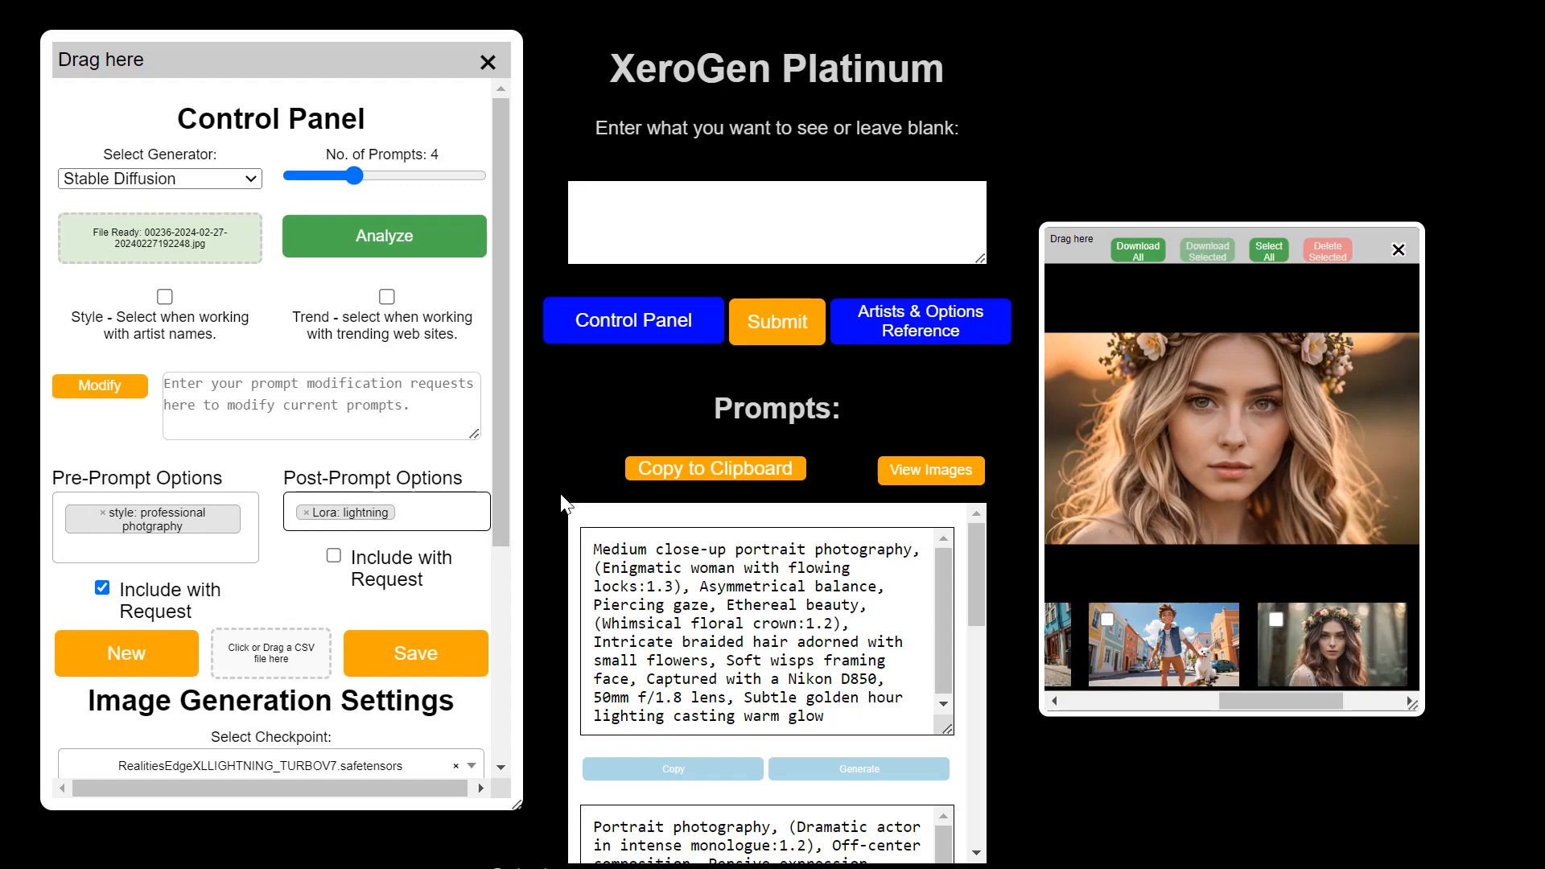
Request new prompts for "portrait of a dog" and submit the request.
click(773, 221)
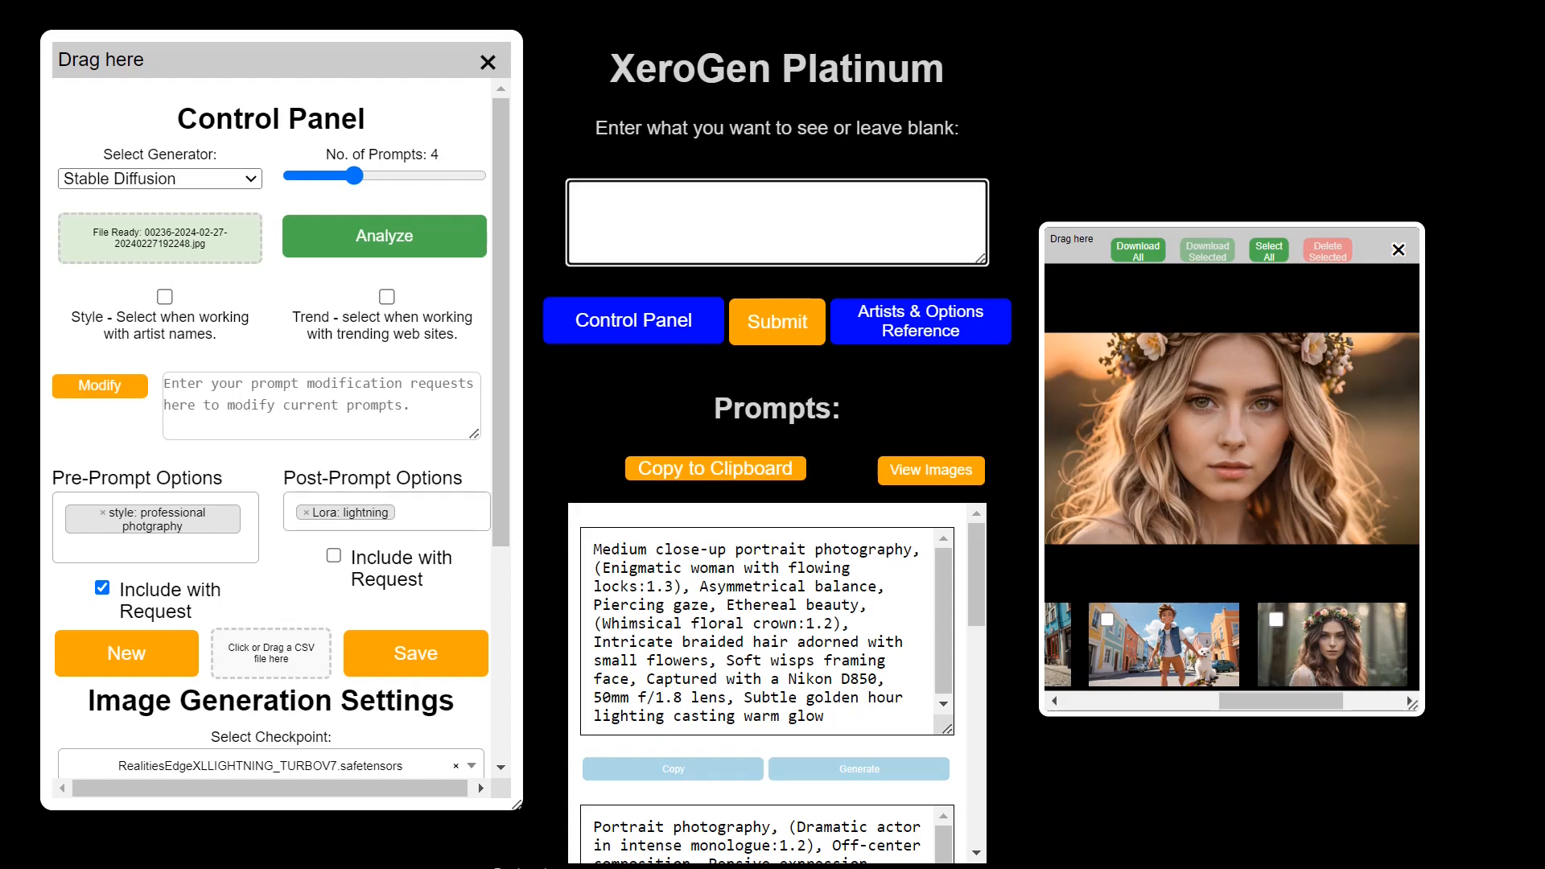
text(portrait of a dog)
click(810, 304)
click(780, 324)
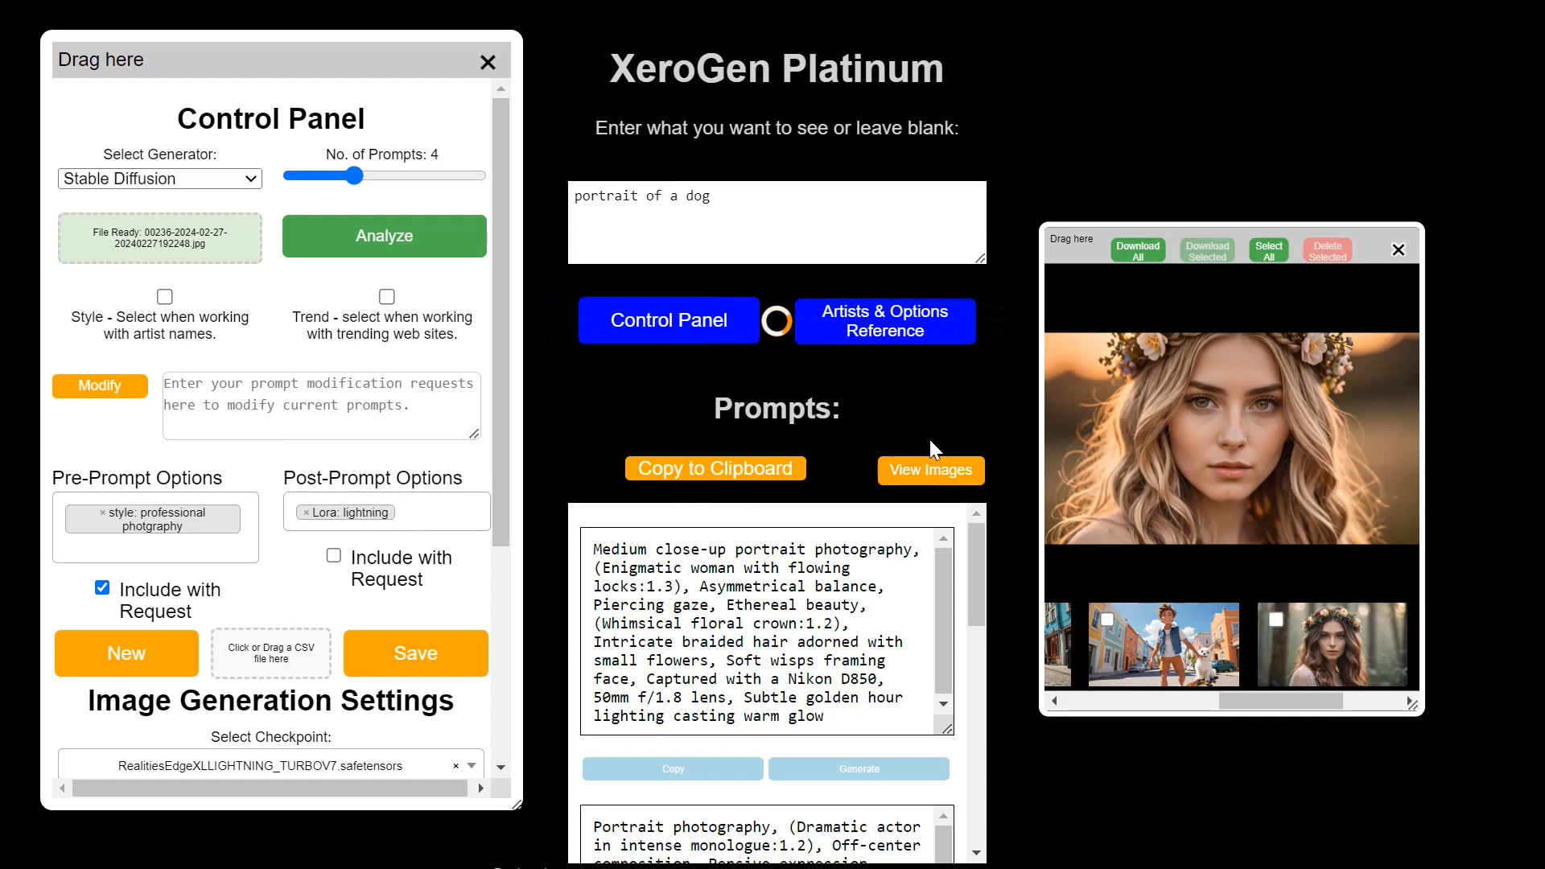
Check the Lora tag at the end of the new dog prompts and generate an image from the first one.
scroll(939, 402, down, 2)
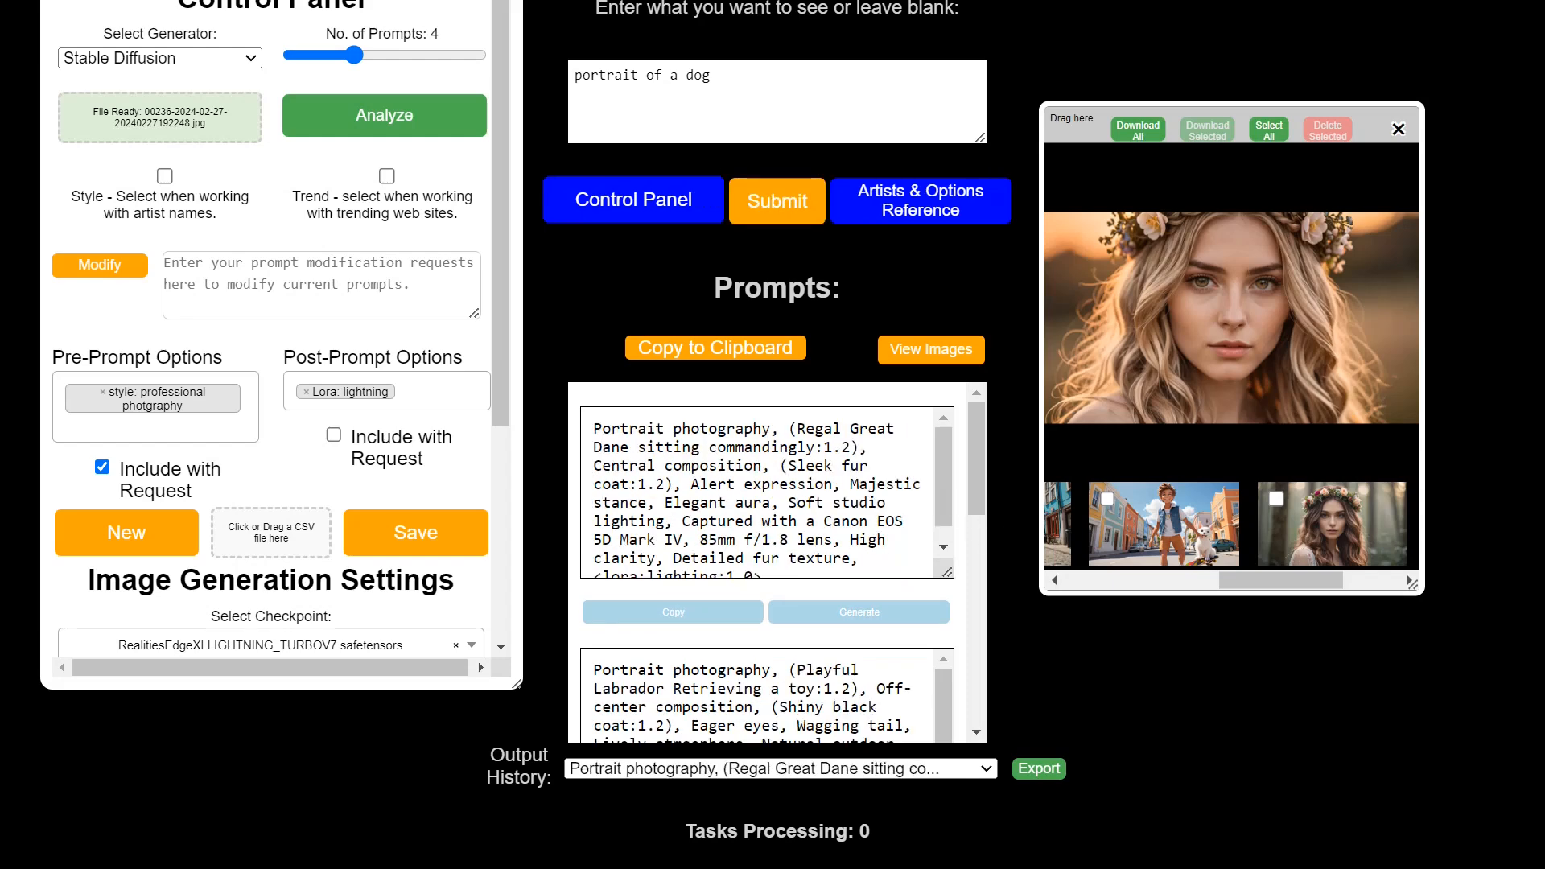
scroll(767, 493, down, 1)
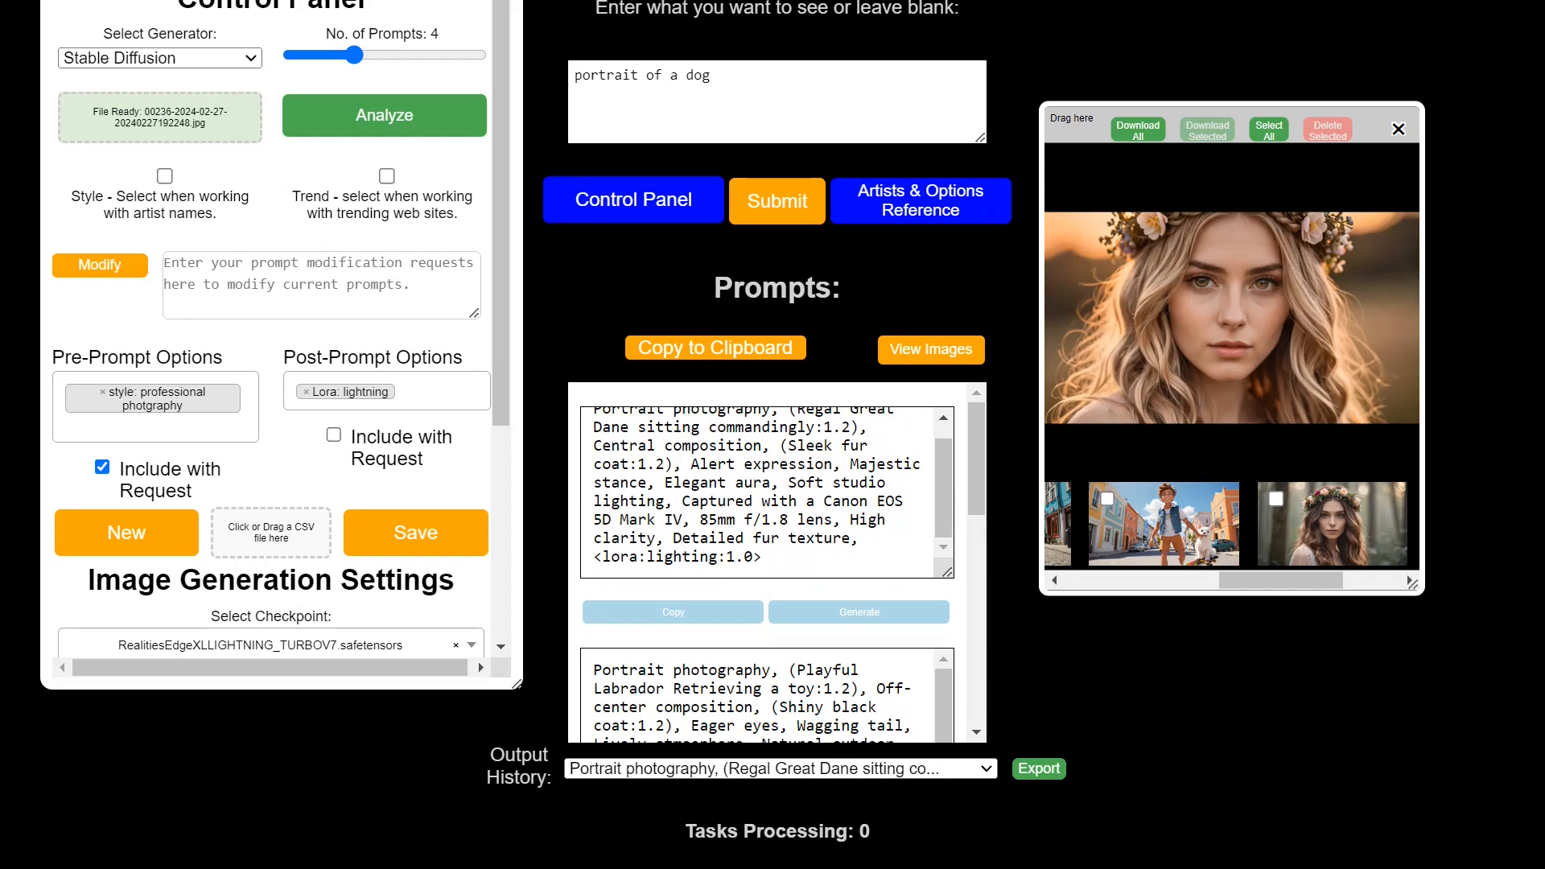
drag(761, 557, 593, 557)
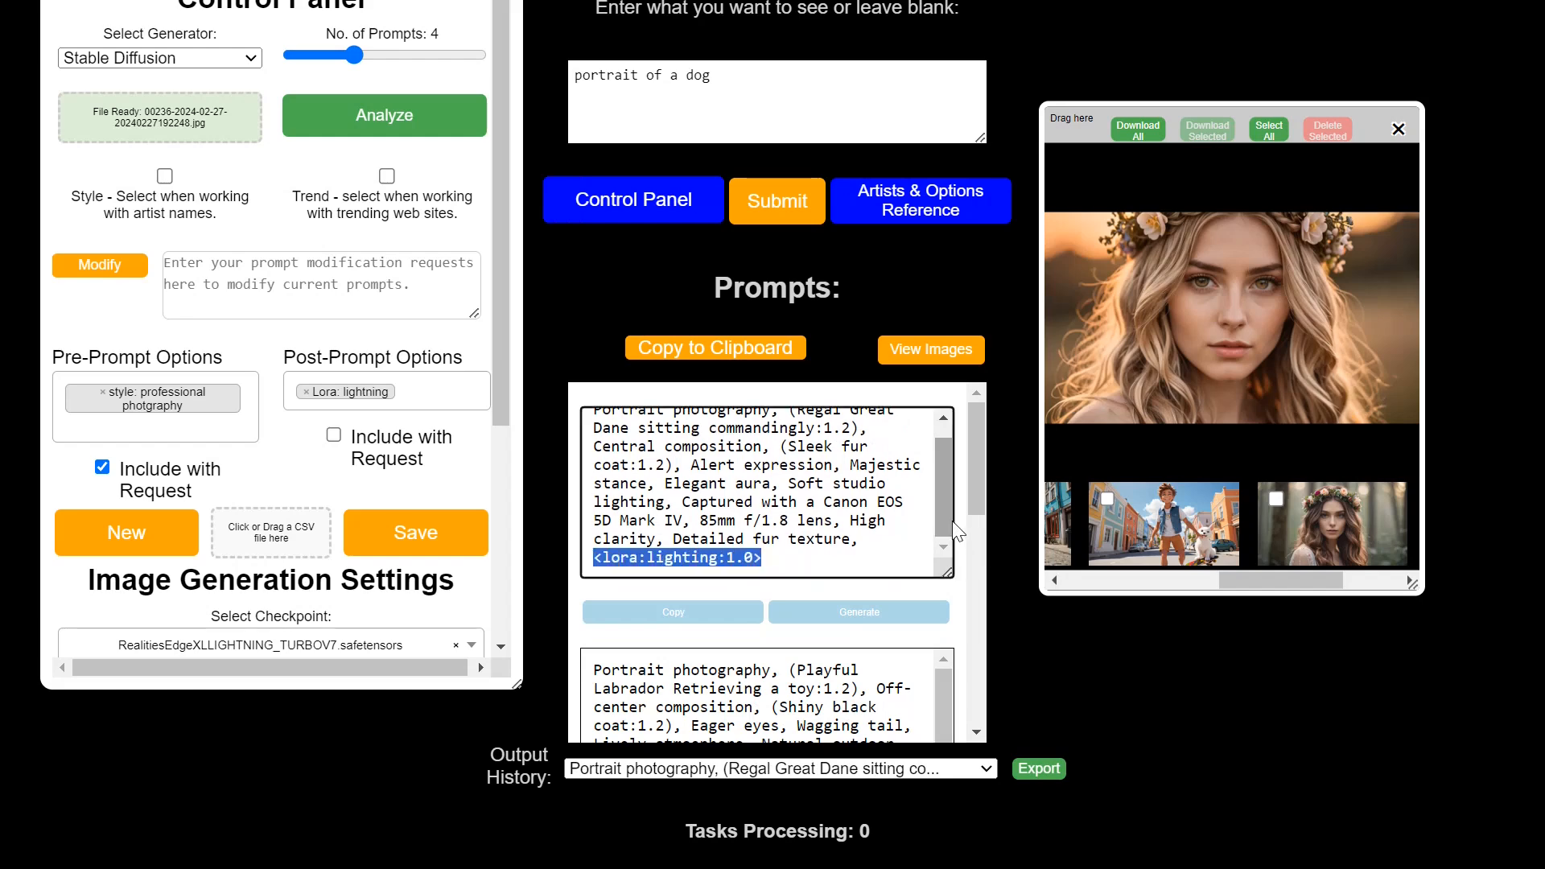
scroll(845, 648, down, 3)
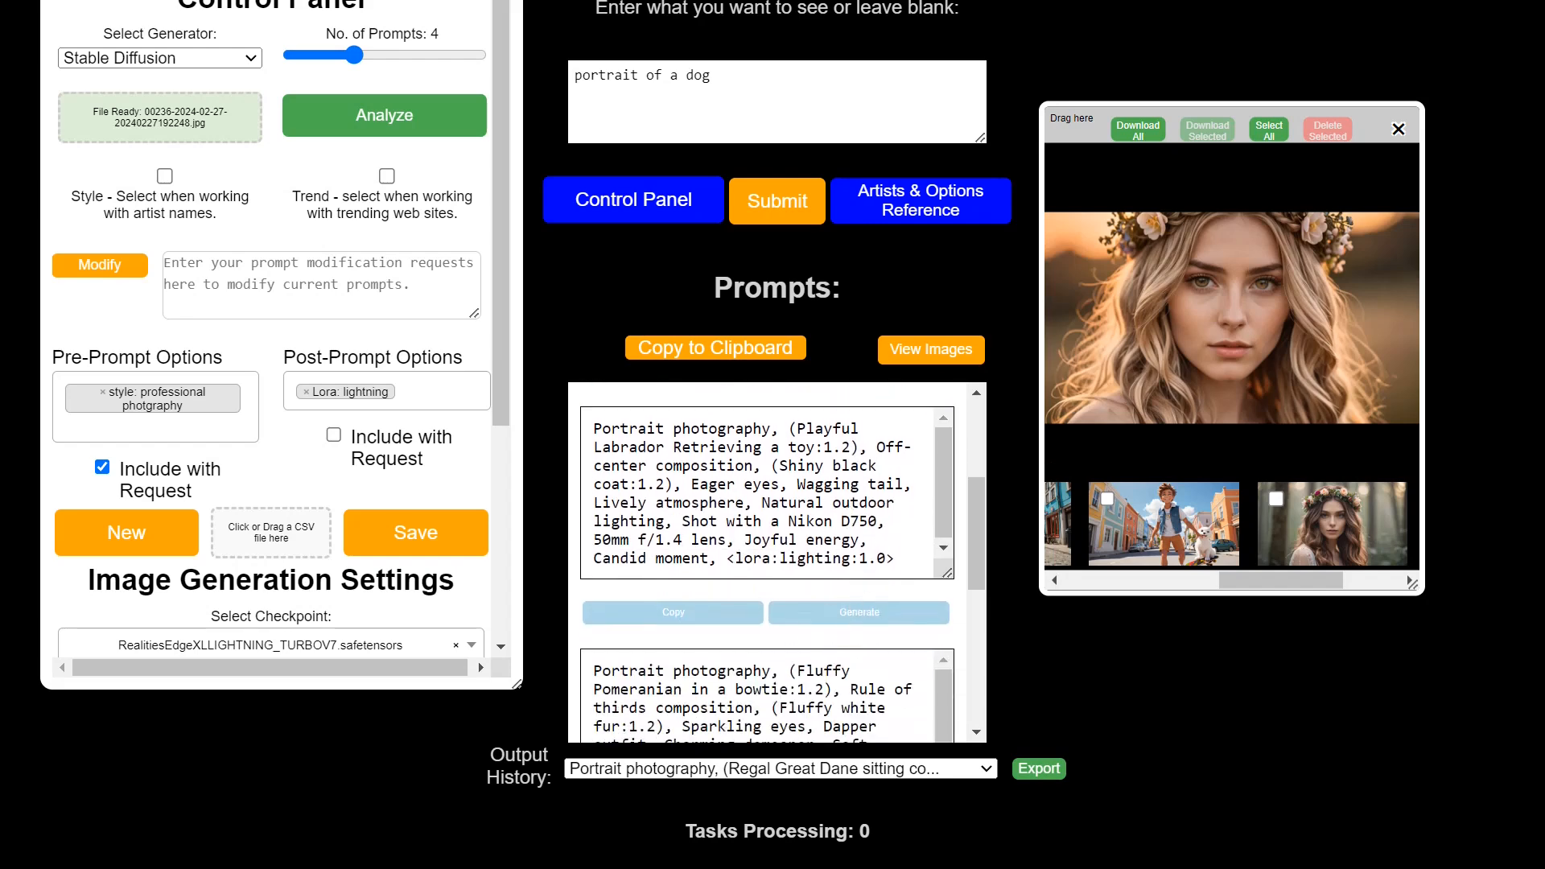
scroll(775, 564, up, 3)
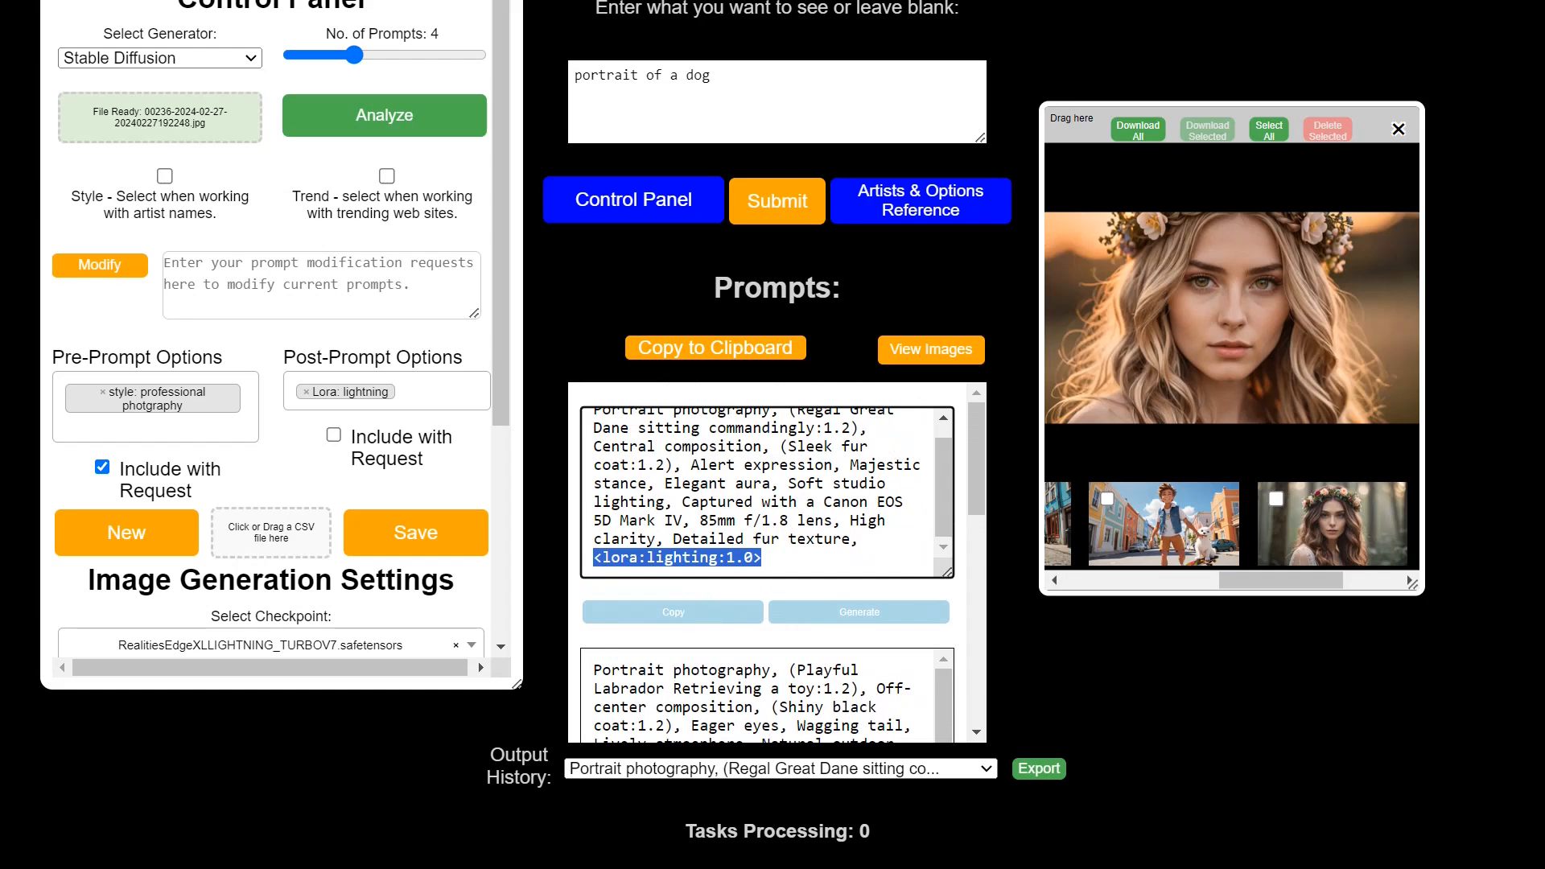
click(869, 616)
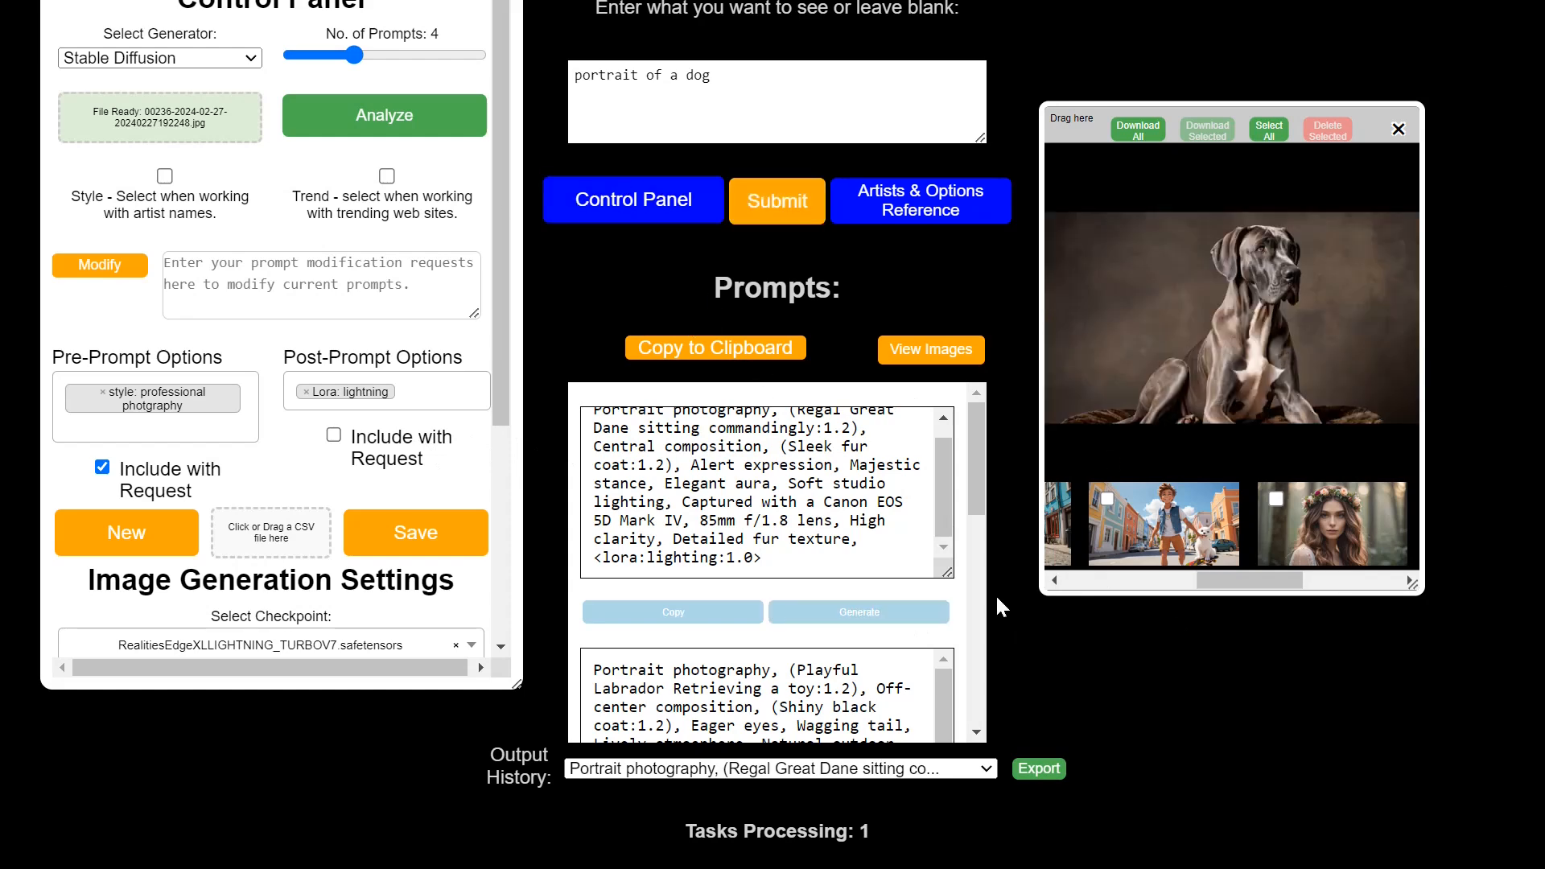
Generate an image from the second dog prompt, the playful Labrador.
scroll(966, 636, down, 2)
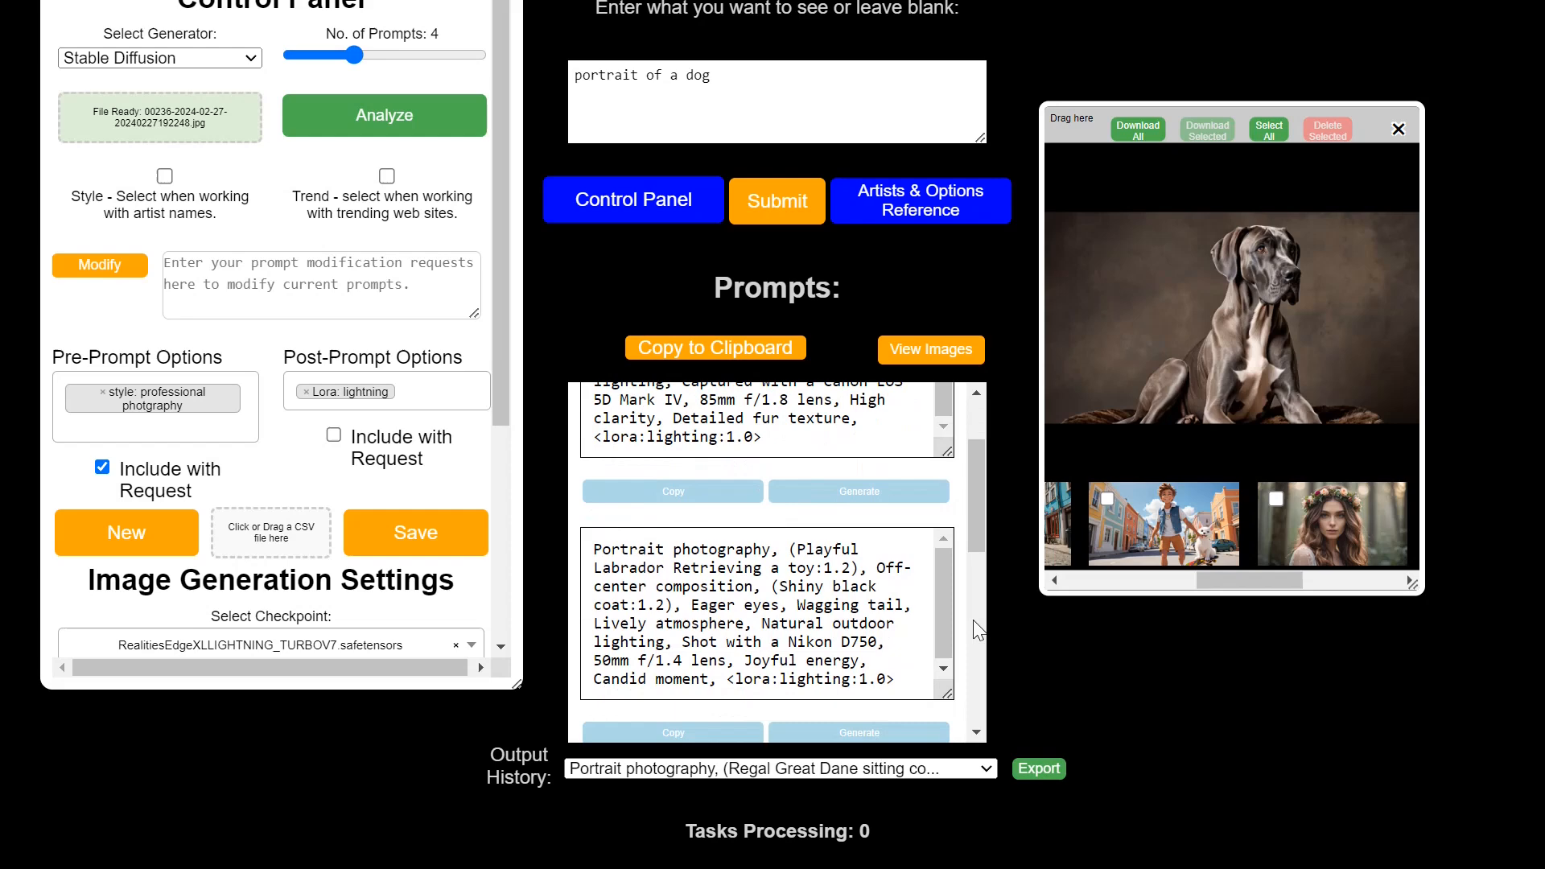
click(903, 726)
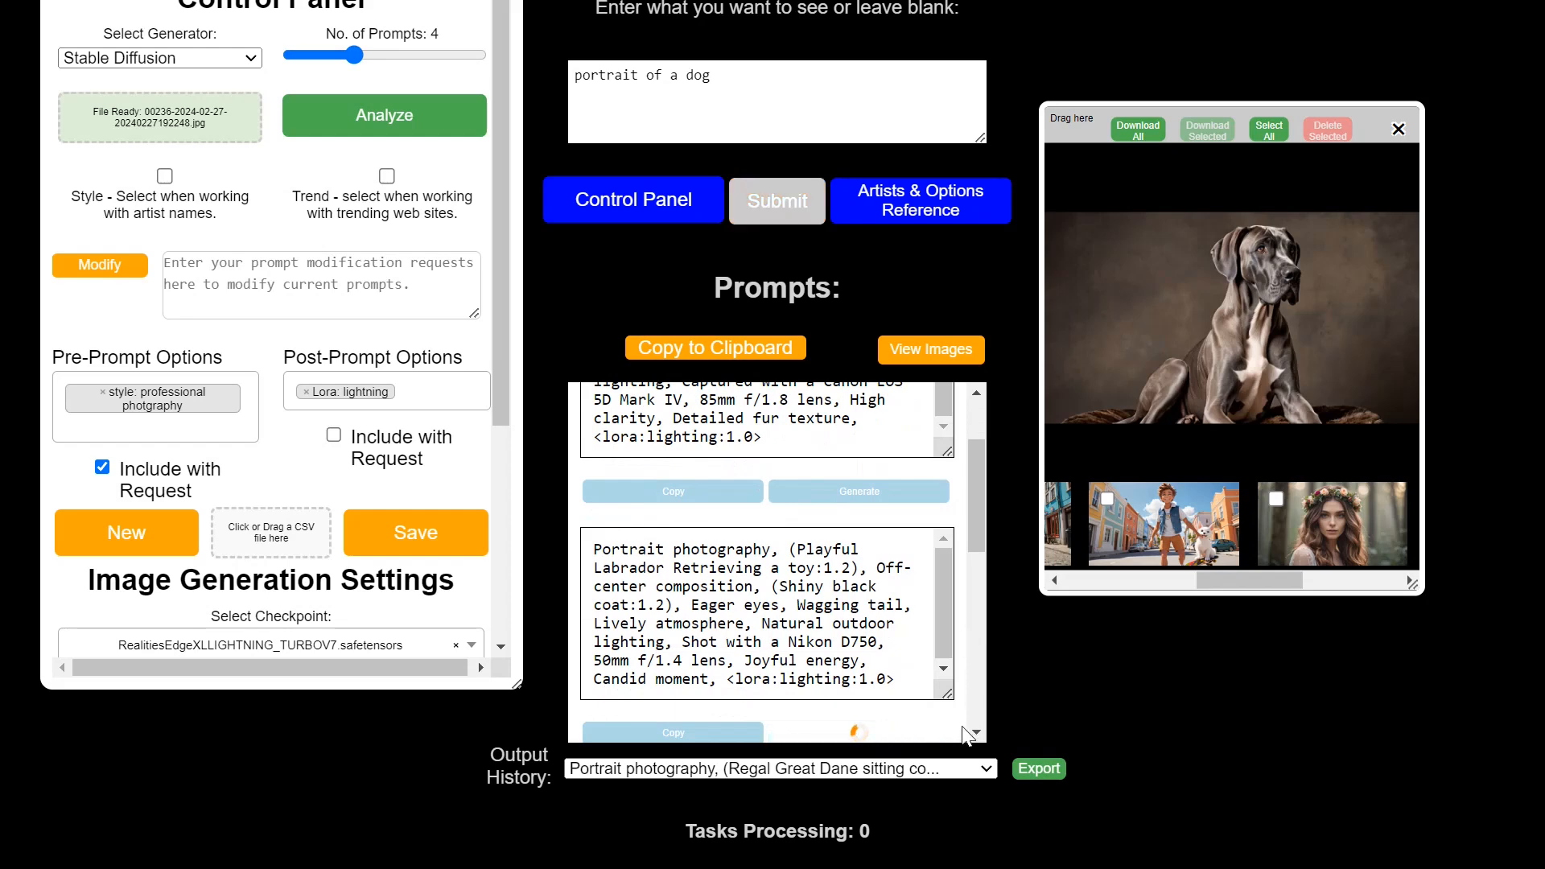
scroll(972, 733, down, 3)
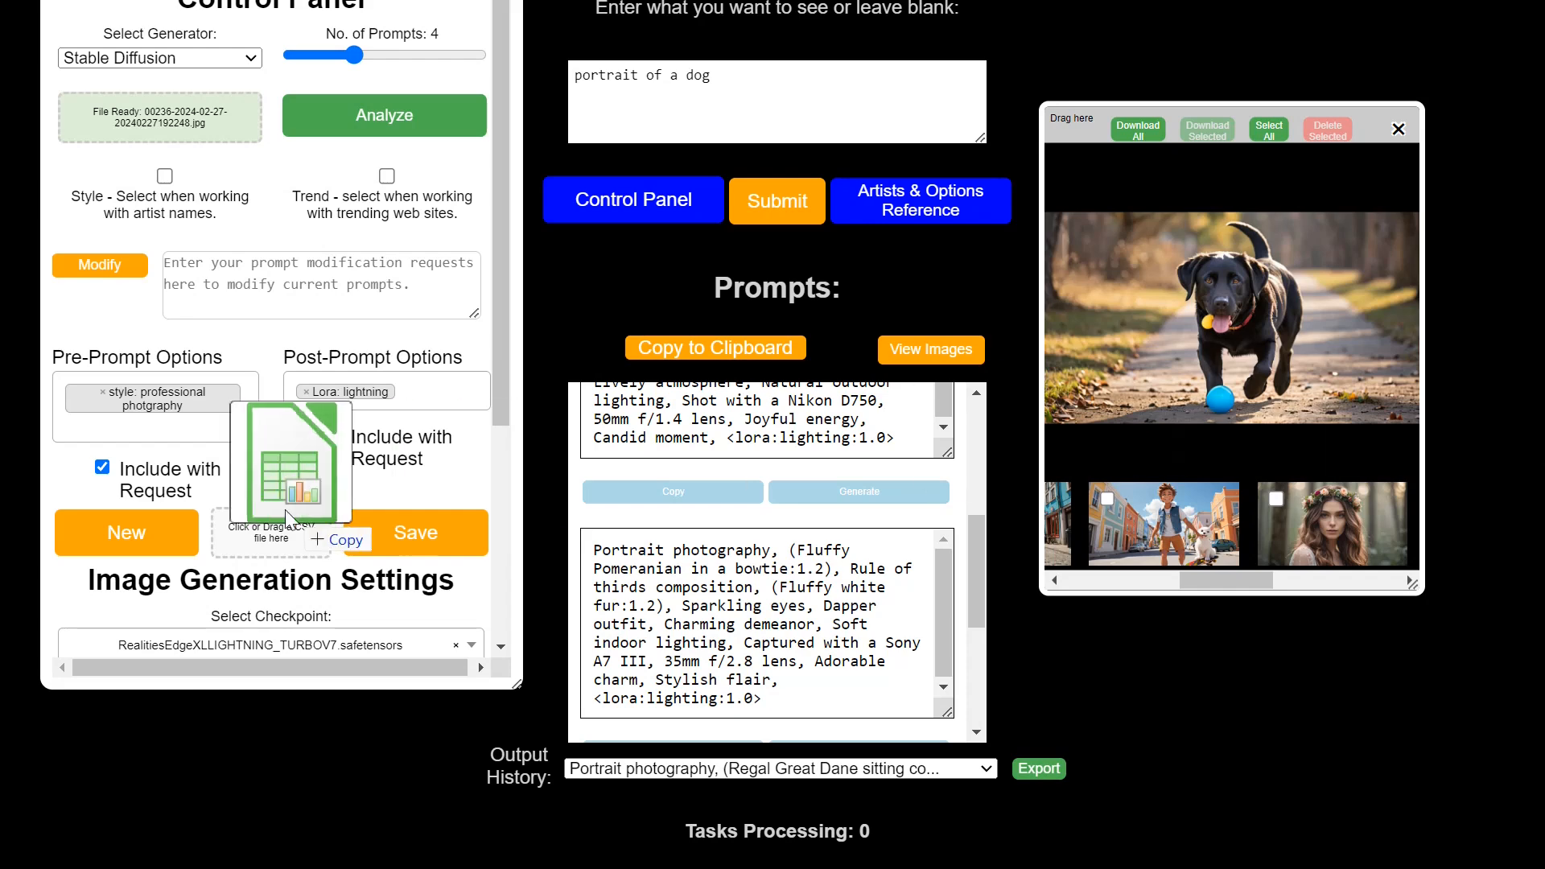
Load the CSV file of saved prompt options and review the entries offered for the pre-prompt options.
mouse_move(262, 541)
mouse_down()
mouse_move(243, 533)
mouse_move(275, 542)
mouse_up()
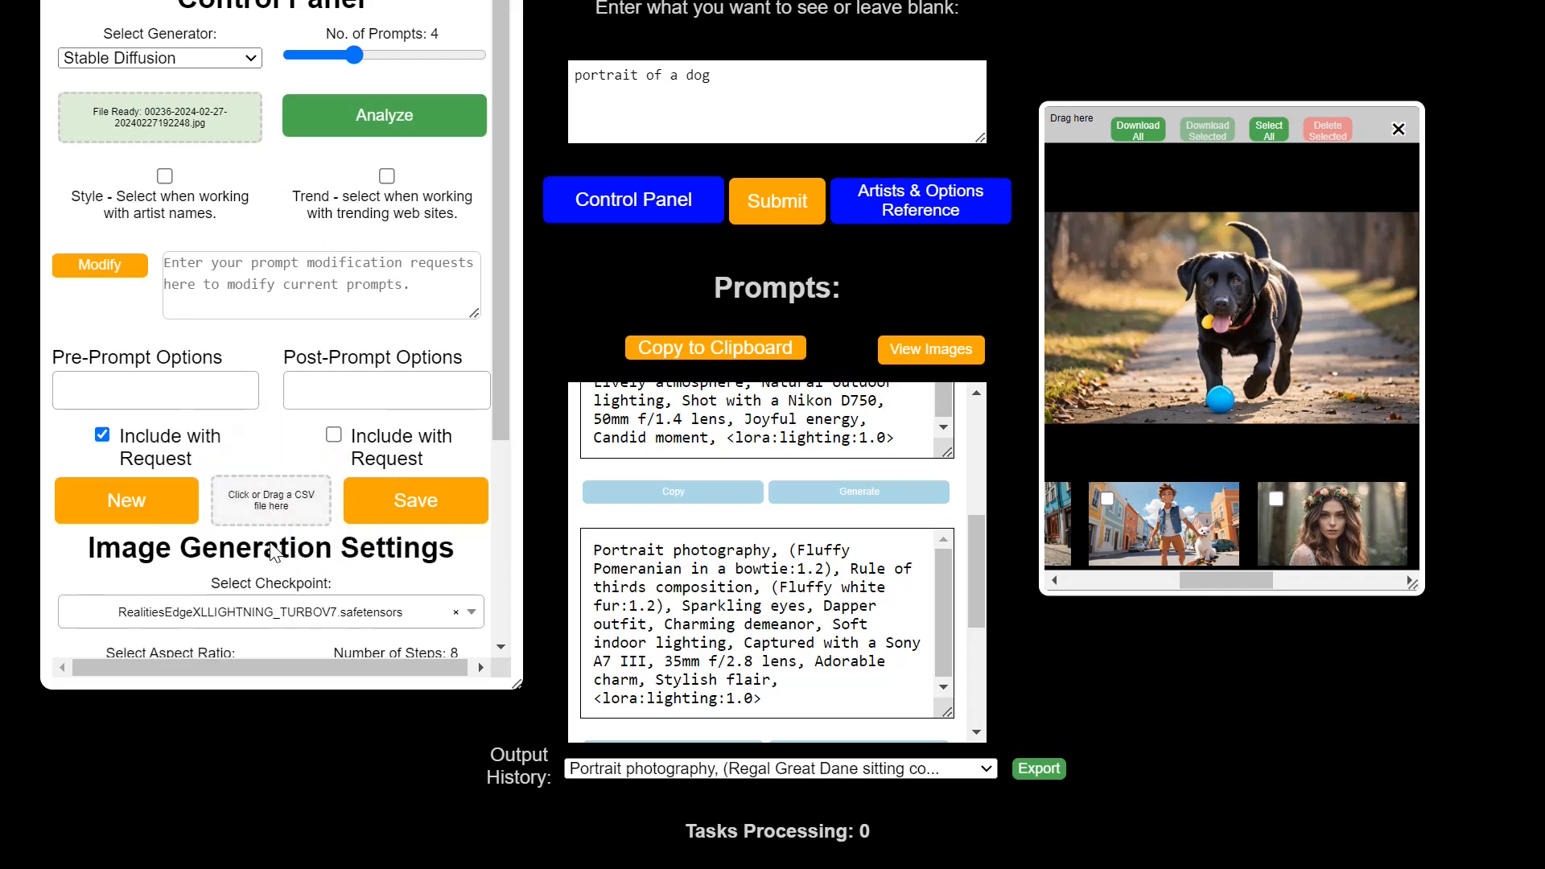
click(155, 390)
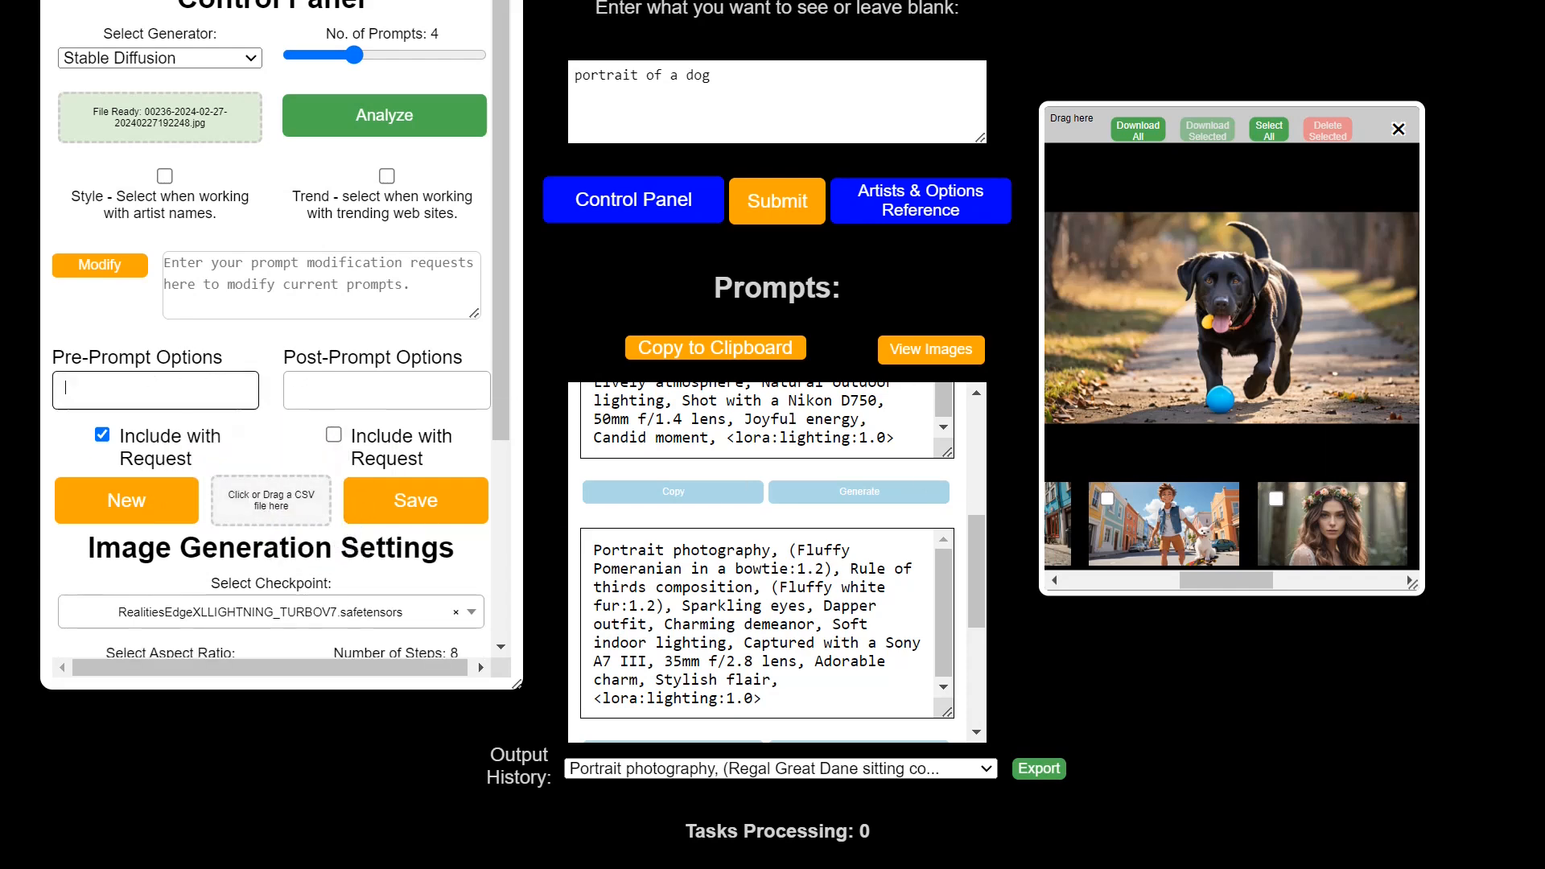
scroll(186, 511, down, 1)
scroll(185, 511, up, 1)
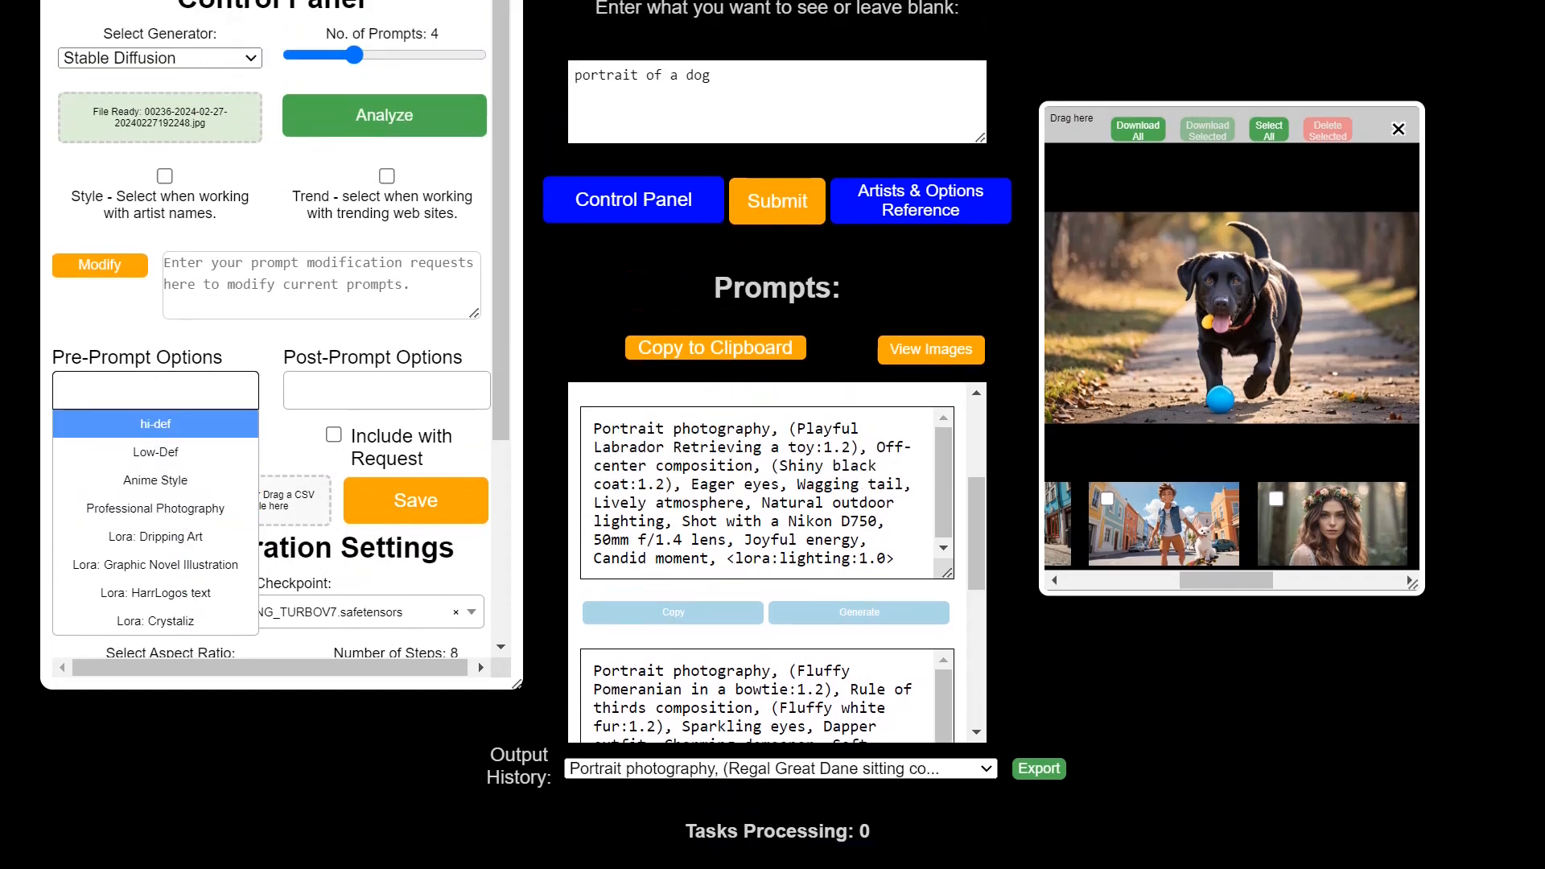
scroll(549, 419, up, 1)
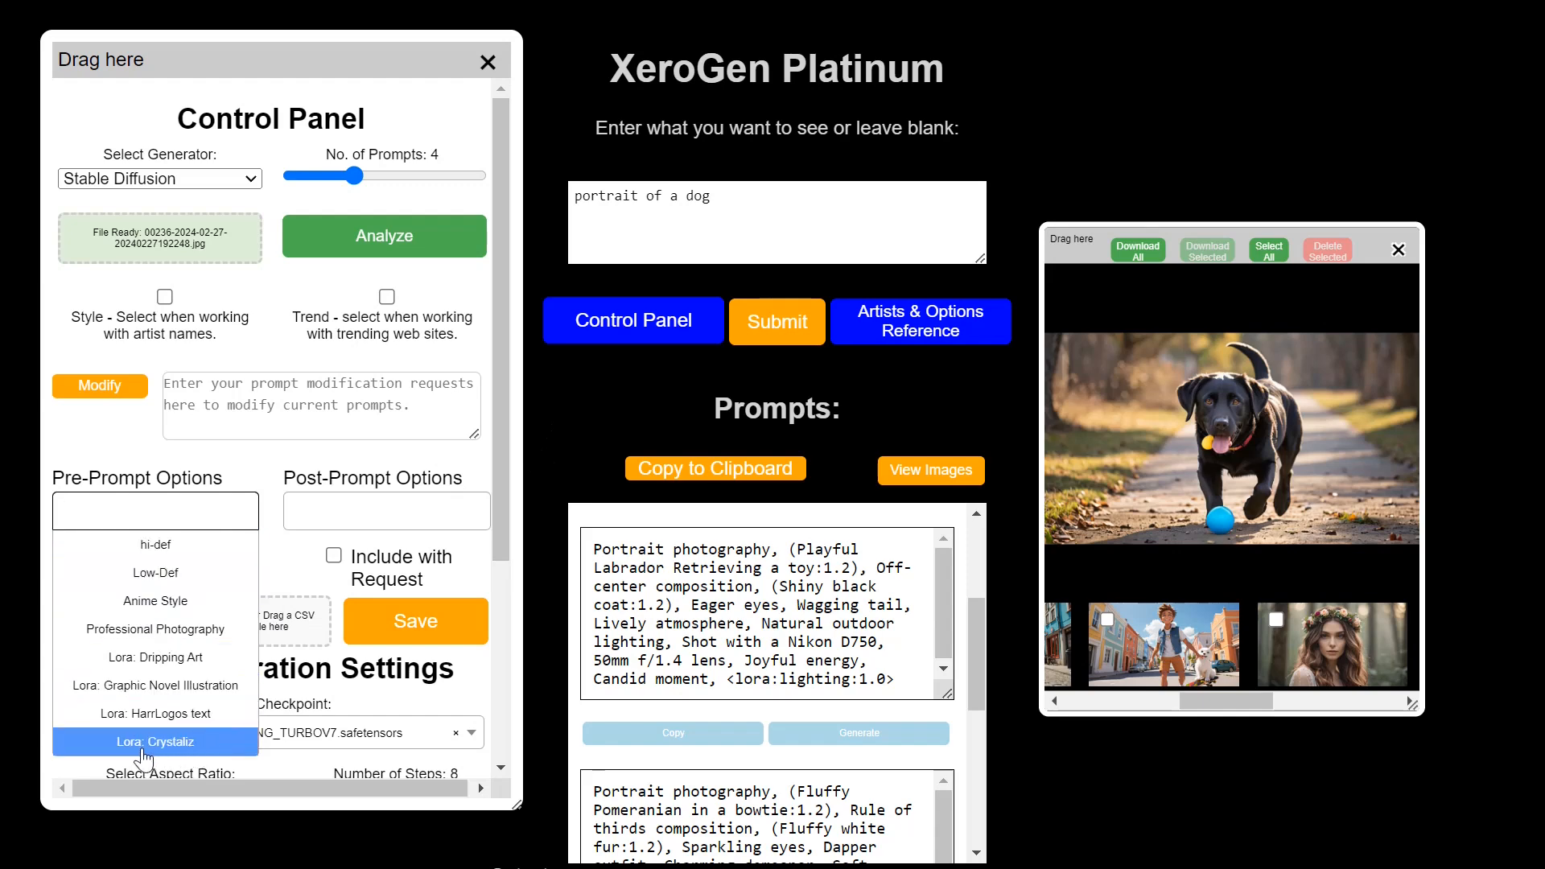
Choose "Lora: Crystaliz" as the post-prompt option and stop including the pre-prompt options with the request.
click(353, 530)
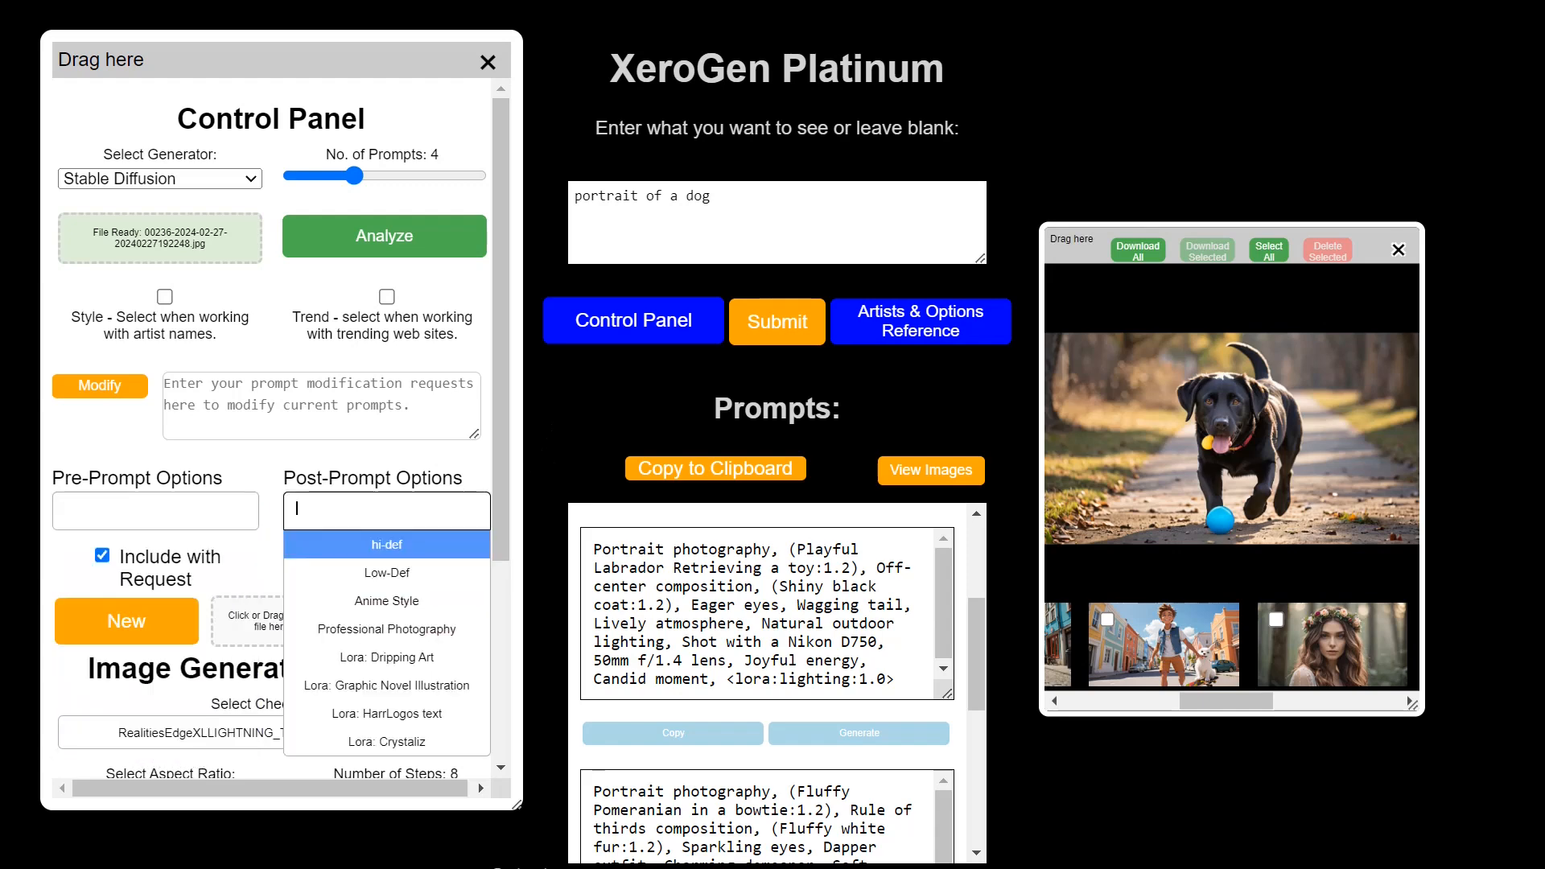
click(406, 744)
click(103, 556)
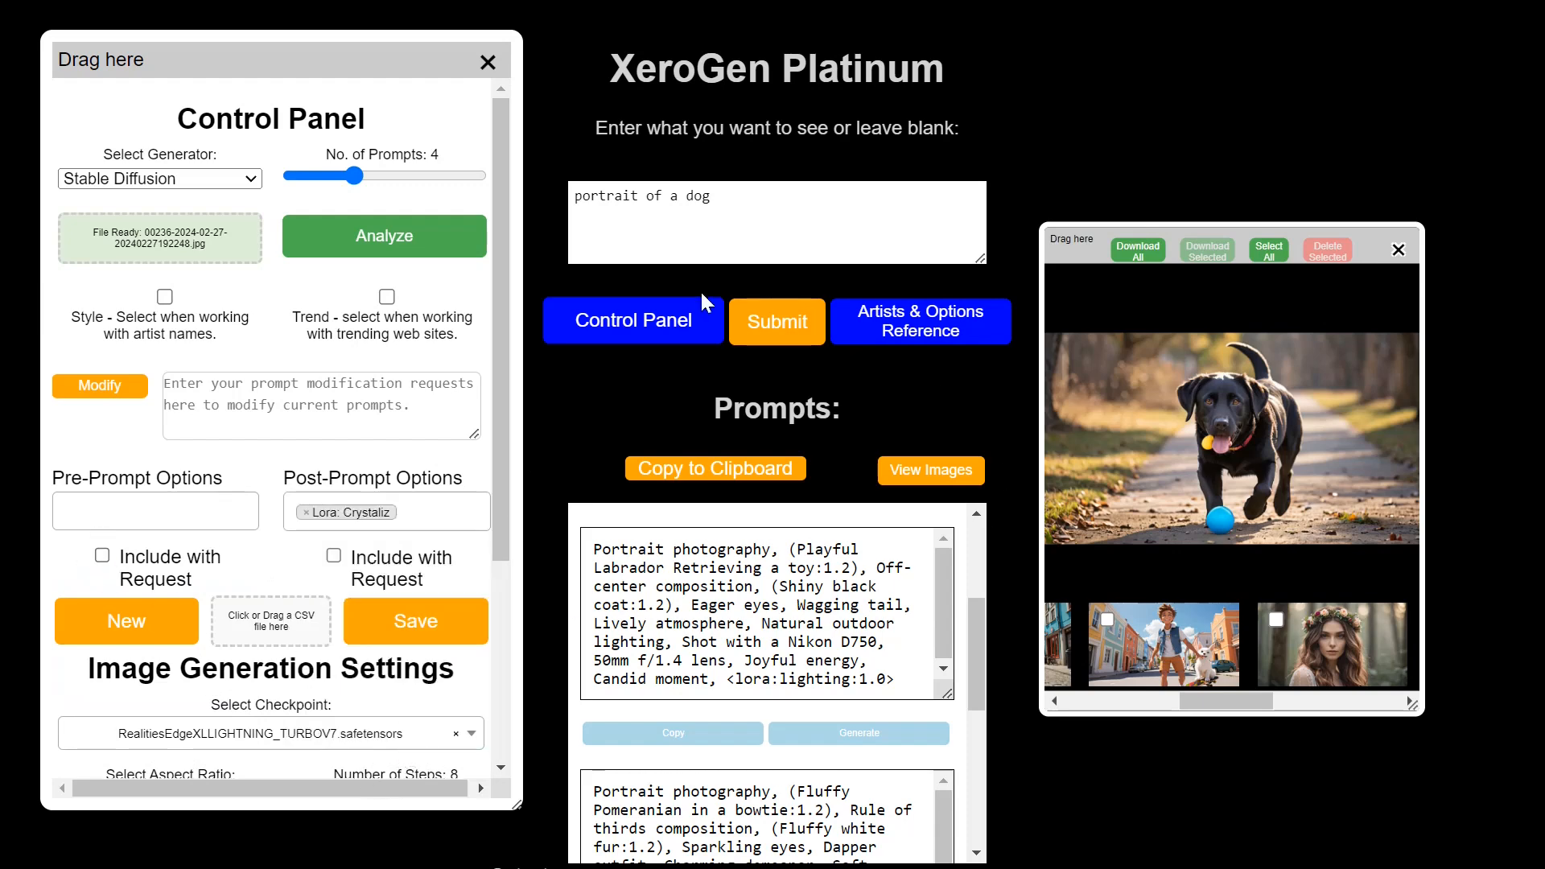
Replace the request text with "fantasy castle" and submit it to produce new prompts.
click(813, 326)
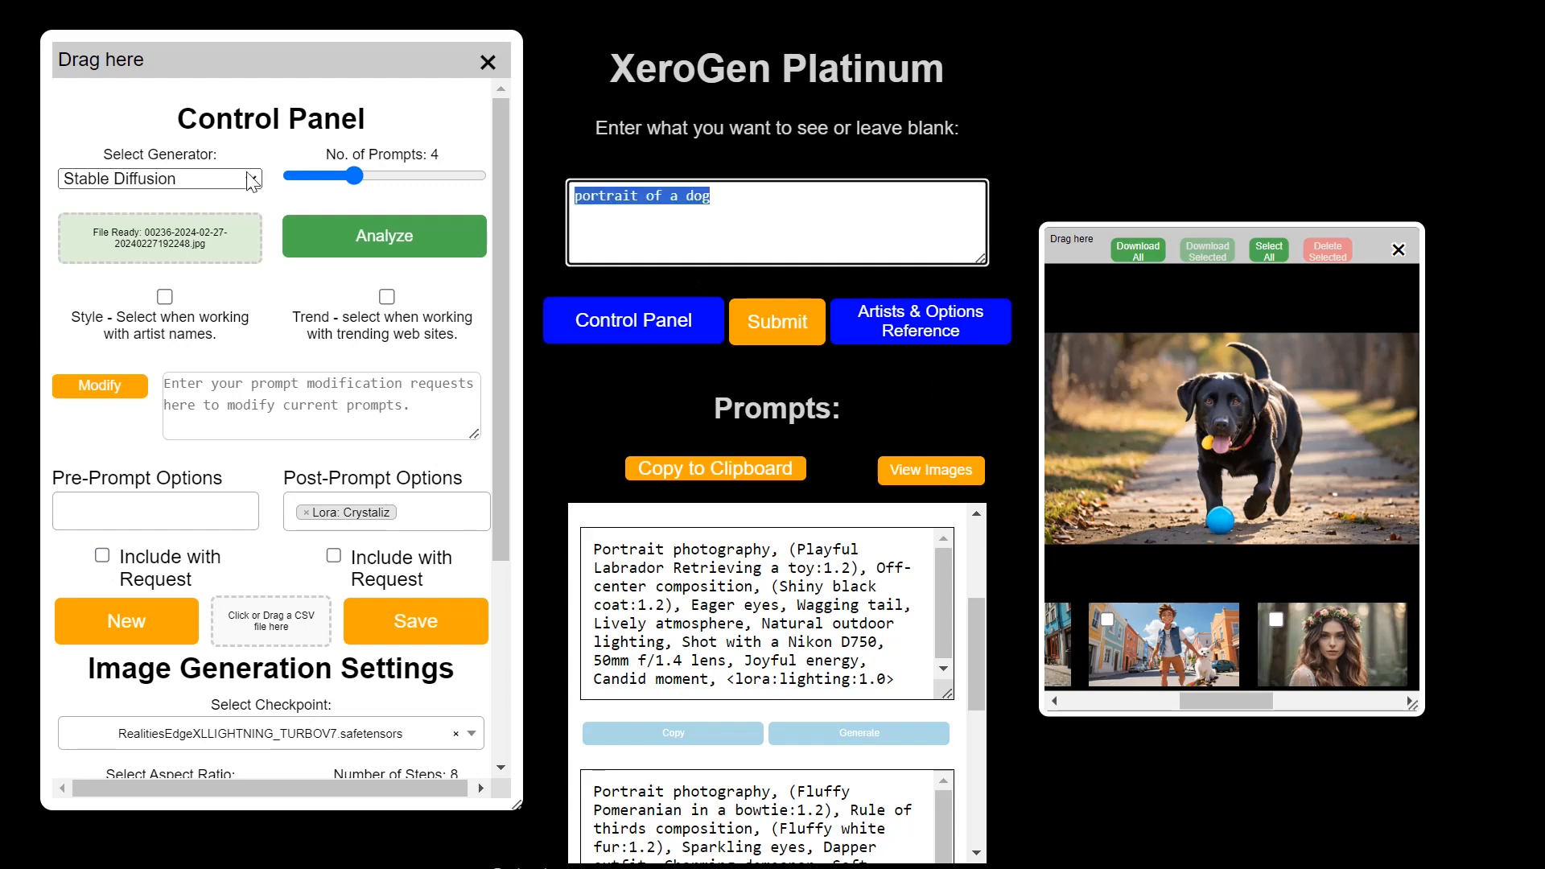
key(BackSpace)
text(f)
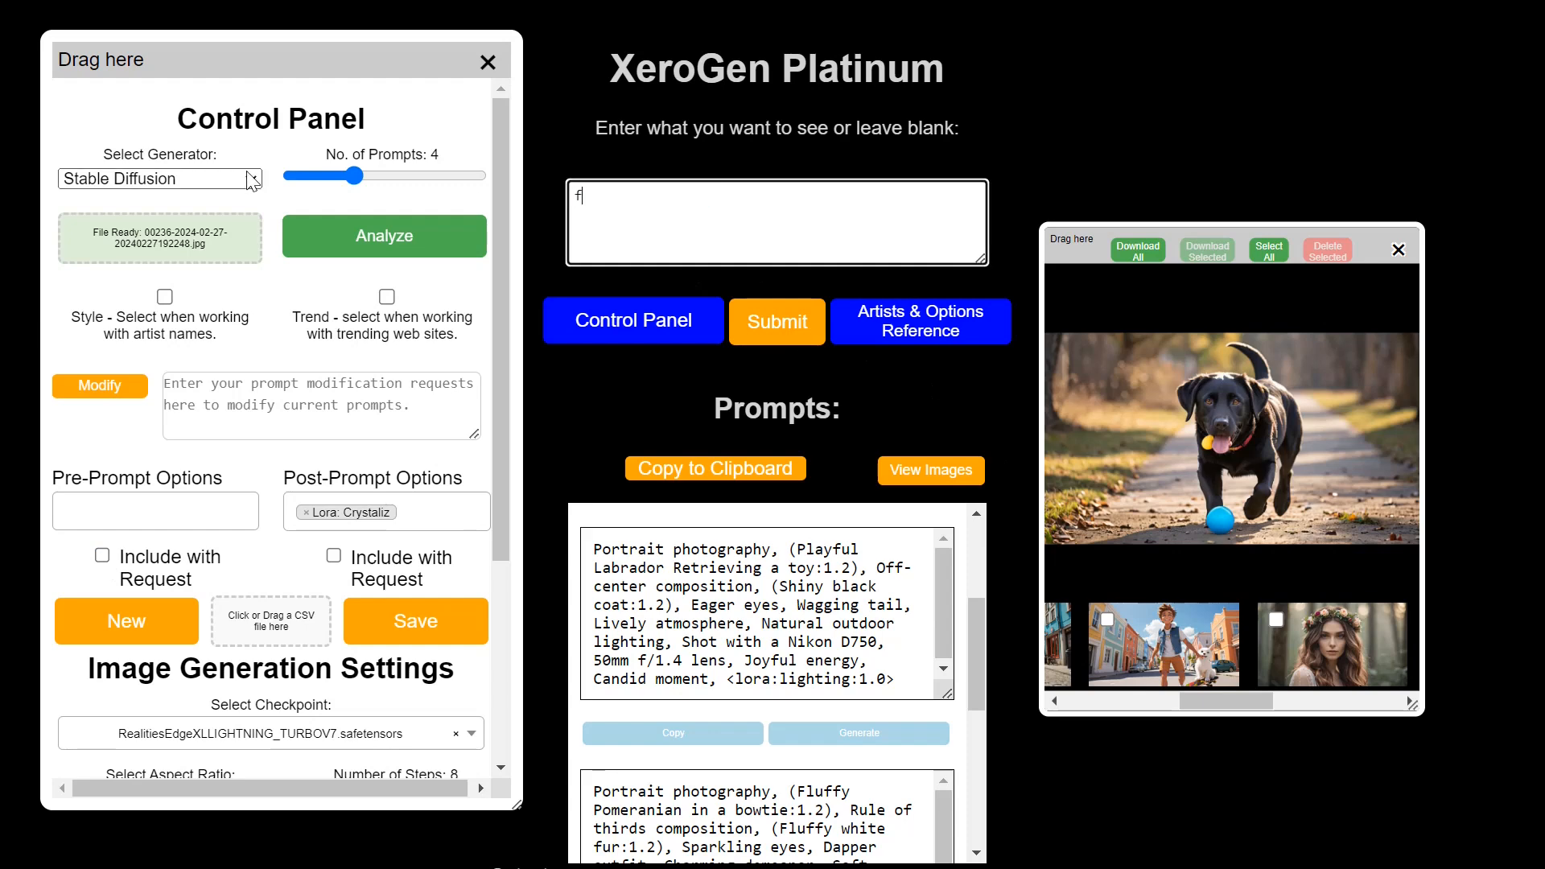
text(antasy castle)
click(777, 321)
Set the image aspect ratio to 4:5 (Instagram).
scroll(159, 730, down, 1)
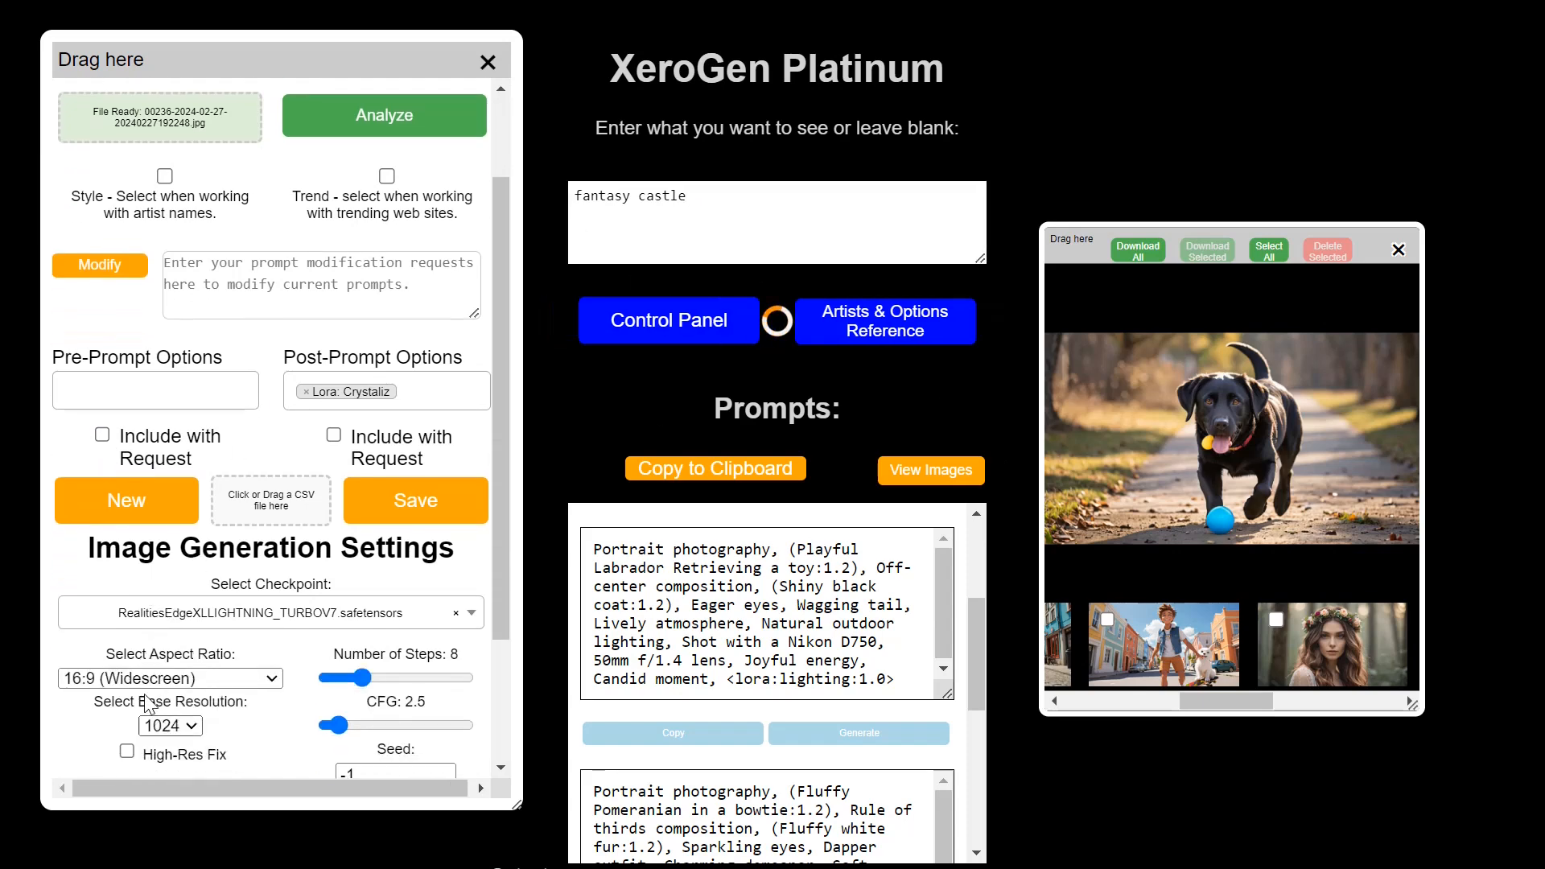
click(137, 678)
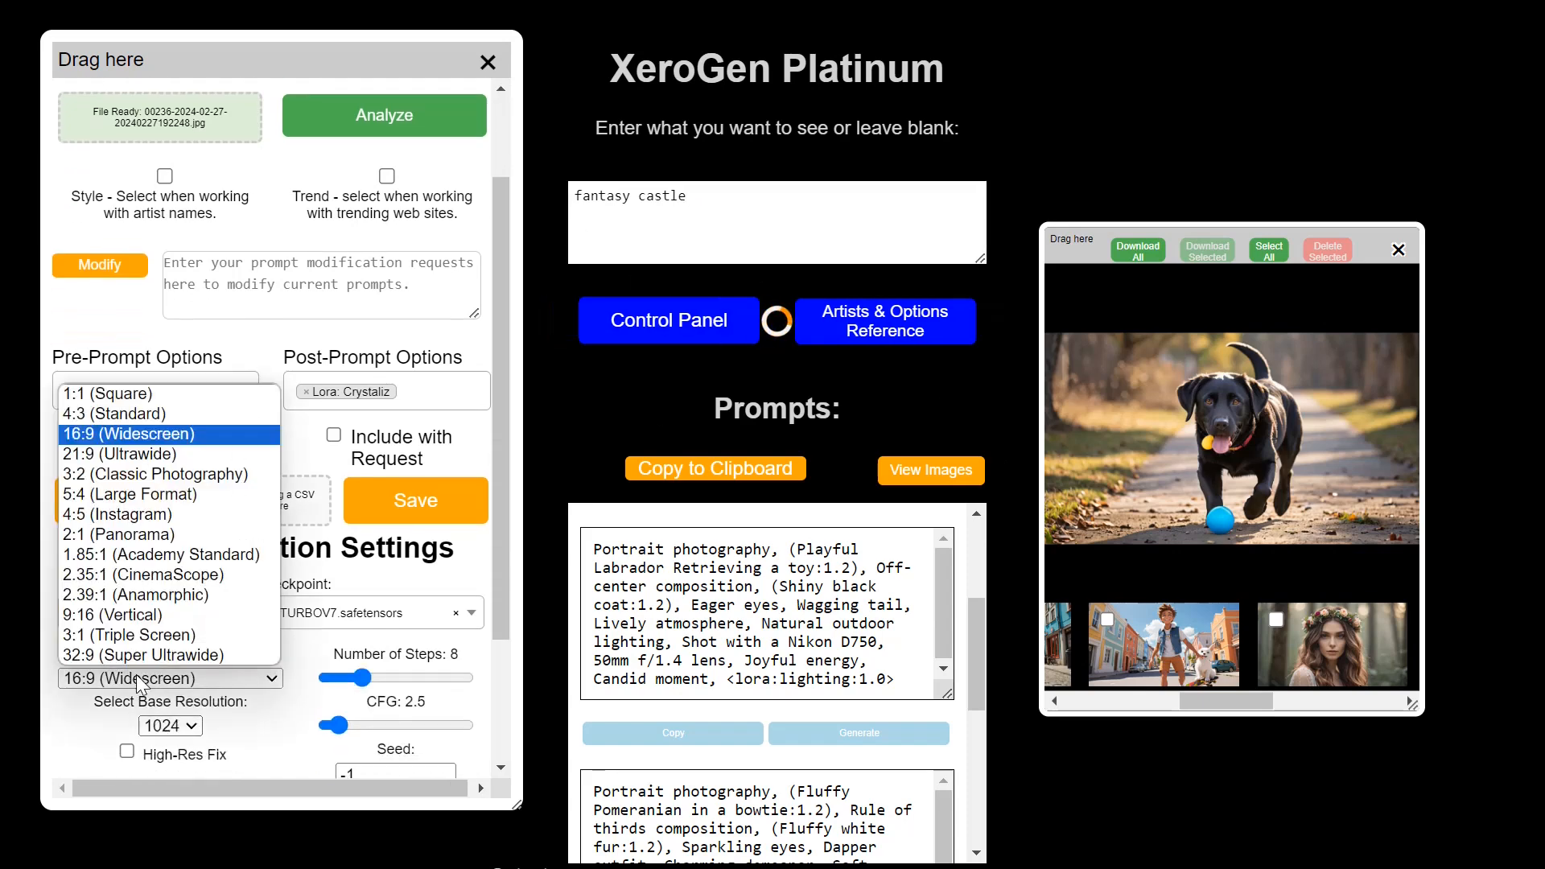
click(128, 514)
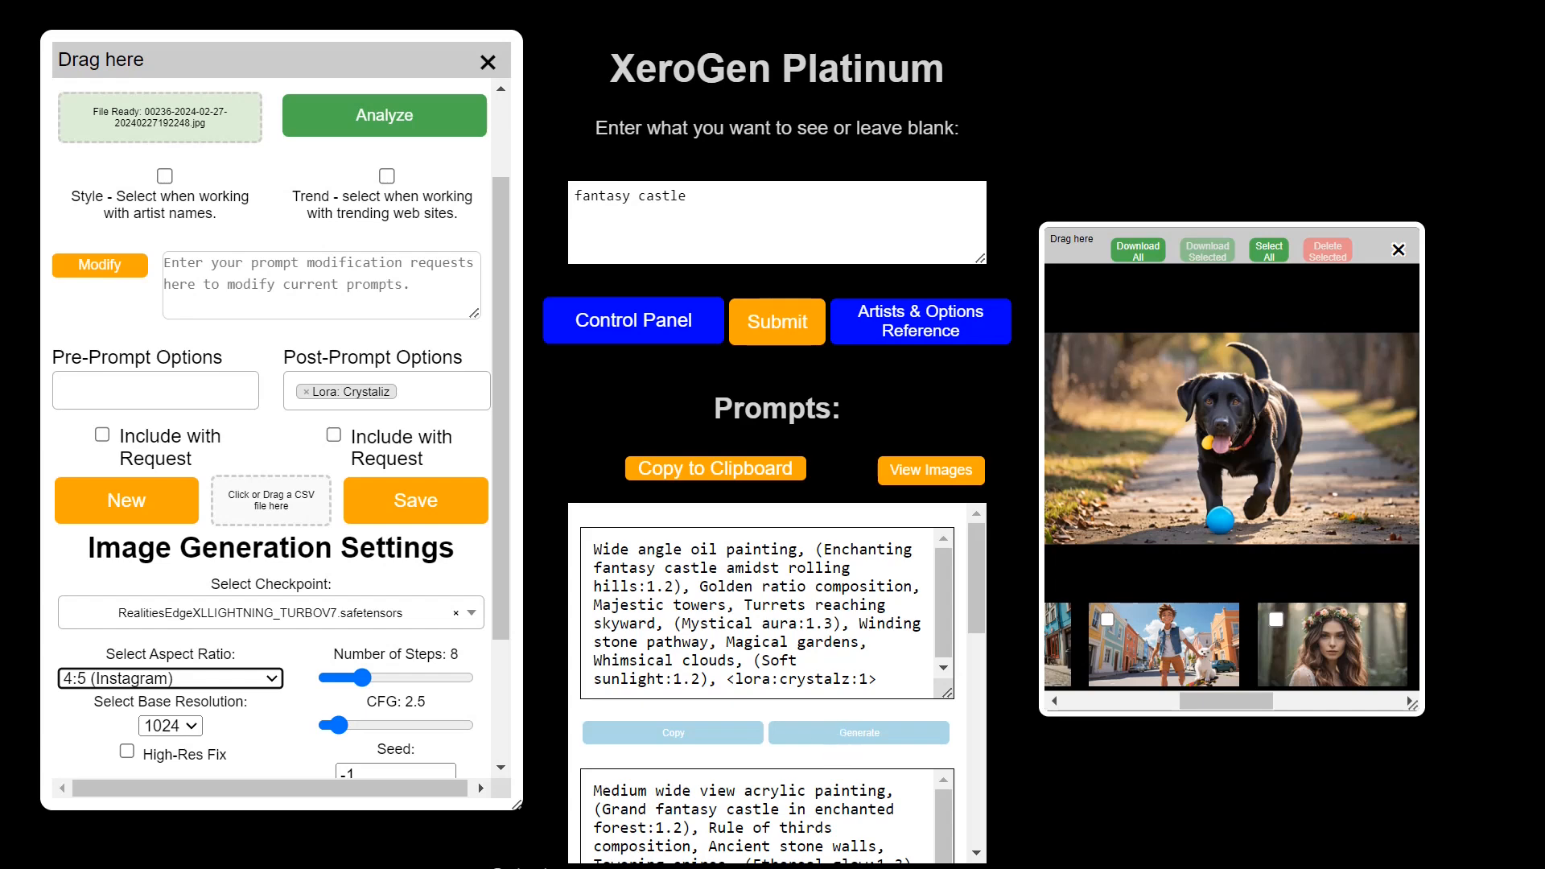
Generate an image from the first fantasy castle prompt and inspect it at enlarged size.
click(859, 732)
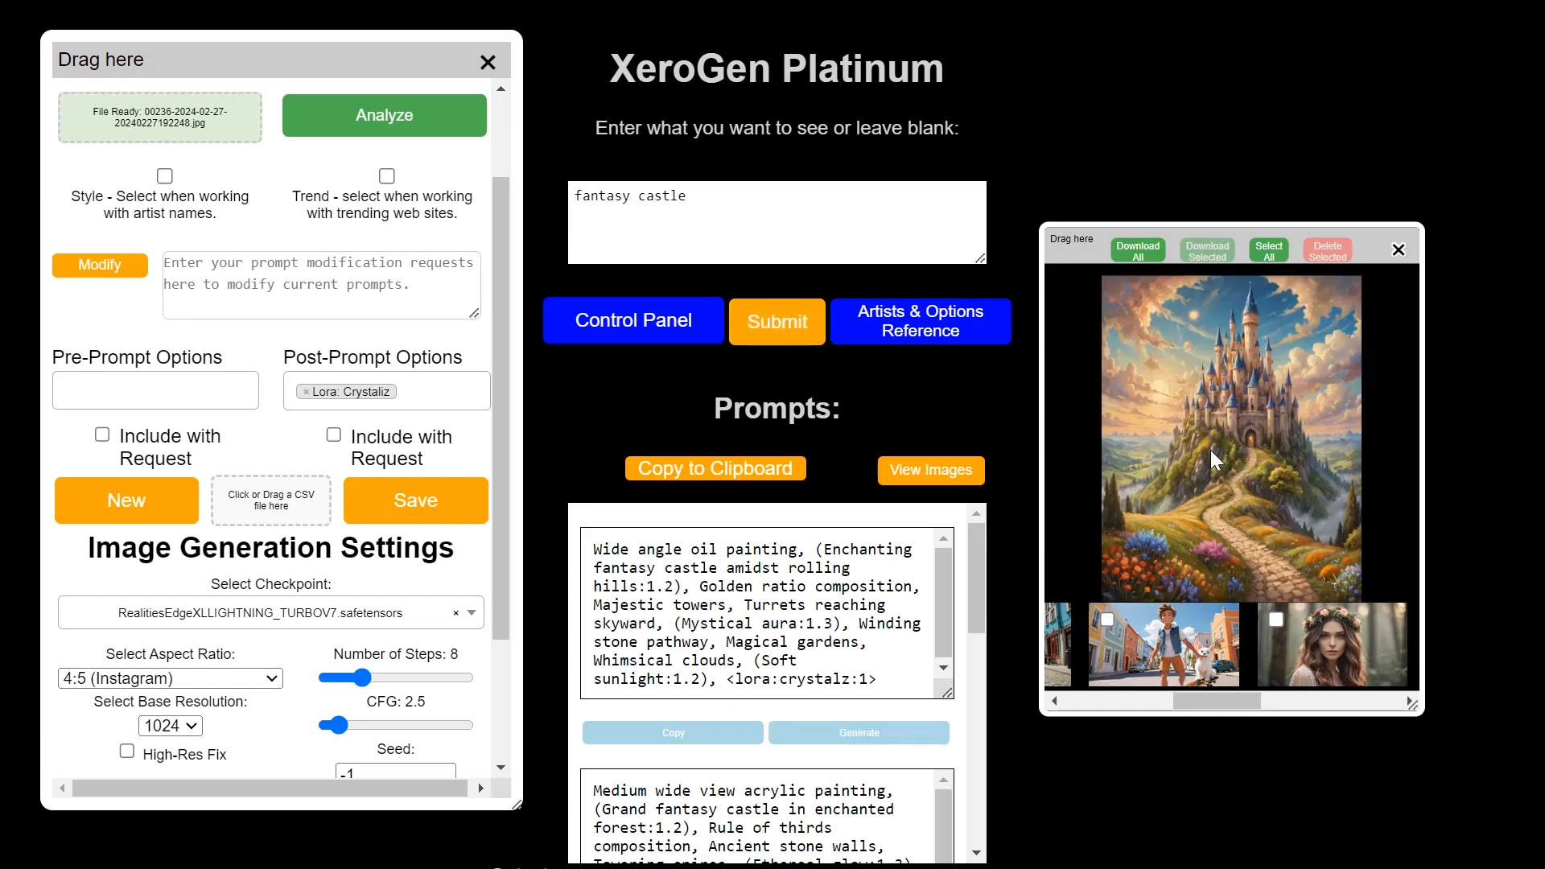
click(1258, 429)
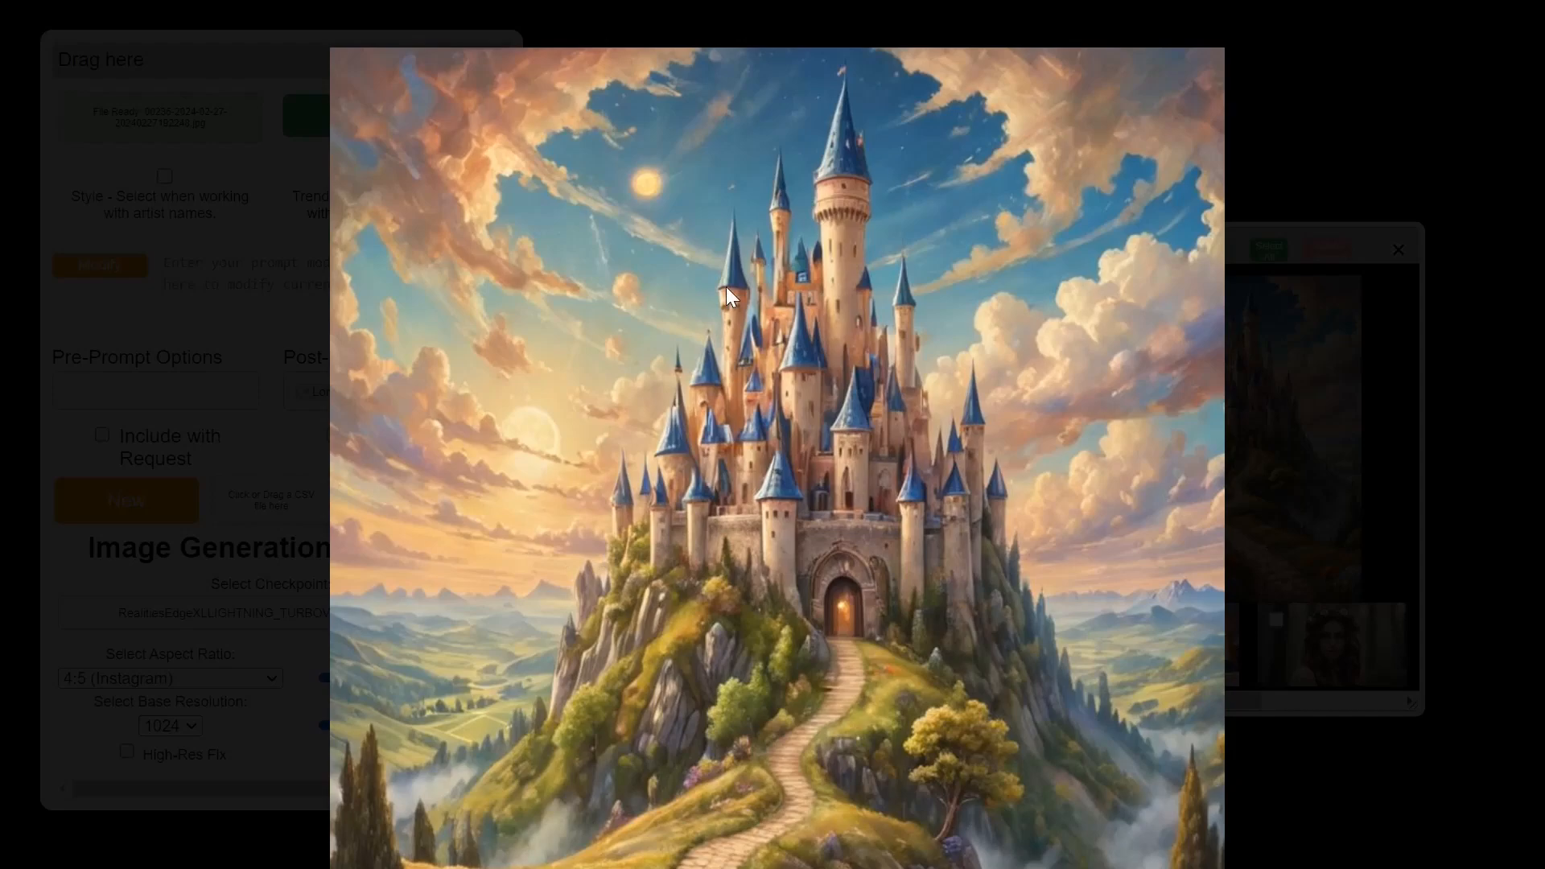
click(462, 708)
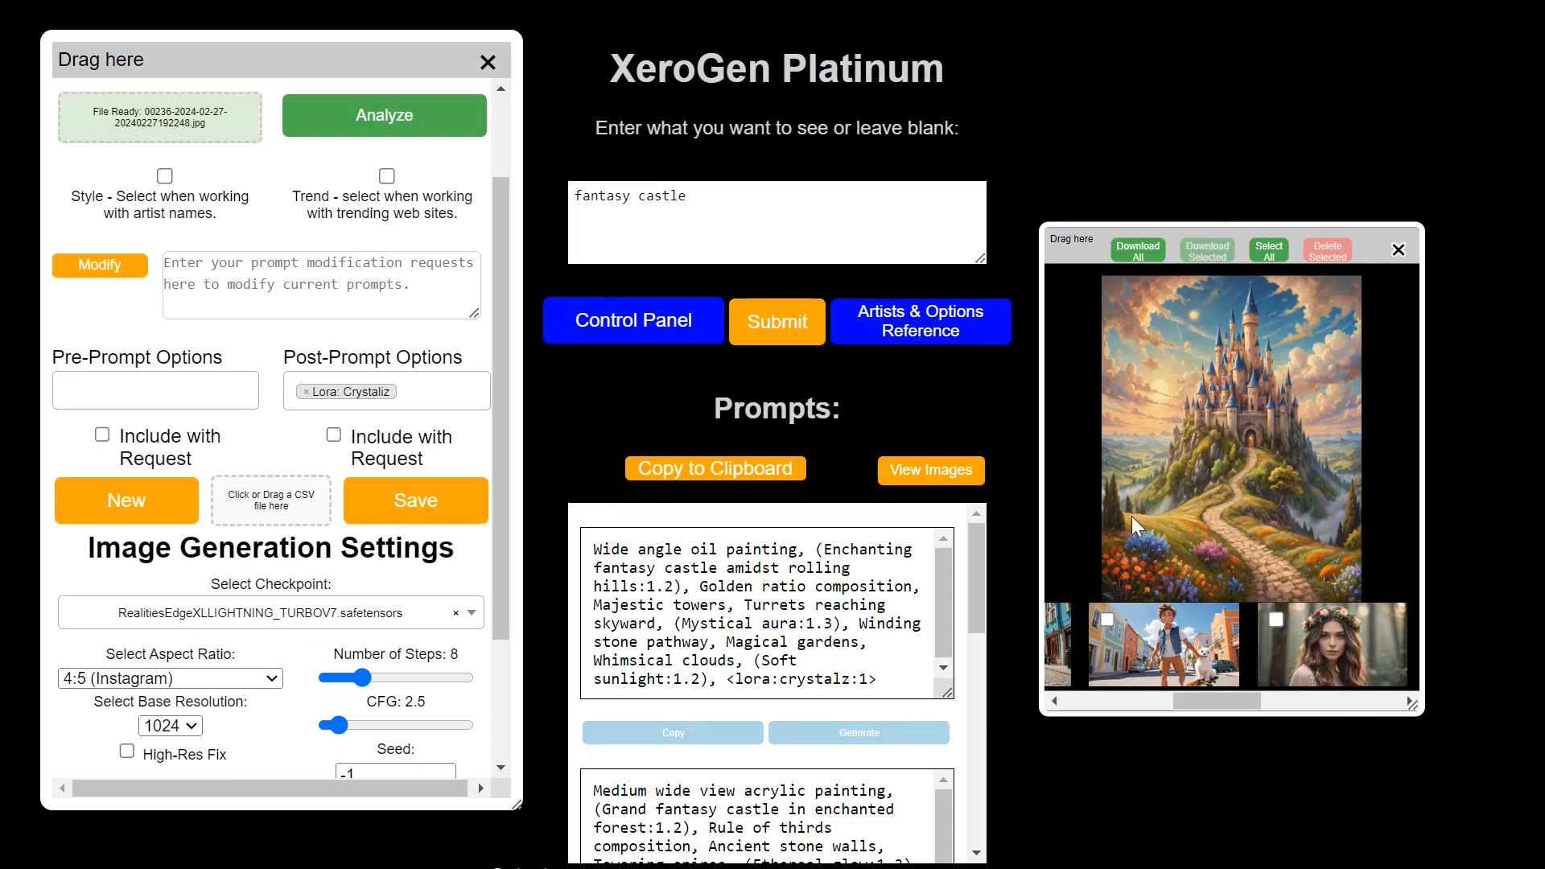
Set the crystalz Lora weight in the first castle prompt to 1.5 and generate the image again.
click(773, 221)
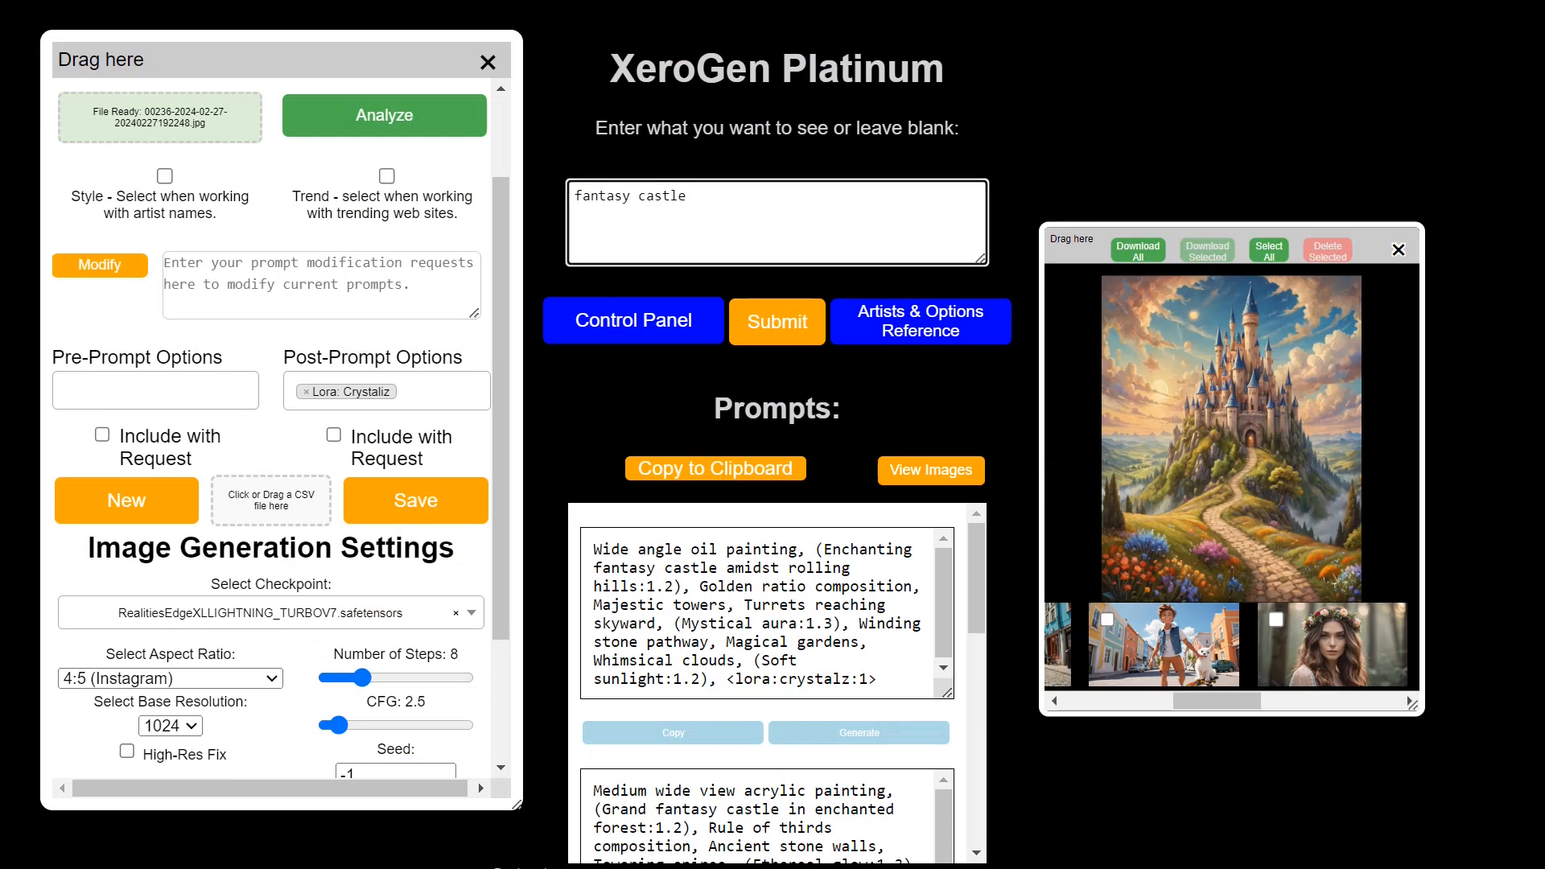
click(877, 679)
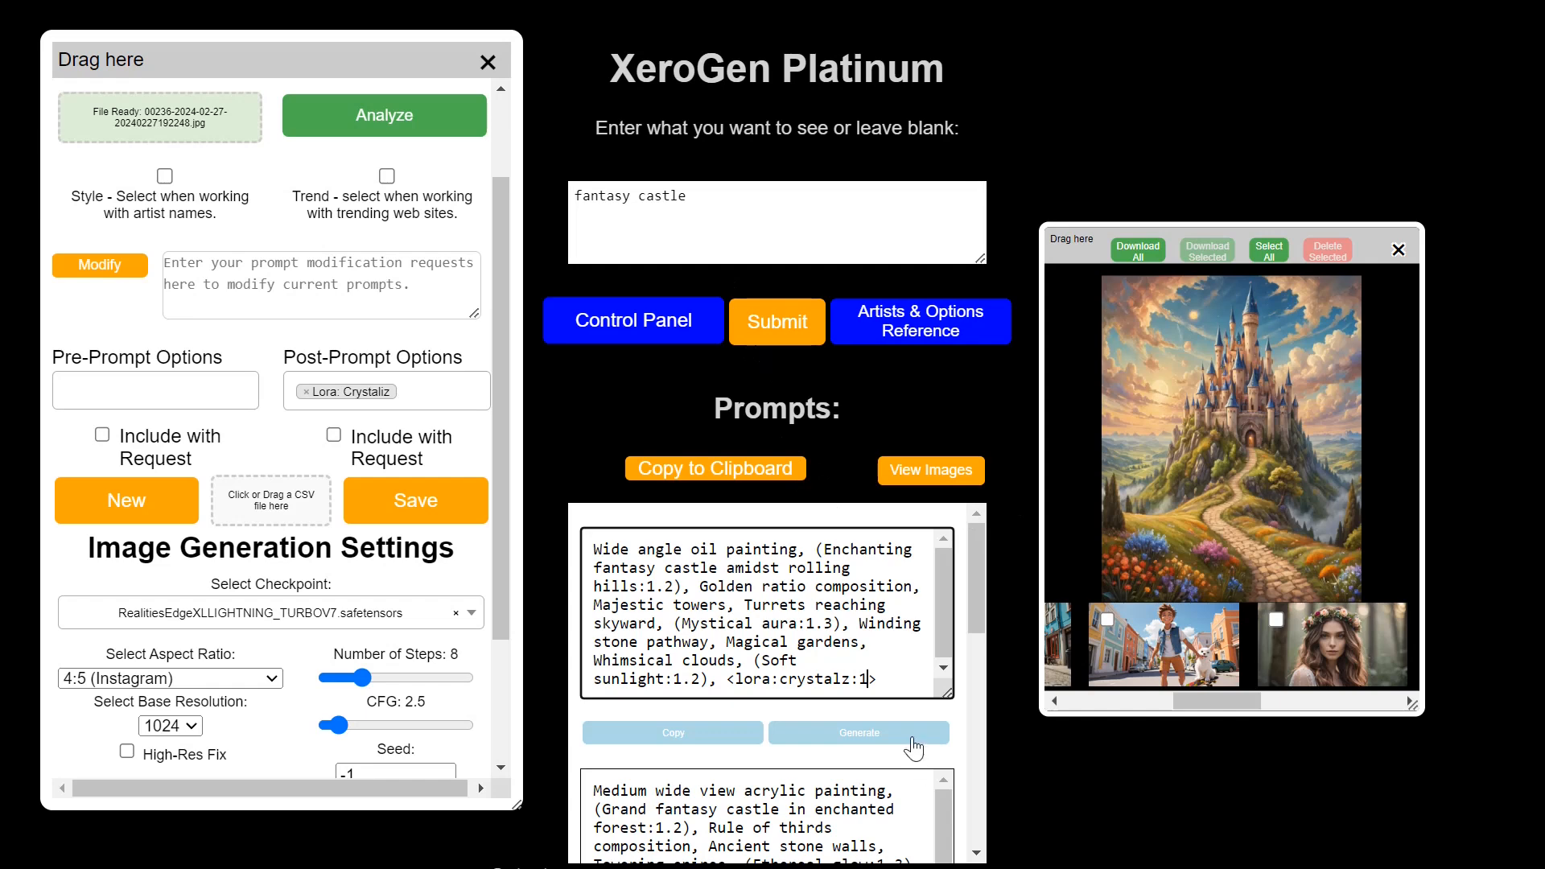
text(.54)
key(BackSpace)
click(872, 739)
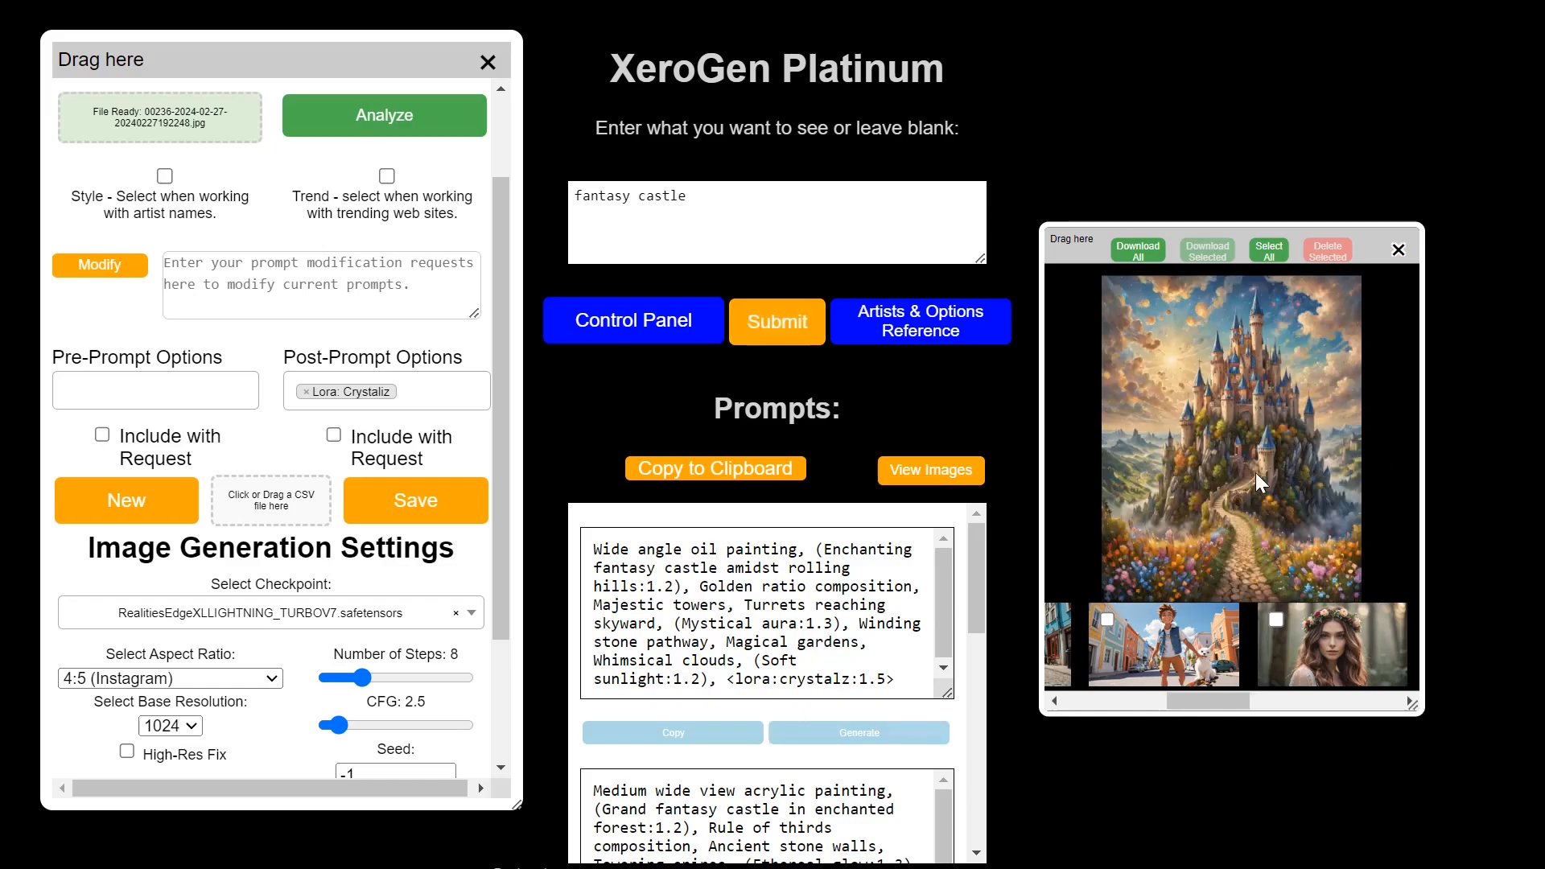
Inspect the castle image generated with the stronger Lora weight at enlarged size, from the towers to the flower path.
click(1261, 483)
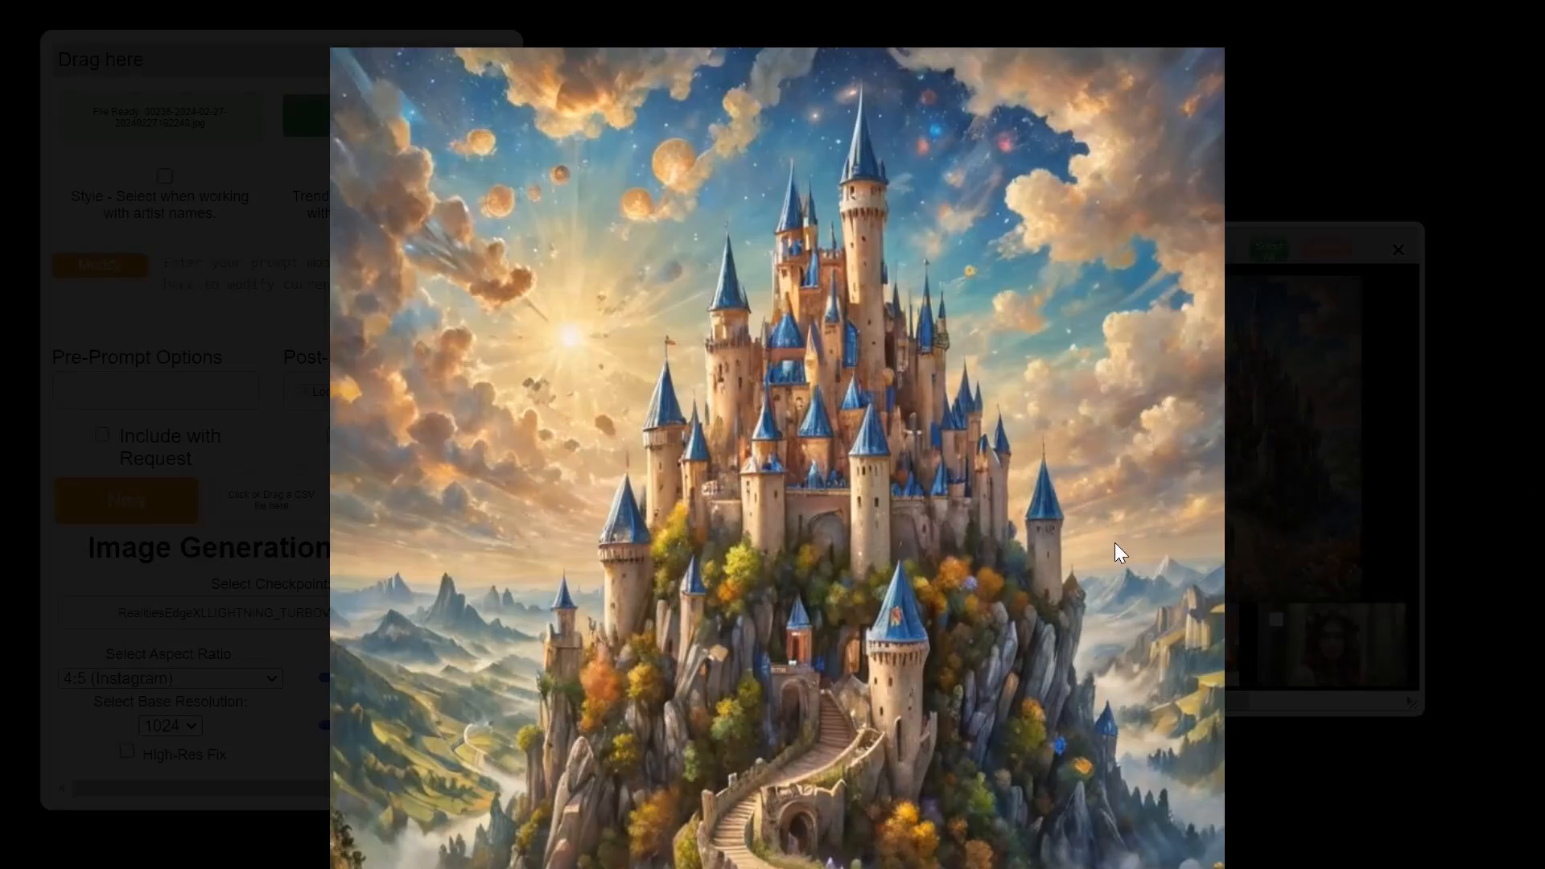
scroll(786, 465, down, 5)
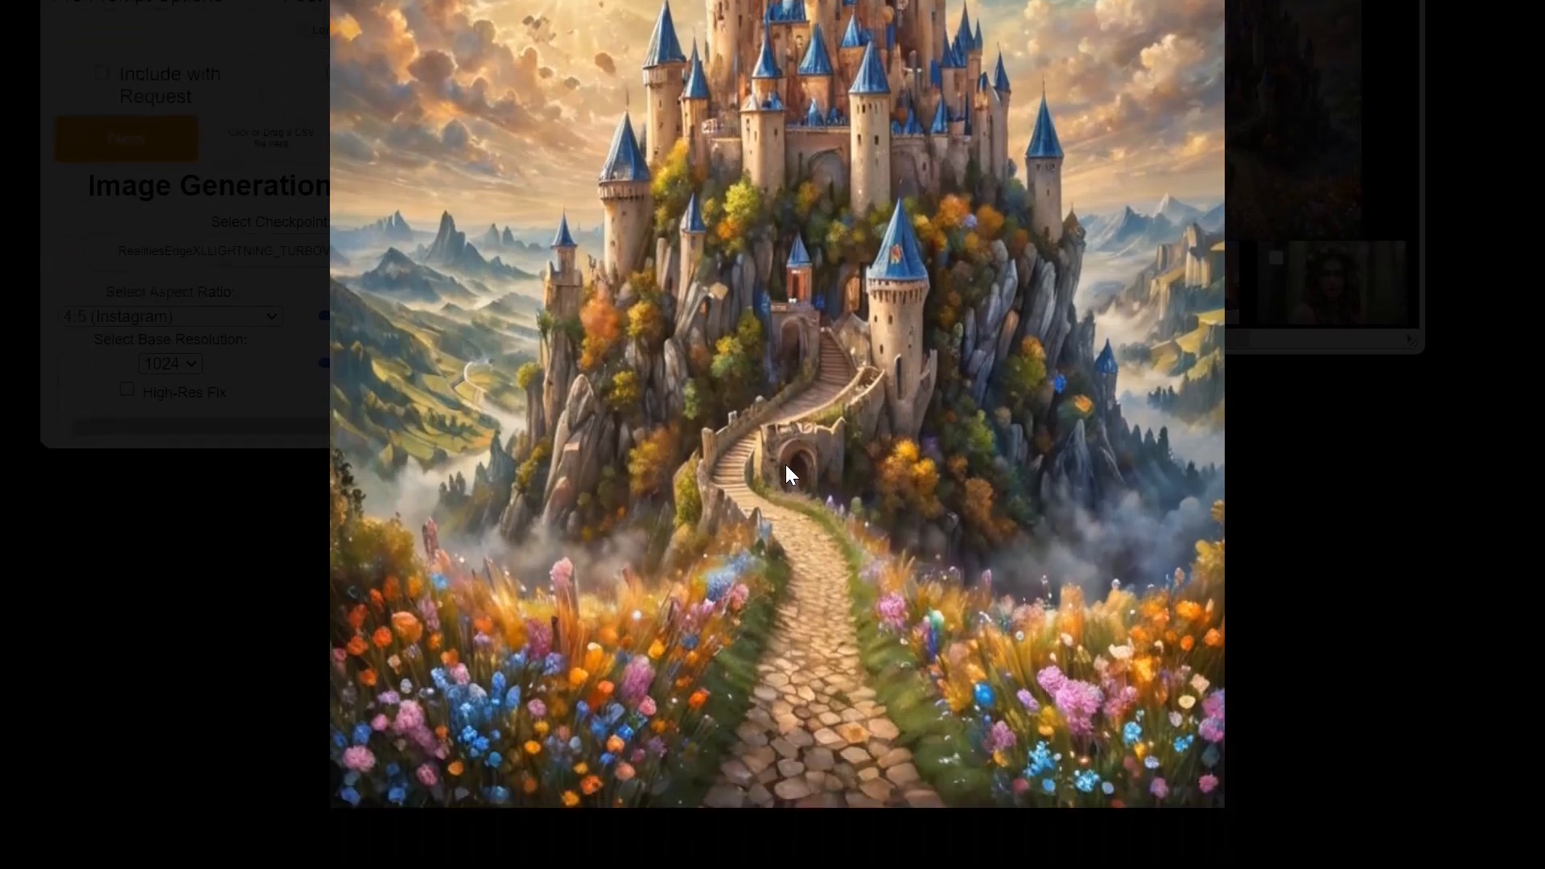
scroll(1065, 581, up, 1)
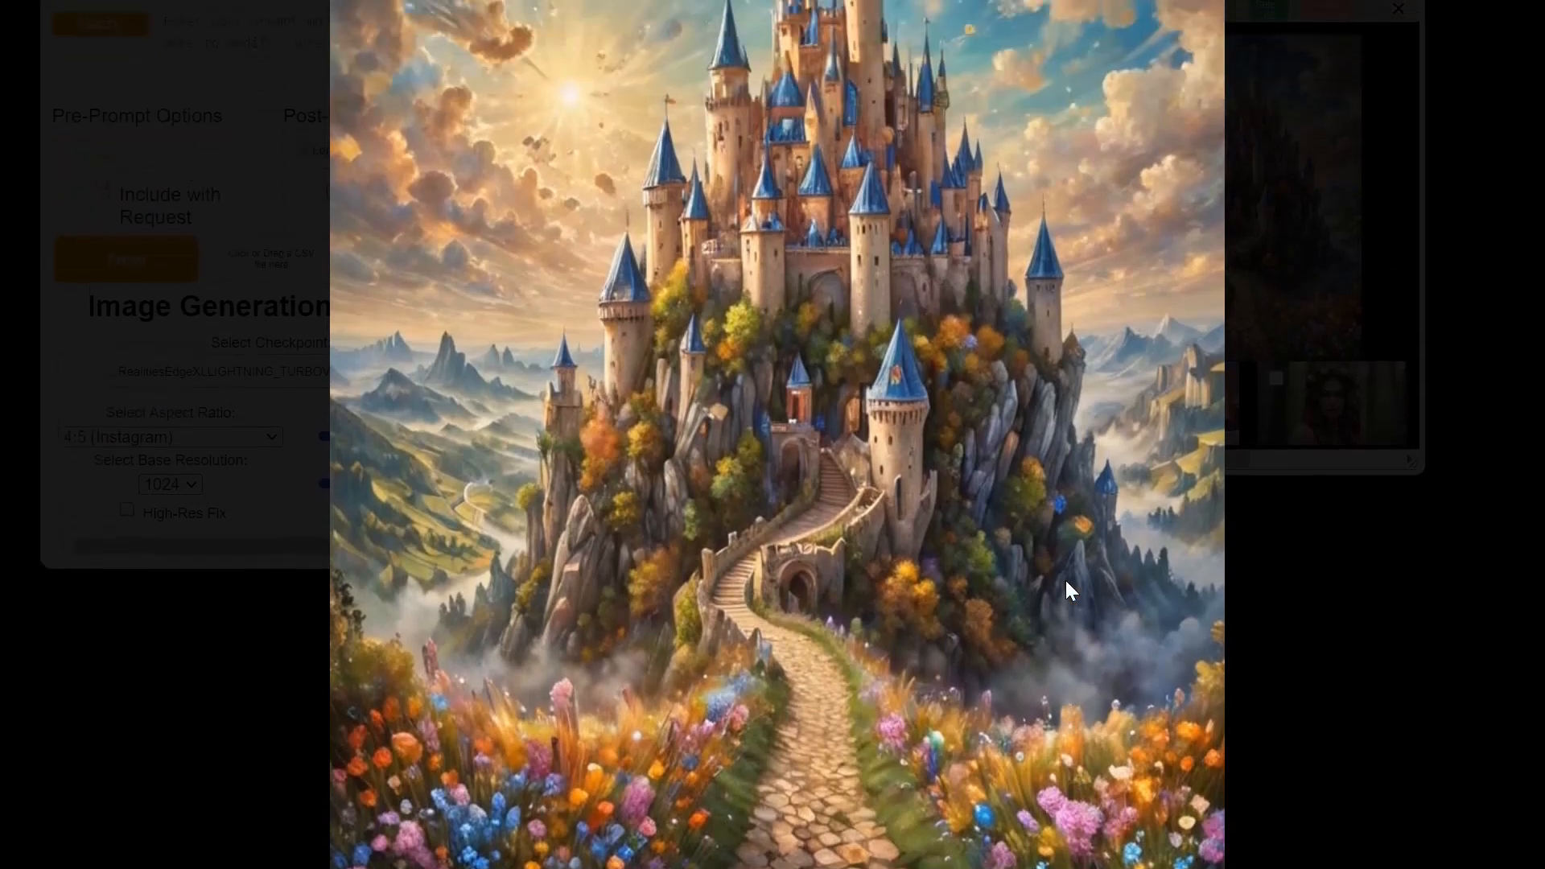
click(1019, 423)
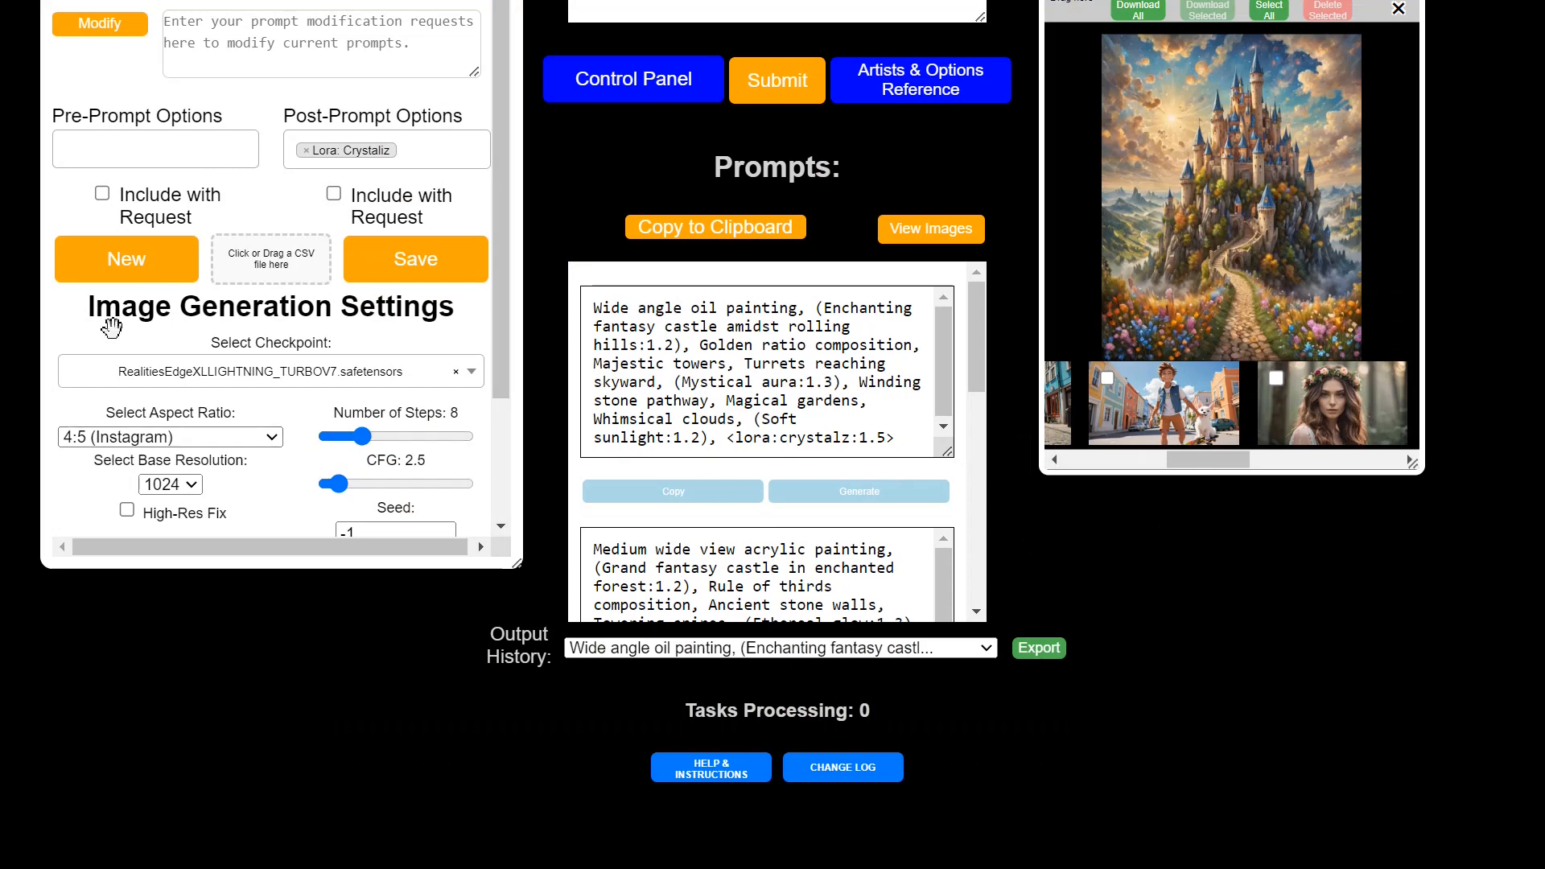
Remove "Lora: Crystaliz" from the post-prompt options and resubmit the fantasy castle request.
scroll(161, 303, up, 1)
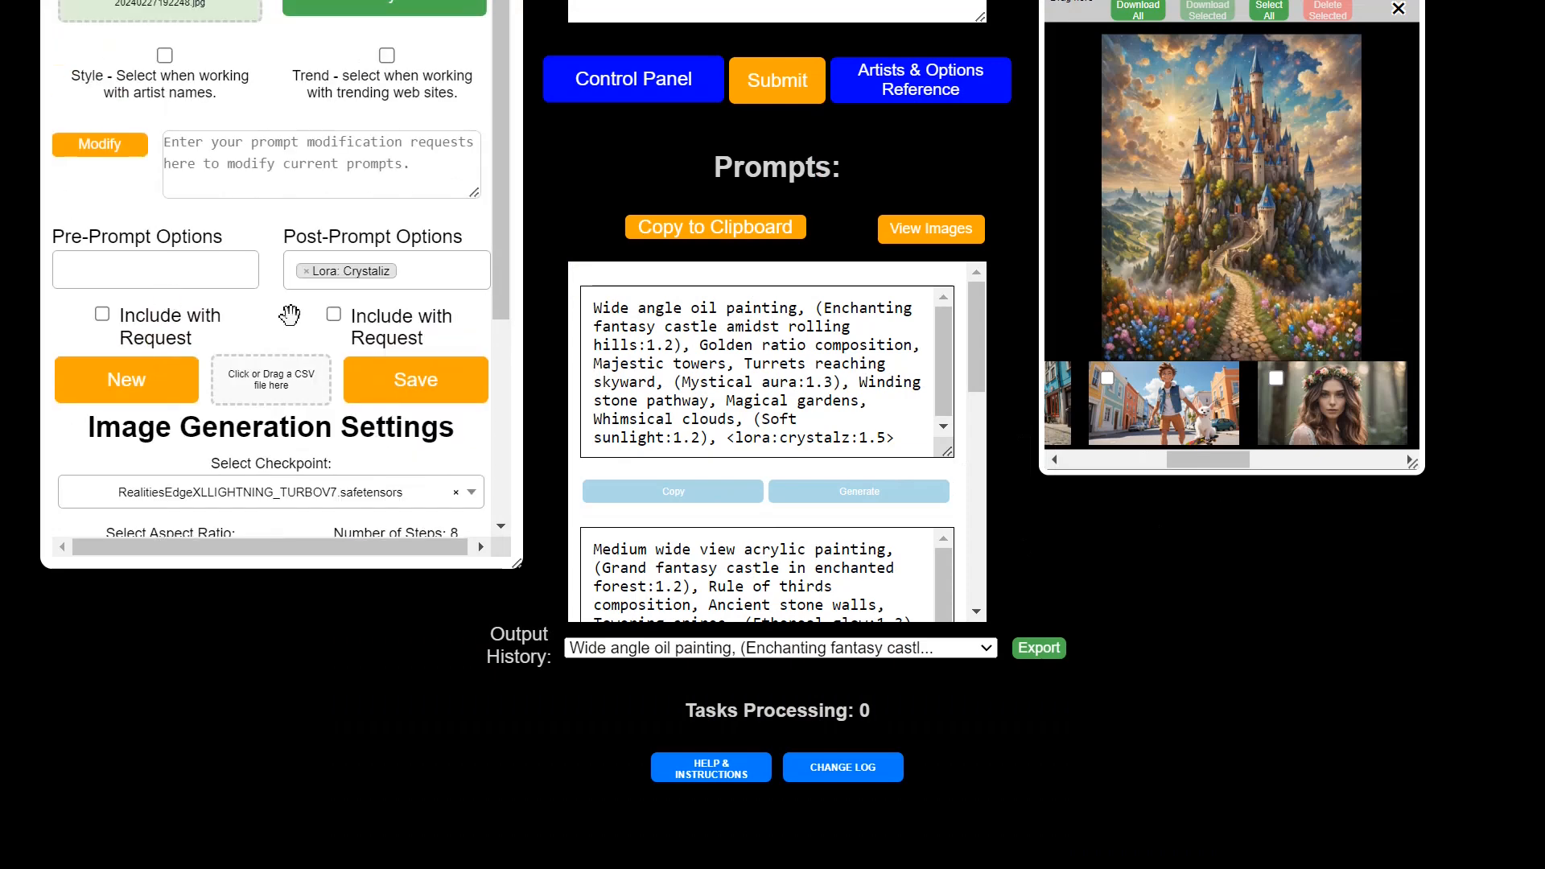
click(303, 278)
click(305, 272)
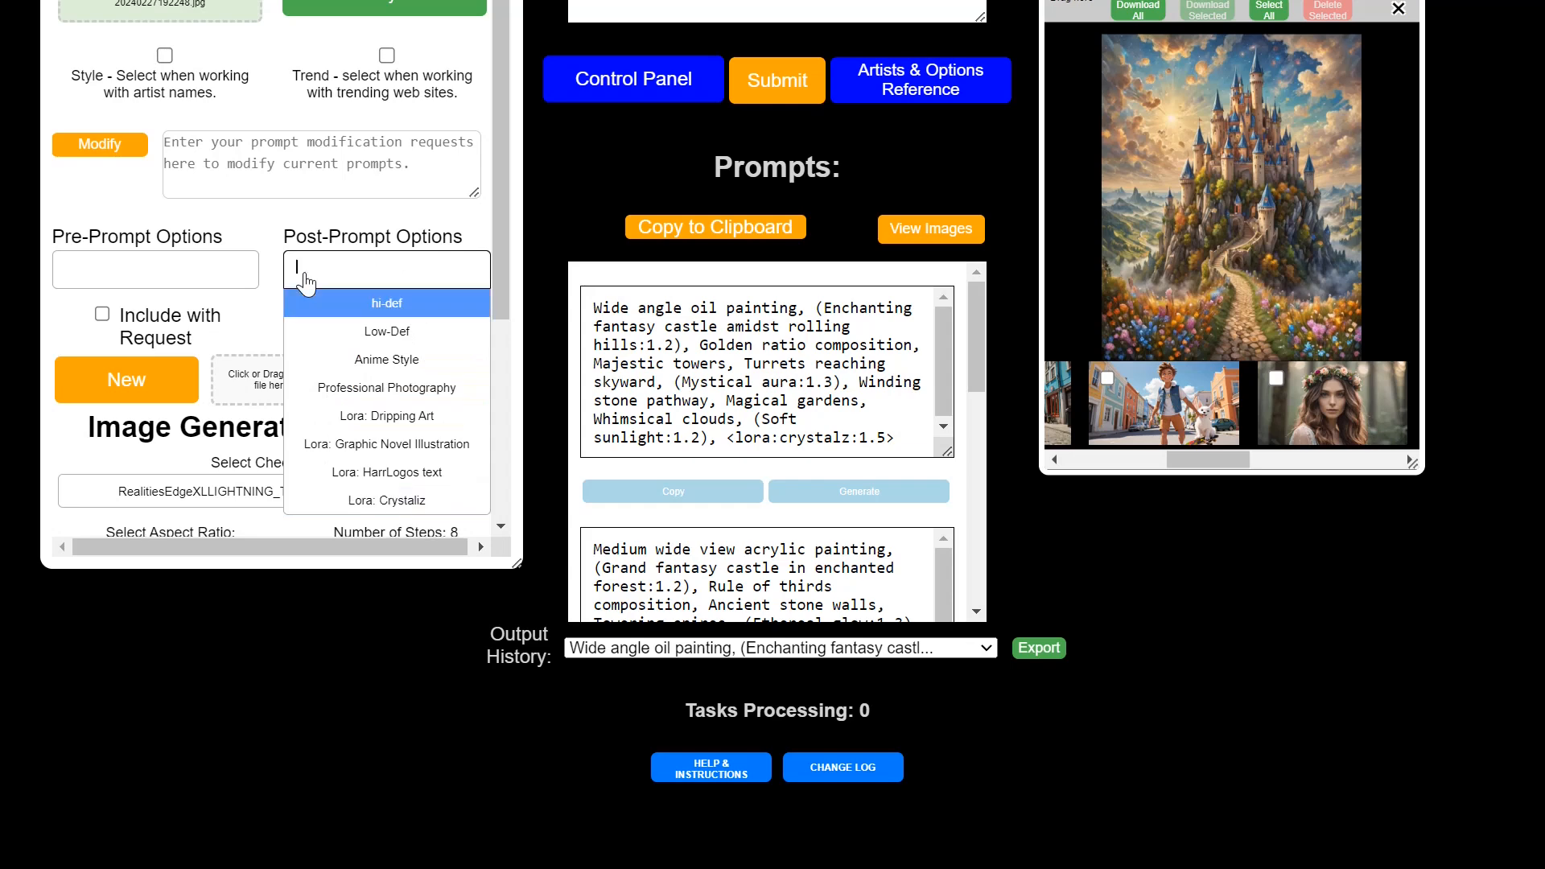
click(777, 89)
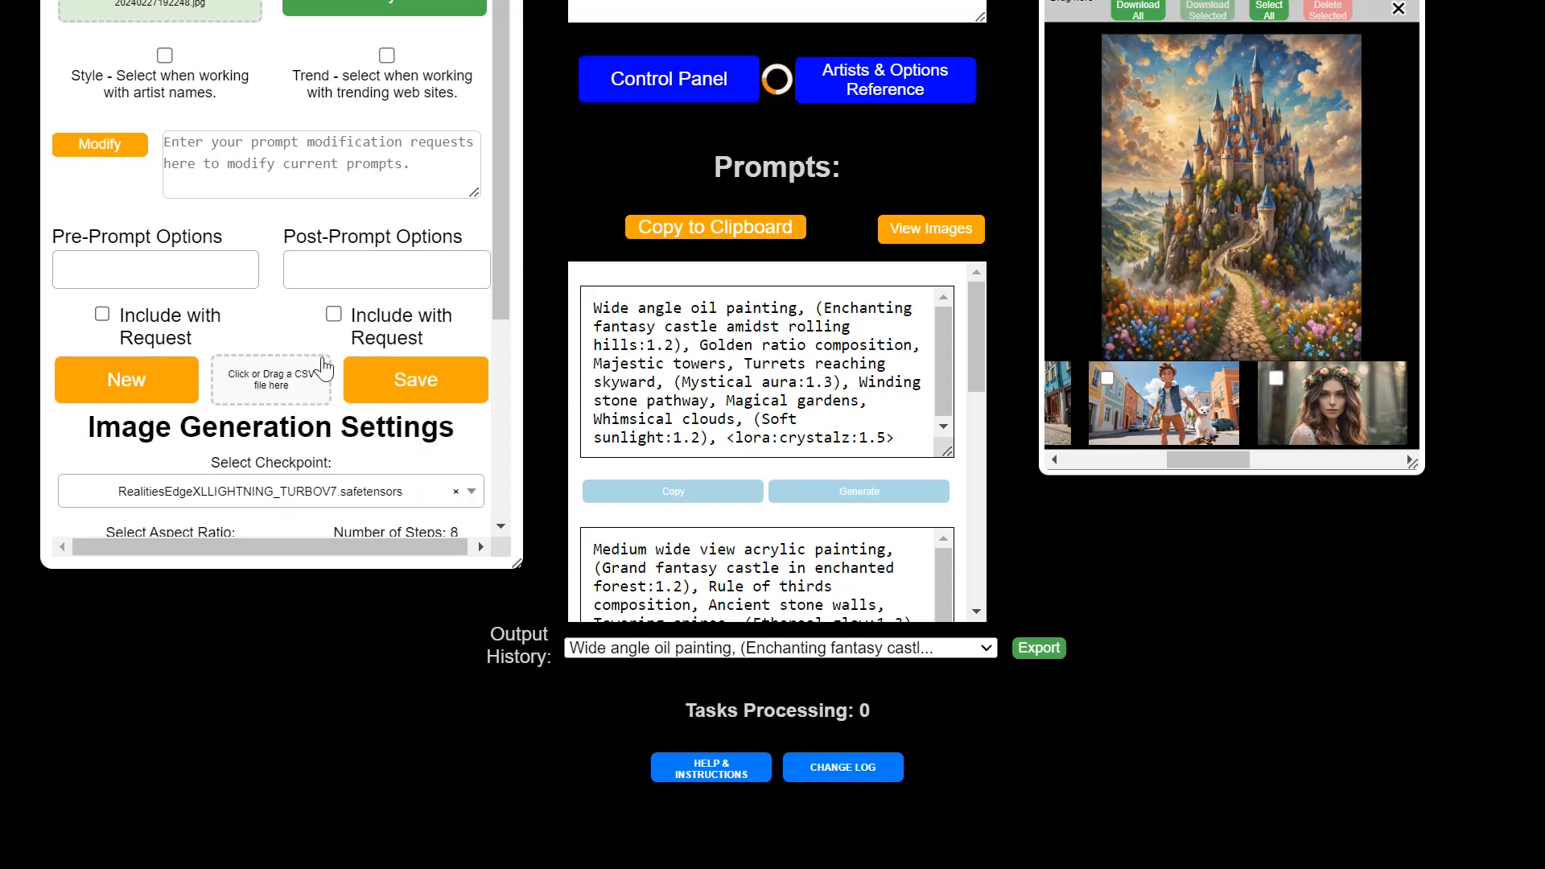
scroll(310, 330, up, 3)
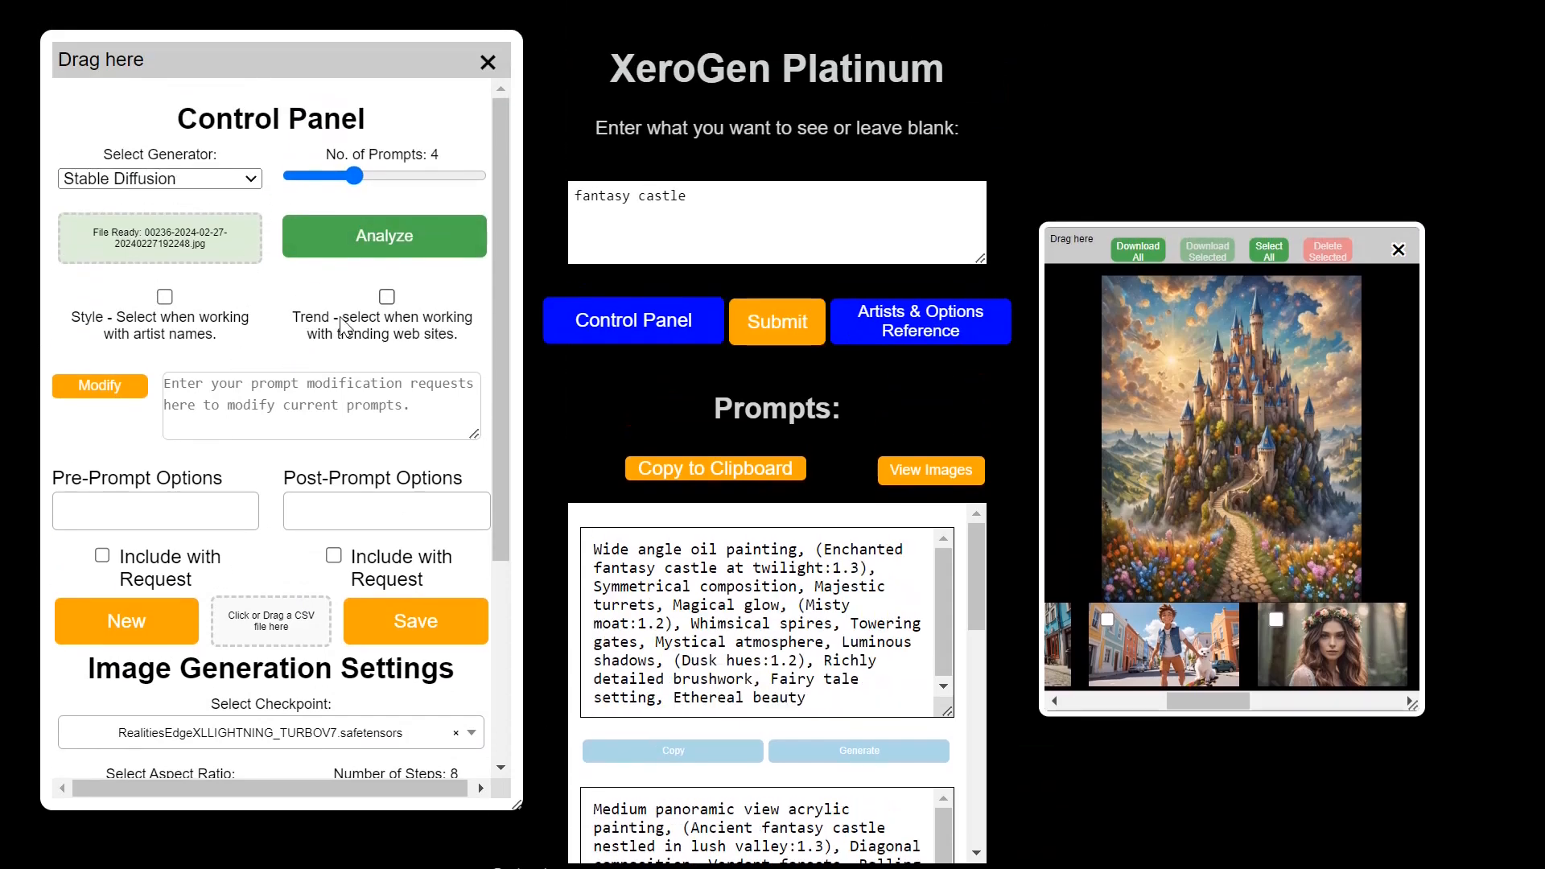
Review the checkpoints available in the image generation settings without choosing a different one.
scroll(346, 326, down, 4)
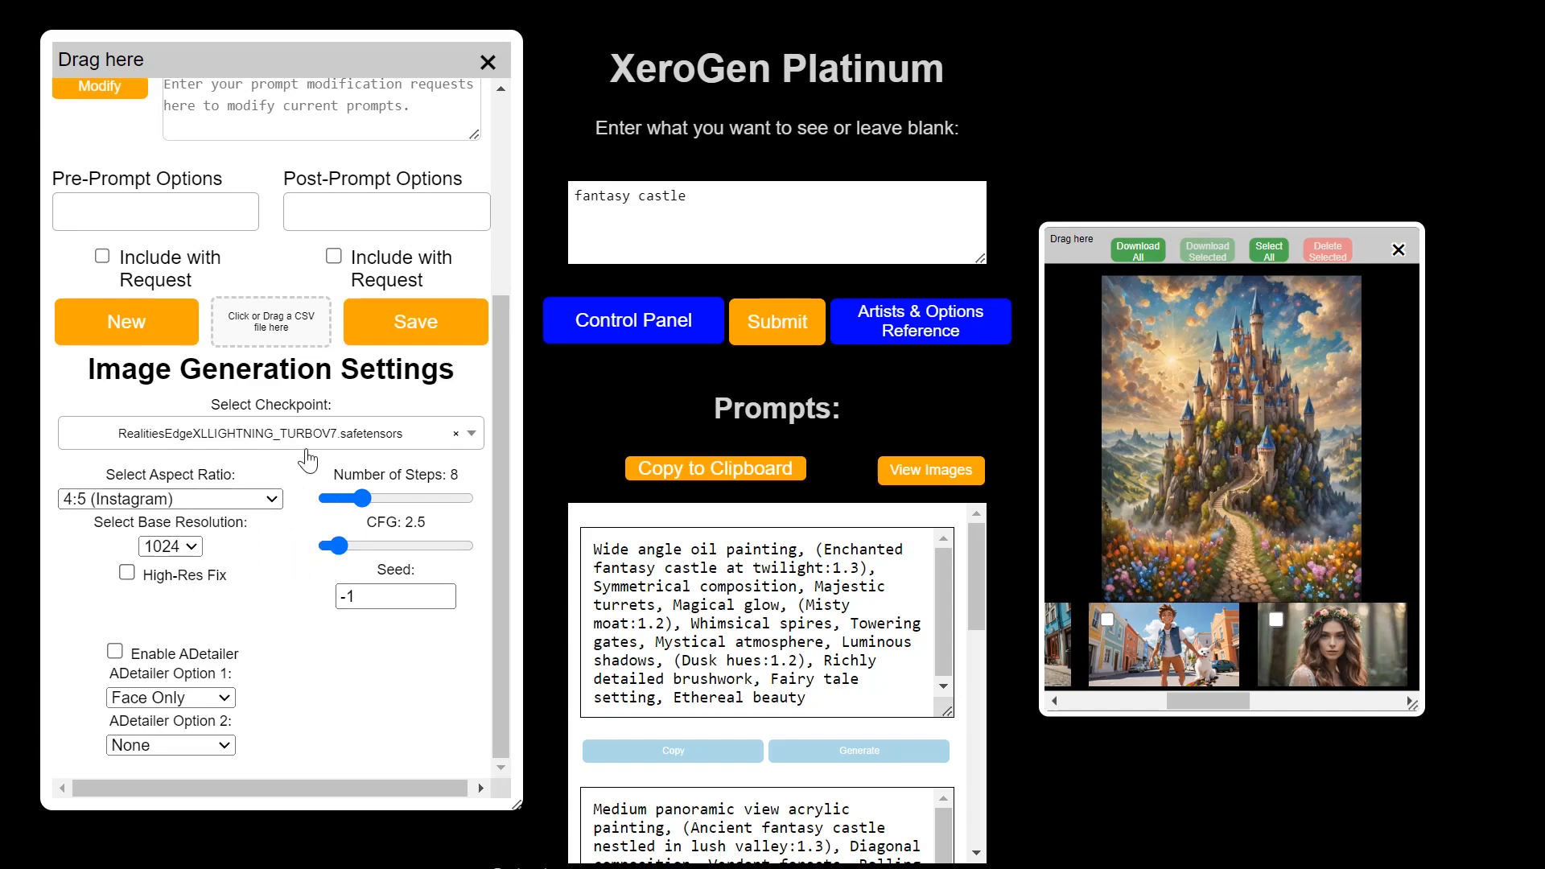
click(418, 441)
scroll(274, 545, down, 4)
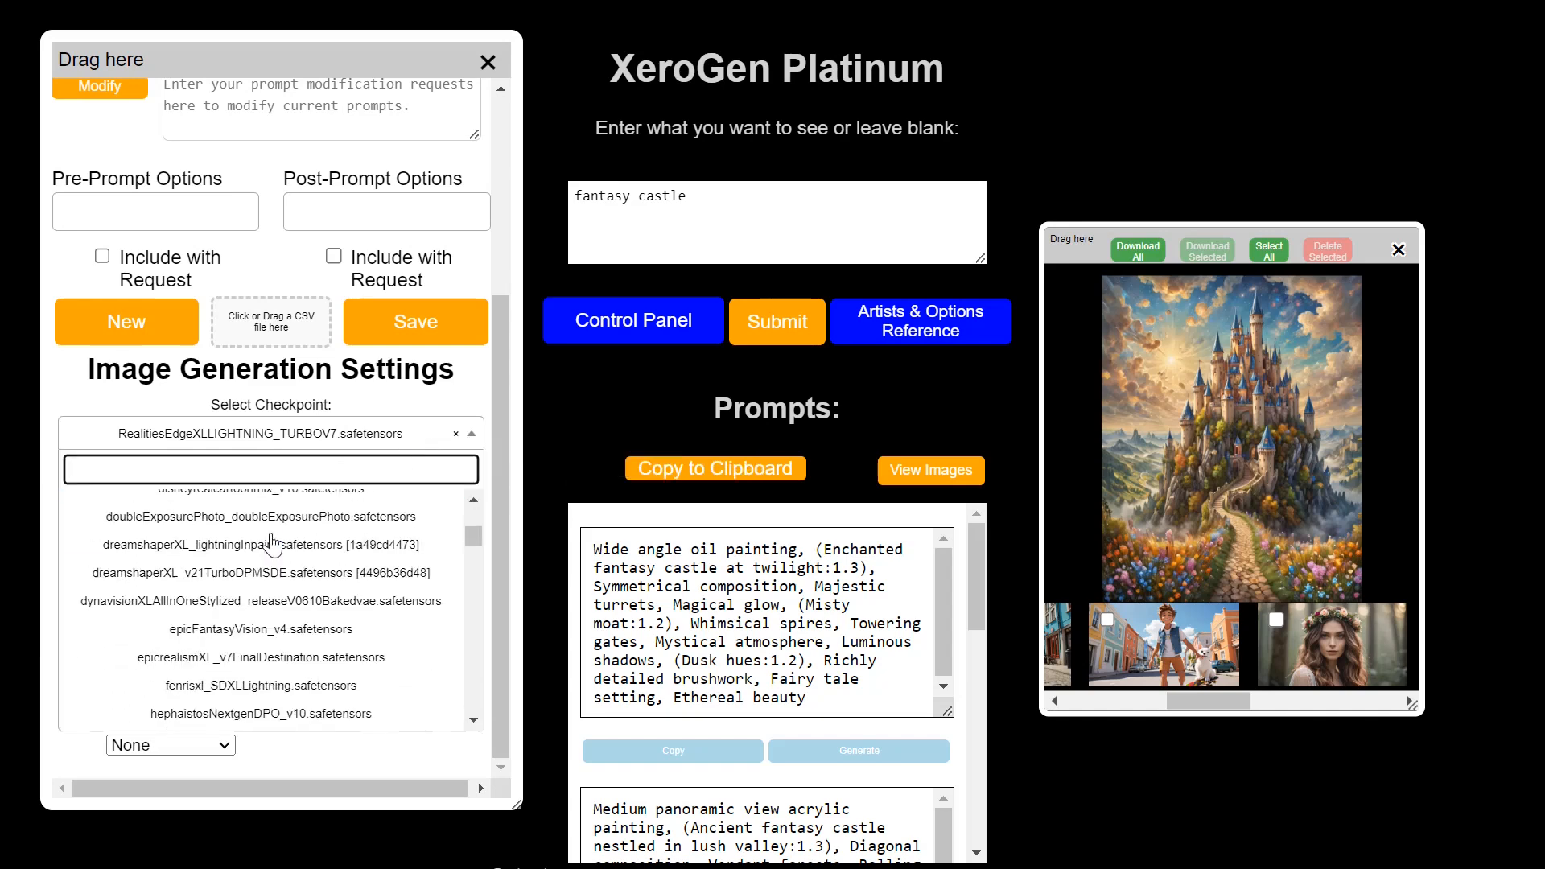
scroll(274, 545, down, 10)
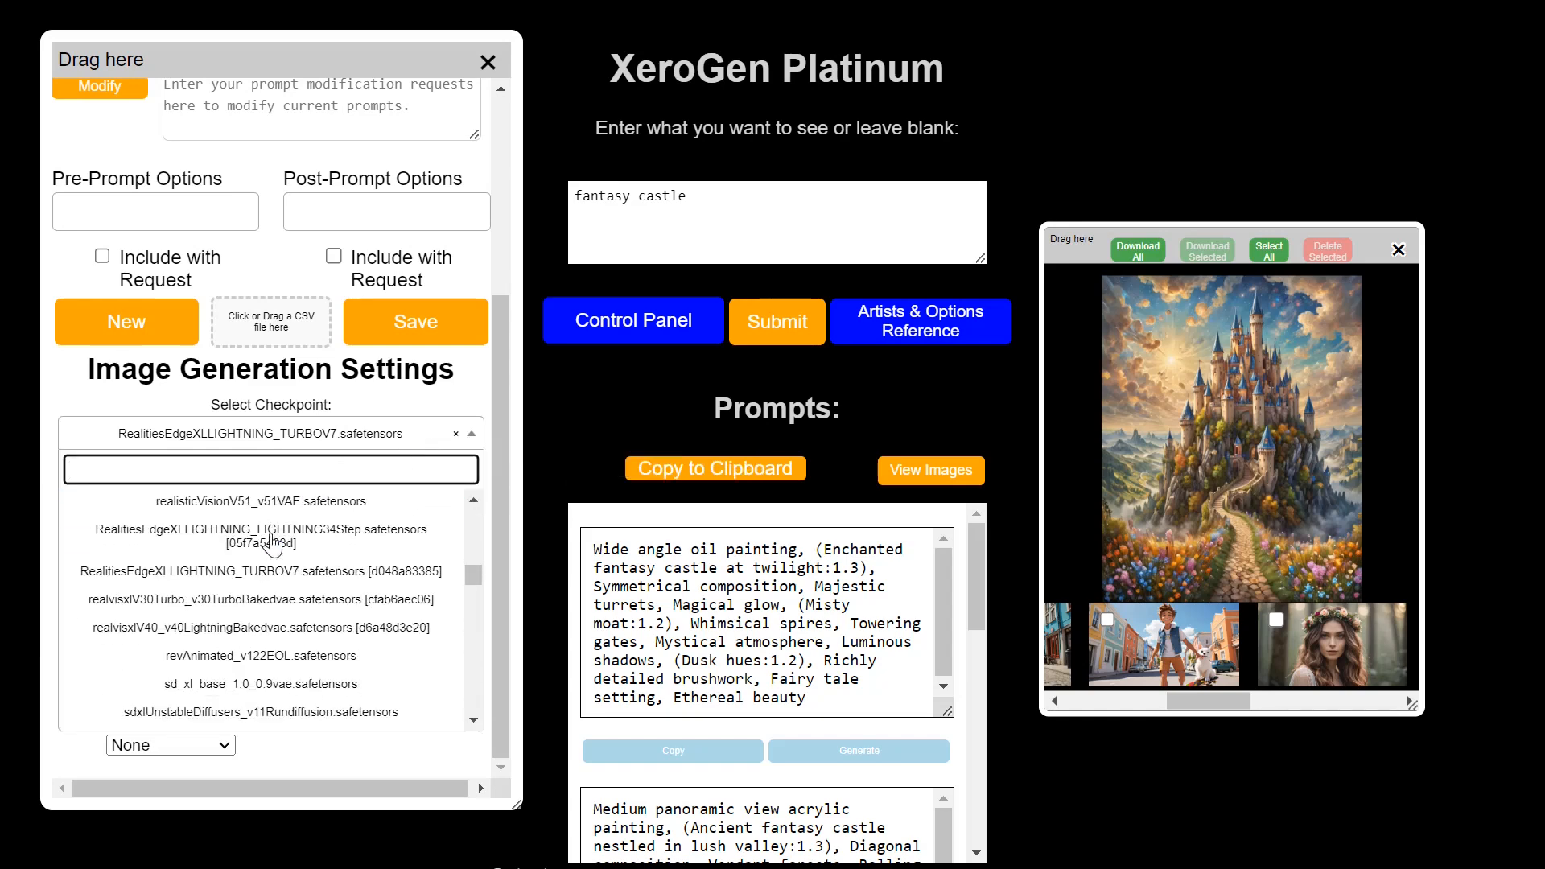
scroll(274, 545, up, 12)
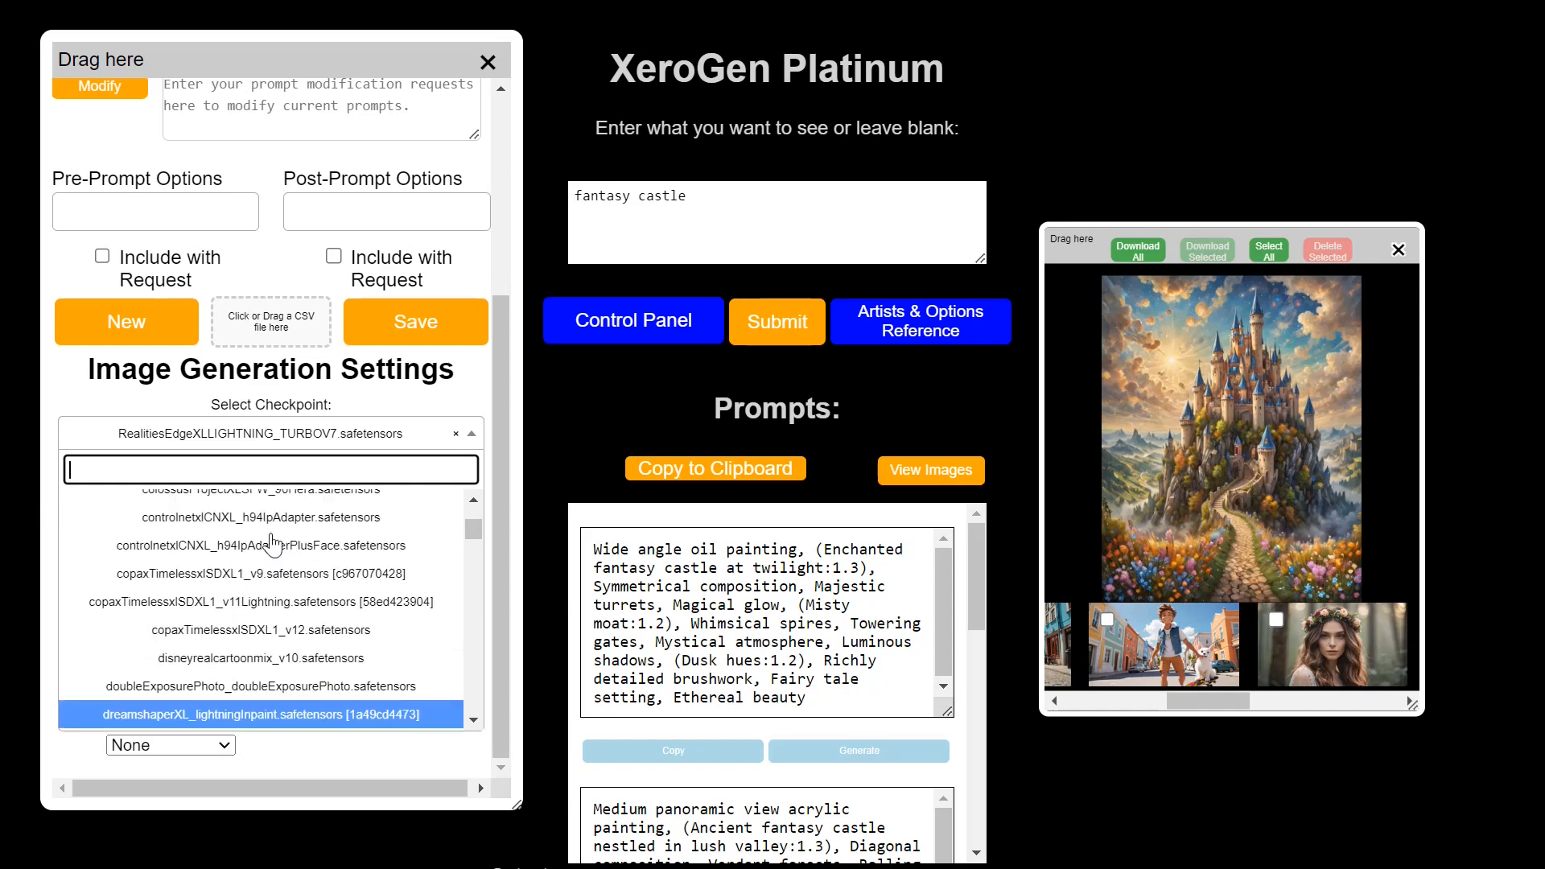
scroll(273, 545, up, 3)
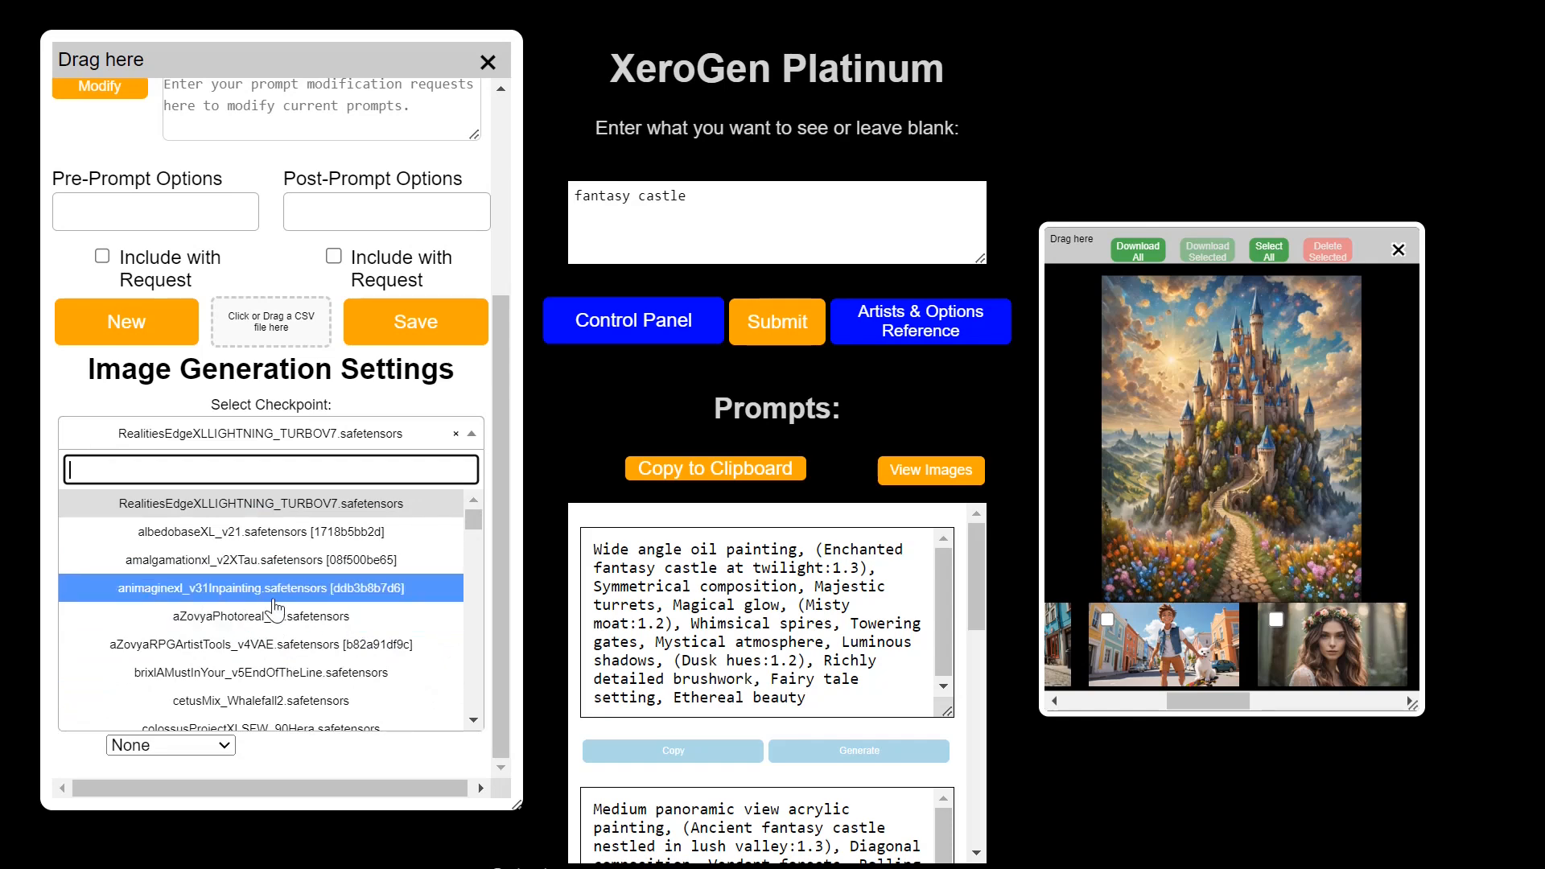
click(89, 396)
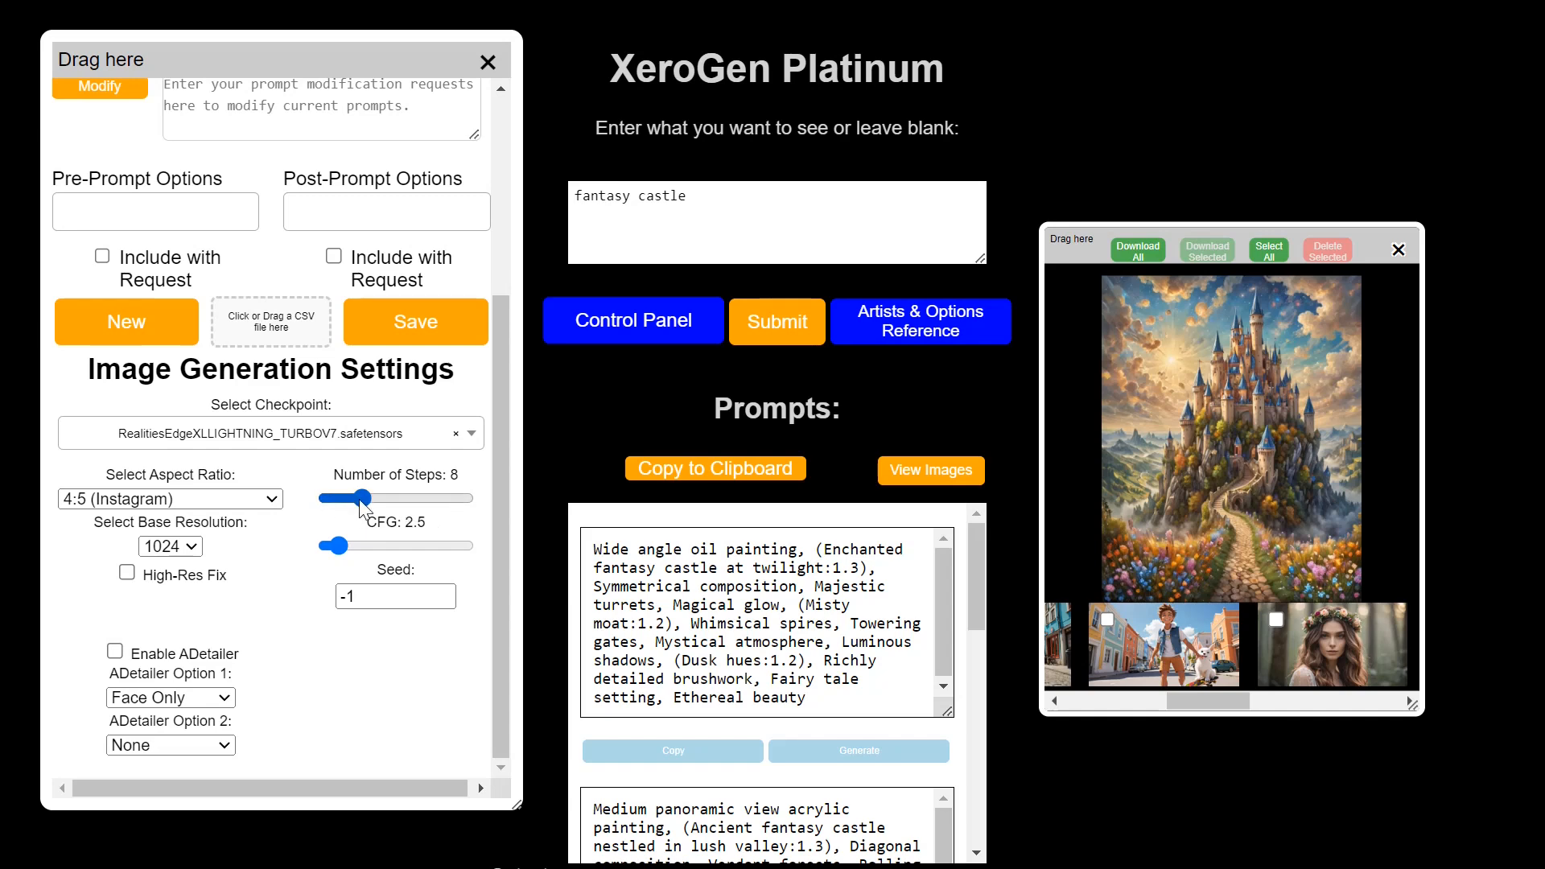
Try 20 as the number of steps and 7 as the CFG, restoring them to 8 and 2.5.
drag(365, 499, 485, 504)
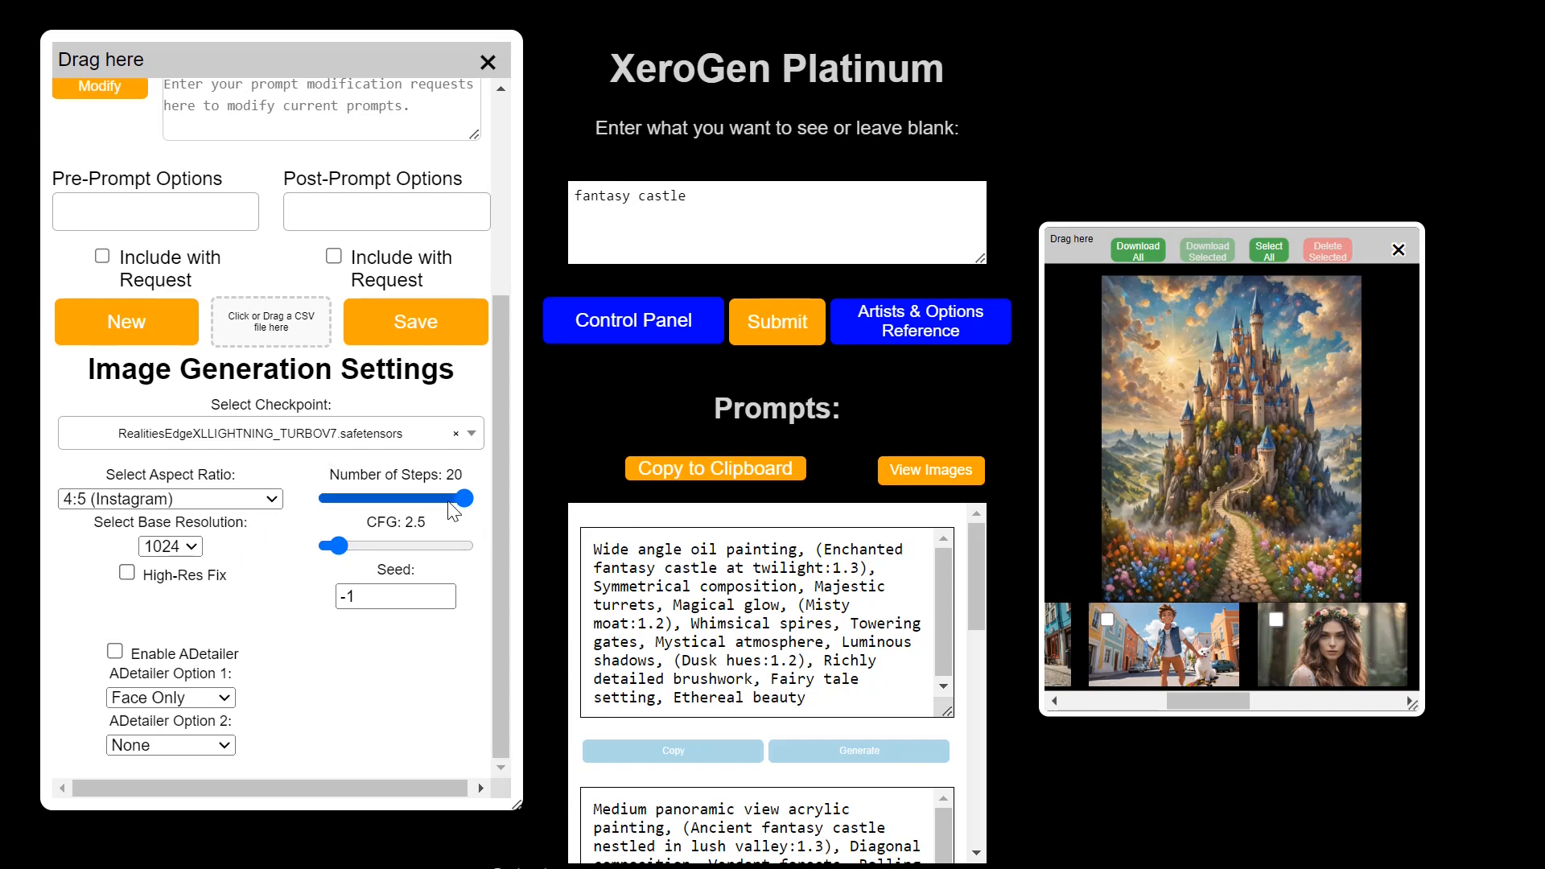
drag(465, 498, 362, 506)
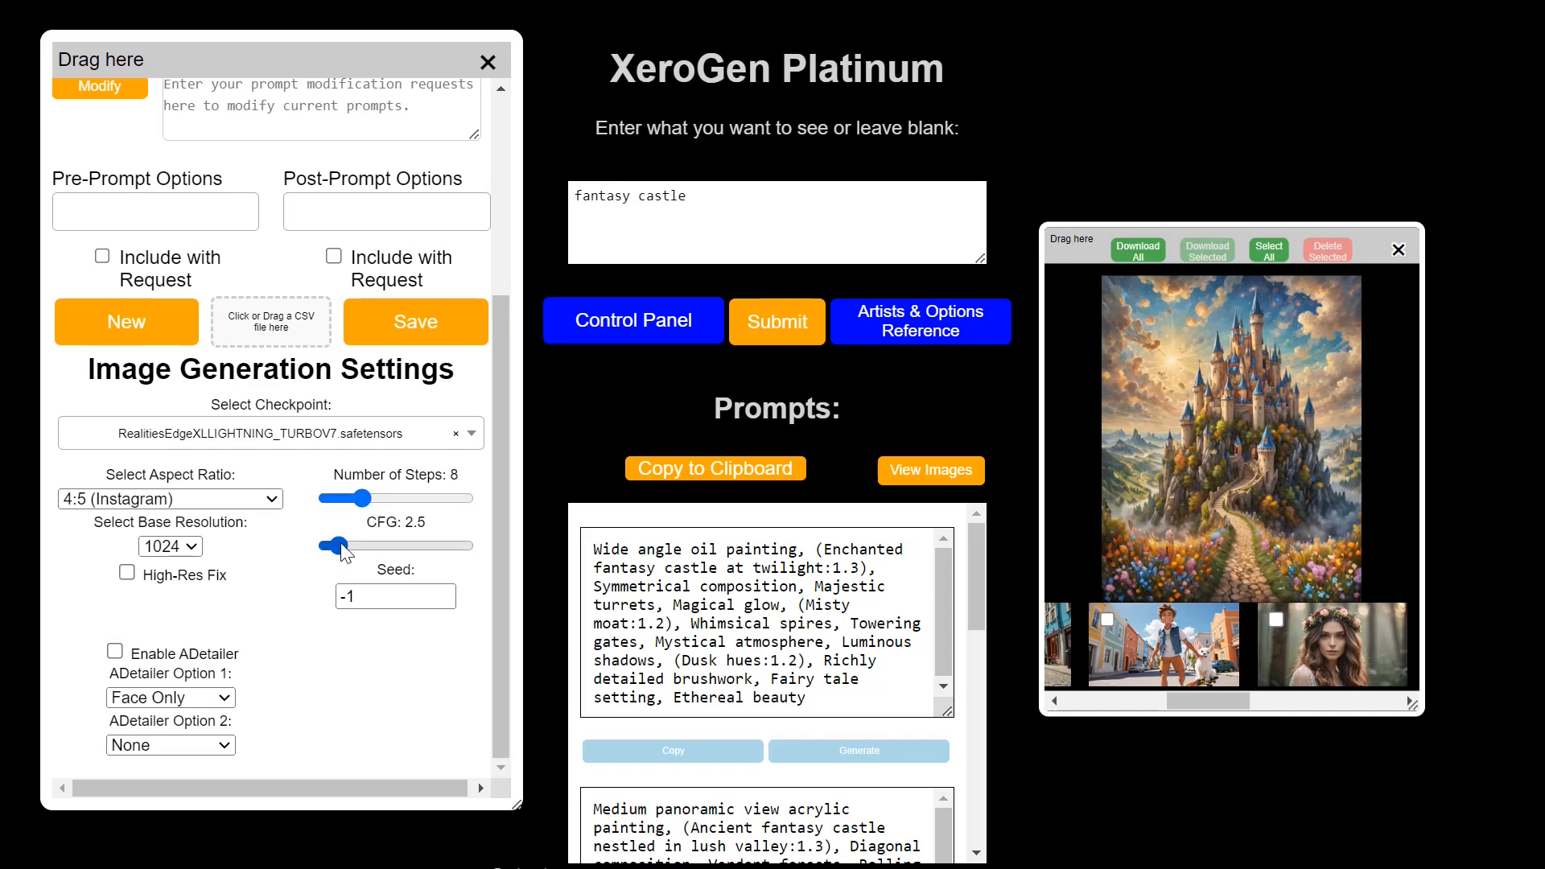
drag(345, 554, 376, 564)
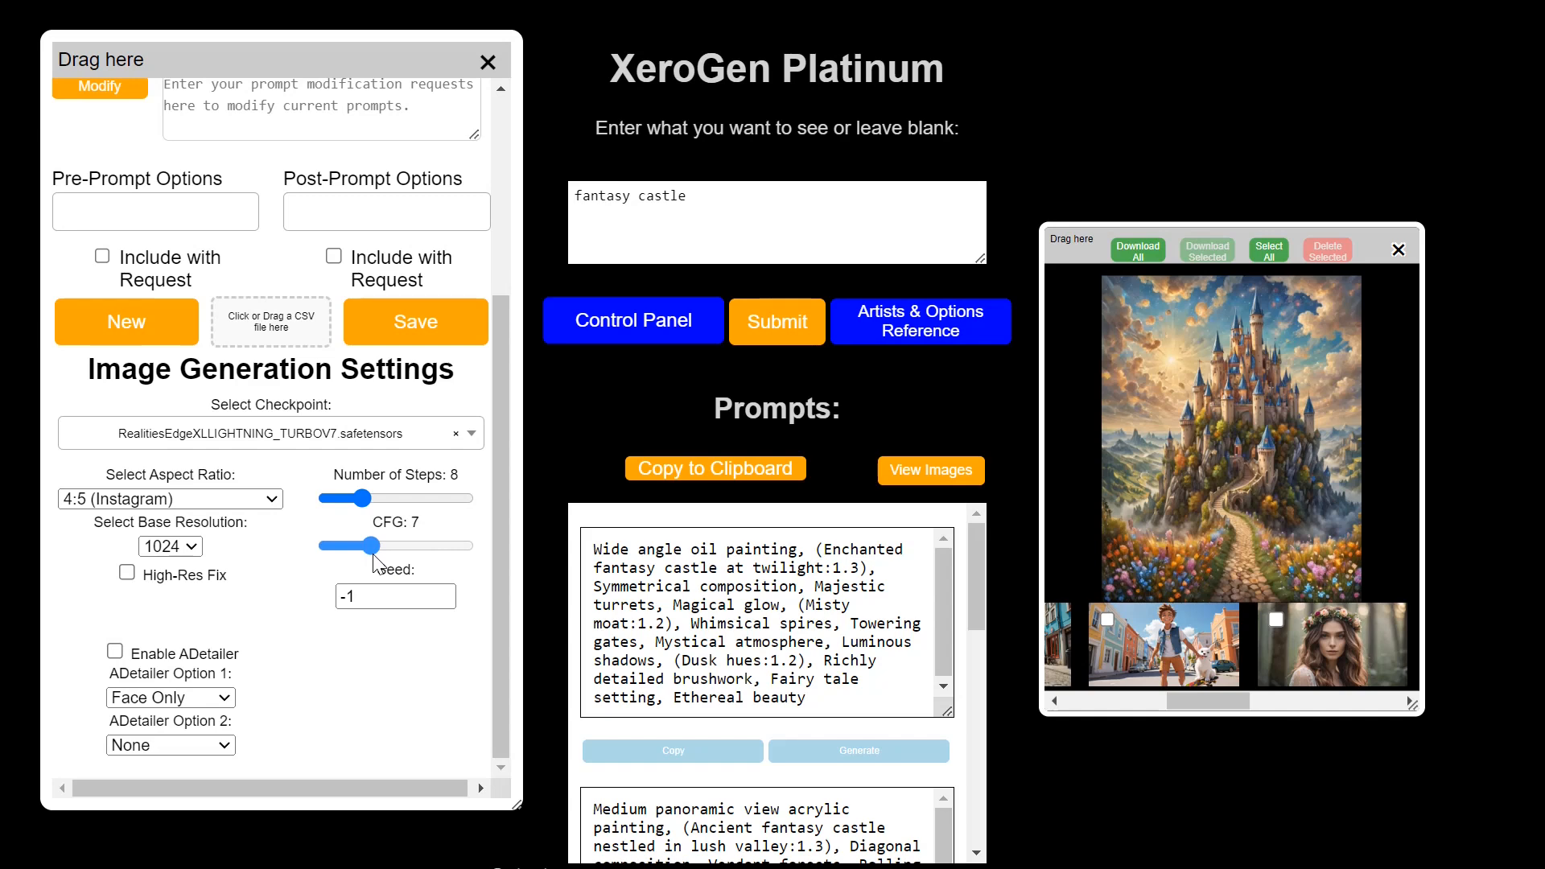
drag(374, 556, 338, 555)
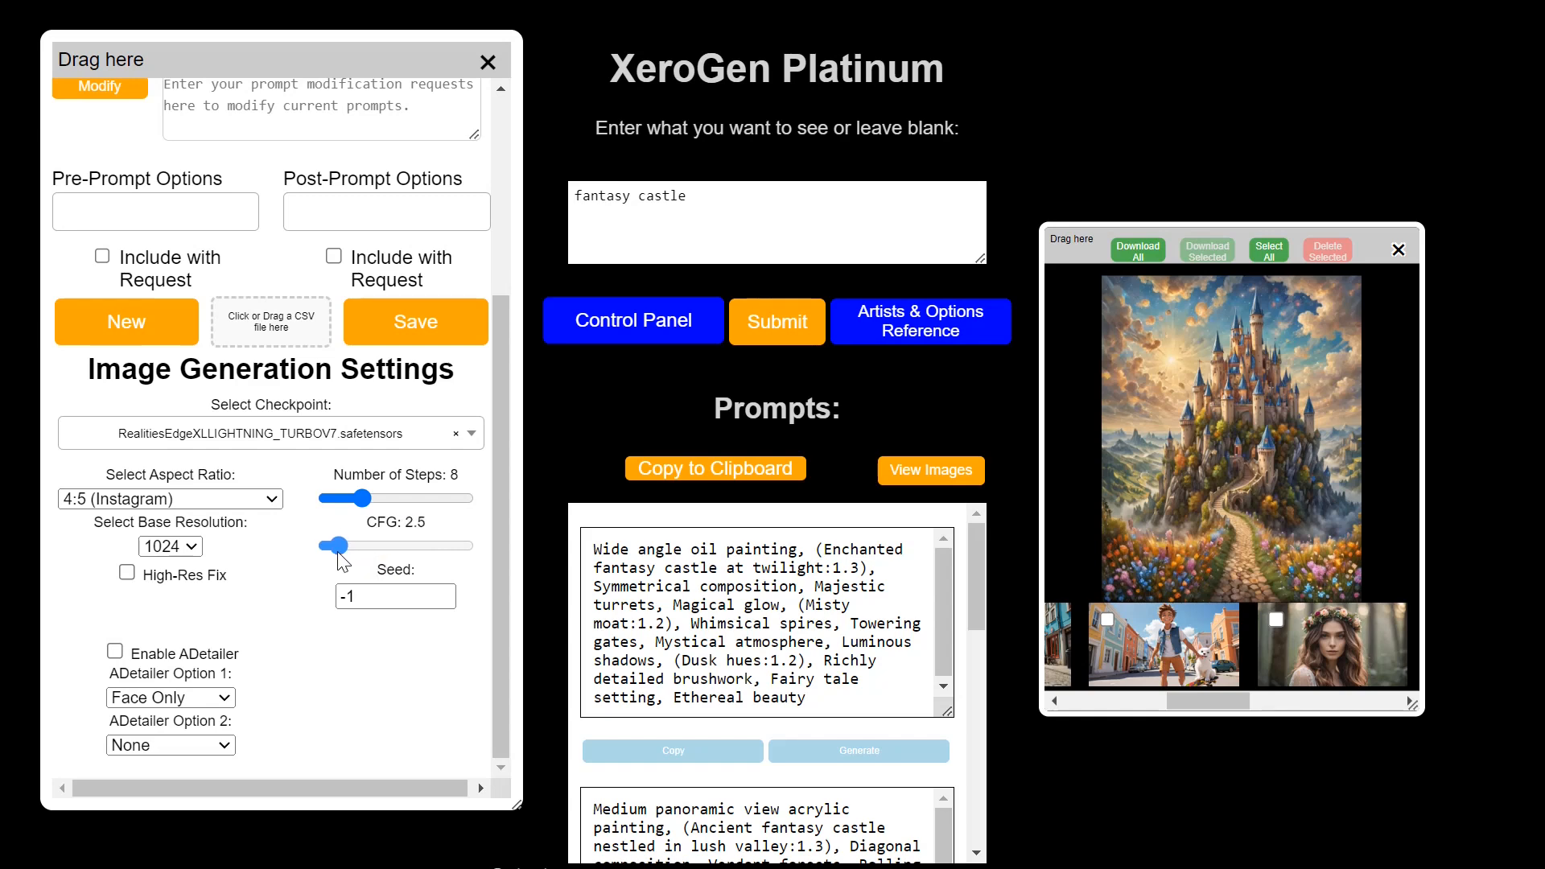
Set the aspect ratio to 3:1 (Triple Screen) and generate an image from the first castle prompt.
click(256, 506)
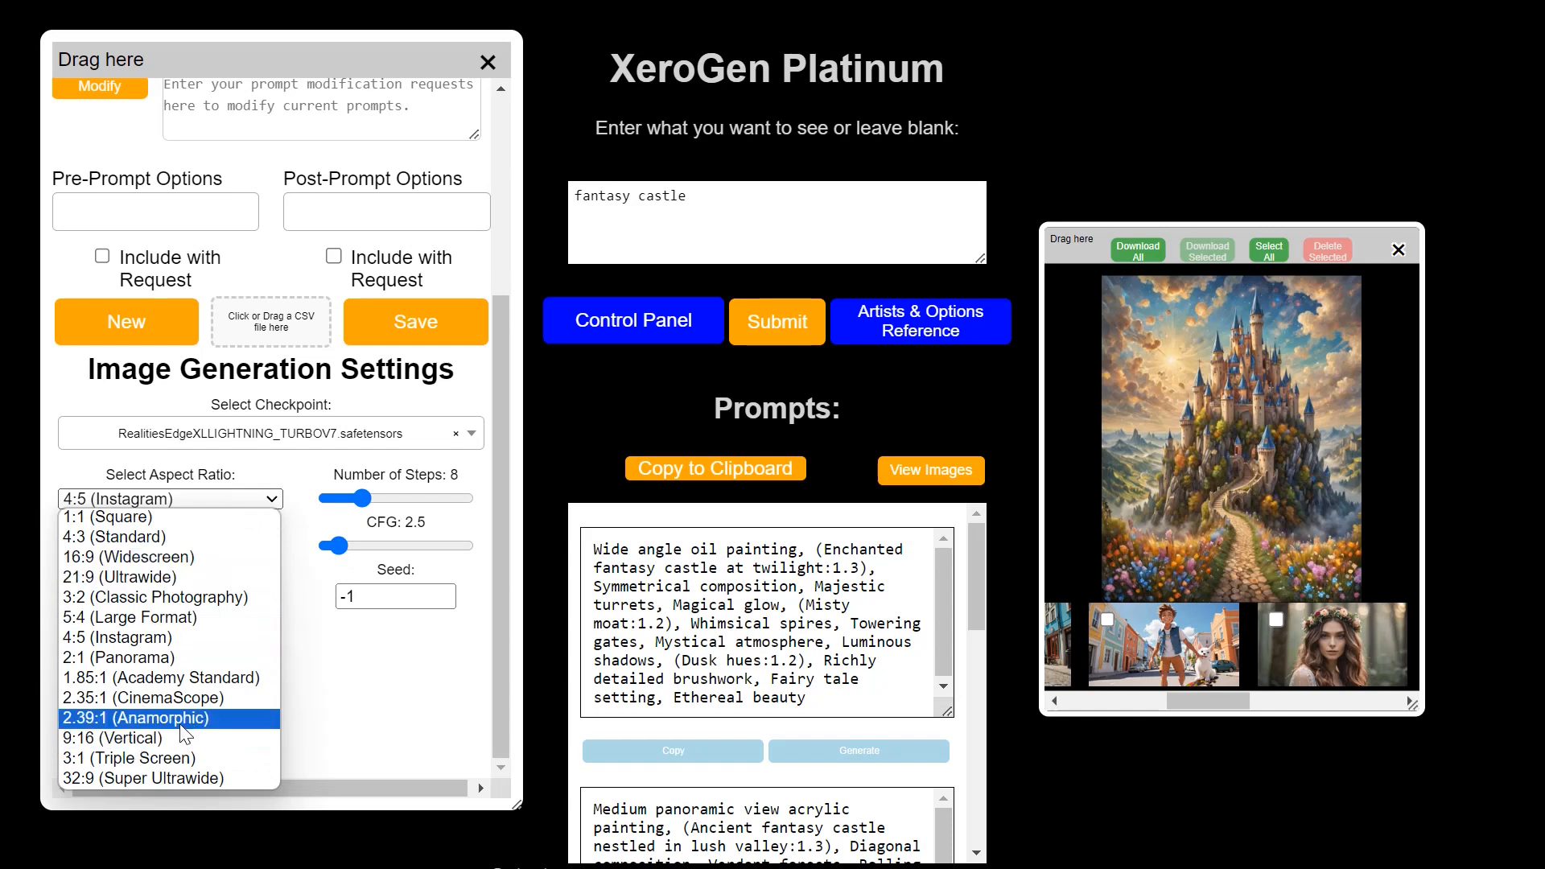
click(185, 758)
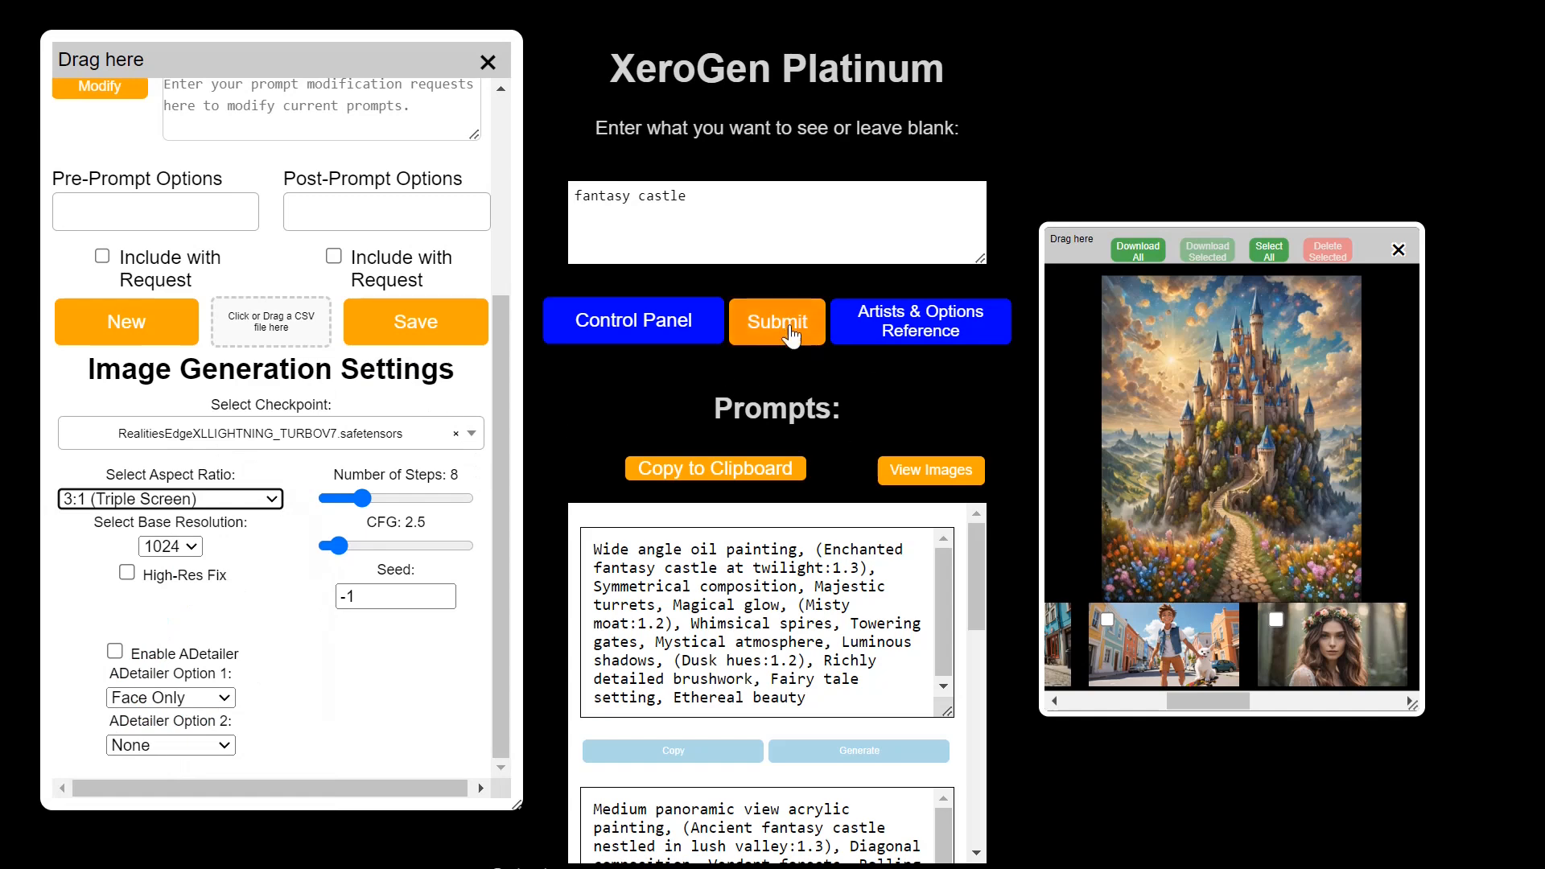
click(858, 752)
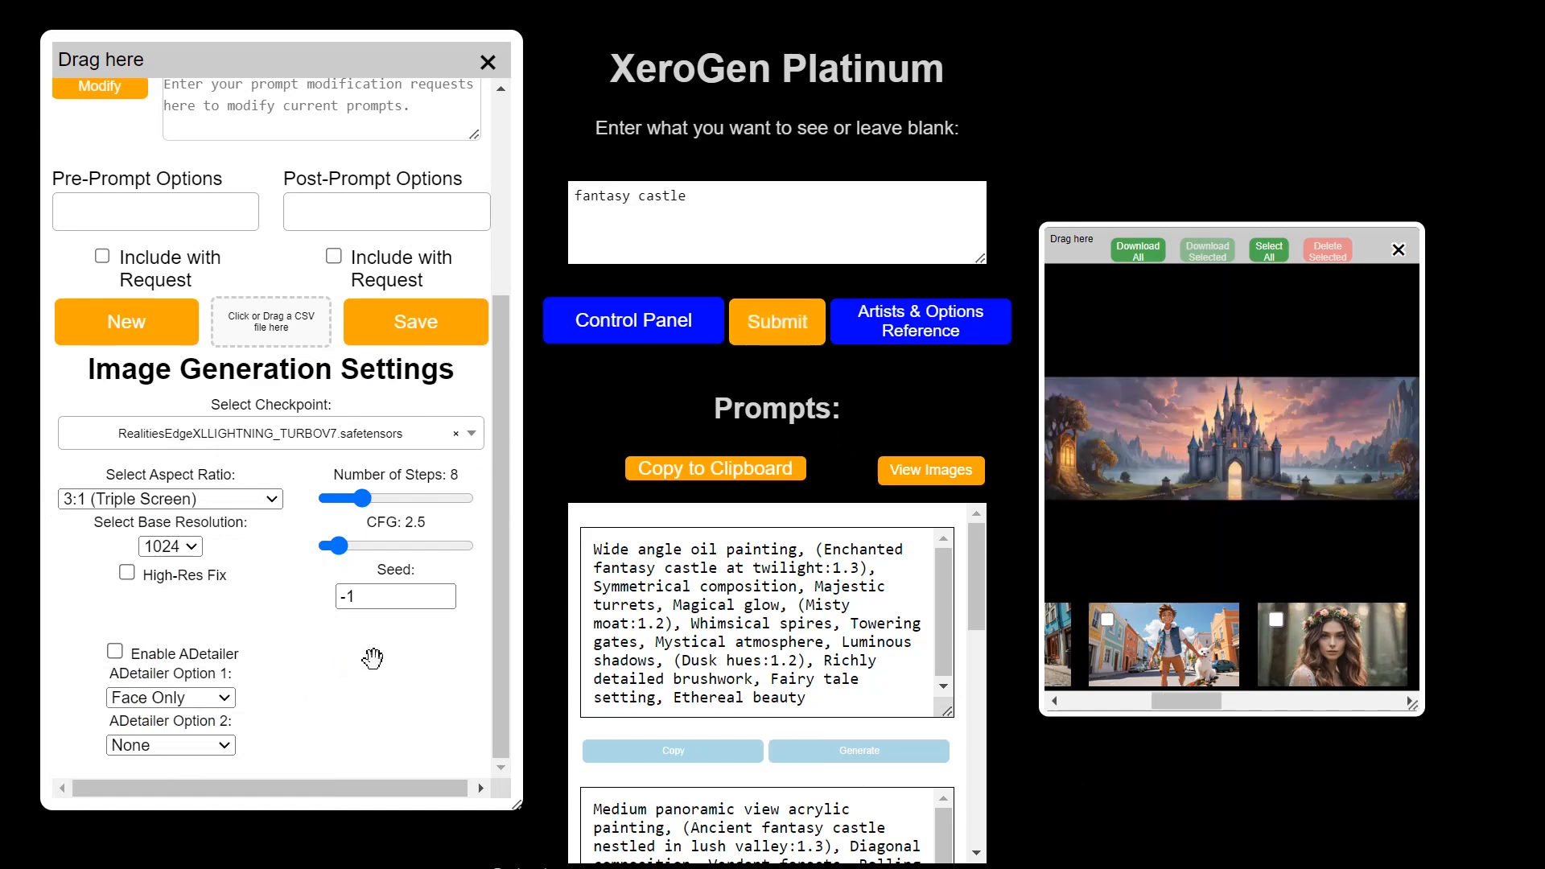
Inspect the triple-screen castle image at enlarged size and return to the main page.
click(1304, 466)
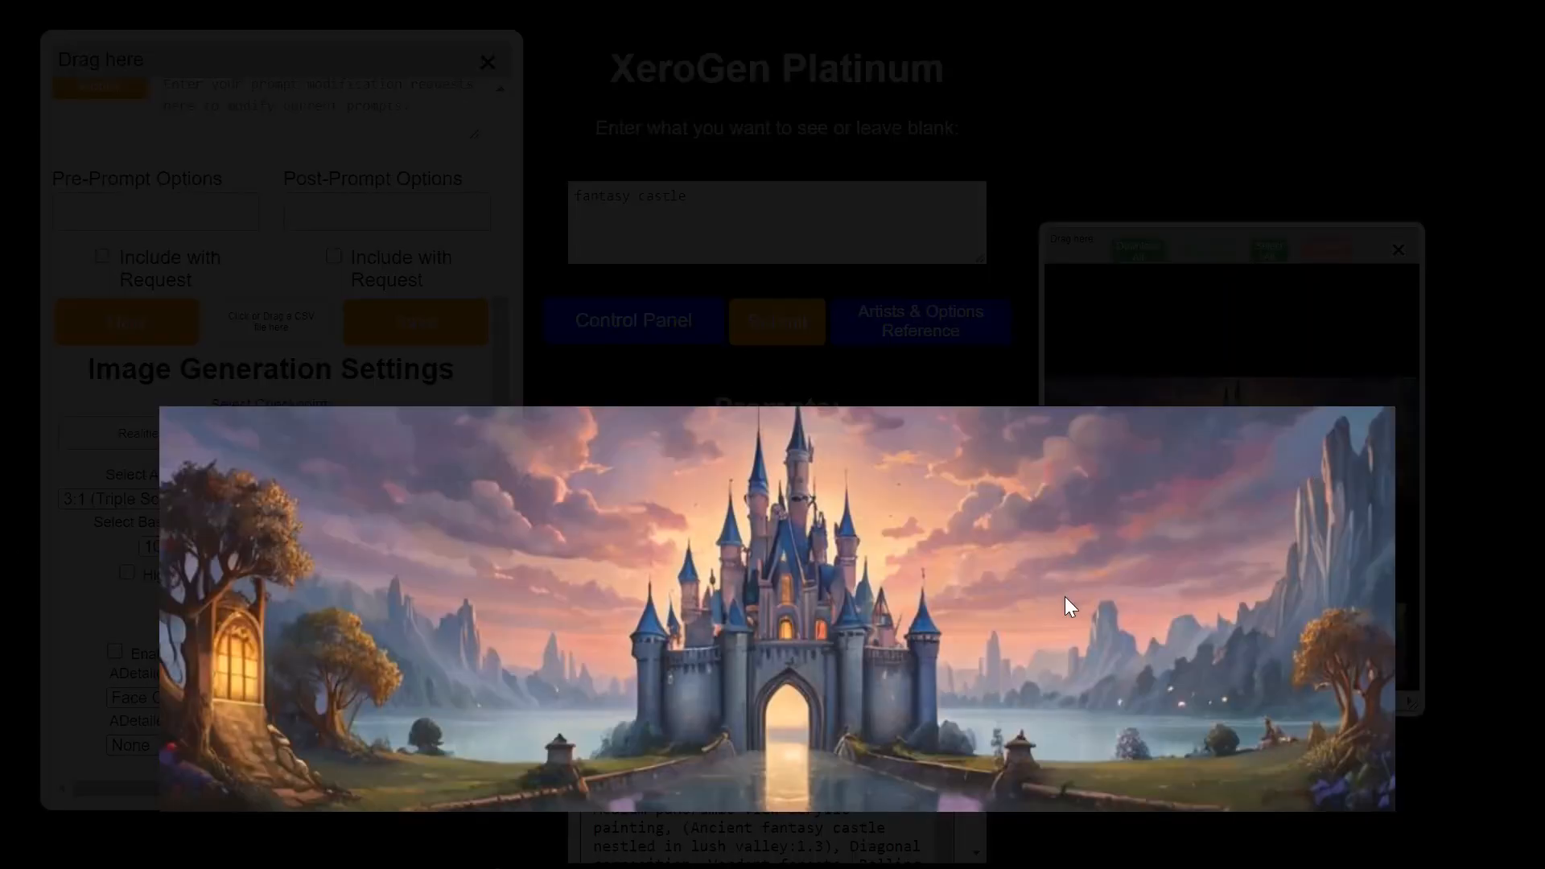
scroll(1065, 596, down, 1)
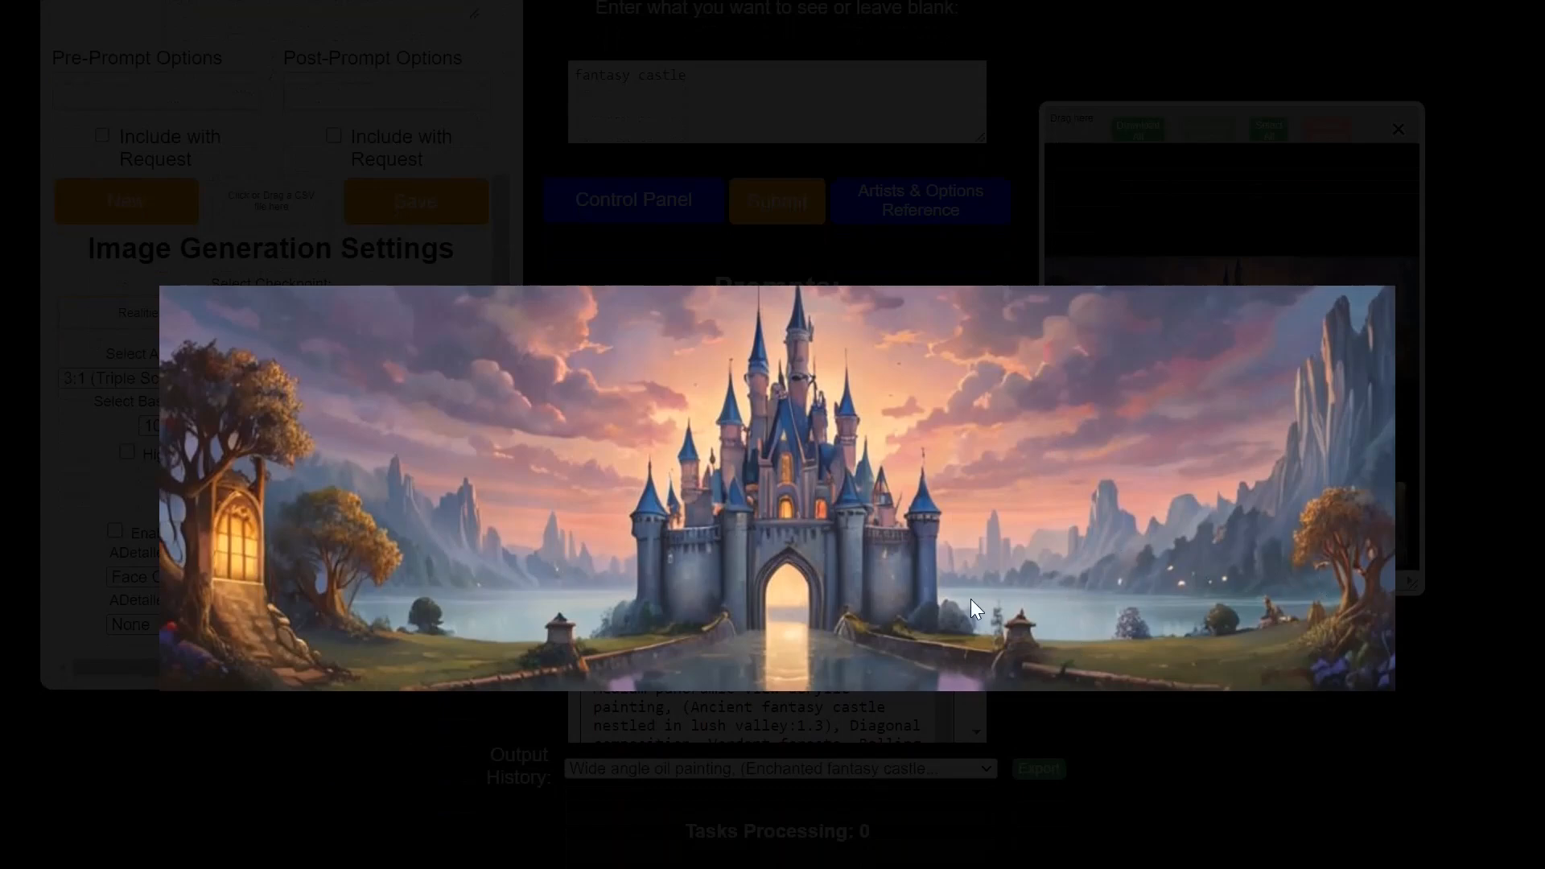
click(991, 570)
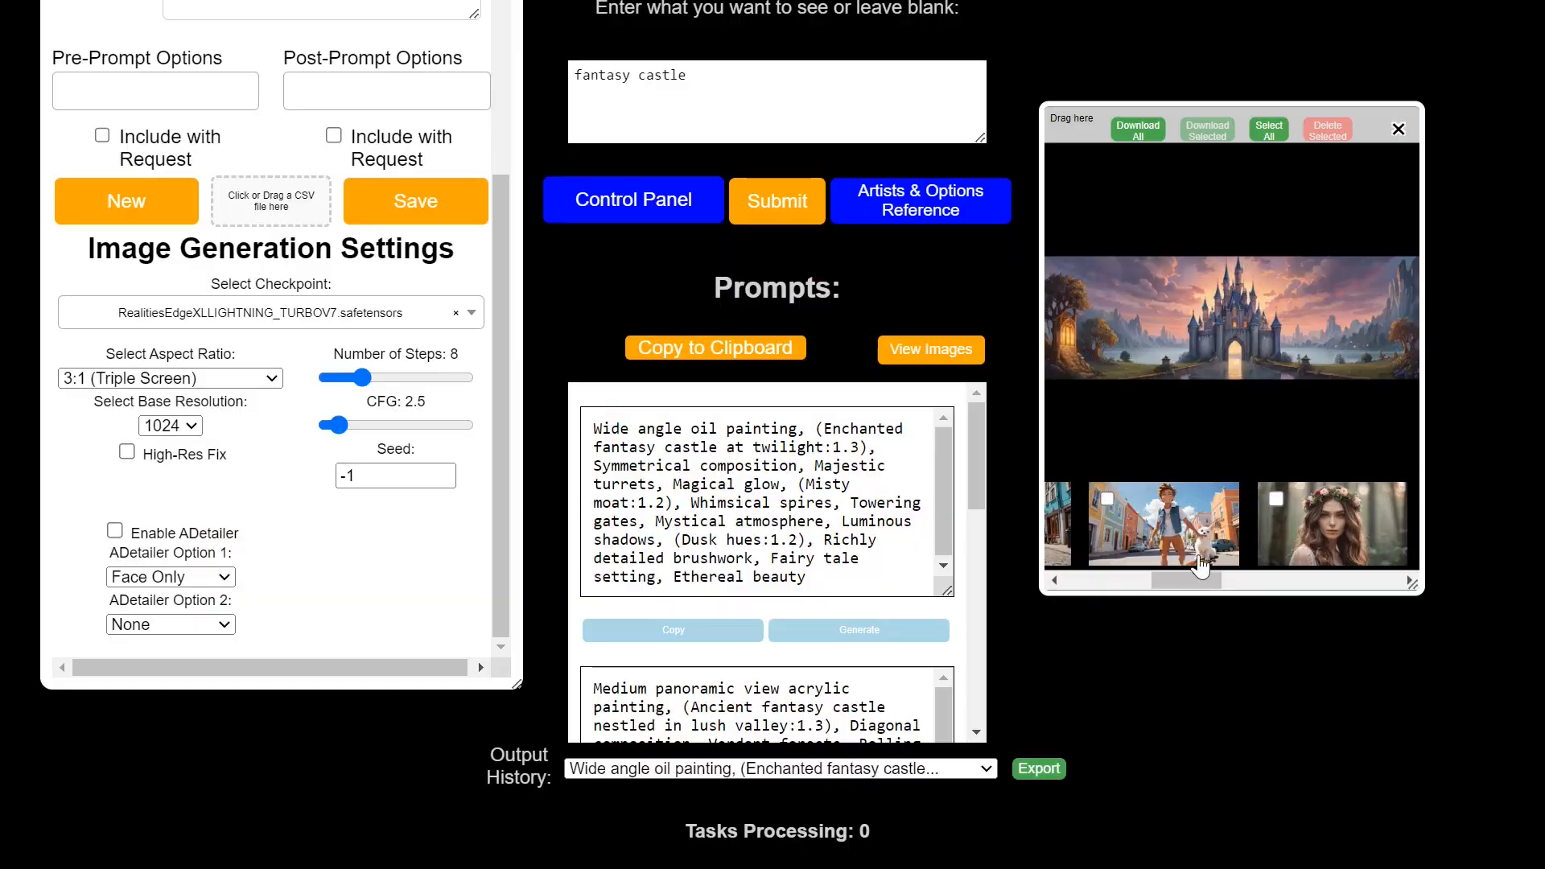
Try 512, 768 and 1024 in turn as the base resolution.
scroll(987, 549, up, 1)
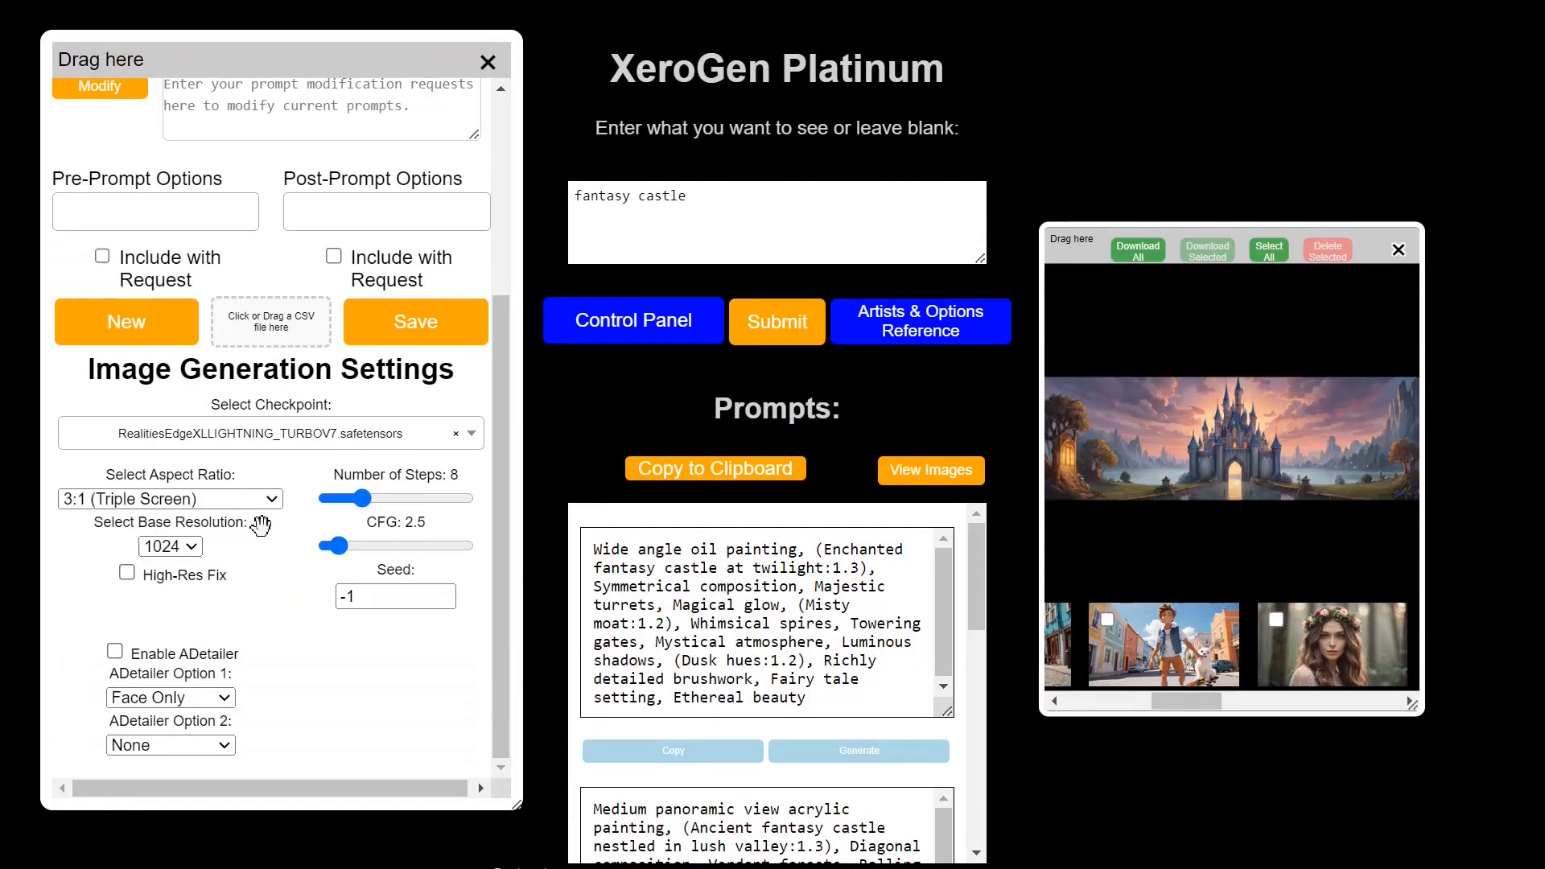
click(194, 549)
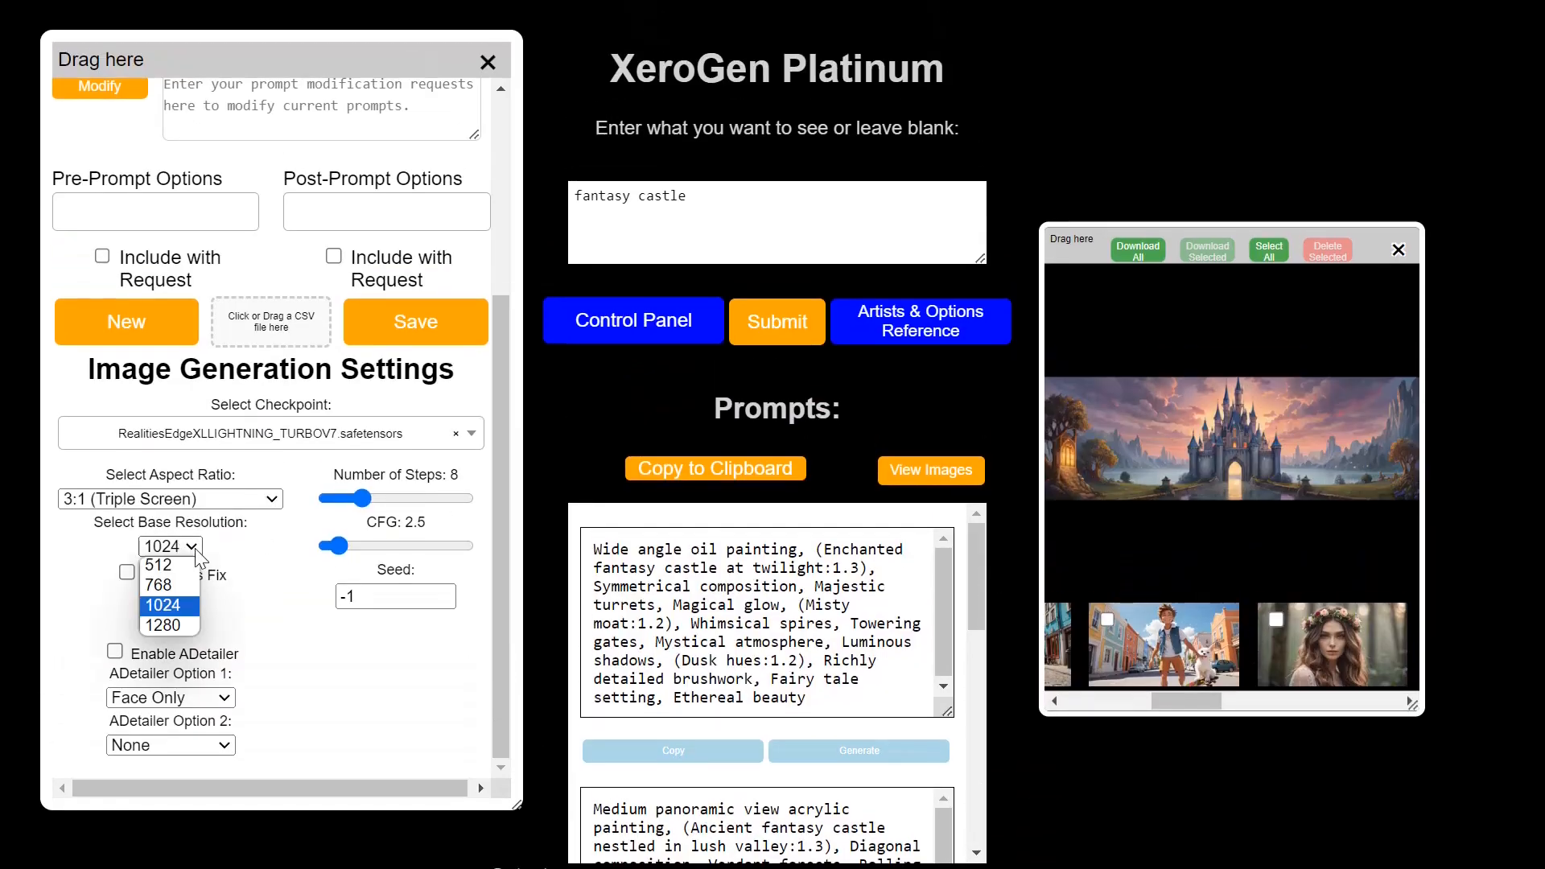
click(158, 567)
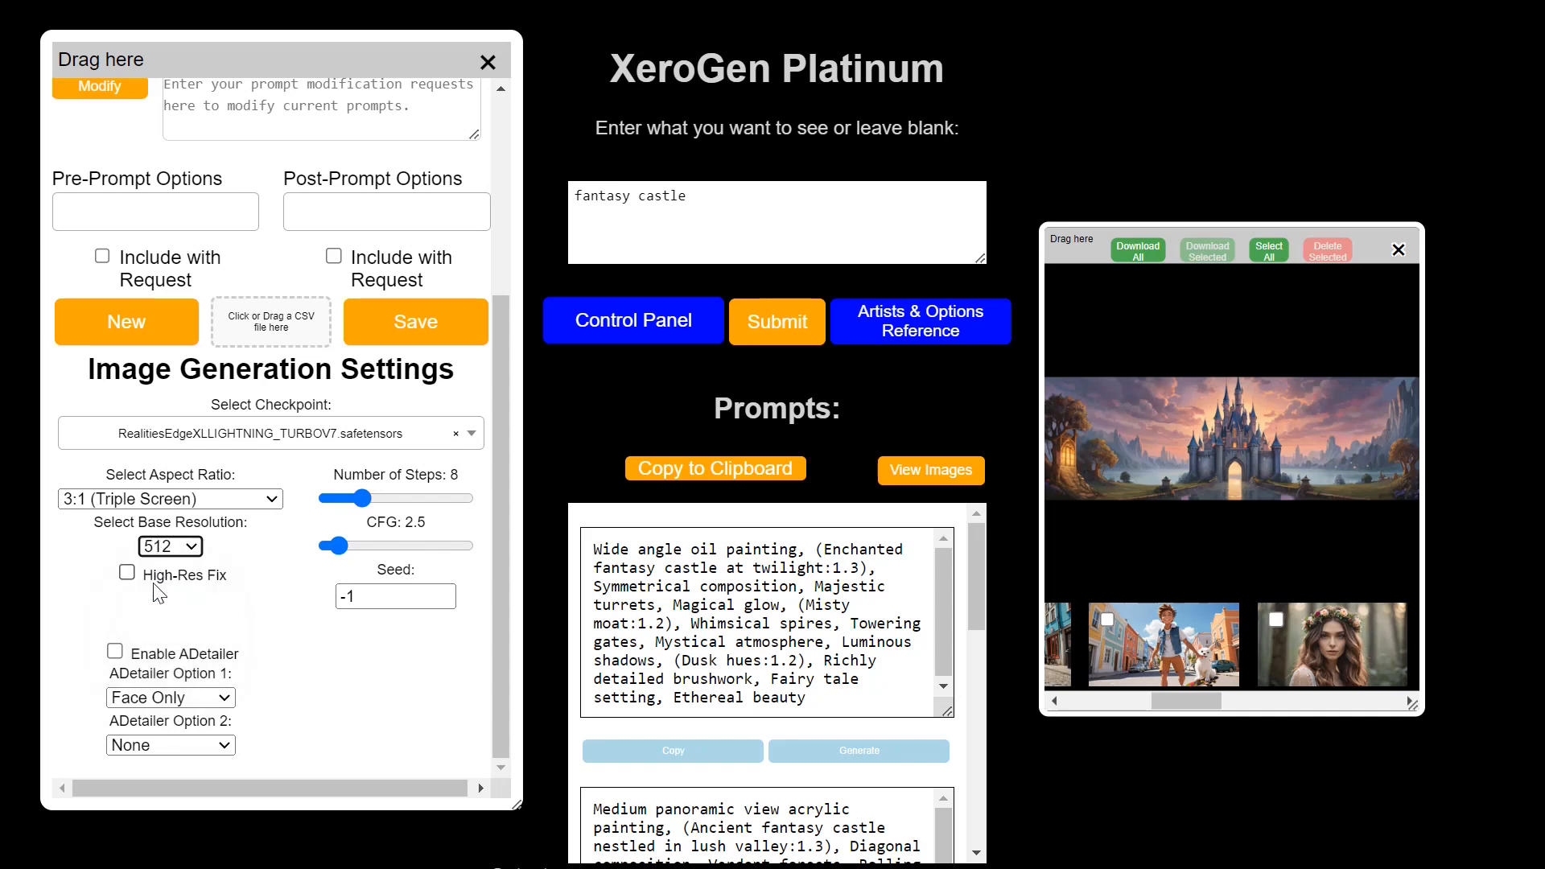
click(190, 548)
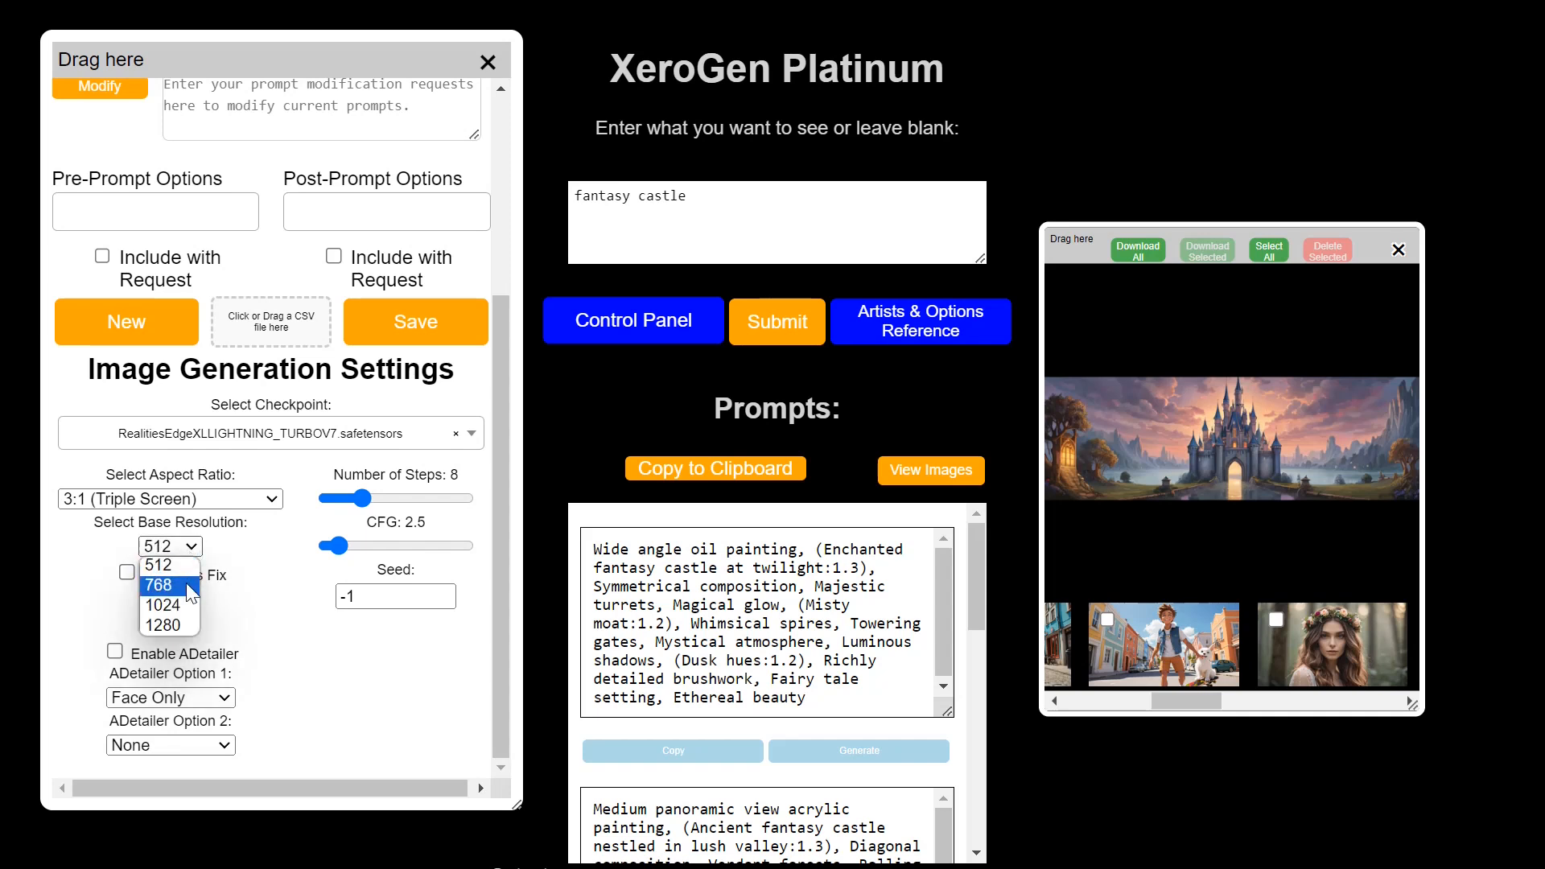
click(187, 586)
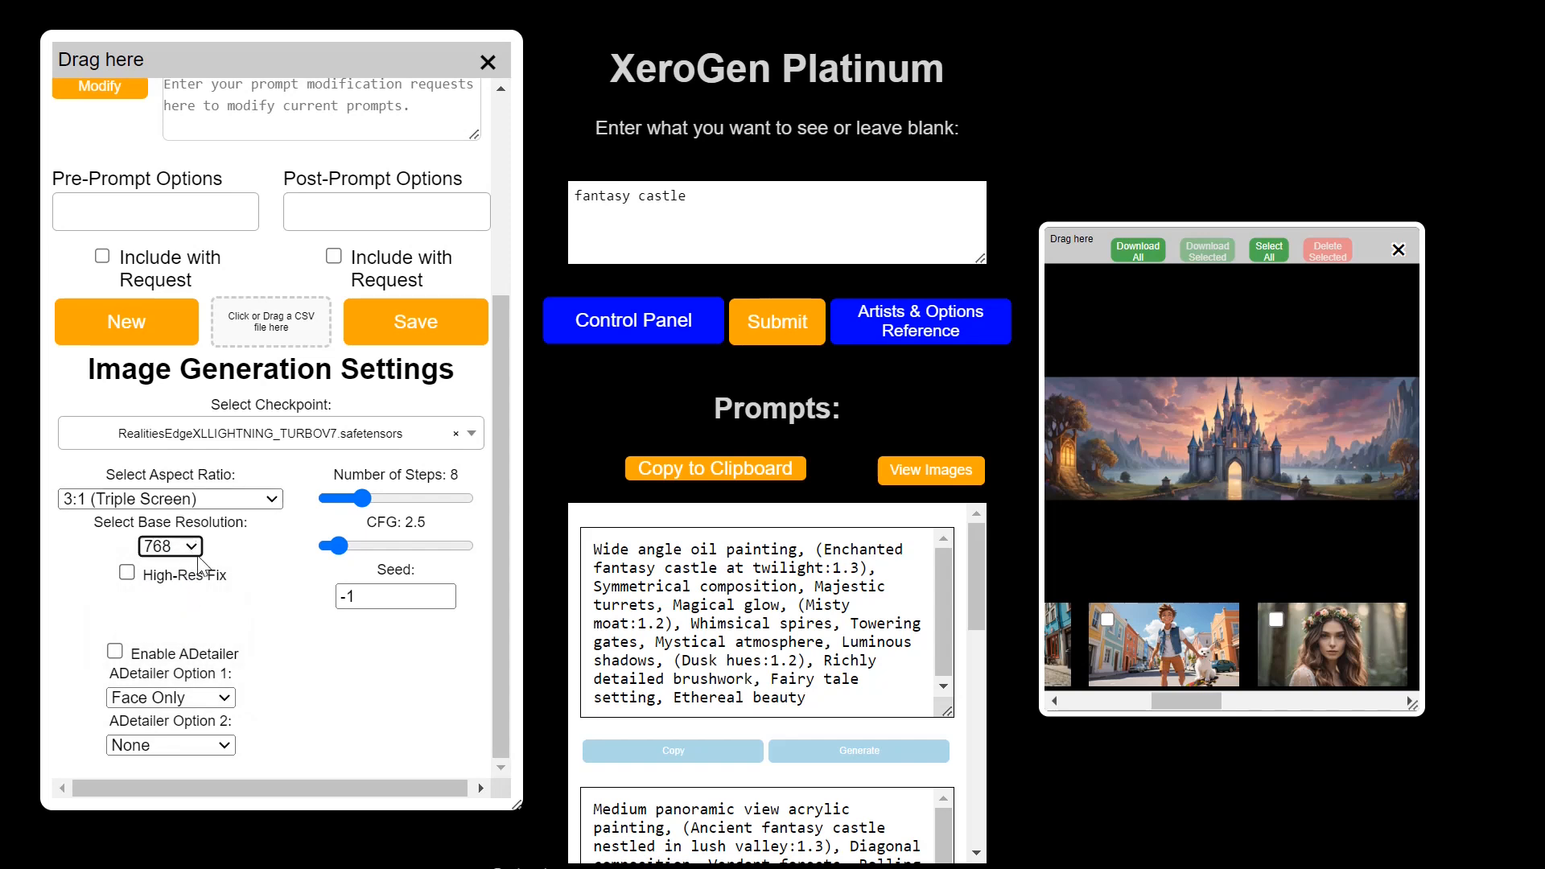
click(198, 547)
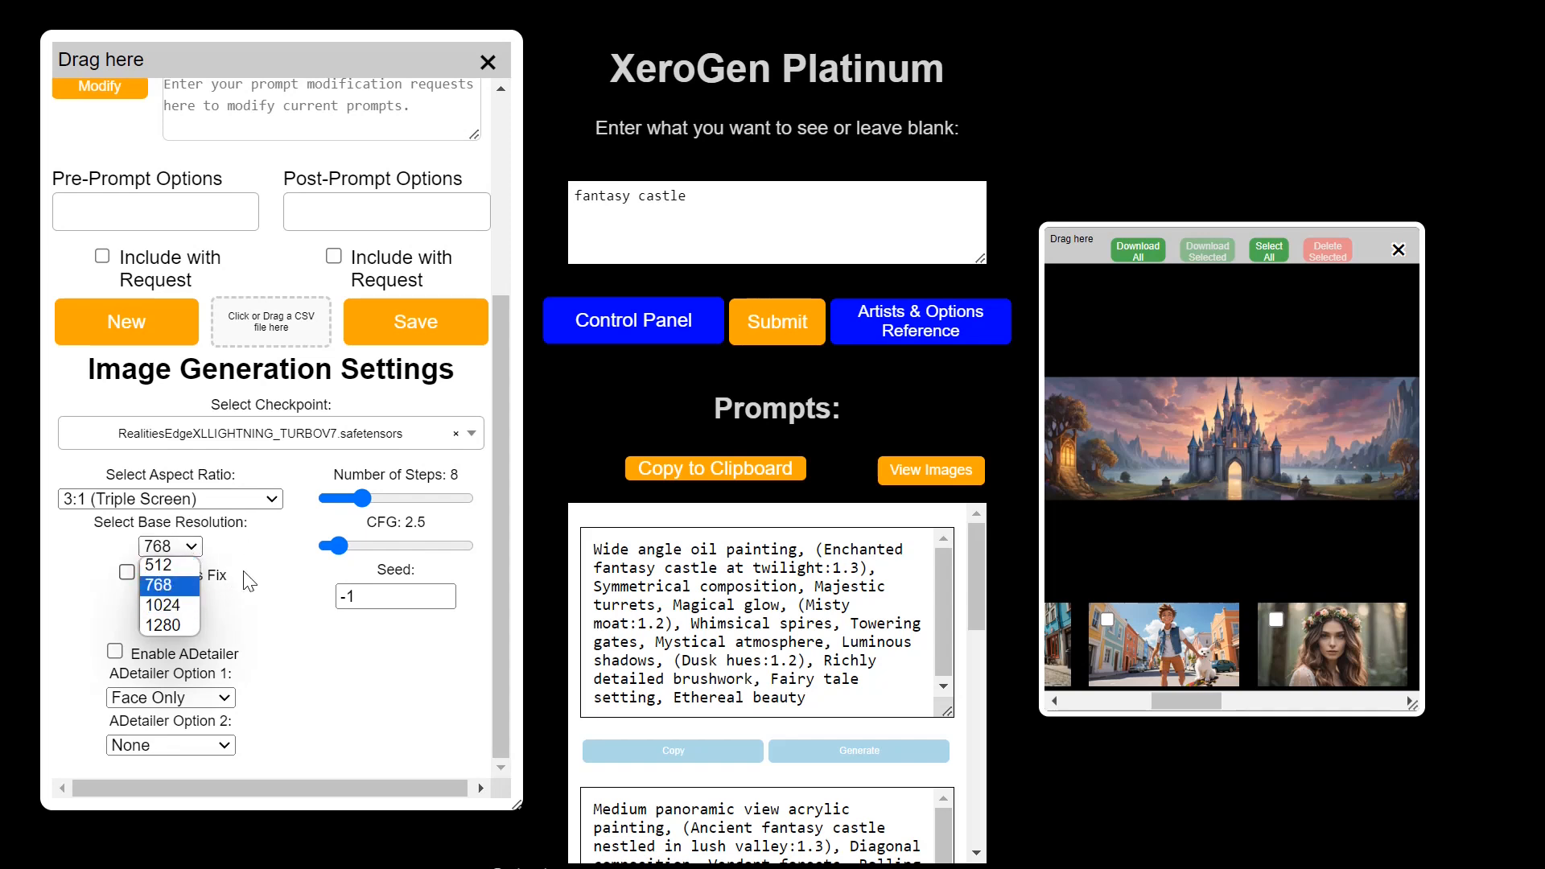
click(187, 605)
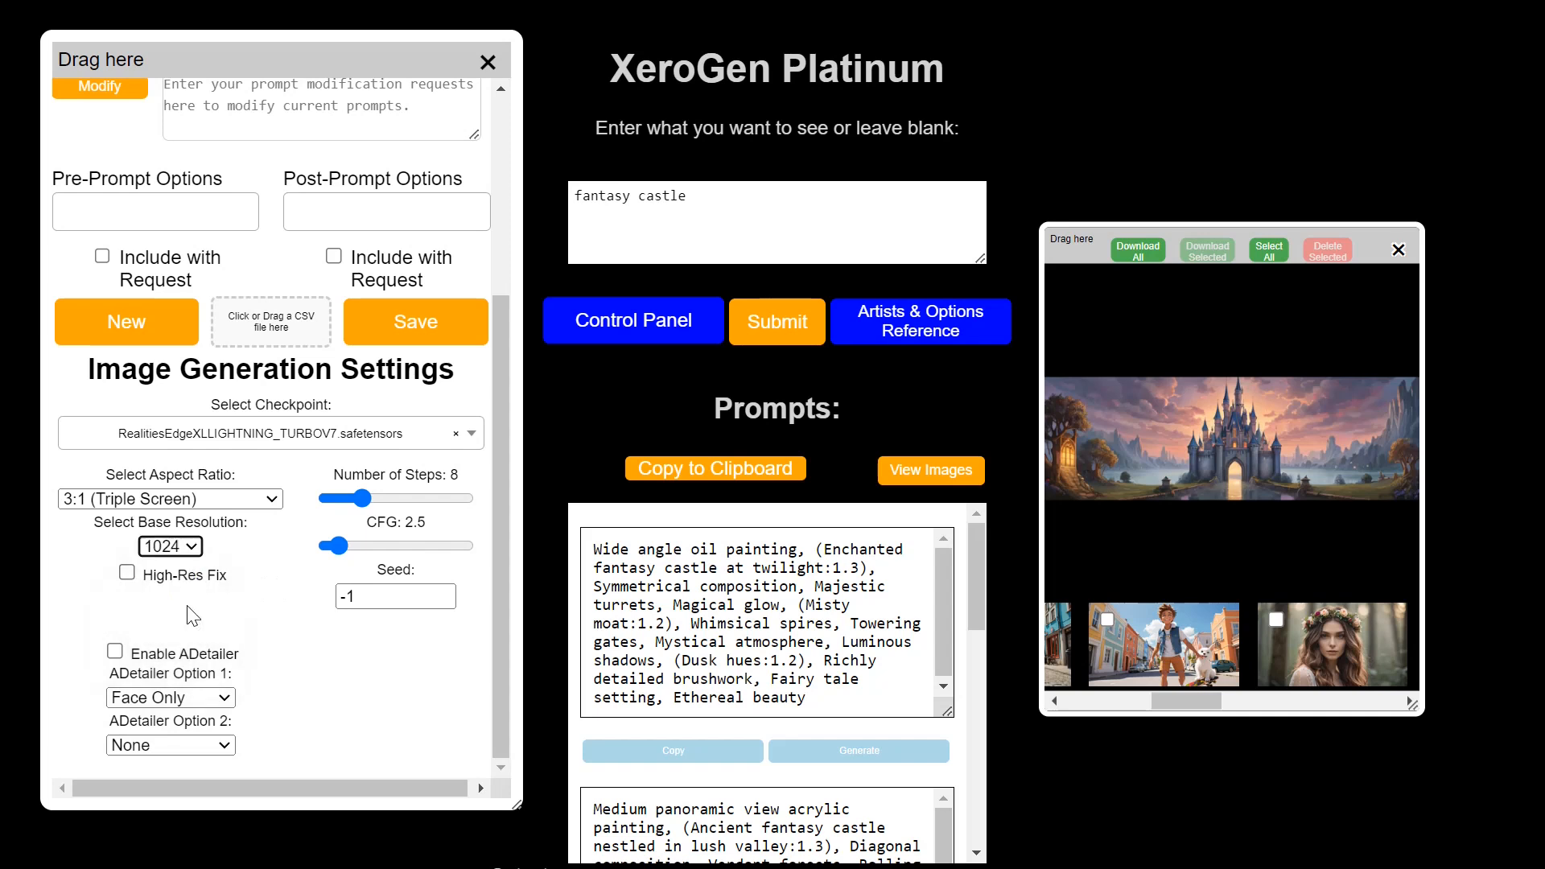
Set the base resolution to 1280.
click(181, 548)
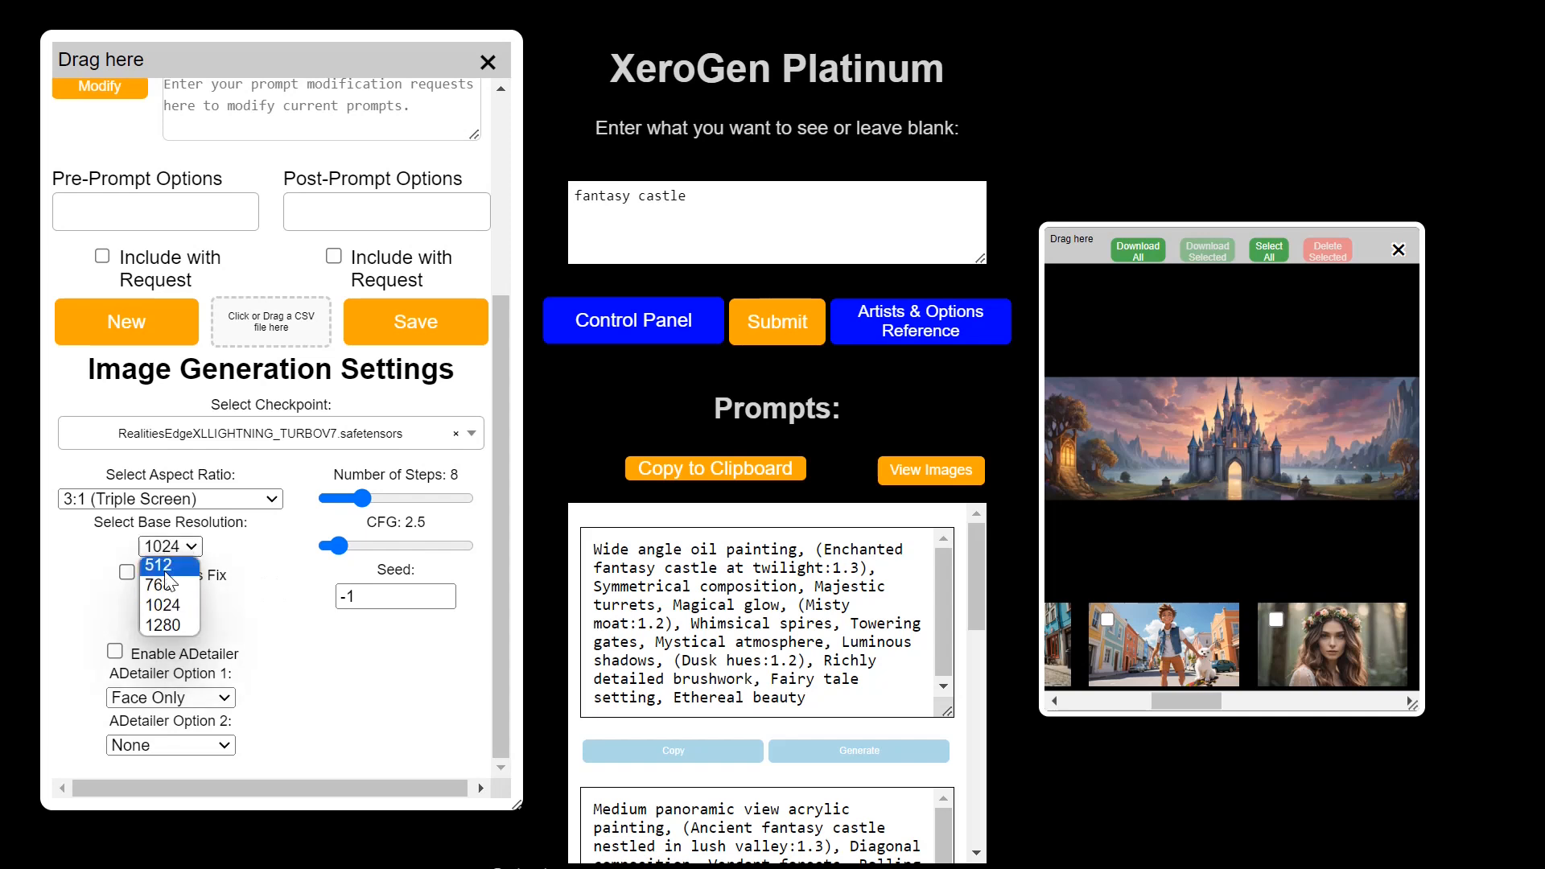
click(175, 625)
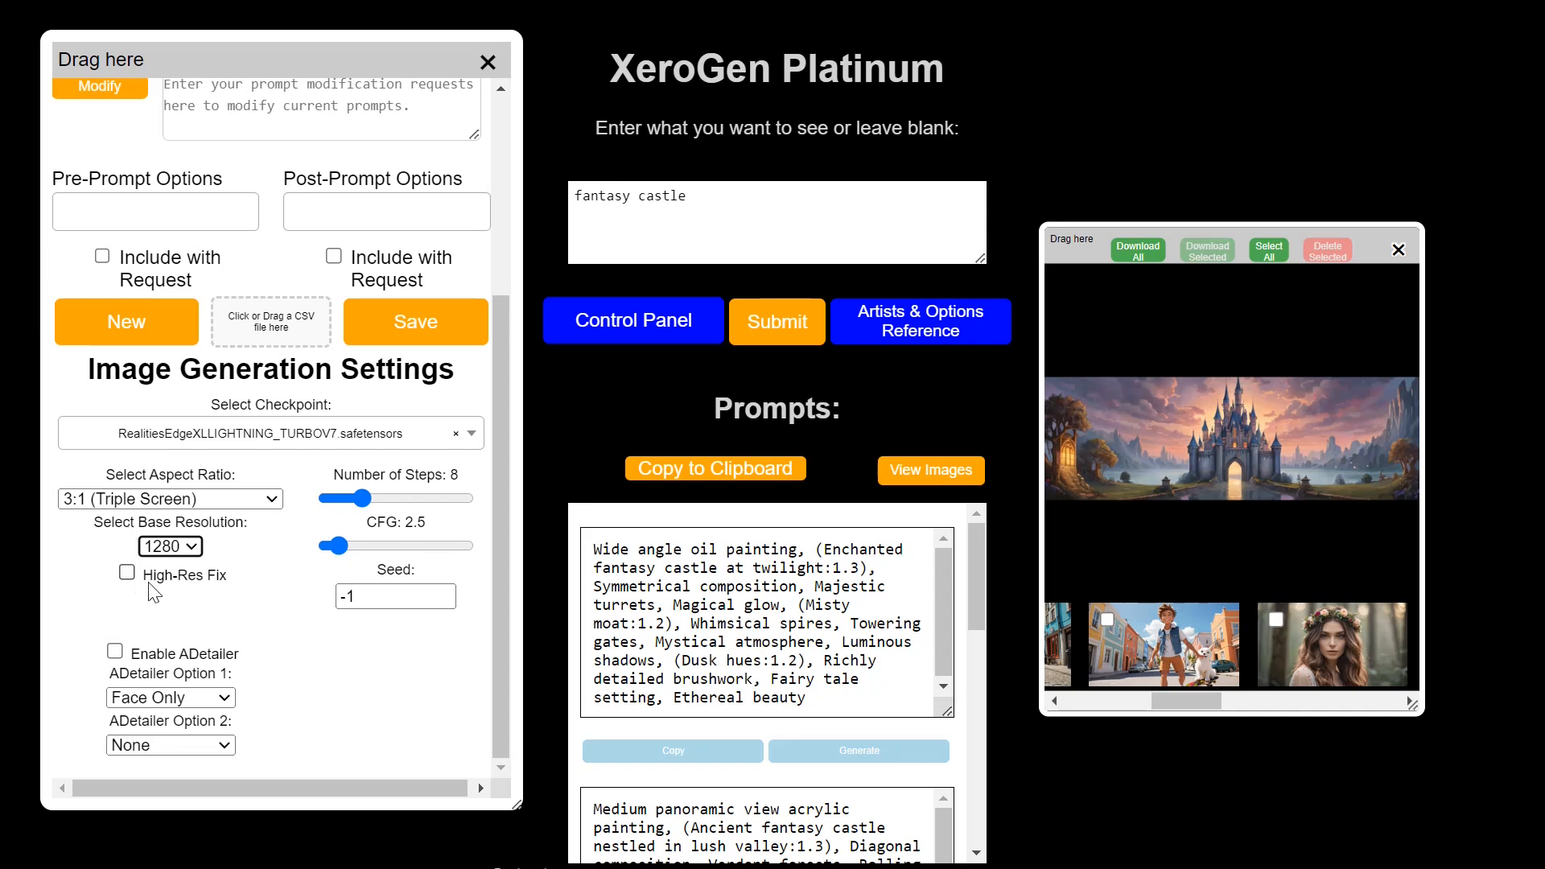
click(188, 550)
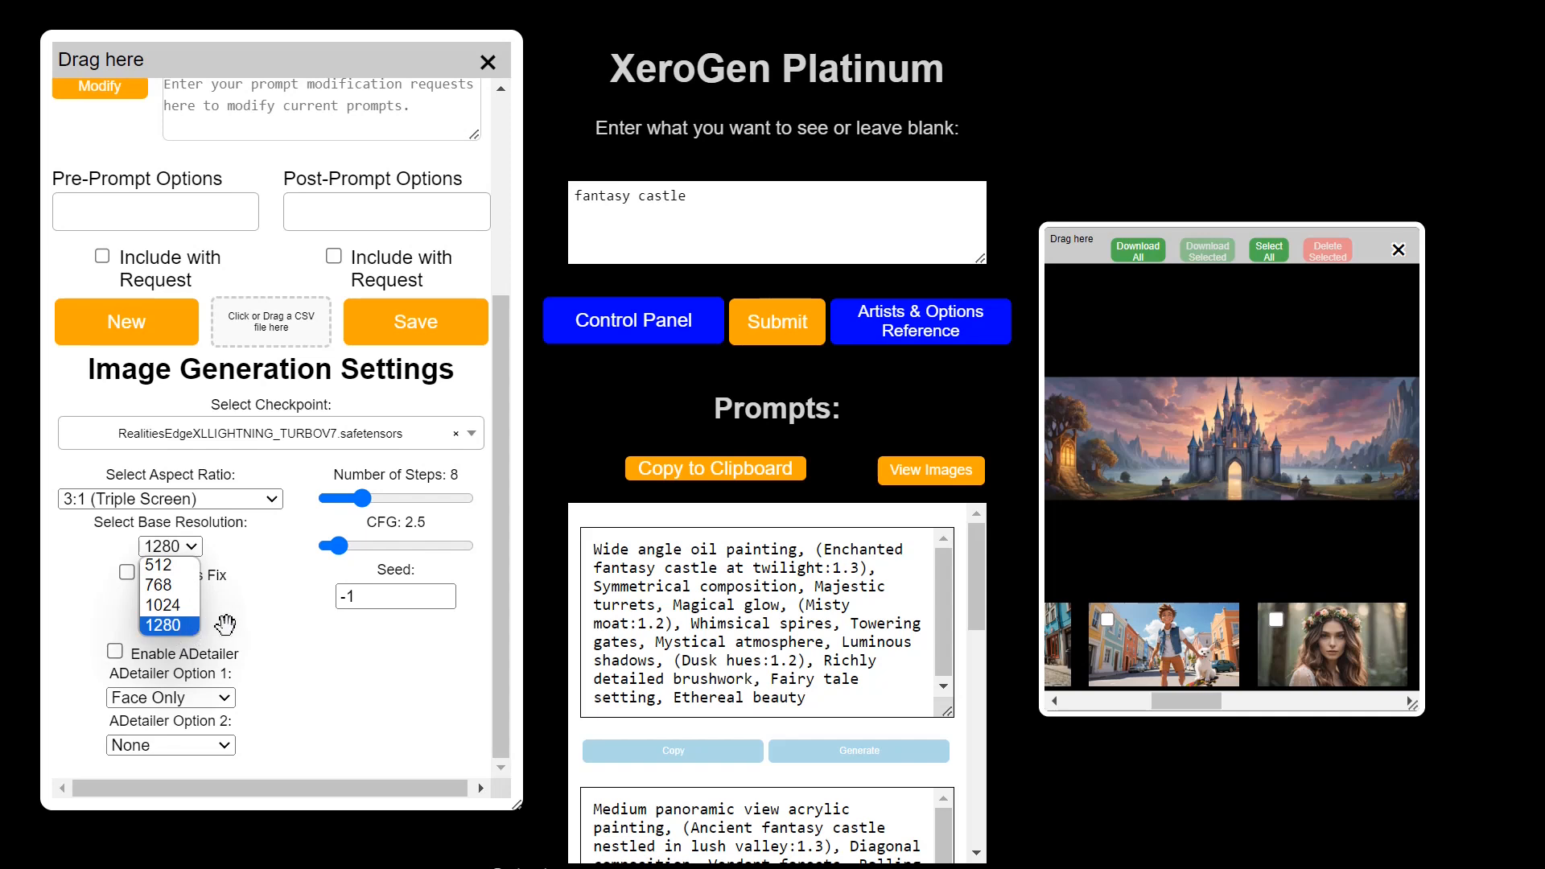
click(166, 625)
Set the seed to 23452345 and the aspect ratio to 4:5 (Instagram).
double_click(355, 597)
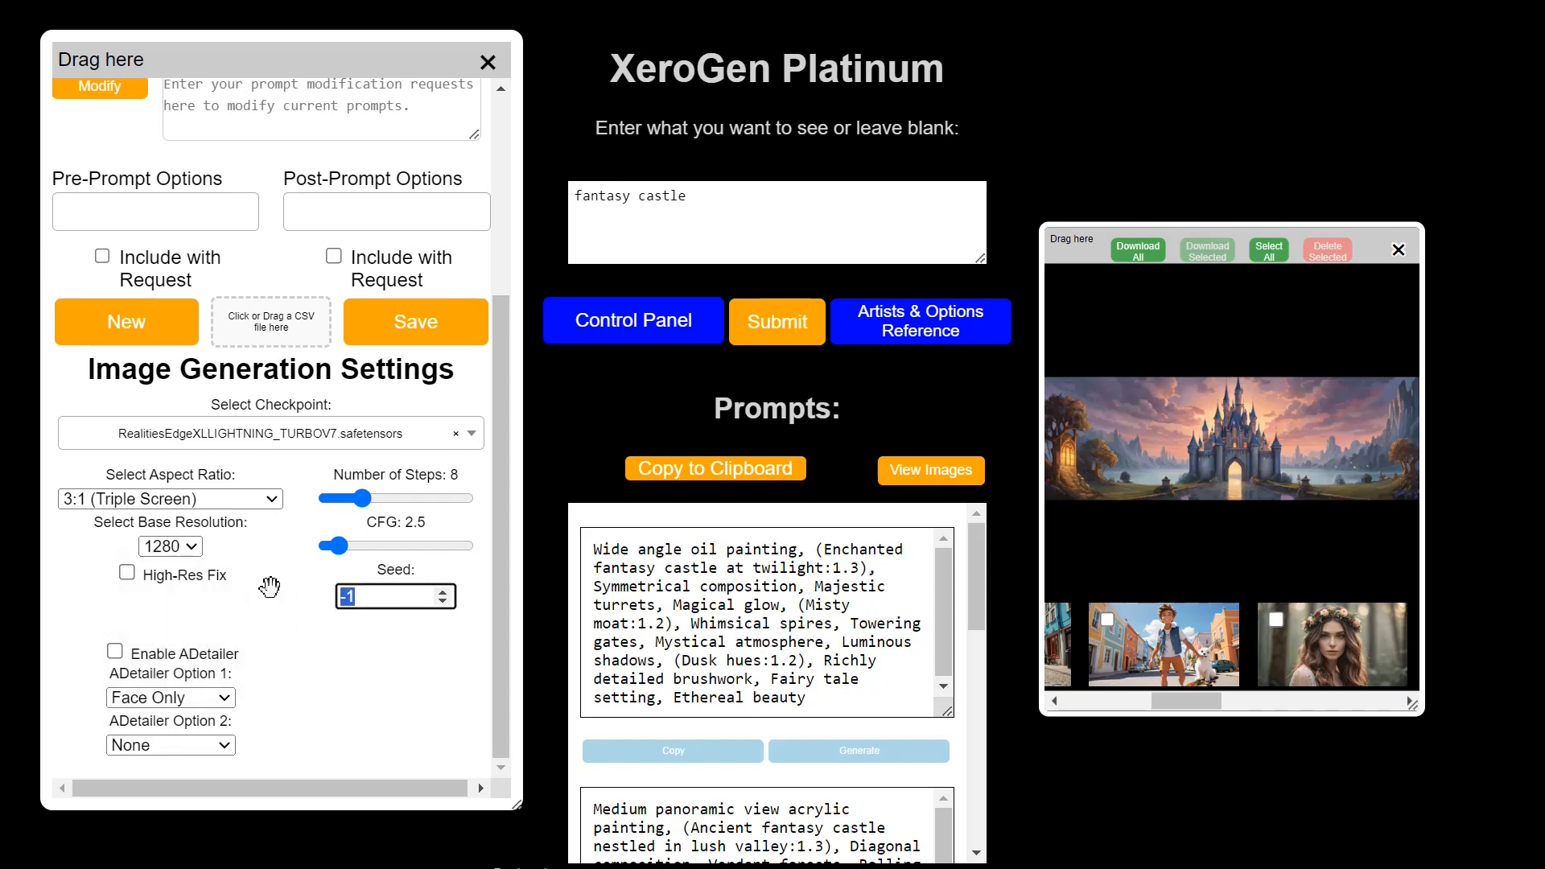
text(23452345)
click(186, 500)
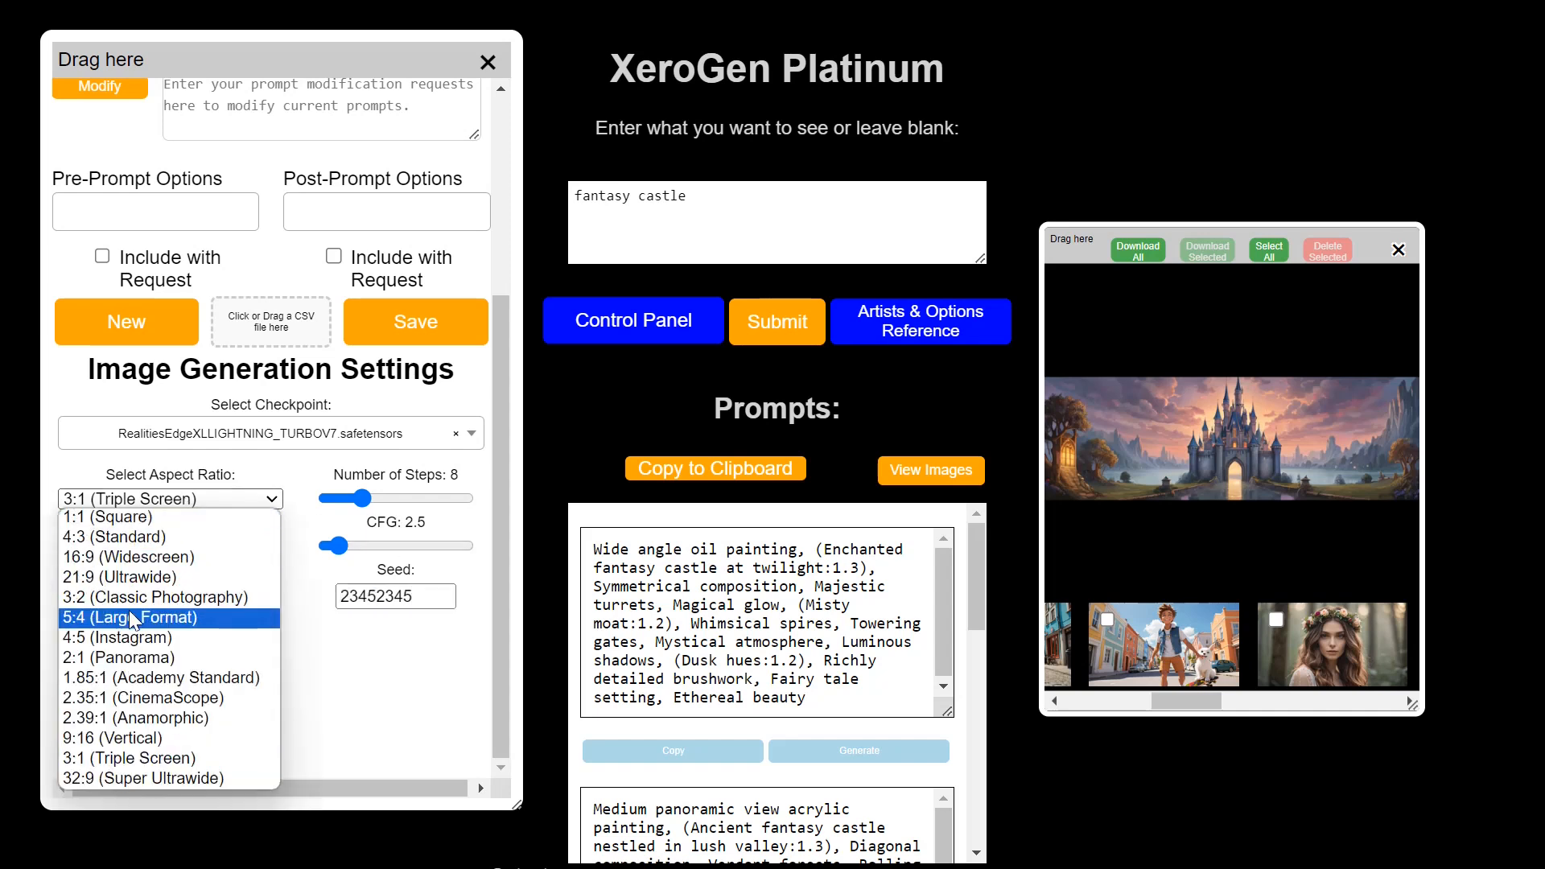
click(133, 637)
Replace the prompt request with "portrait of an elderly man" and submit it to generate new prompts.
key(Tab)
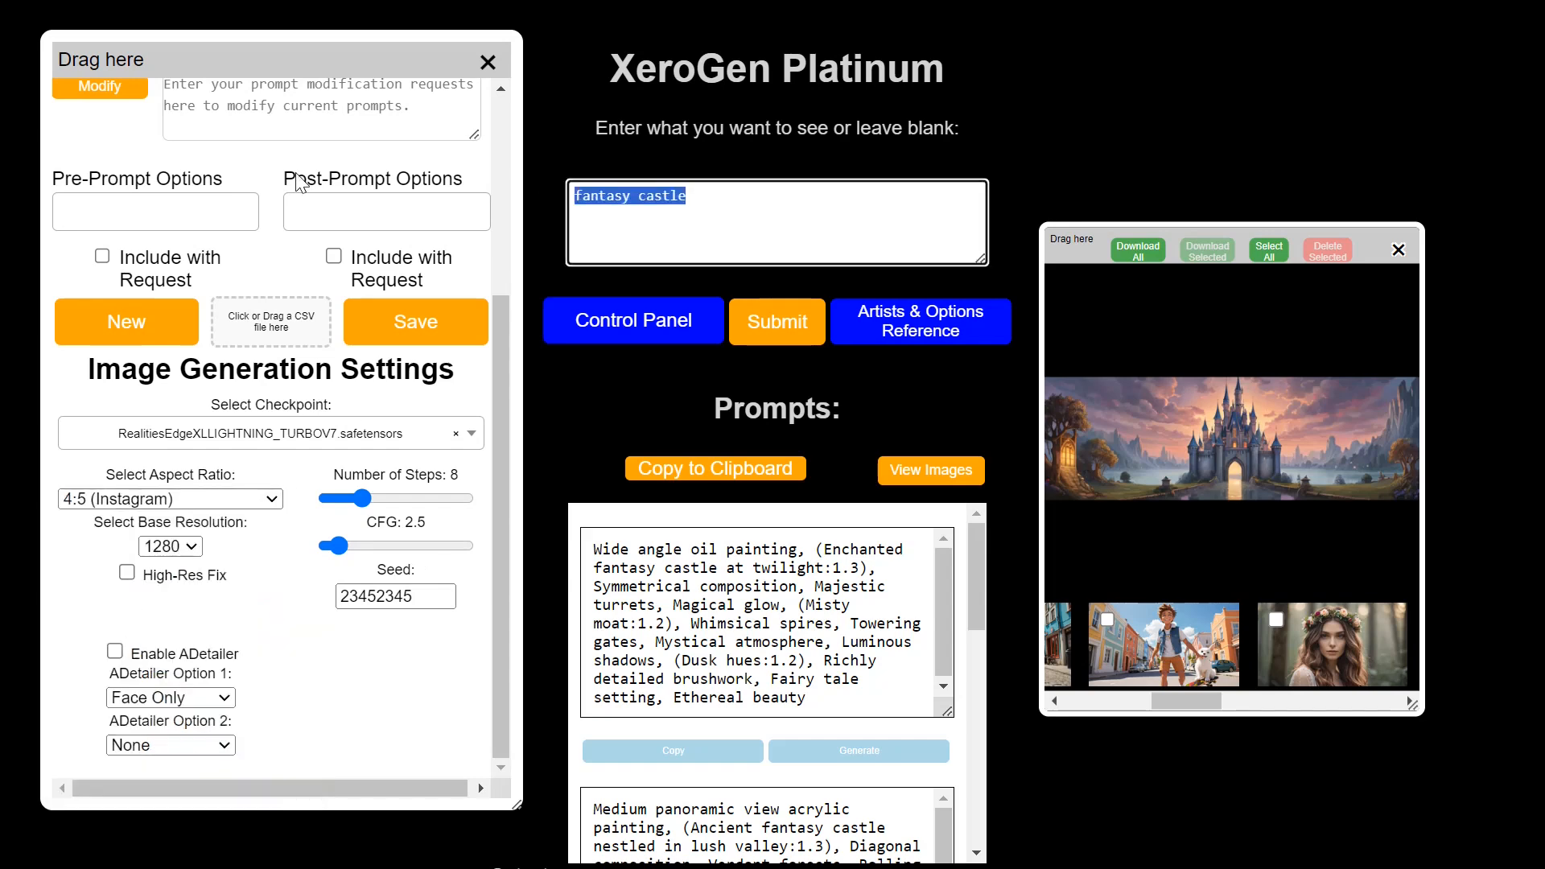
text(portr)
text(aiy of)
key(BackSpace)
key(BackSpace)
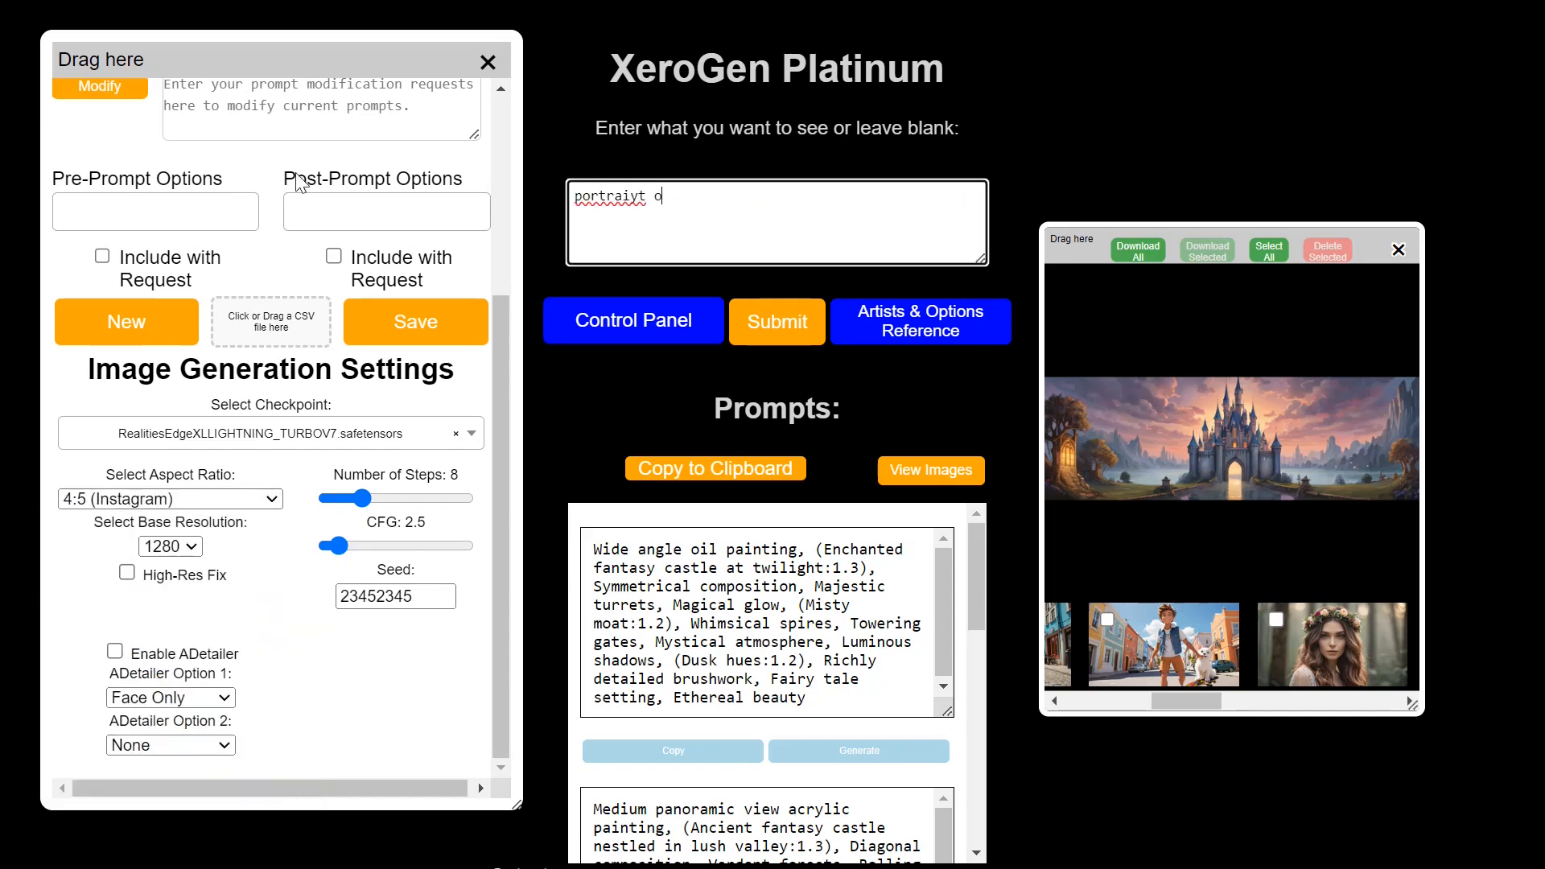
text(of an elderly man)
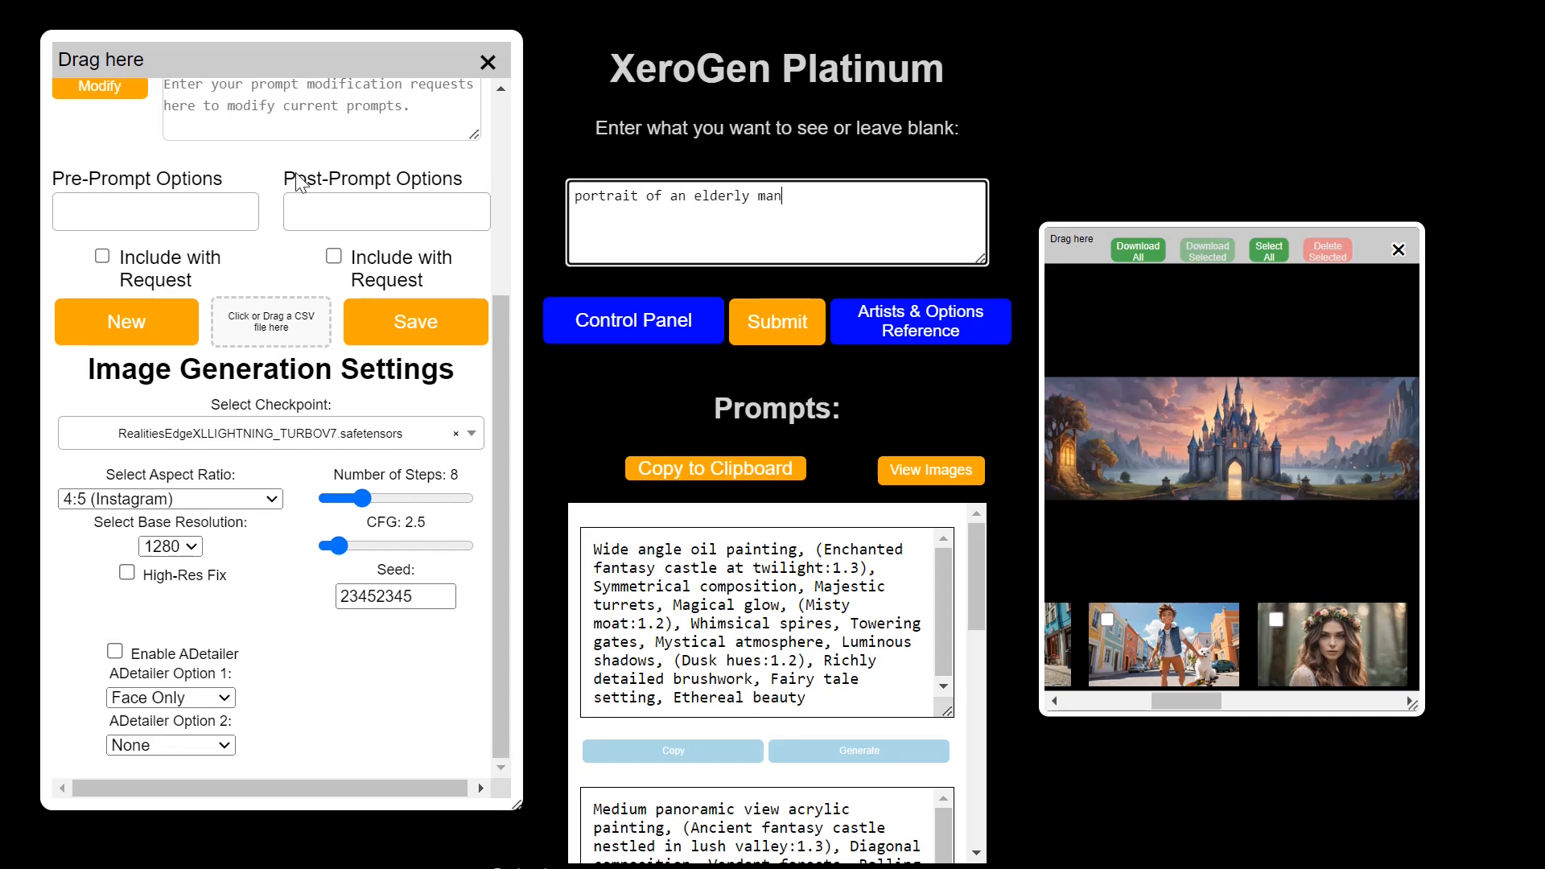
click(811, 324)
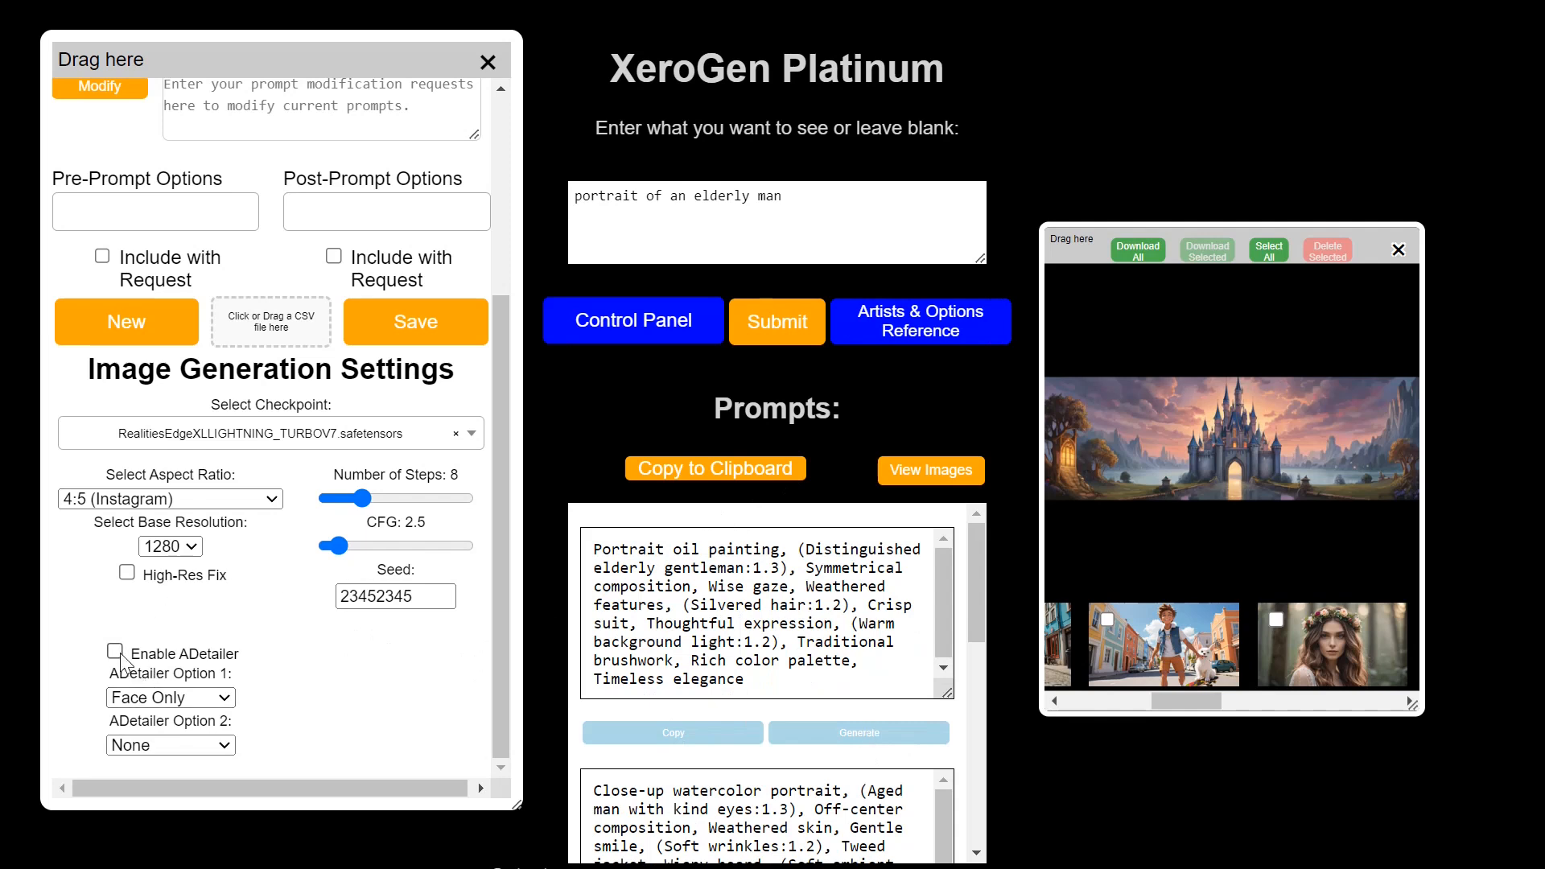
Generate an image from the first portrait prompt in an enlarged, repositioned image window and inspect it at full size.
click(867, 738)
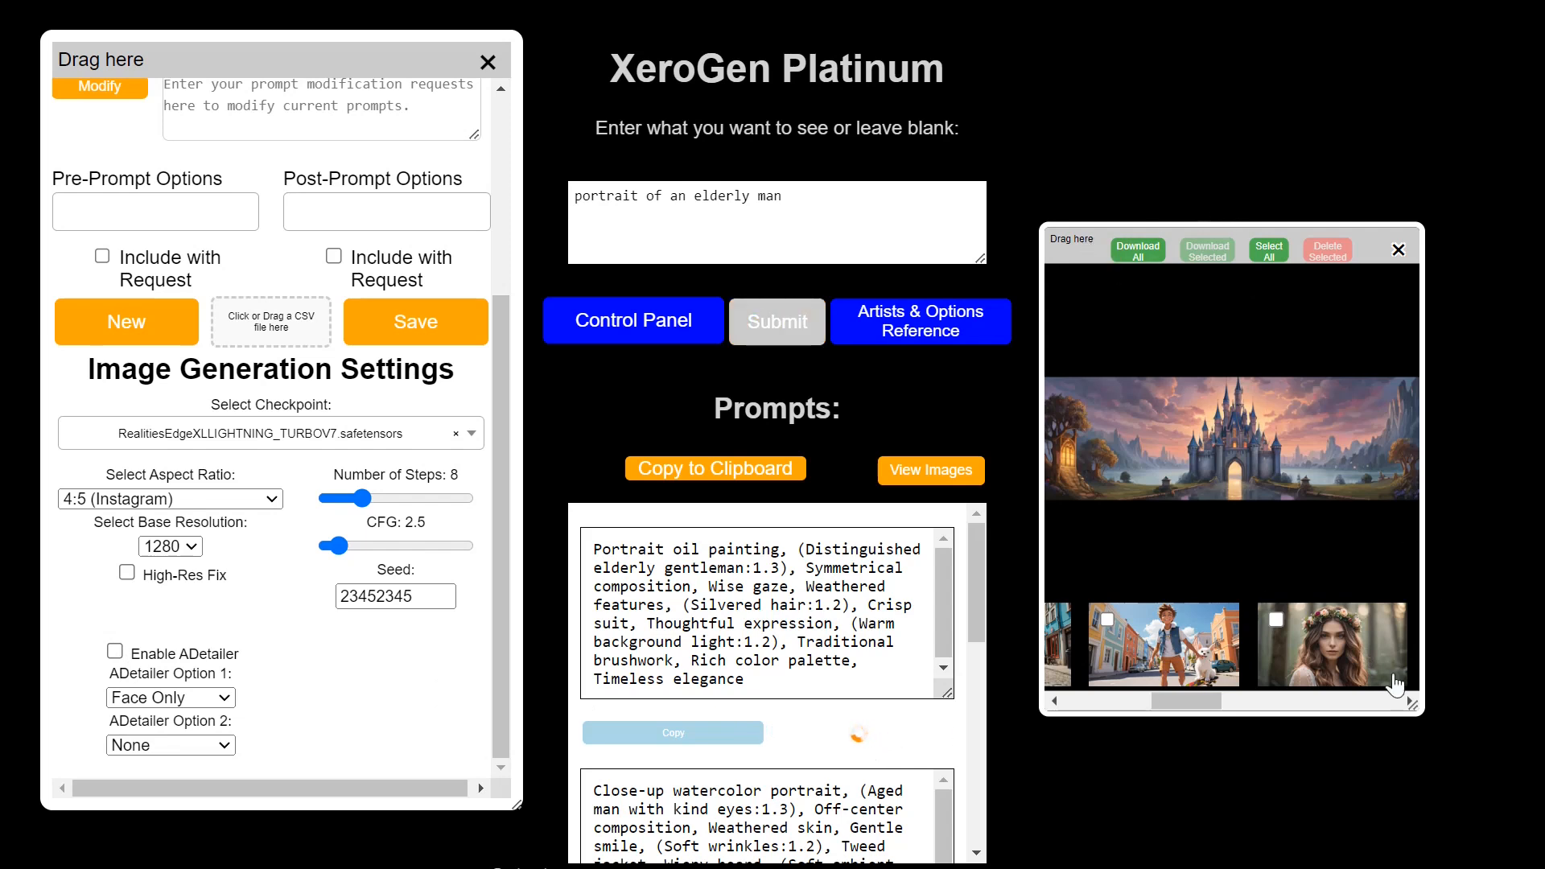
drag(1412, 705, 1503, 825)
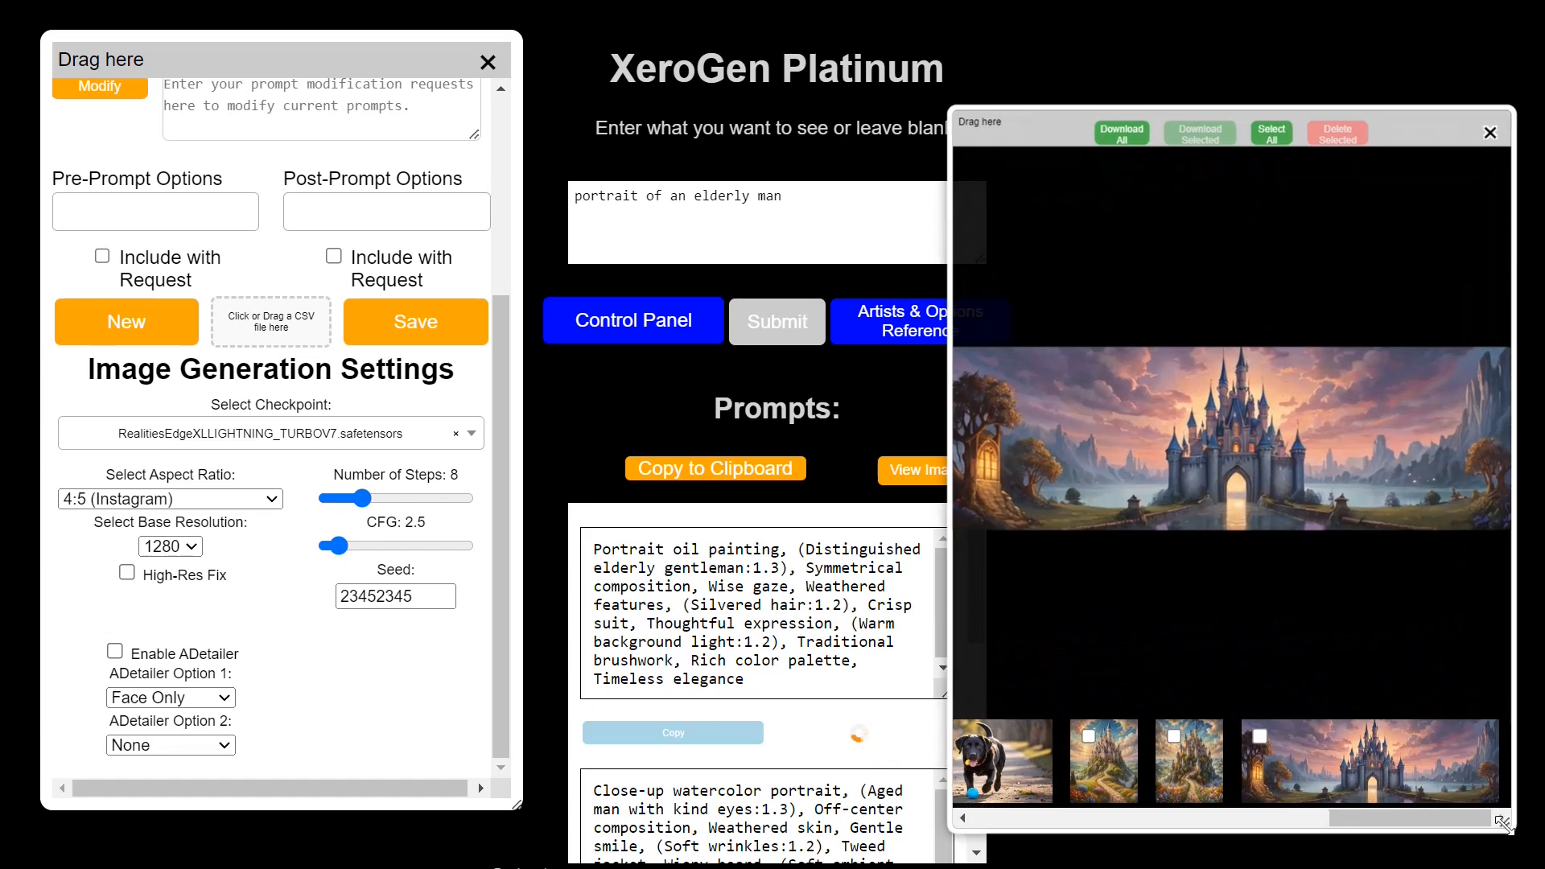
drag(1010, 136, 1052, 96)
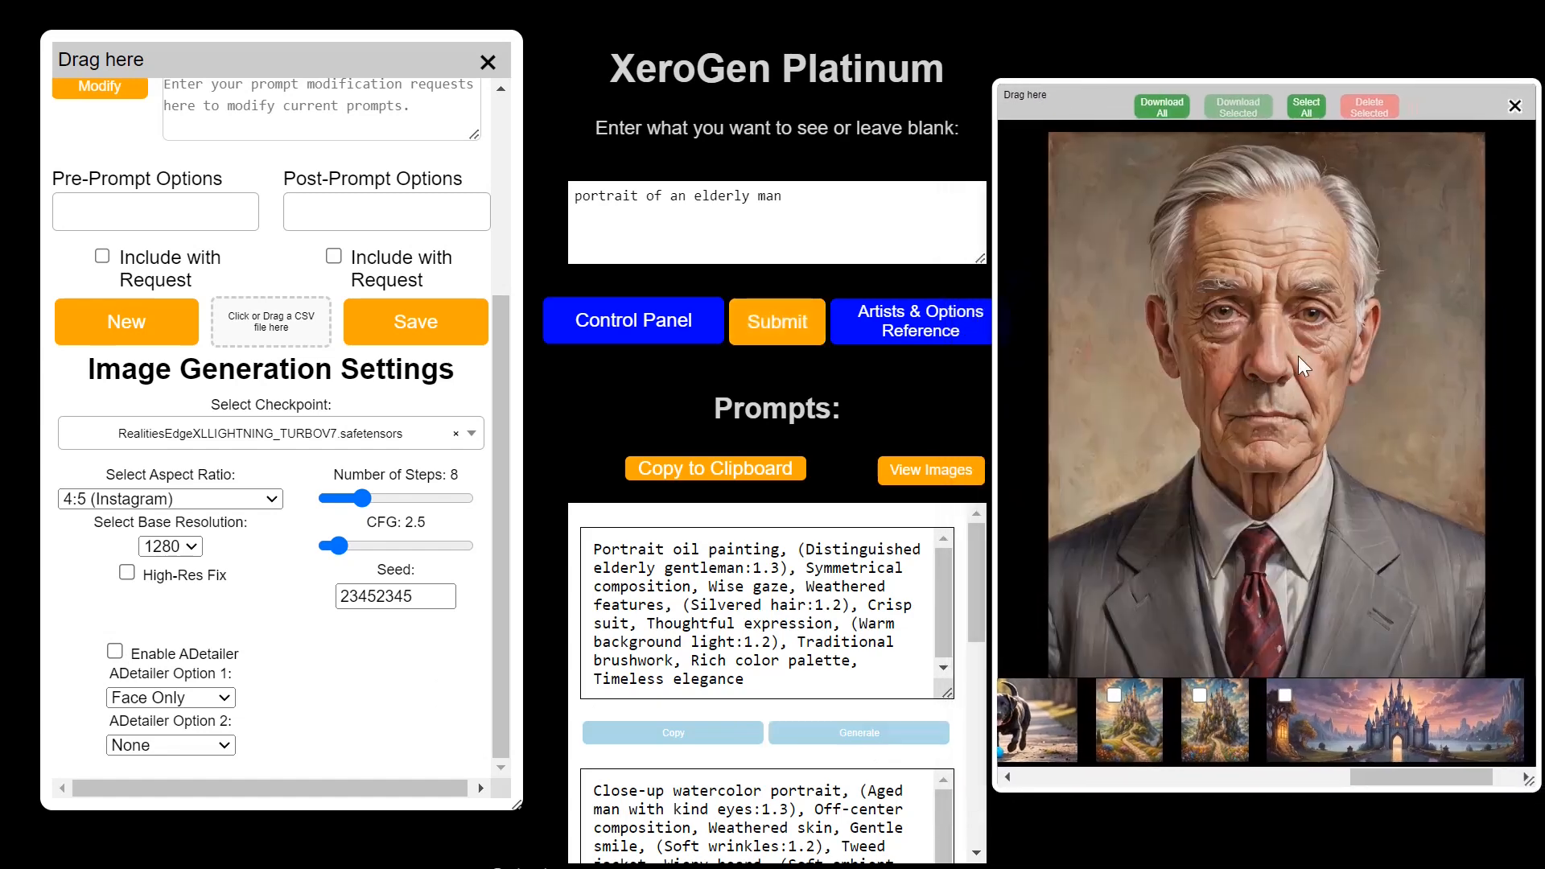
click(1295, 394)
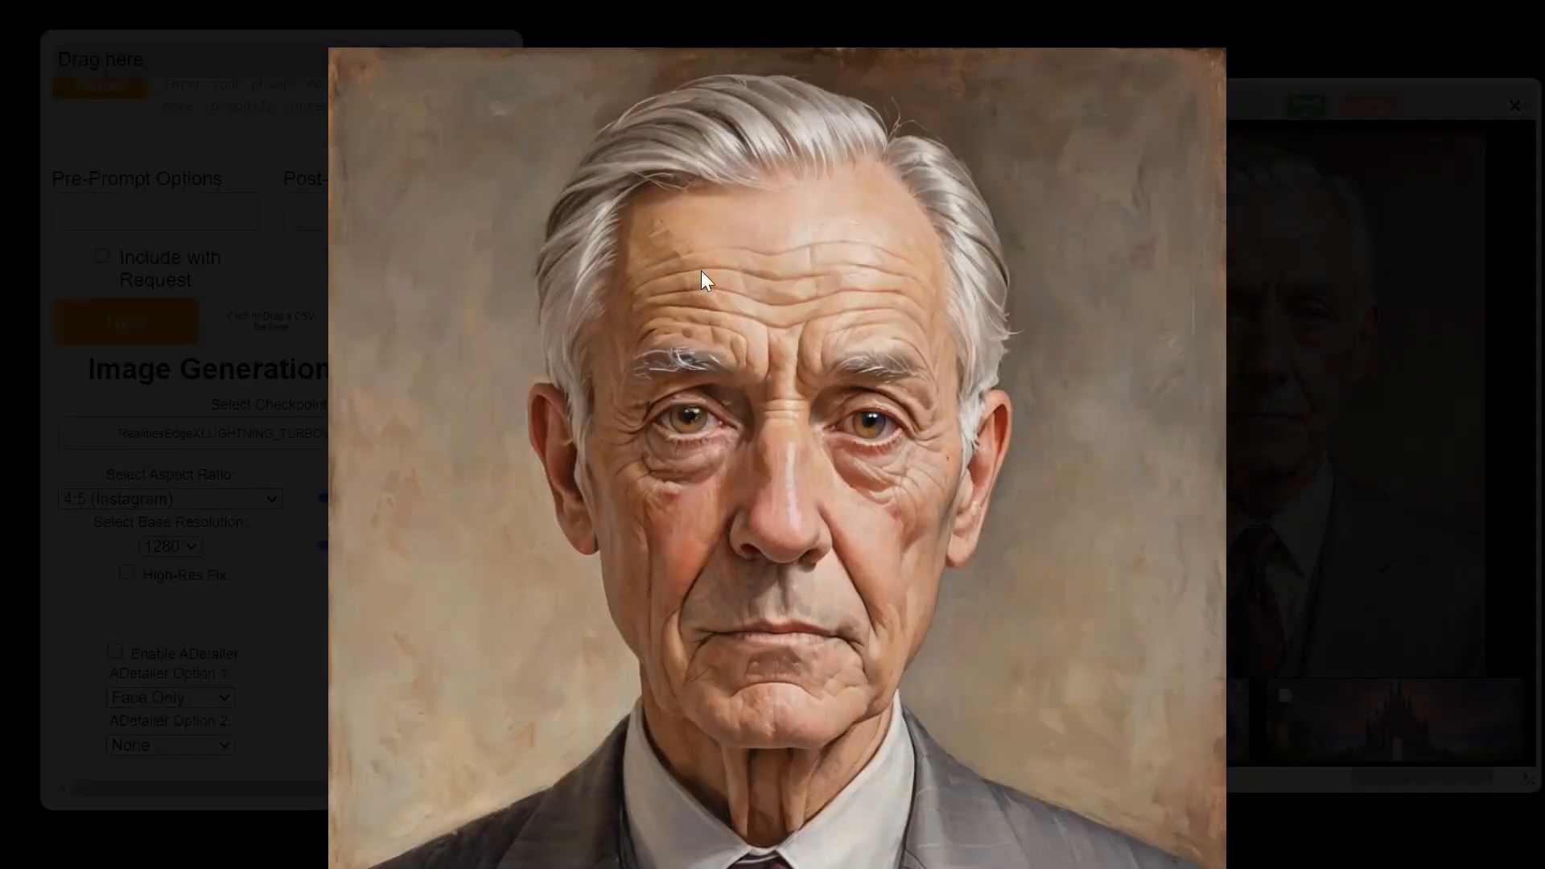
click(908, 532)
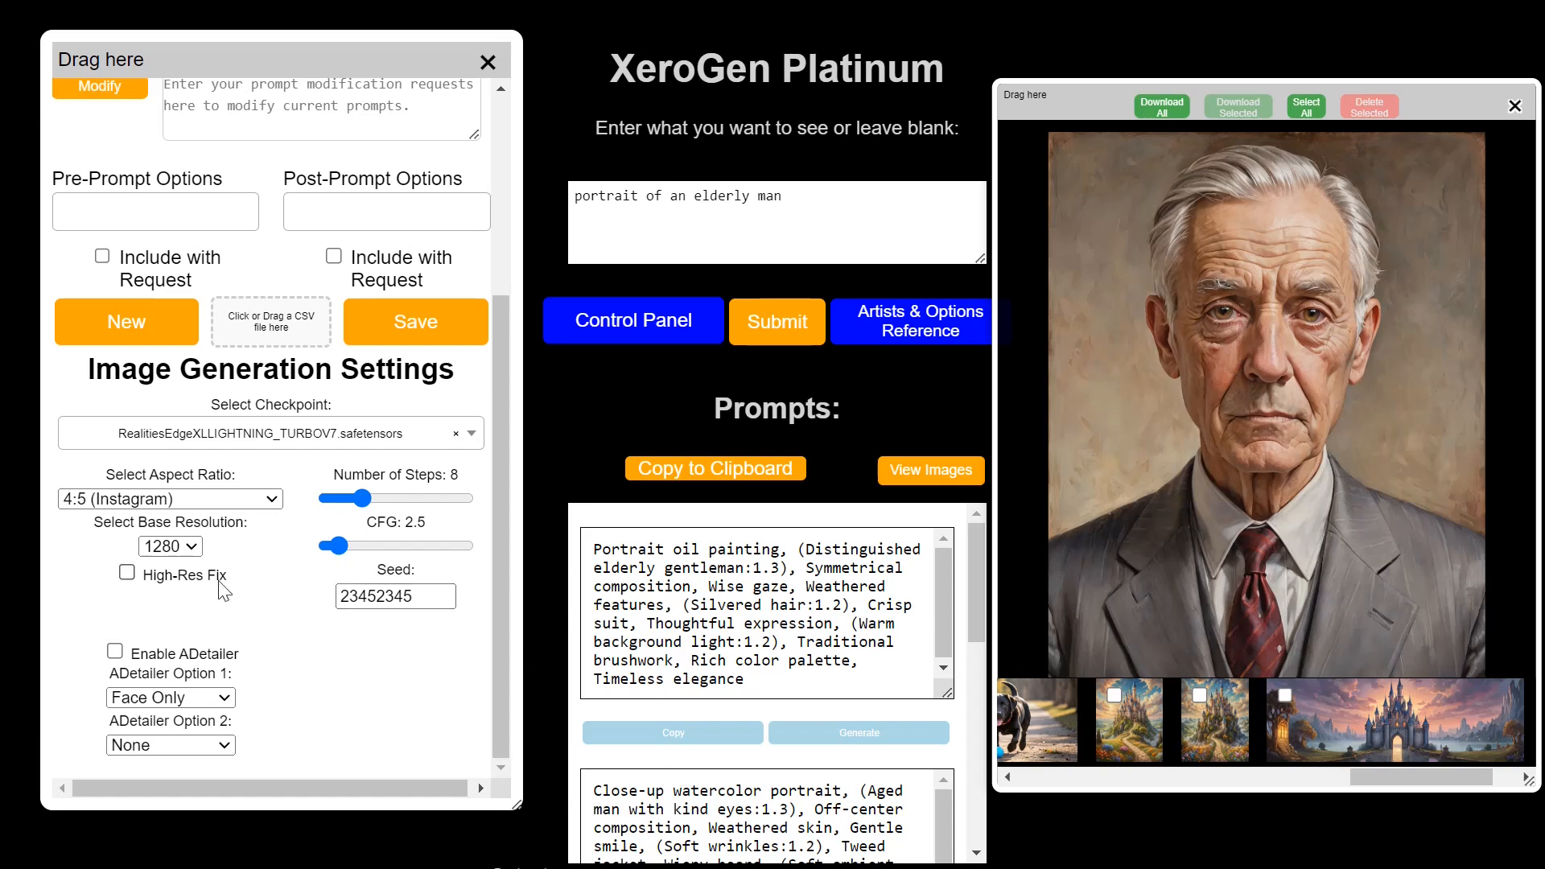
Enable High-Res Fix and generate another image from the first portrait prompt.
click(127, 572)
click(883, 735)
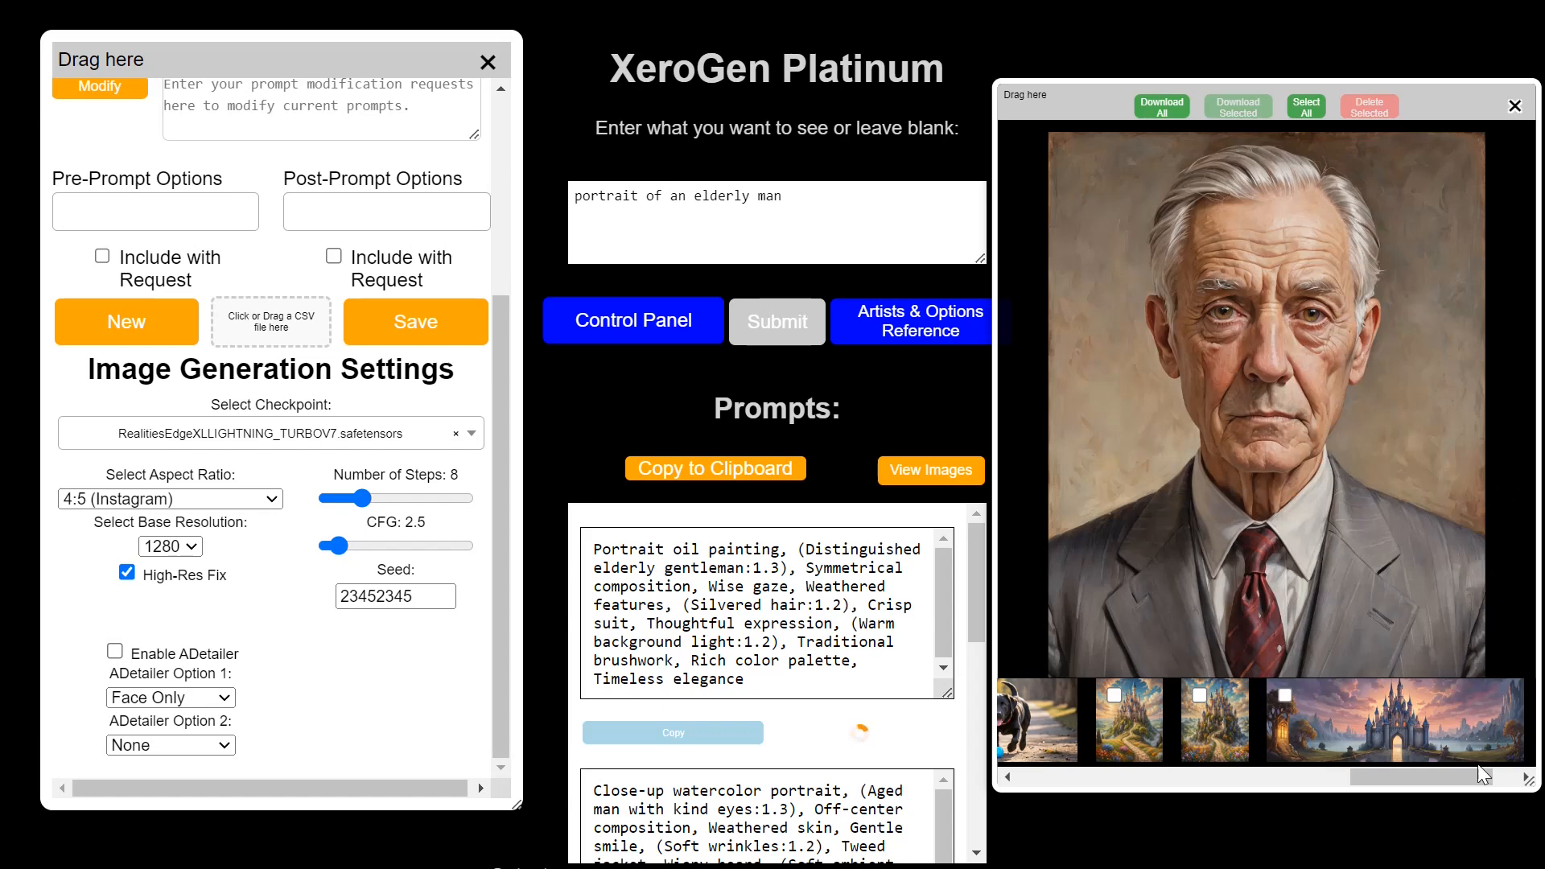
drag(1478, 766, 1505, 784)
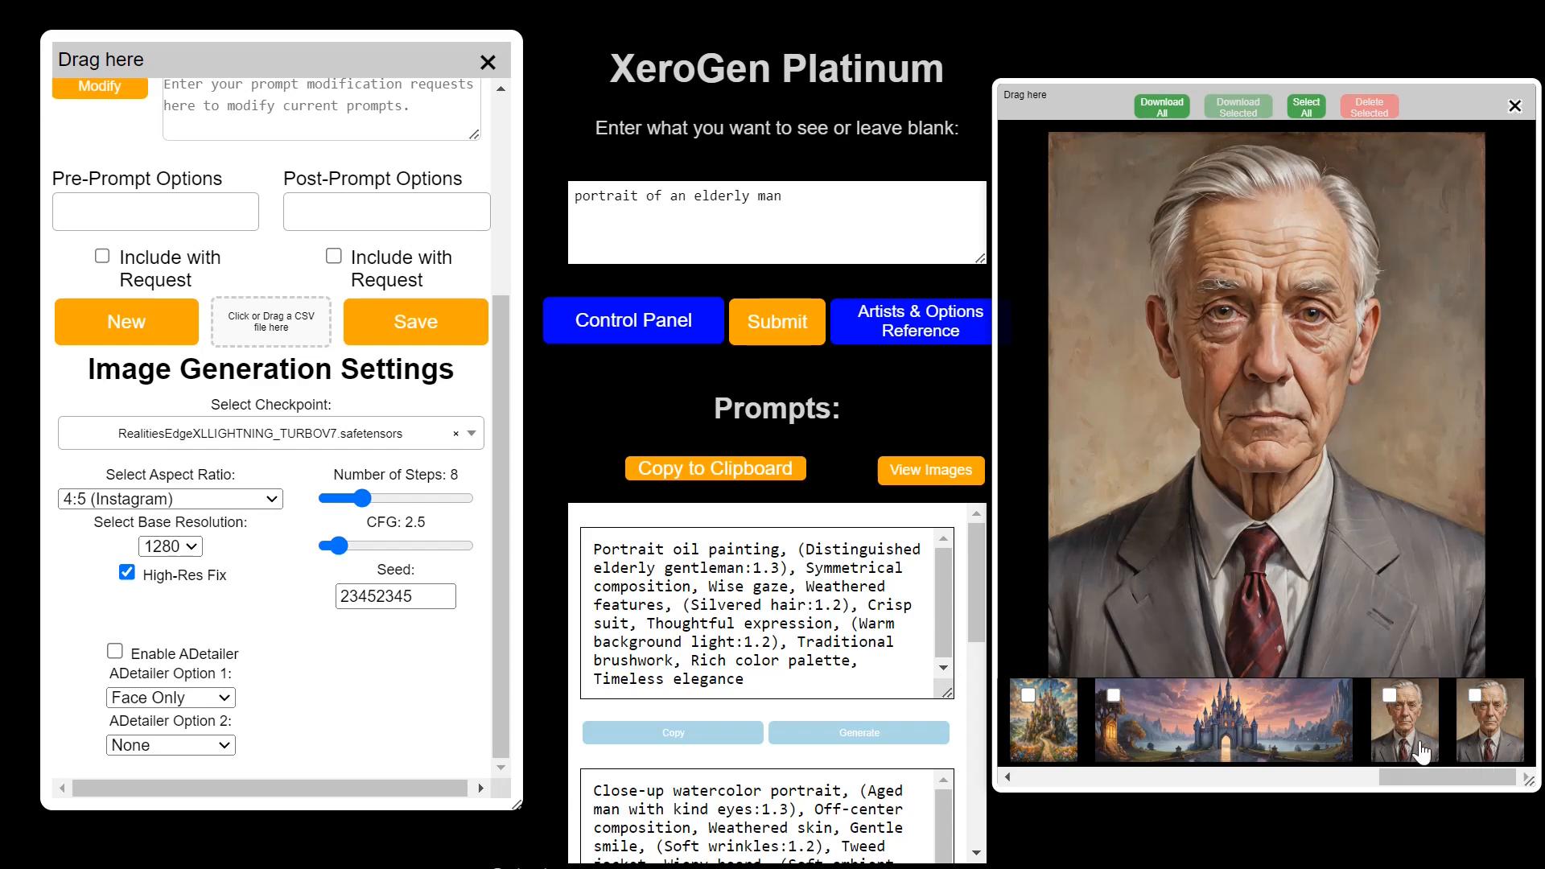
Examine the elderly man portraits at full size to compare their detail, and return to the main page.
click(1288, 501)
scroll(832, 553, down, 5)
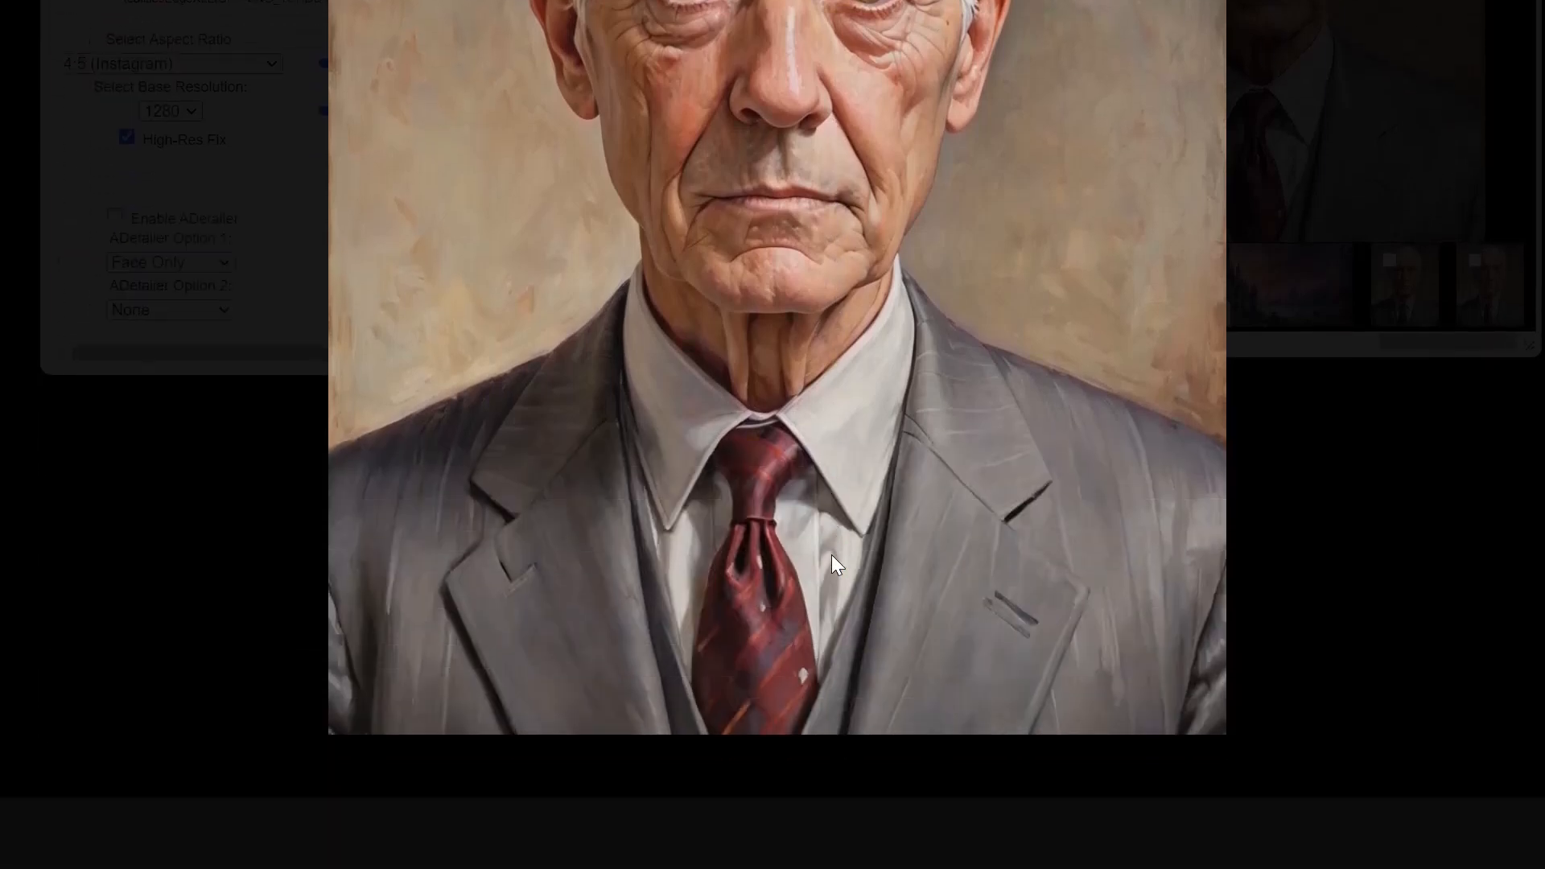
scroll(833, 554, up, 5)
click(822, 519)
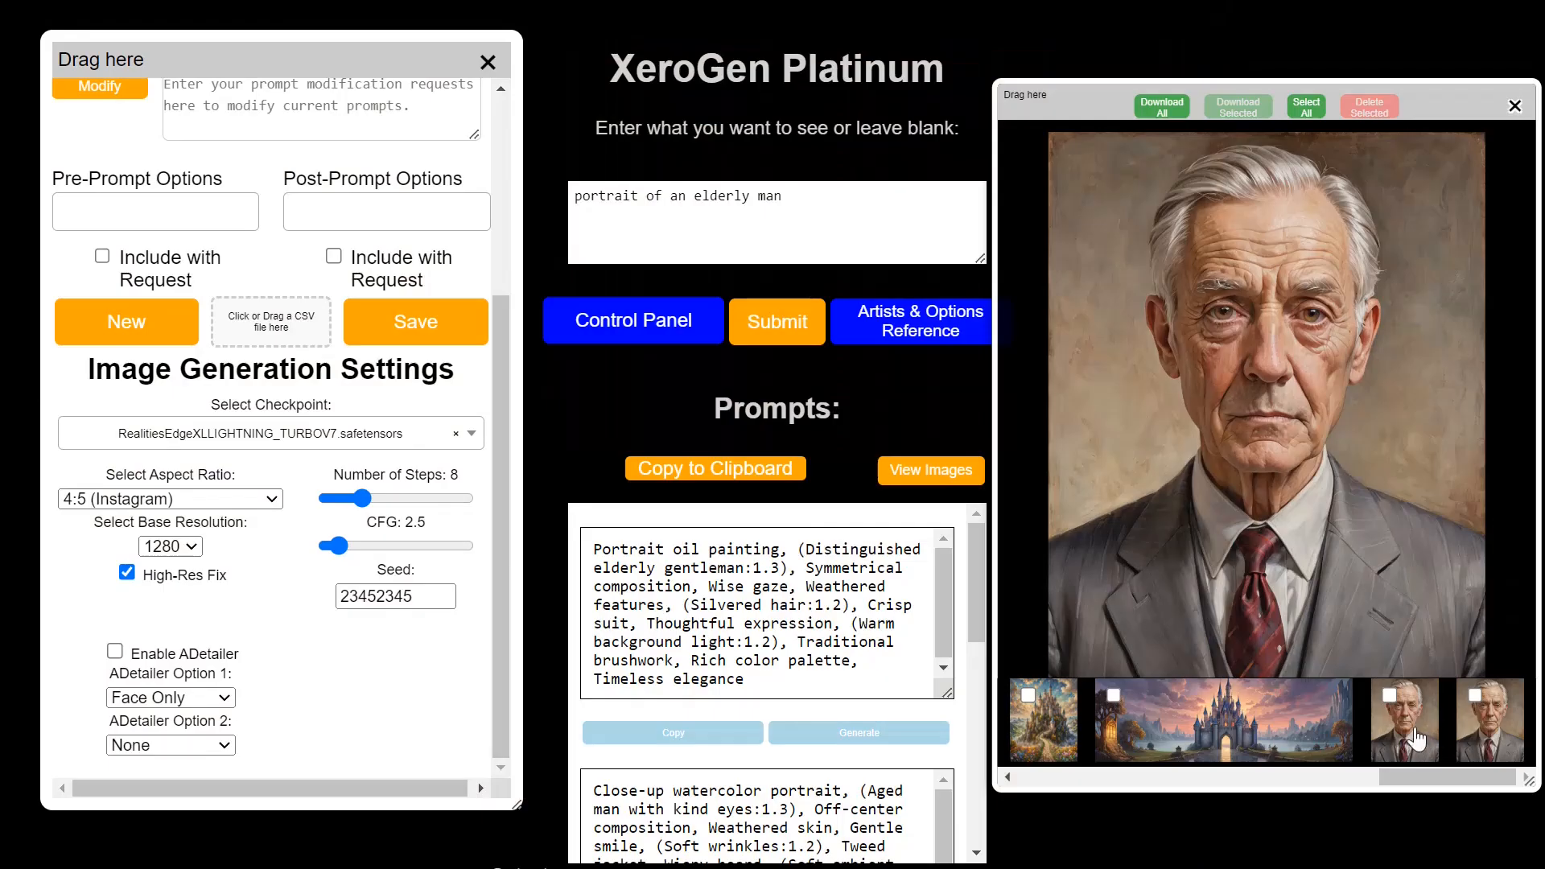
click(1307, 521)
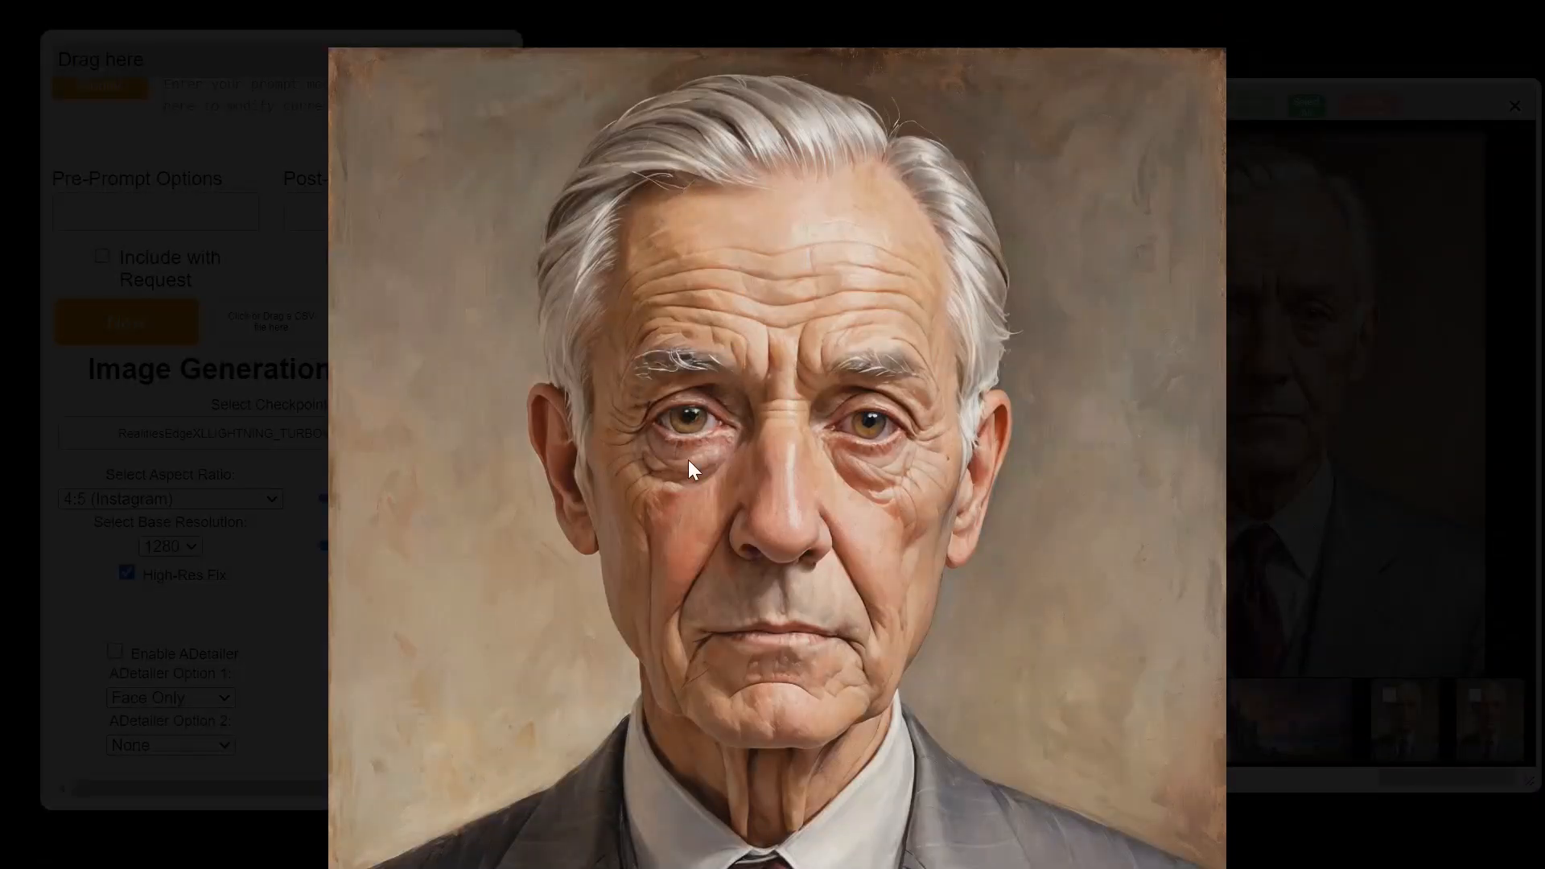
scroll(851, 698, down, 3)
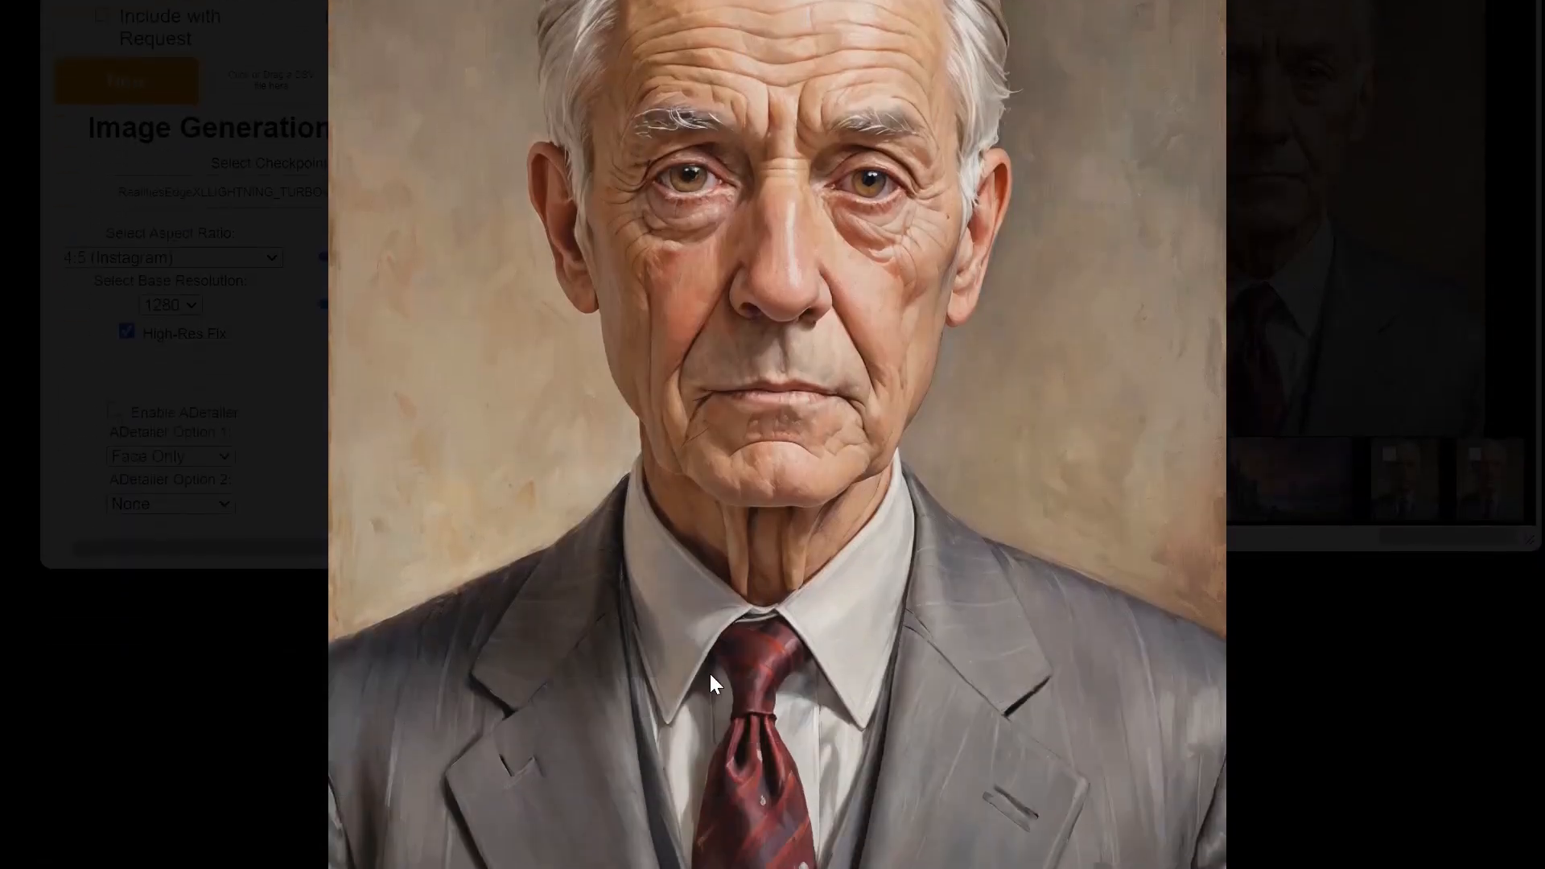
click(960, 531)
scroll(426, 613, up, 5)
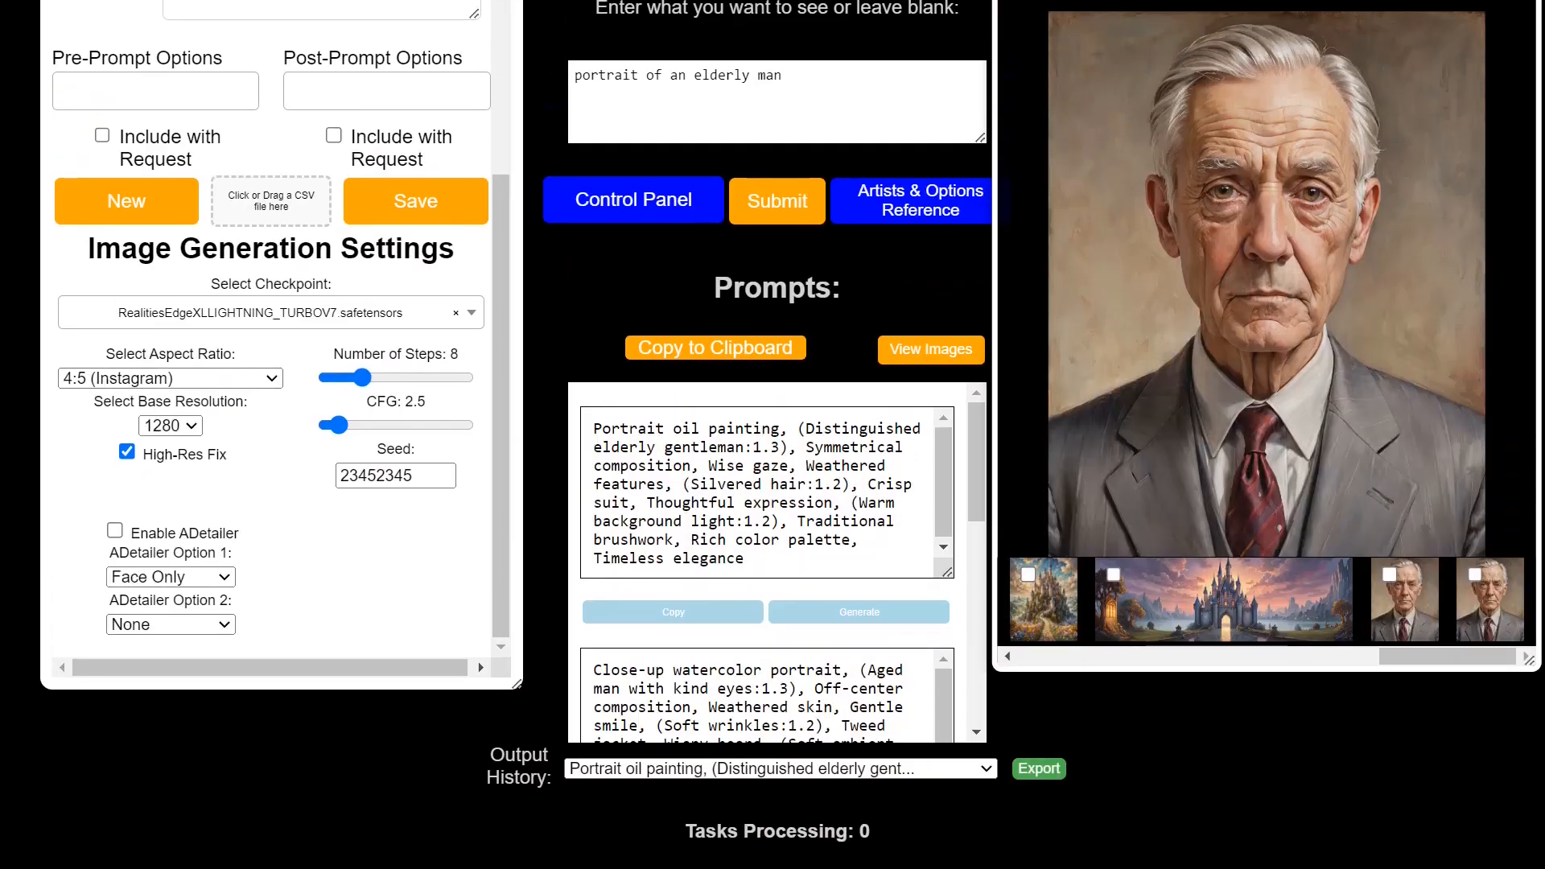
scroll(425, 612, down, 2)
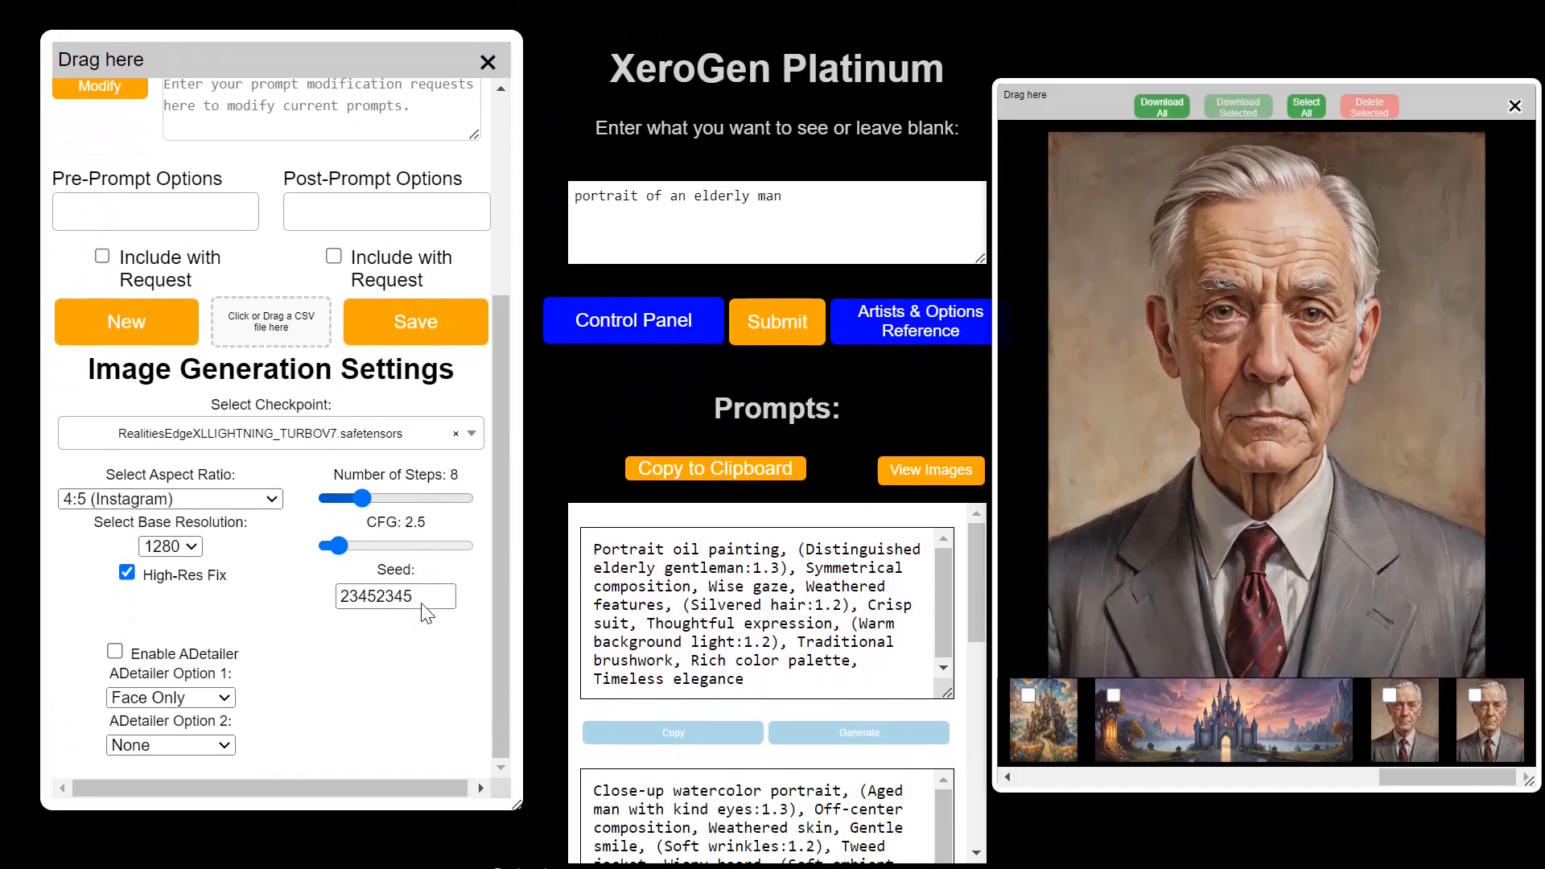
Enable ADetailer with Whole Person as its first option and Face Only as its second option.
click(116, 651)
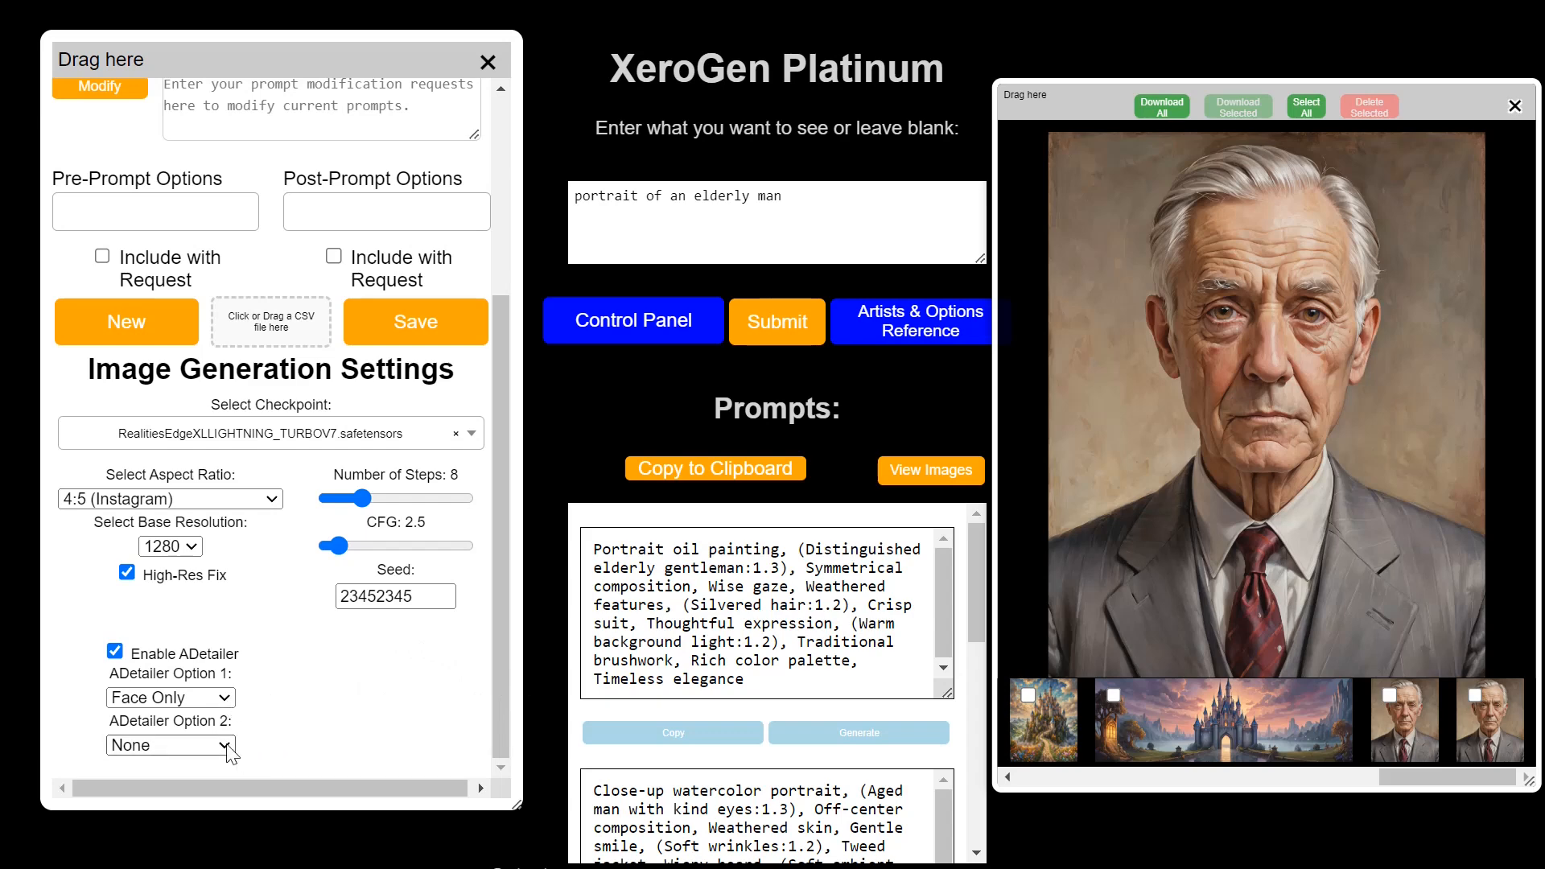
click(226, 698)
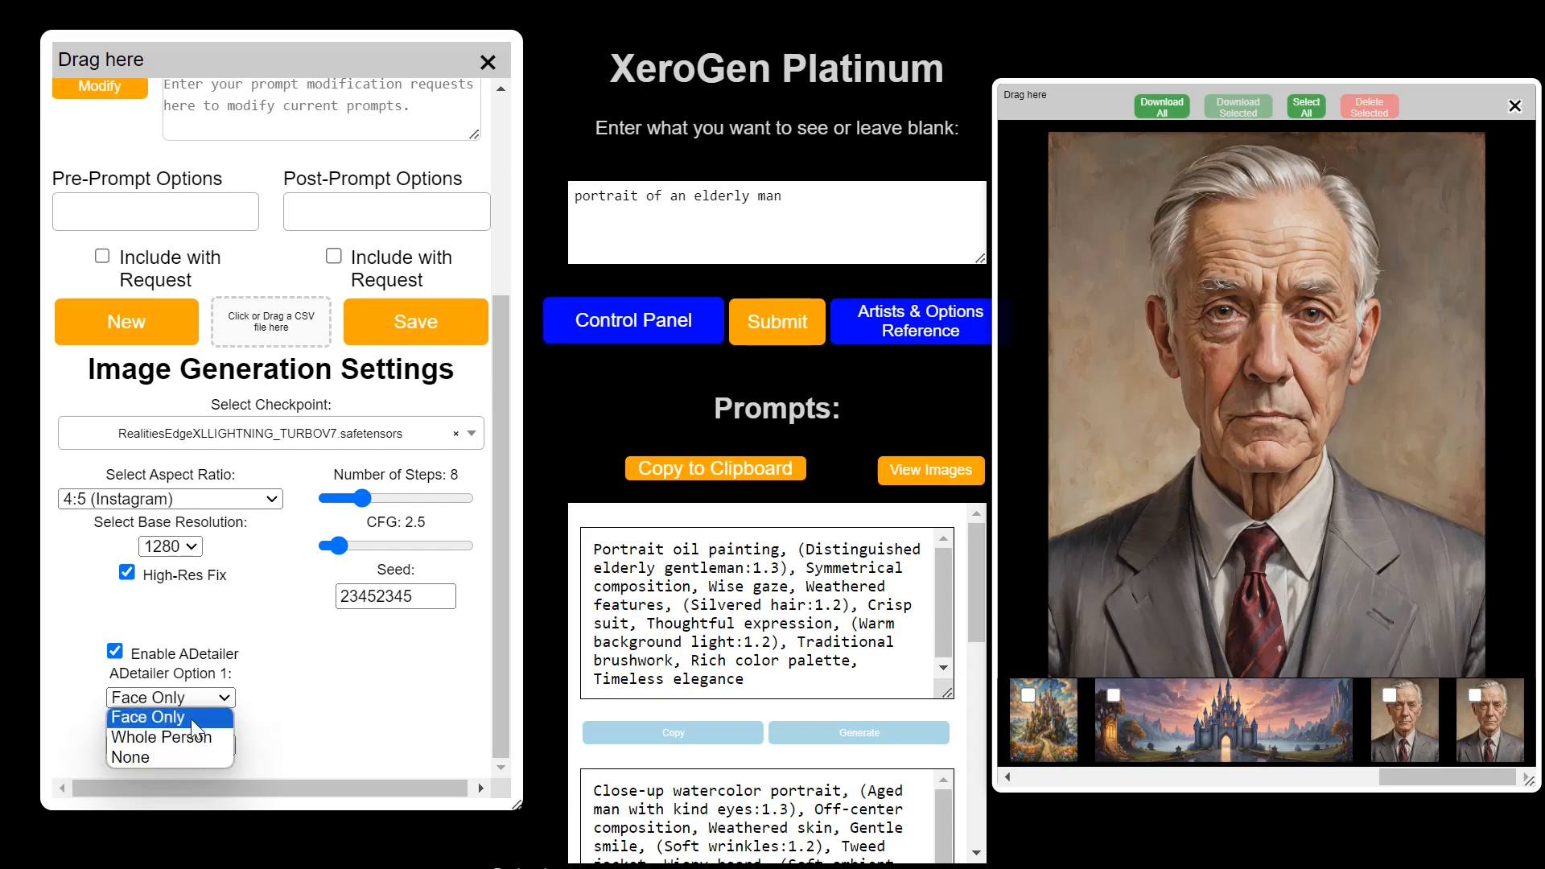
click(330, 692)
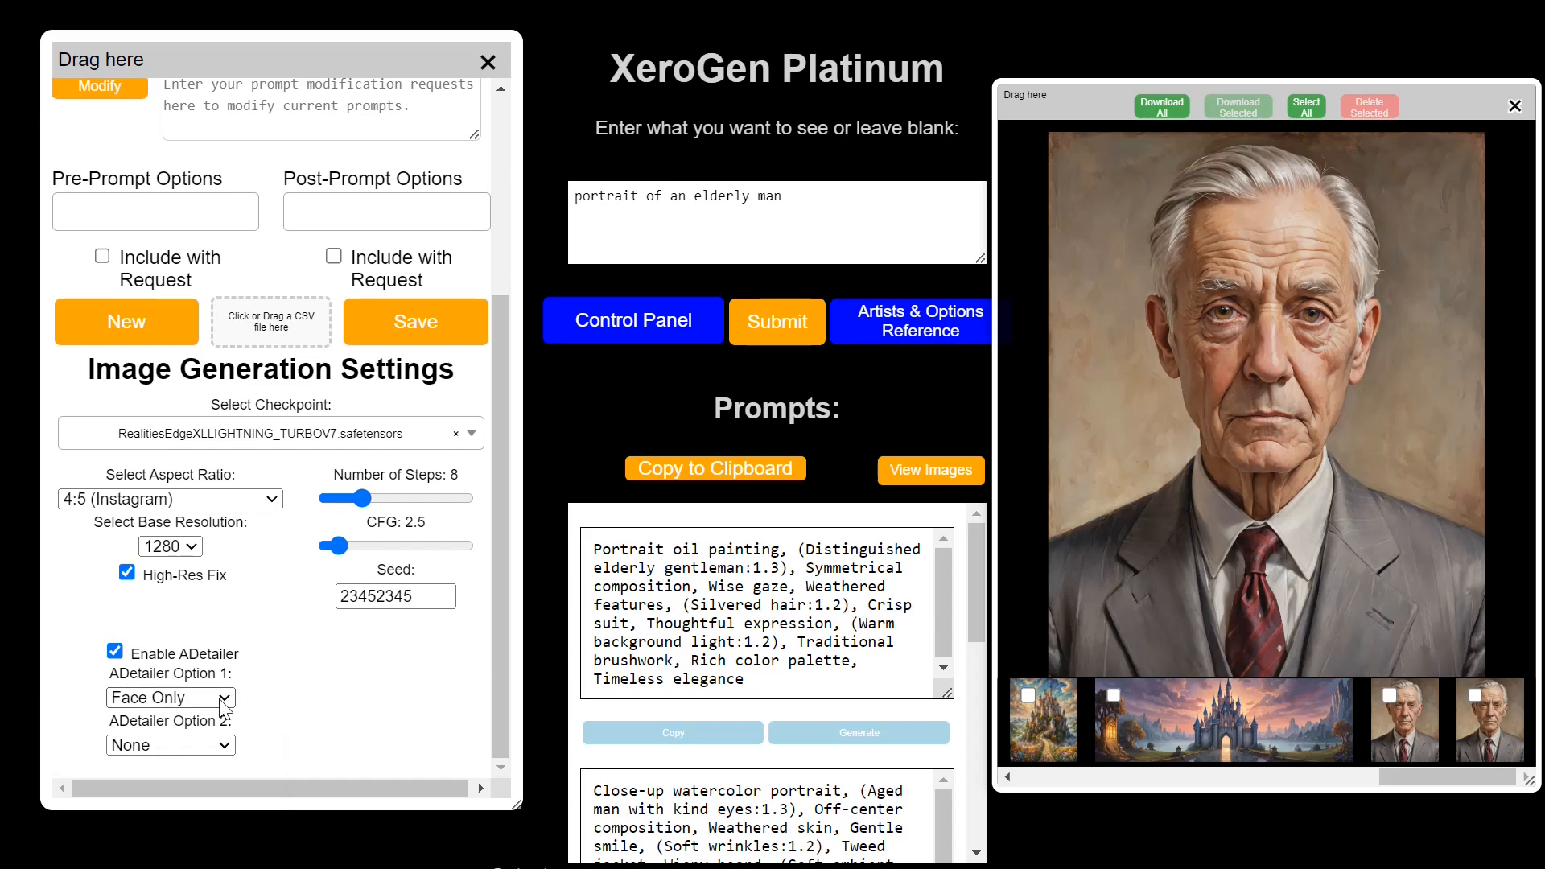
click(188, 699)
click(166, 736)
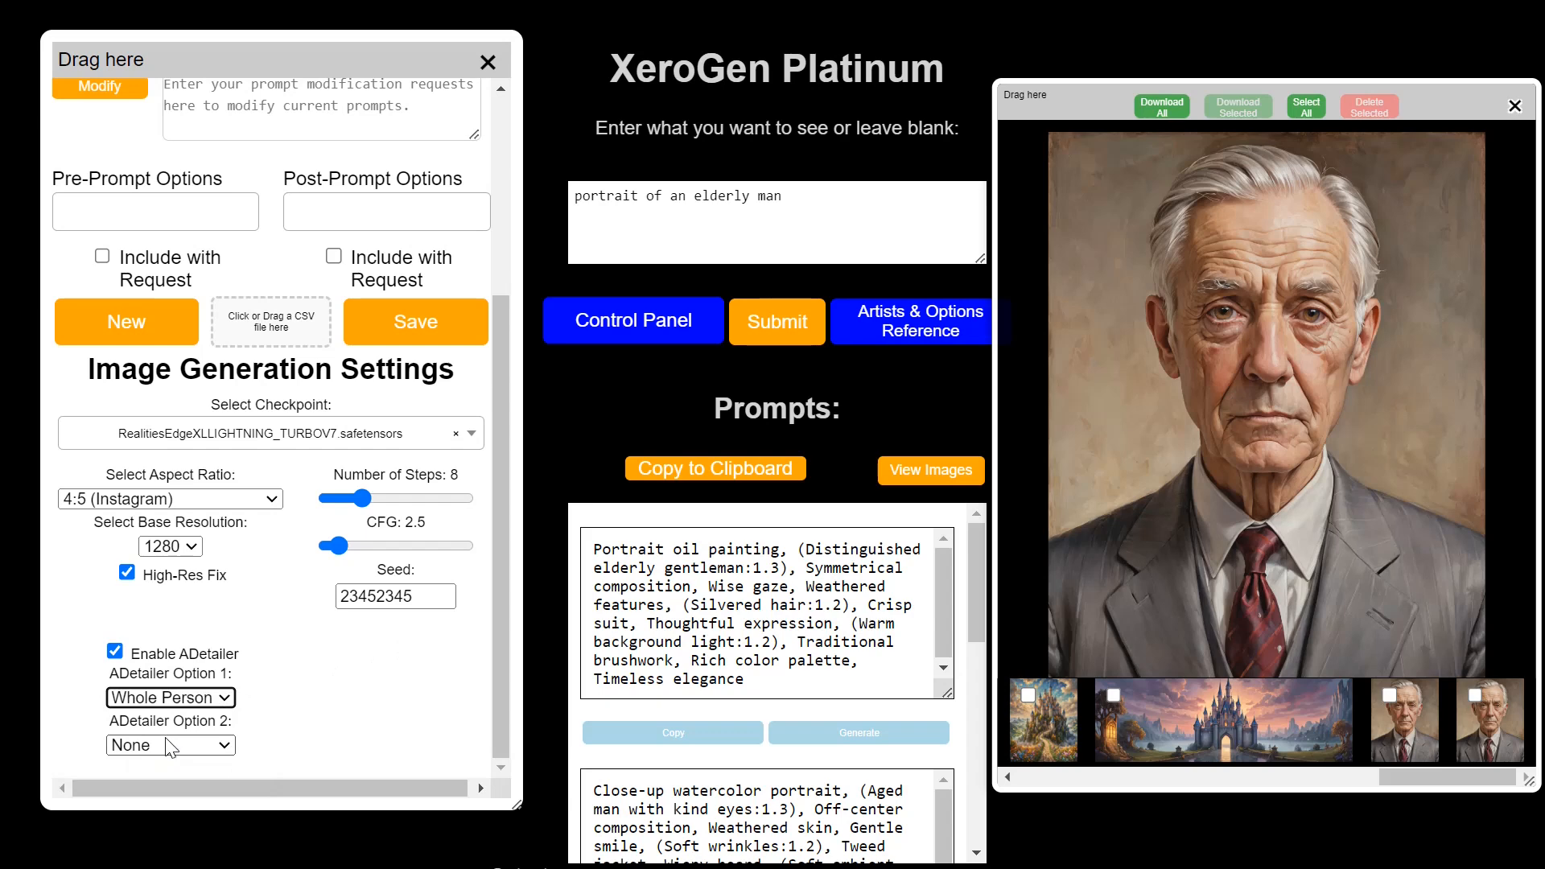
click(229, 749)
click(178, 779)
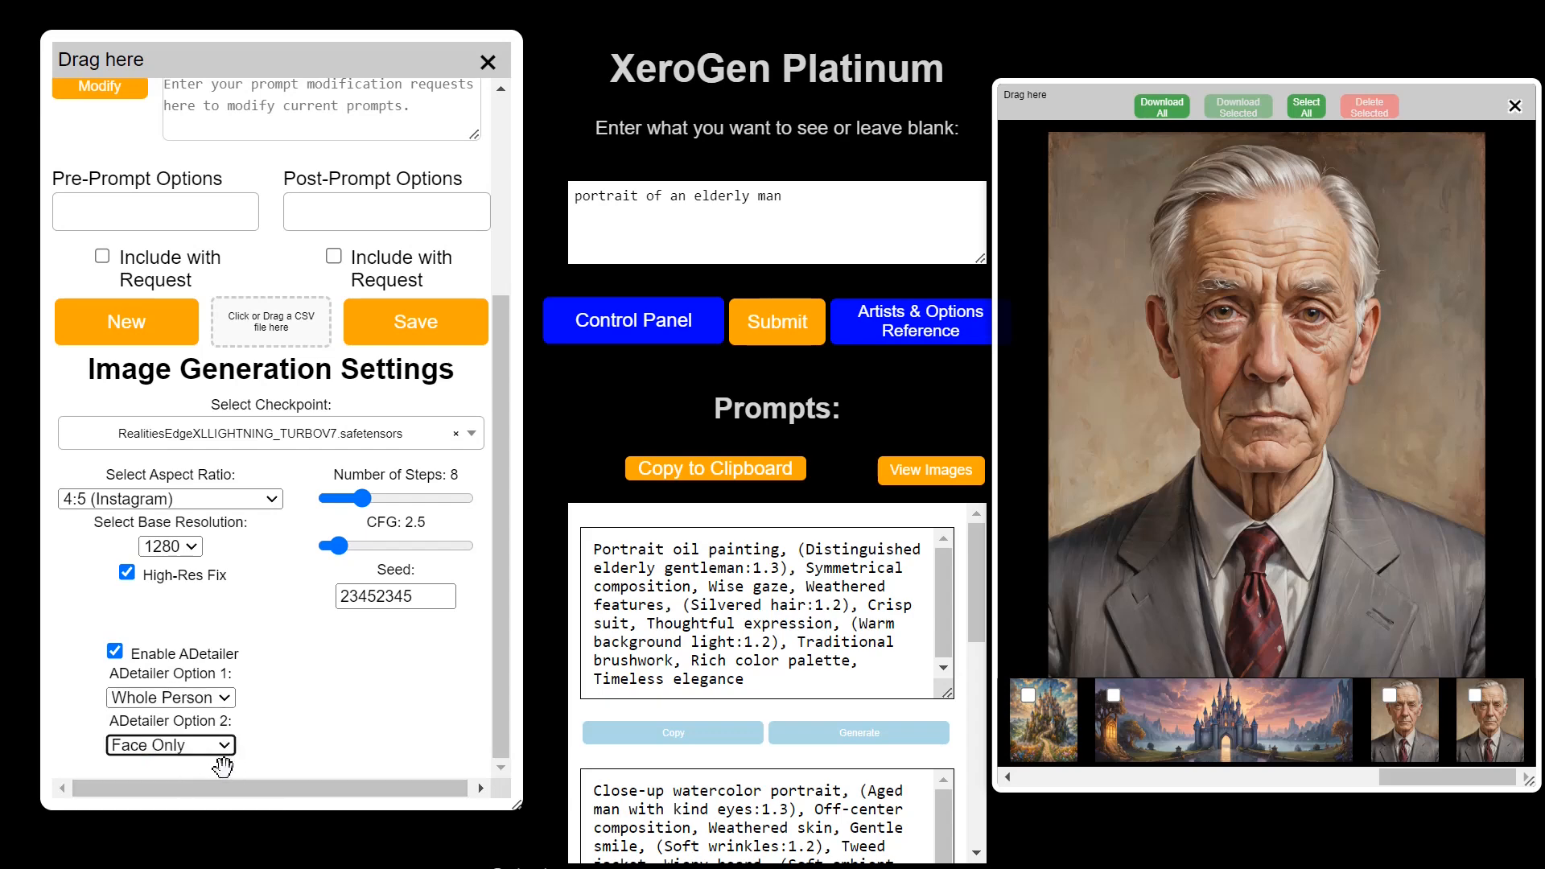
Swap the ADetailer options so the first is Face Only and the second is Whole Person.
click(155, 697)
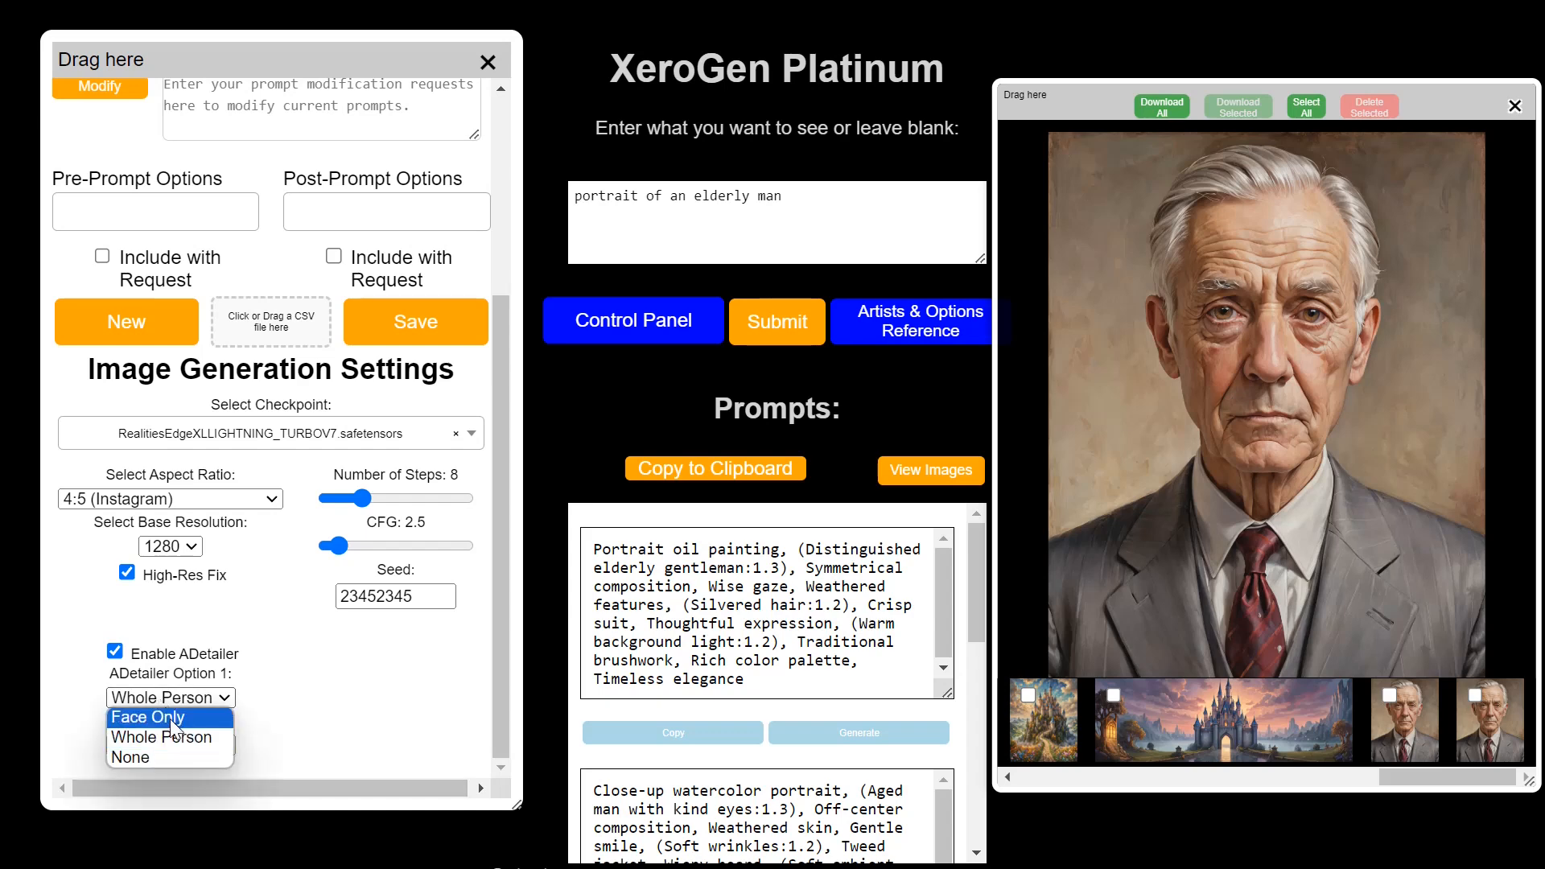
click(172, 714)
click(189, 747)
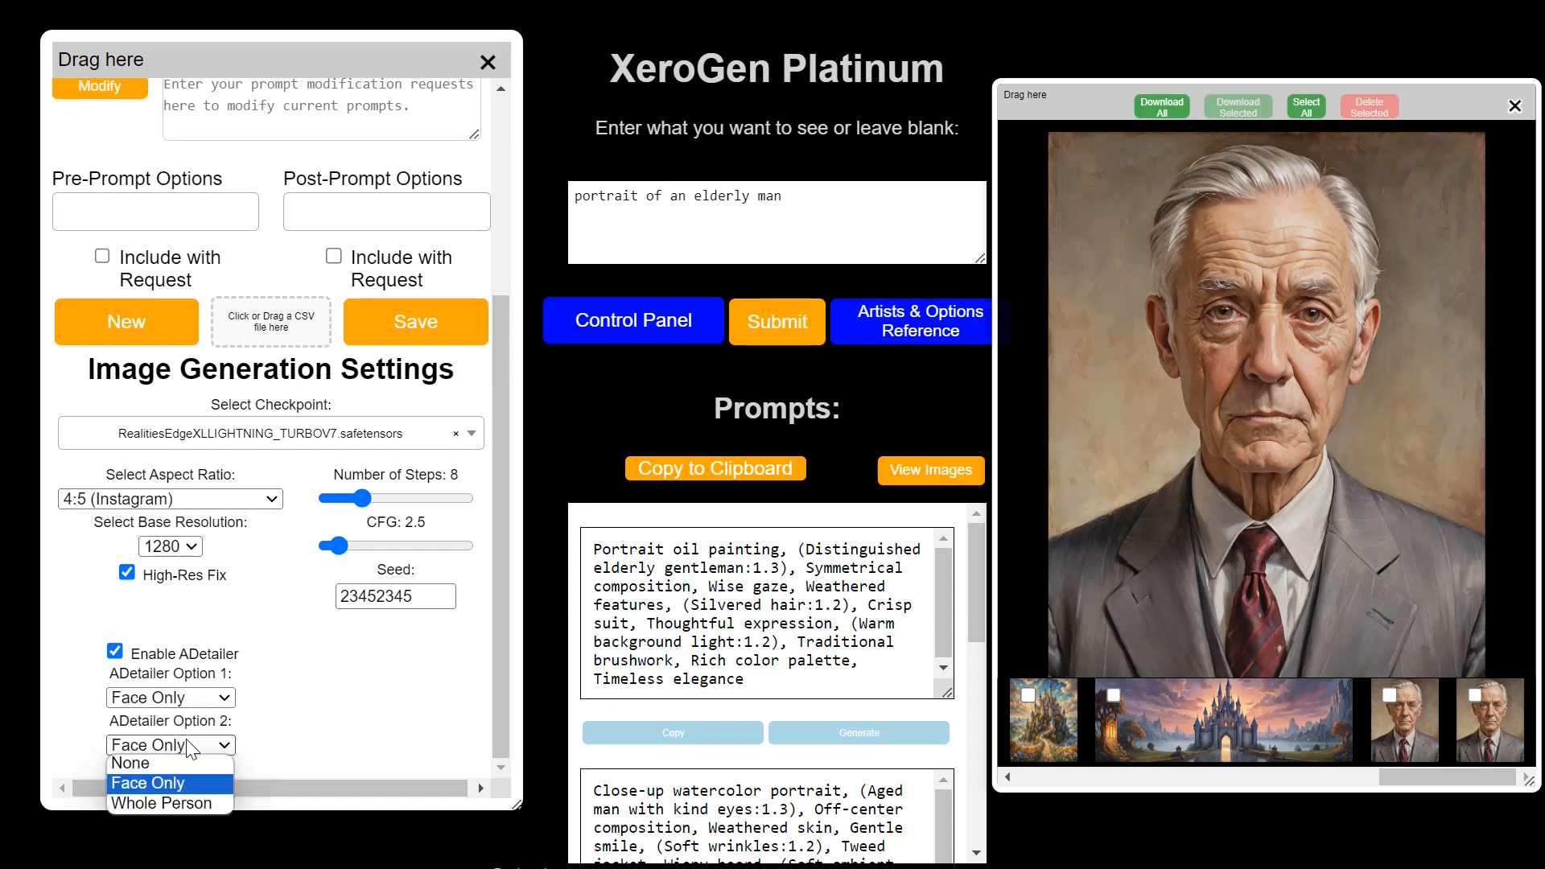
click(200, 801)
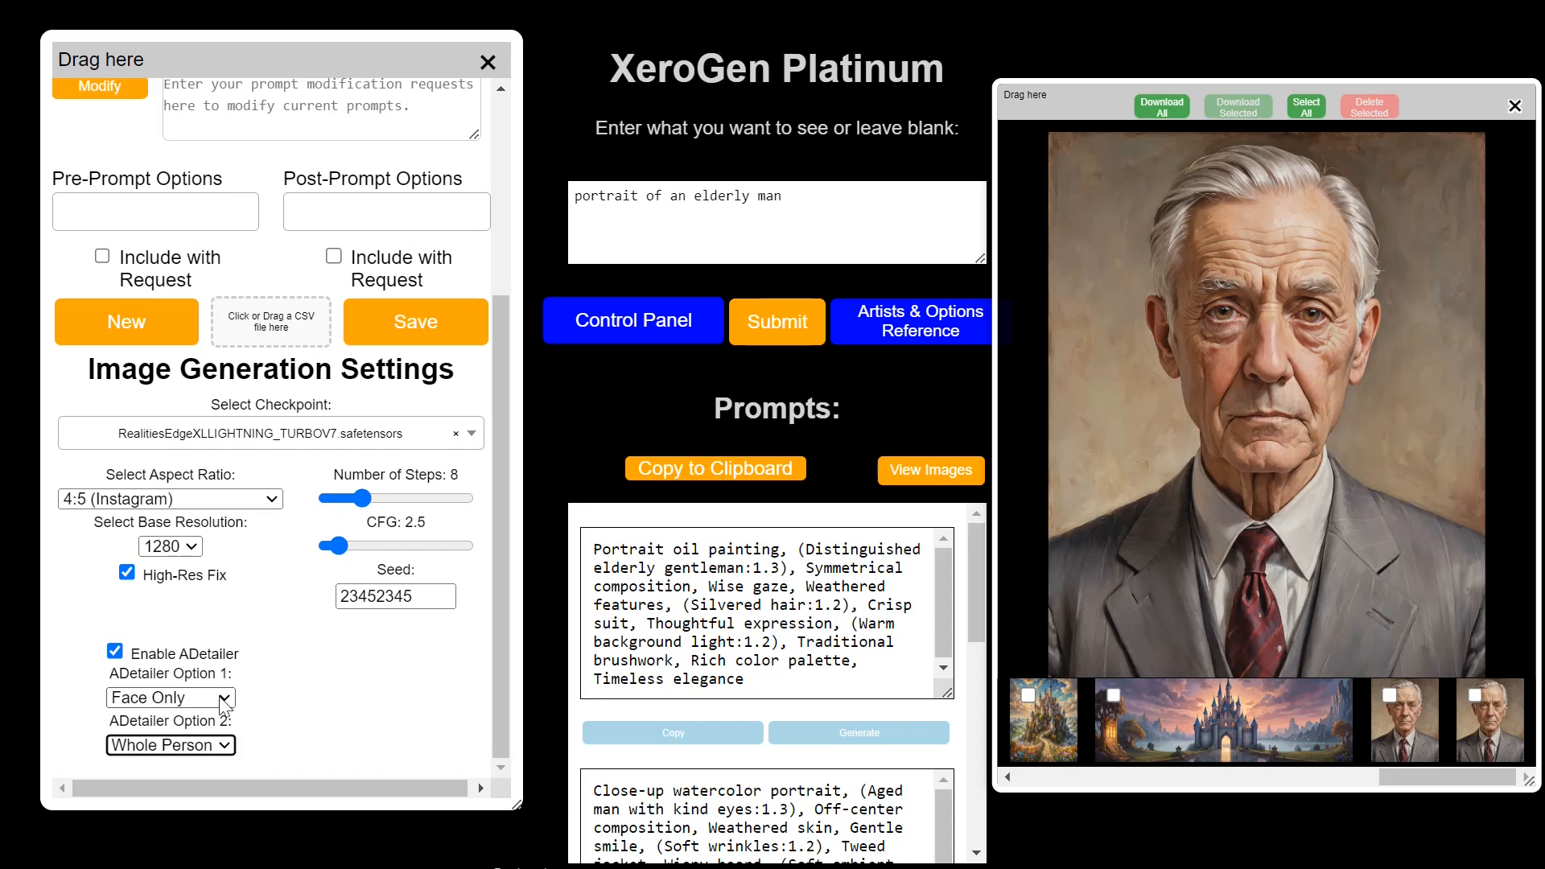
Return the ADetailer options to Whole Person for the first and Face Only for the second.
click(164, 700)
click(171, 736)
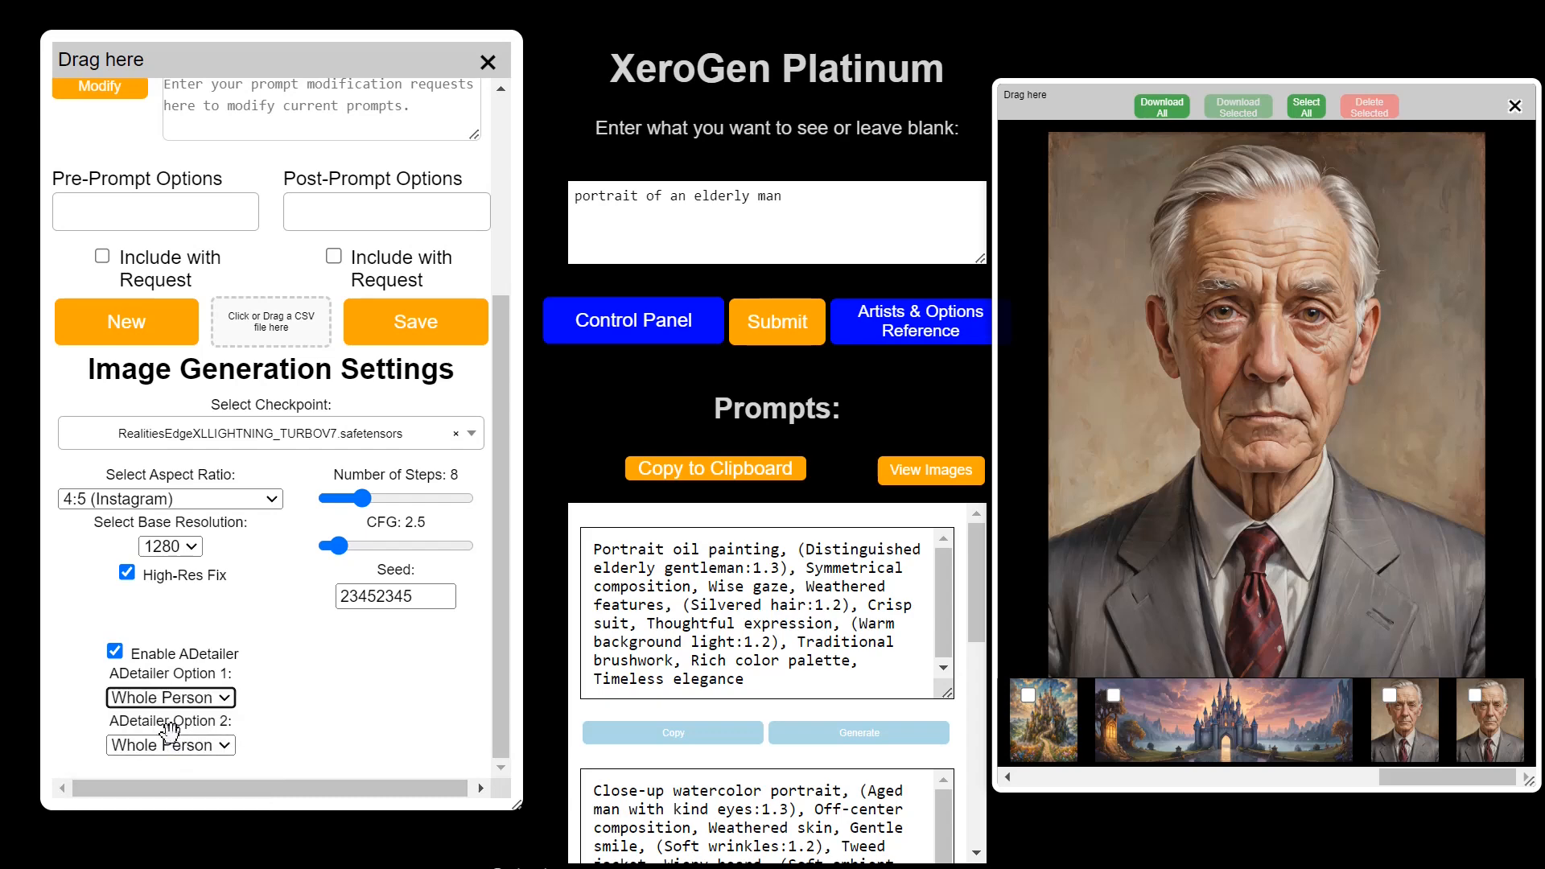
click(173, 744)
click(177, 784)
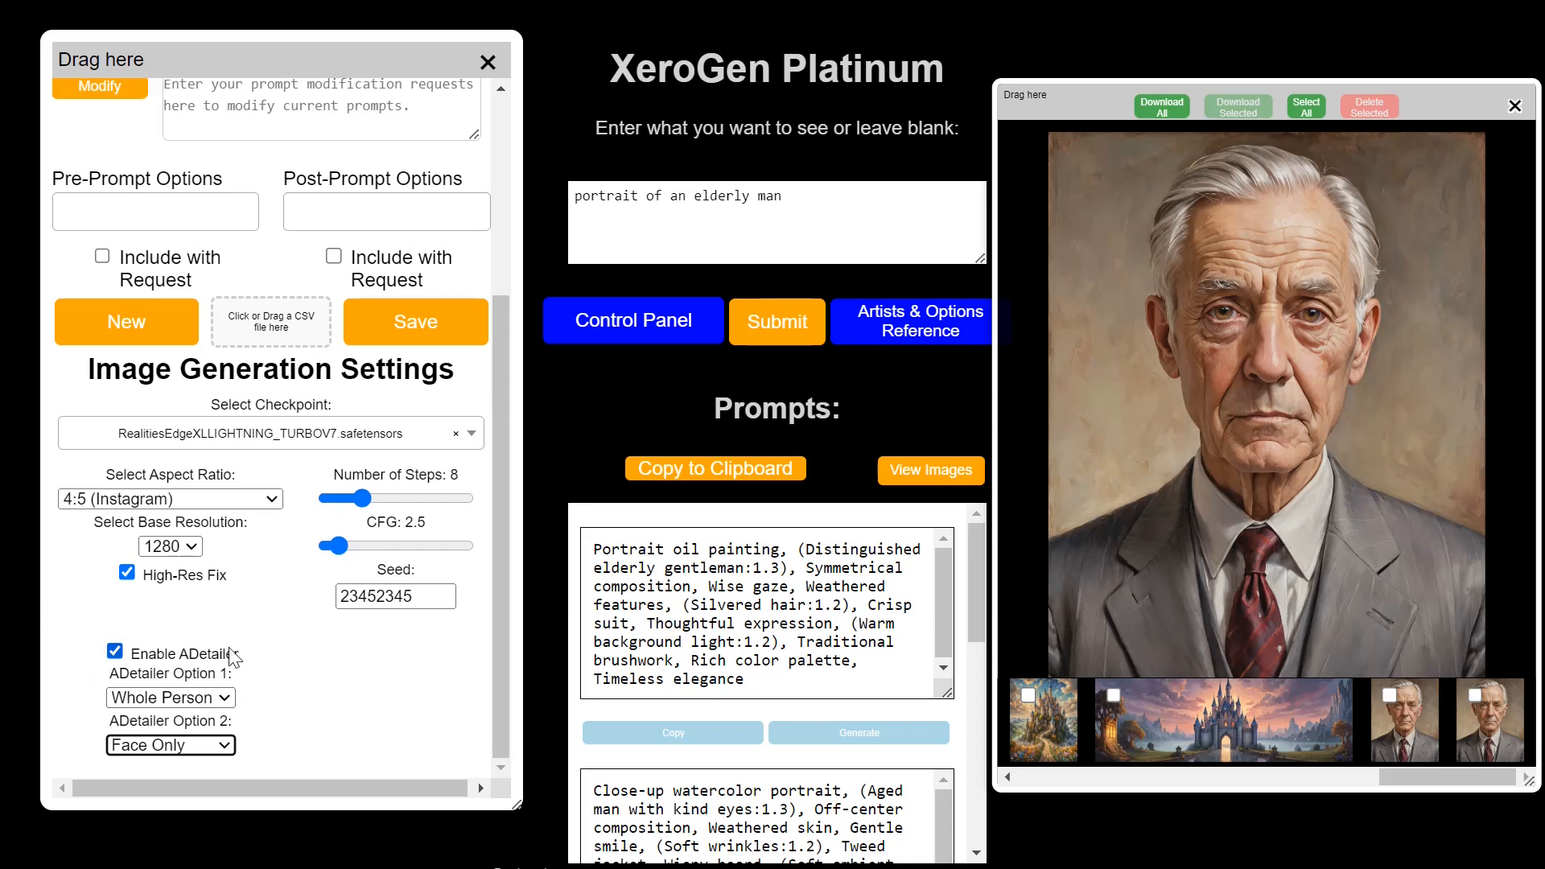
click(320, 681)
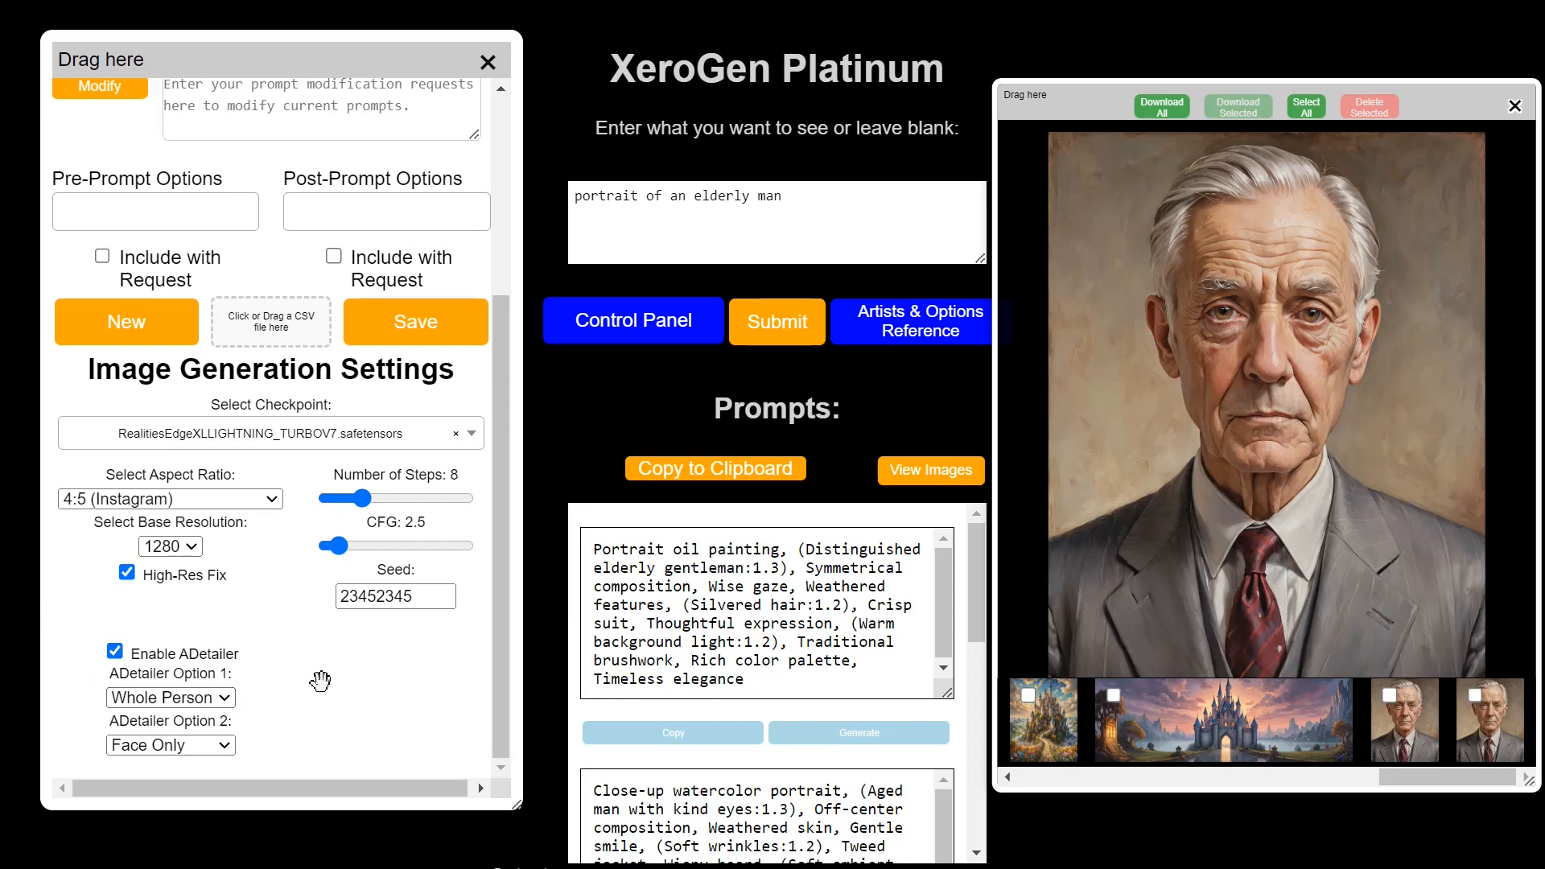
Set the seed to -1 and disable High-Res Fix.
double_click(378, 596)
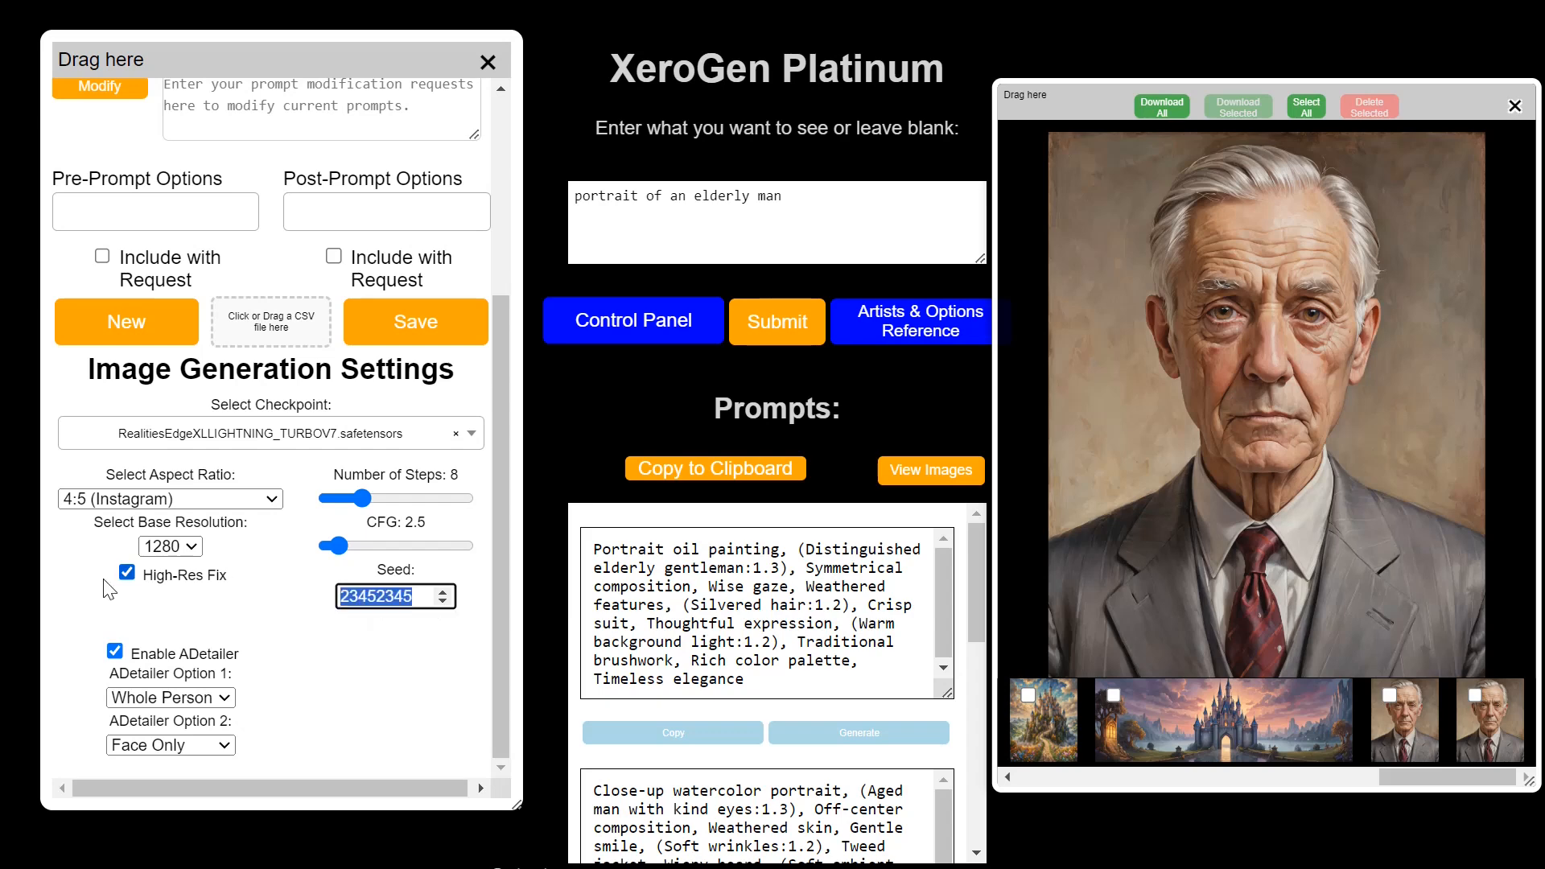
text(-1)
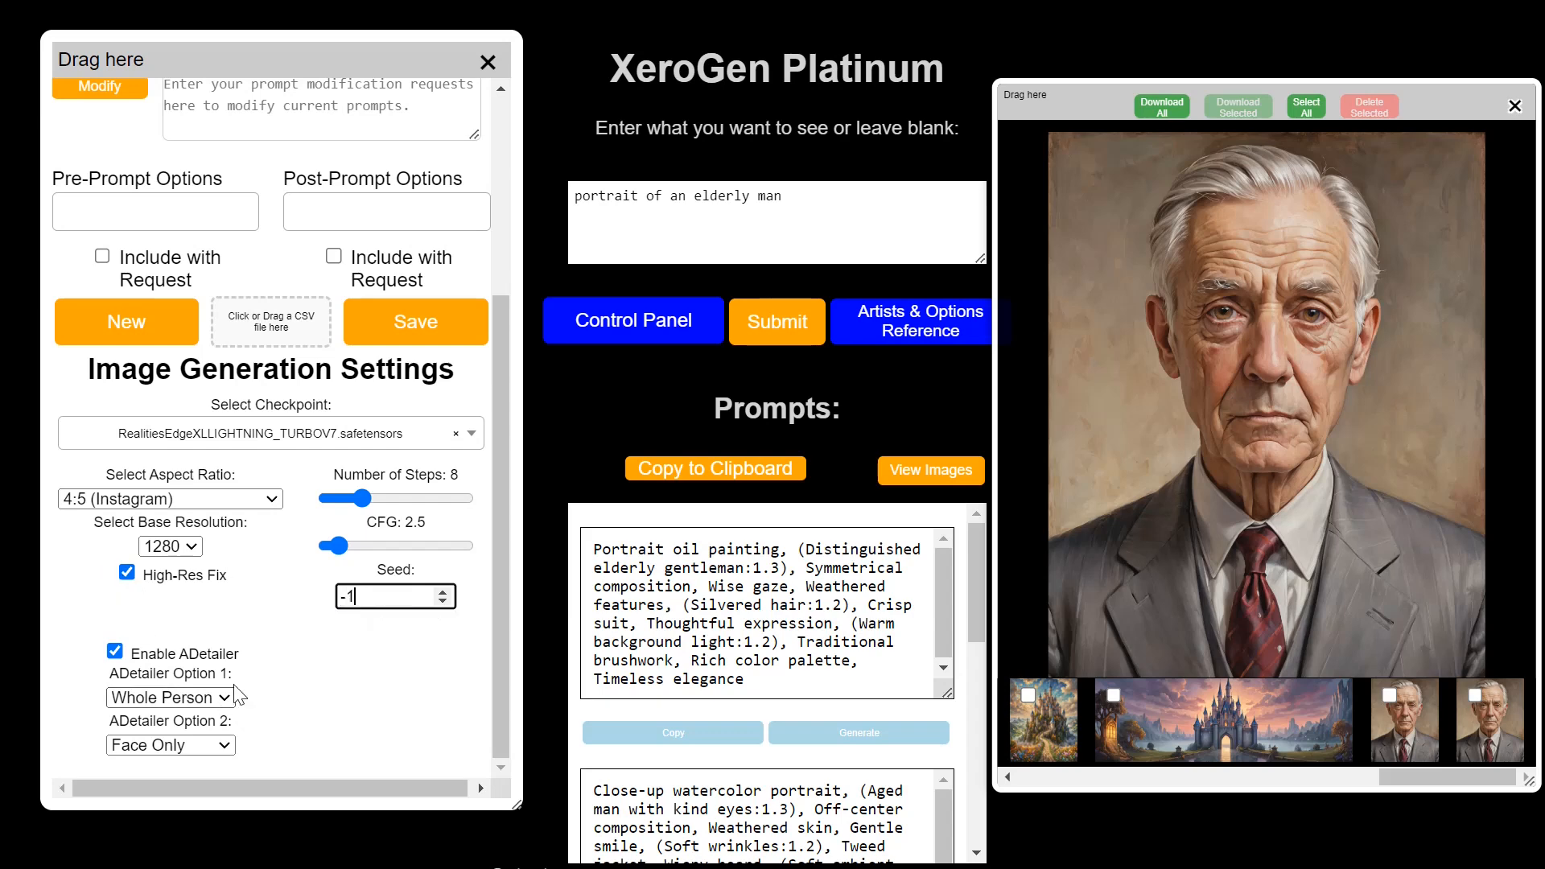
click(423, 706)
click(127, 573)
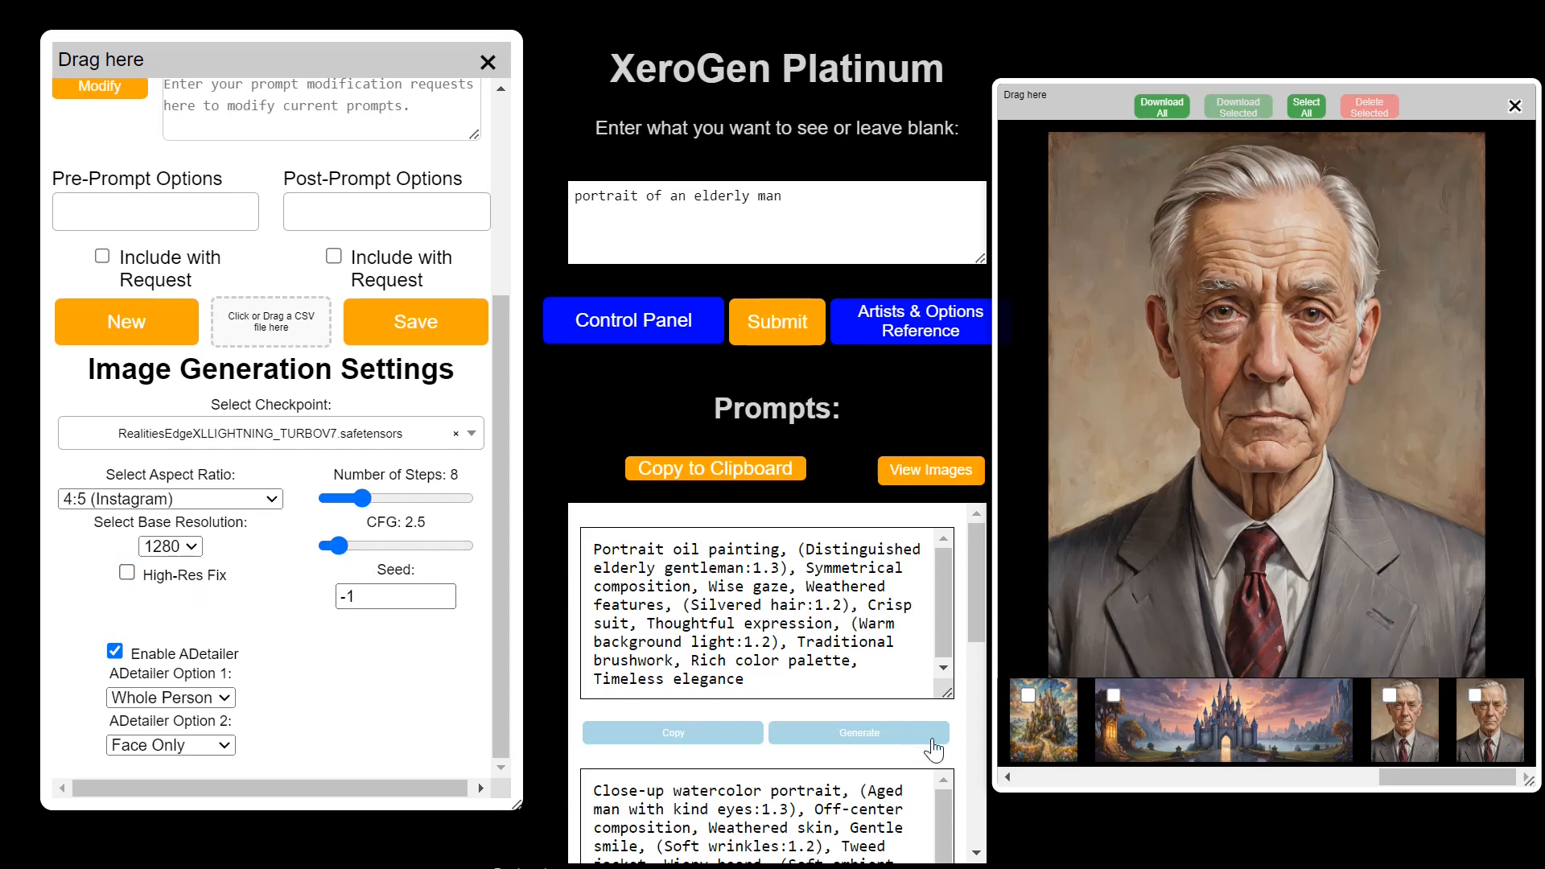
Generate an image from the close-up watercolor portrait prompt and inspect it at full size.
scroll(891, 748, down, 2)
click(861, 841)
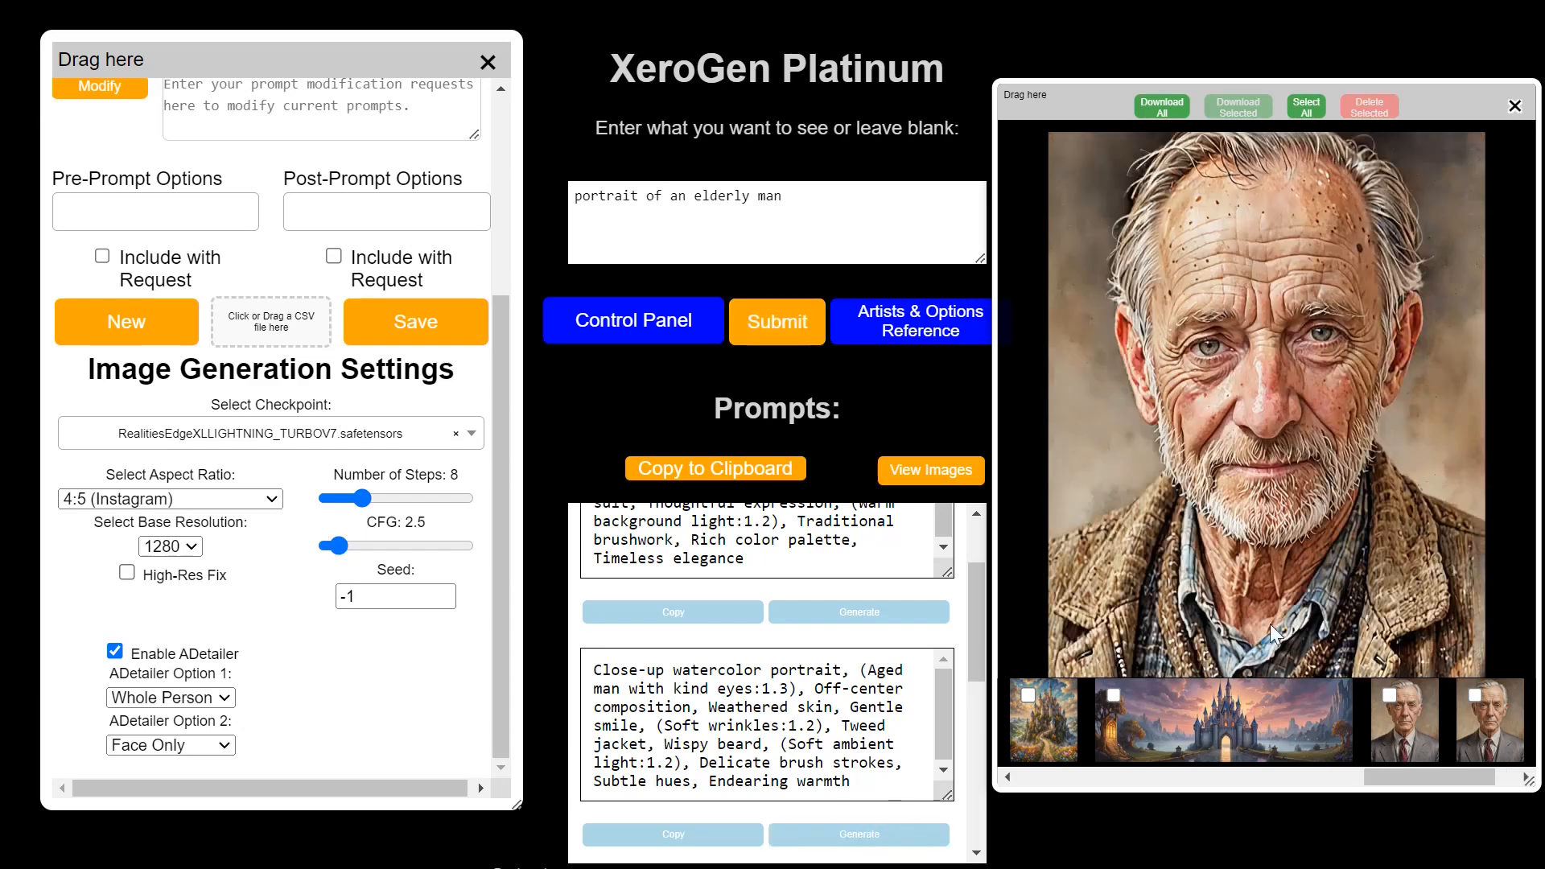
click(1259, 396)
scroll(955, 481, down, 7)
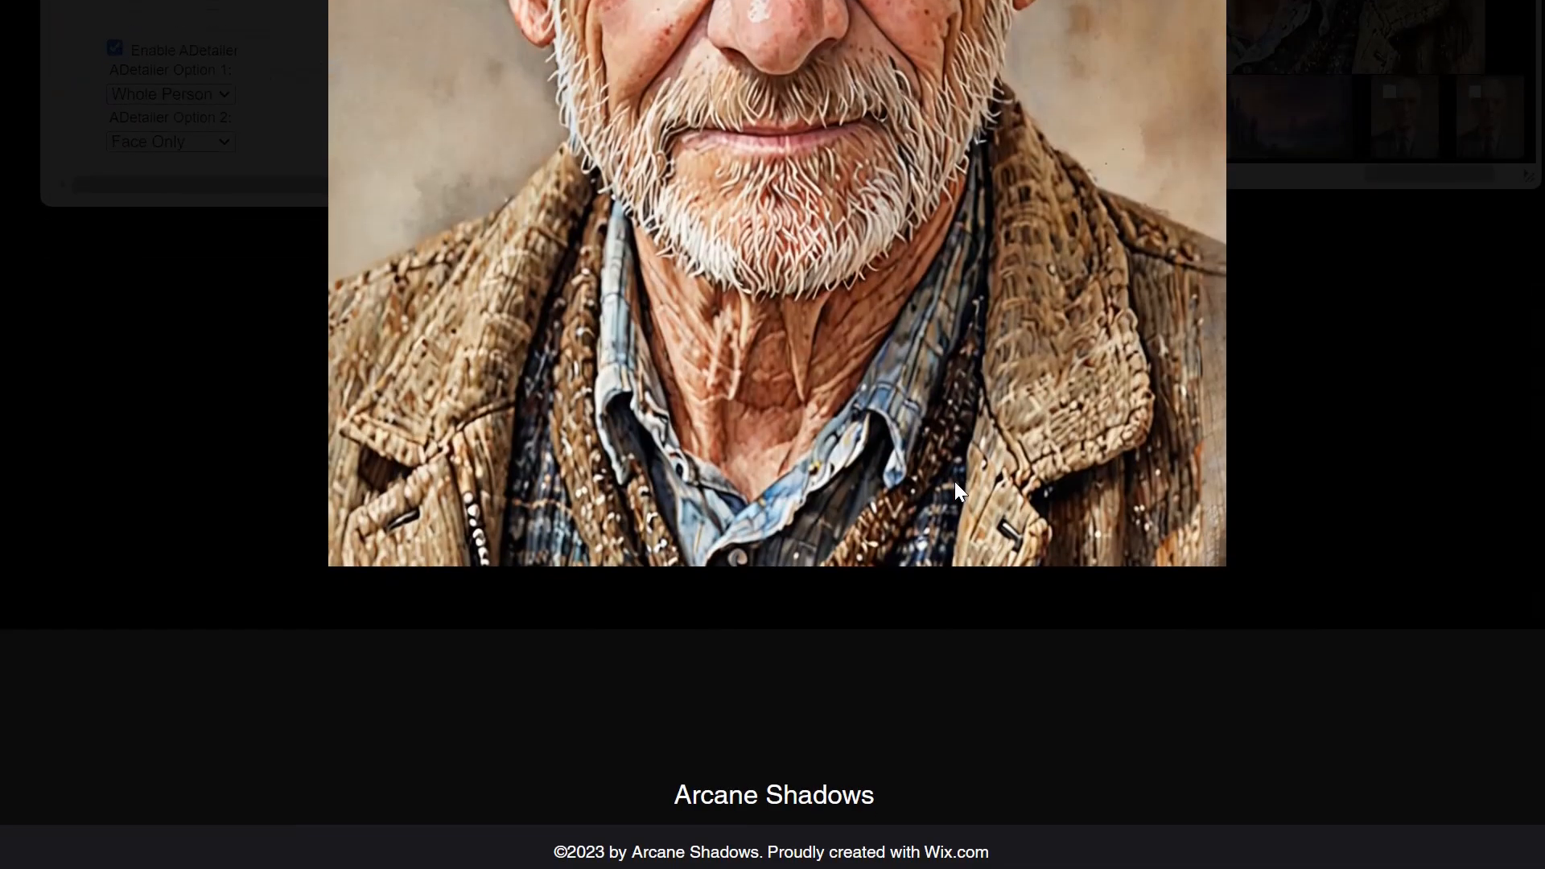
scroll(601, 471, up, 7)
click(645, 442)
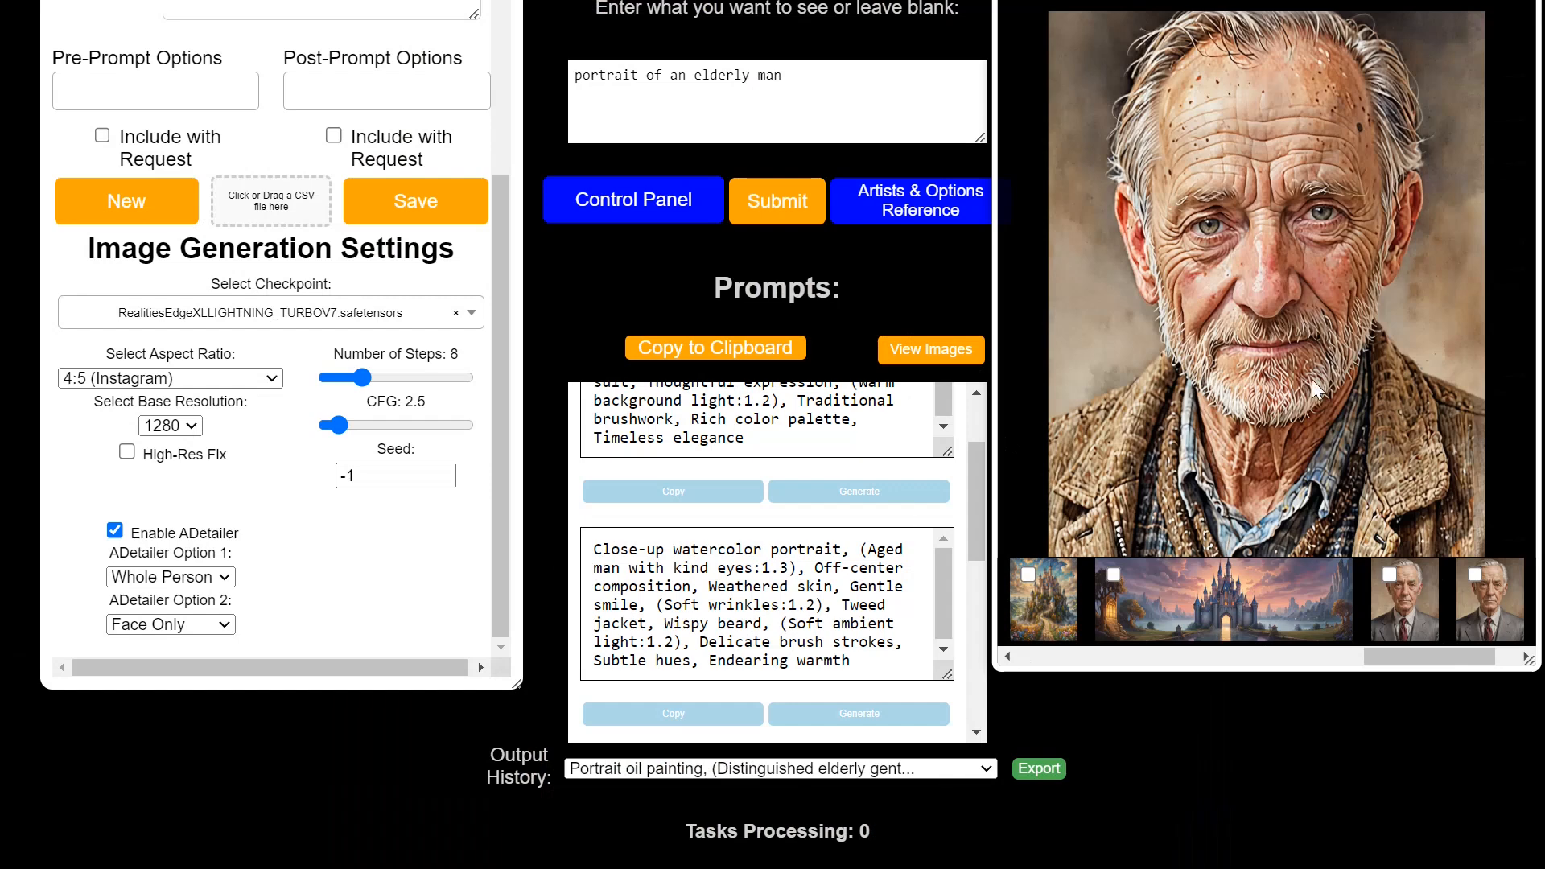
Look through the remaining elderly man prompts and review the Control Panel's prompt and image generation settings.
scroll(969, 697, down, 1)
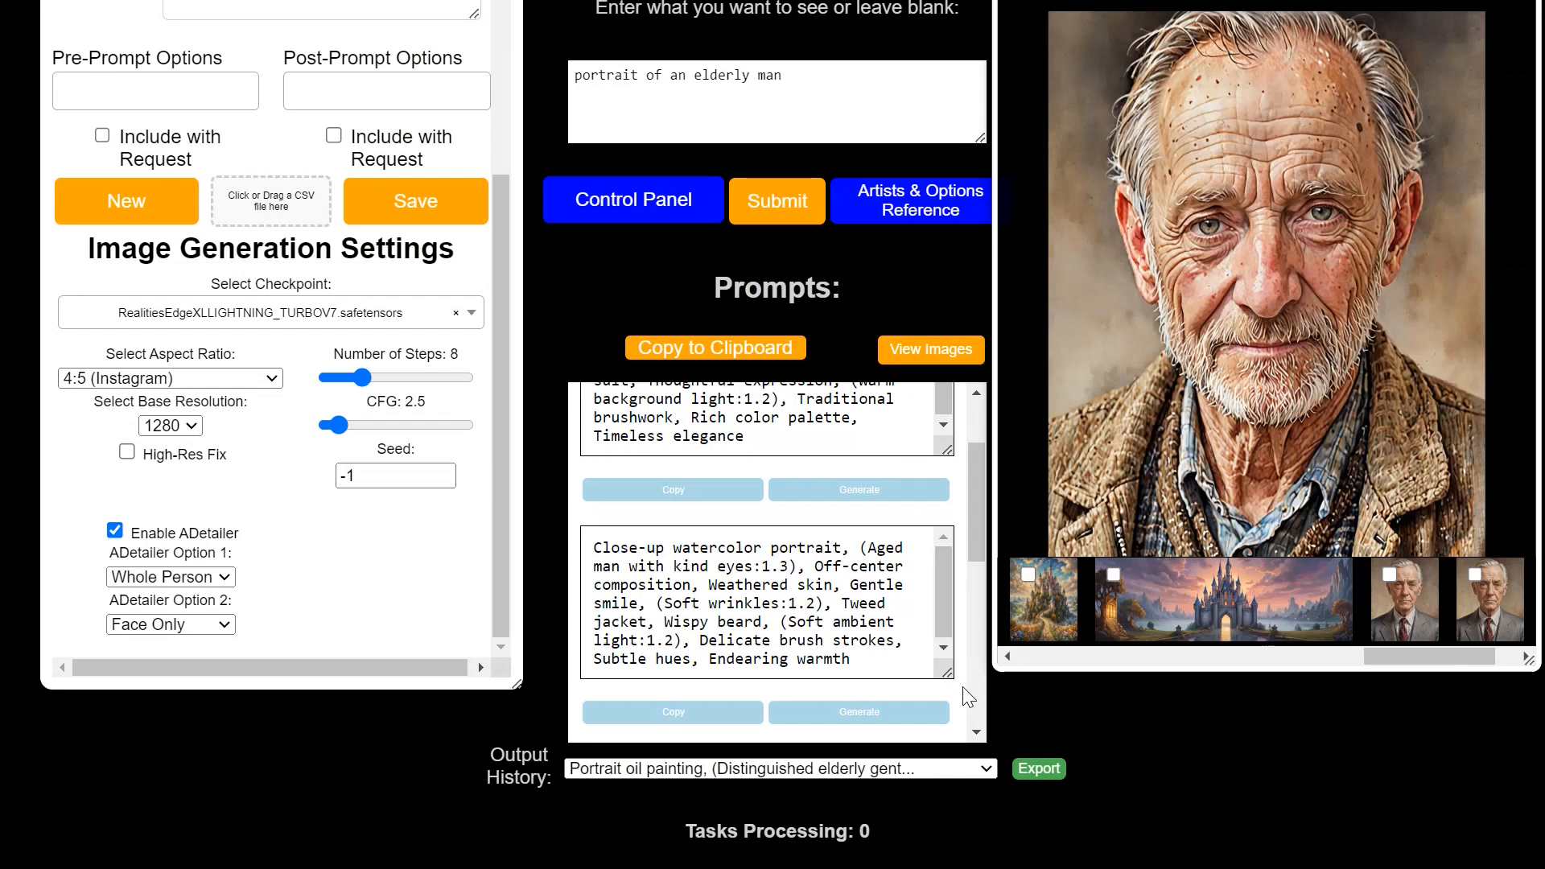
scroll(969, 697, down, 3)
scroll(969, 697, down, 3)
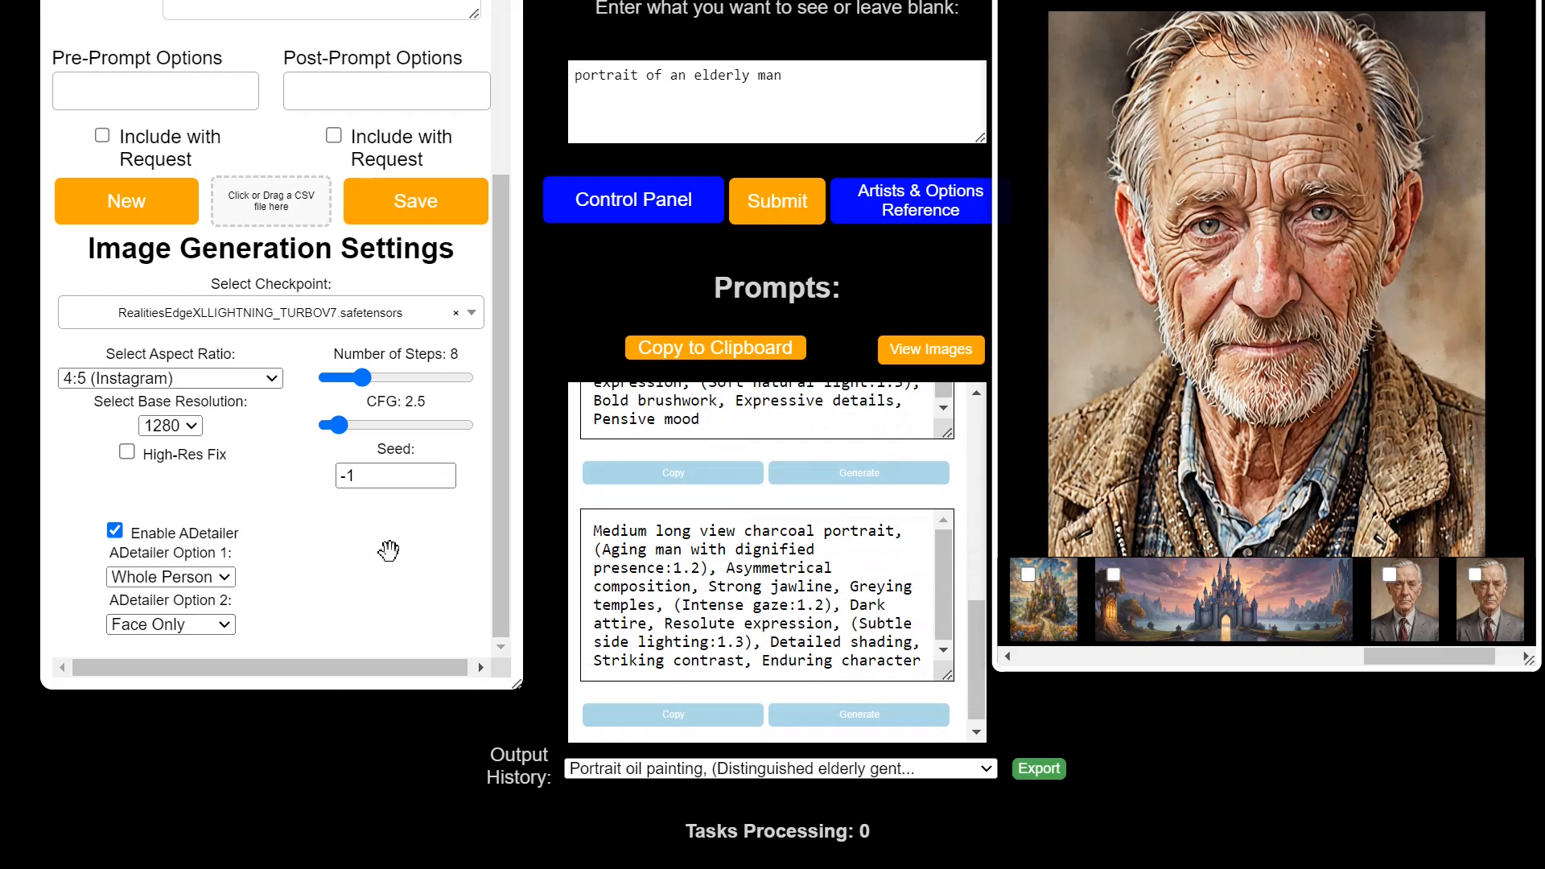
scroll(1212, 342, up, 4)
scroll(1206, 336, down, 3)
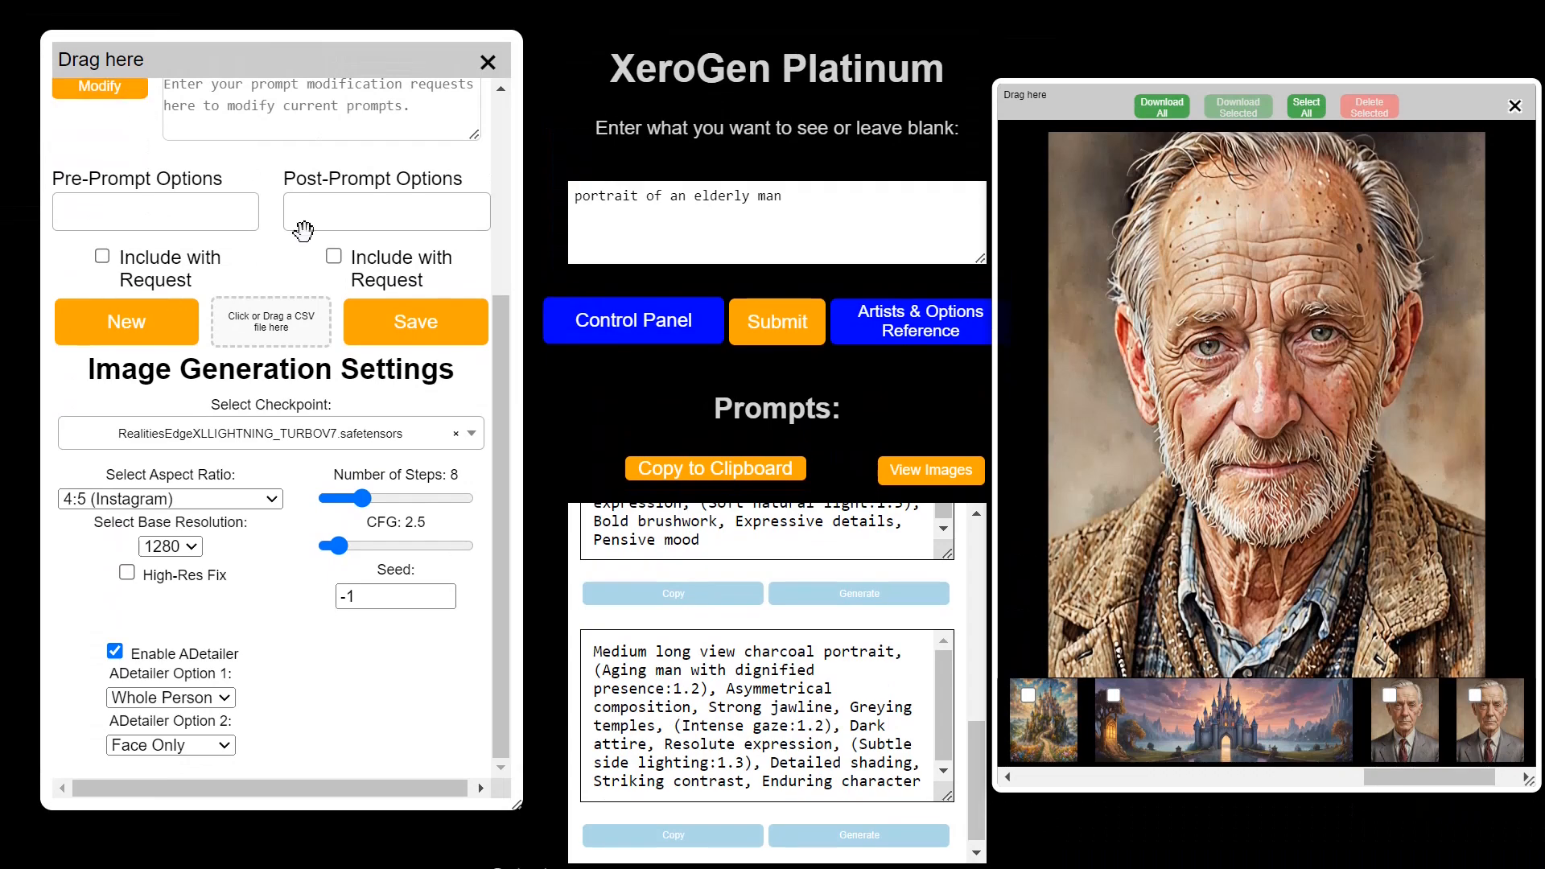
scroll(305, 232, up, 4)
scroll(340, 453, down, 4)
scroll(379, 361, up, 3)
scroll(288, 558, down, 3)
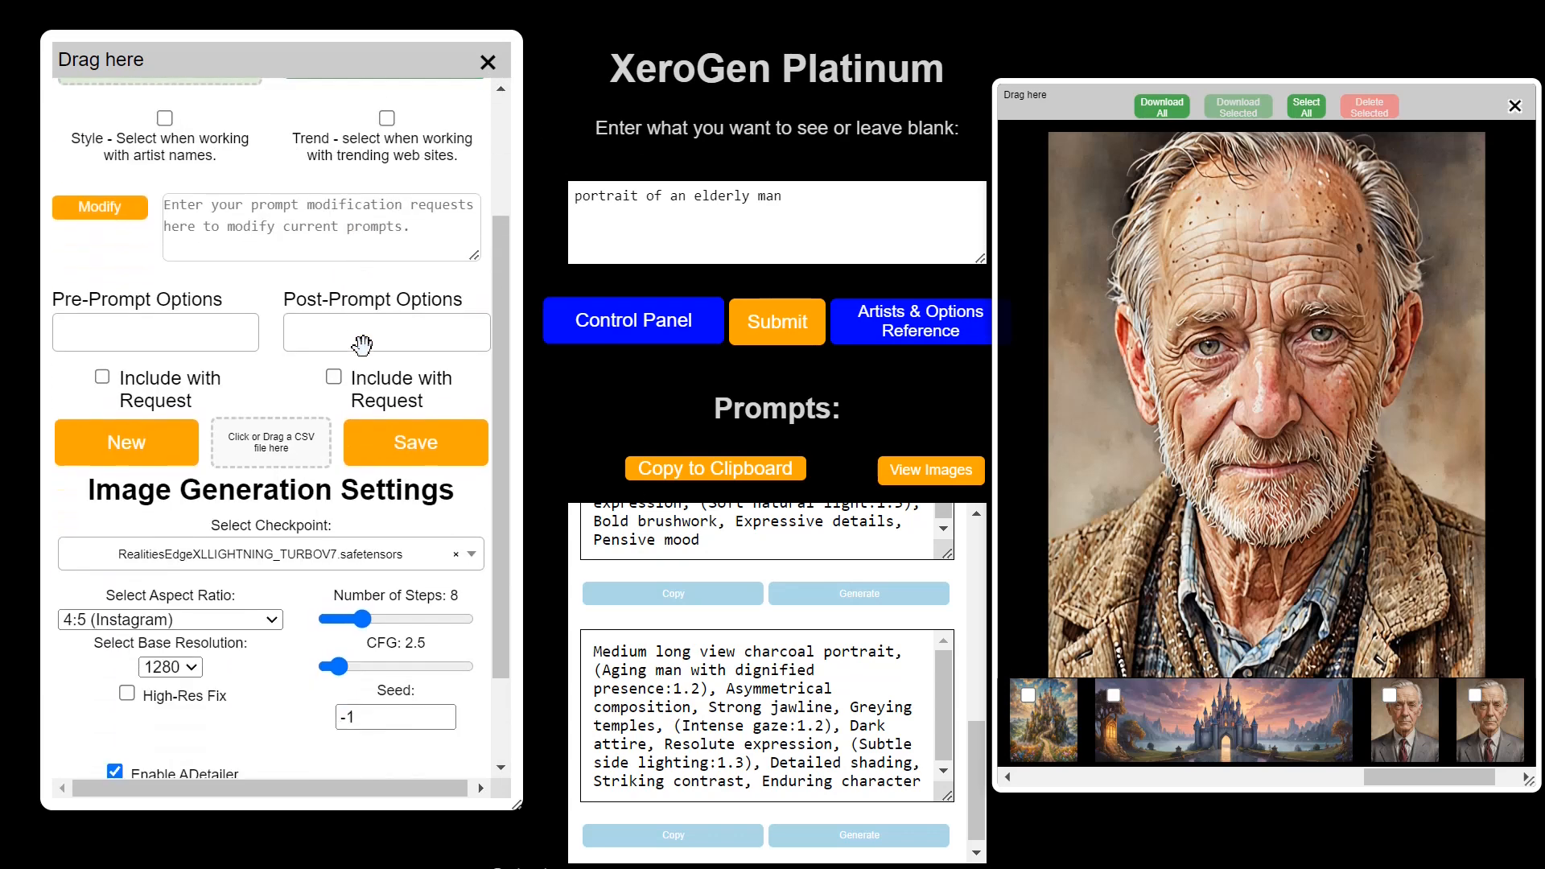
Disable ADetailer and reposition the image window slightly higher.
click(115, 651)
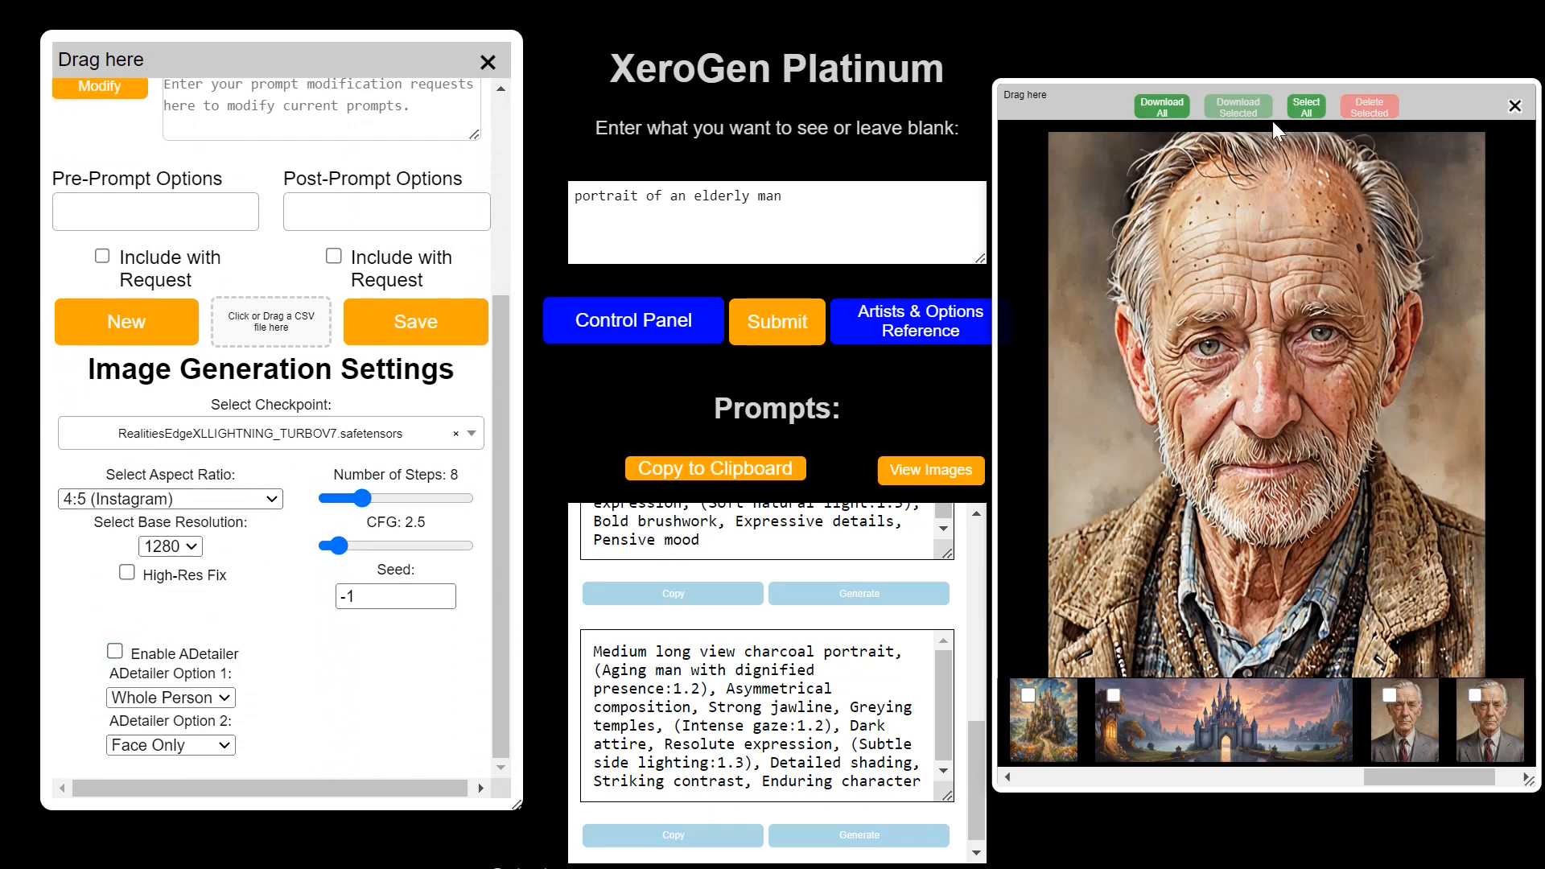
mouse_move(1447, 102)
mouse_down()
mouse_move(1542, 93)
mouse_move(1453, 89)
mouse_up()
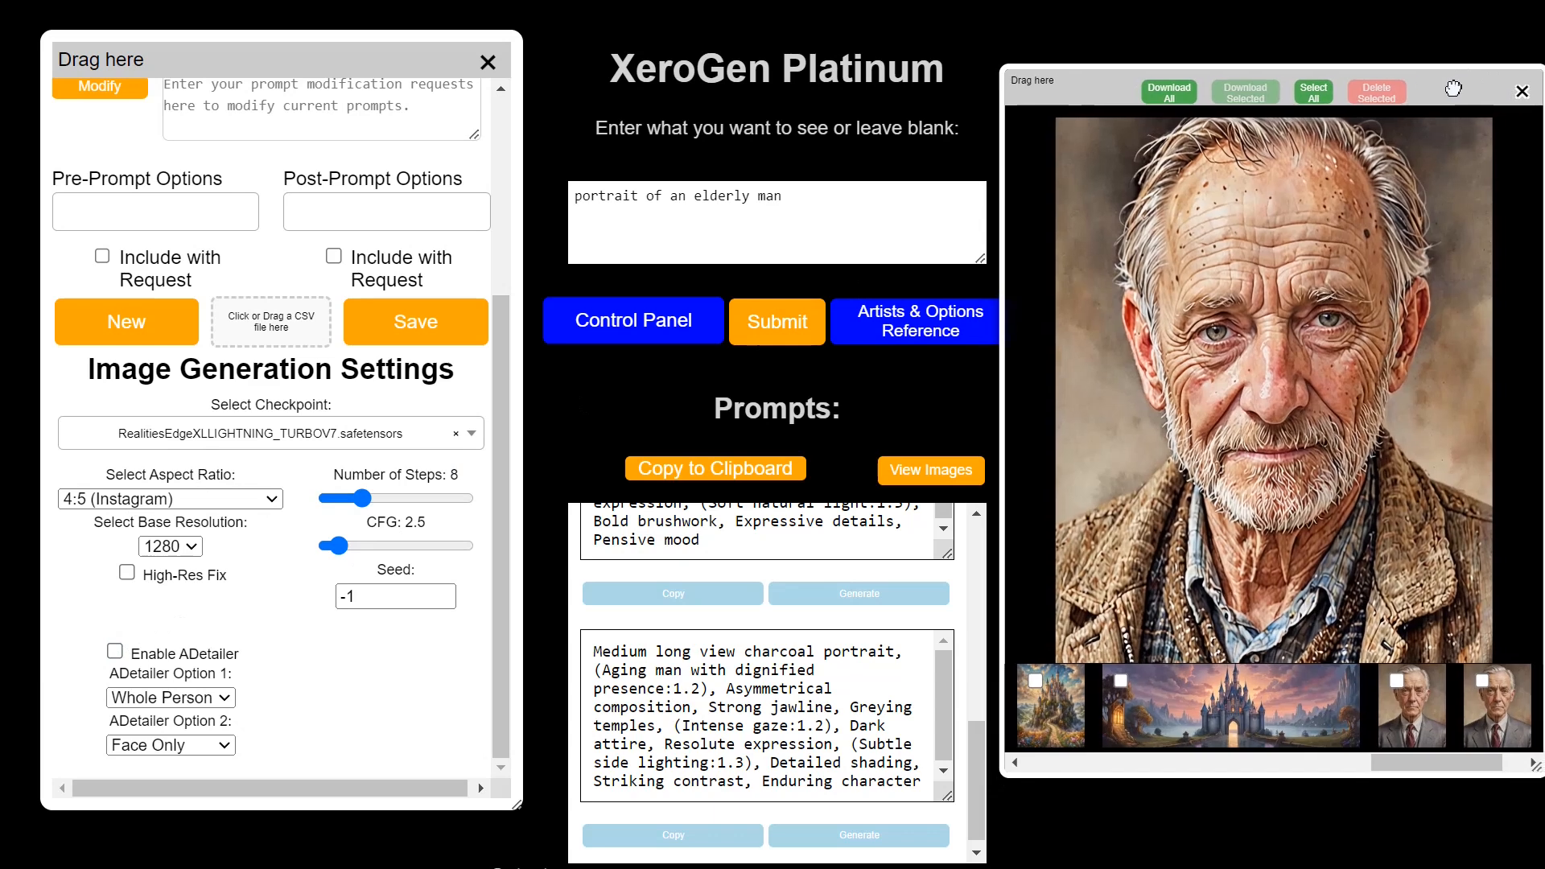
Preview the castle images in the image window and browse the thumbnails through to the newest portrait.
click(1282, 685)
click(1043, 716)
click(1160, 770)
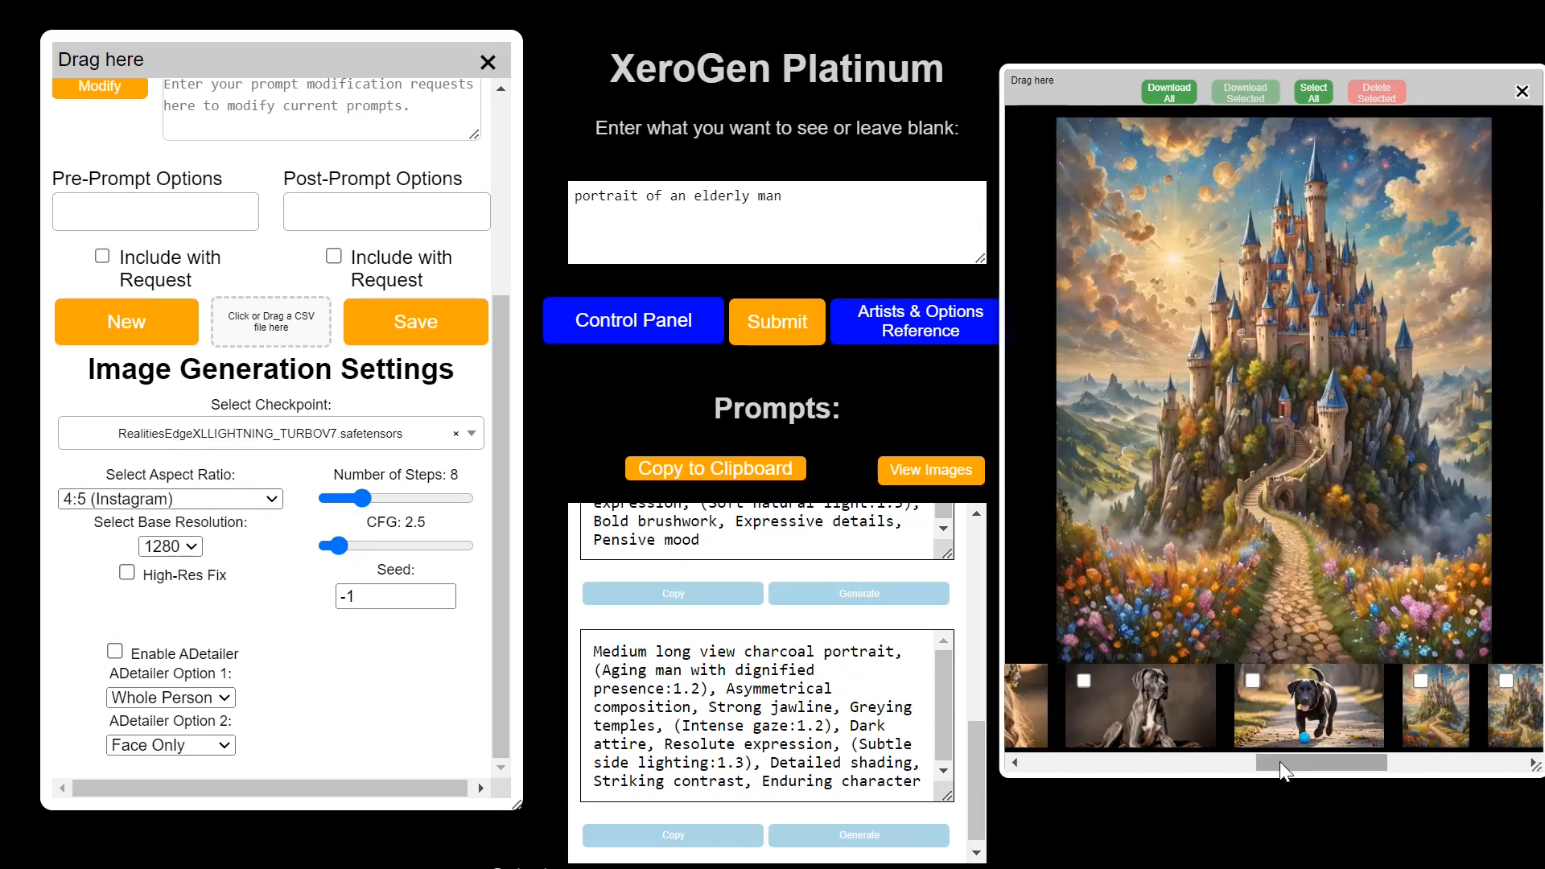
drag(1294, 760, 1518, 758)
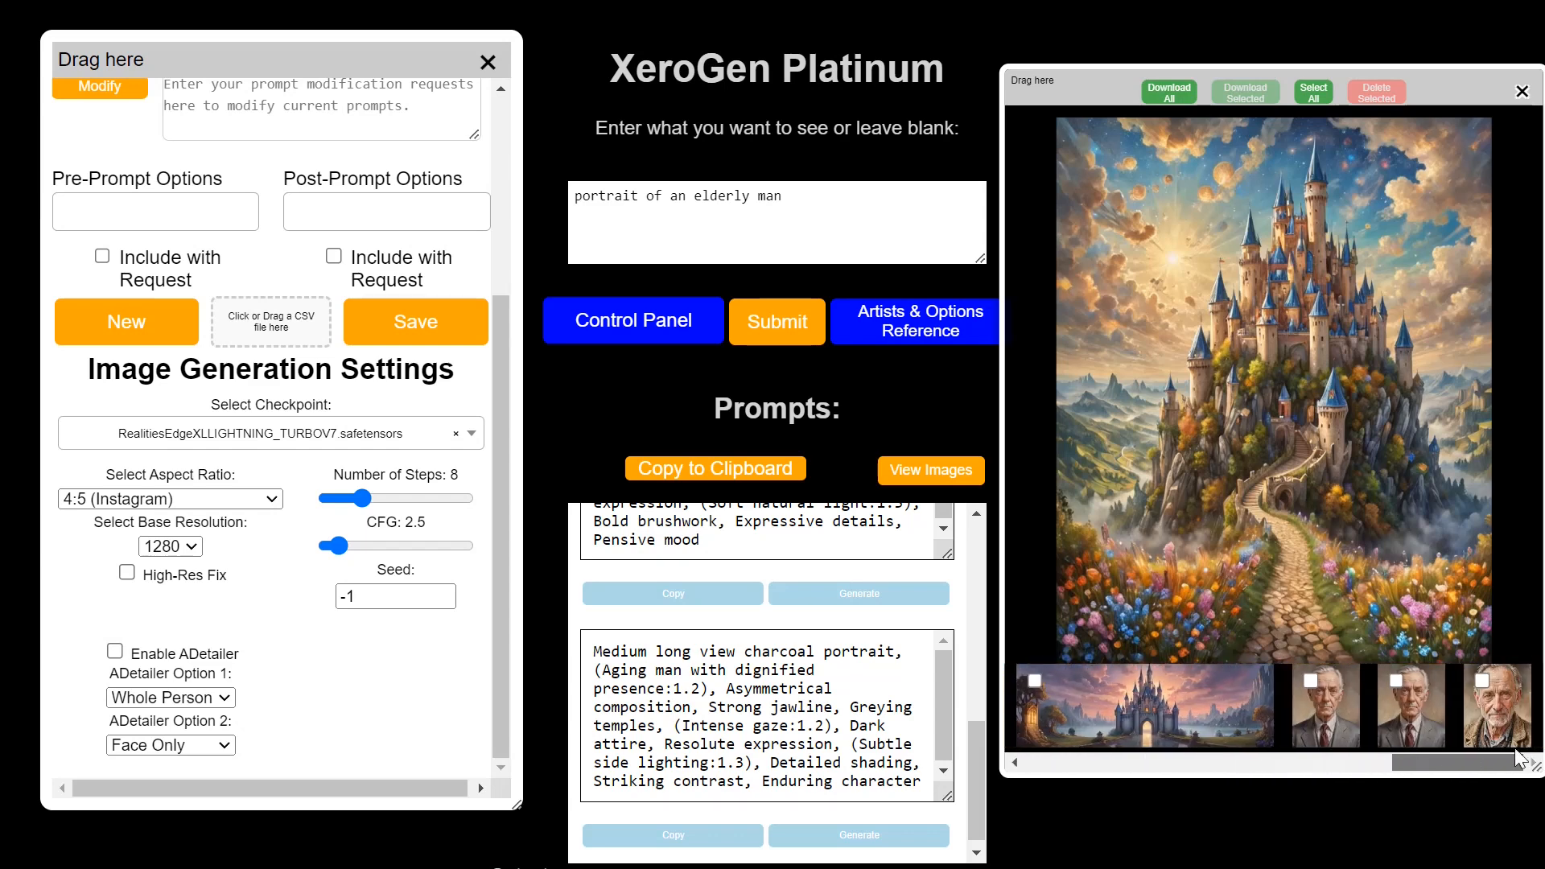
Select the bearded man, one suited man, the two vertical castle images, and the first and third white dog images.
click(1483, 681)
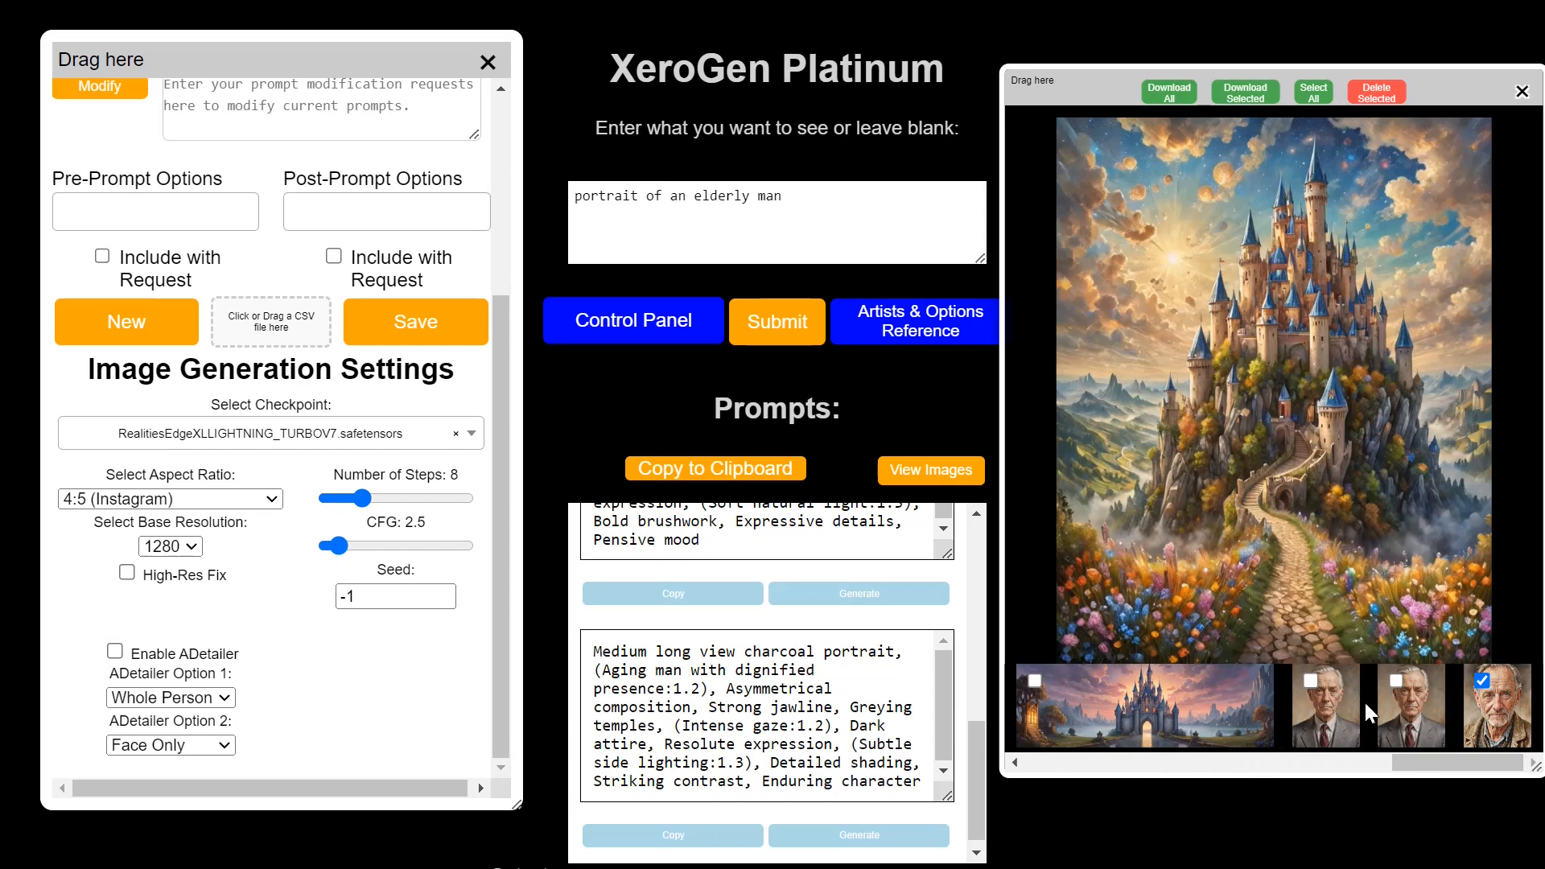
click(1312, 682)
drag(1436, 760, 1354, 761)
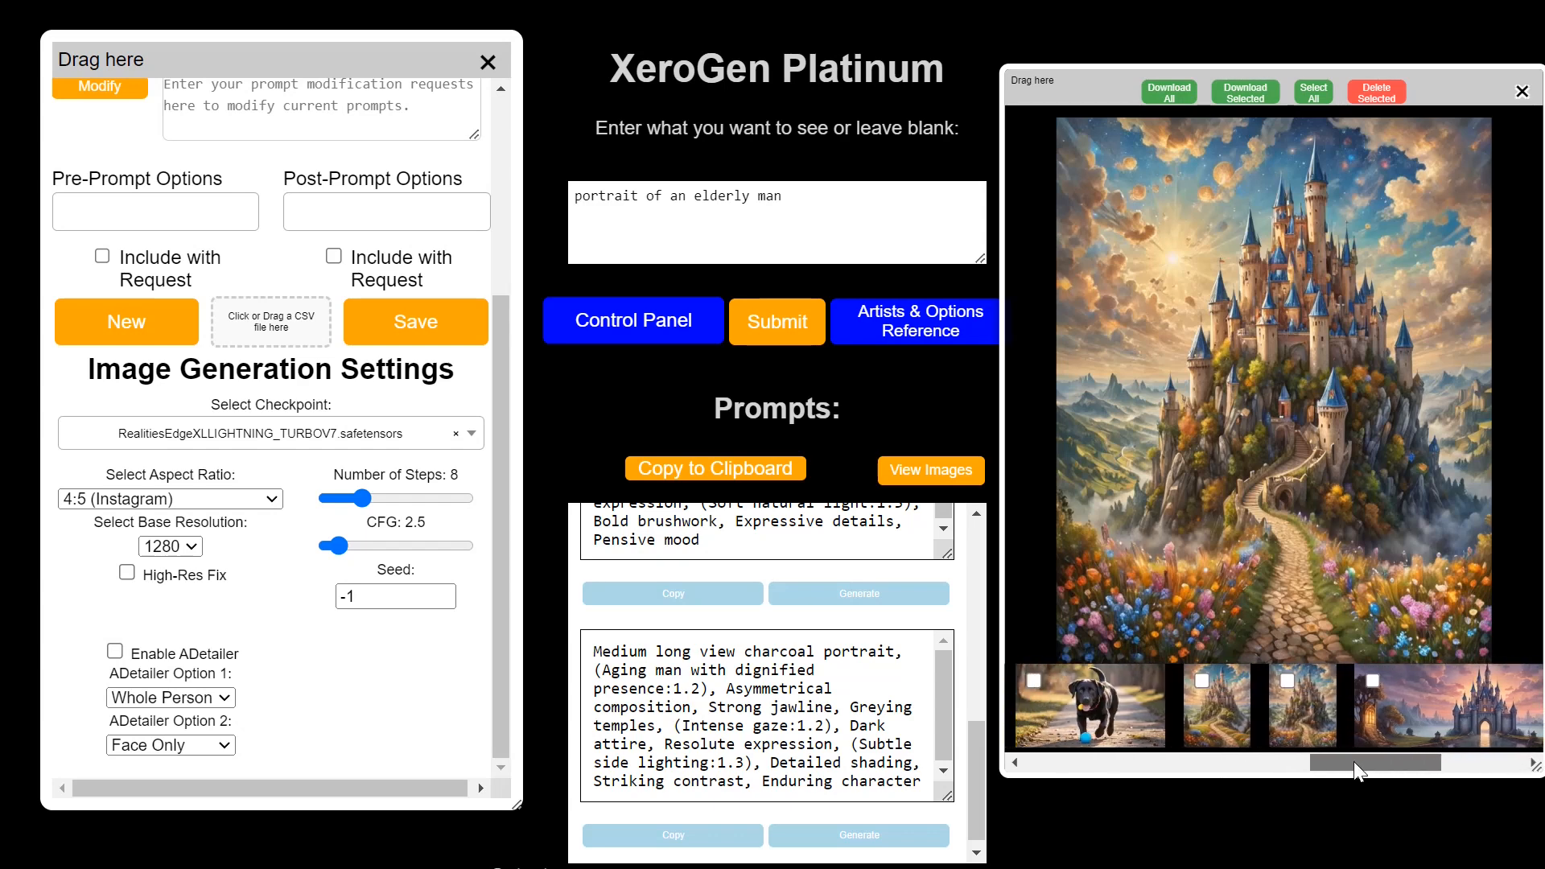
click(1288, 681)
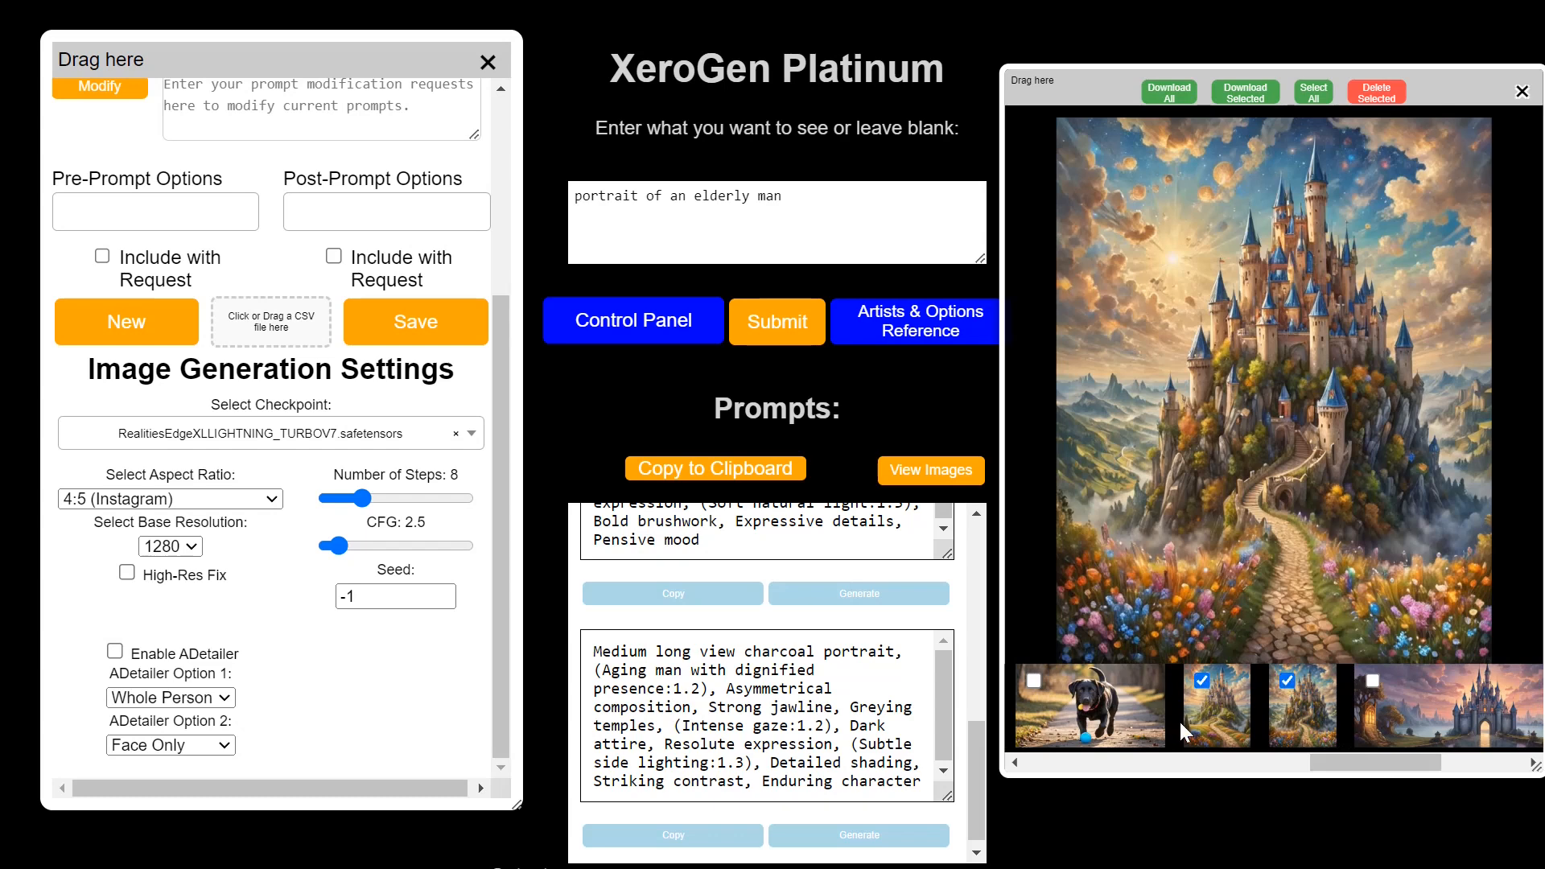
drag(1327, 752, 1283, 753)
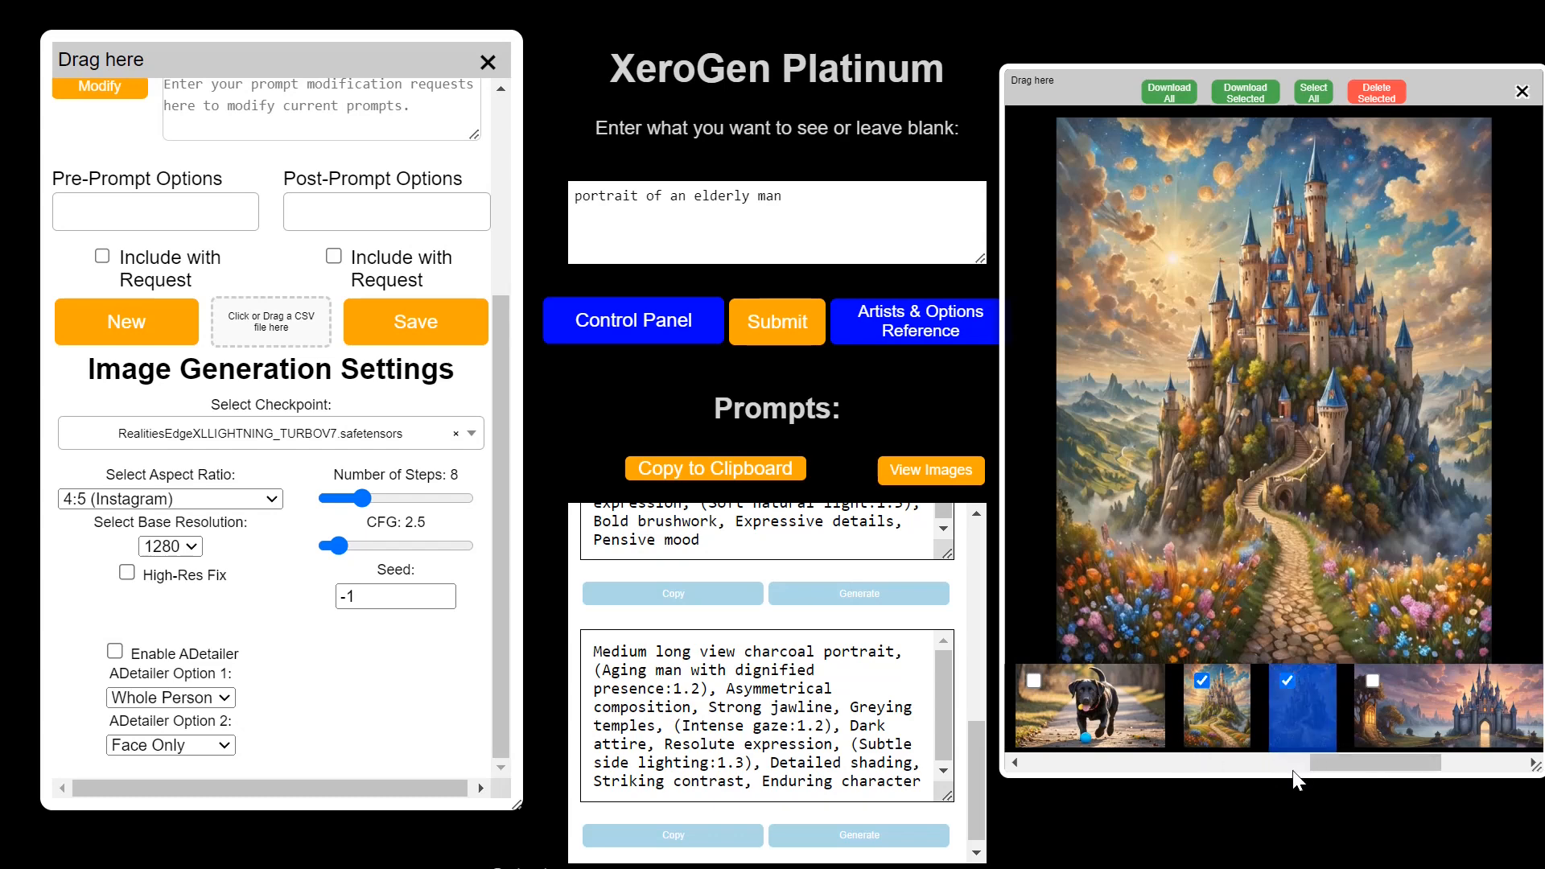
click(1294, 766)
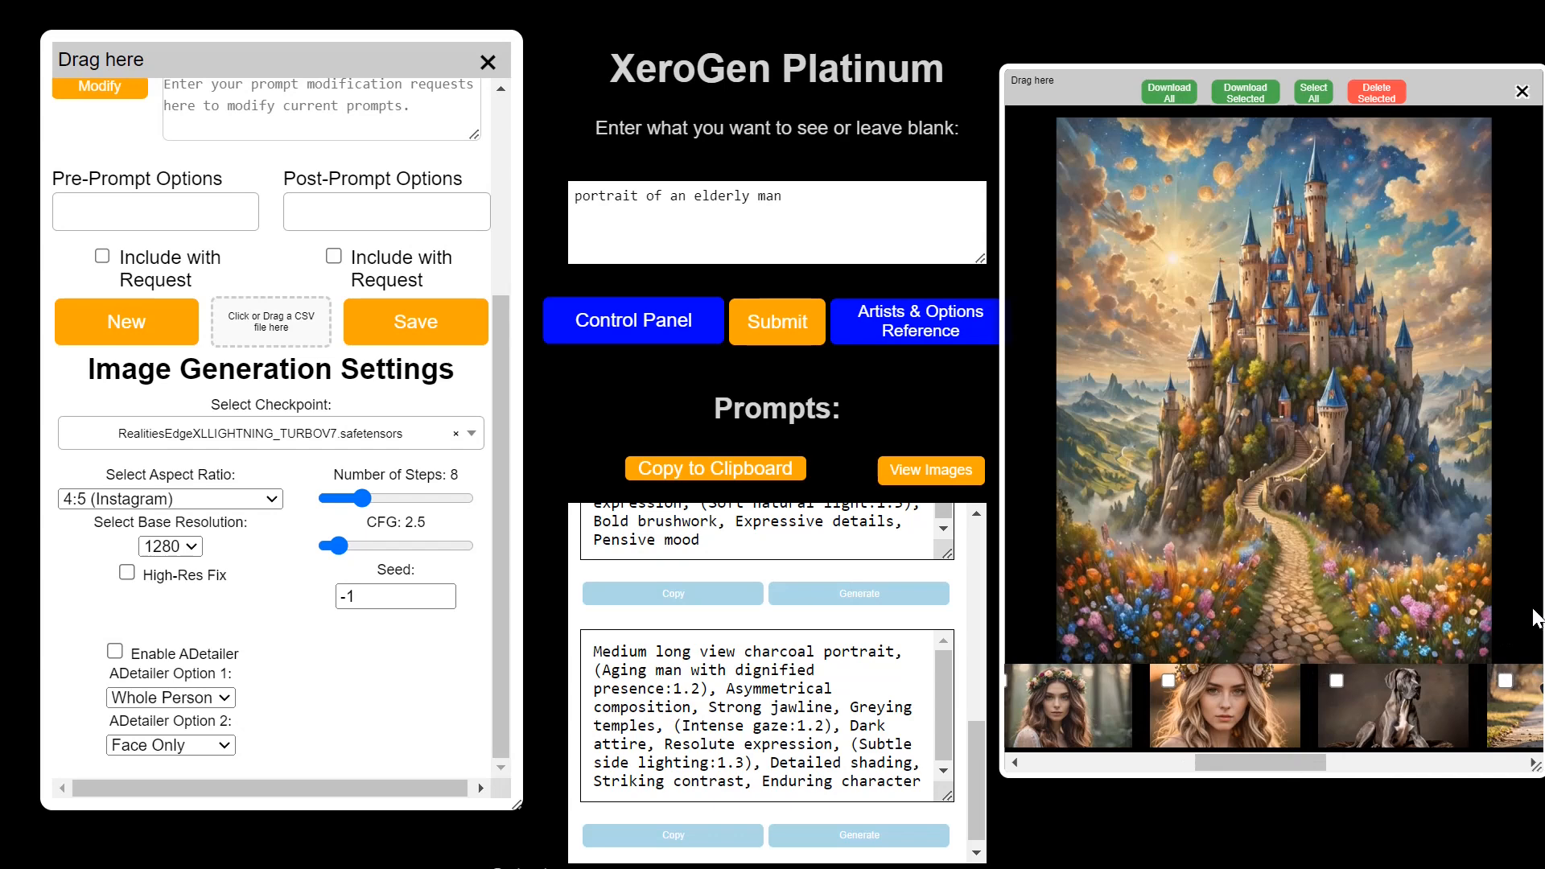
drag(1272, 766, 1075, 769)
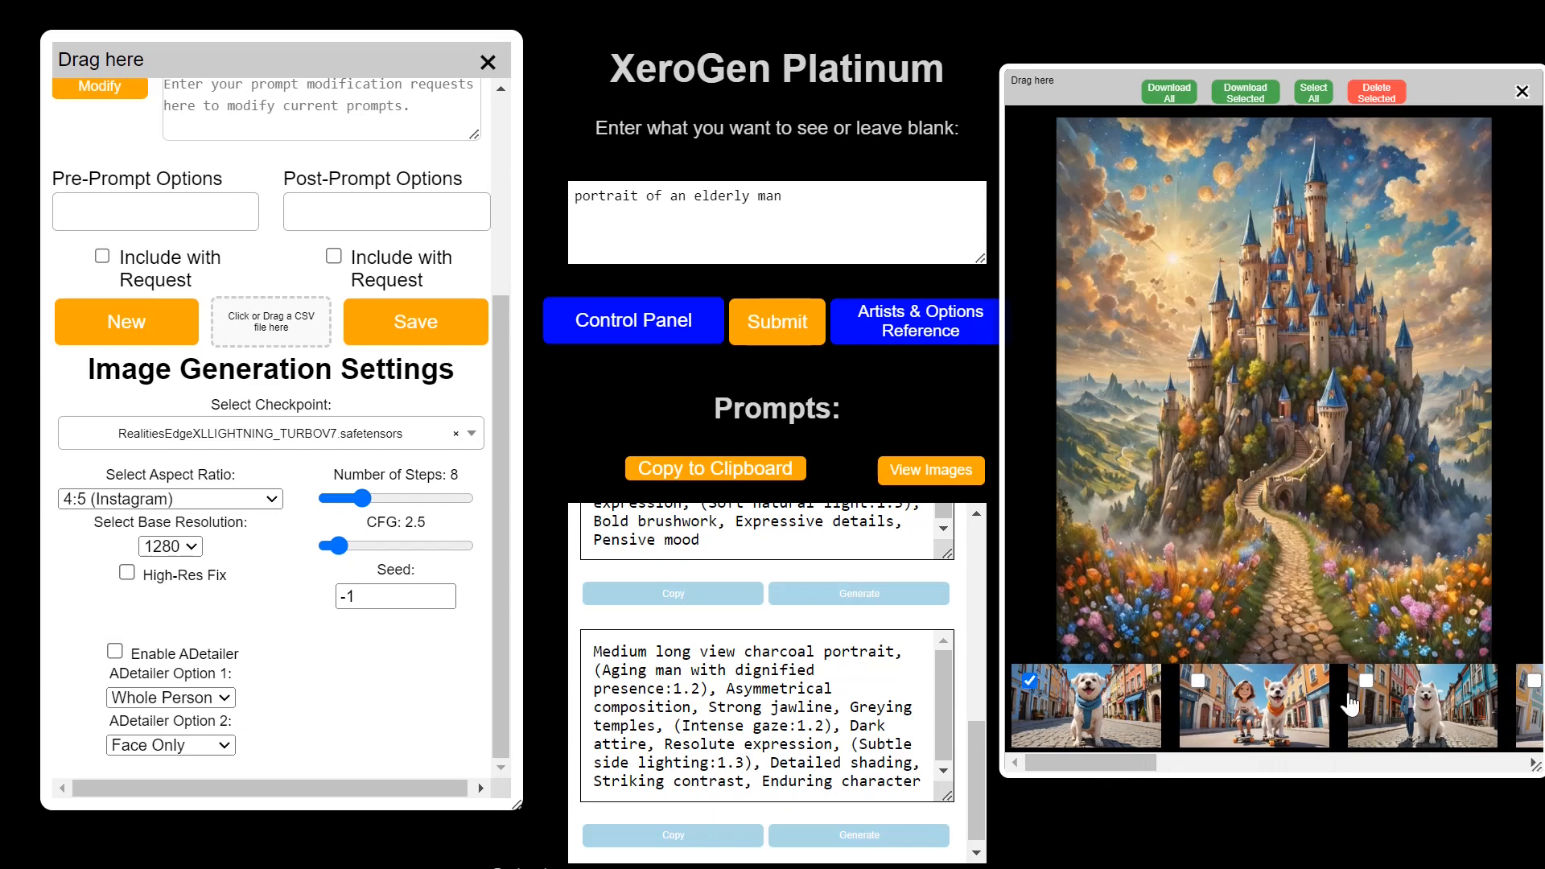
Download the selected images as selected_images (1).zip and delete them from the image window.
click(1246, 97)
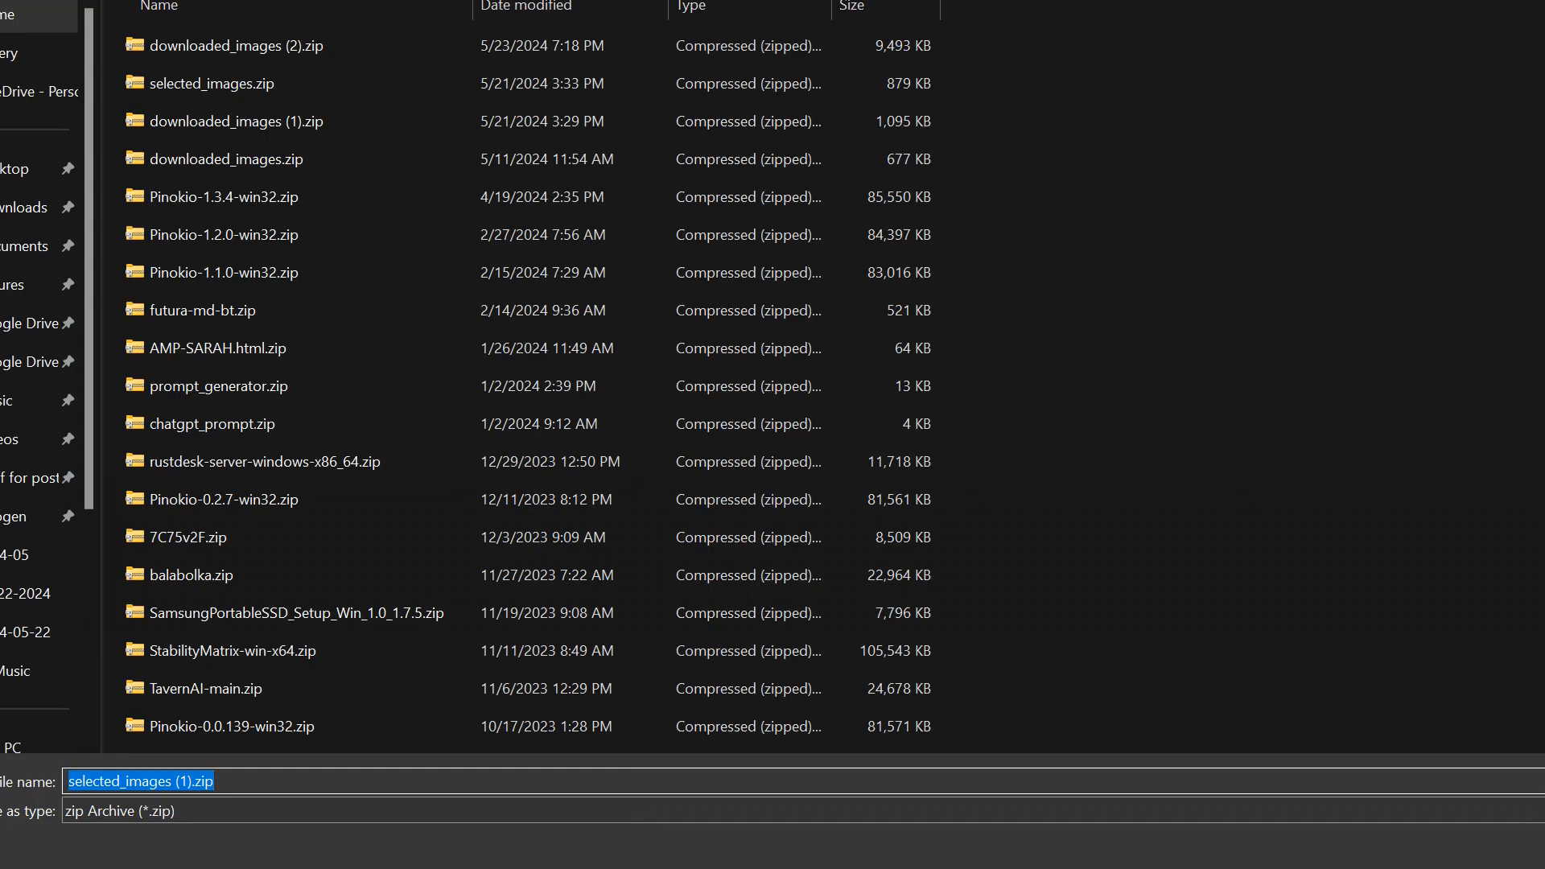
key(Return)
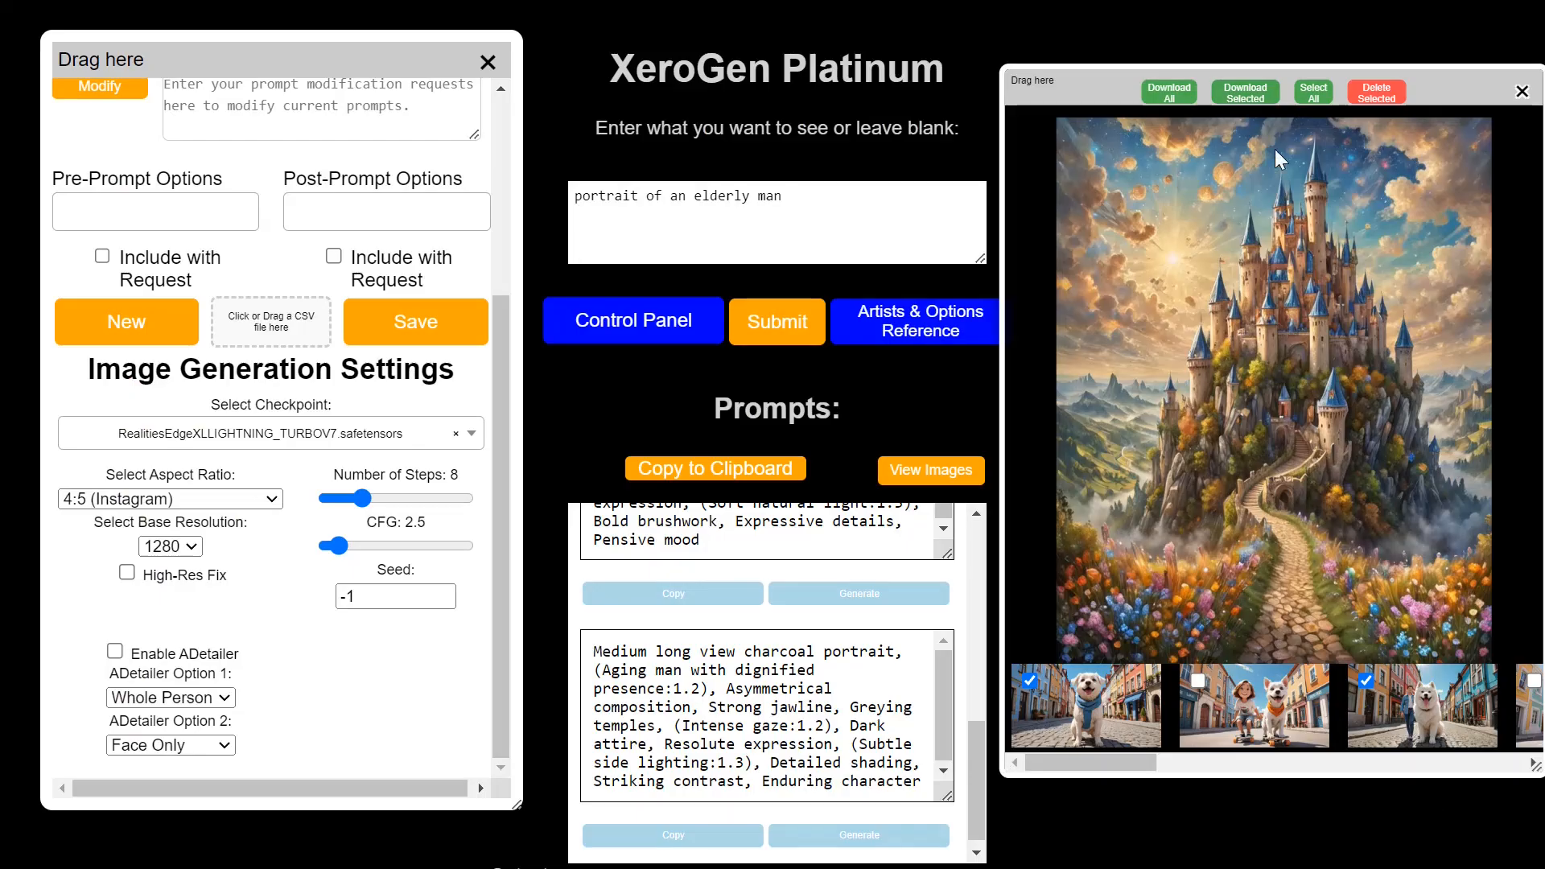
click(1392, 98)
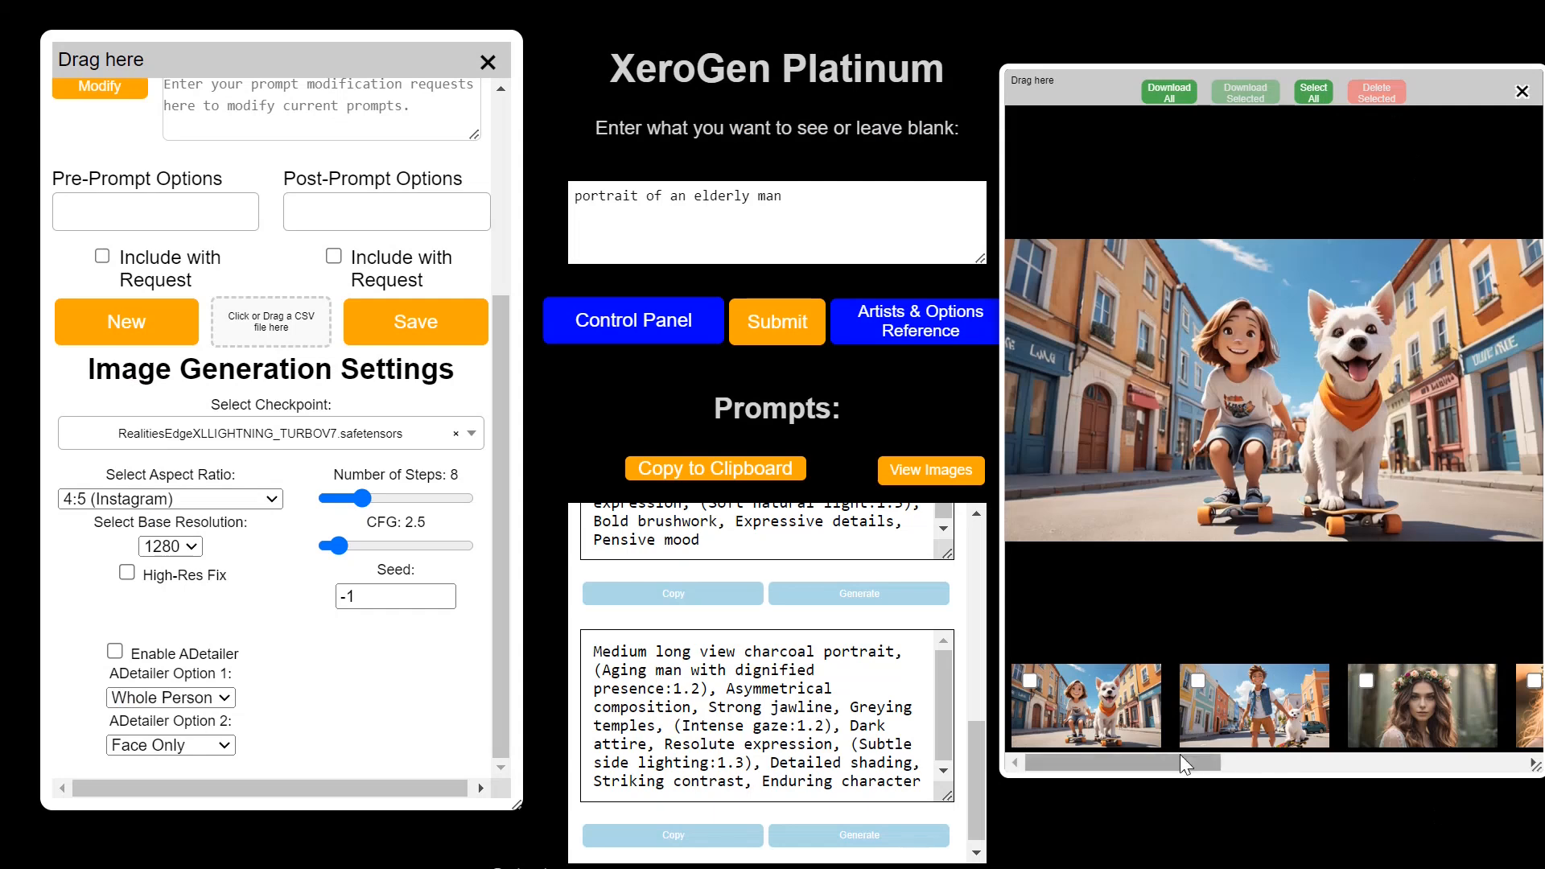
drag(1180, 761, 1109, 774)
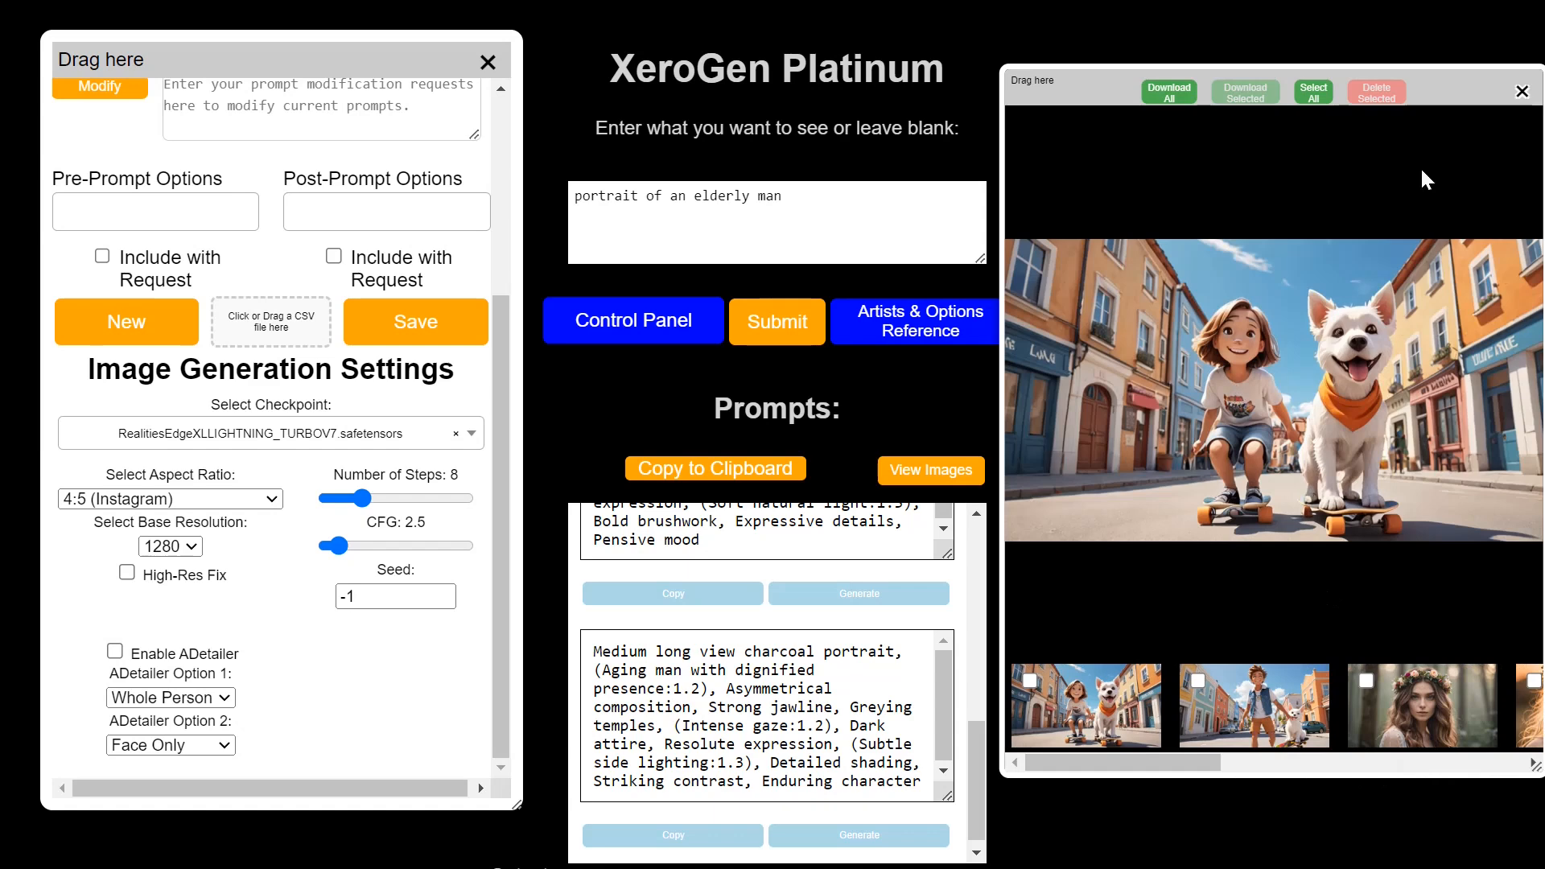
Select and deselect all images at once, and select only the image of the woman in the forest.
click(1321, 97)
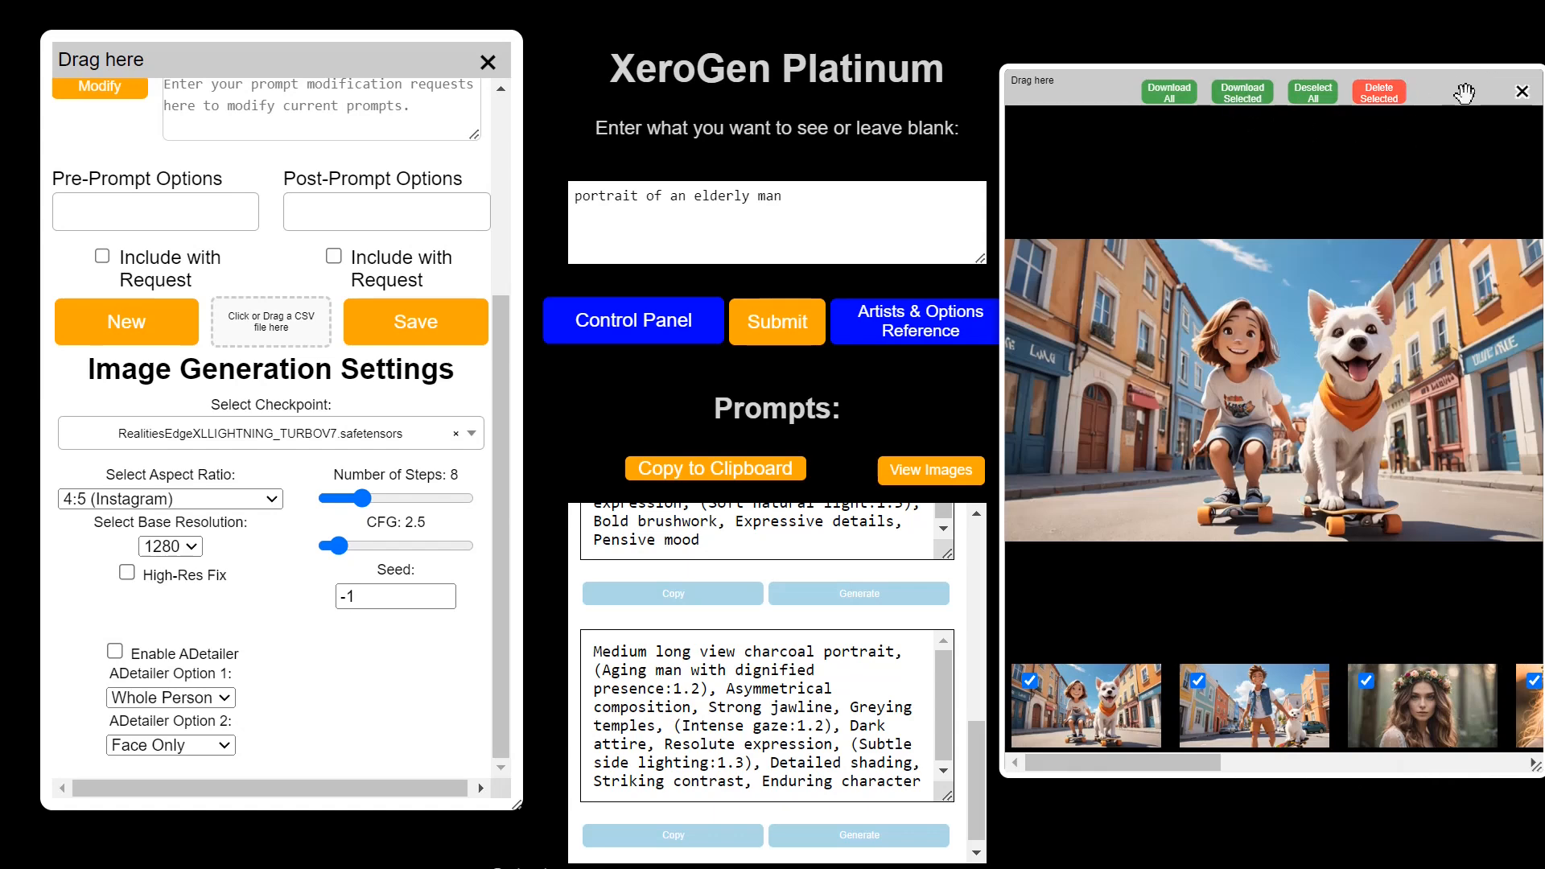
click(1314, 92)
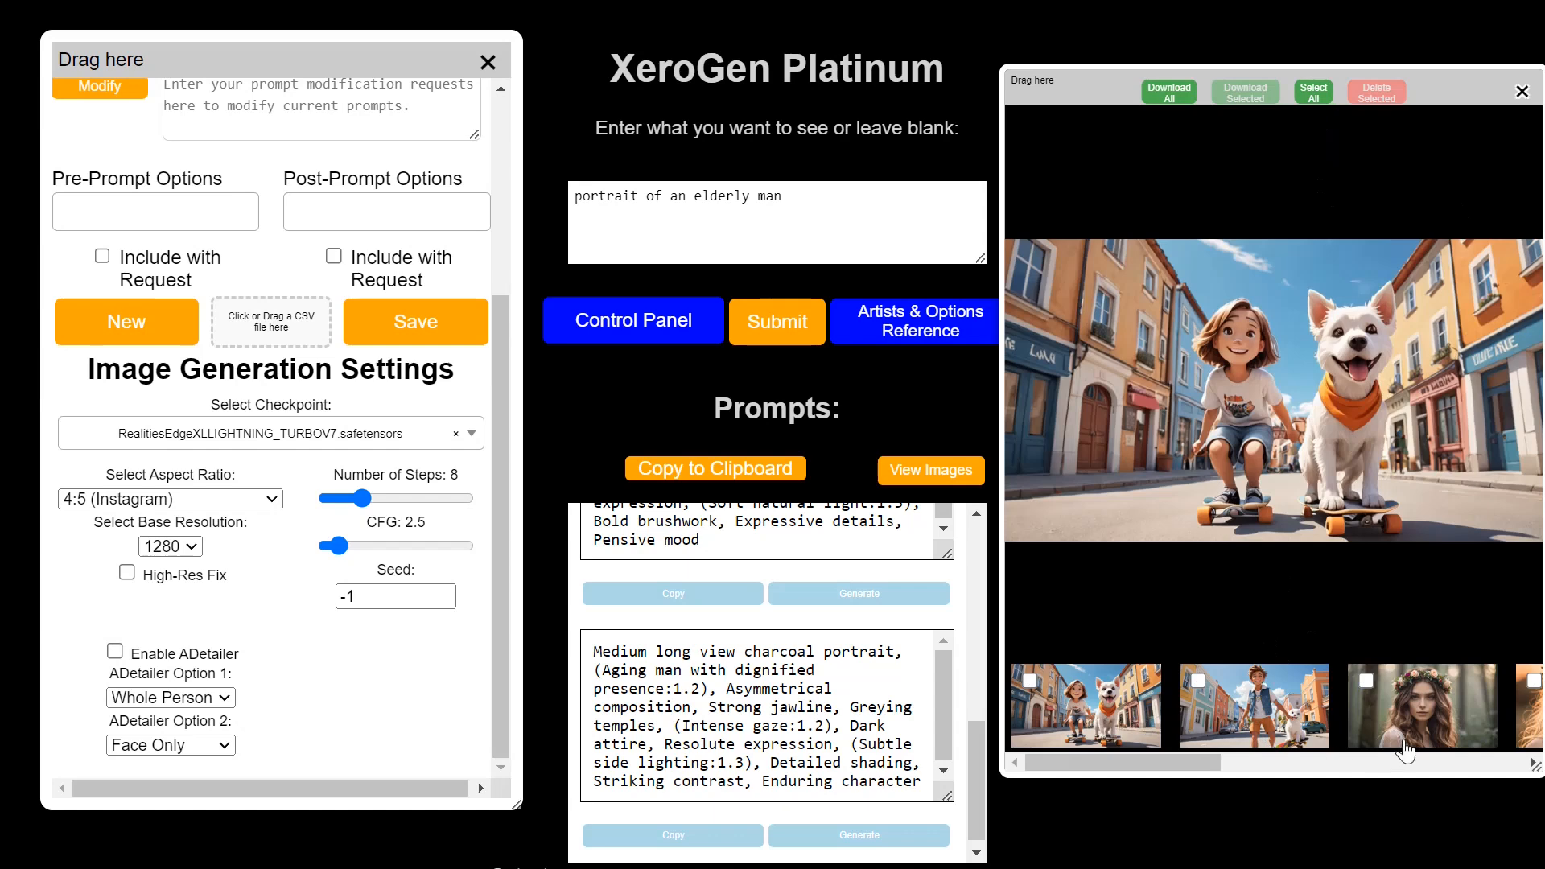
click(1367, 681)
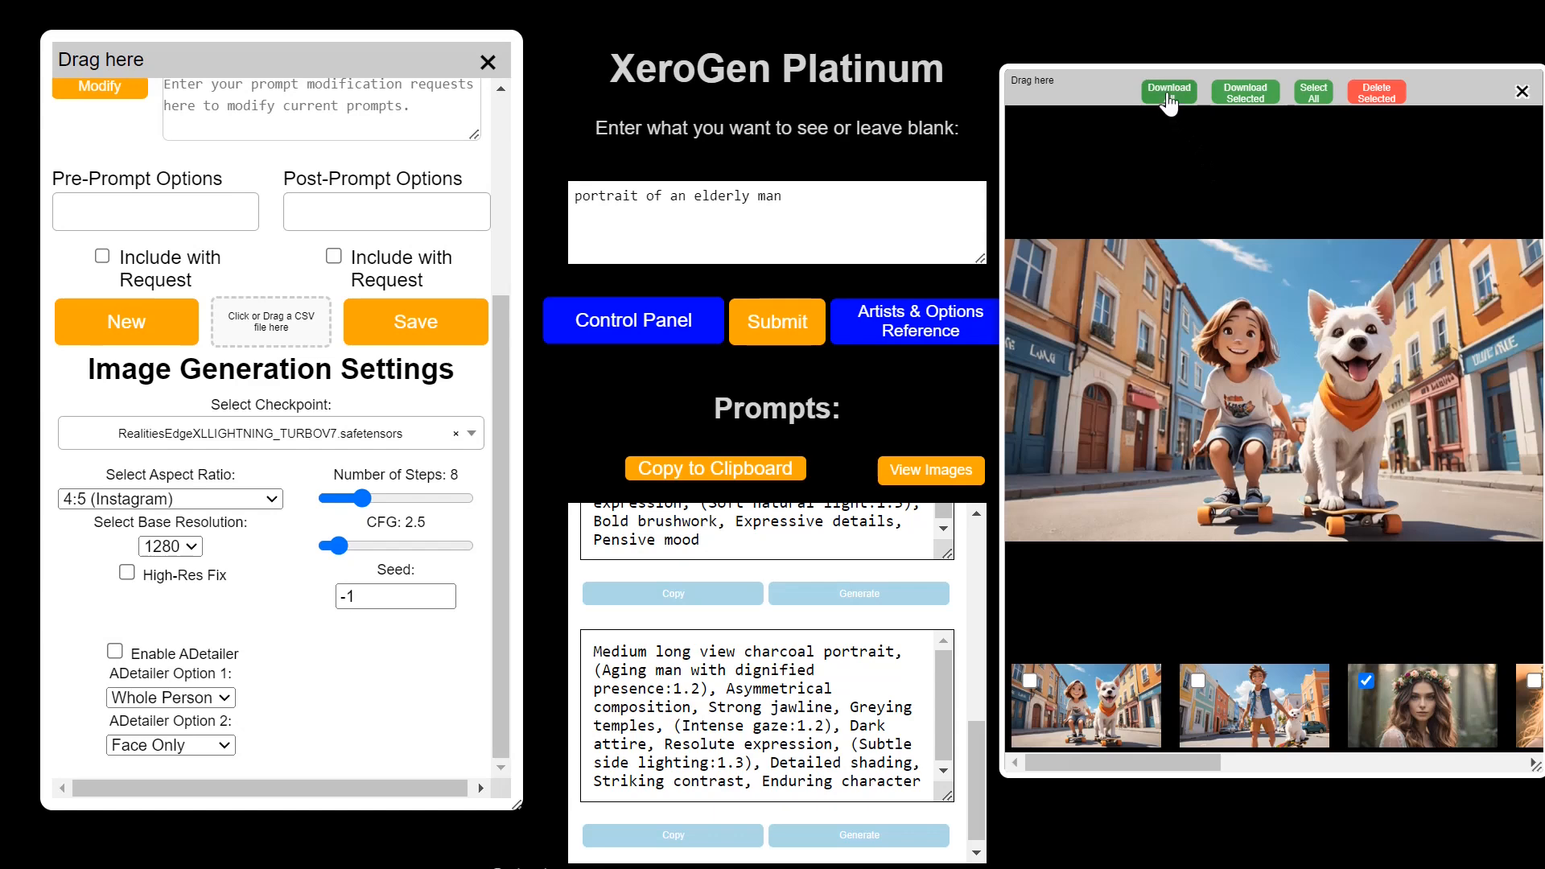
Browse the remaining thumbnails and view the image of the skateboarding child and white dog at full size.
drag(1060, 765, 1417, 768)
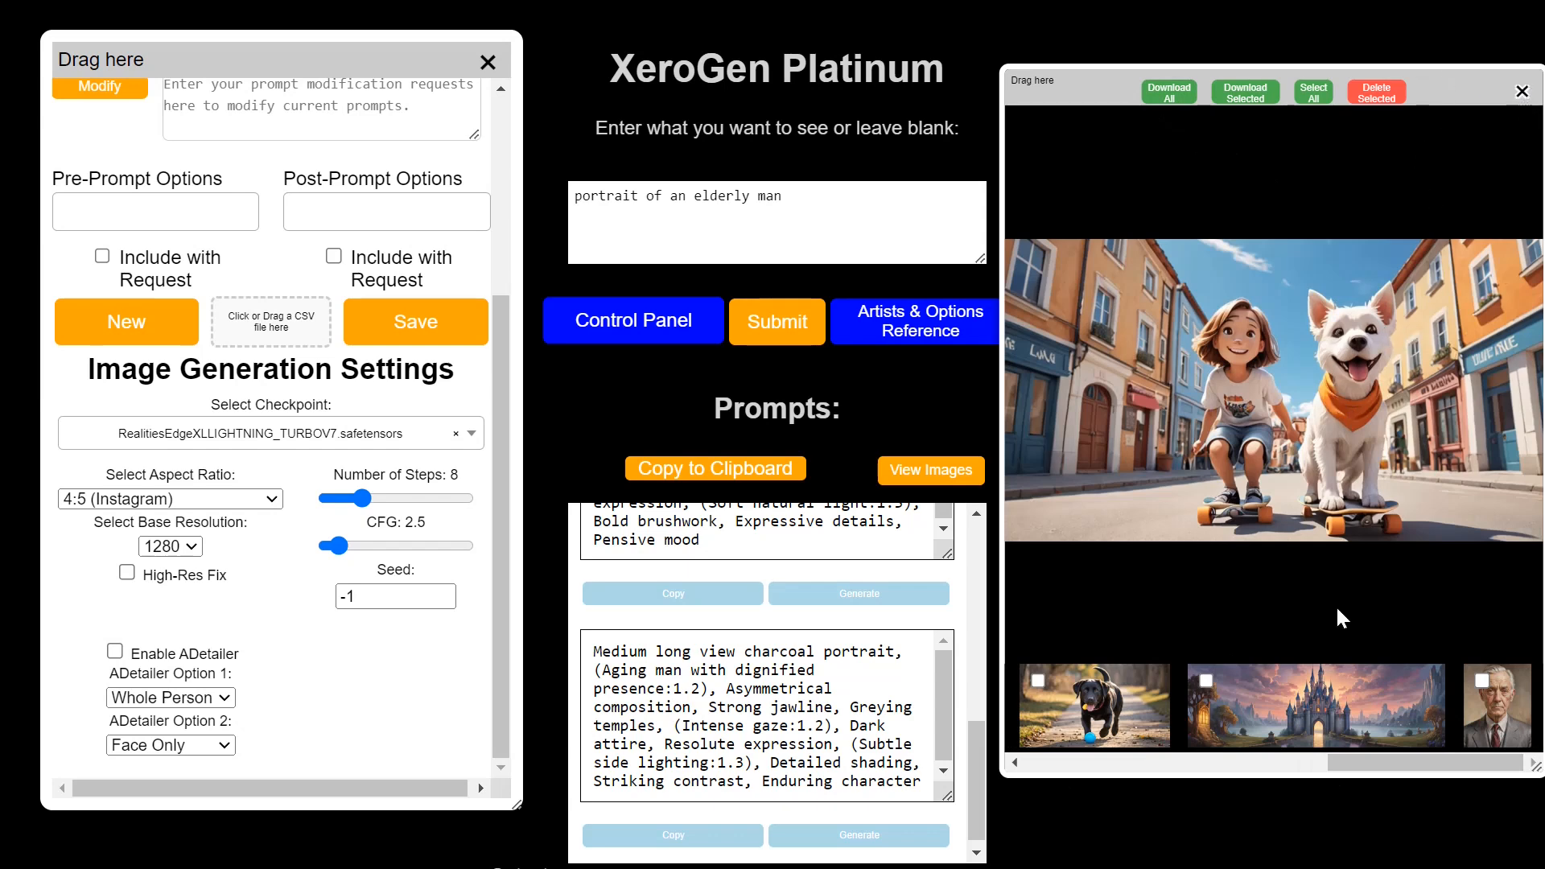
click(1253, 385)
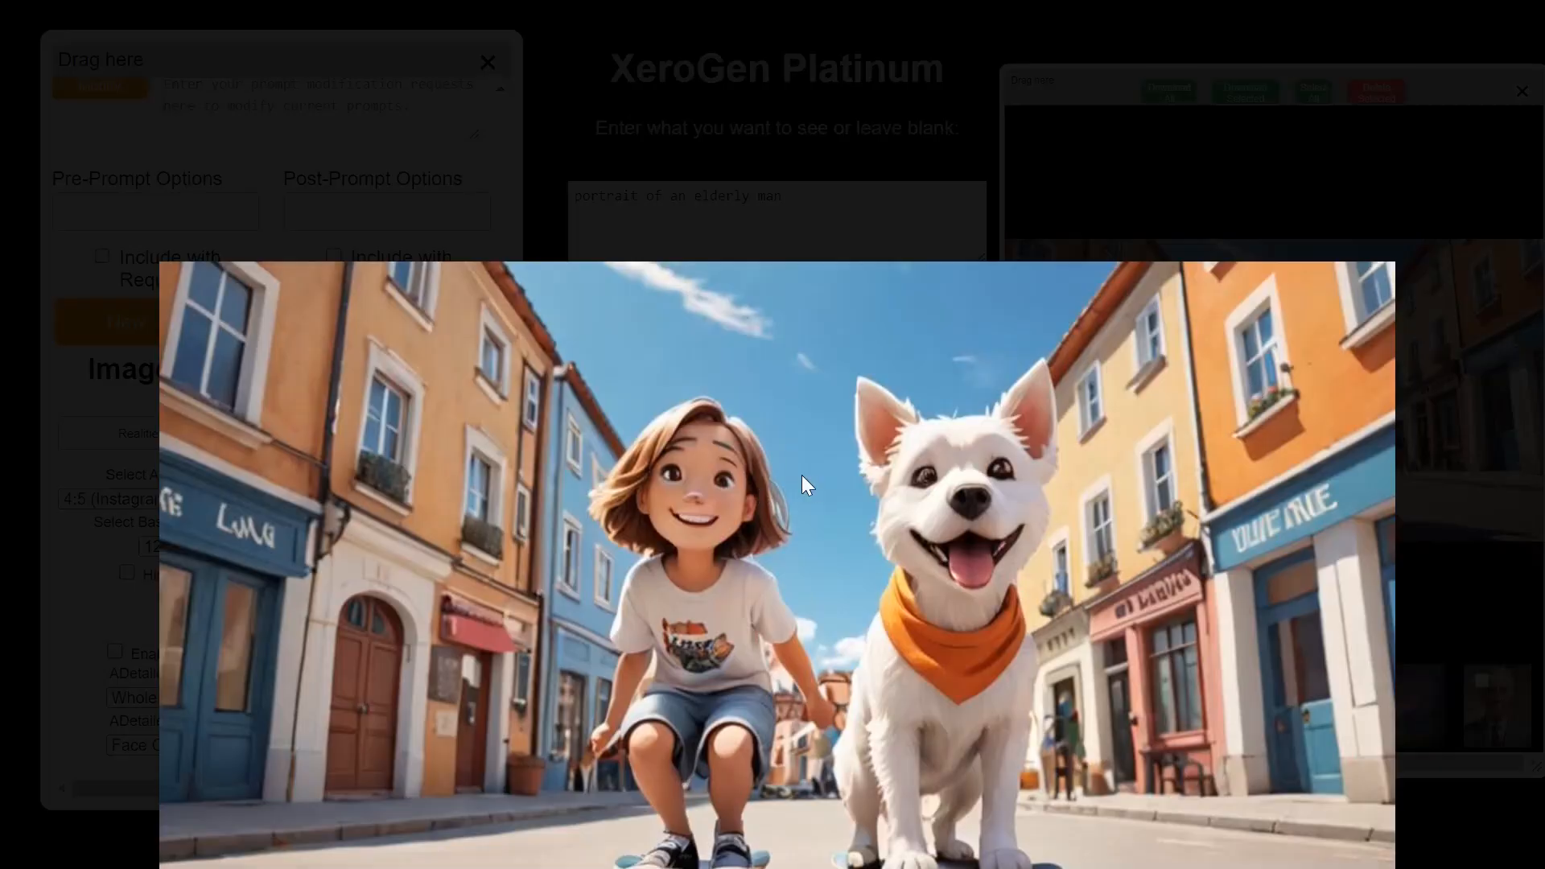
View the wide castle image and the suited elderly man's portrait at full size, and close the image window.
click(727, 542)
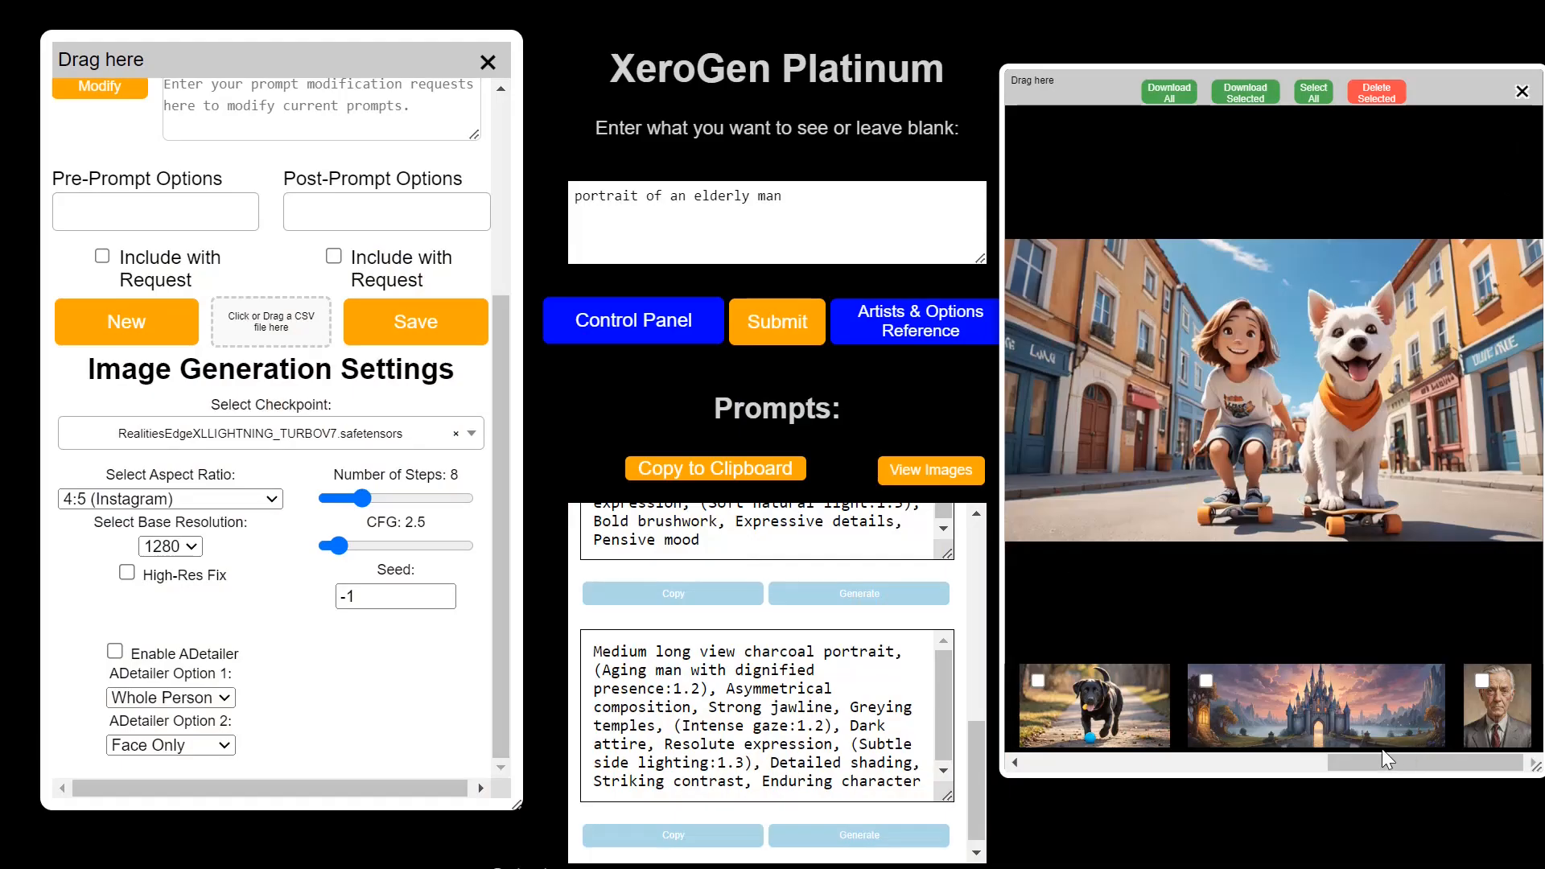
click(1368, 726)
click(1320, 441)
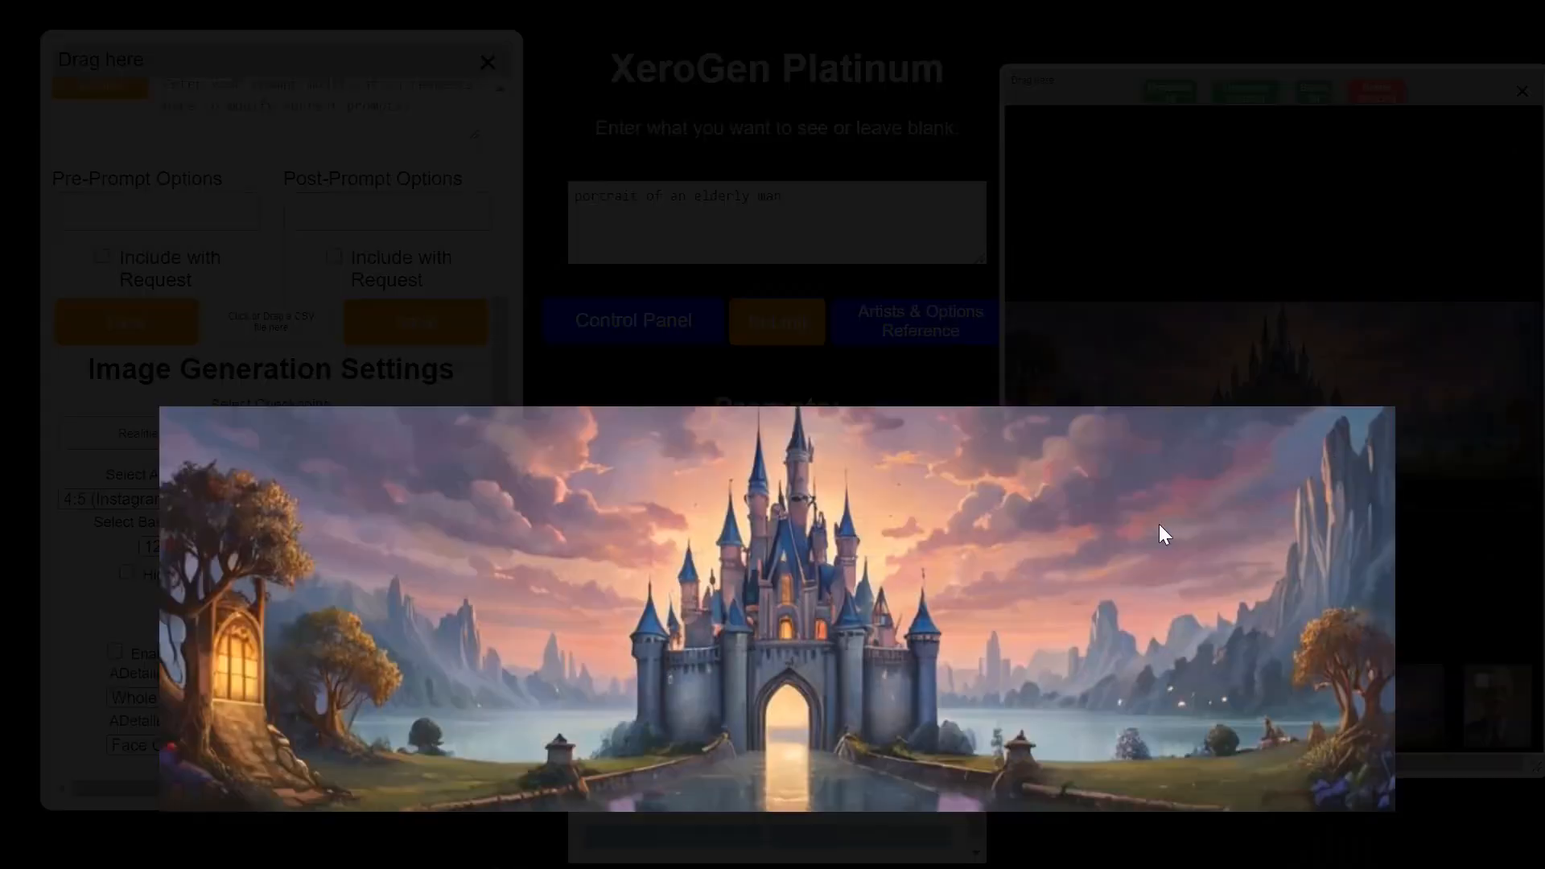
click(1159, 524)
click(1517, 713)
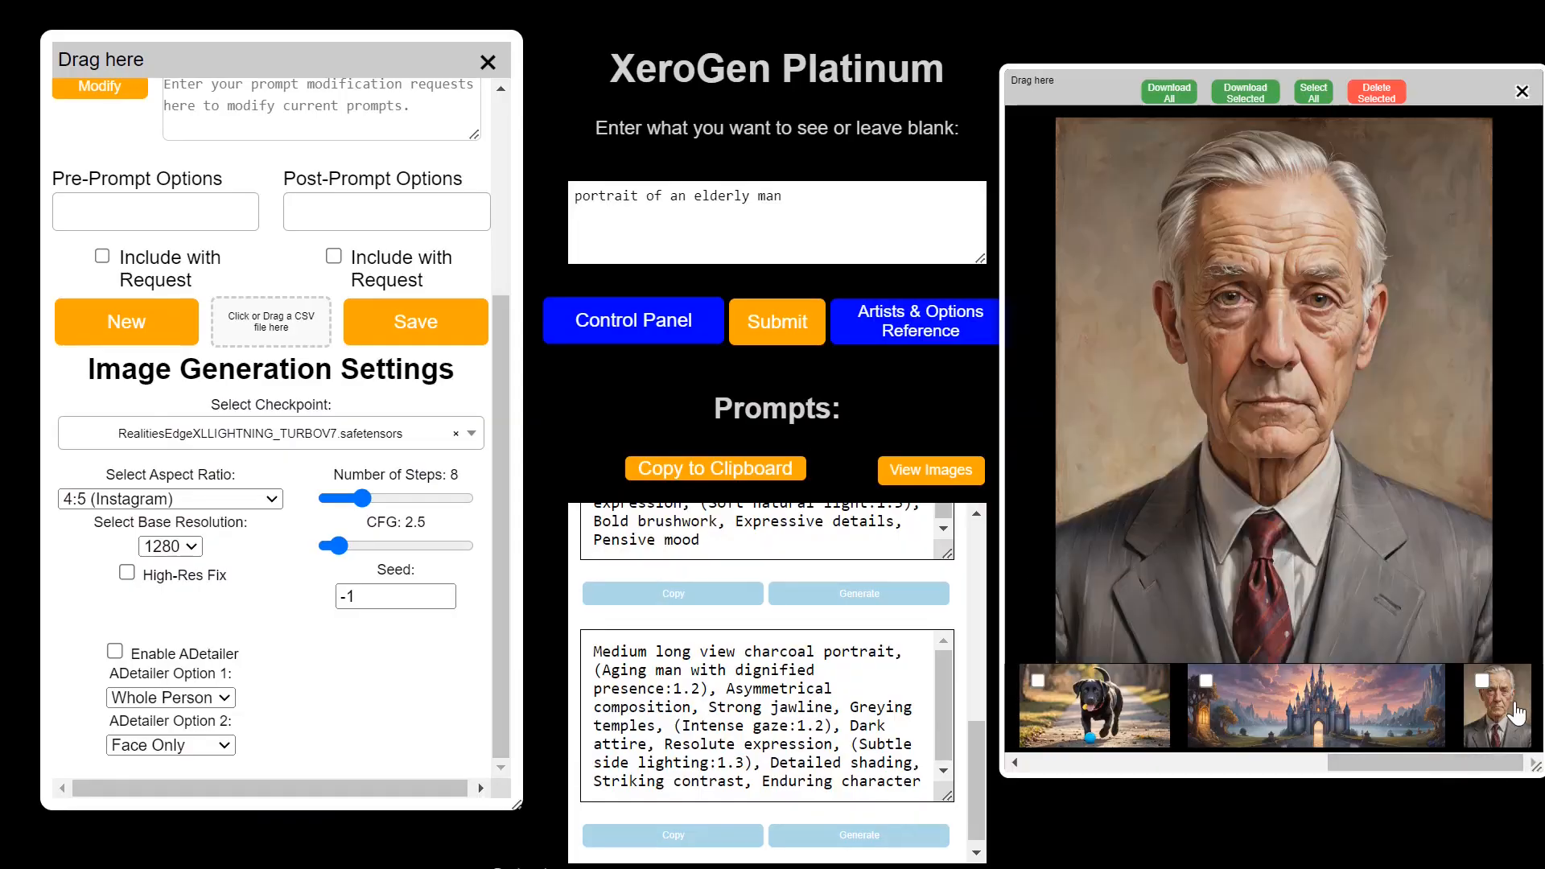
click(1346, 548)
click(924, 542)
click(1522, 92)
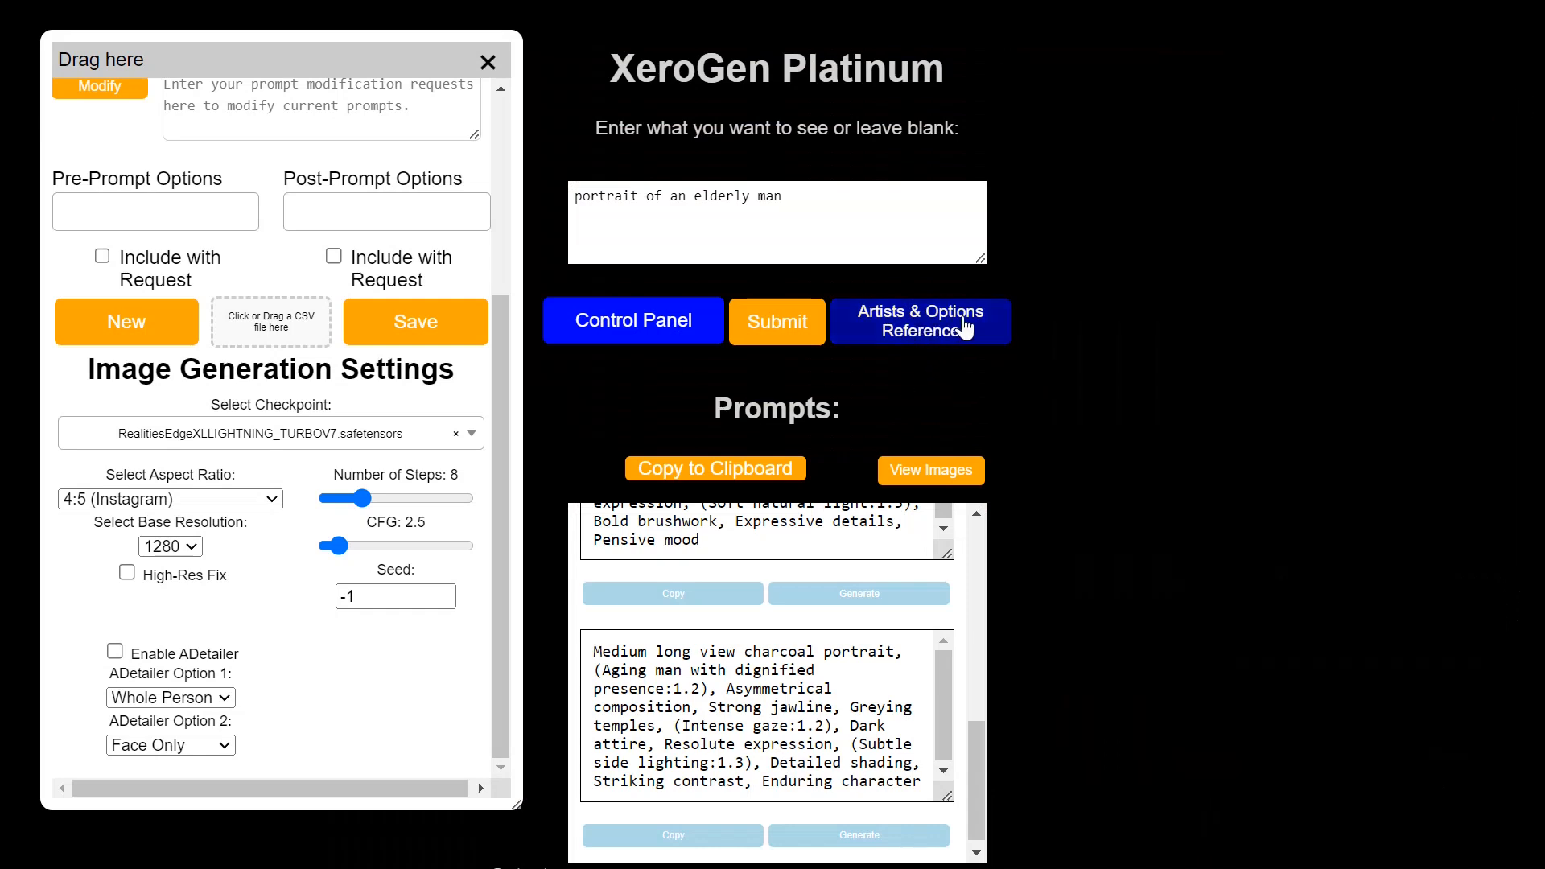
Open the Artists & Options Reference and place it beside the prompt area so the prompts stay uncovered.
click(924, 337)
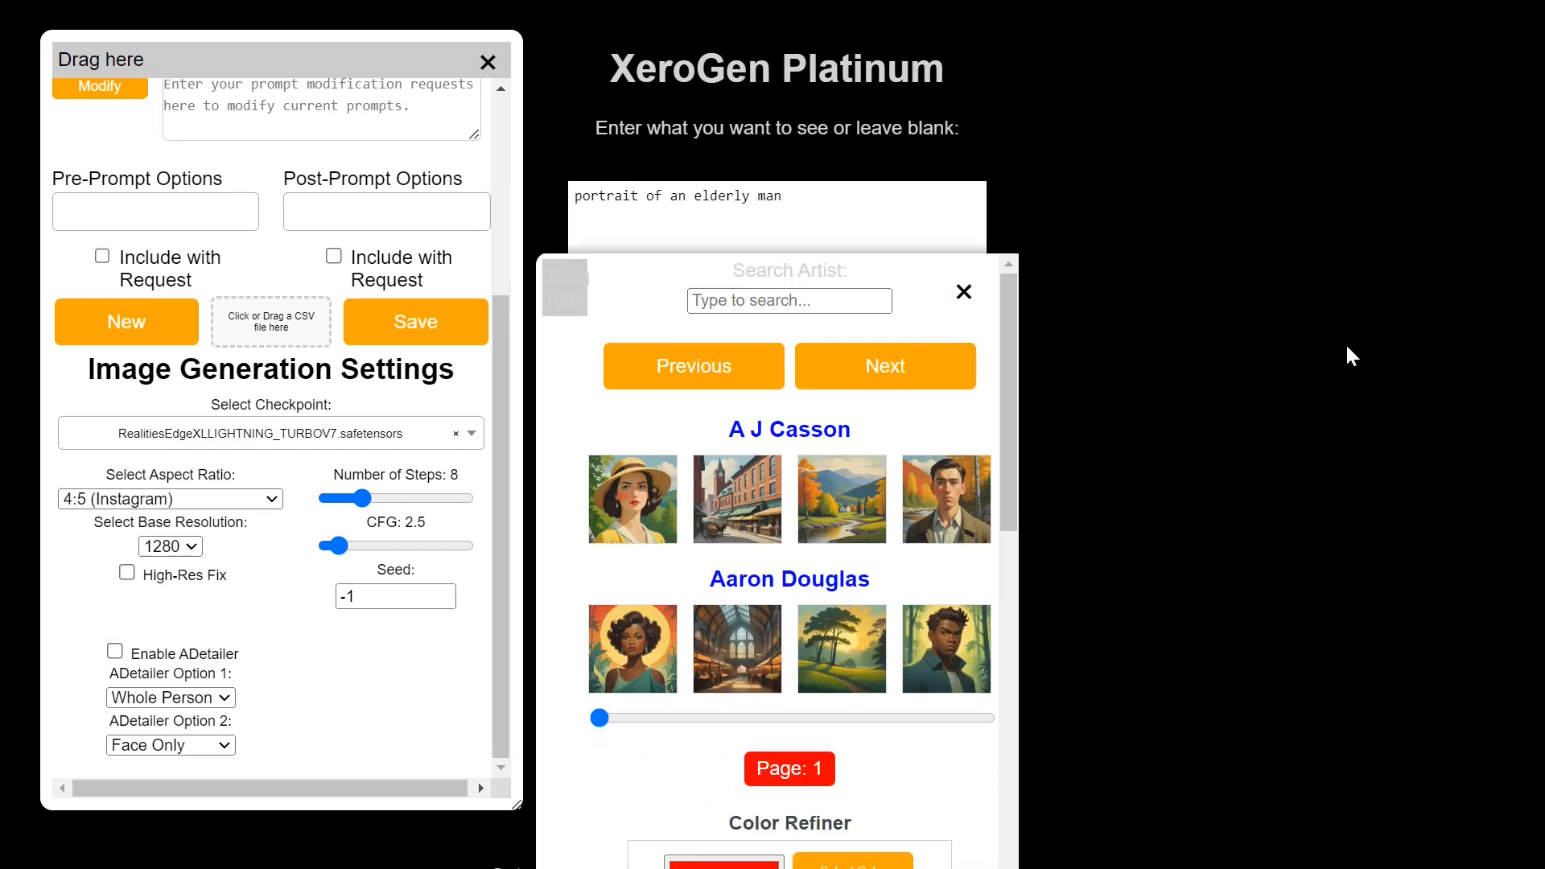
drag(562, 279, 978, 91)
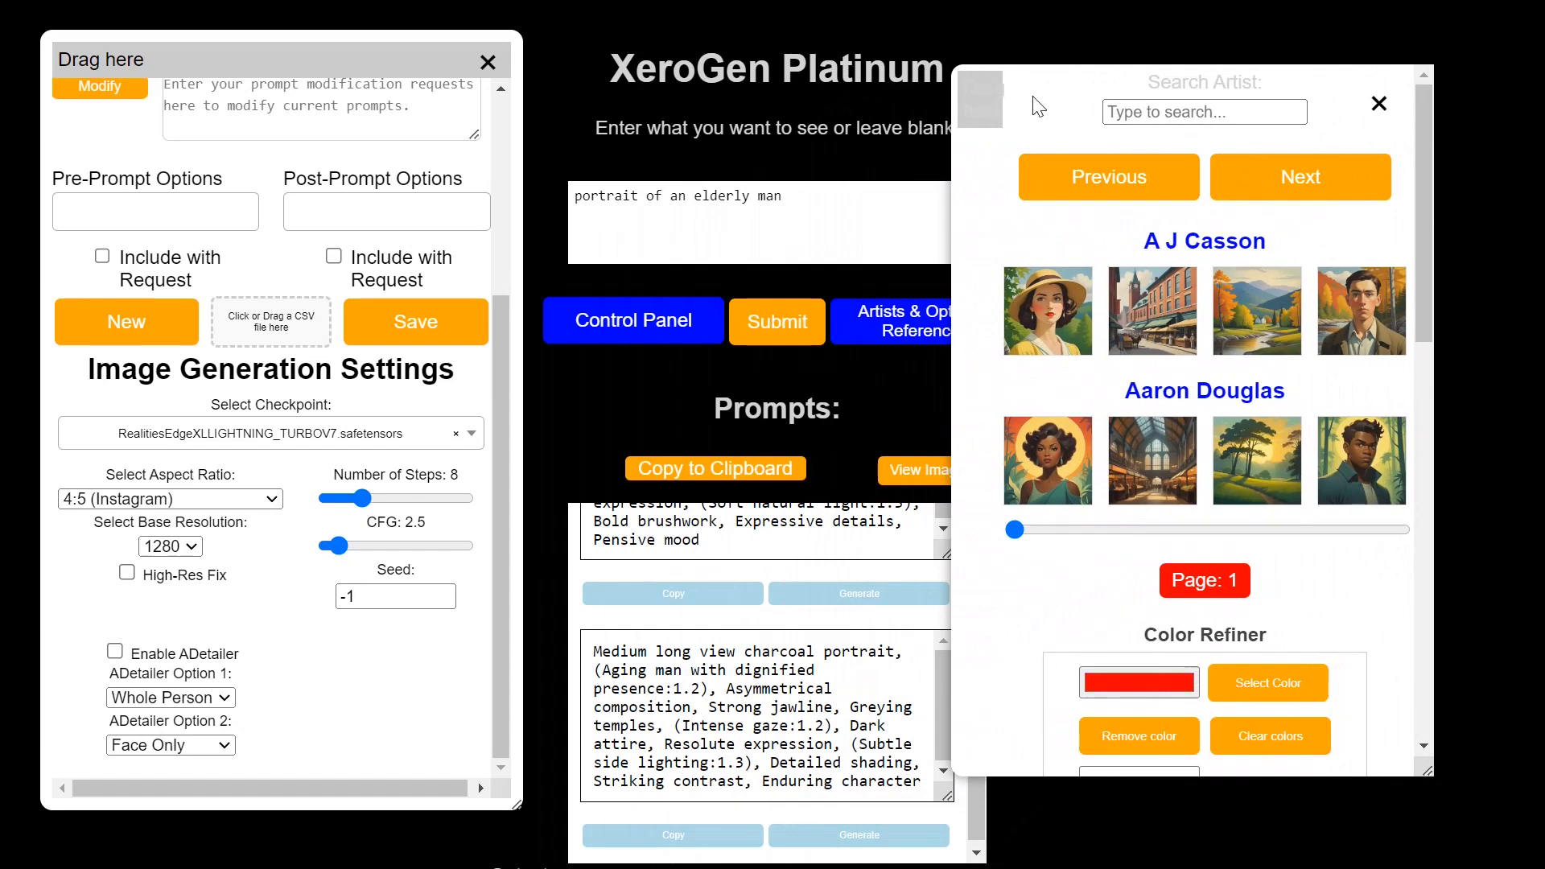
drag(976, 97, 1039, 81)
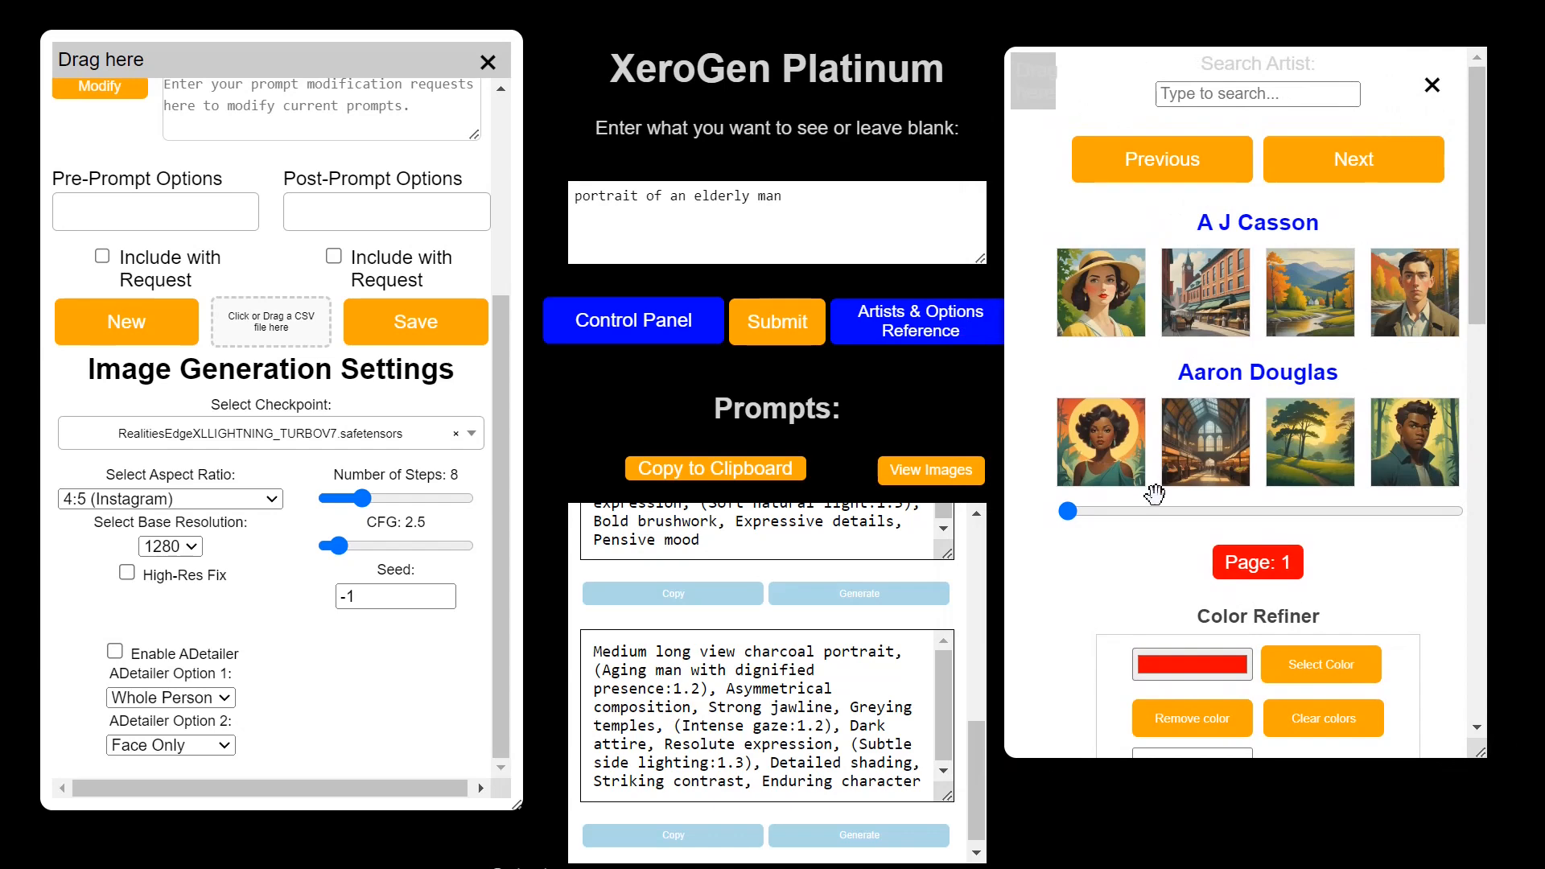
Go to page 344 of the artist reference and view Mike Worrall's market hall and countryside samples at full size.
click(1299, 513)
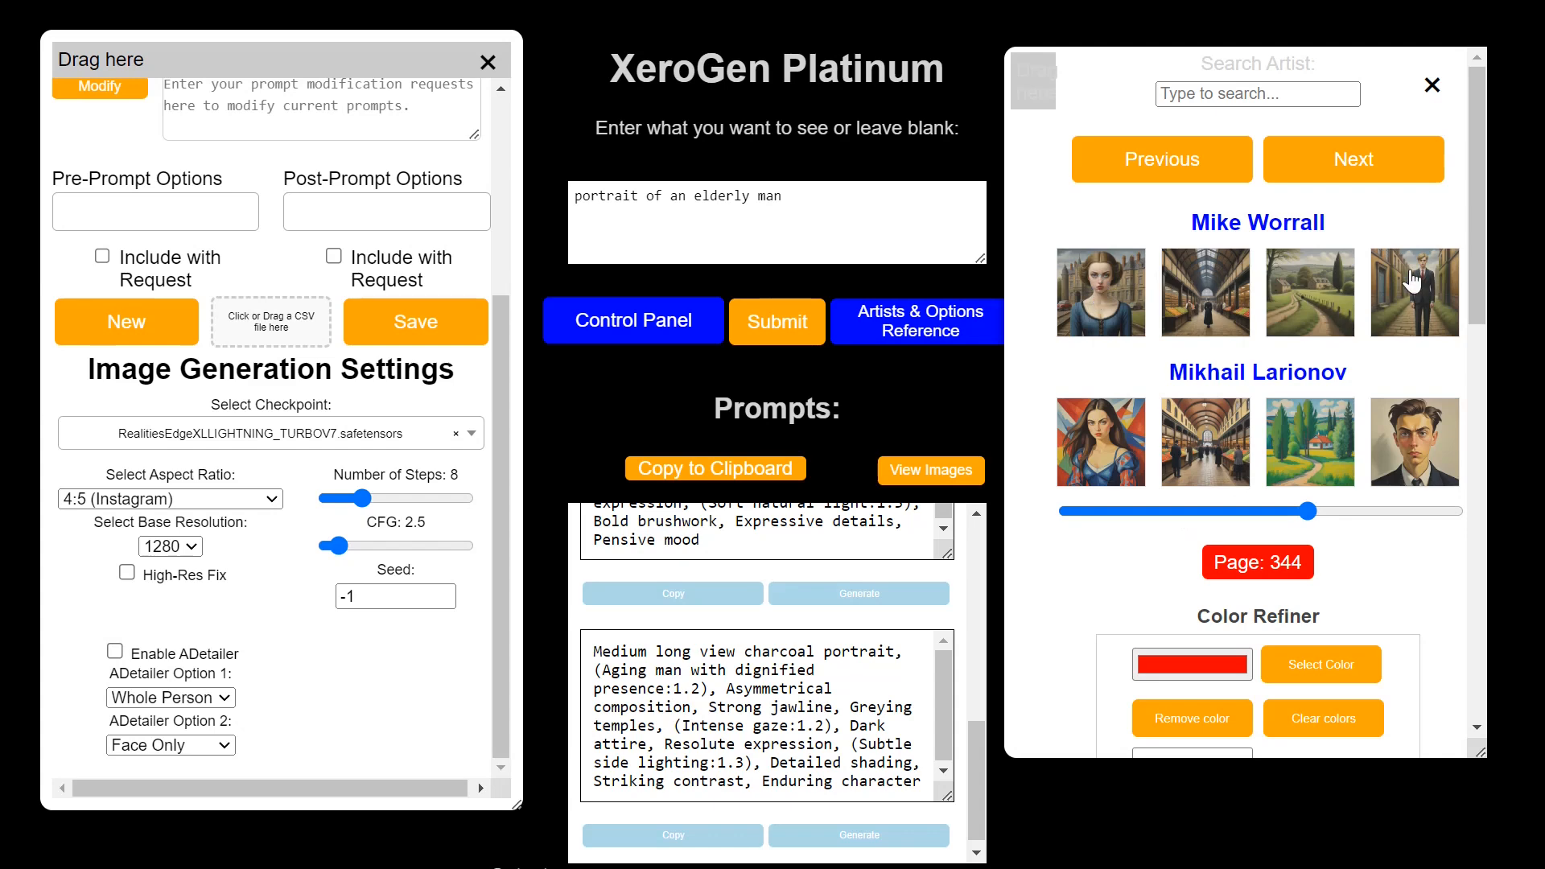
click(1211, 305)
scroll(1013, 614, down, 2)
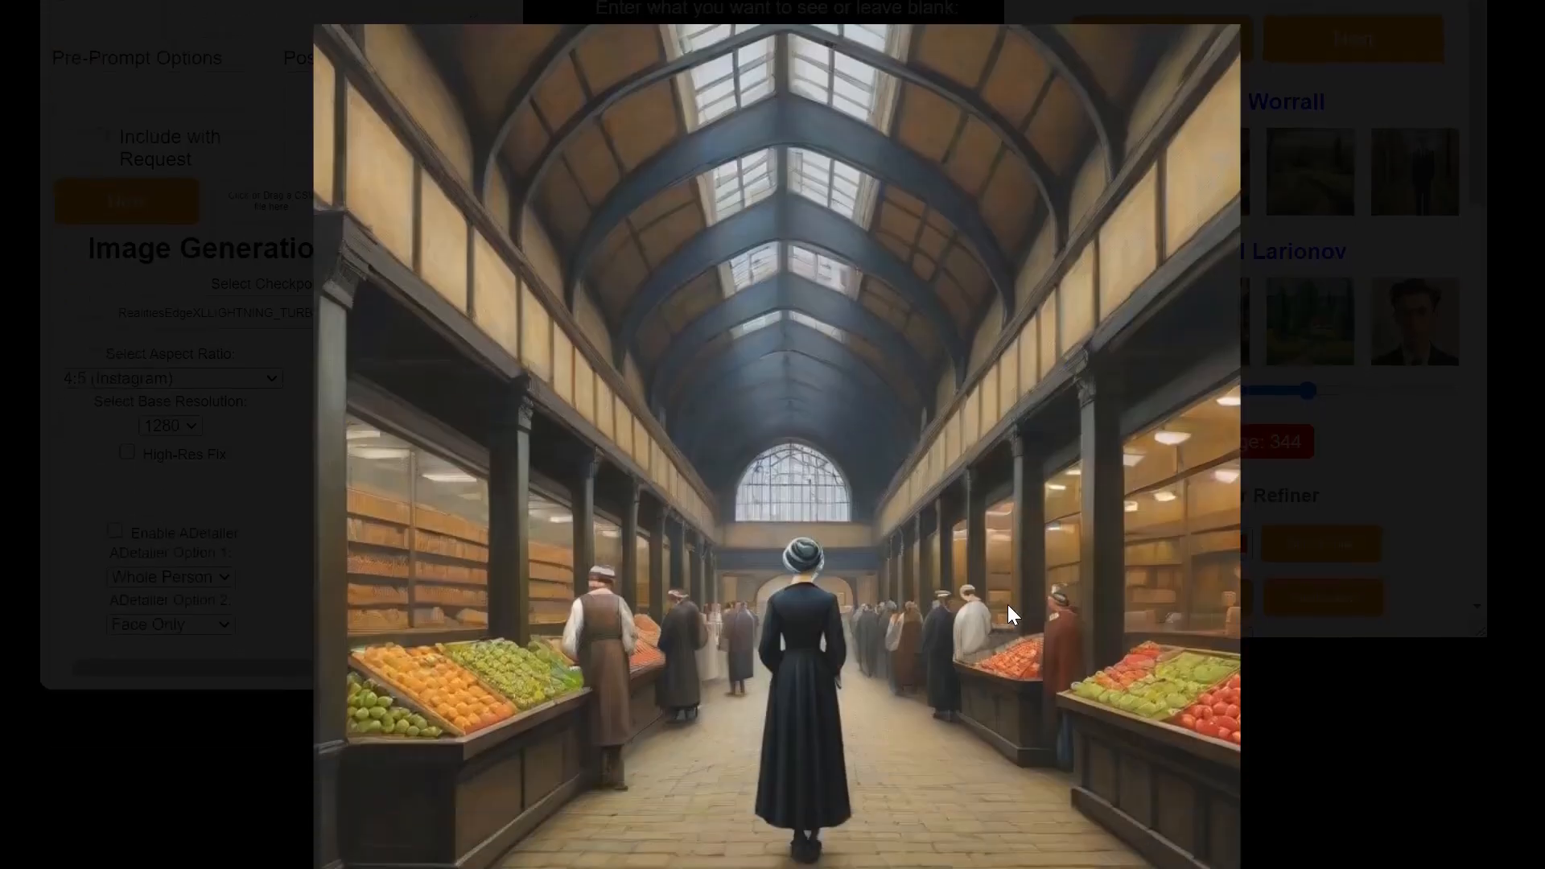
click(1360, 325)
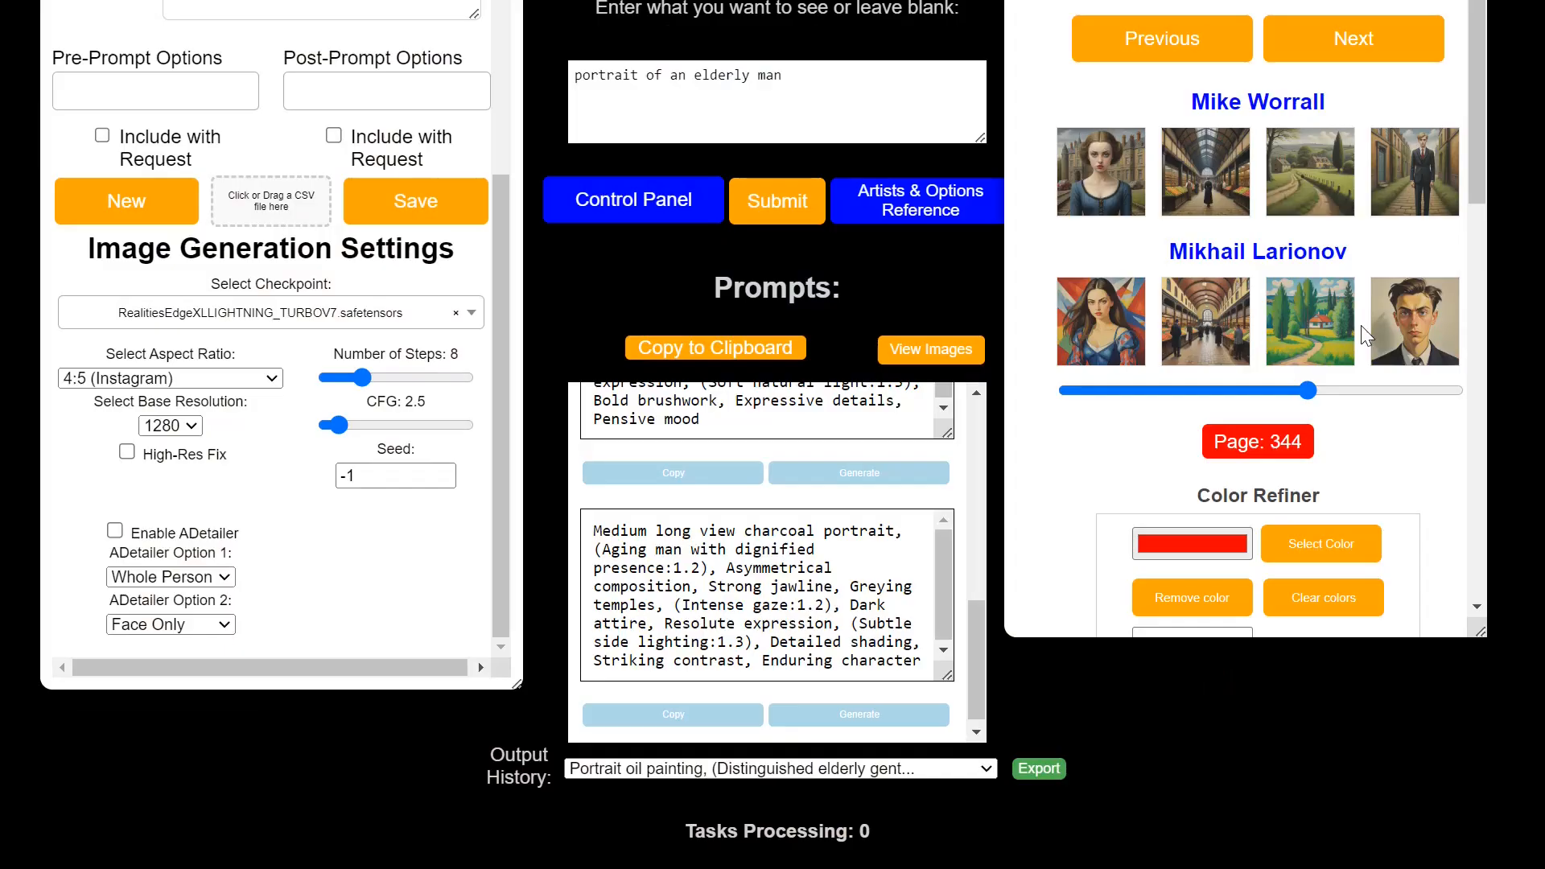
click(1314, 203)
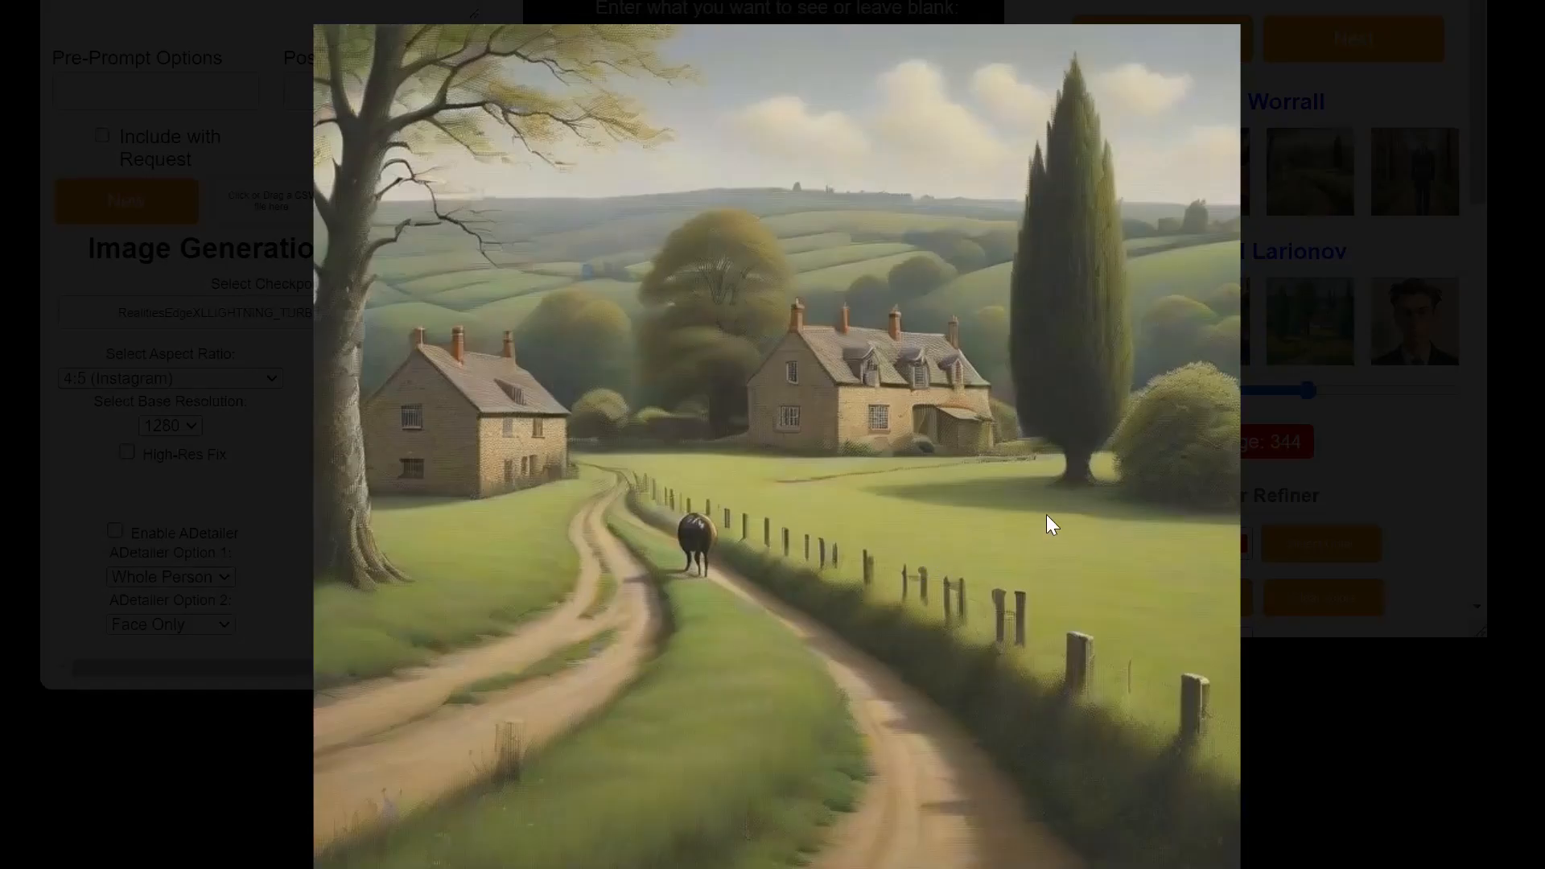
click(1343, 452)
scroll(1300, 310, up, 2)
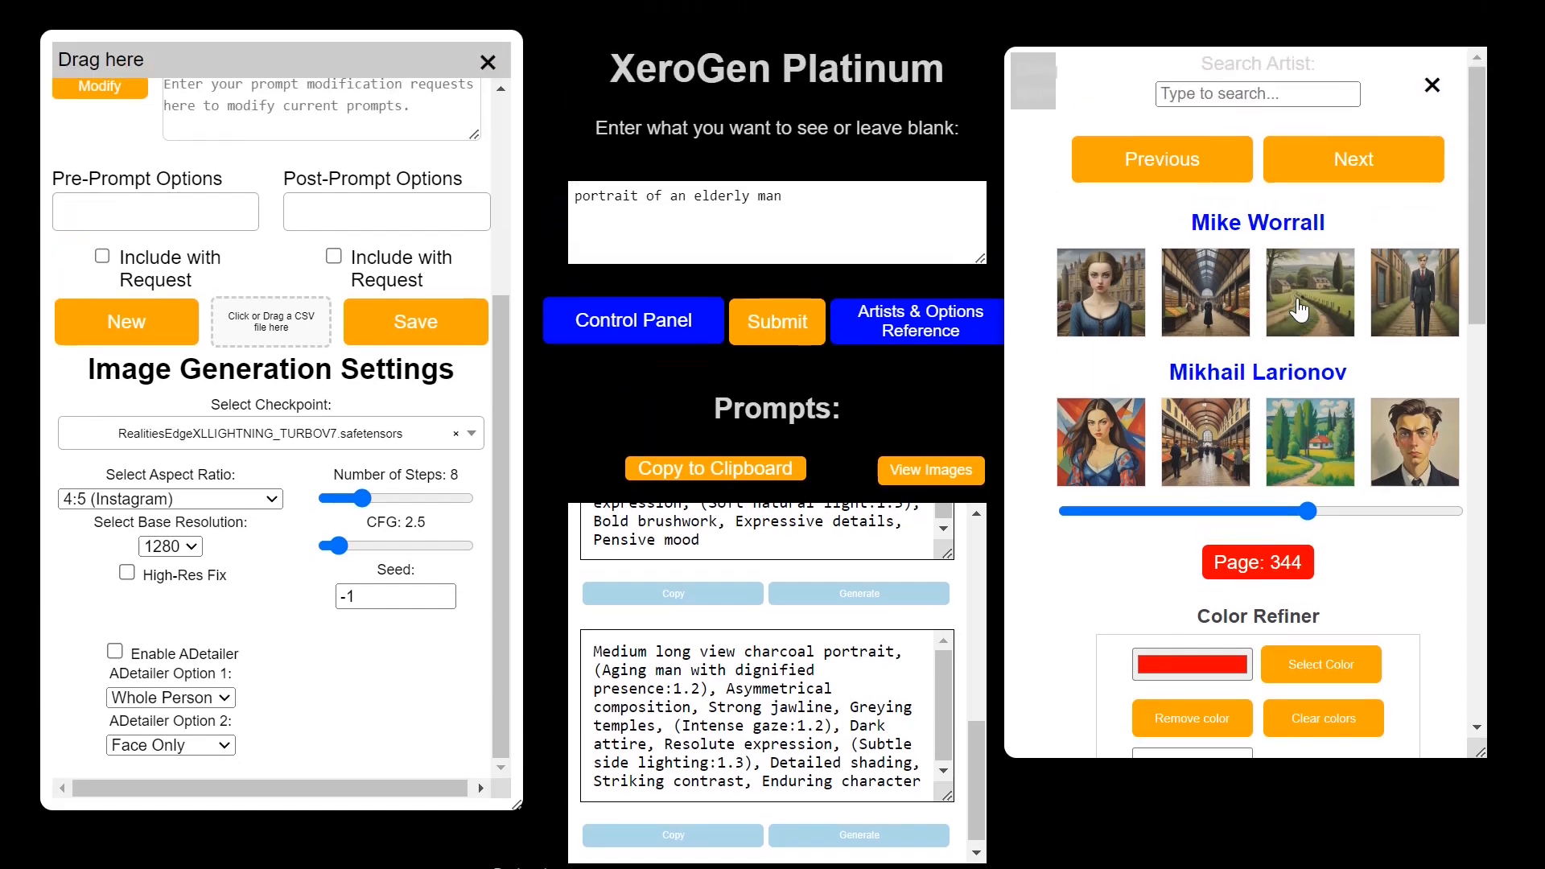
Browse the artist reference at page 401 and page 250, stepping forward to page 251 and back.
click(1350, 513)
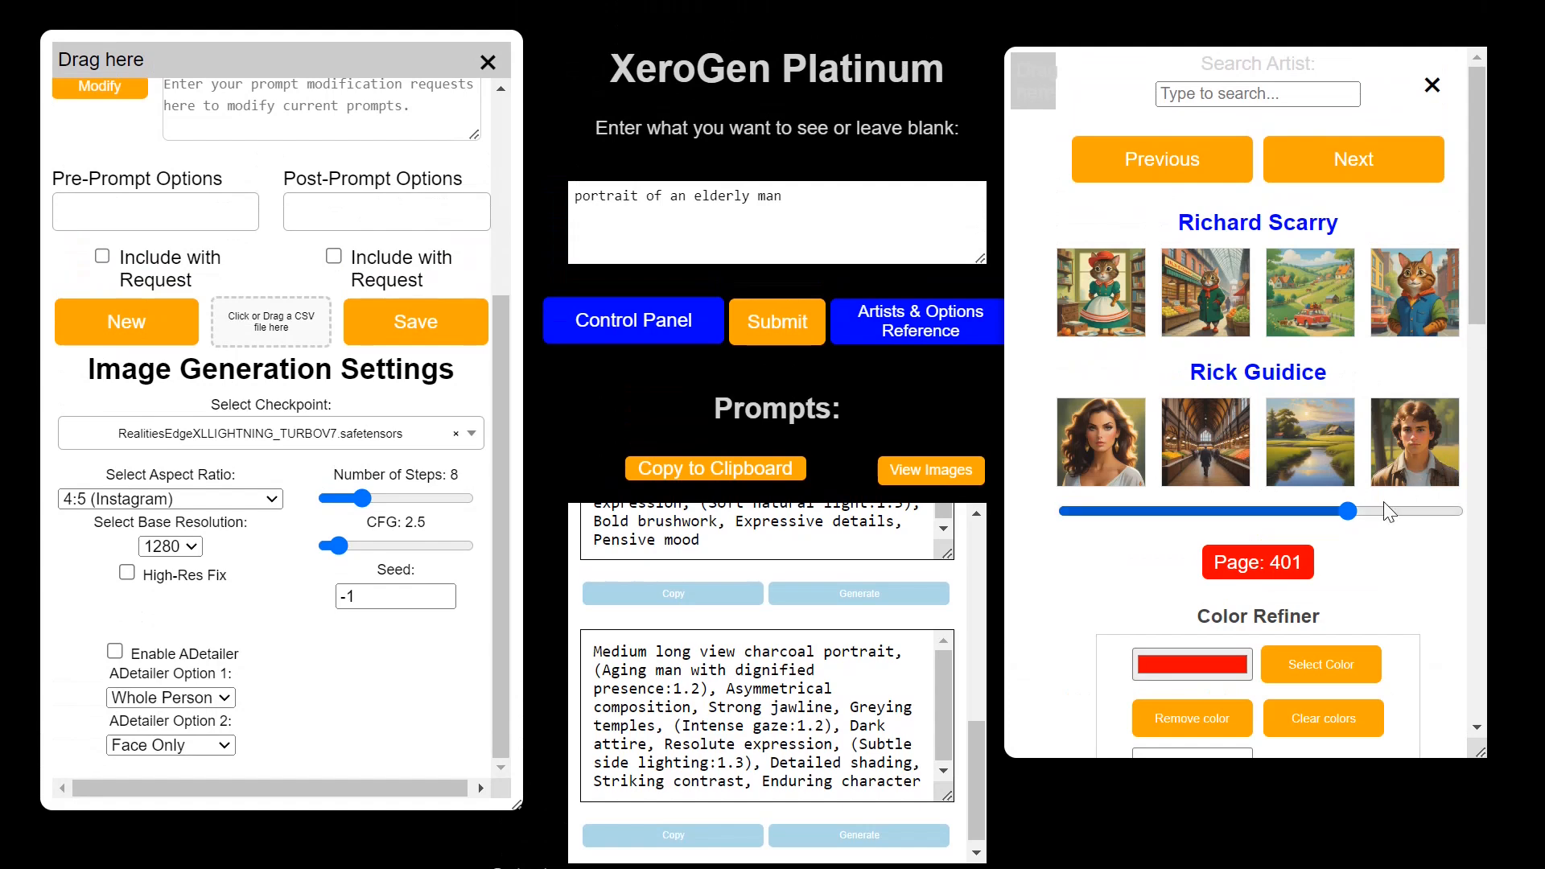
click(1244, 513)
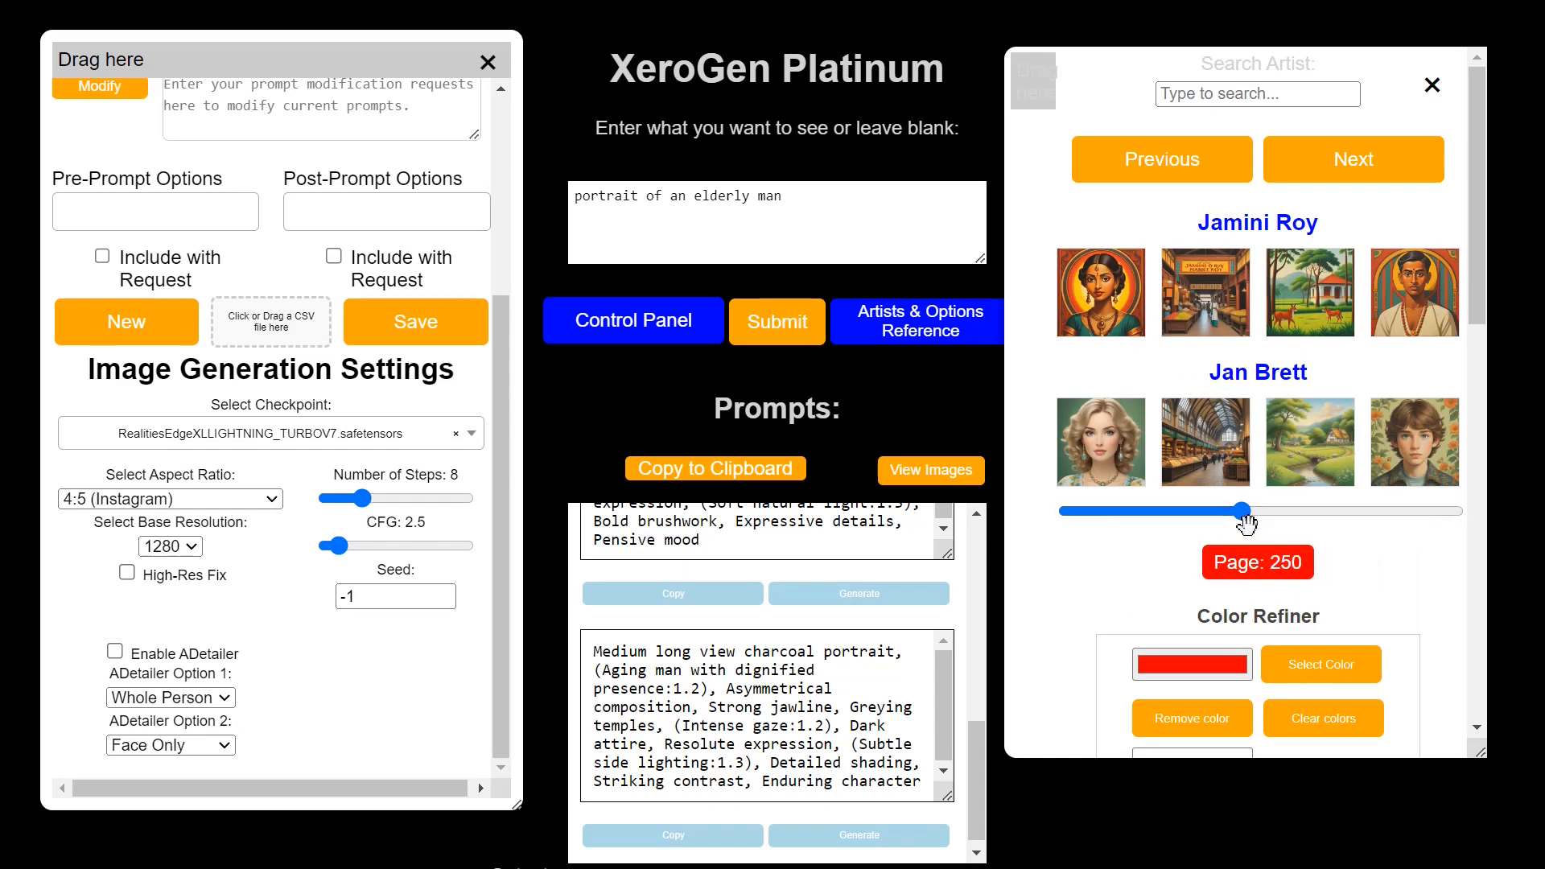
drag(1244, 516, 1243, 508)
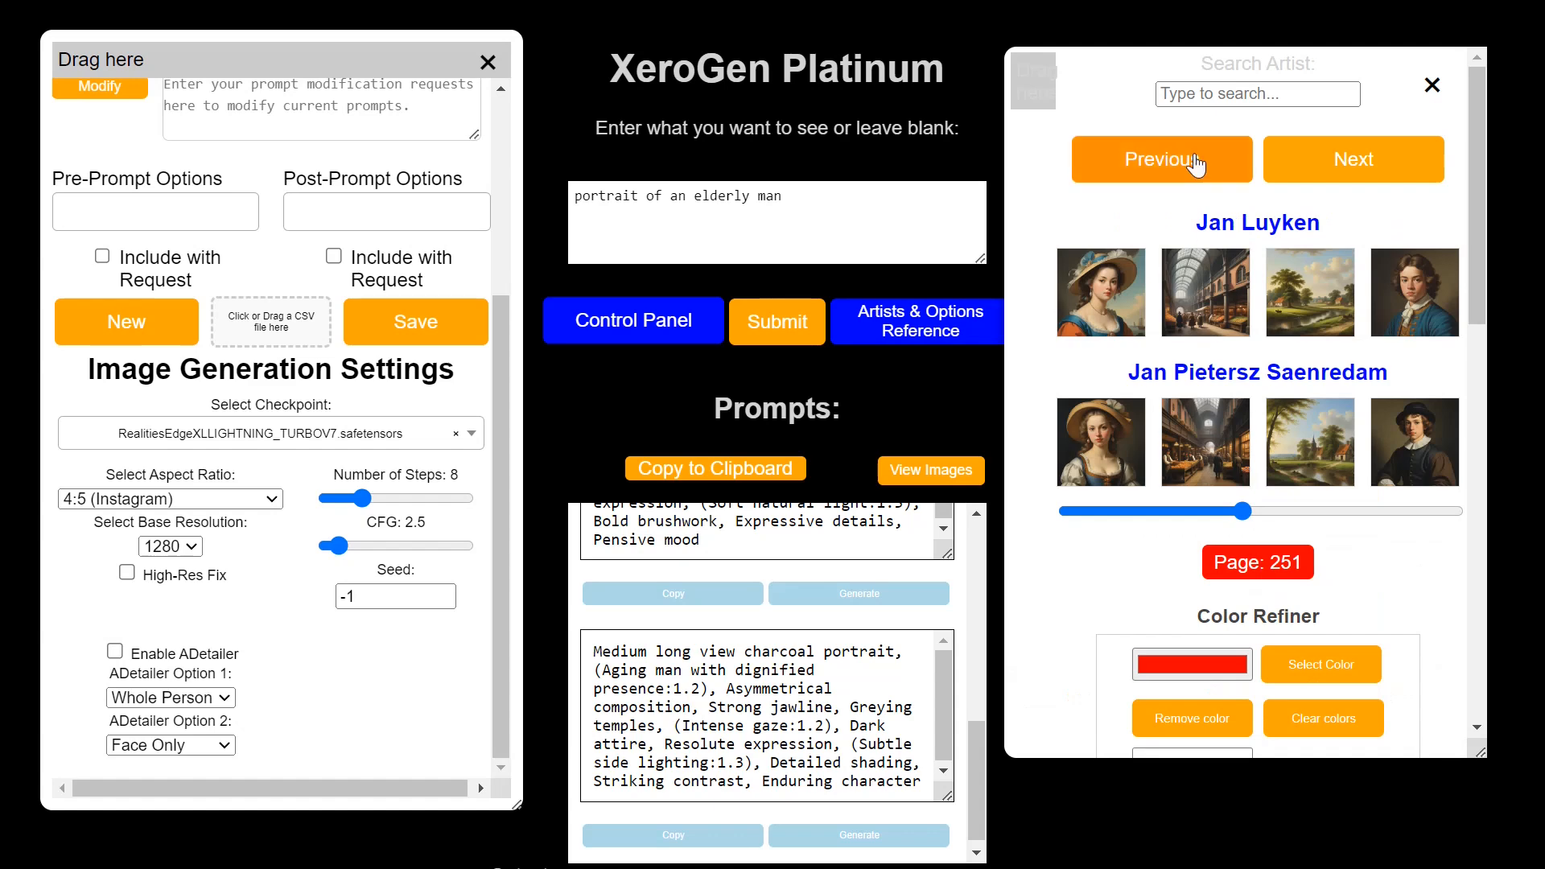
click(1197, 164)
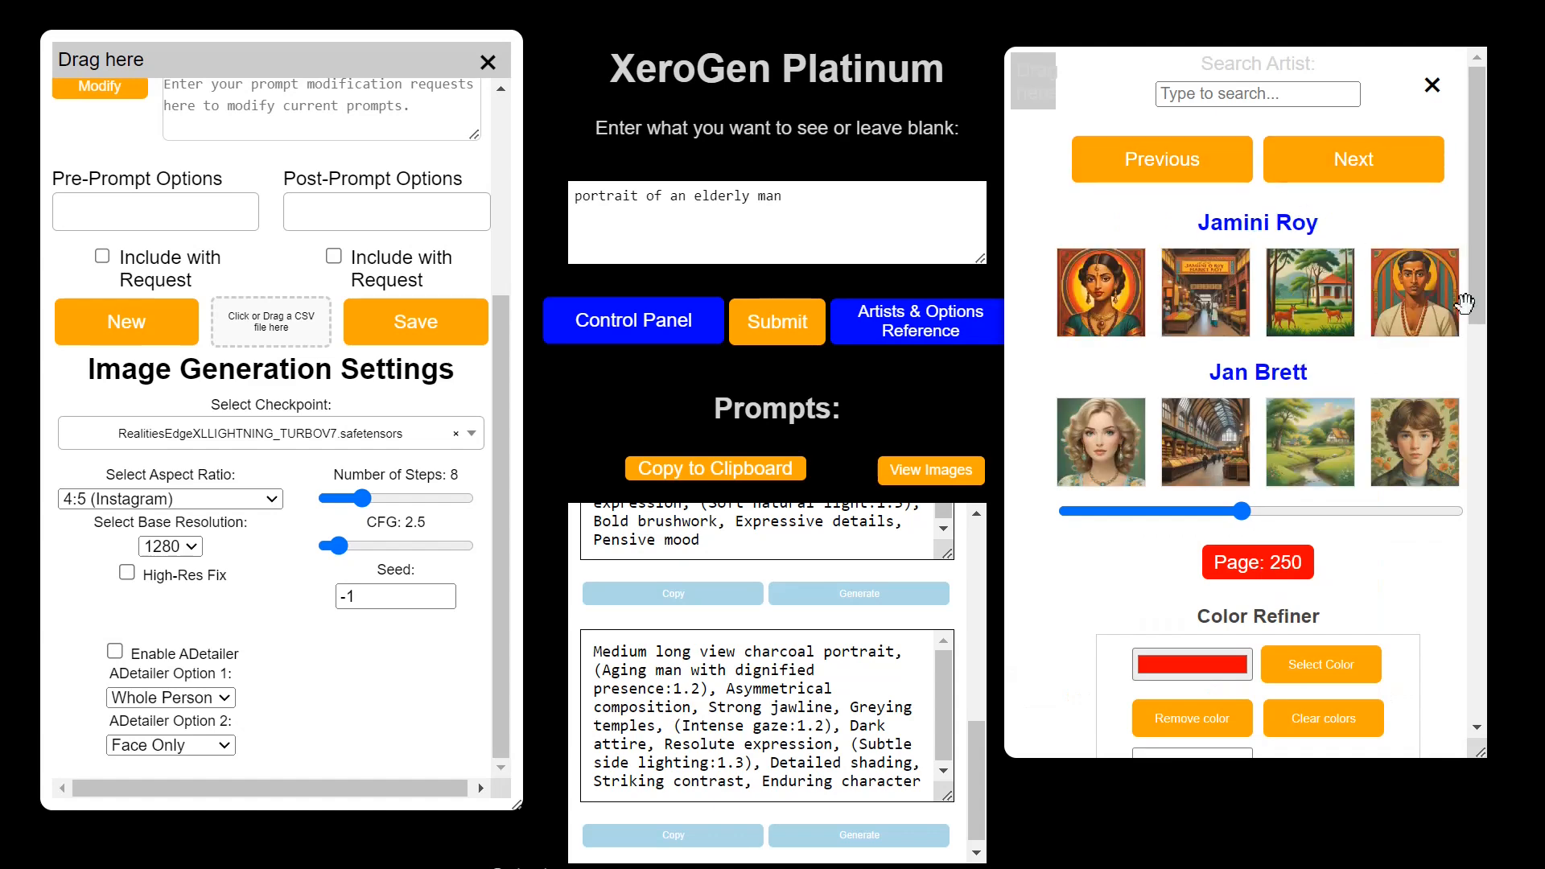
Search the artist reference for "gig" and clear the search.
click(1191, 95)
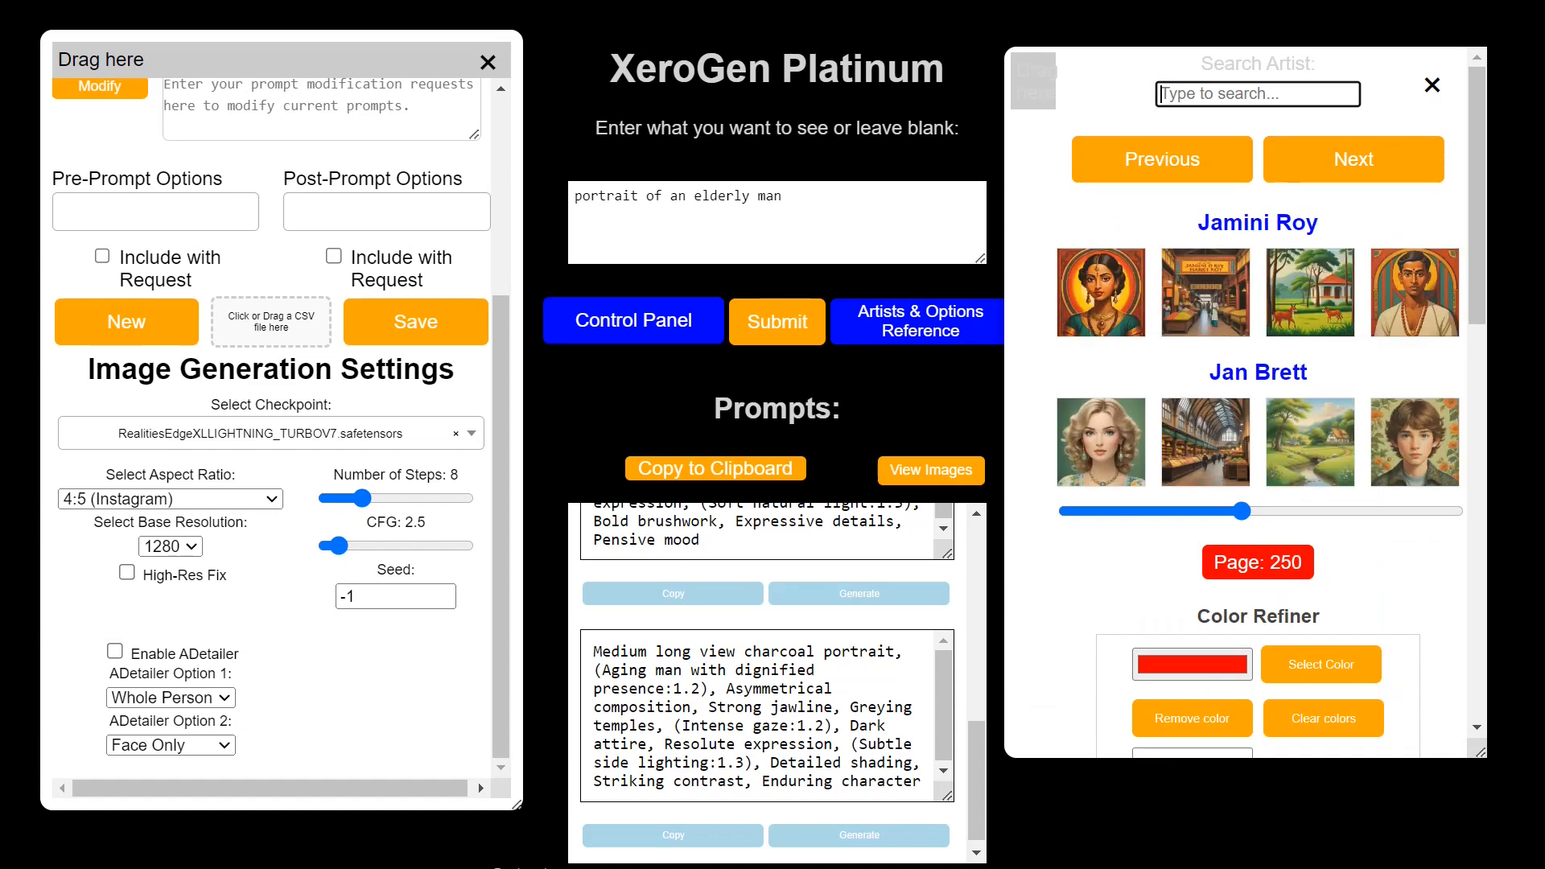
text(gig)
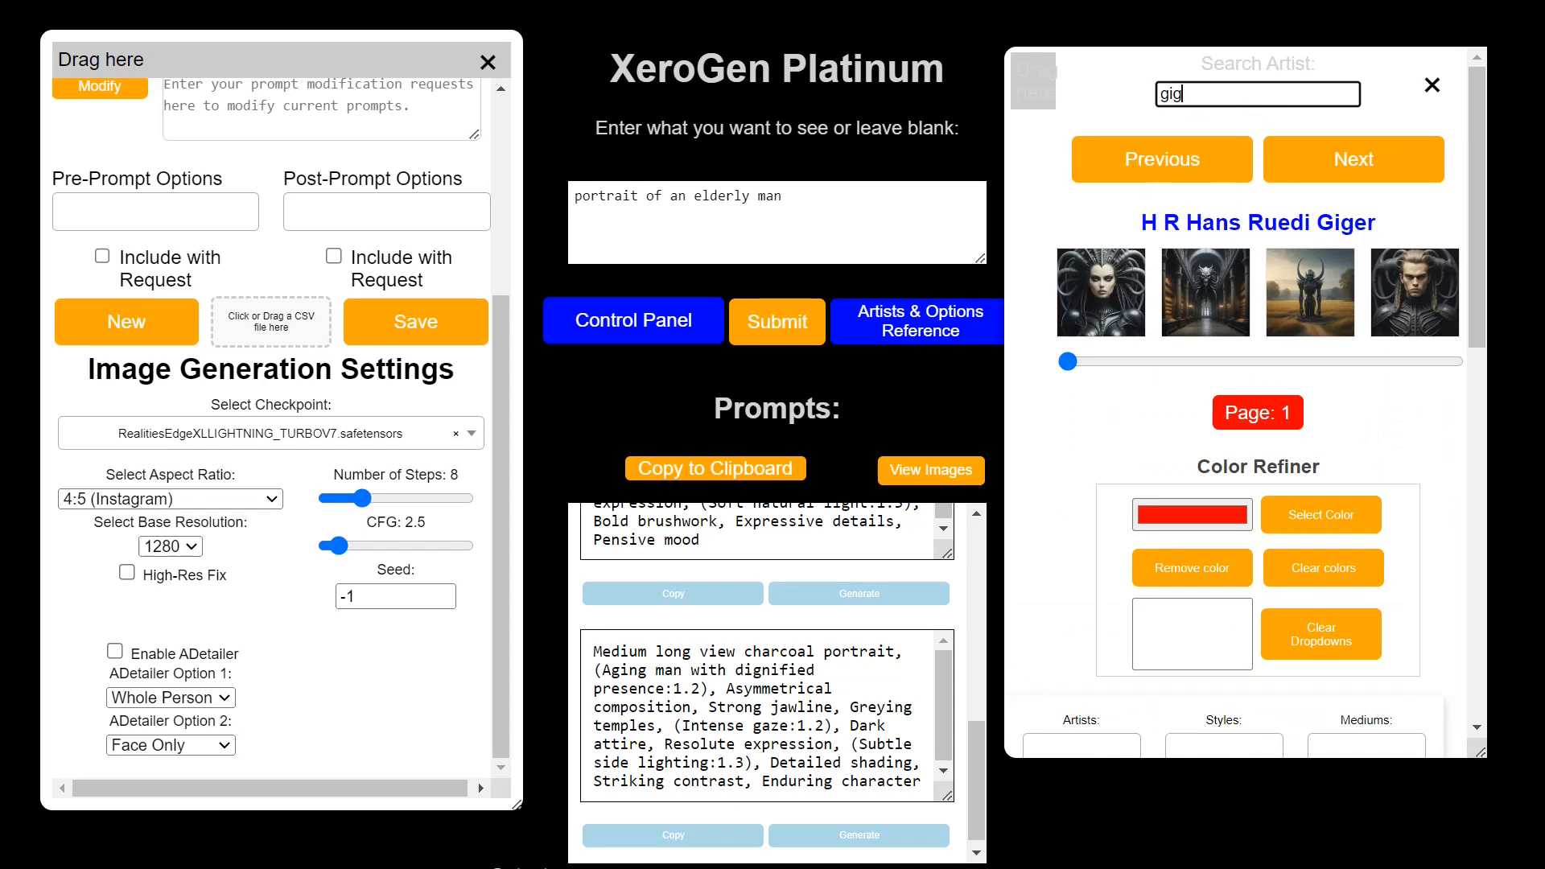
key(BackSpace)
key(BackSpace)
key(BackSpace)
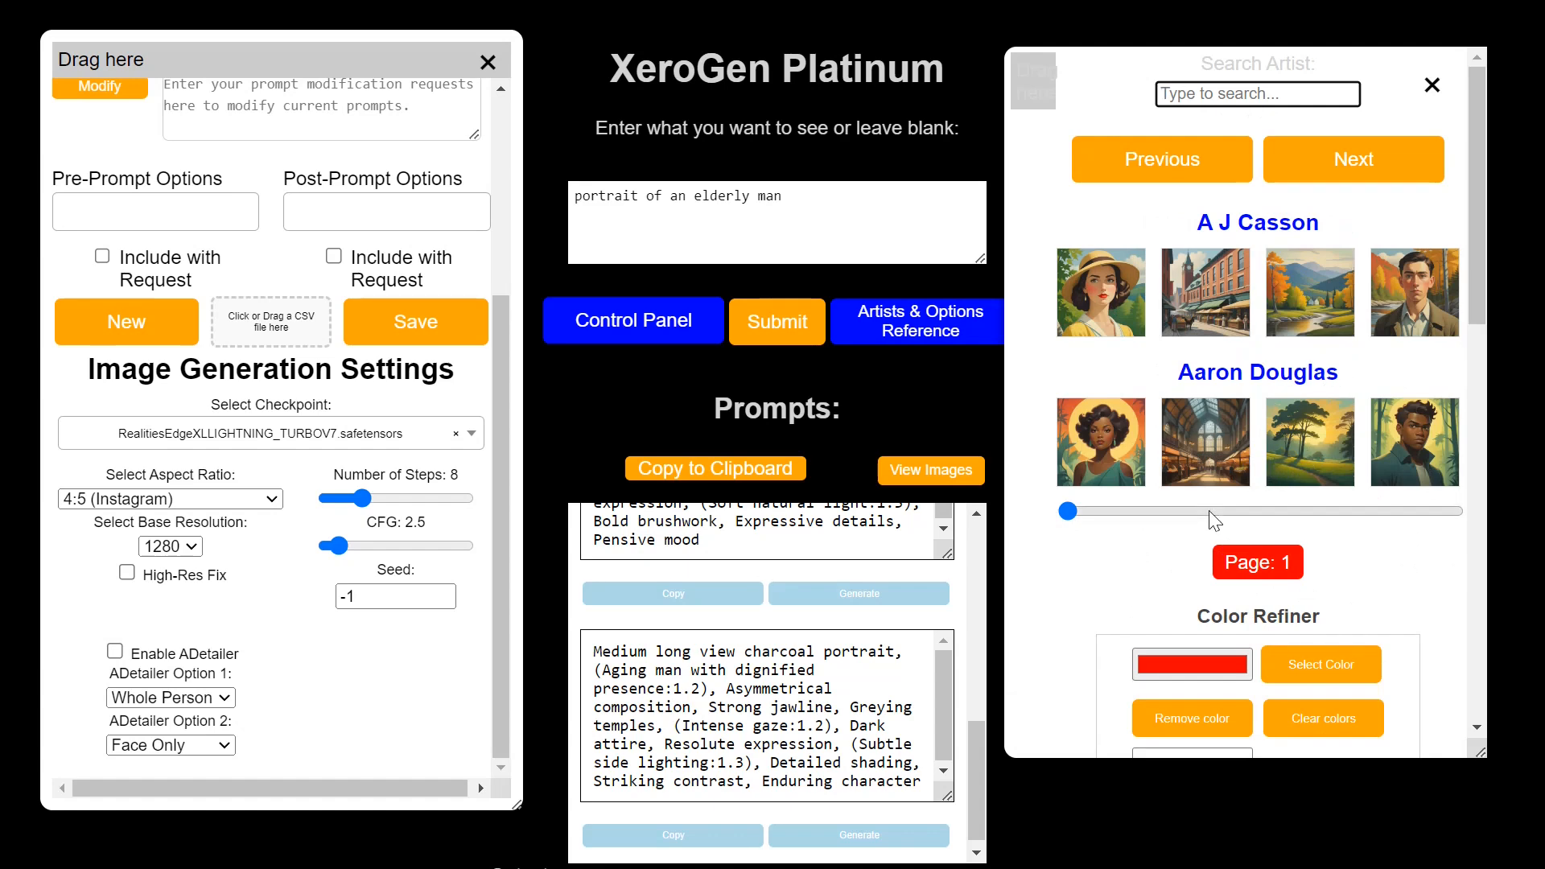
Go to page 394 of the artist reference and add Richard Burlet to the Artists options.
click(1344, 512)
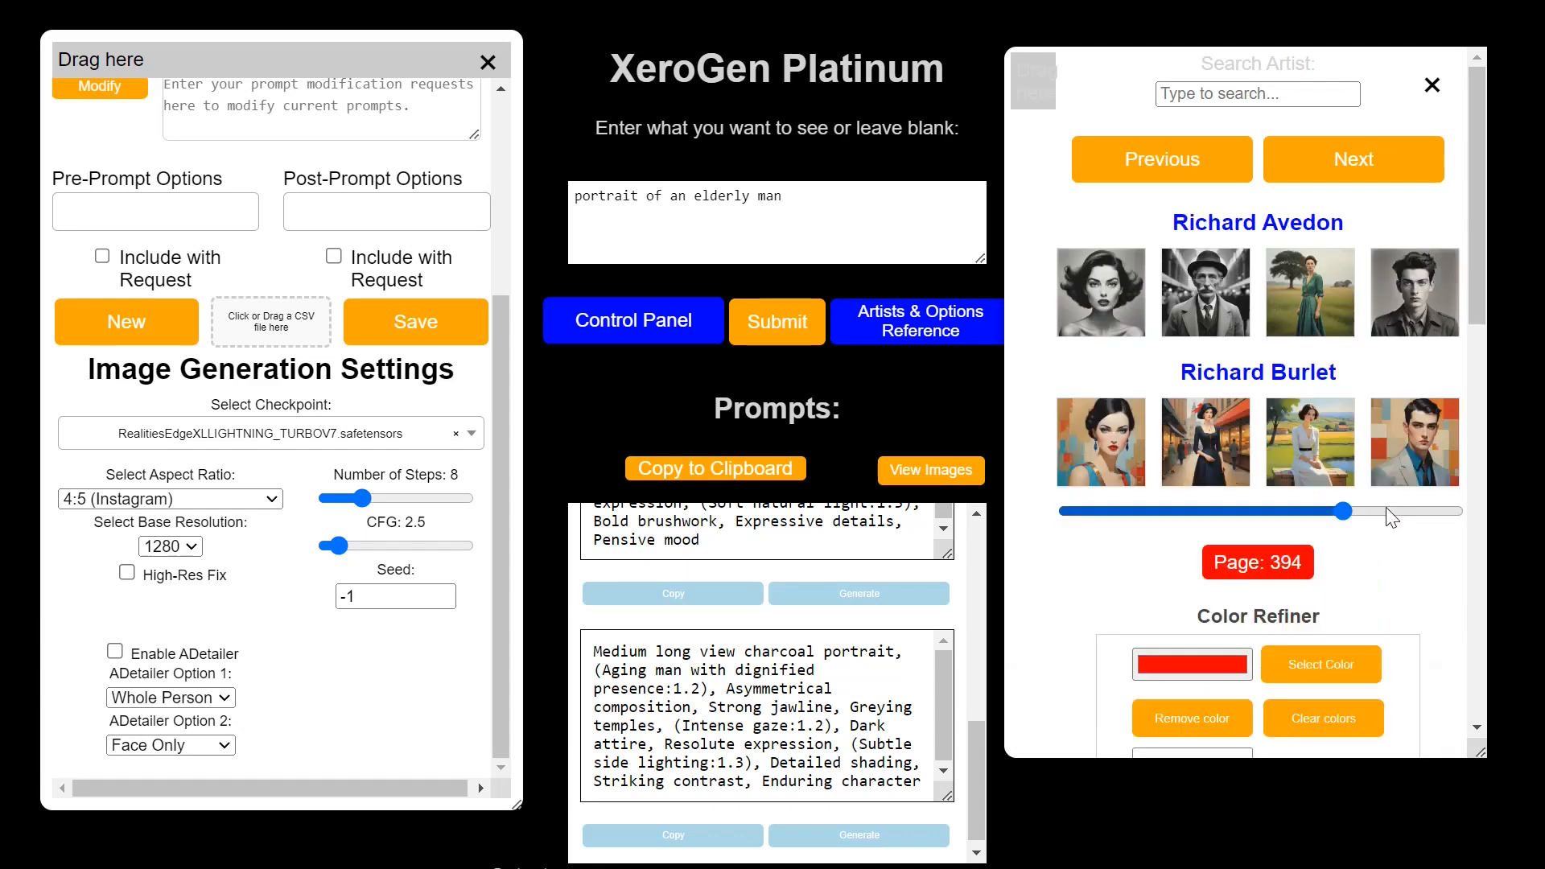
click(1327, 453)
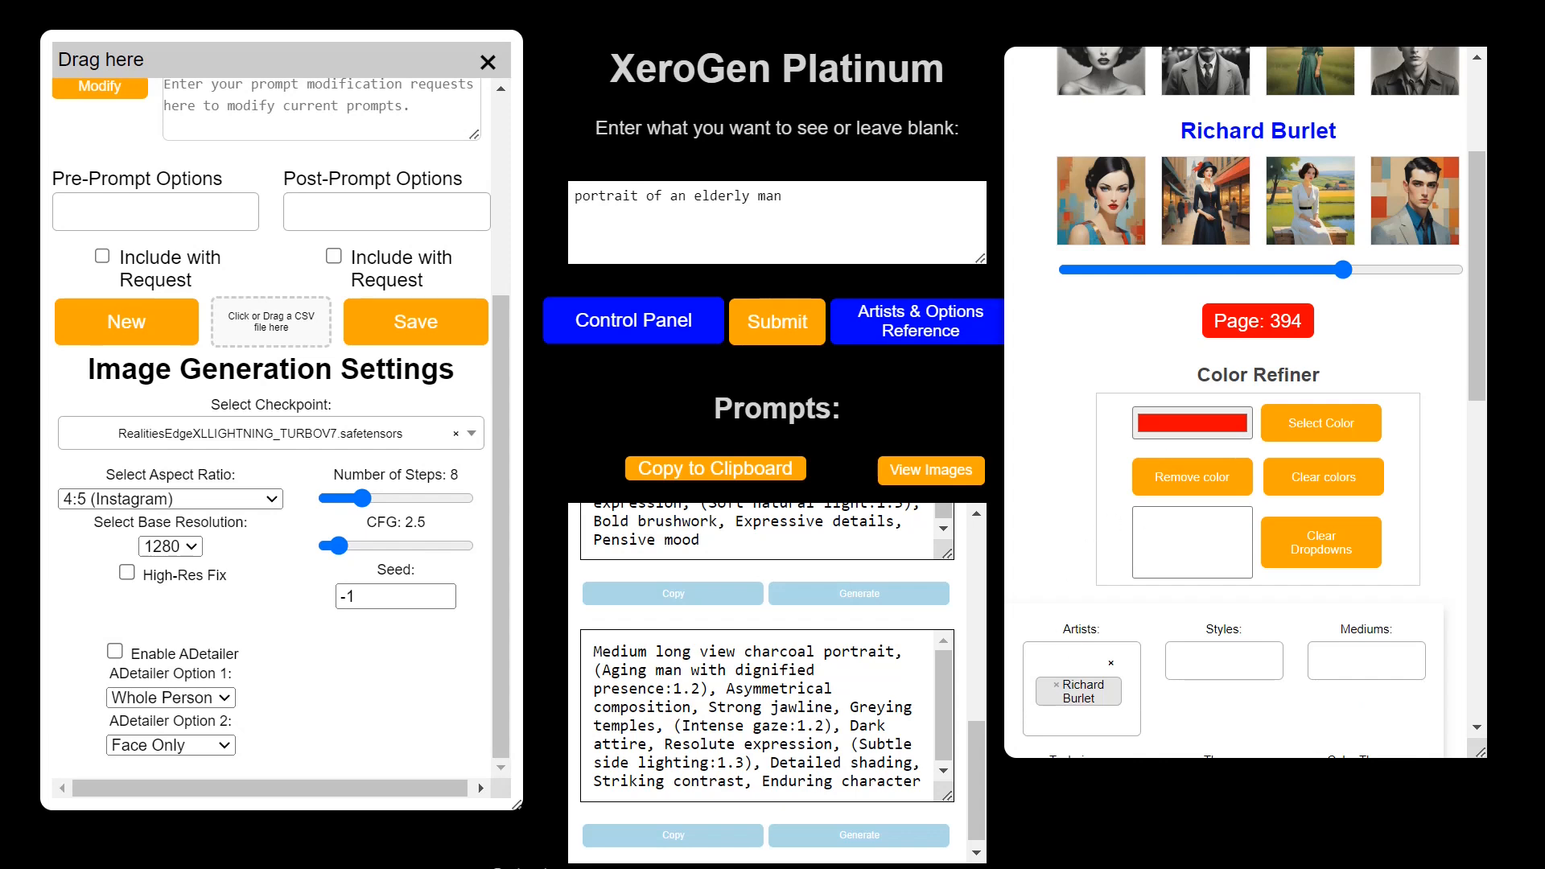
scroll(1390, 514, down, 9)
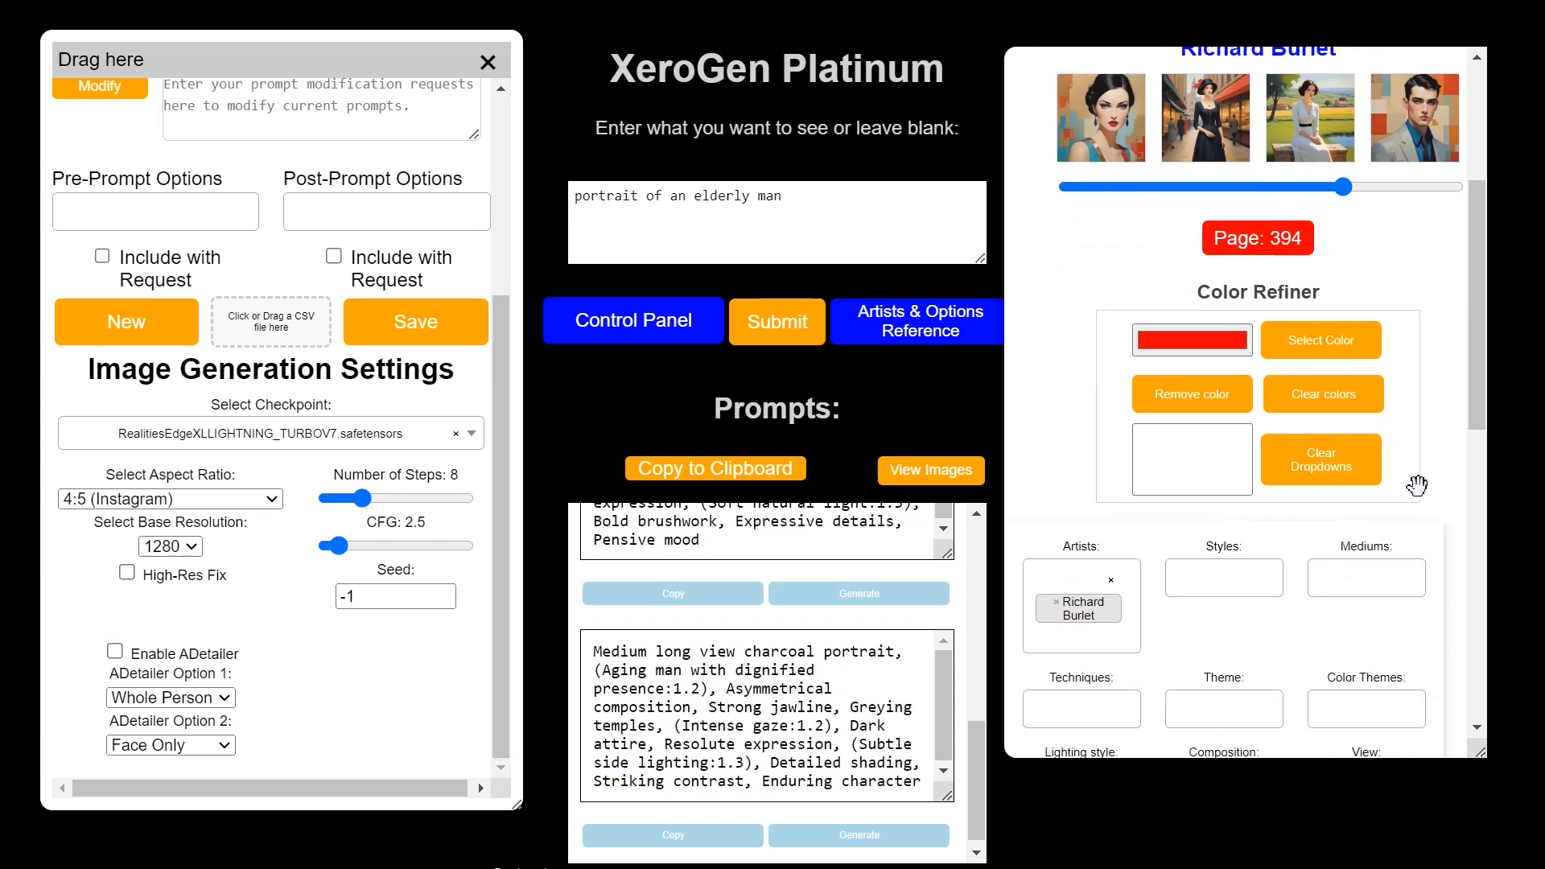
scroll(1417, 486, up, 3)
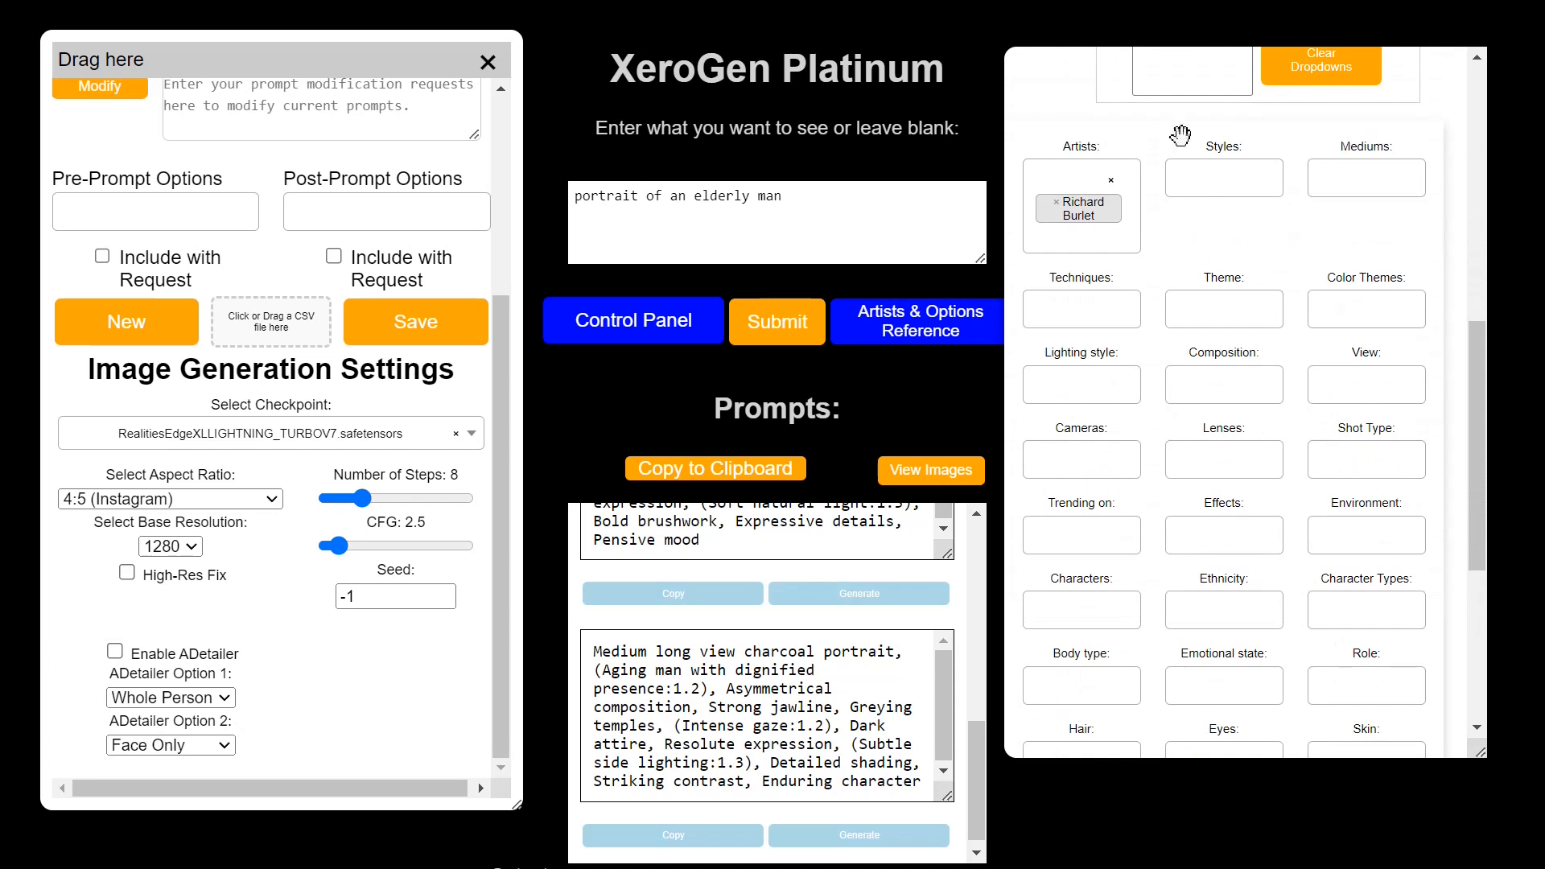
scroll(1053, 104, up, 2)
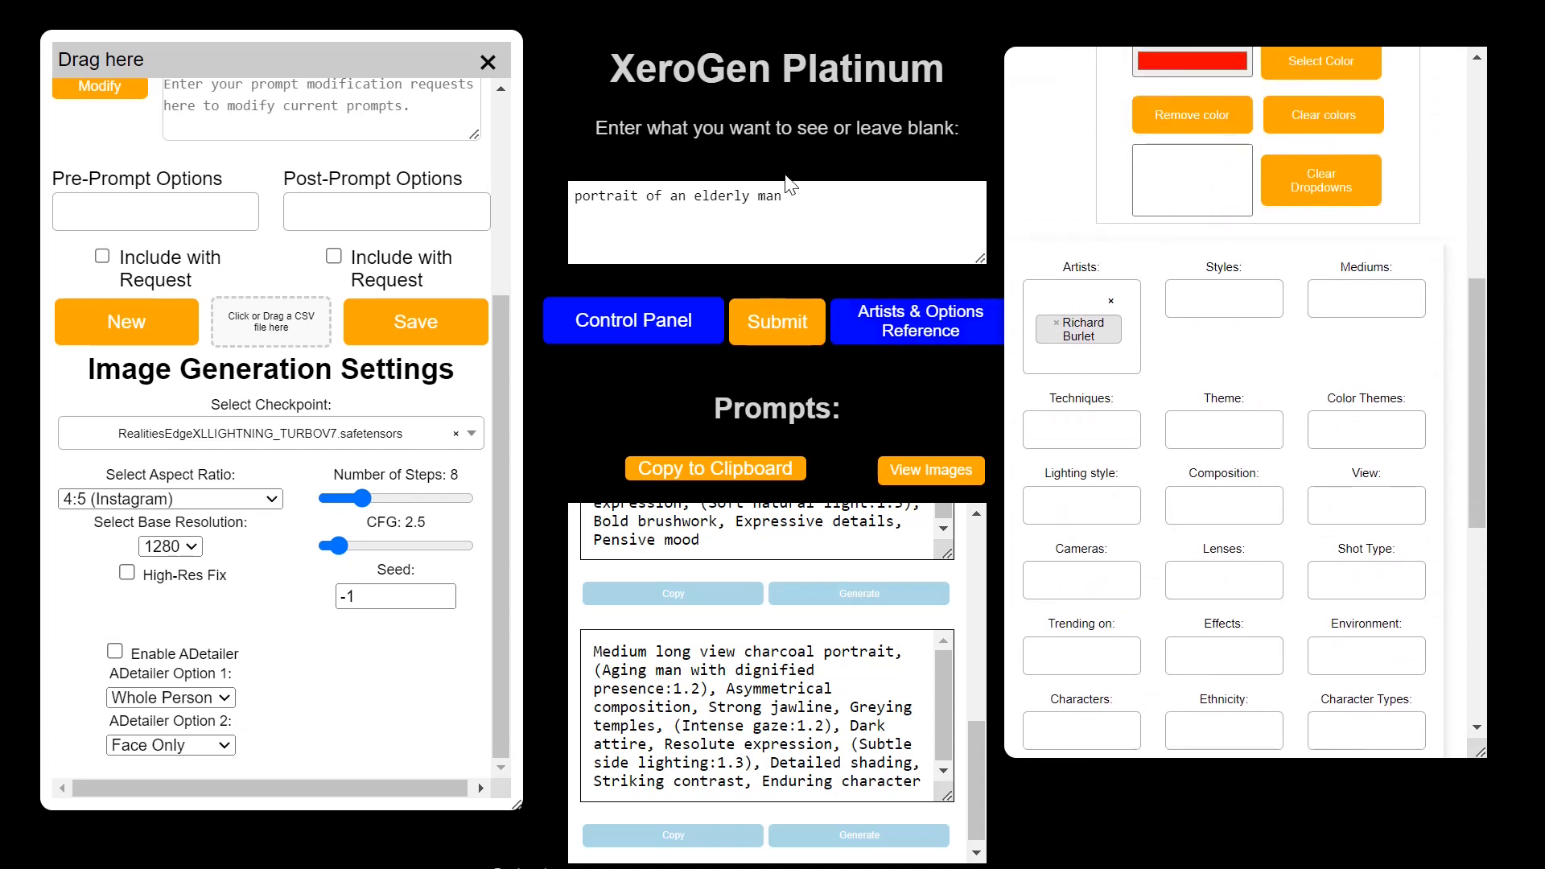
Empty the prompt request, enable the Style option for artist names, and submit to generate new prompts.
drag(788, 184, 574, 196)
key(BackSpace)
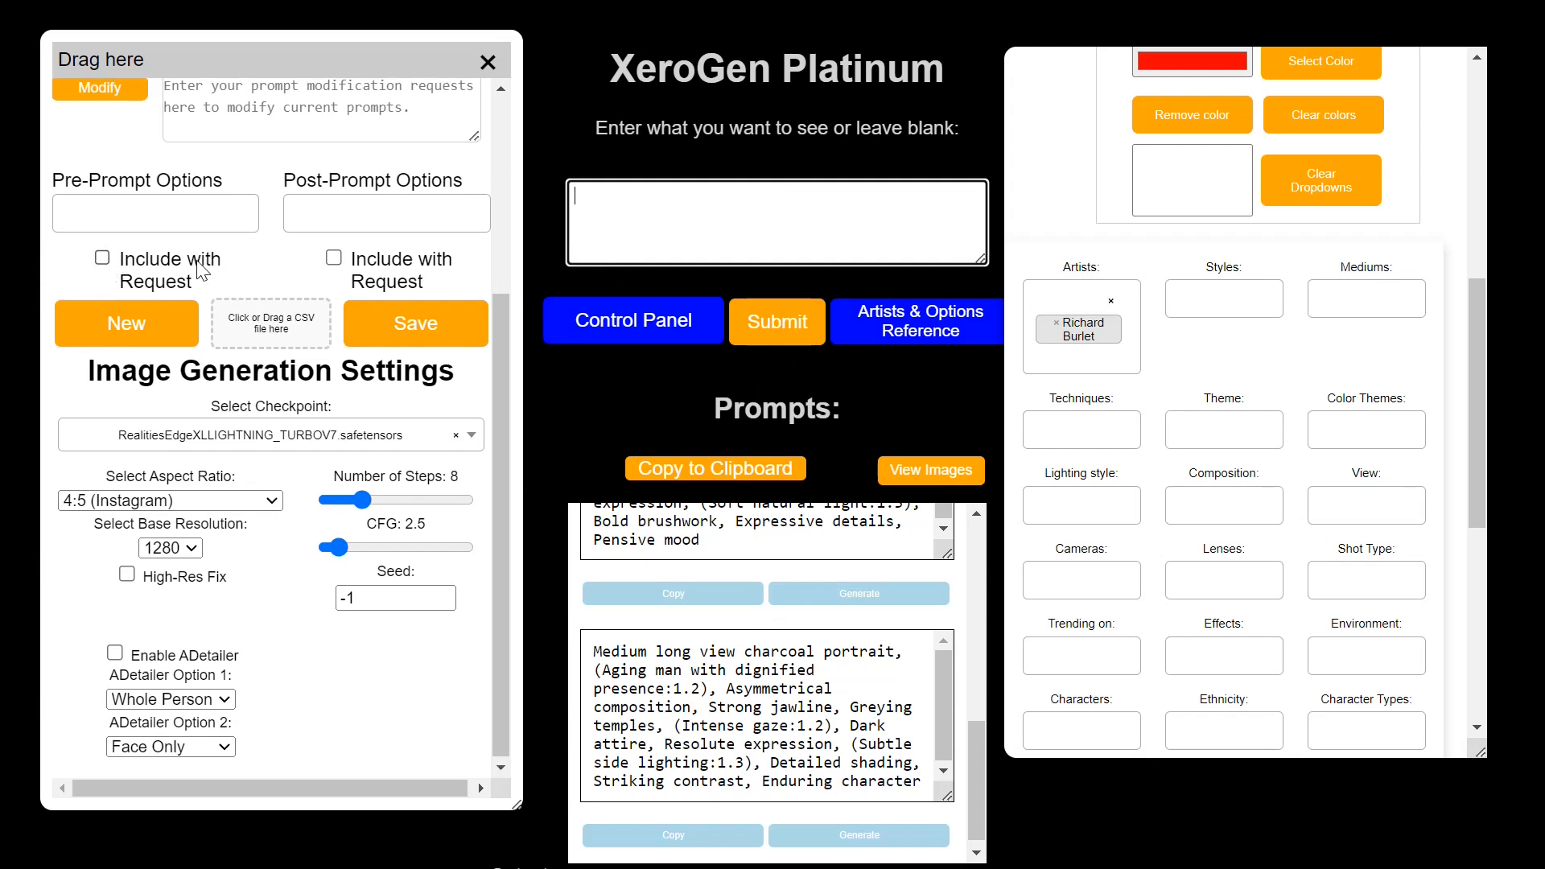
scroll(128, 290, up, 4)
click(166, 297)
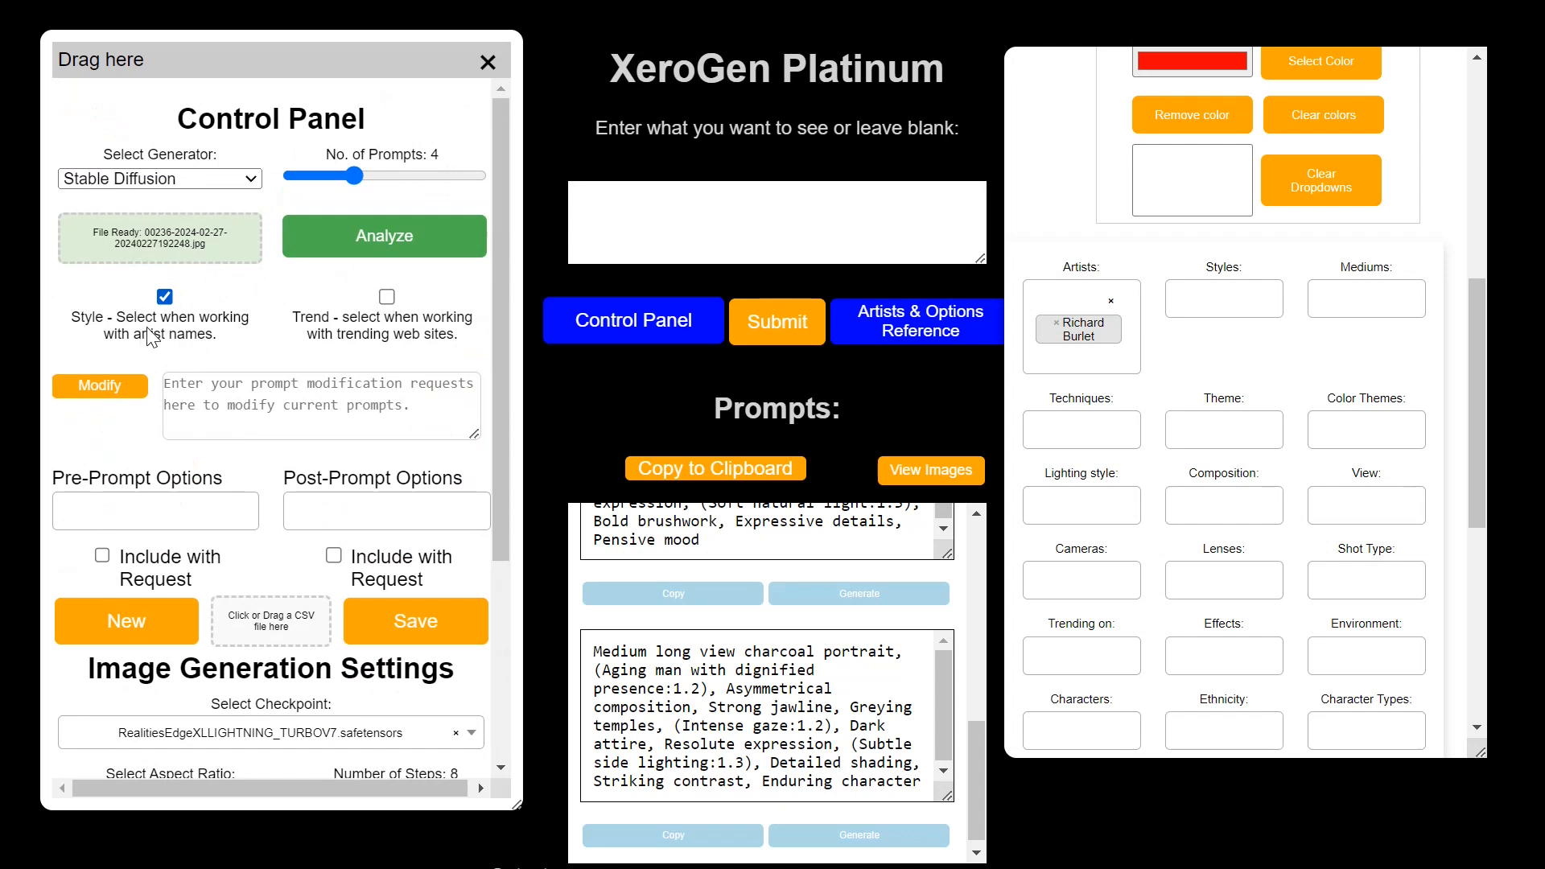
click(770, 341)
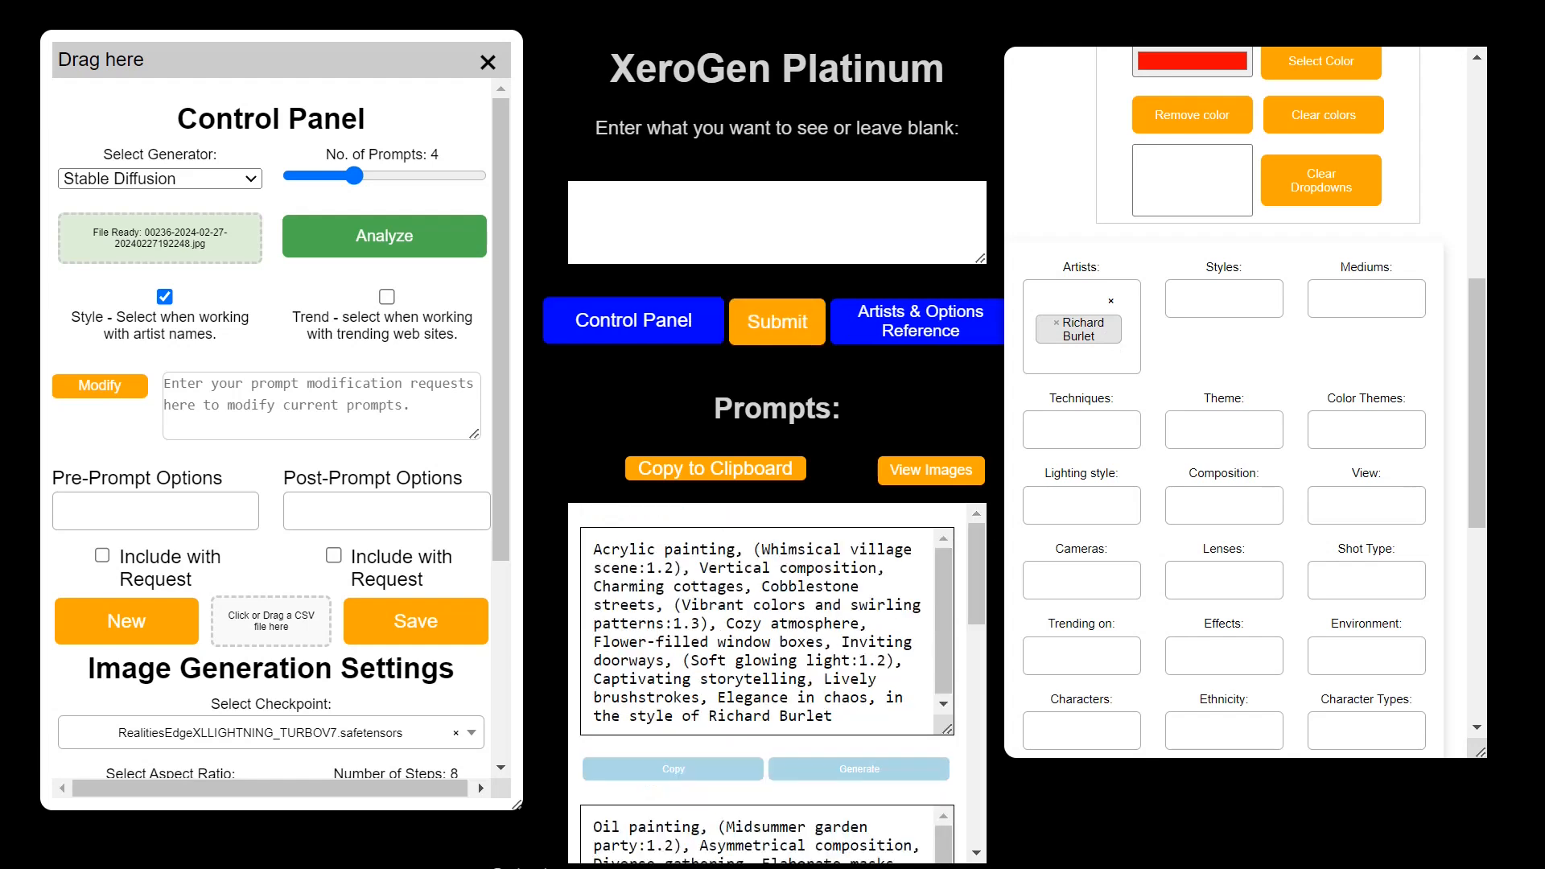
Highlight the Richard Burlet style reference in the first prompt, generate its image, and close the image window after viewing it.
drag(629, 715, 833, 715)
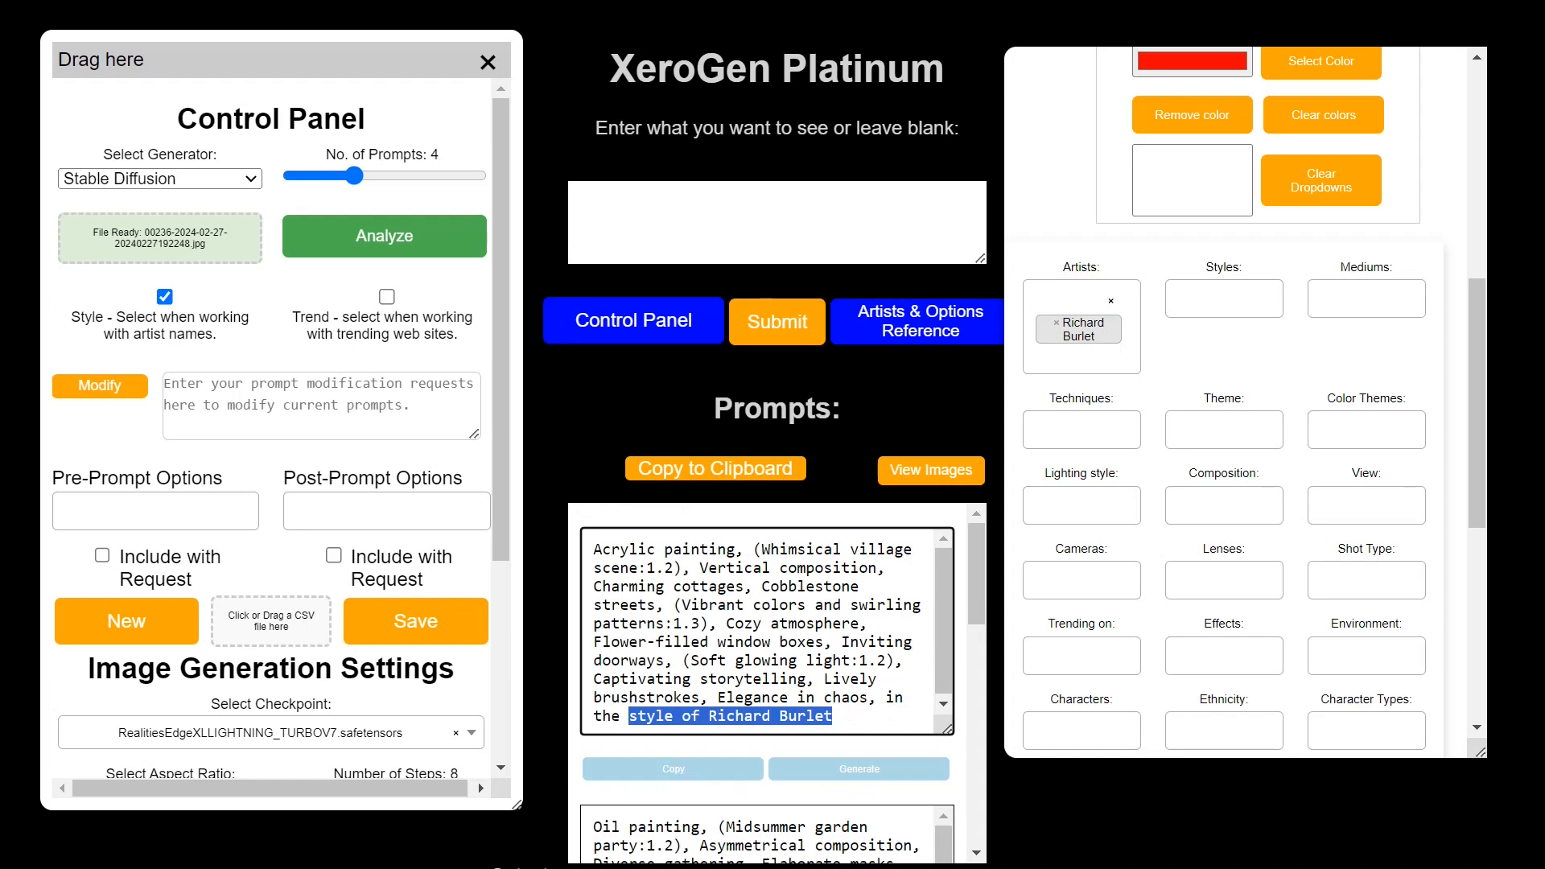
click(857, 773)
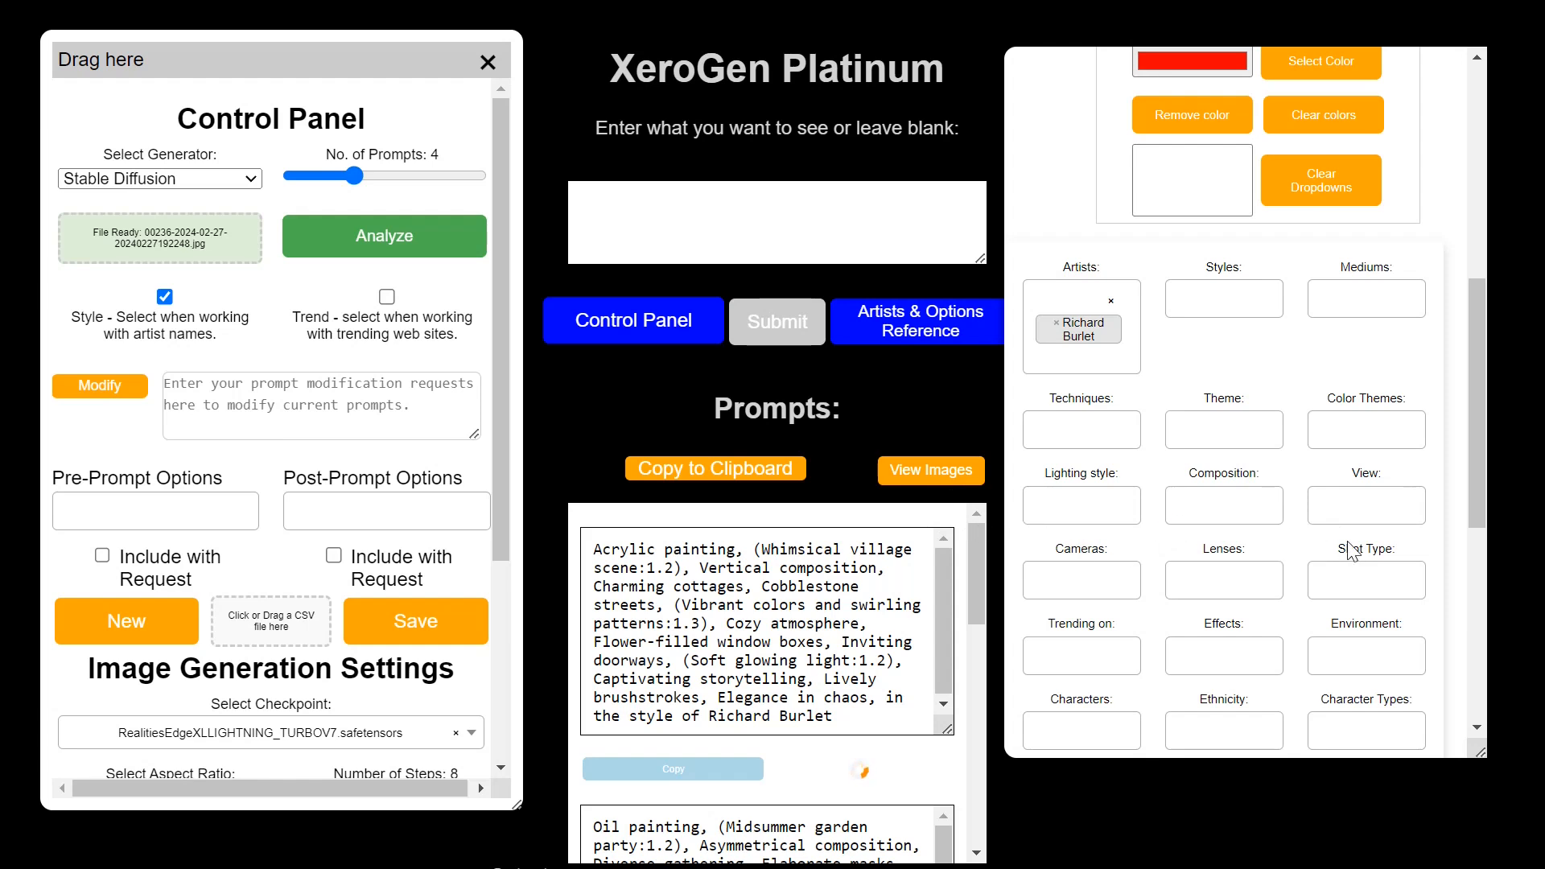
scroll(1433, 145, up, 10)
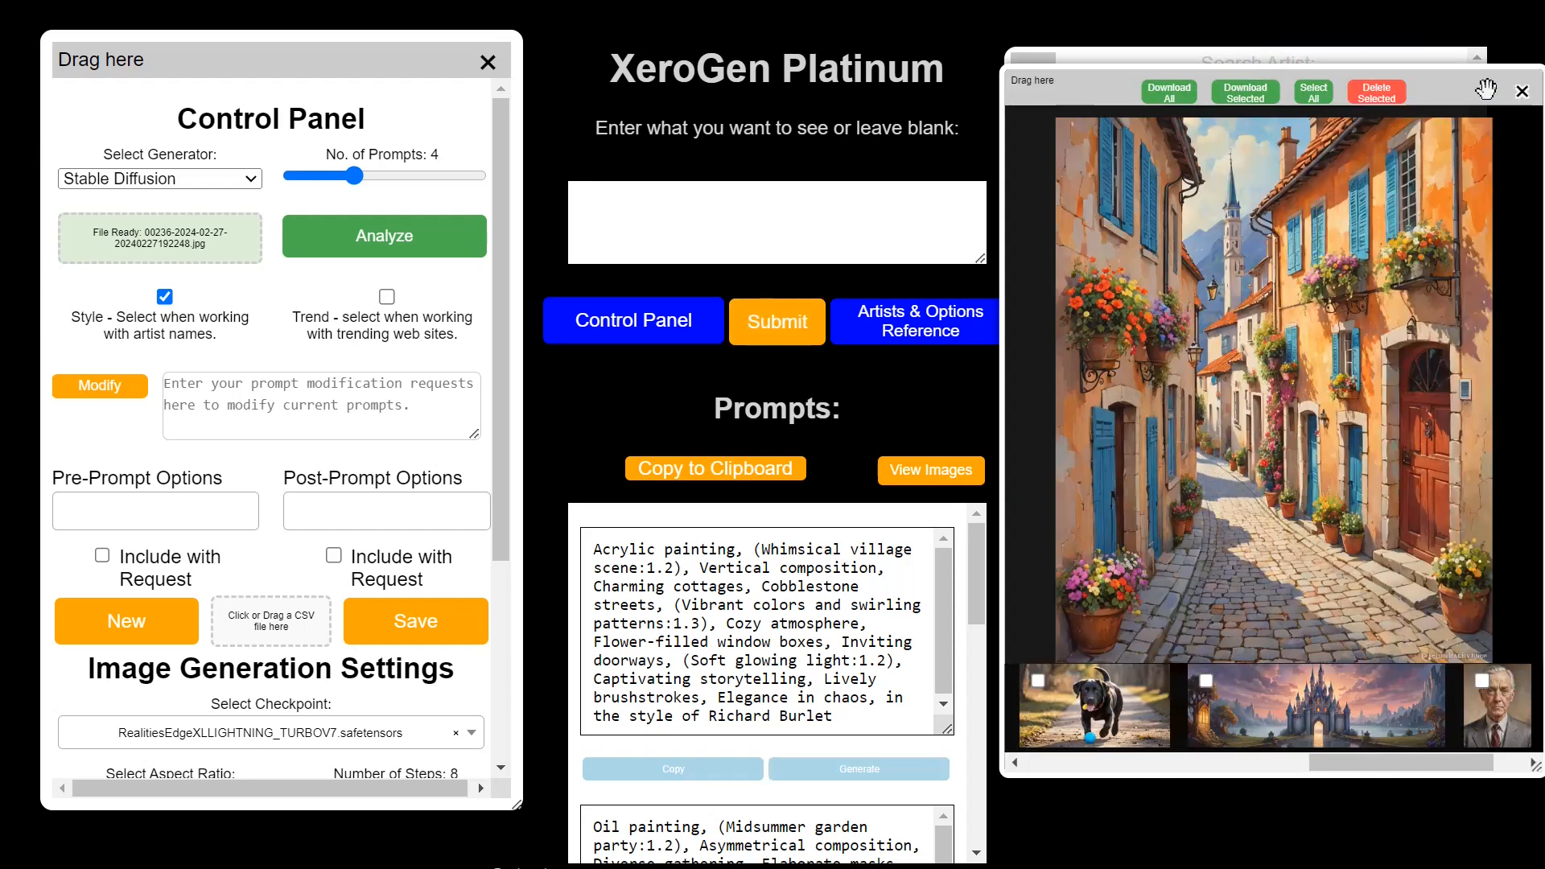
drag(1415, 88, 1352, 153)
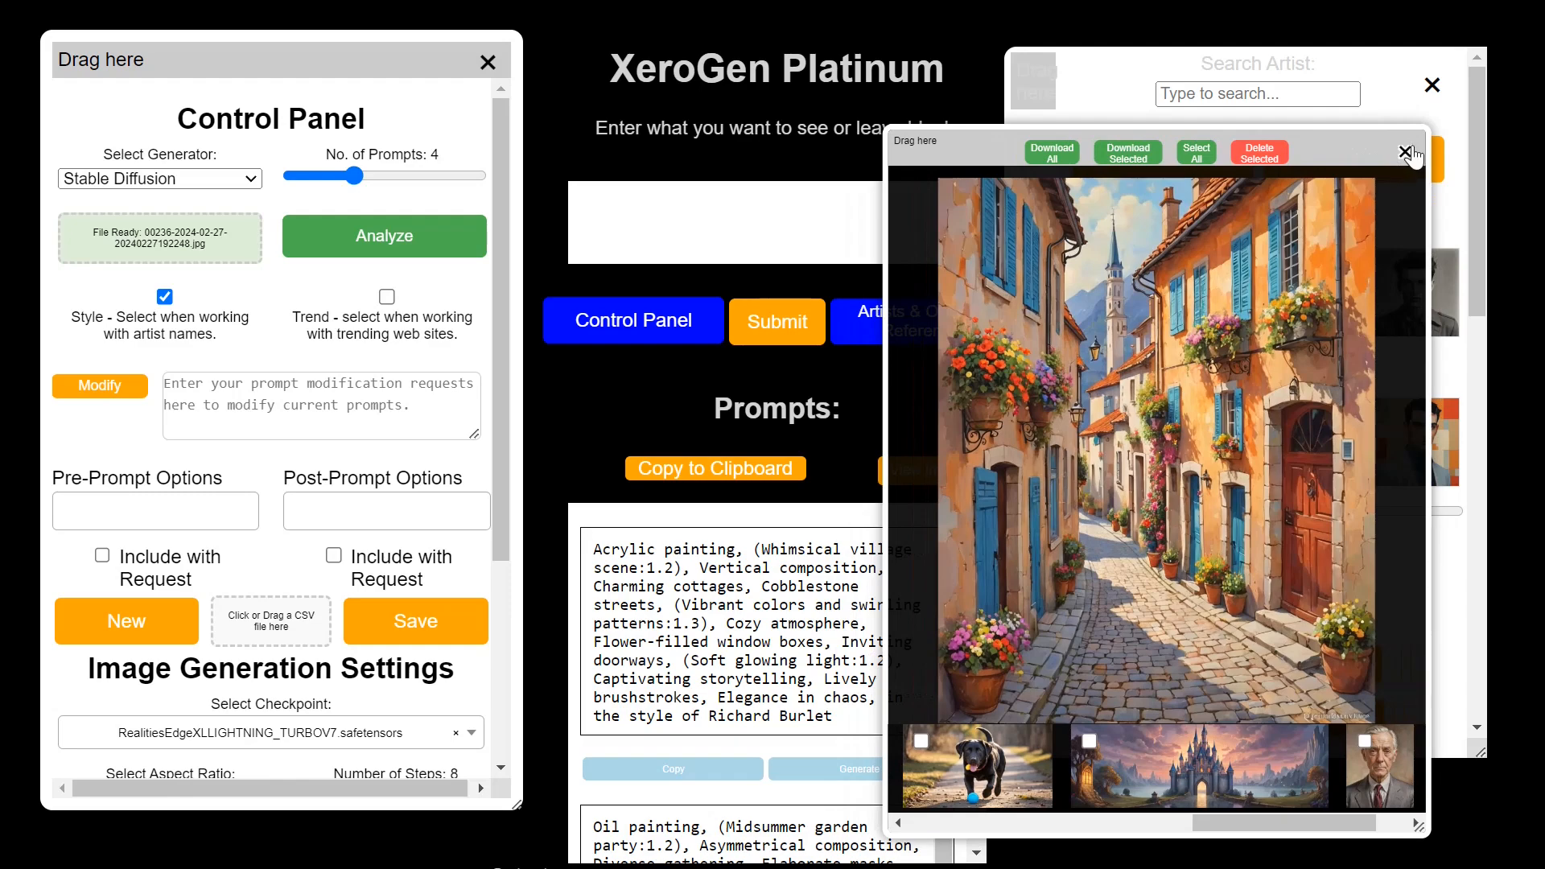
click(1409, 149)
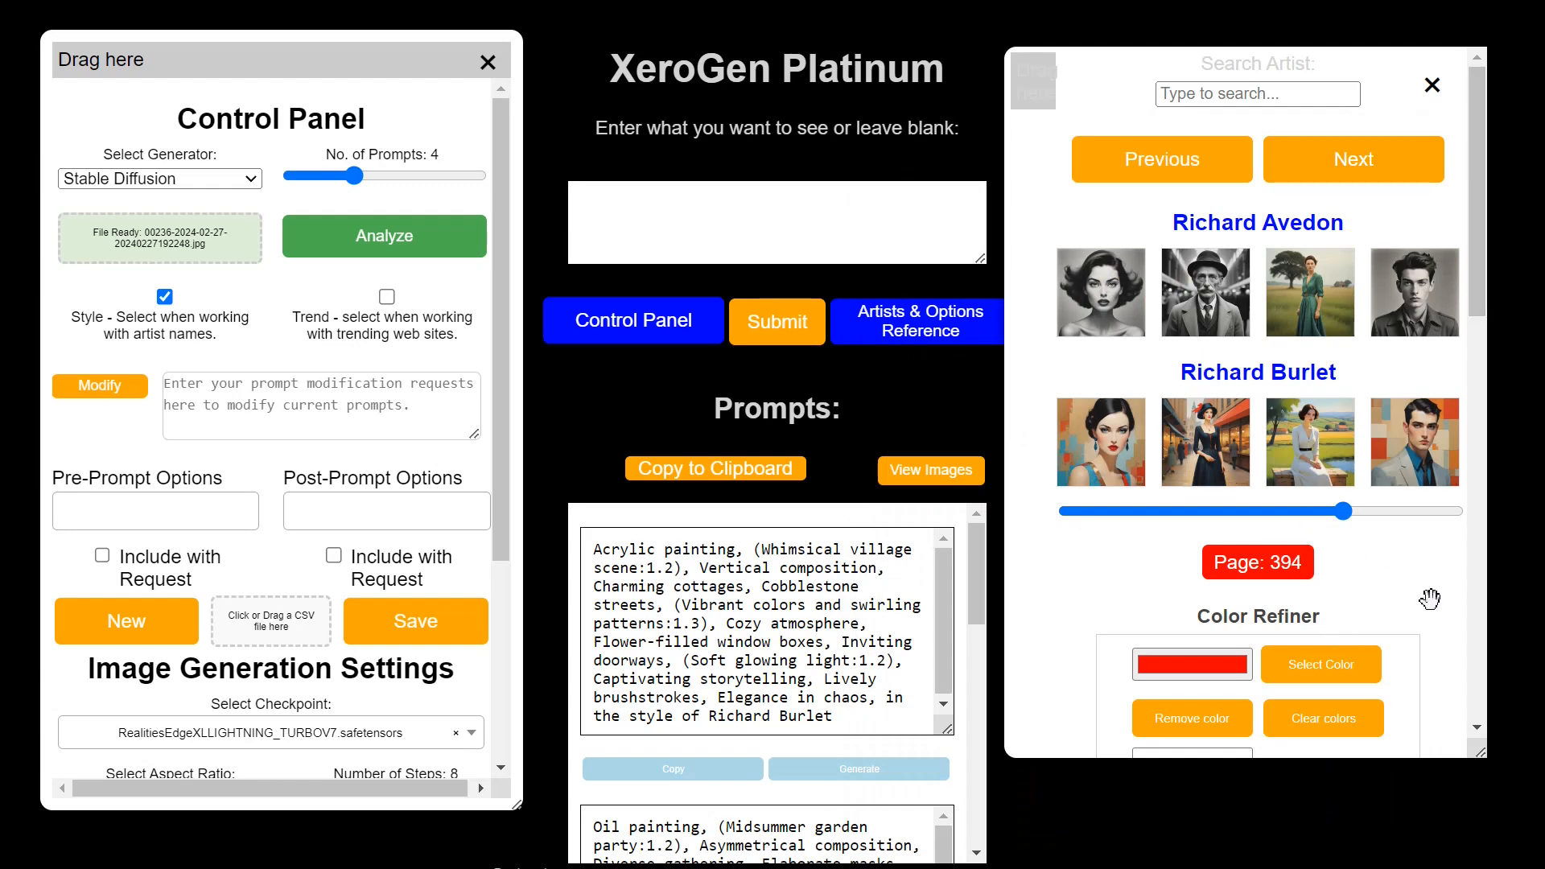
Clear Richard Burlet from the Artists options and return to the Color Refiner section.
scroll(1430, 602, down, 5)
scroll(1429, 603, down, 3)
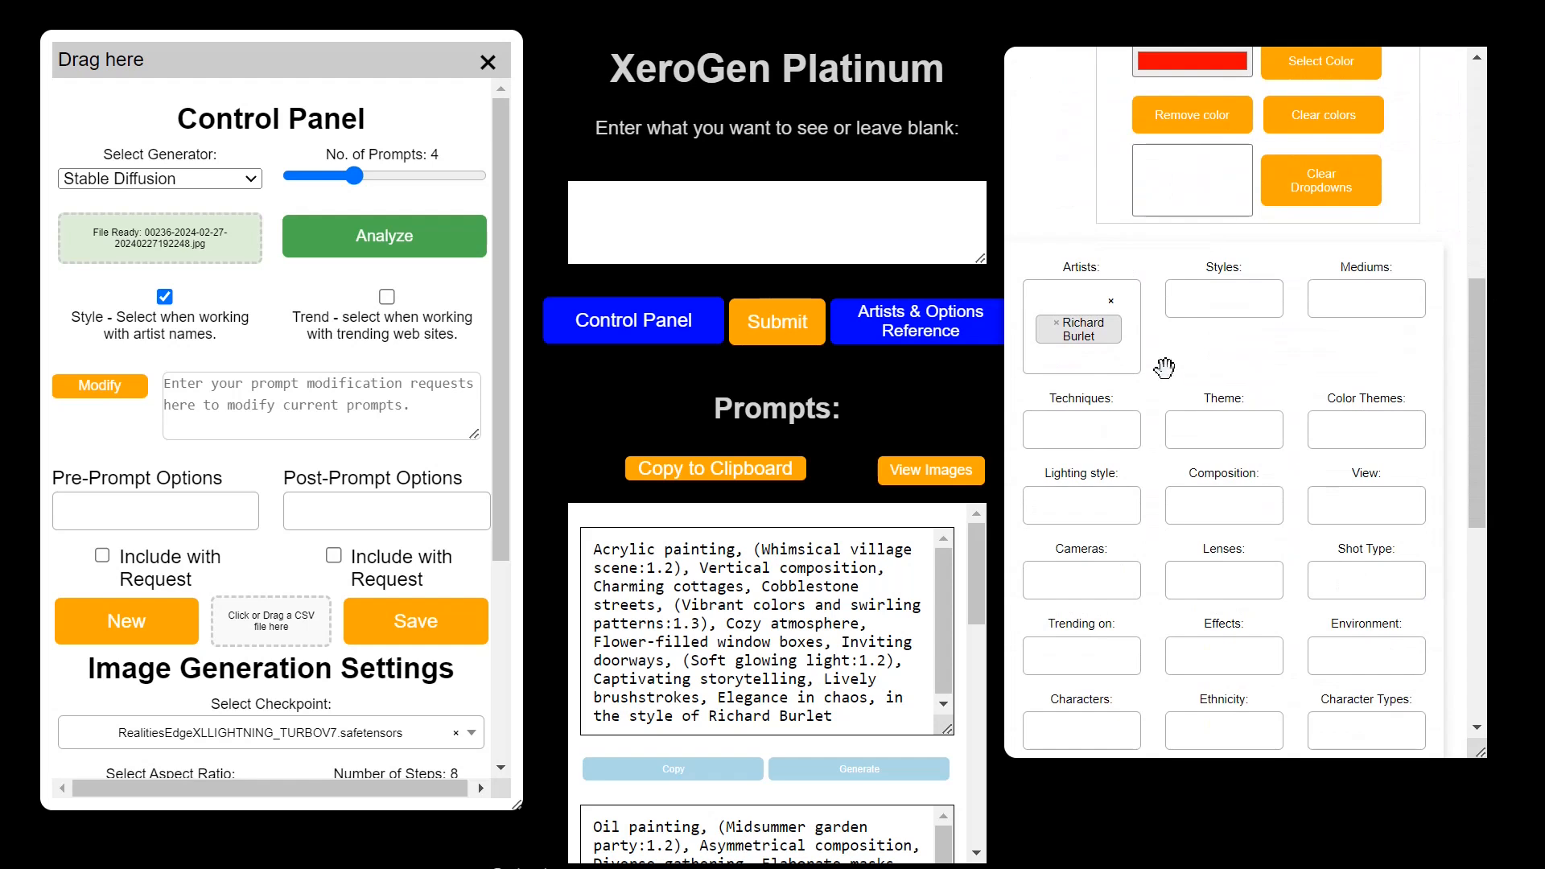
click(1111, 301)
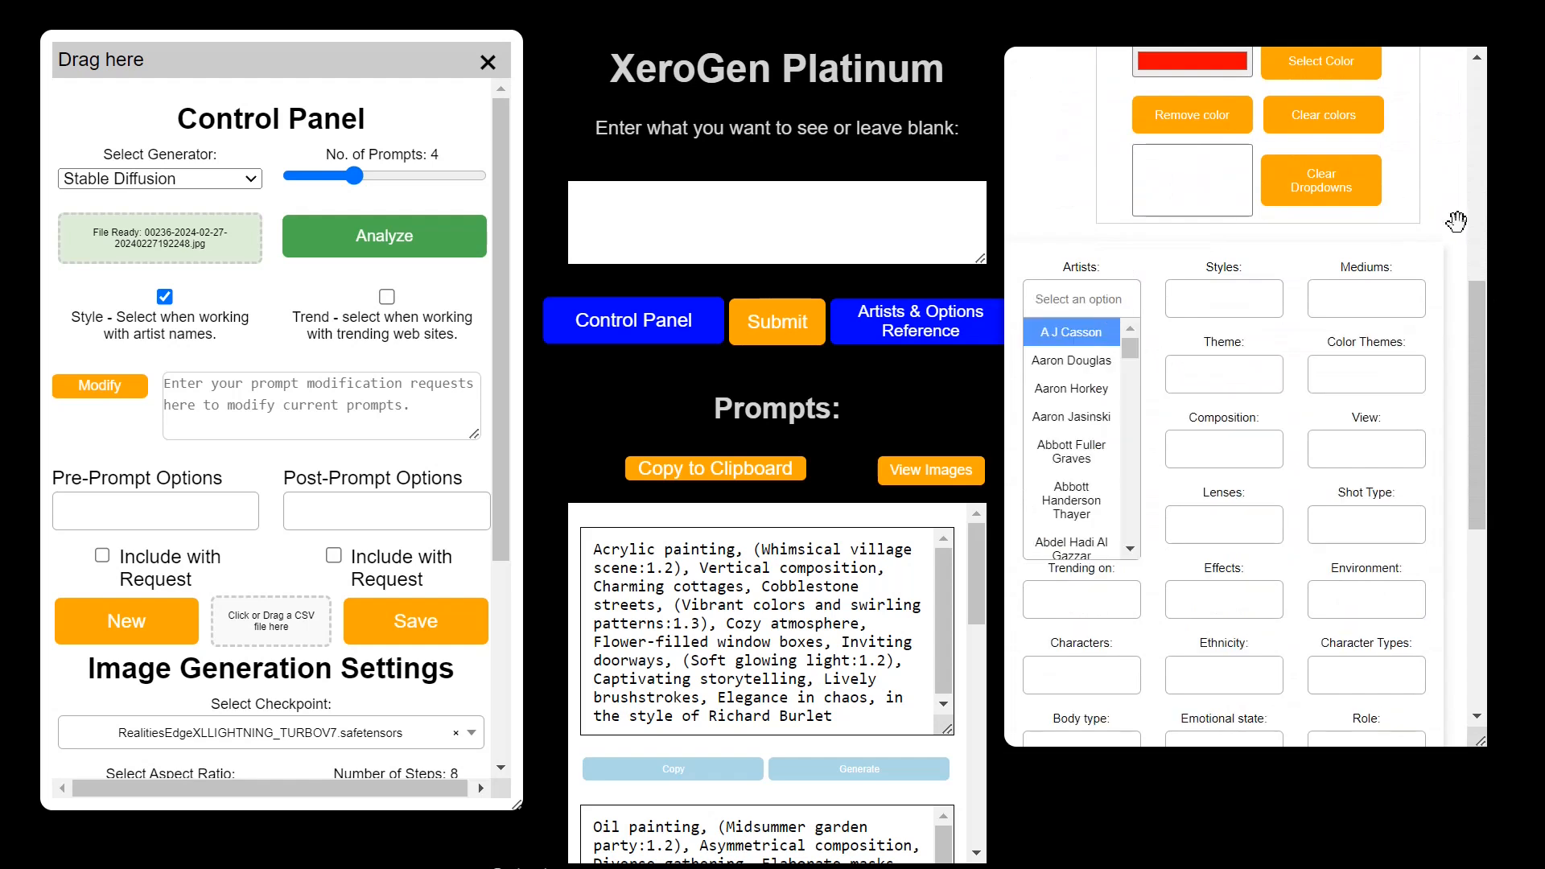
drag(1474, 309, 1468, 211)
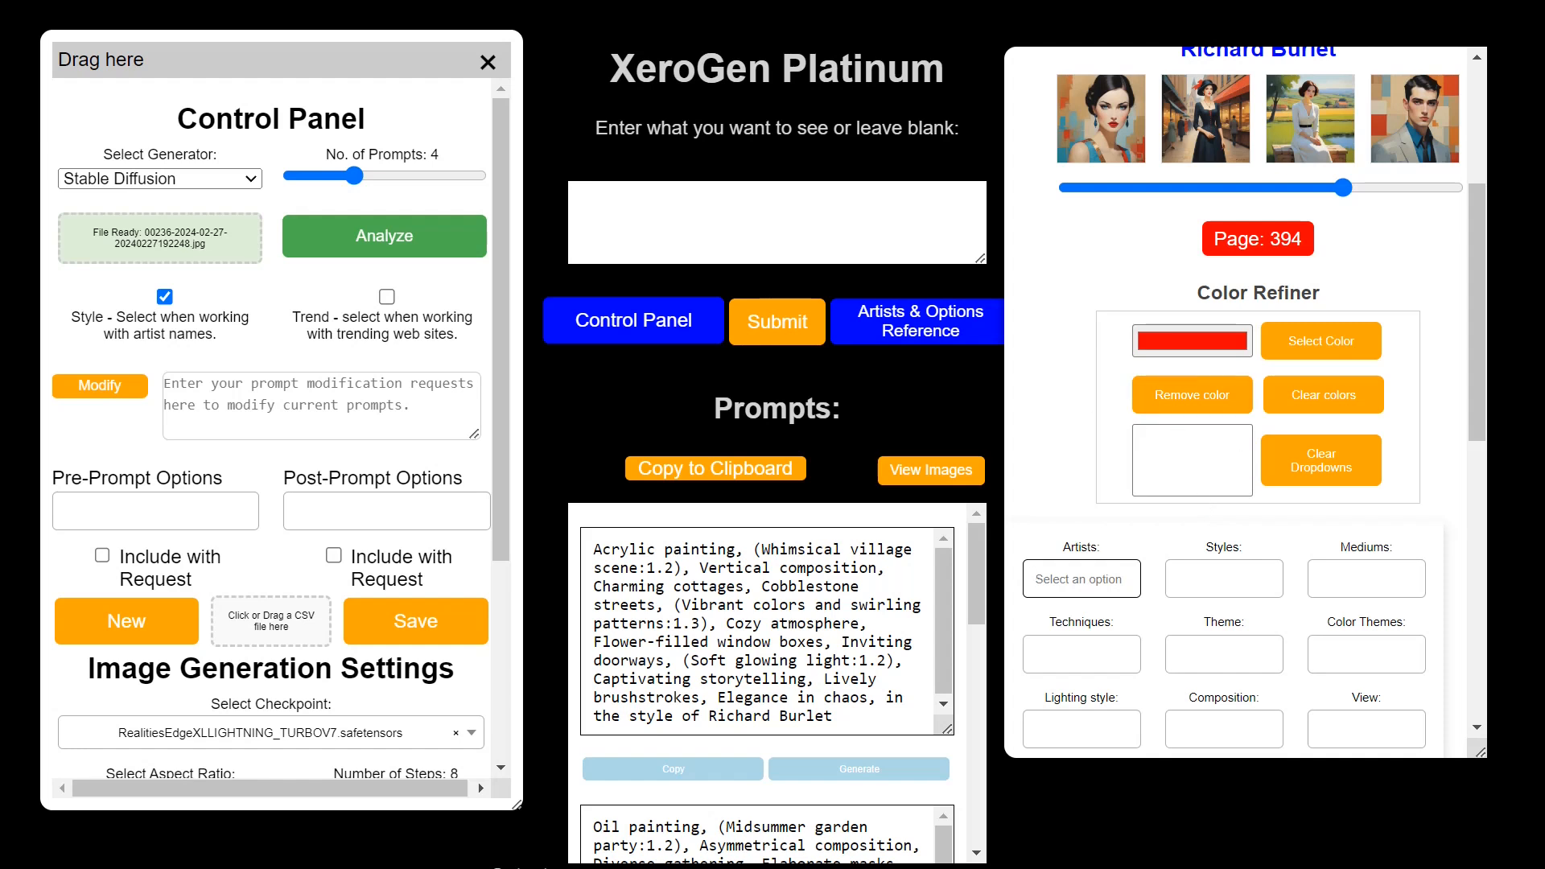
Add a vivid yellow with RGB 255, 247, 26 to the Color Refiner's selected colors.
click(1190, 362)
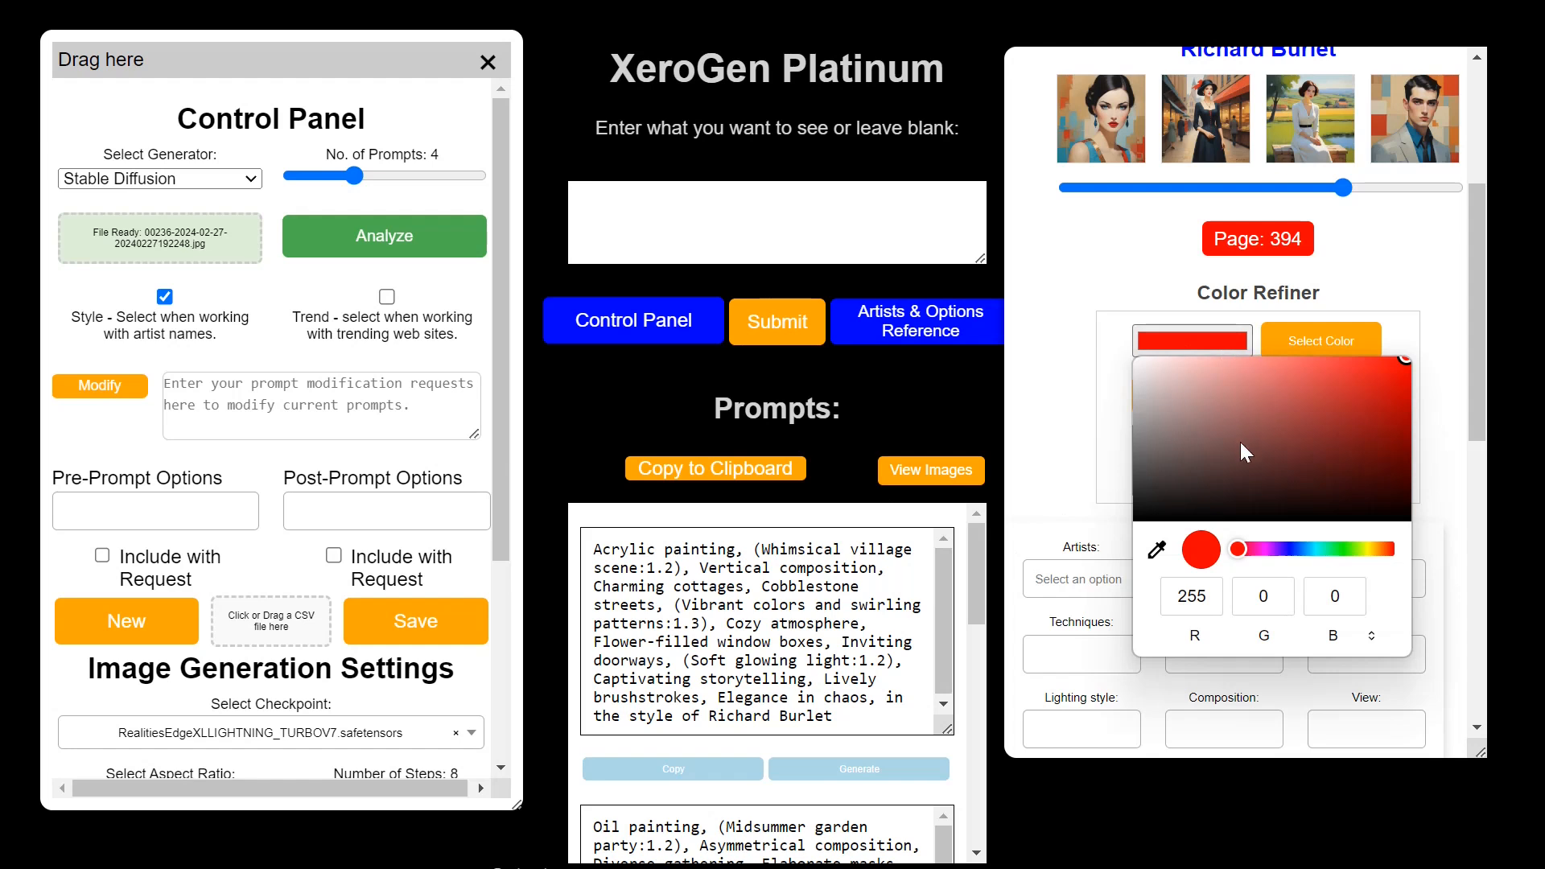
drag(1297, 556, 1368, 550)
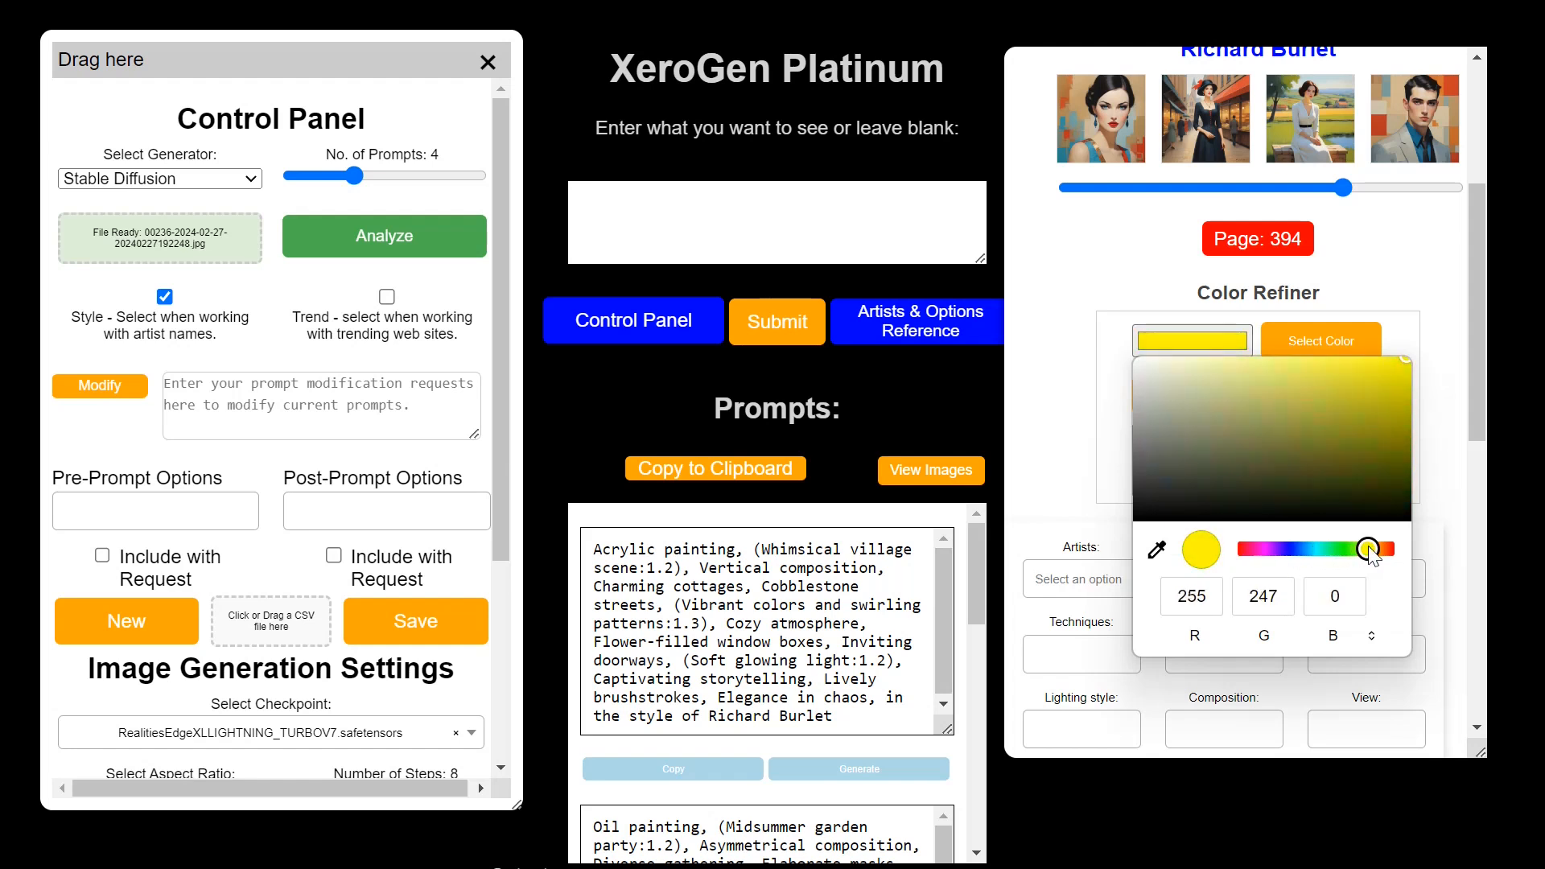
click(1374, 404)
drag(1374, 403, 1383, 357)
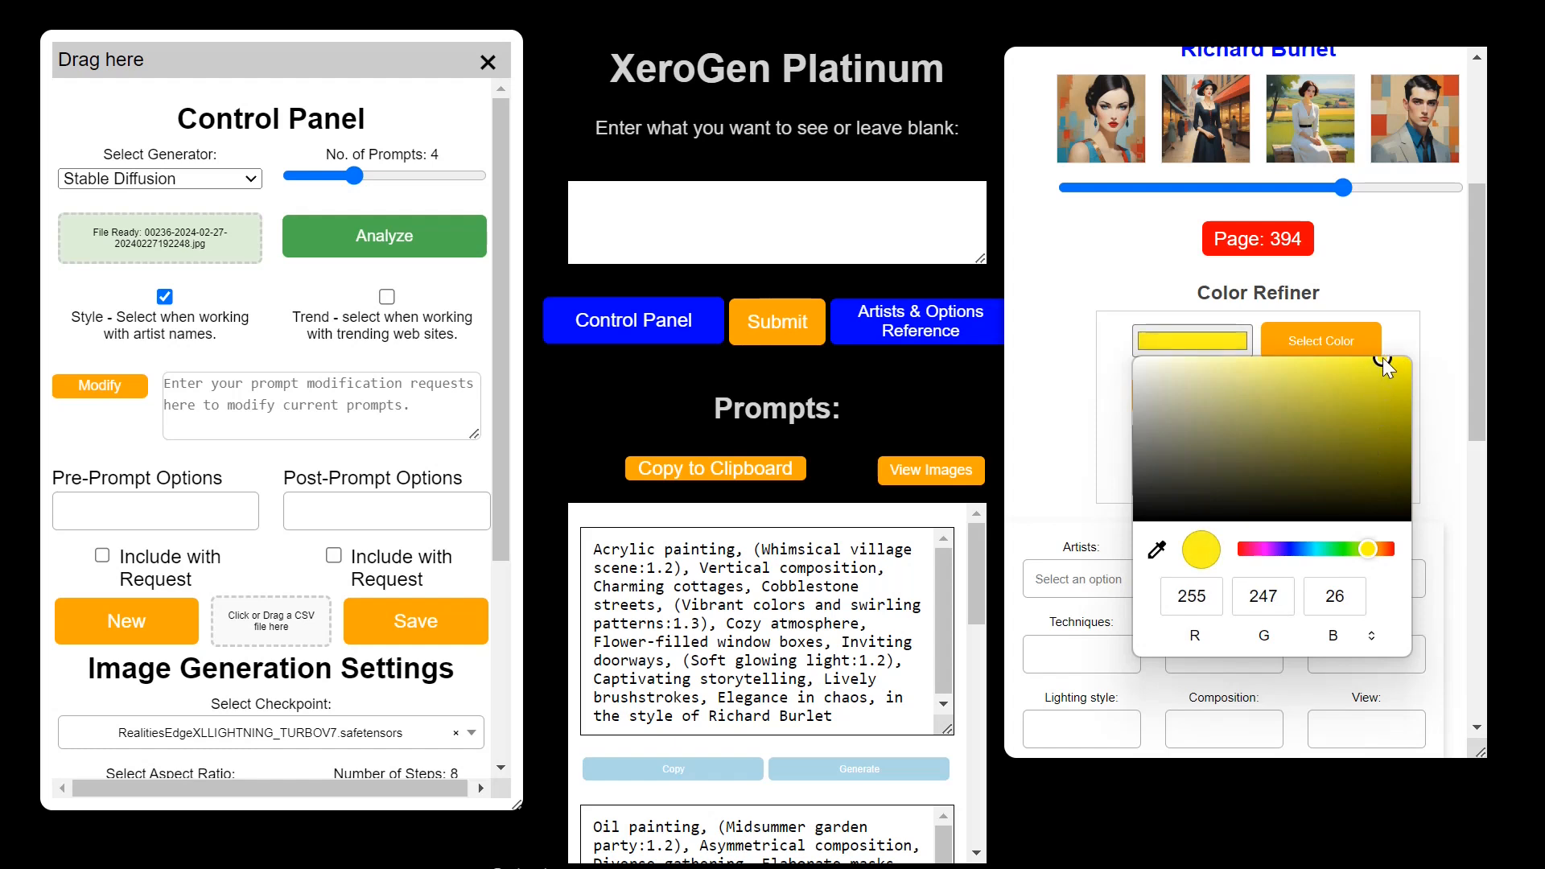
click(1313, 348)
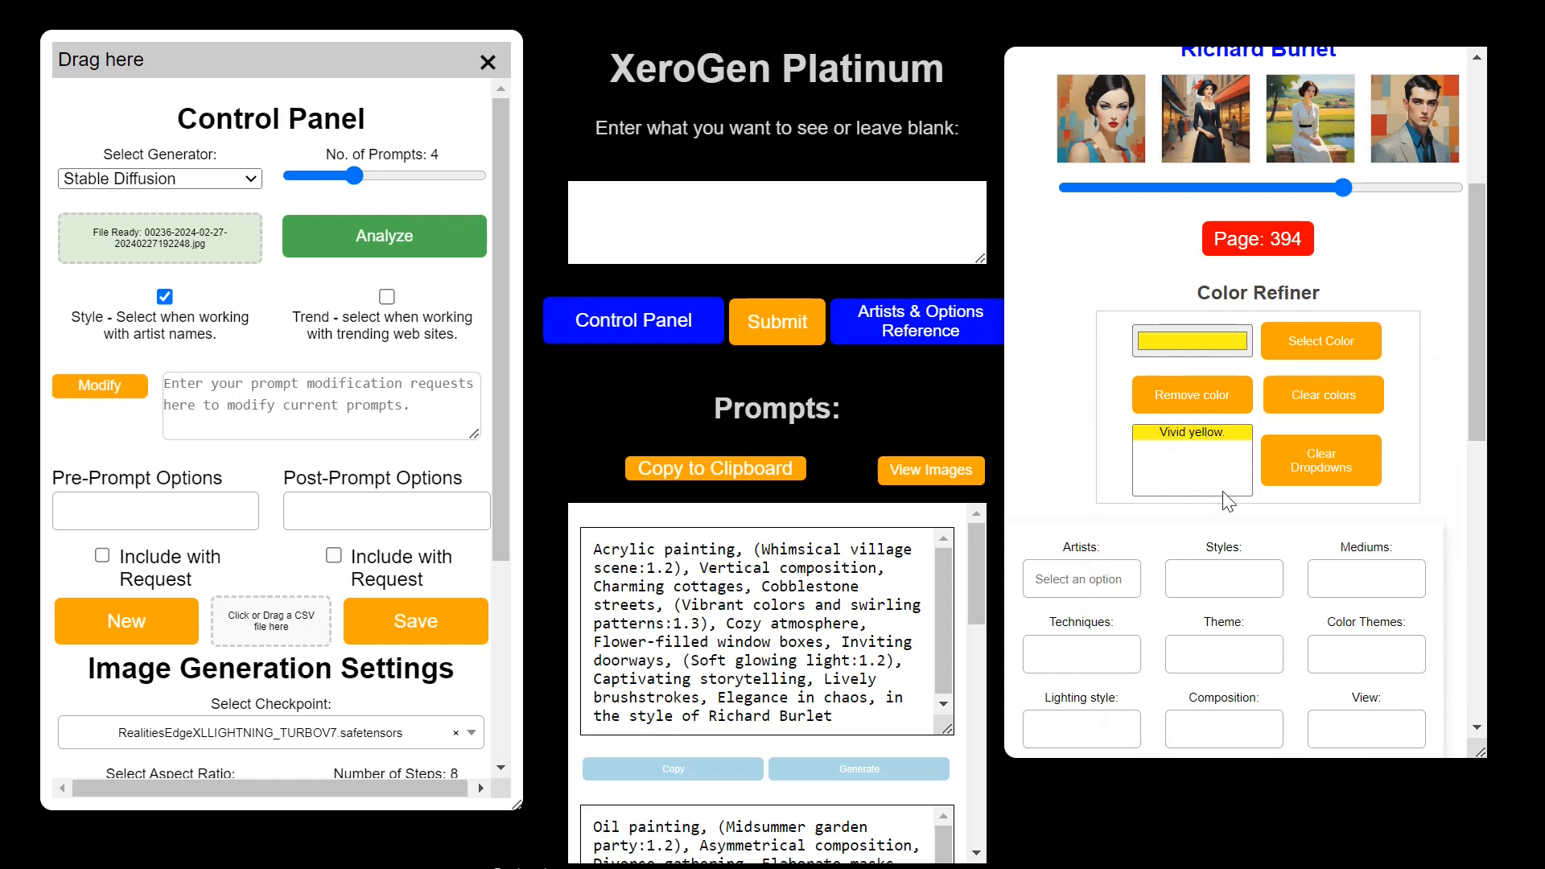
Add a dark magenta with RGB 142, 45, 169 to the Color Refiner's selected colors.
click(1197, 357)
click(1269, 549)
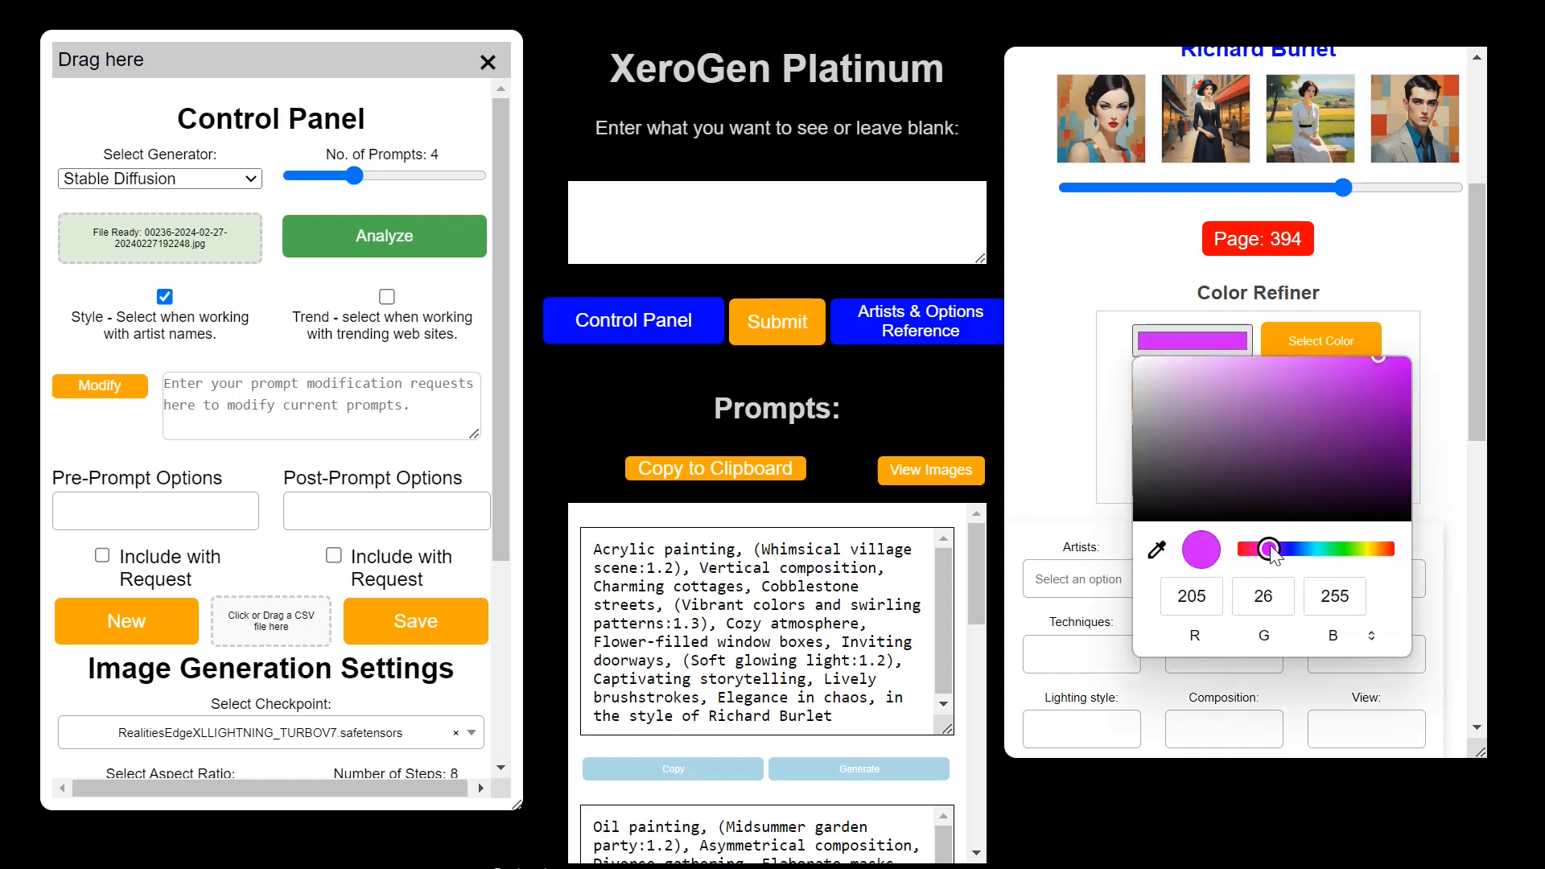
click(1338, 413)
click(1320, 340)
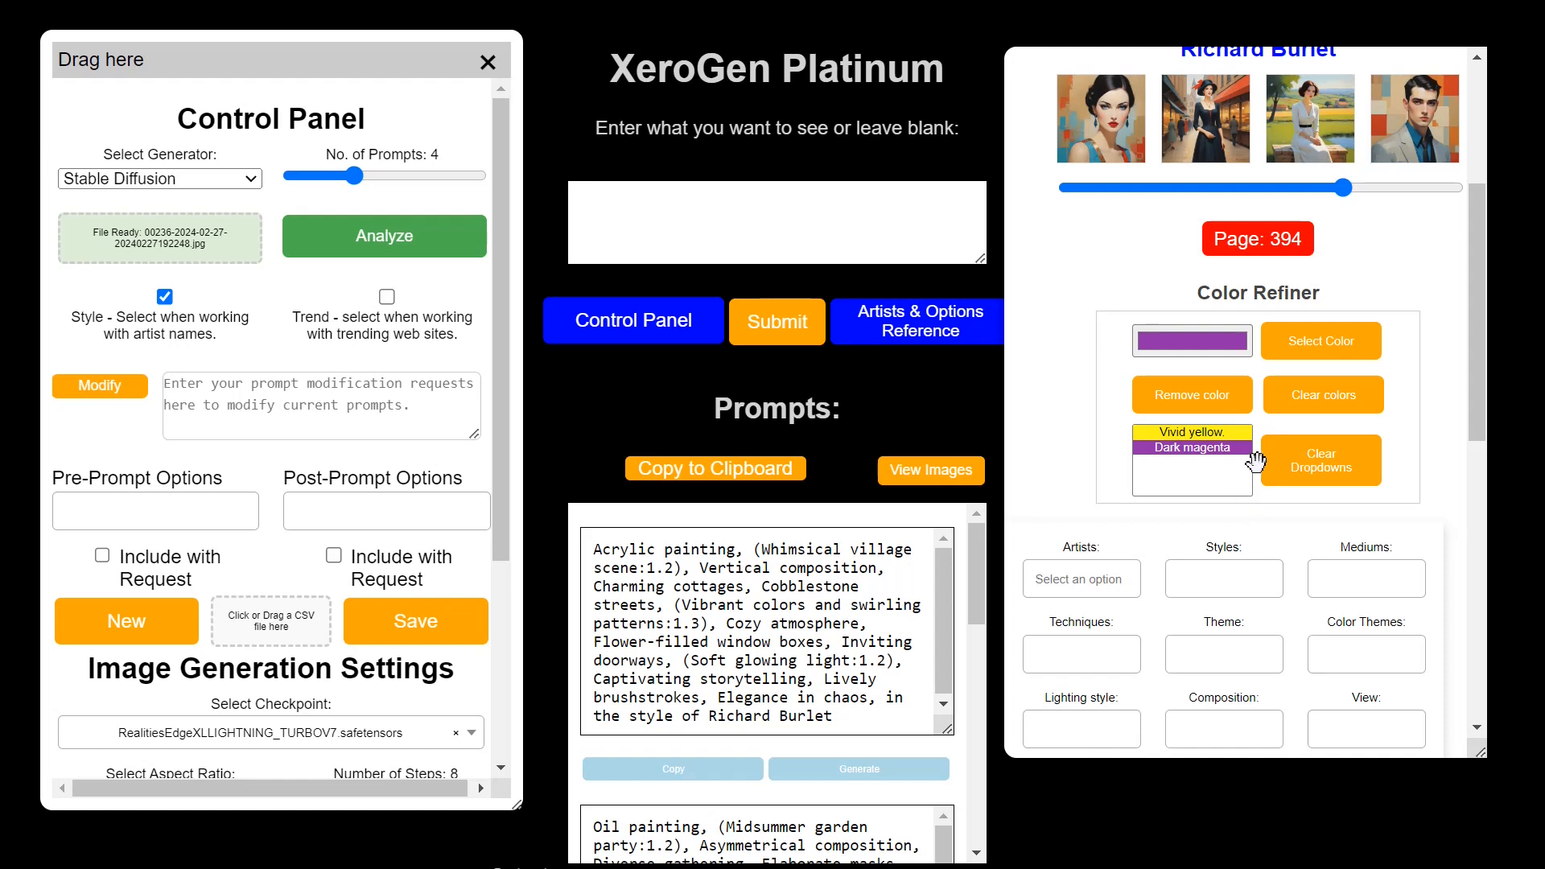
Pick a copper orange shade in the Color Refiner and add it to the selected colors.
click(1202, 354)
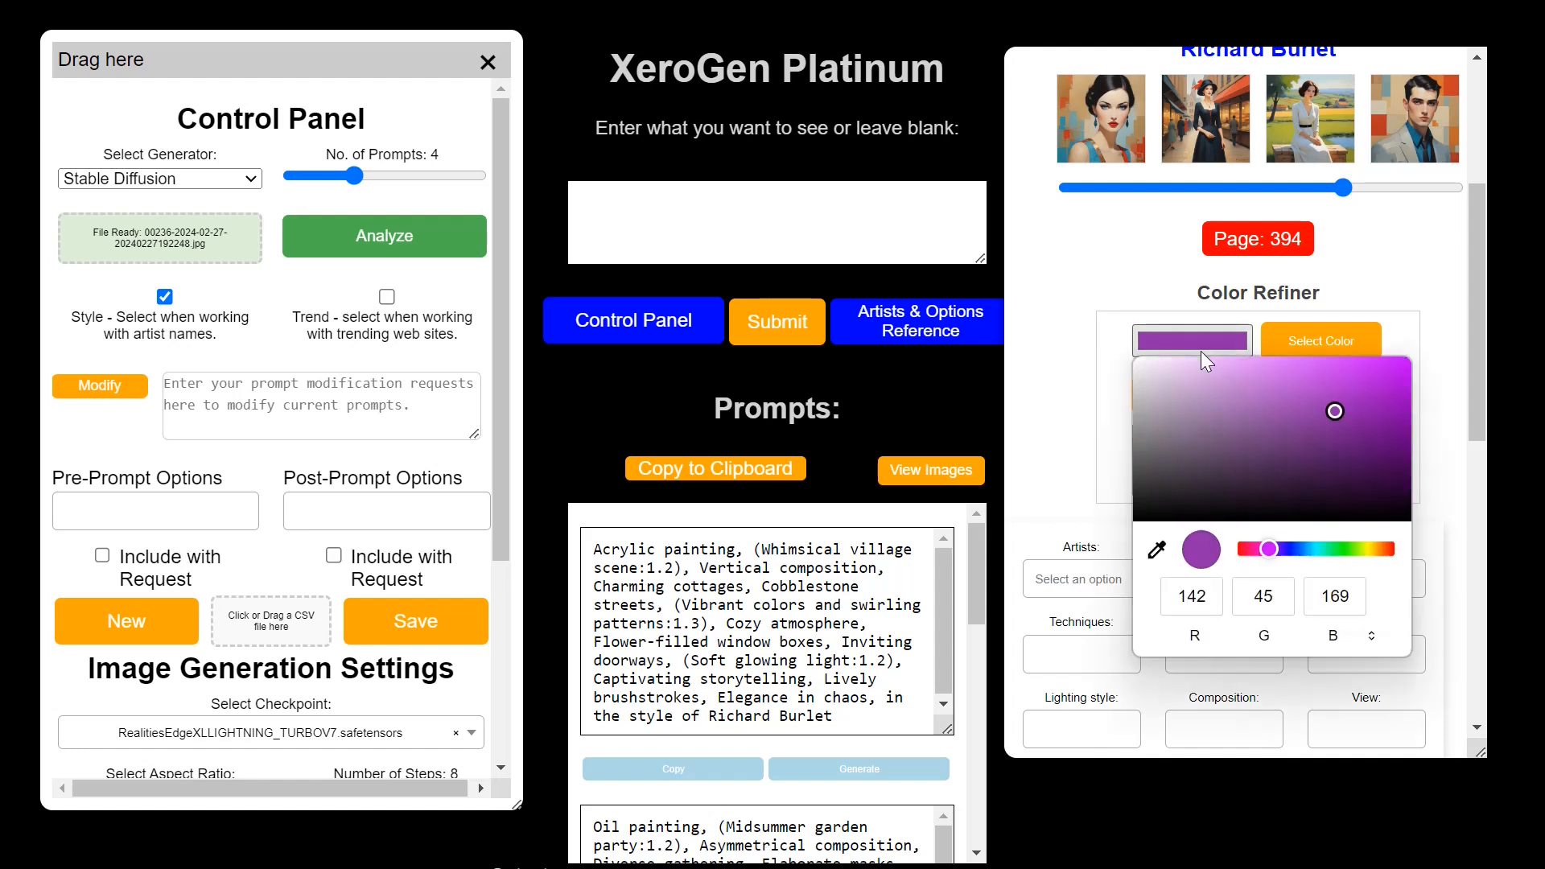
click(1379, 549)
click(1383, 424)
mouse_move(1383, 423)
mouse_down()
mouse_move(1394, 405)
mouse_move(1419, 407)
mouse_move(1388, 388)
mouse_move(1404, 385)
mouse_move(1400, 398)
mouse_up()
click(1348, 350)
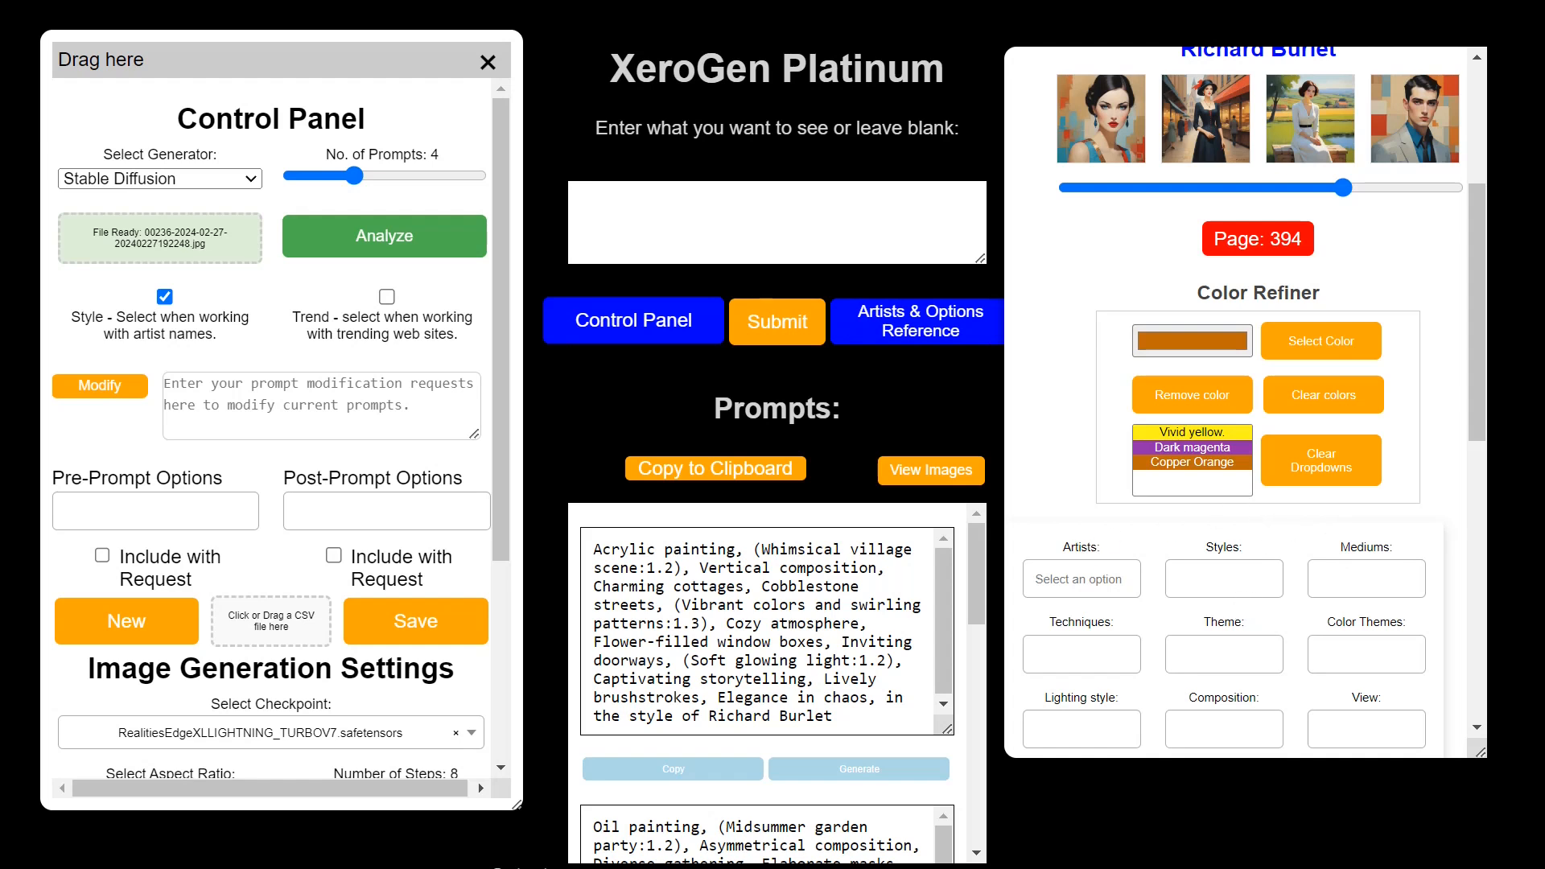
Generate two successive sets of prompts from the blank request with the three refiner colors, and review the second set for color references.
click(778, 321)
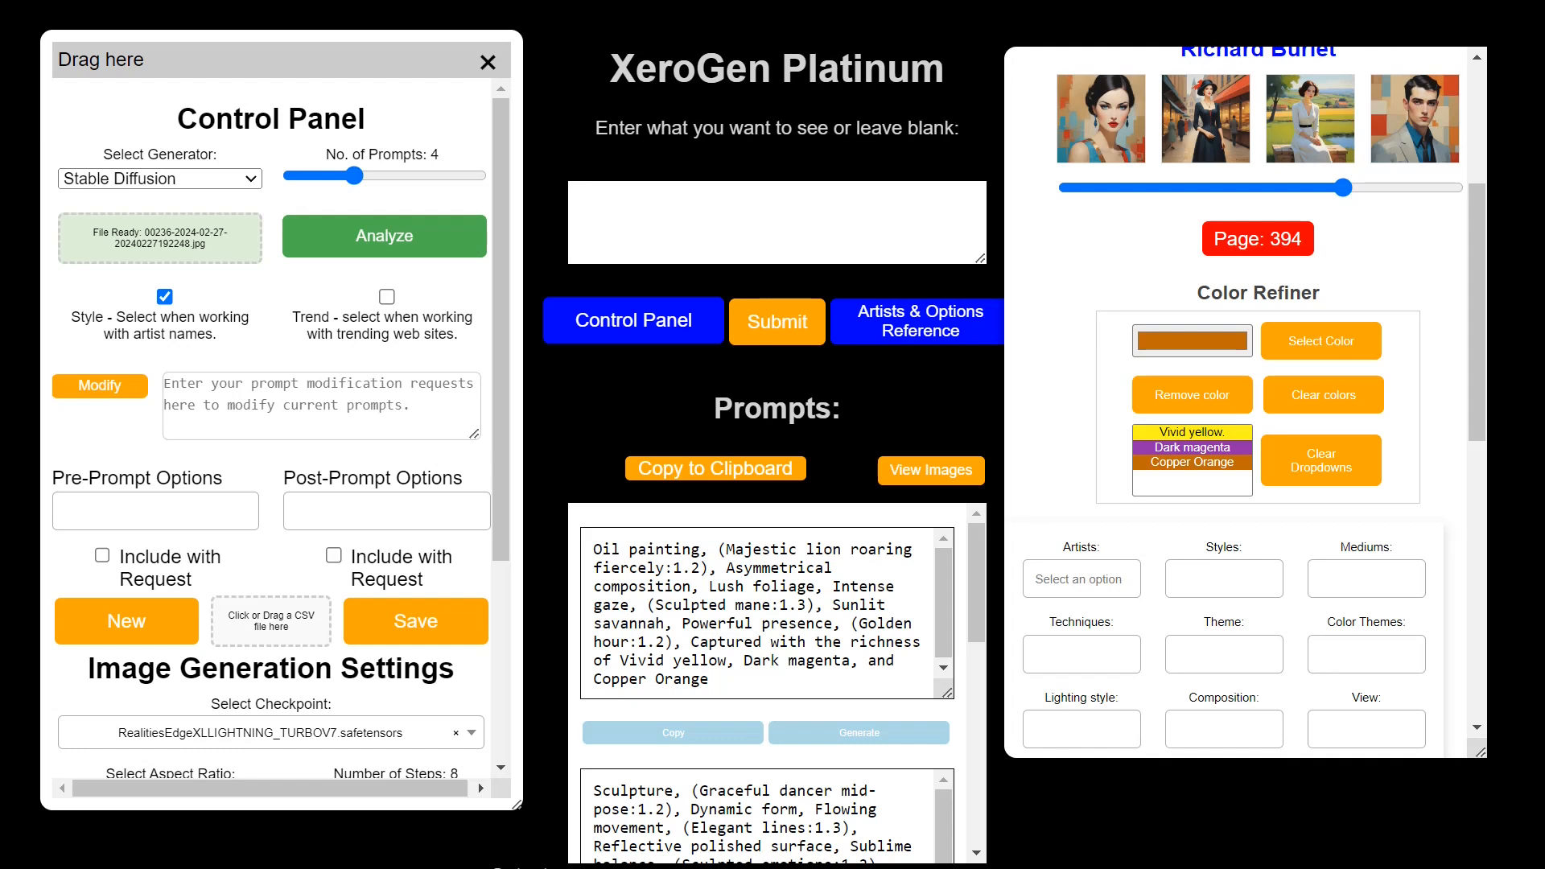
click(779, 330)
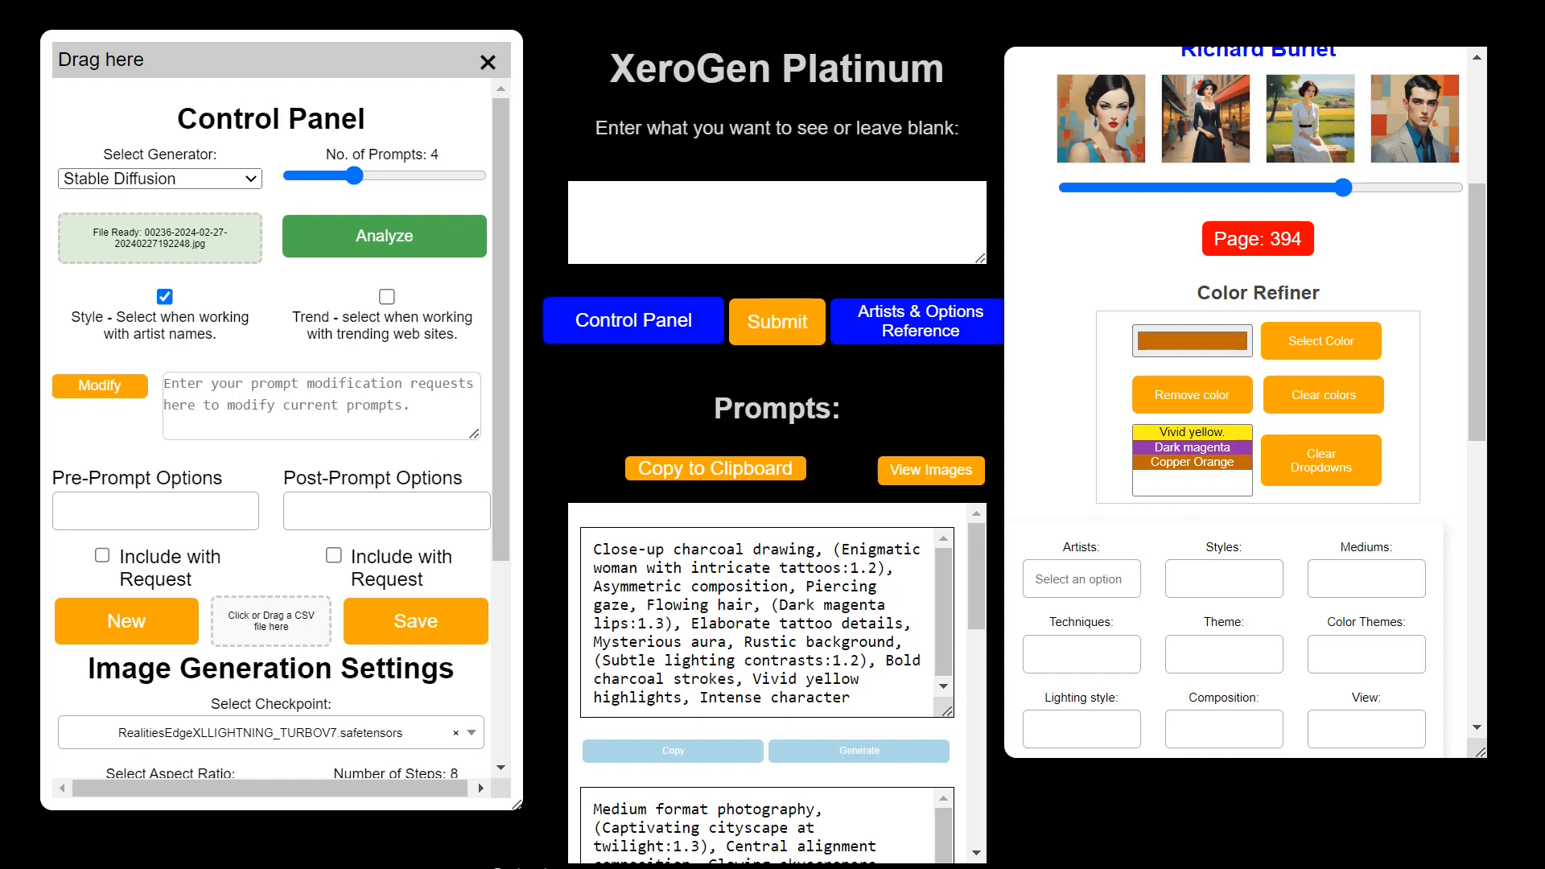
scroll(777, 685, down, 3)
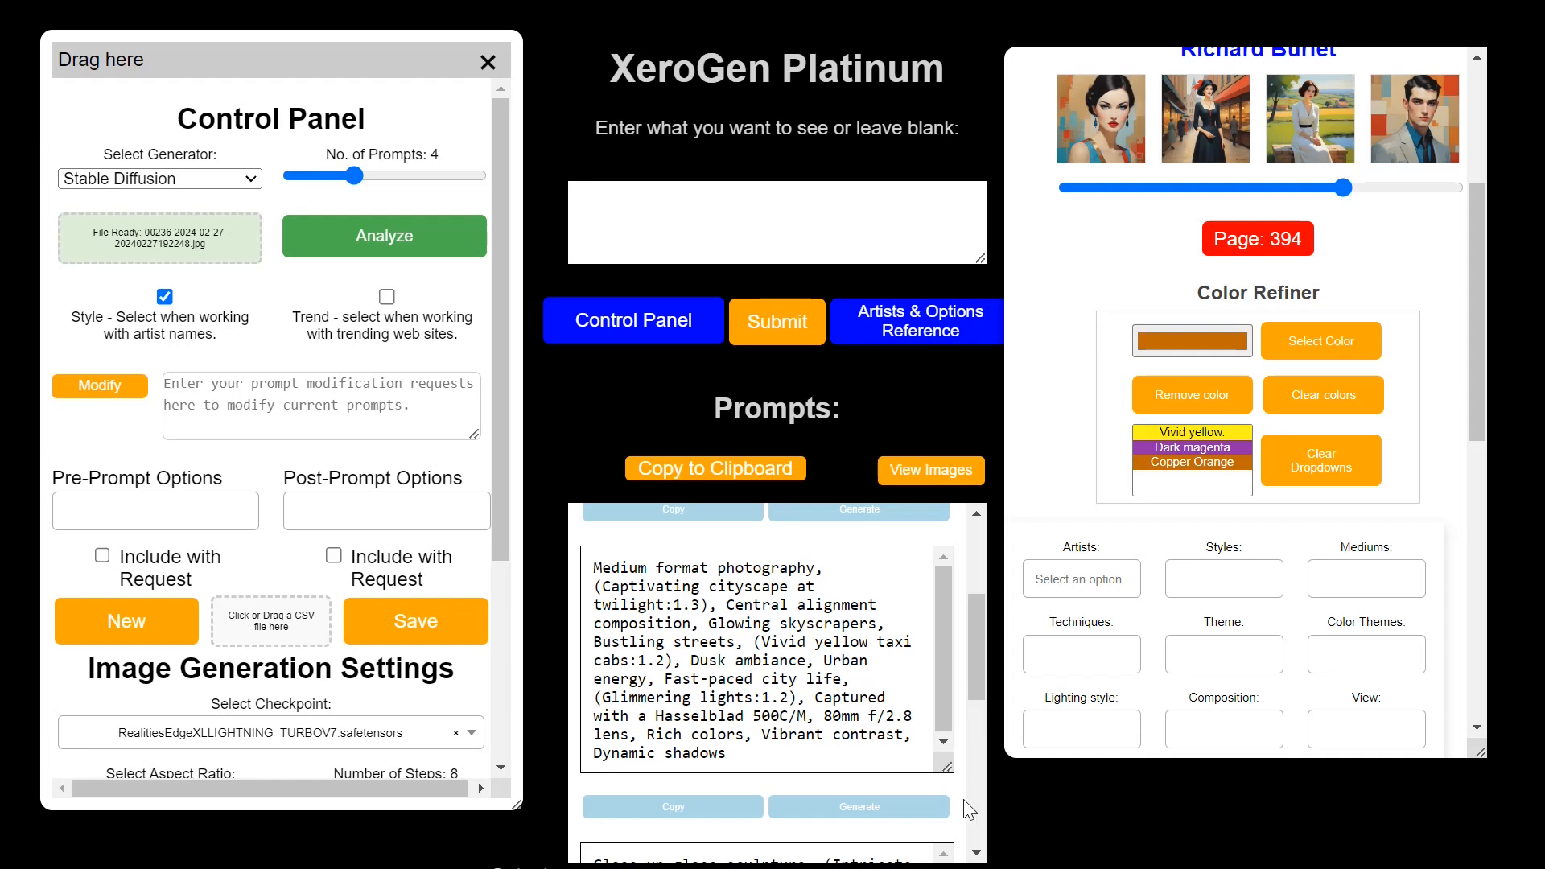
scroll(968, 803, down, 3)
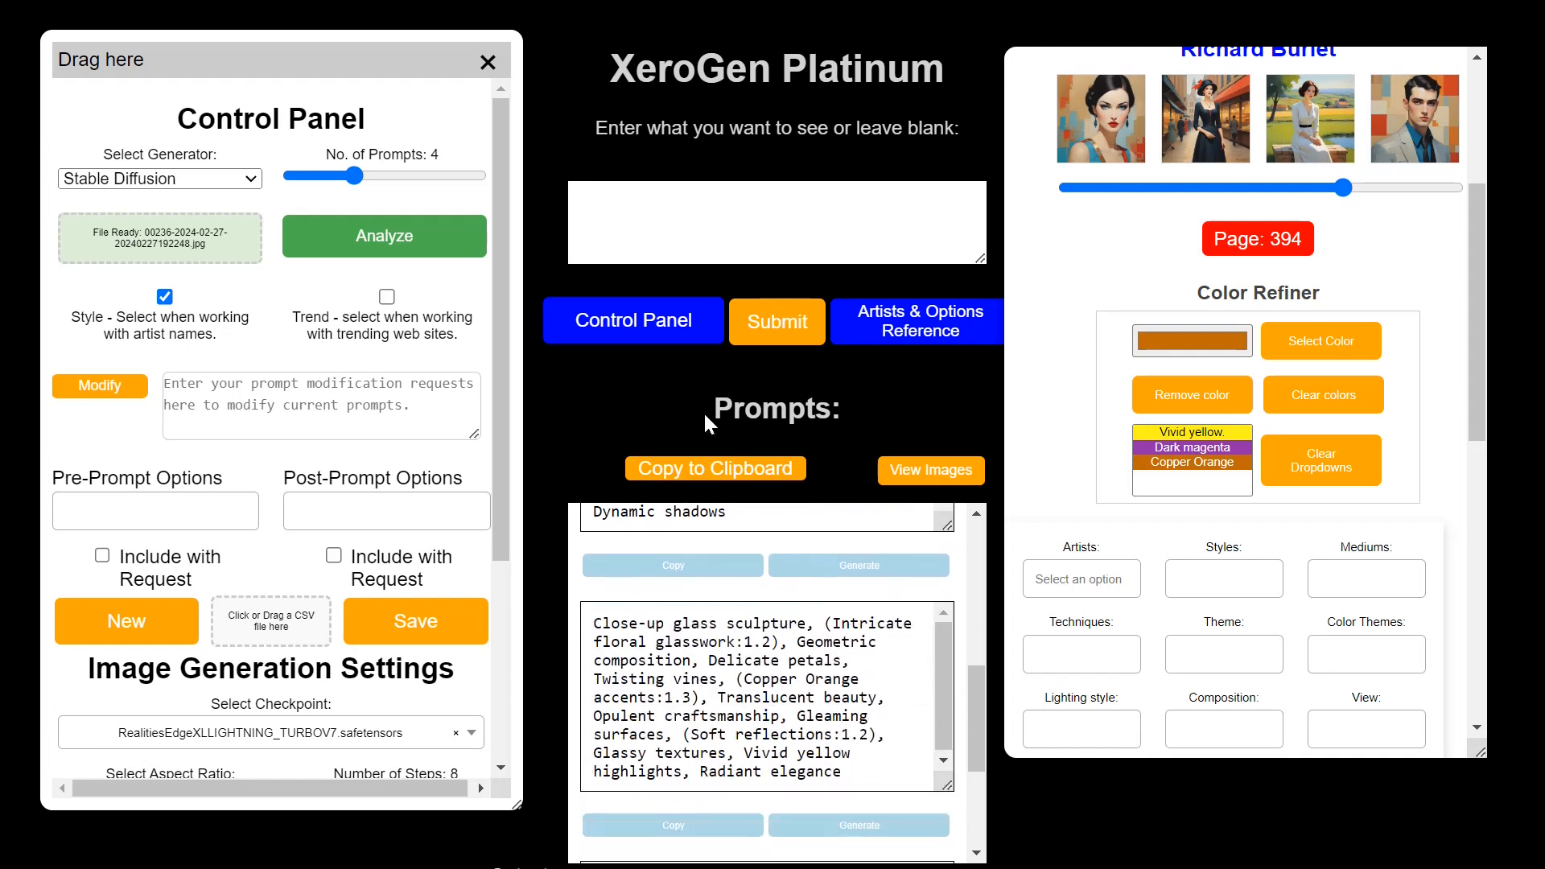
Generate a new set of prompts, create the first prompt's image, and move the image window over the Control Panel.
click(757, 332)
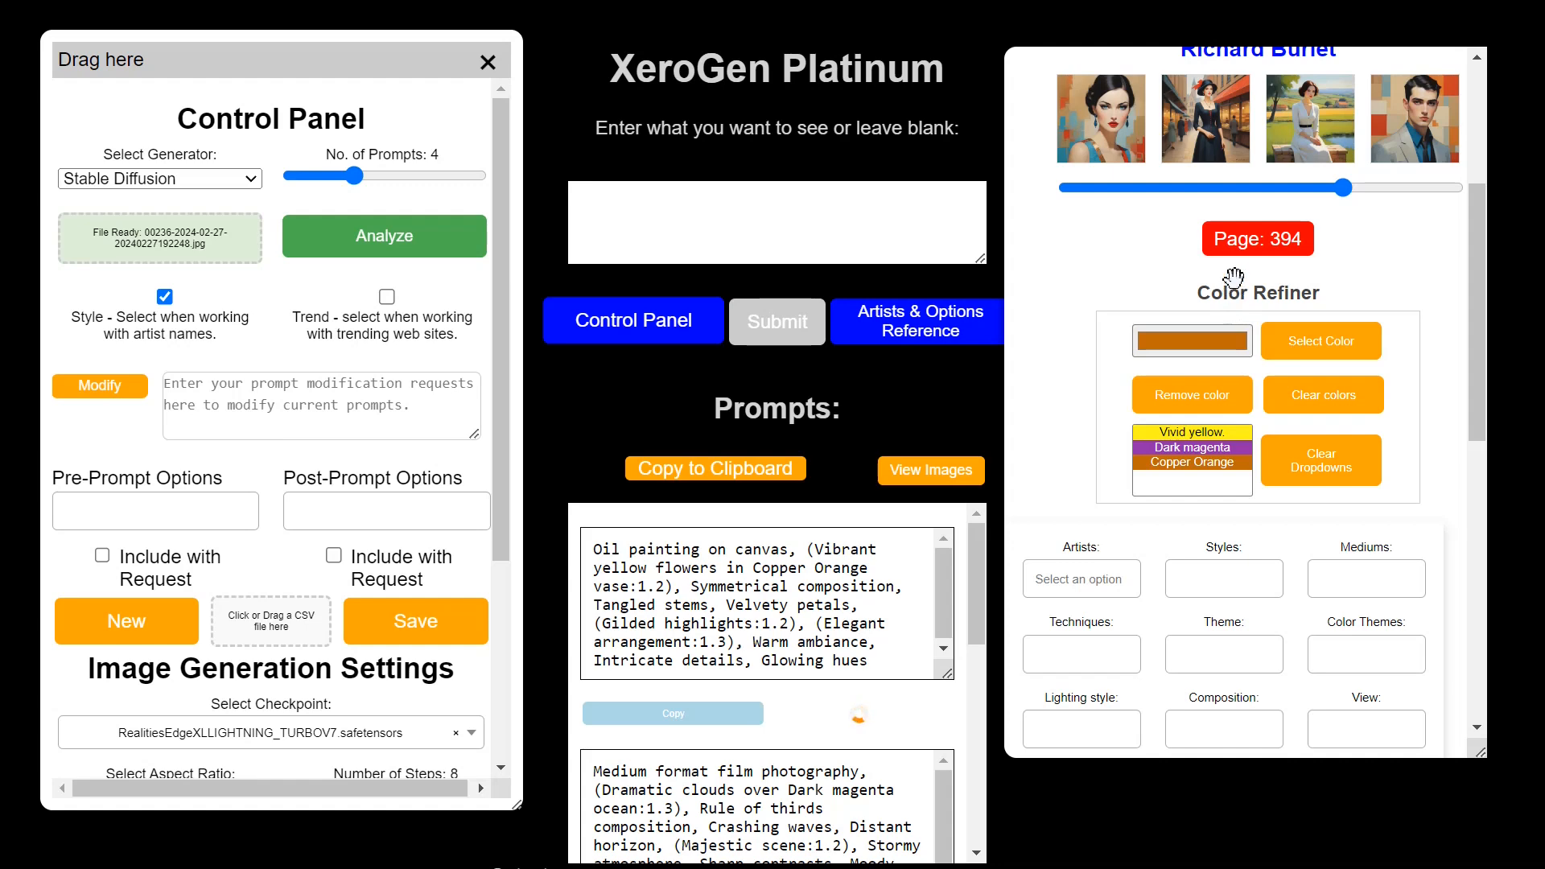
scroll(242, 552, down, 4)
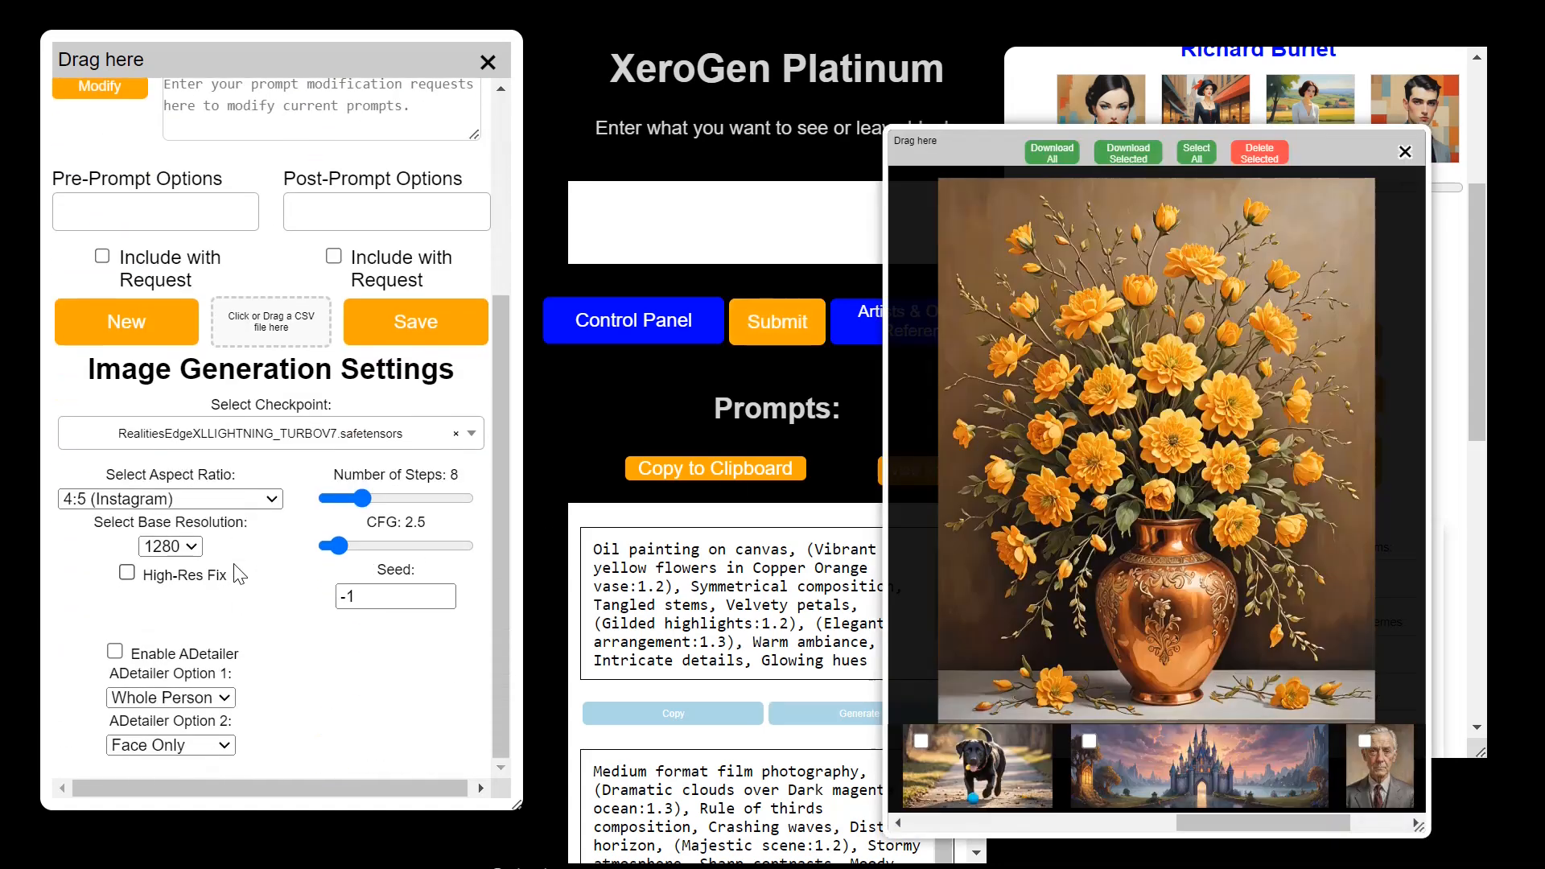
scroll(241, 552, up, 4)
drag(975, 154, 129, 78)
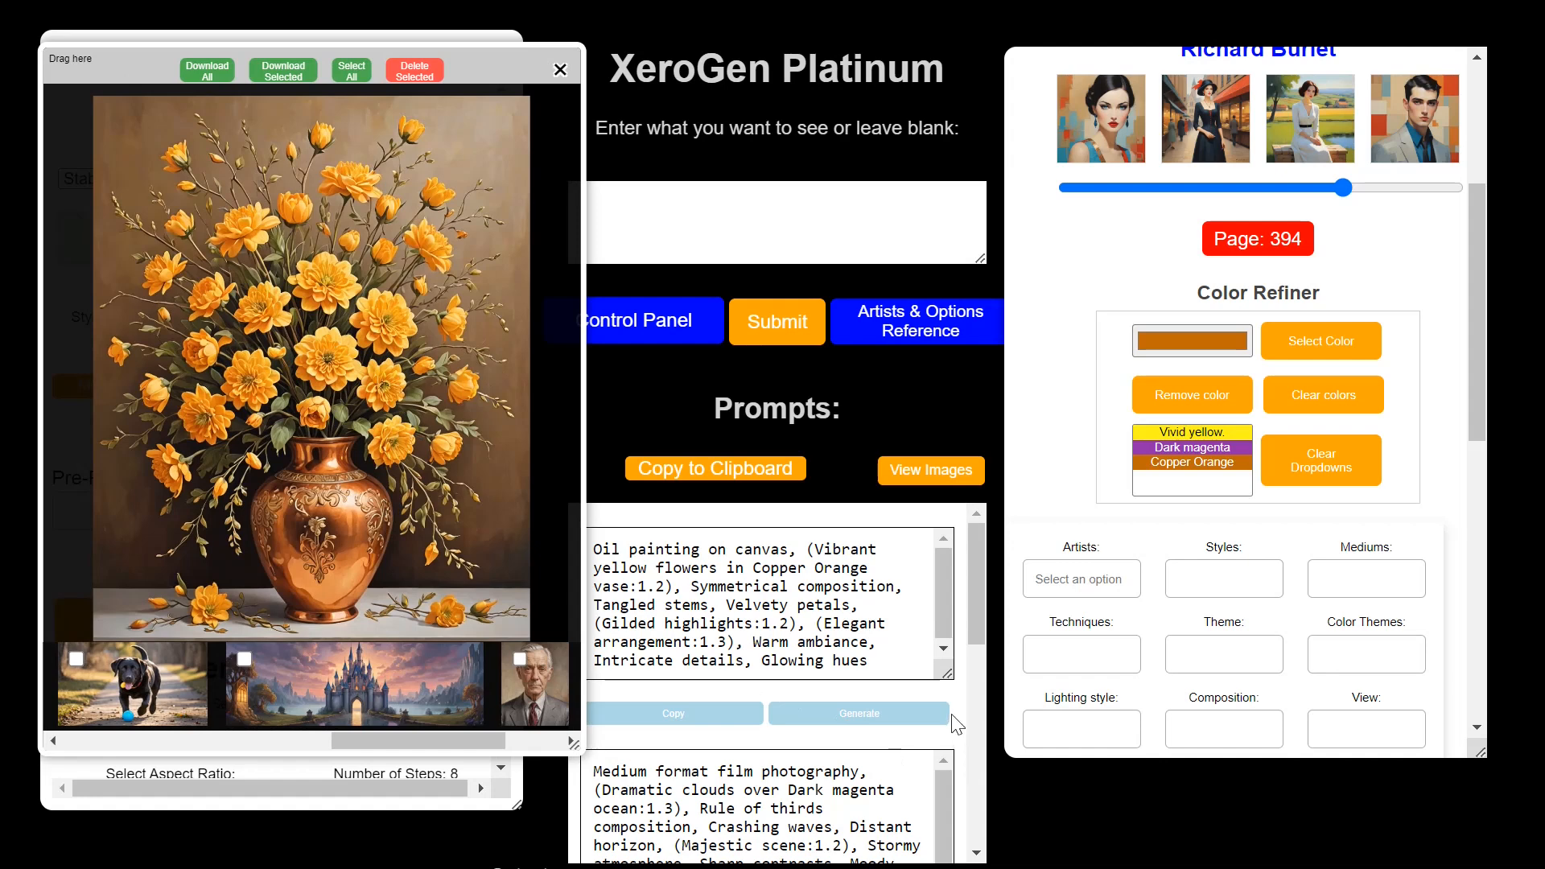
Generate the image for the second prompt about clouds over a dark magenta ocean, and close the image window after viewing it.
scroll(969, 722, down, 3)
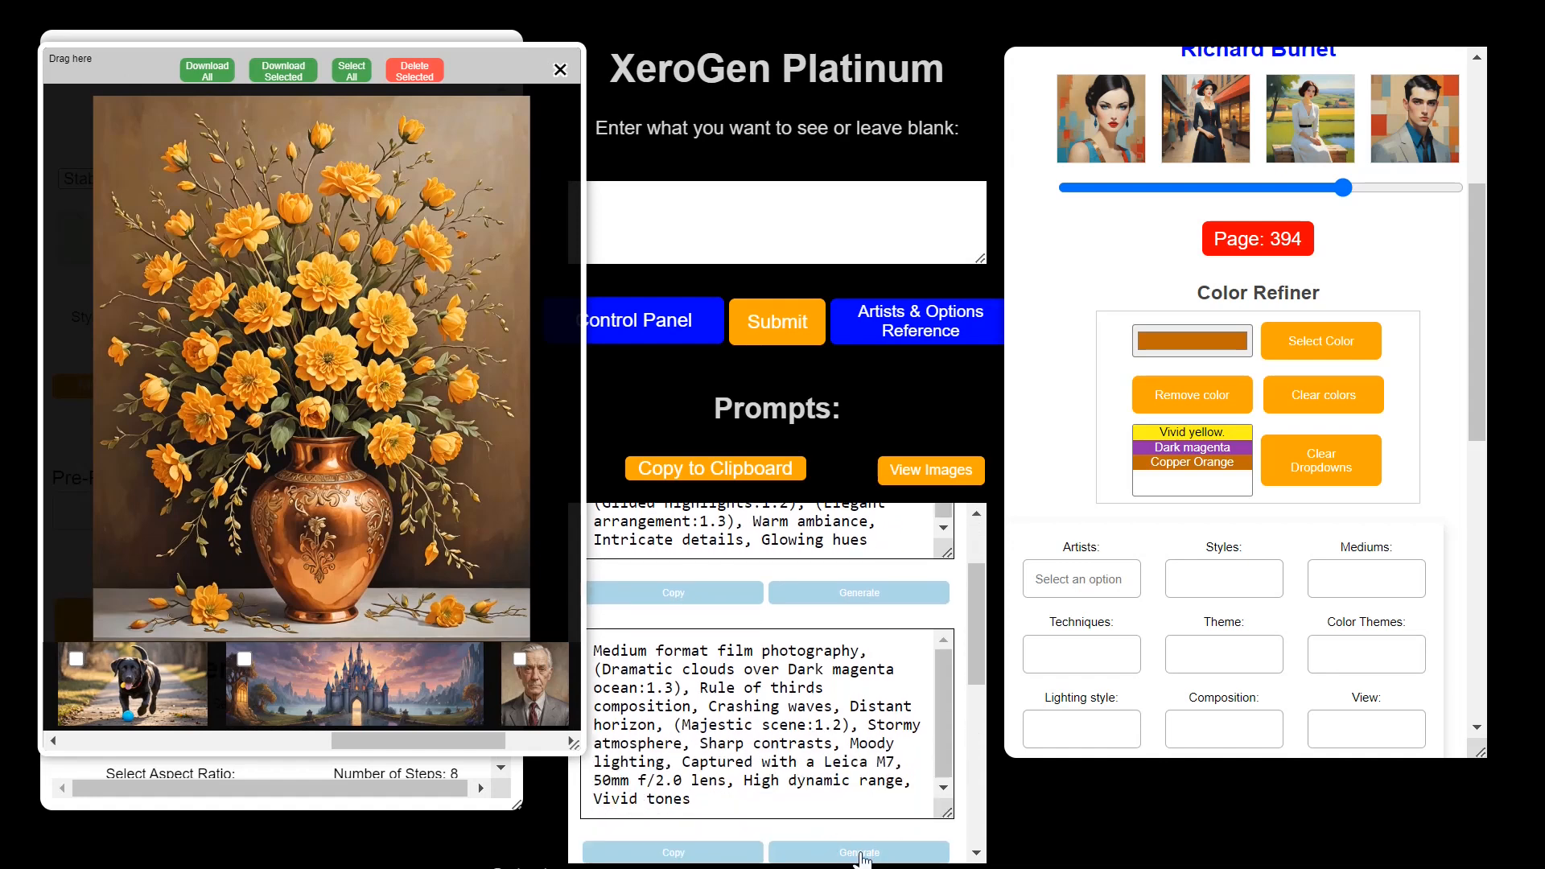
click(829, 853)
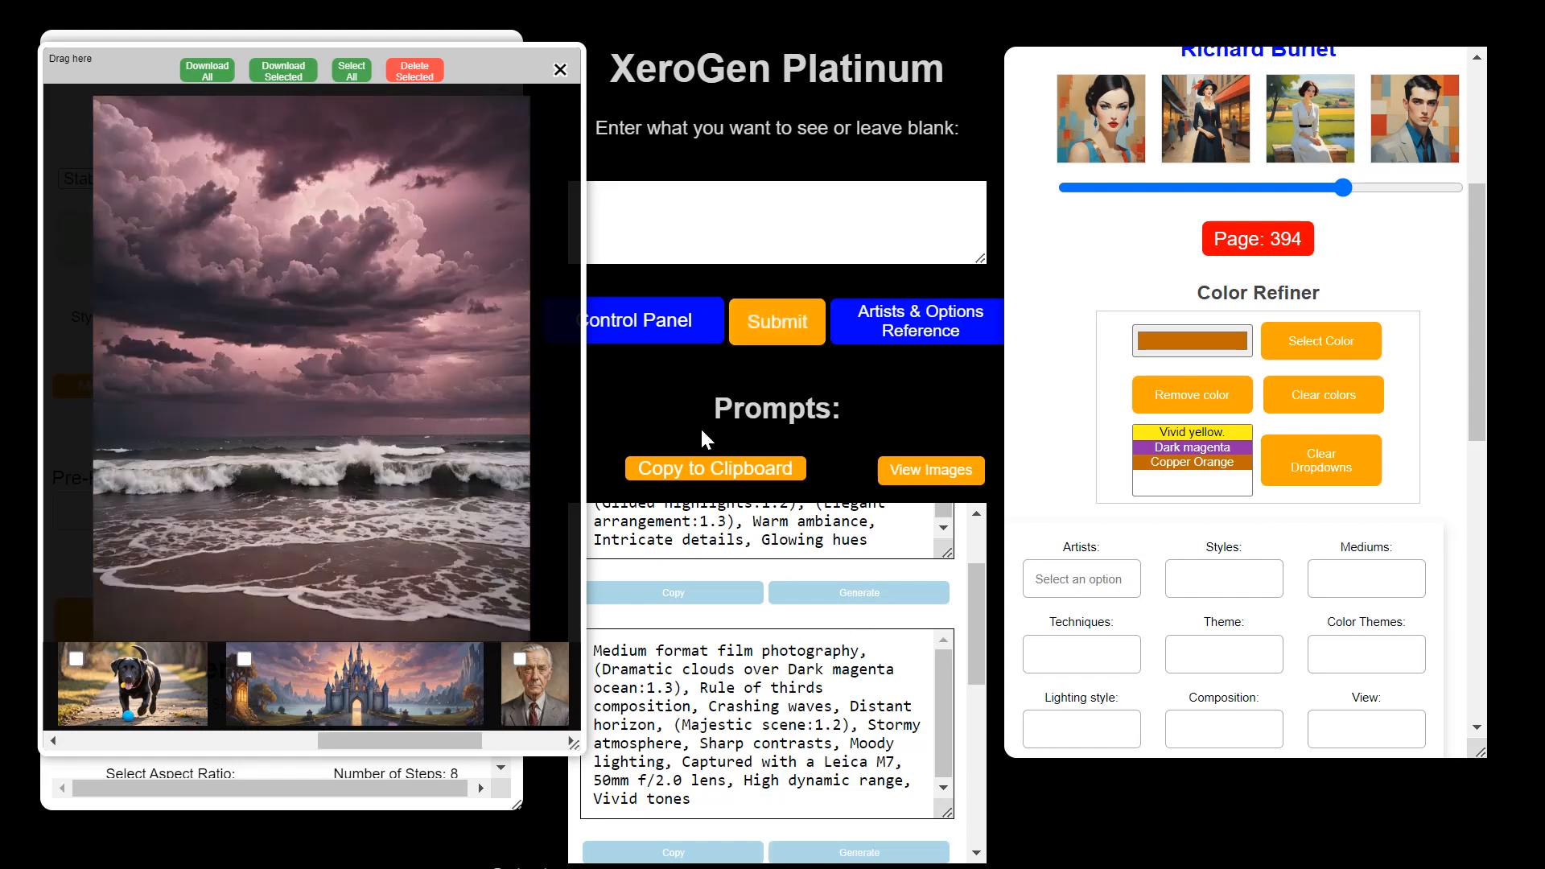
click(563, 71)
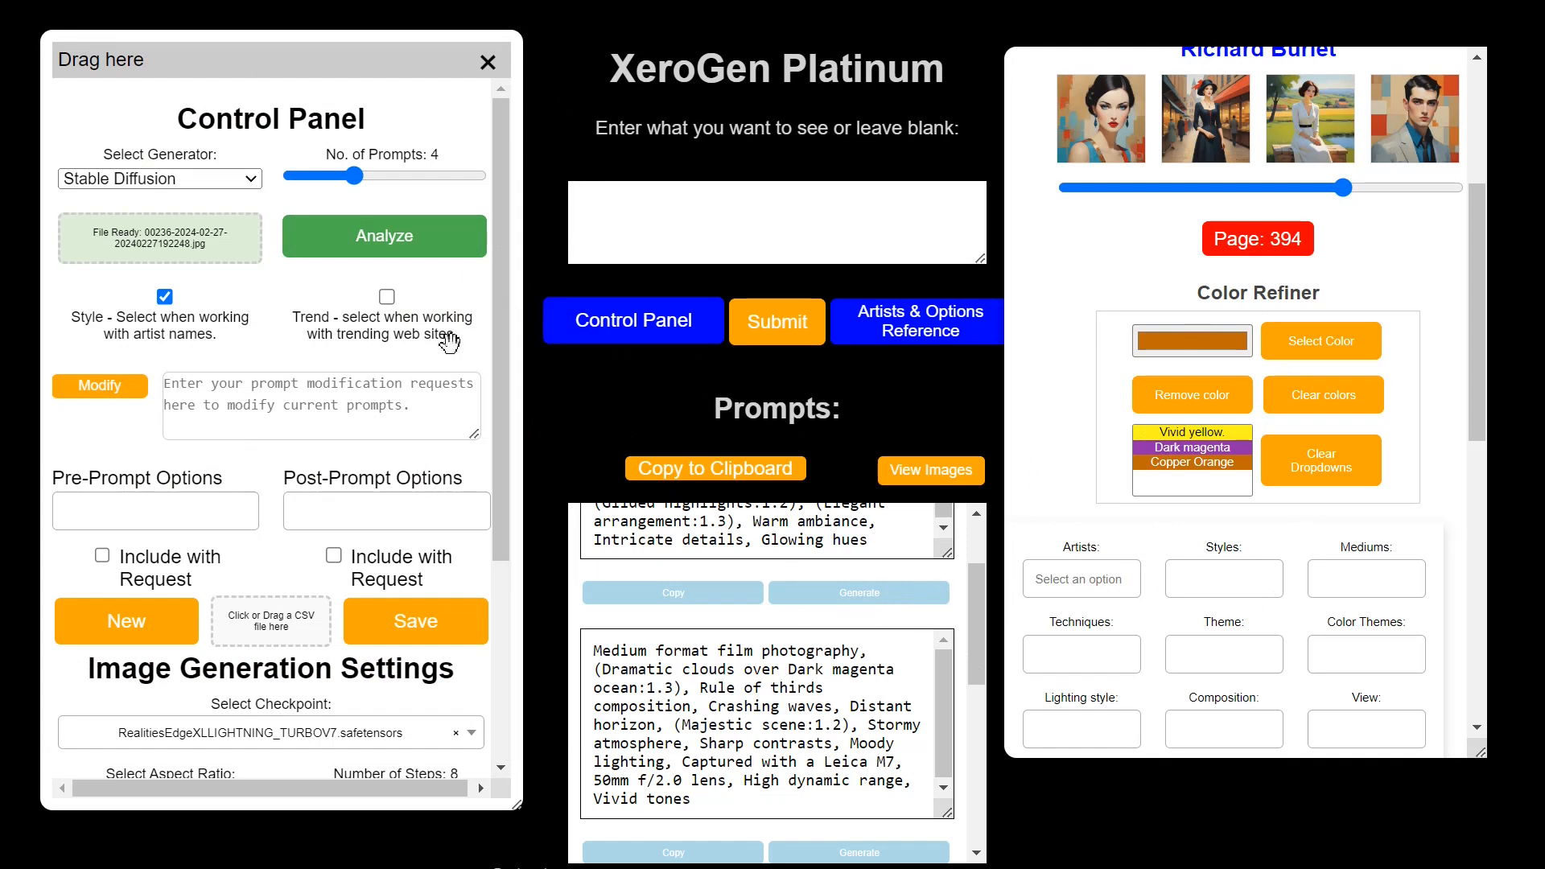
Set the number of prompts to 1, submit twice for new prompts, and generate the image of the Yayoi Kusama abstract sculpture prompt.
drag(355, 177, 292, 176)
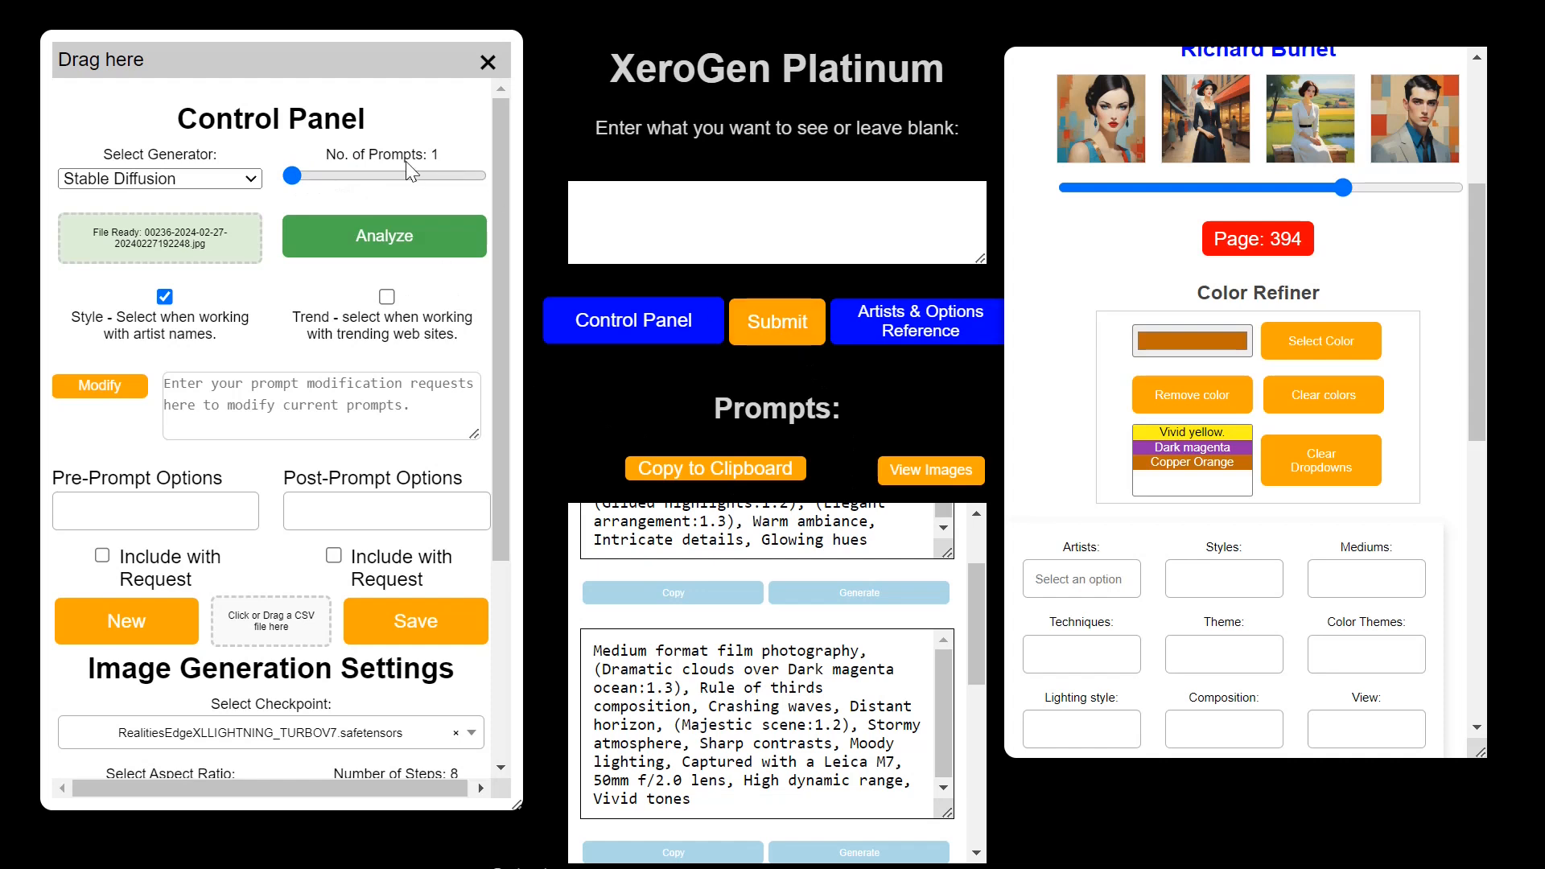
click(778, 324)
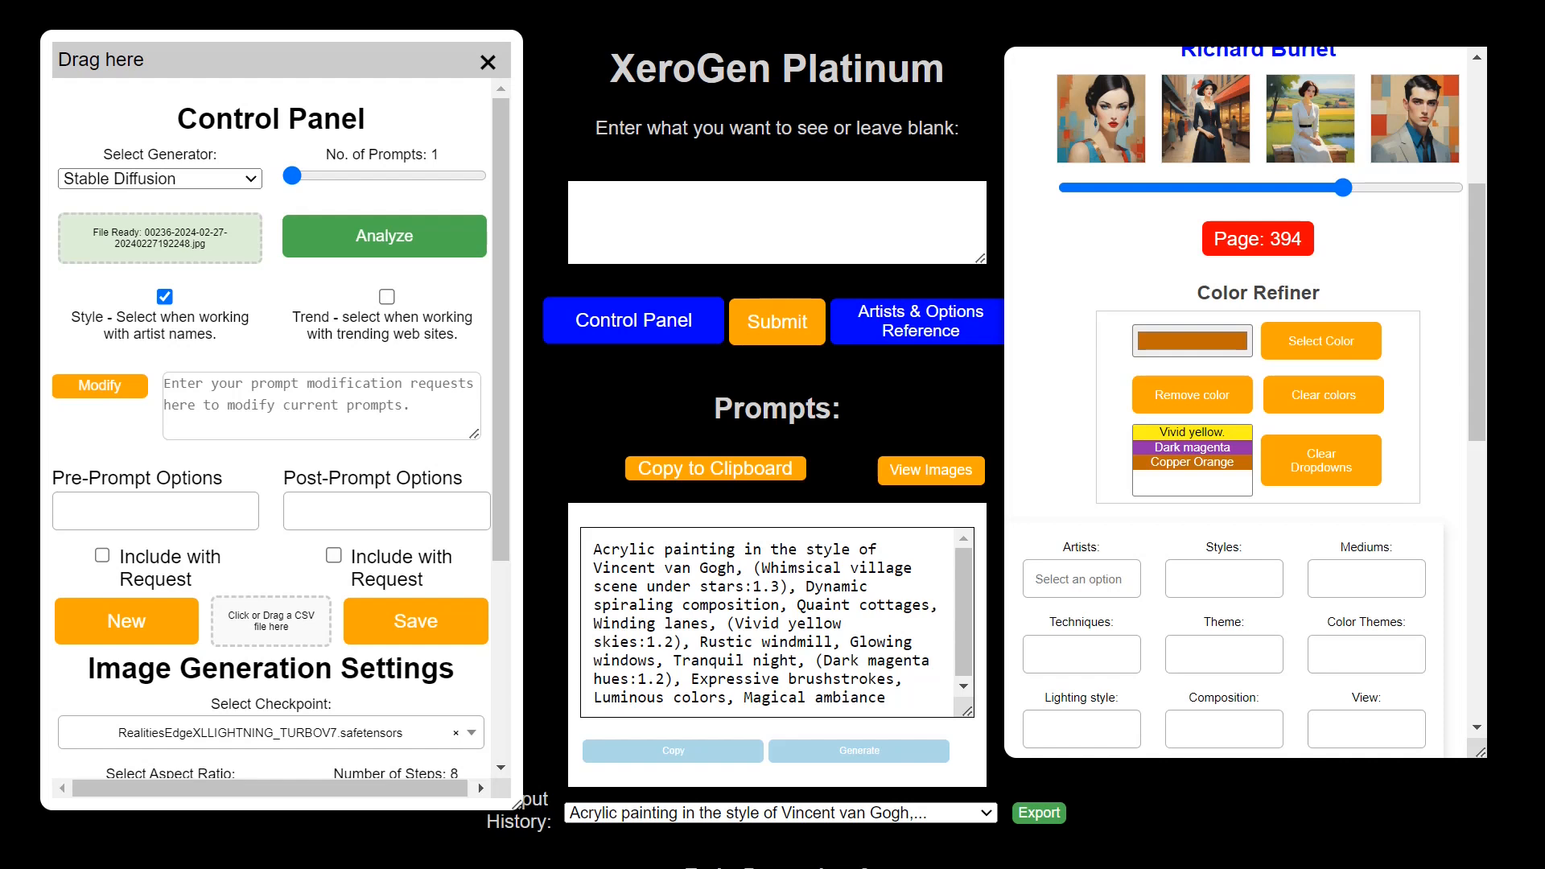
click(778, 322)
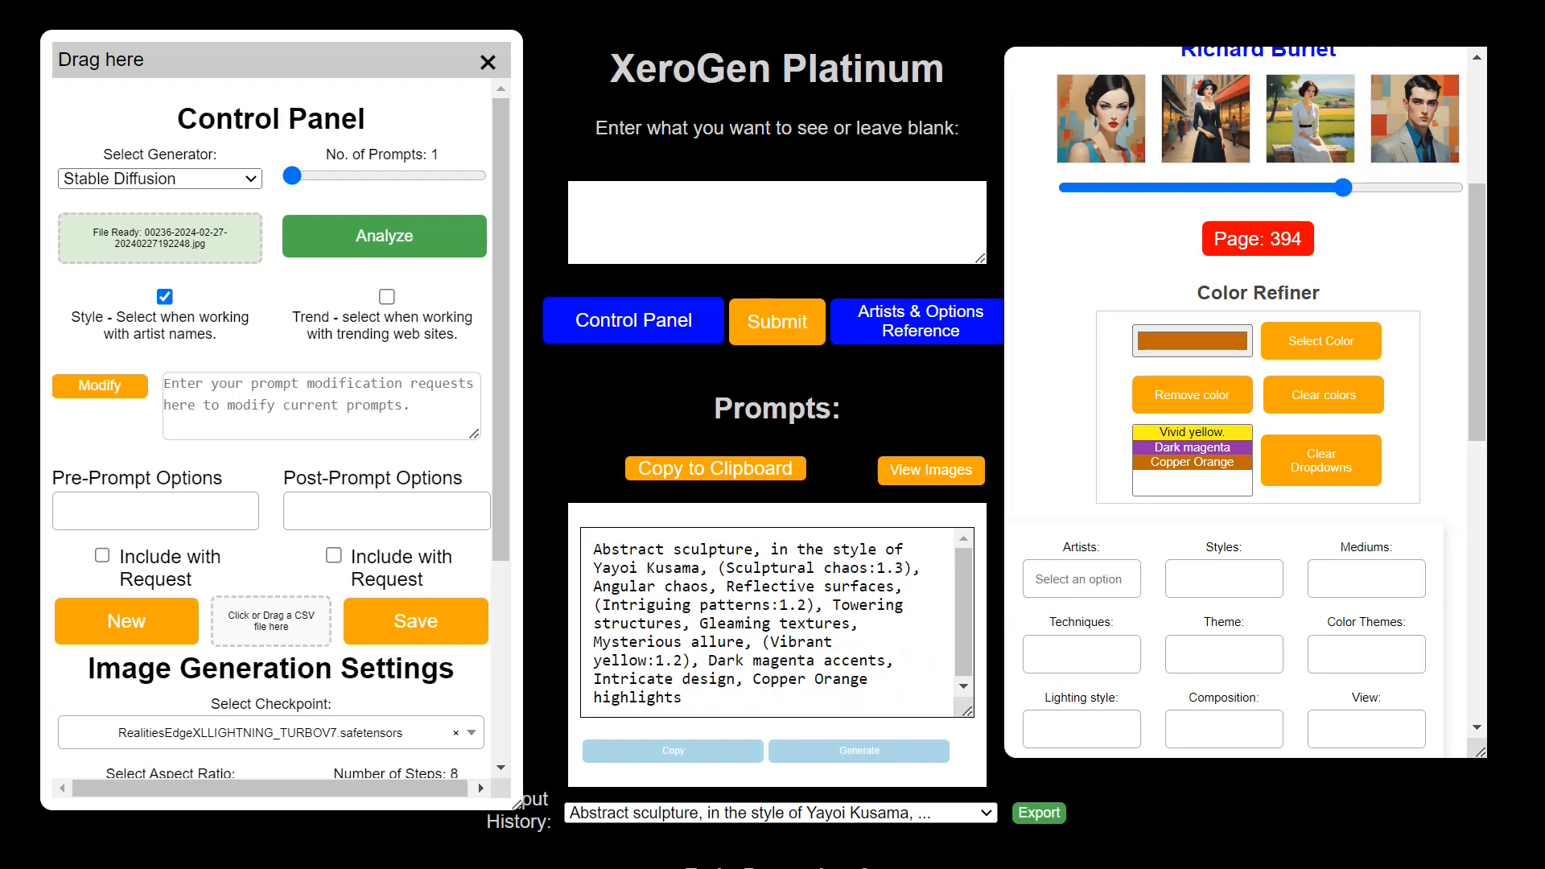
click(858, 751)
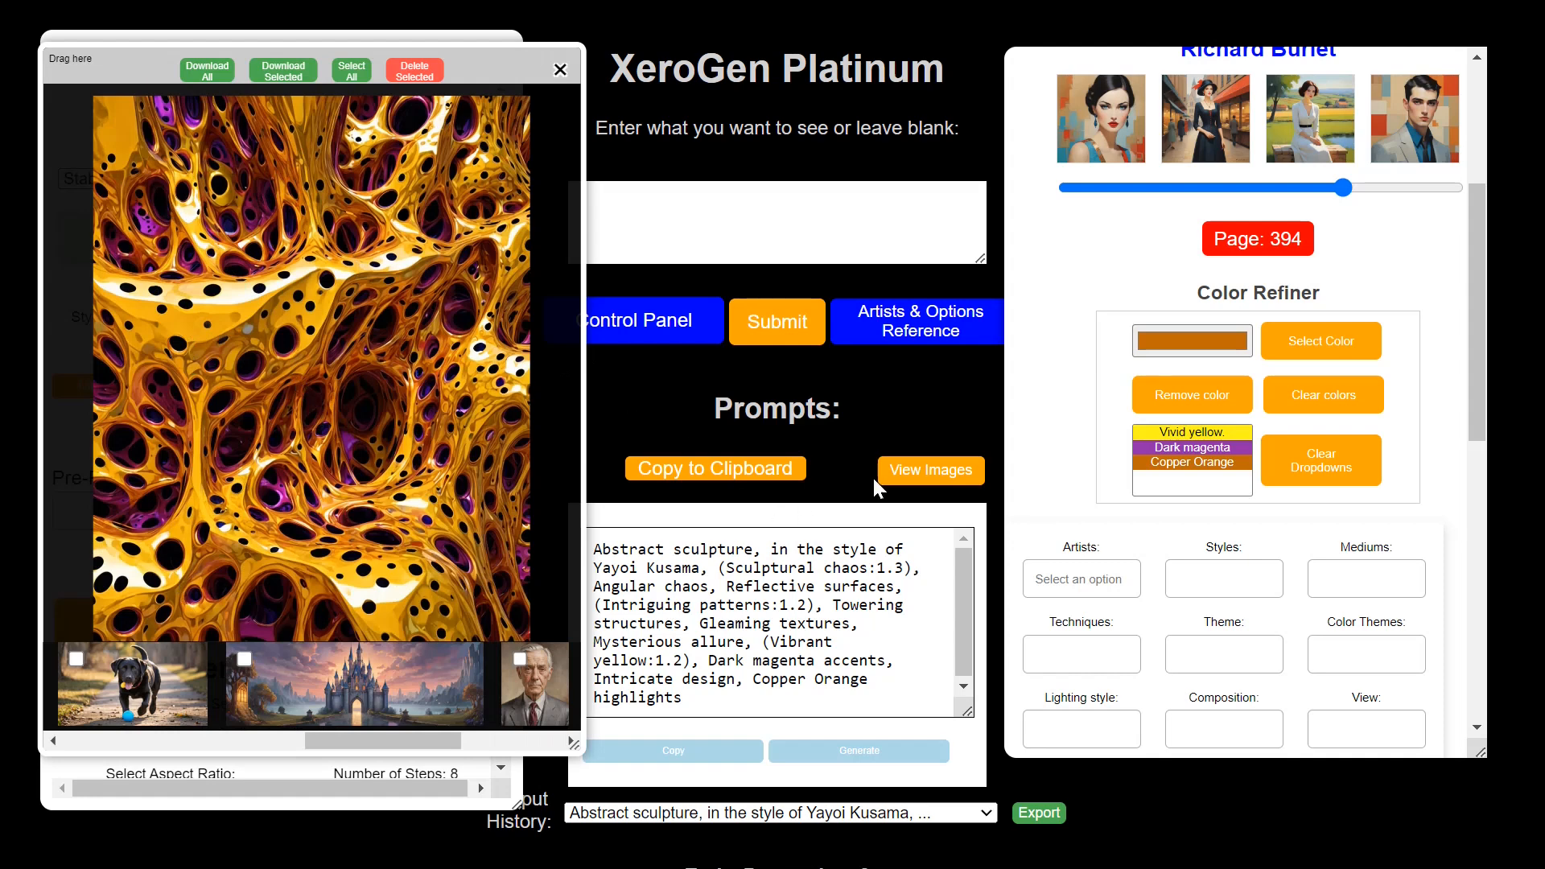
Submit for another single prompt, generate its lake sunrise image, and close the image window.
click(775, 330)
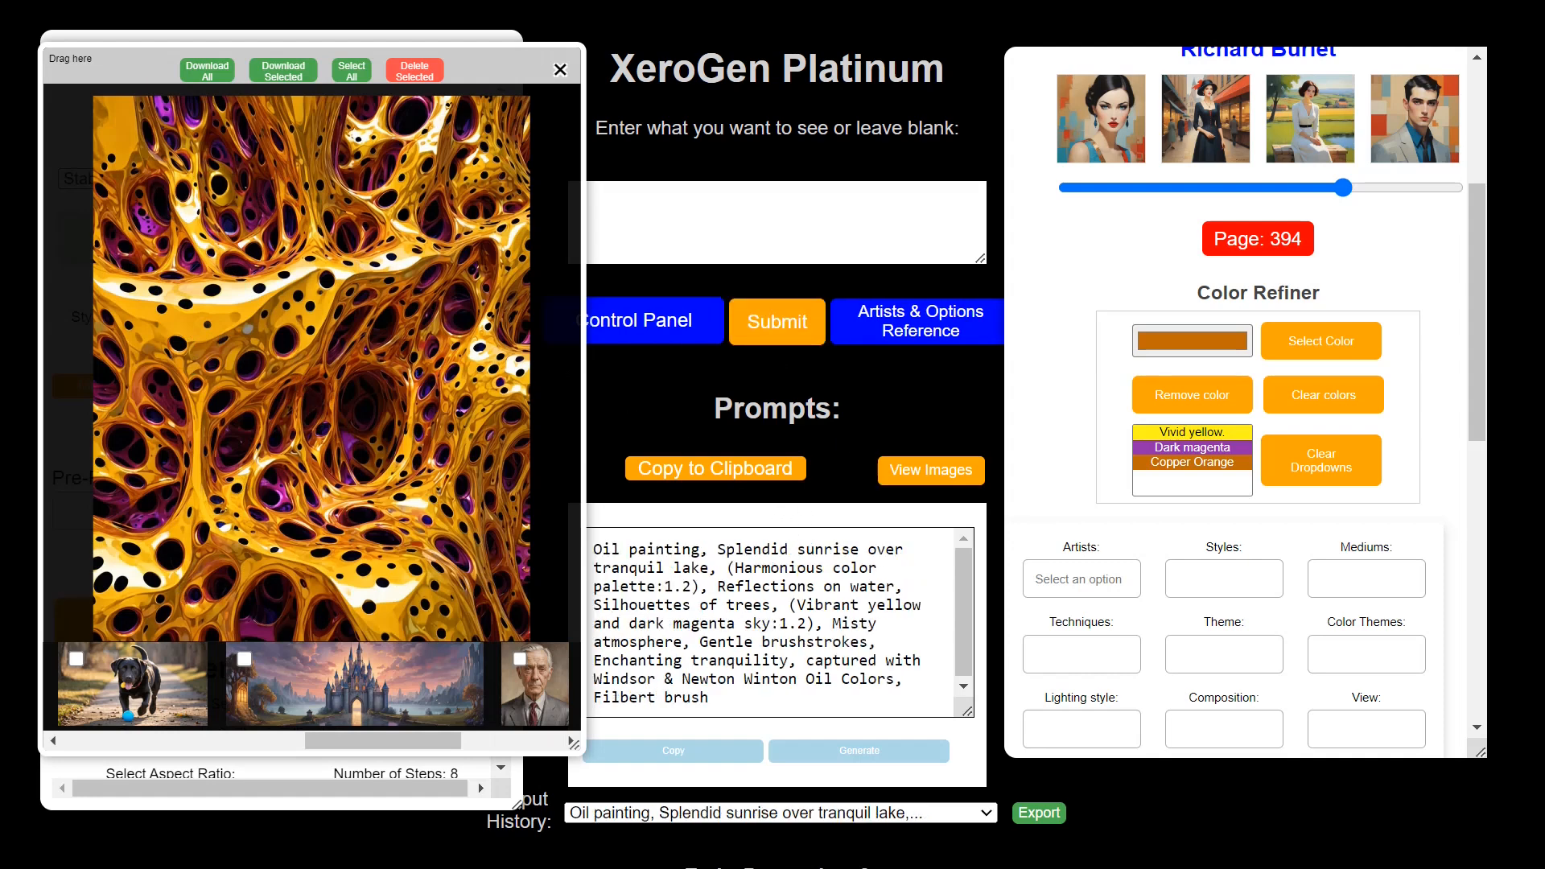
click(918, 755)
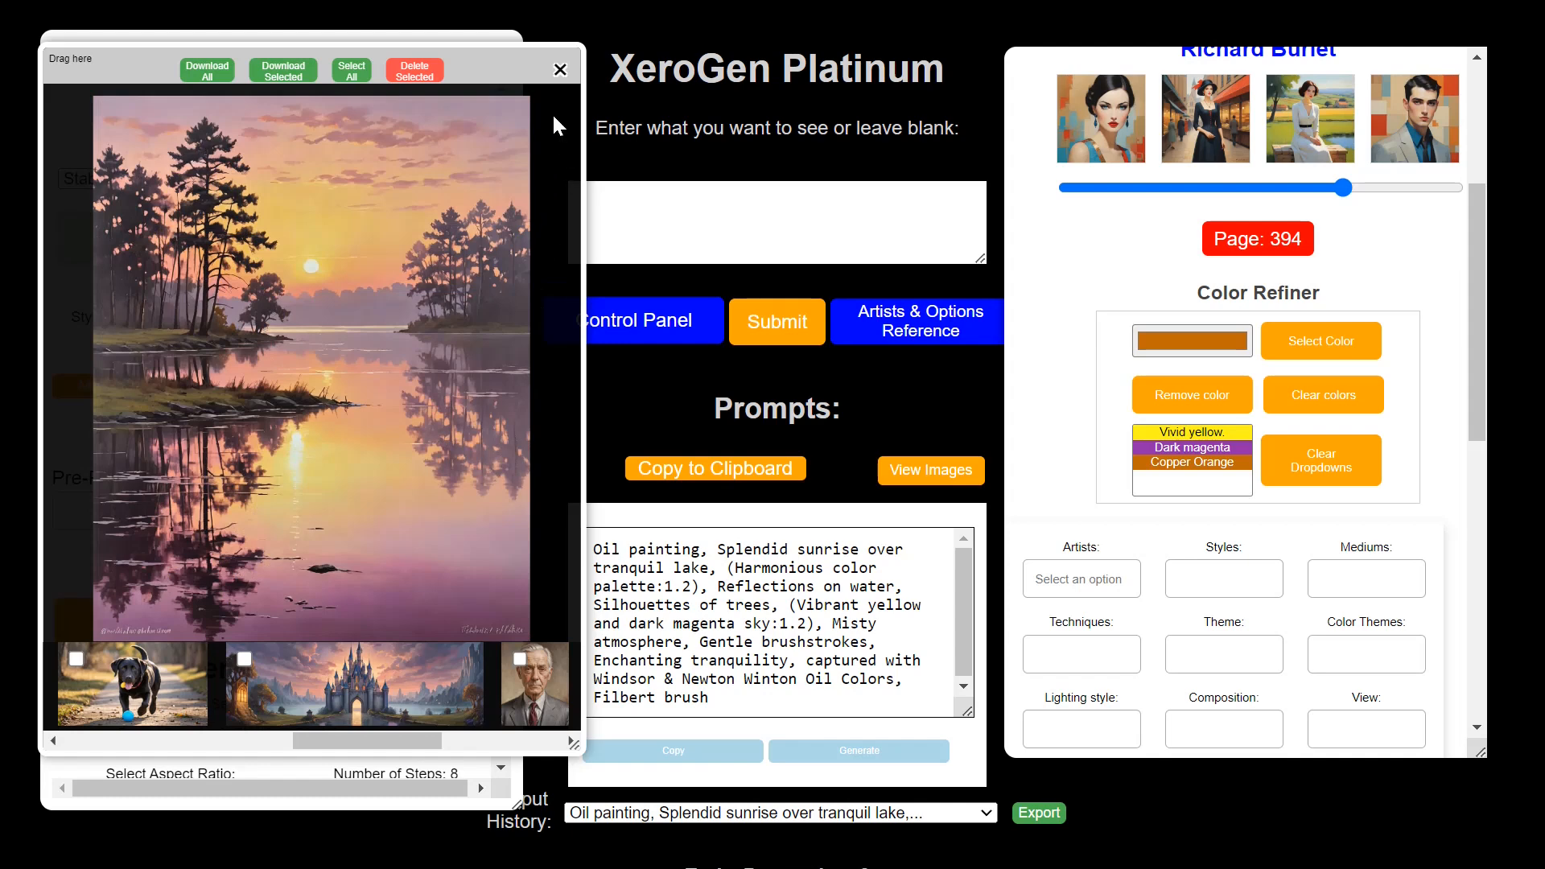
click(560, 71)
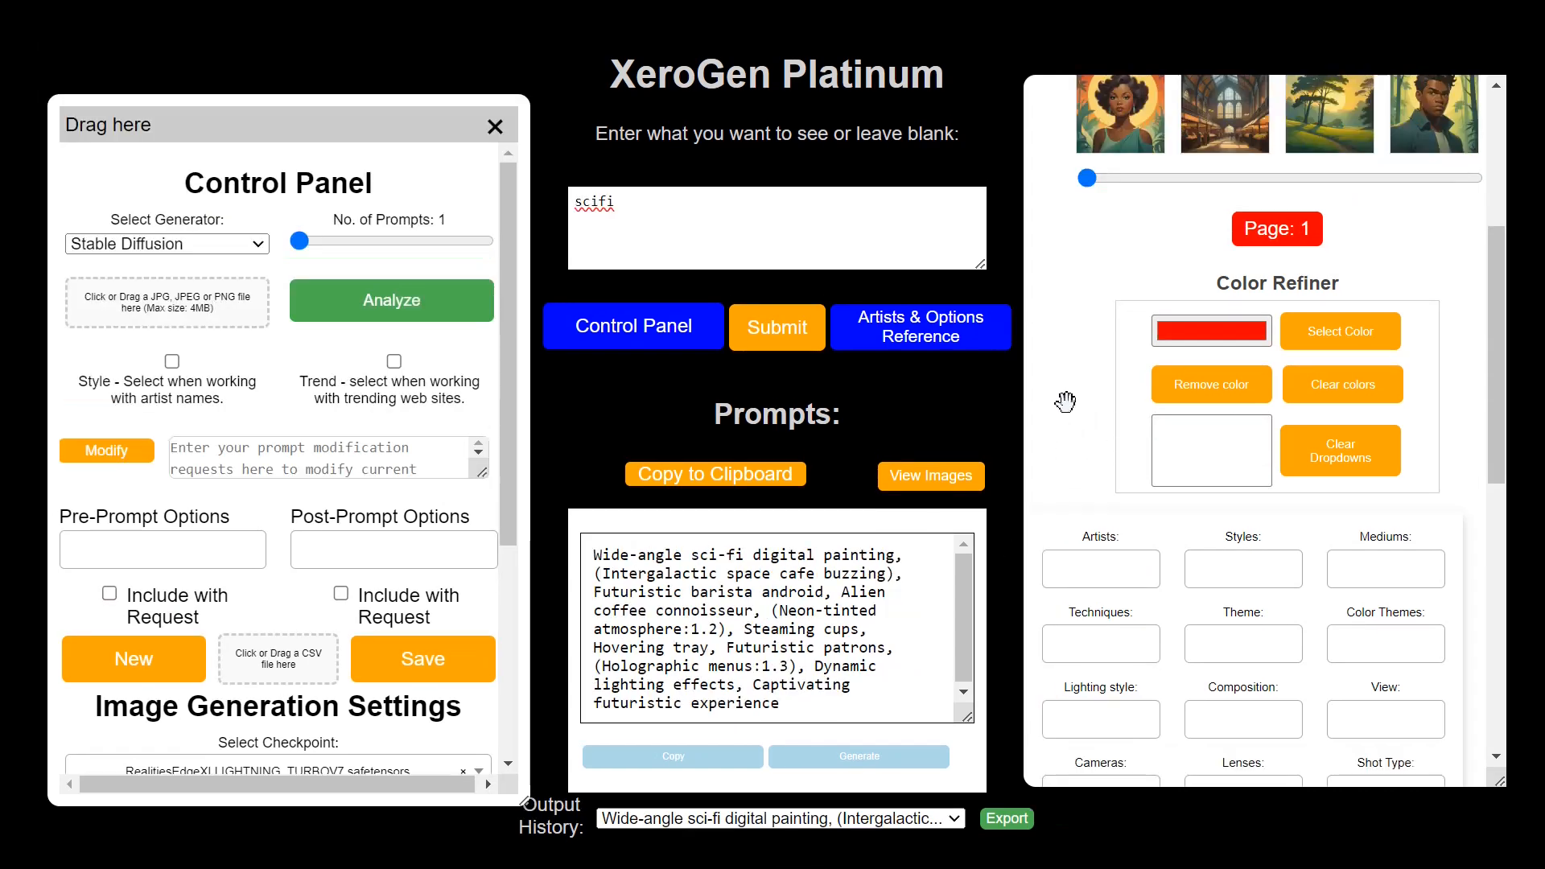
Look through the available Effects options below the Color Refiner, and close the list without choosing one.
scroll(1065, 400, down, 5)
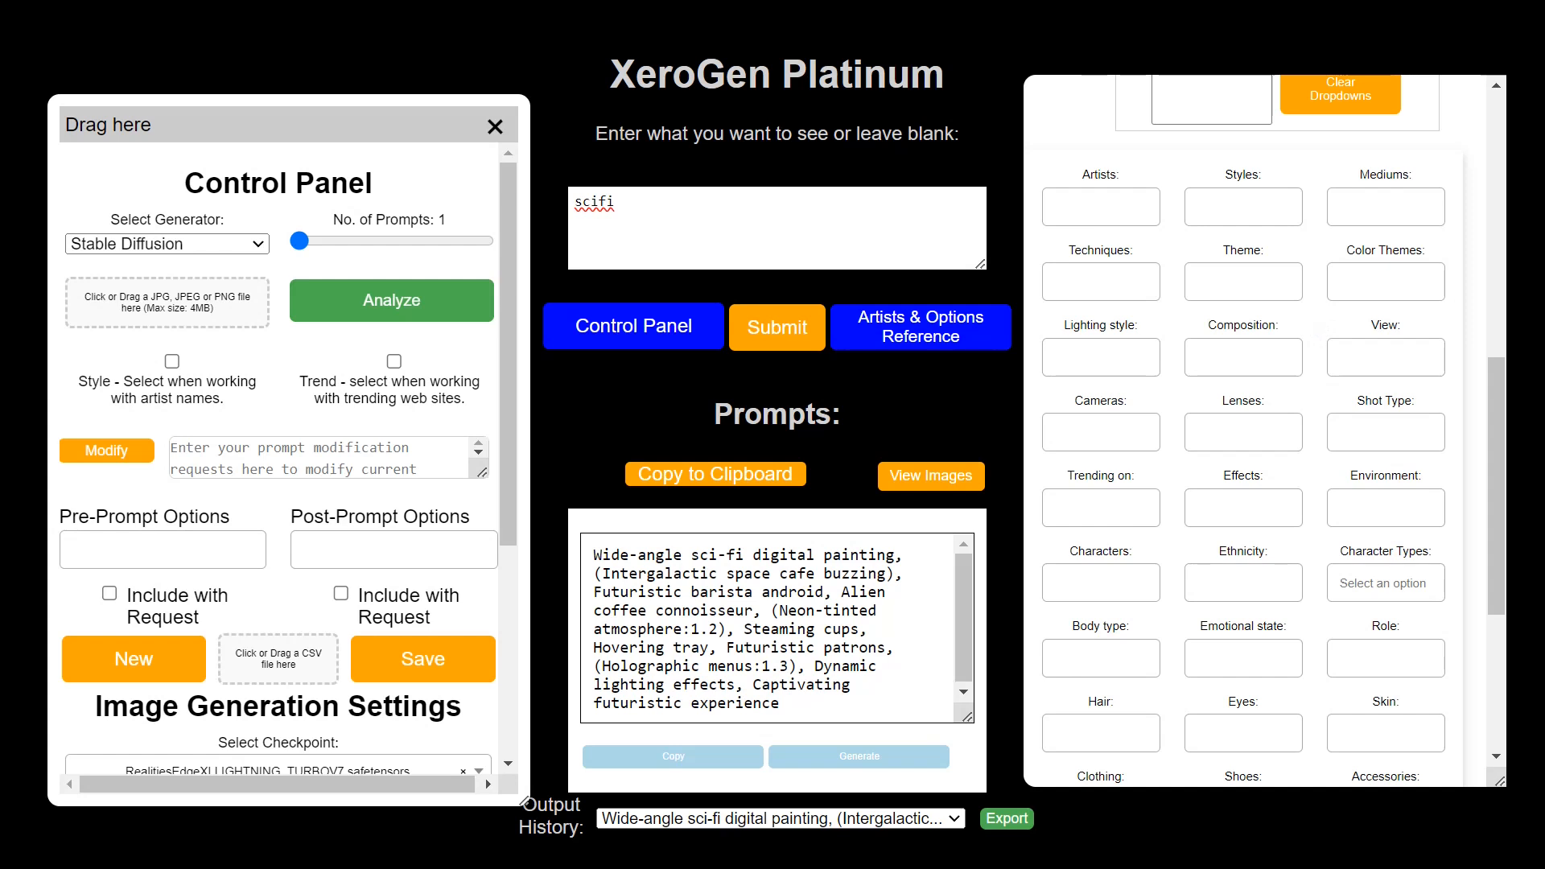
click(1244, 507)
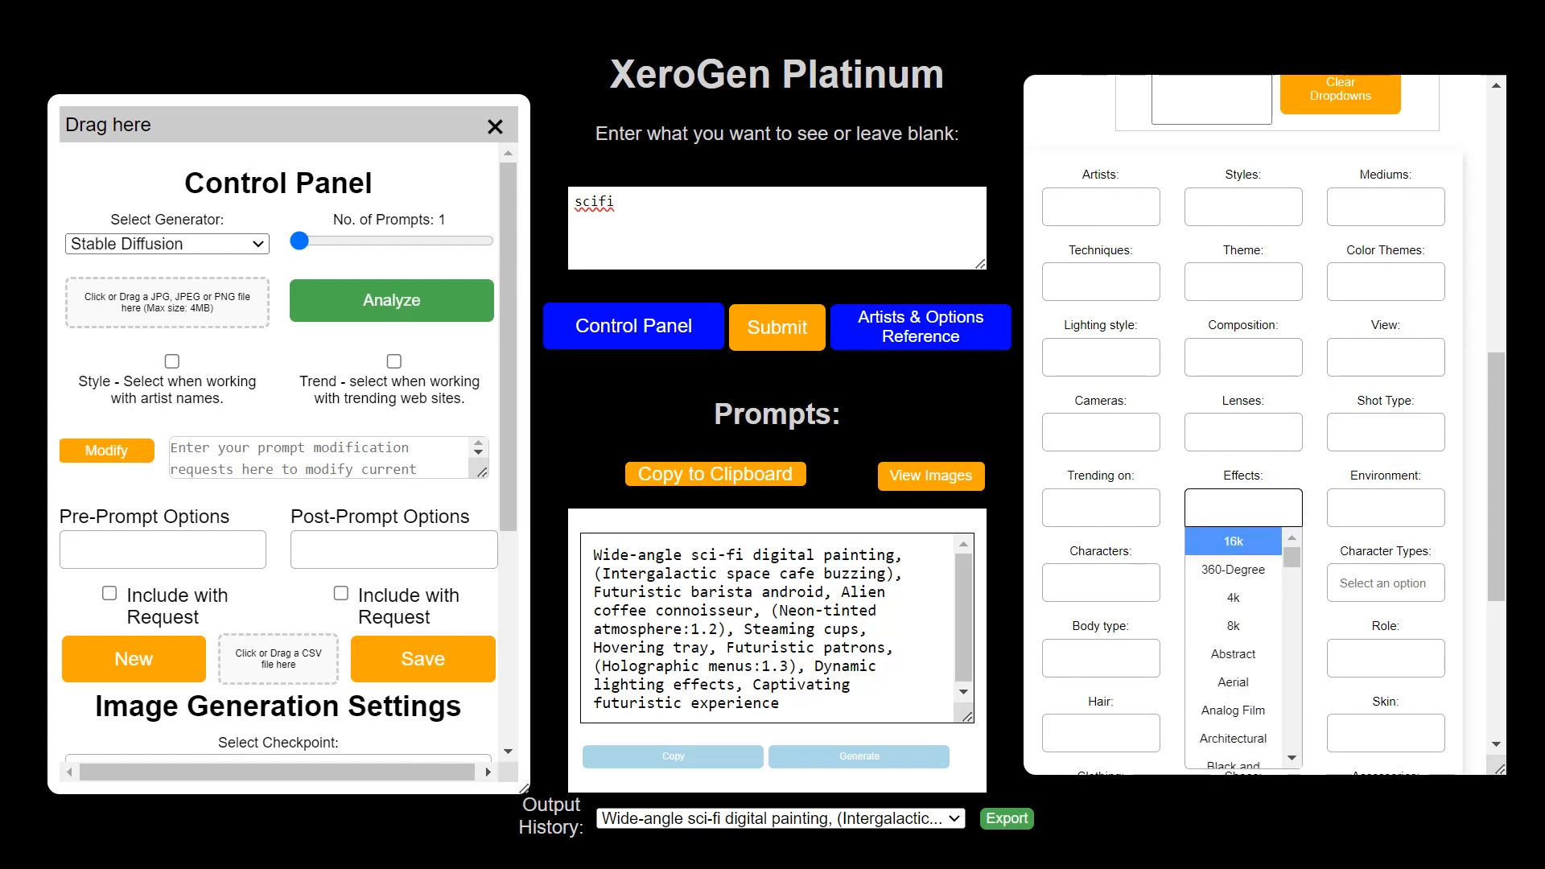
scroll(1243, 595, down, 1)
scroll(1248, 620, down, 5)
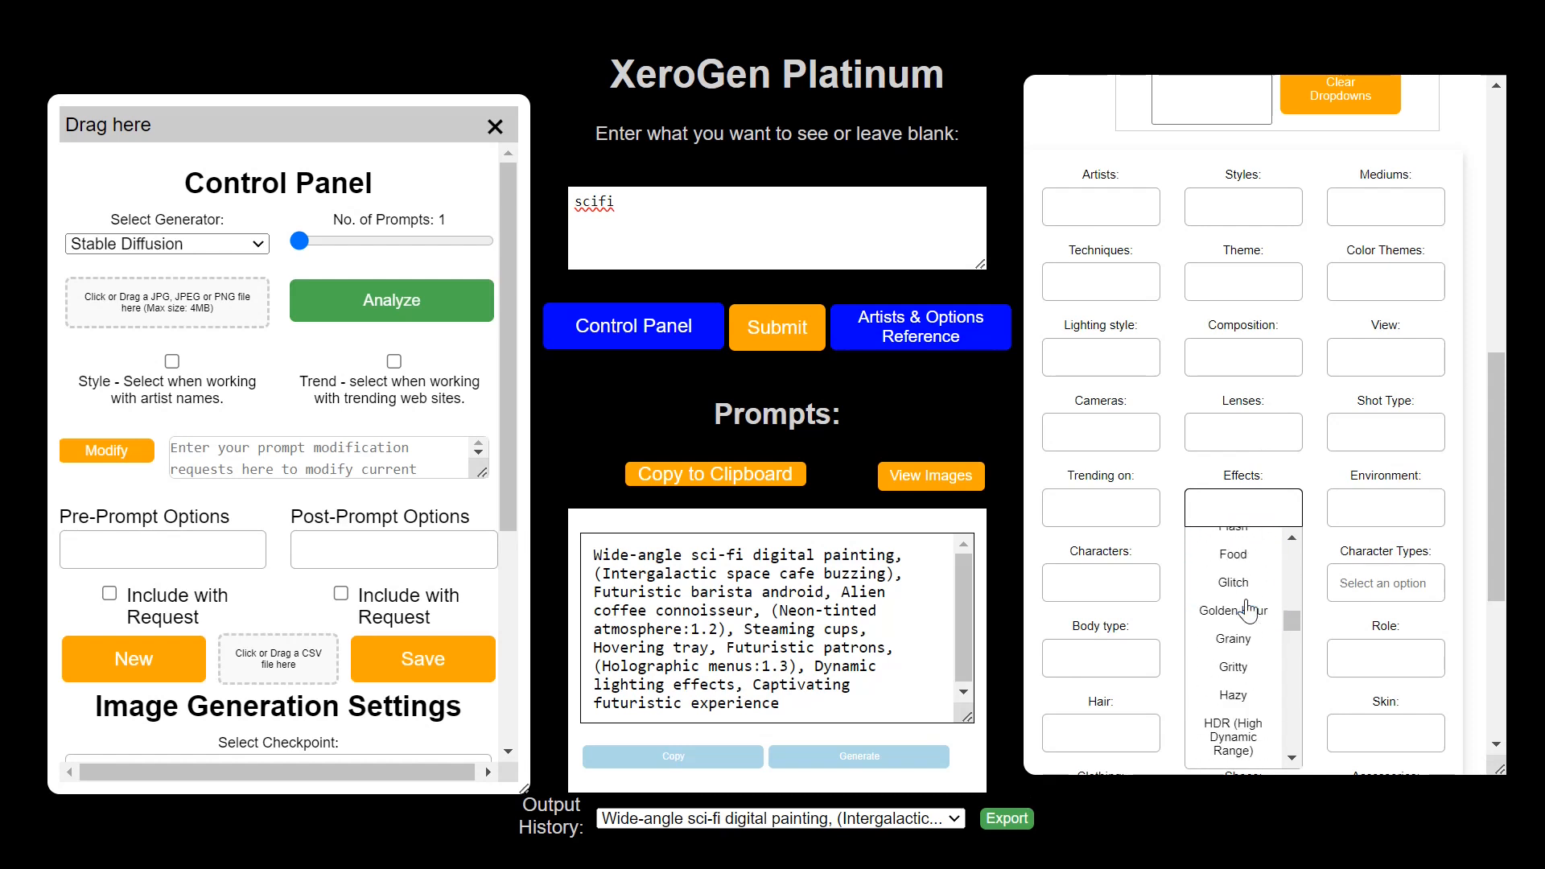
scroll(1247, 660, down, 3)
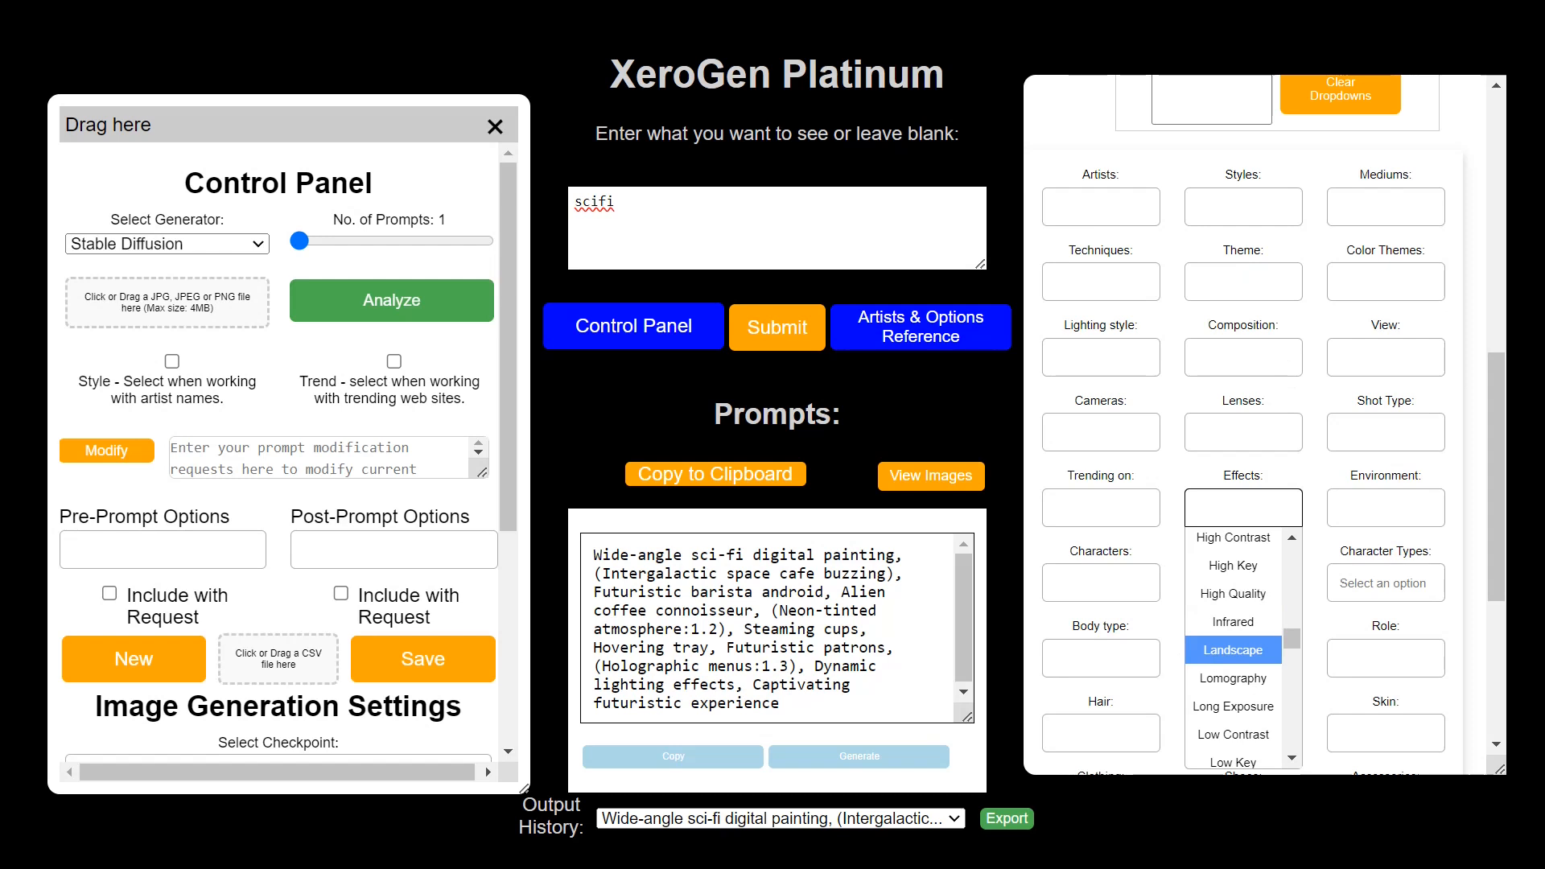
click(1453, 483)
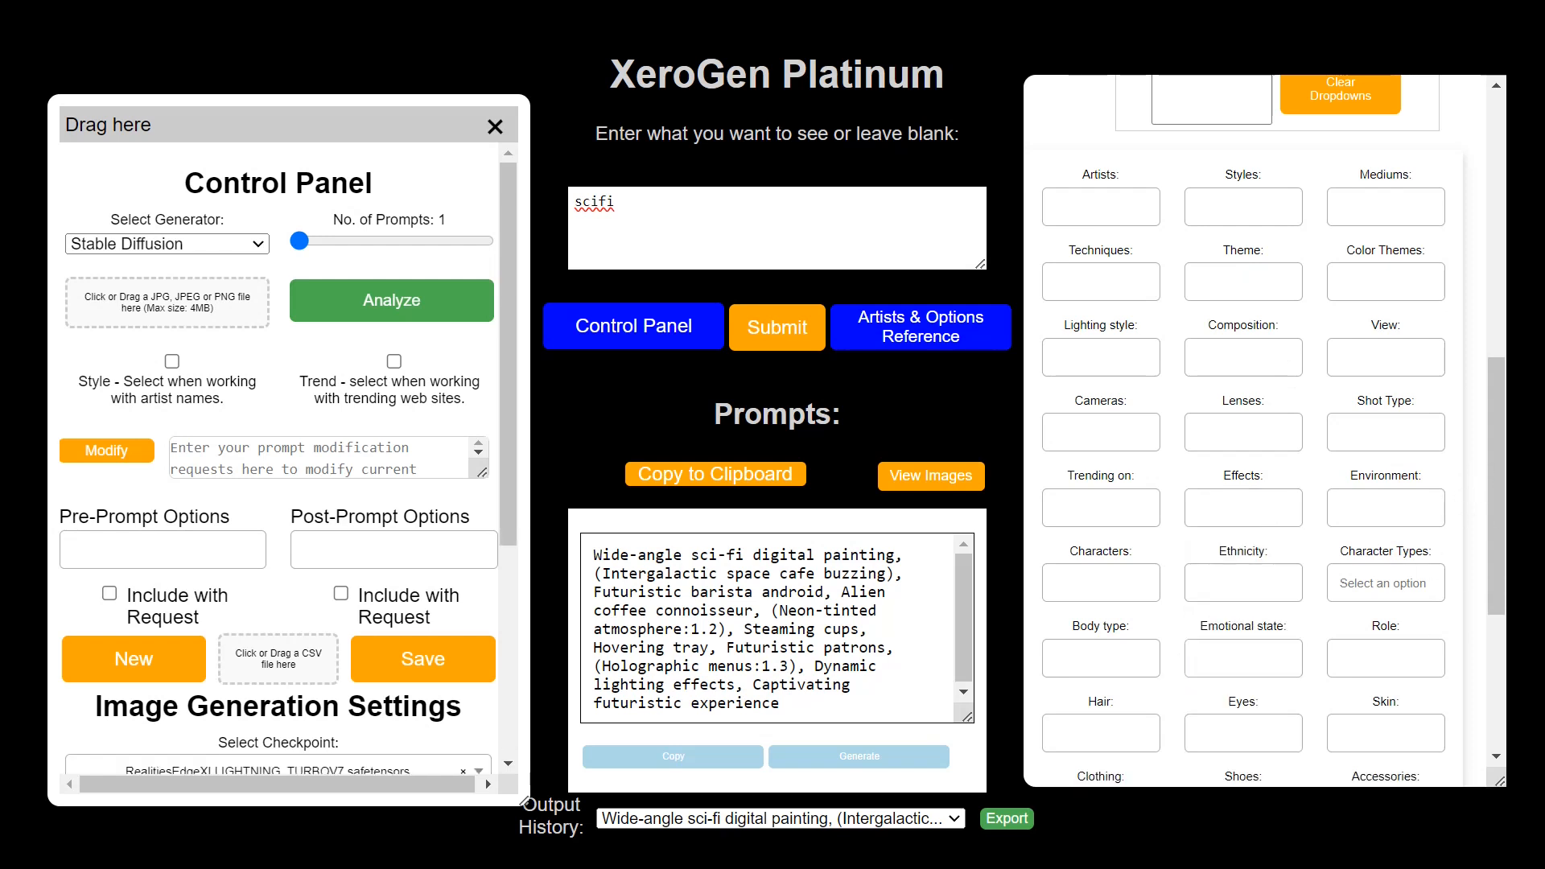
Add adventurer and alien to the Character Types options.
click(1384, 583)
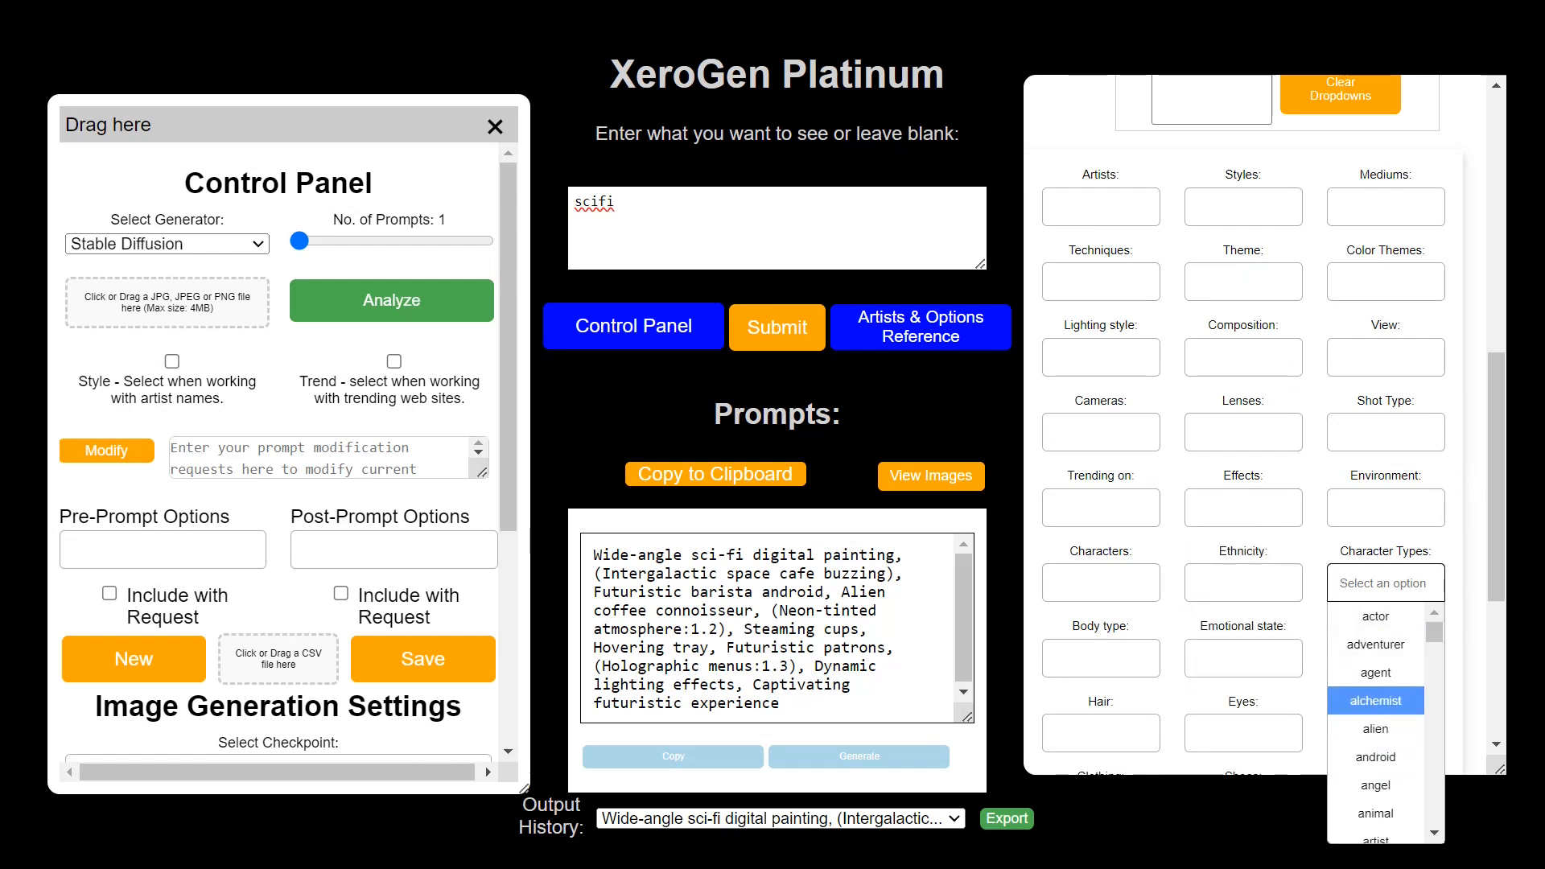
click(1391, 654)
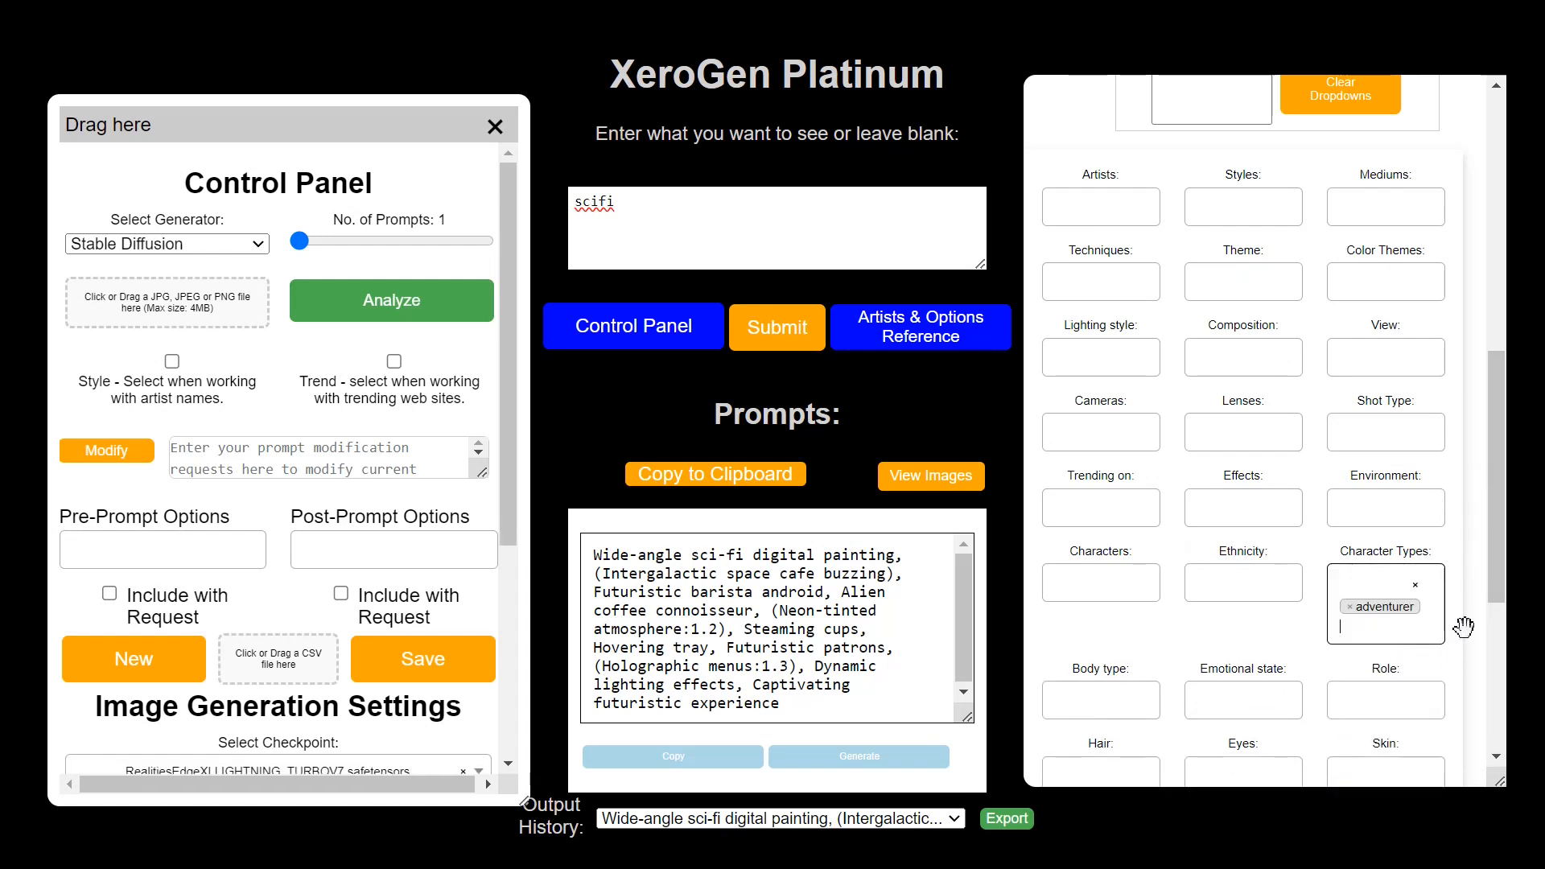
click(1390, 628)
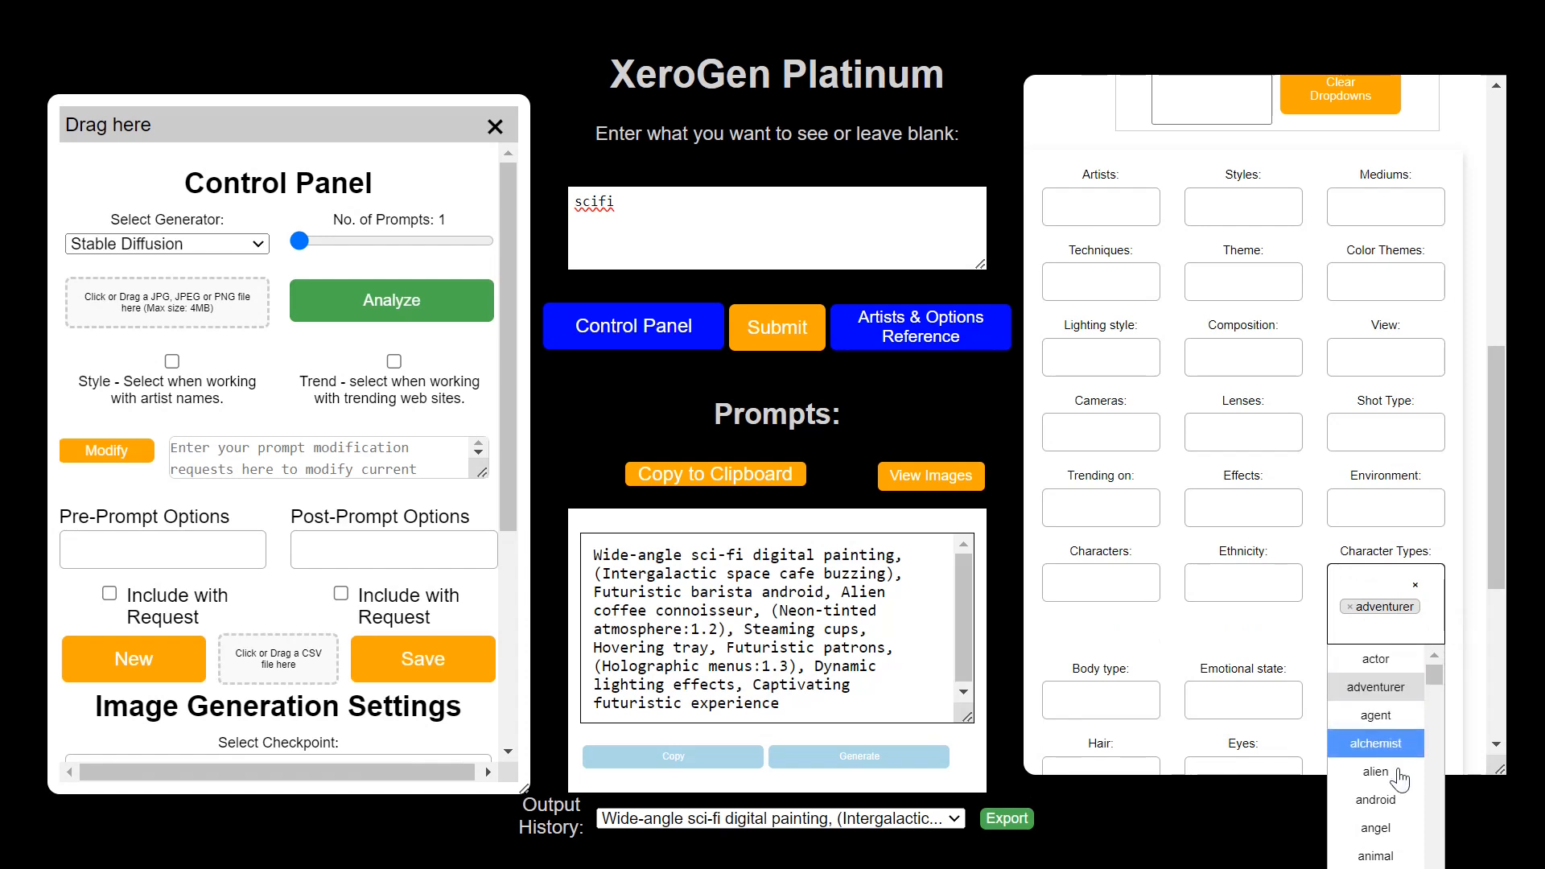
click(1397, 774)
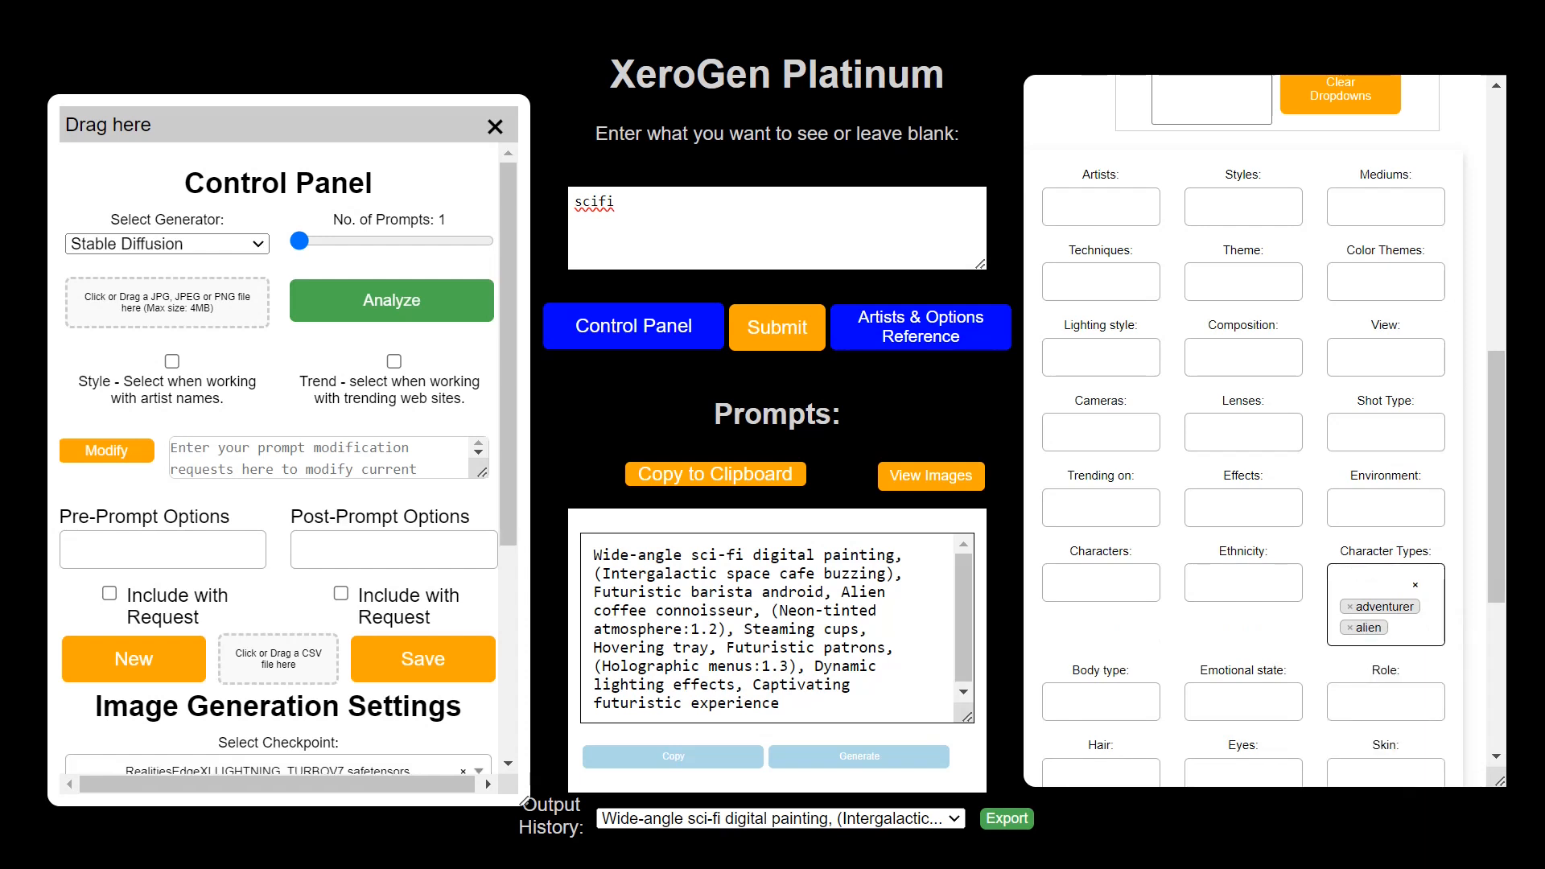
scroll(1244, 610, down, 1)
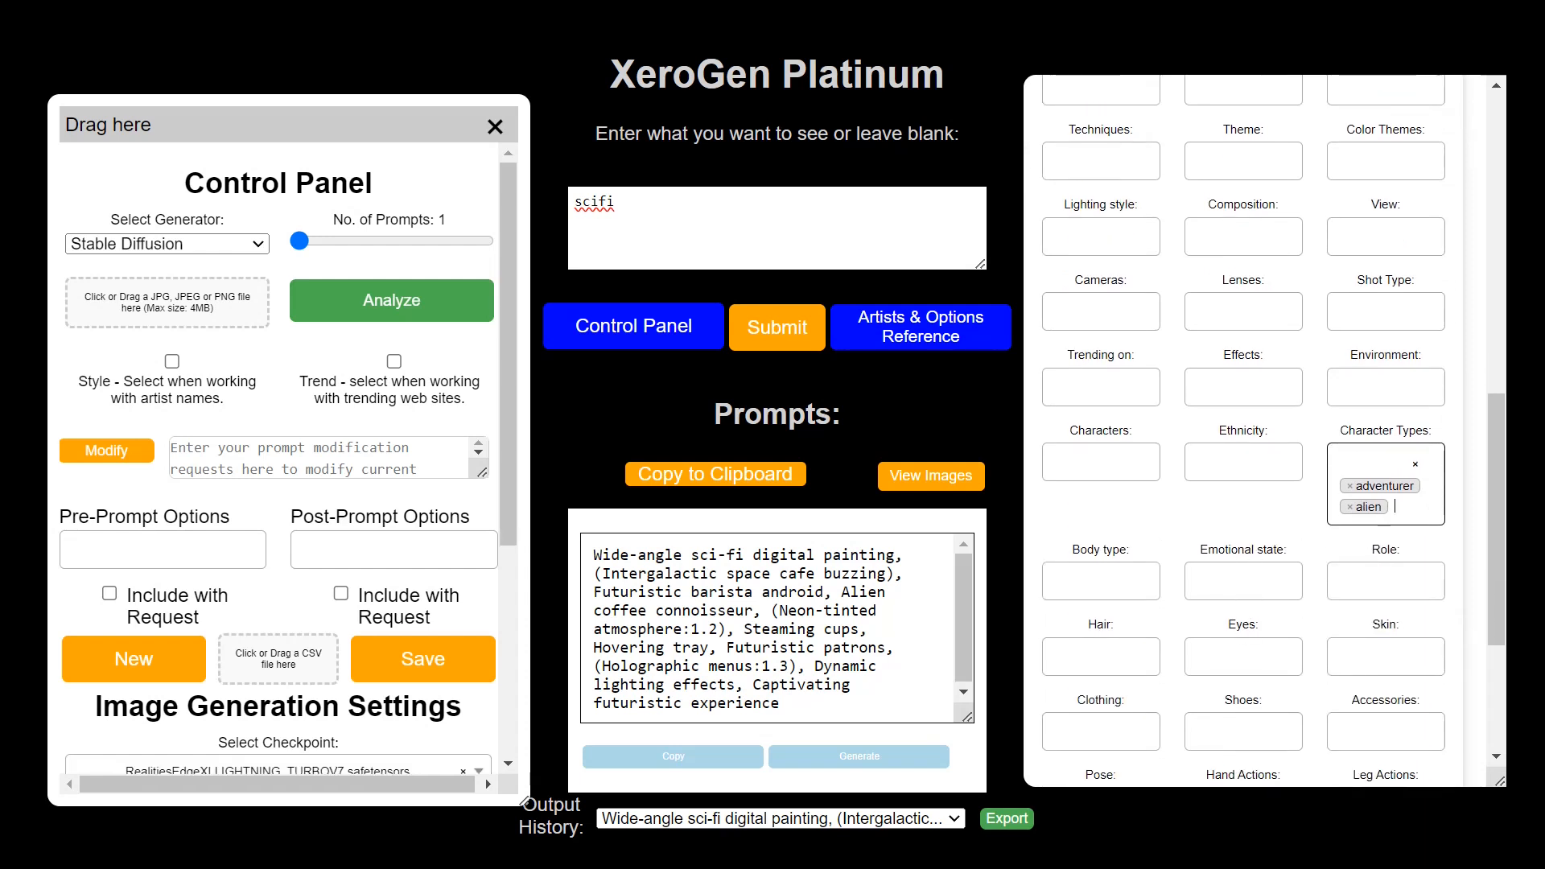
Add blue hair to the Hair options and submit the scifi request twice for new prompts.
click(1101, 657)
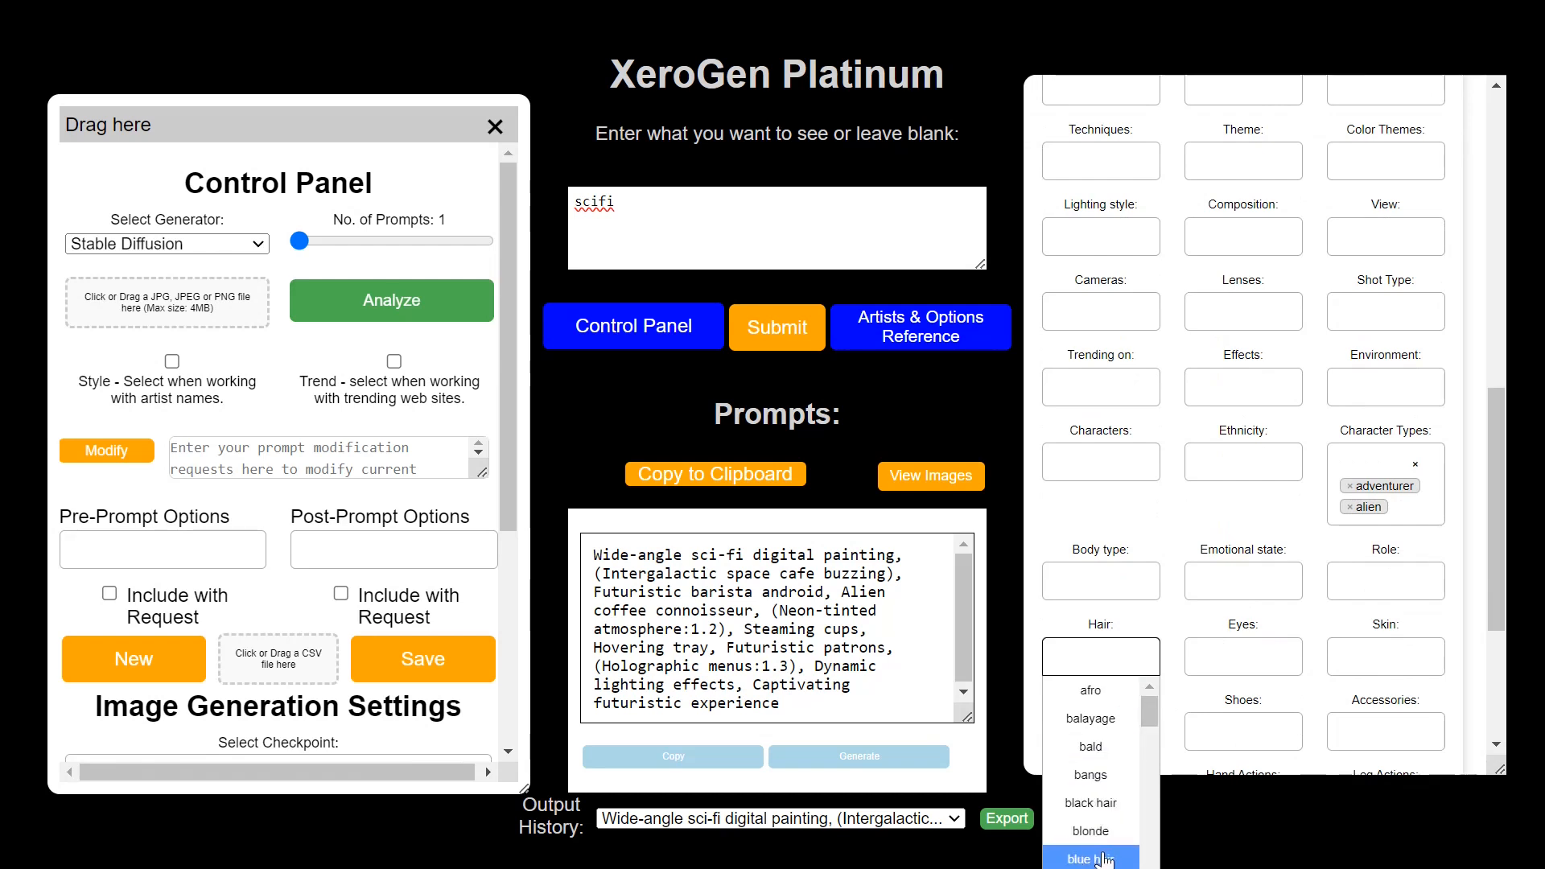
click(1092, 859)
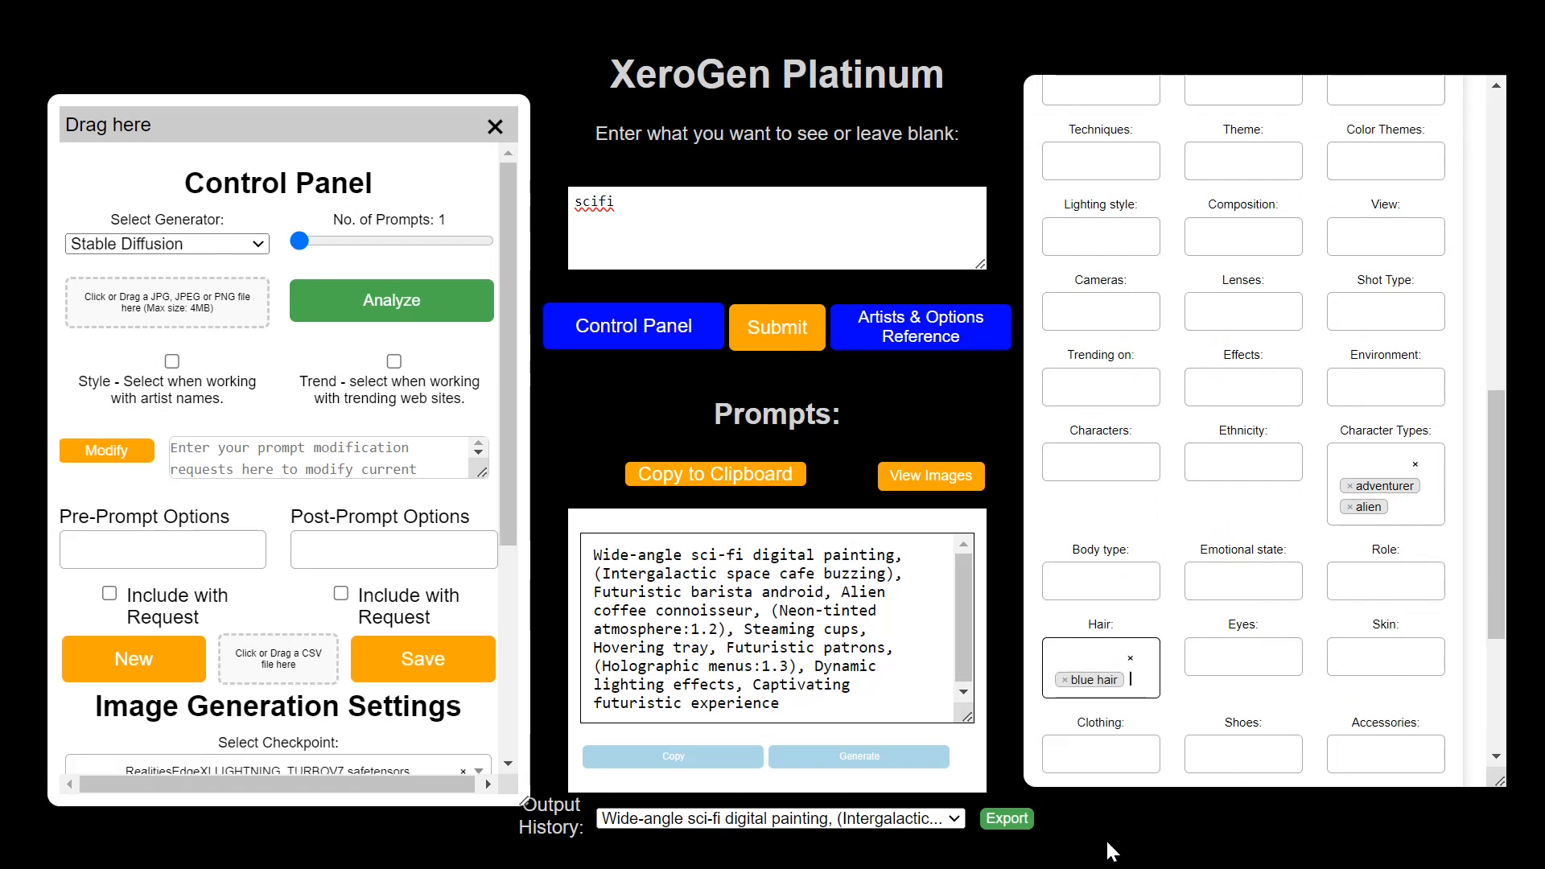
click(778, 330)
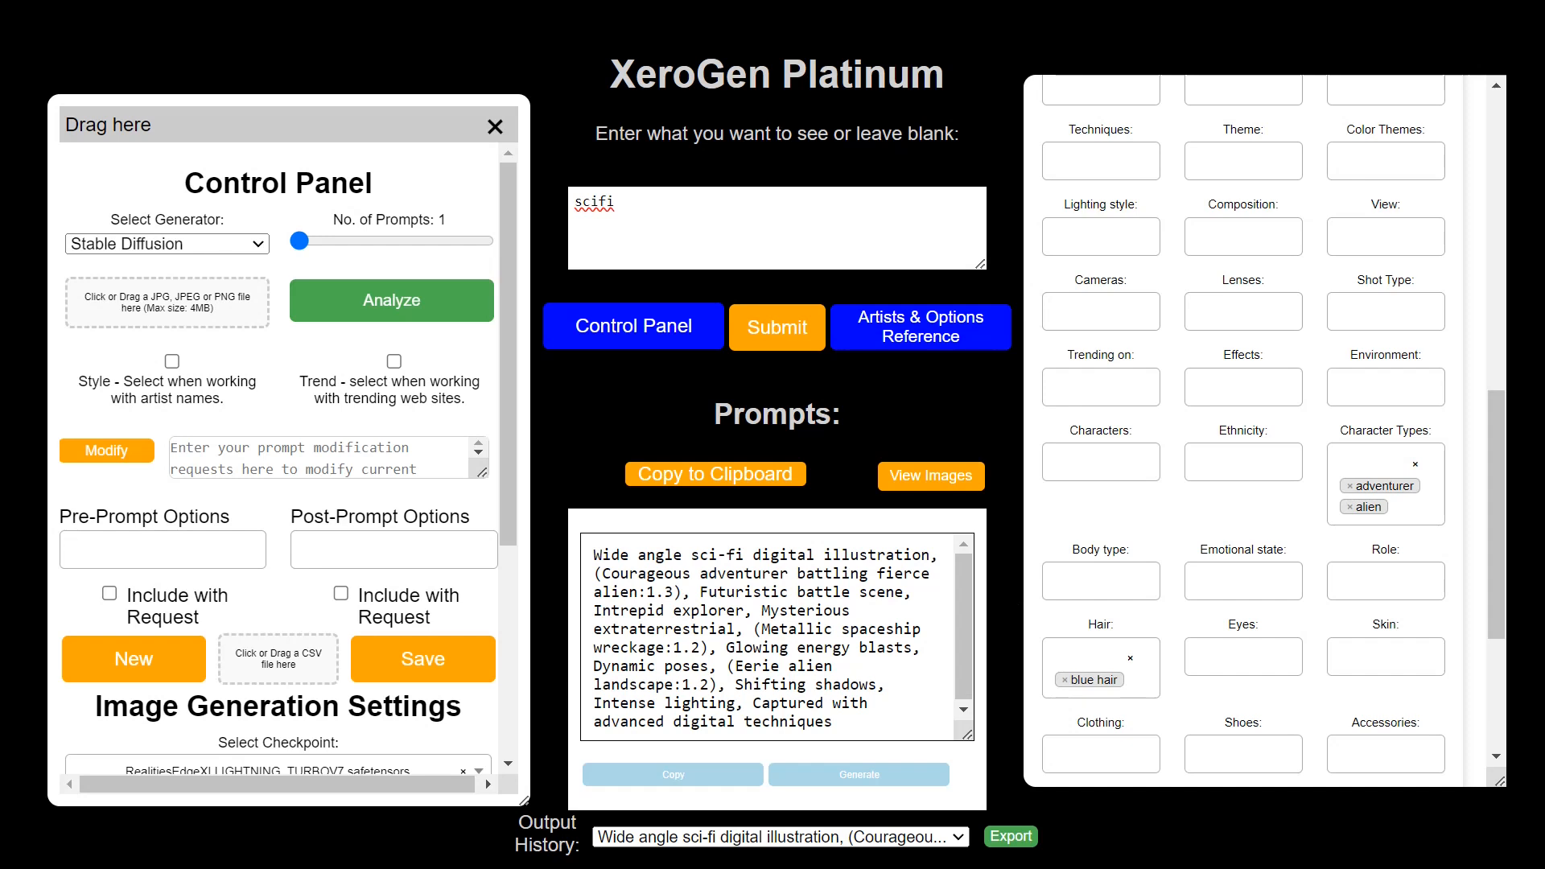
click(775, 322)
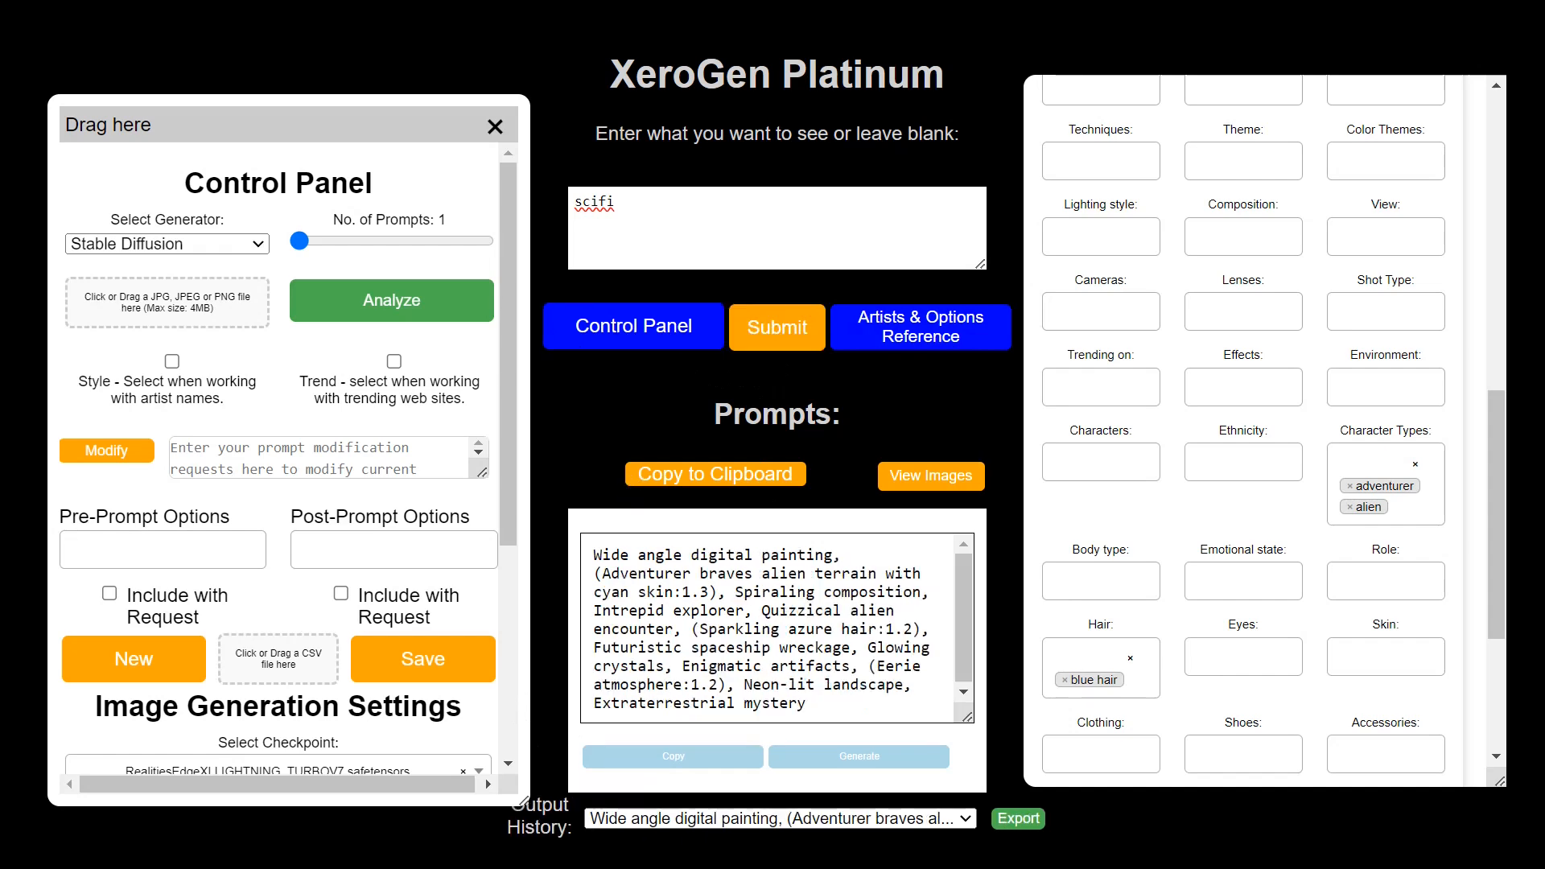
Generate the image of the prompt about an adventurer braving alien terrain, and close the image window.
scroll(1263, 431, up, 9)
scroll(1264, 431, down, 6)
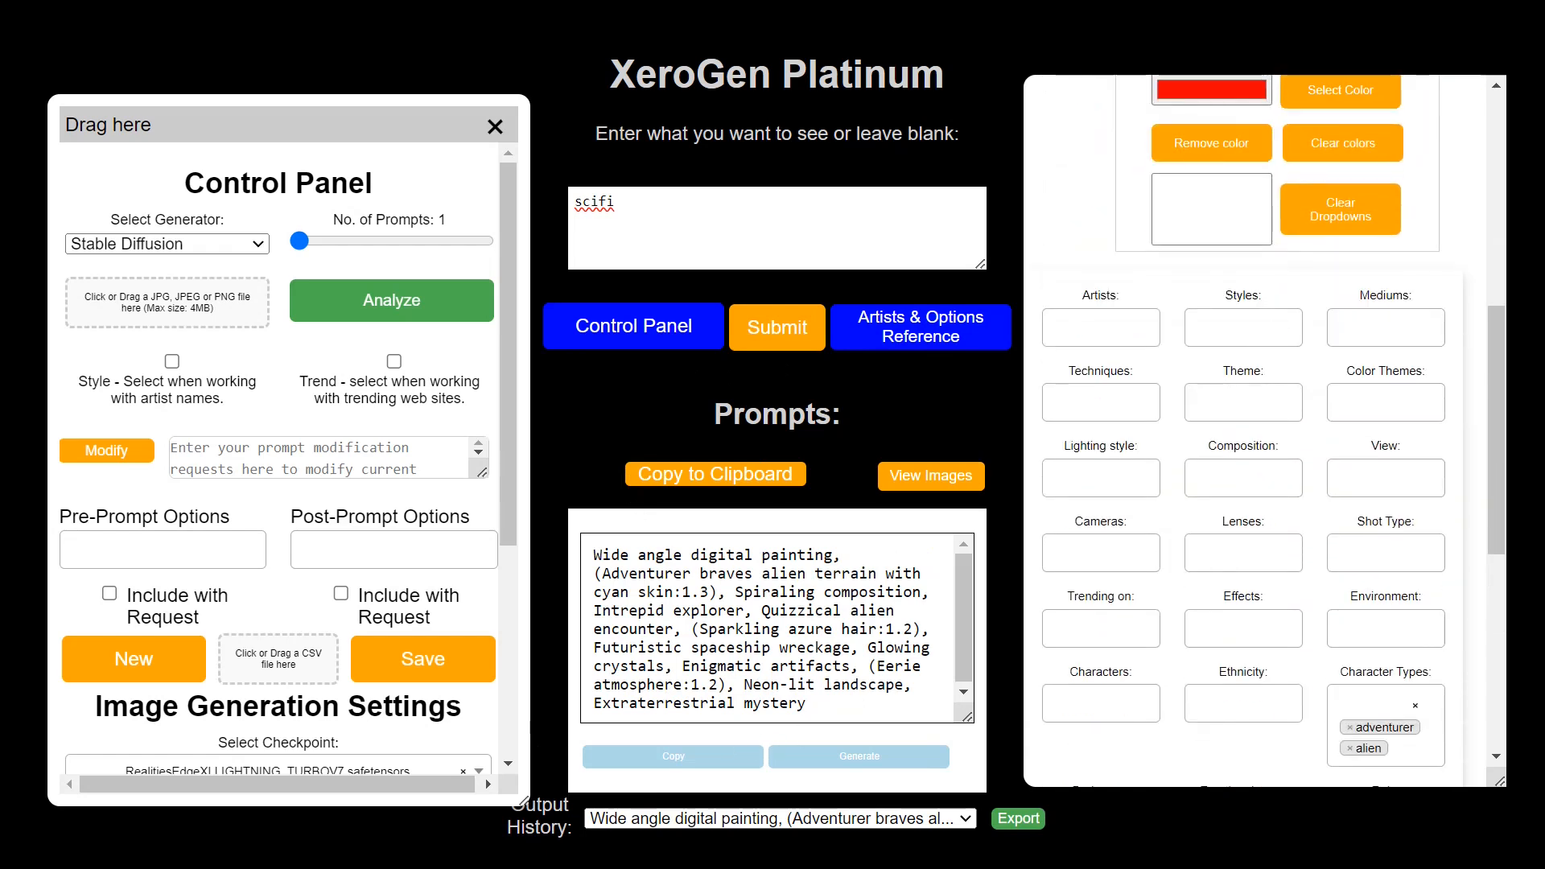
drag(727, 611, 673, 611)
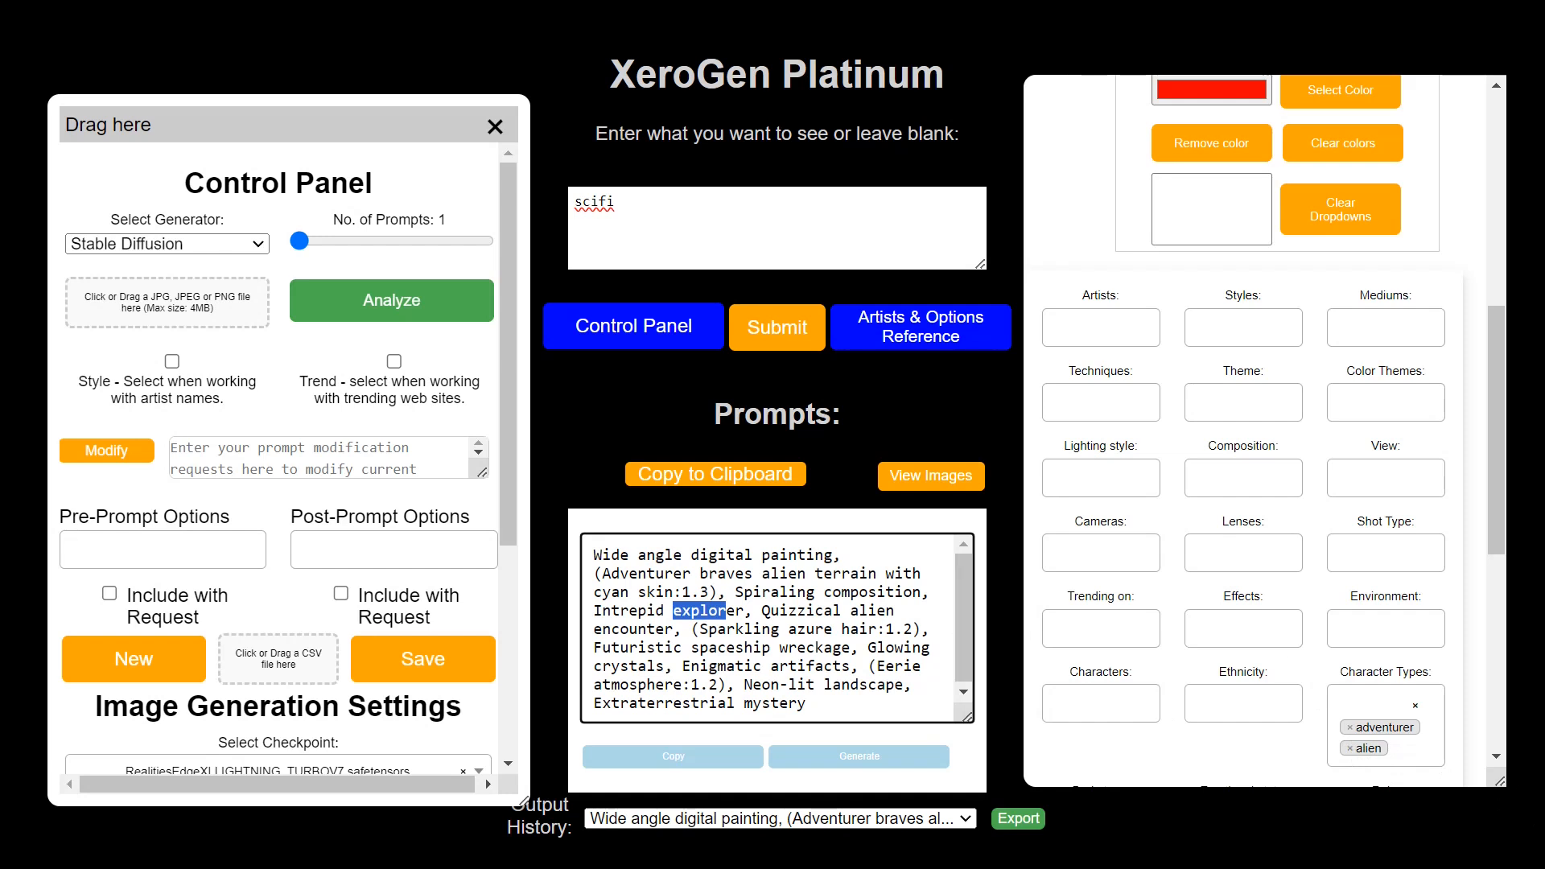
click(879, 759)
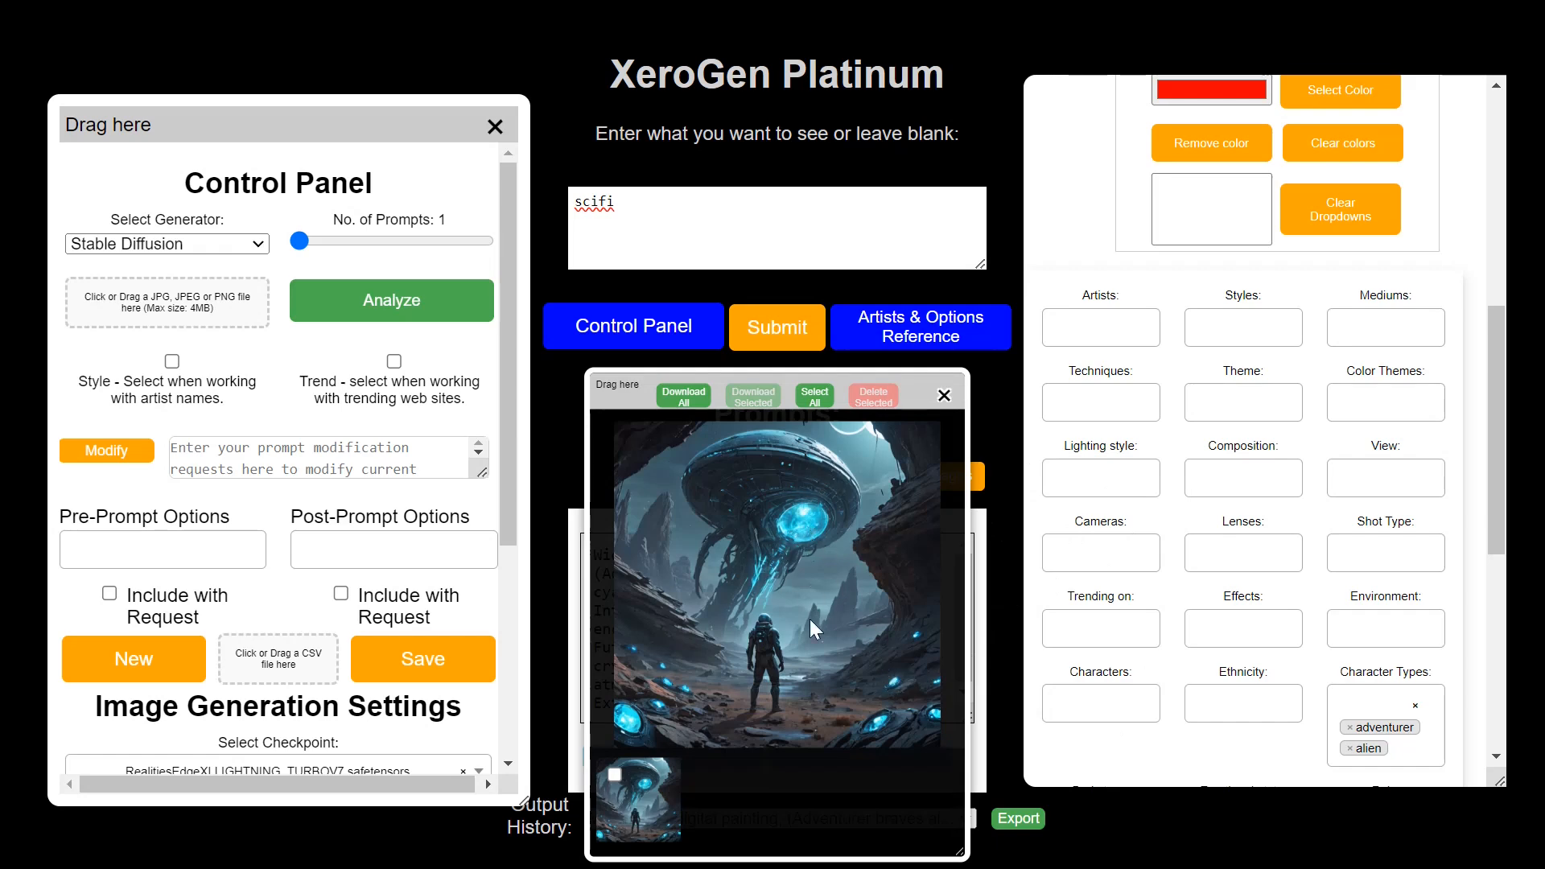
click(945, 396)
Add Black and White to the Effects options.
click(1244, 628)
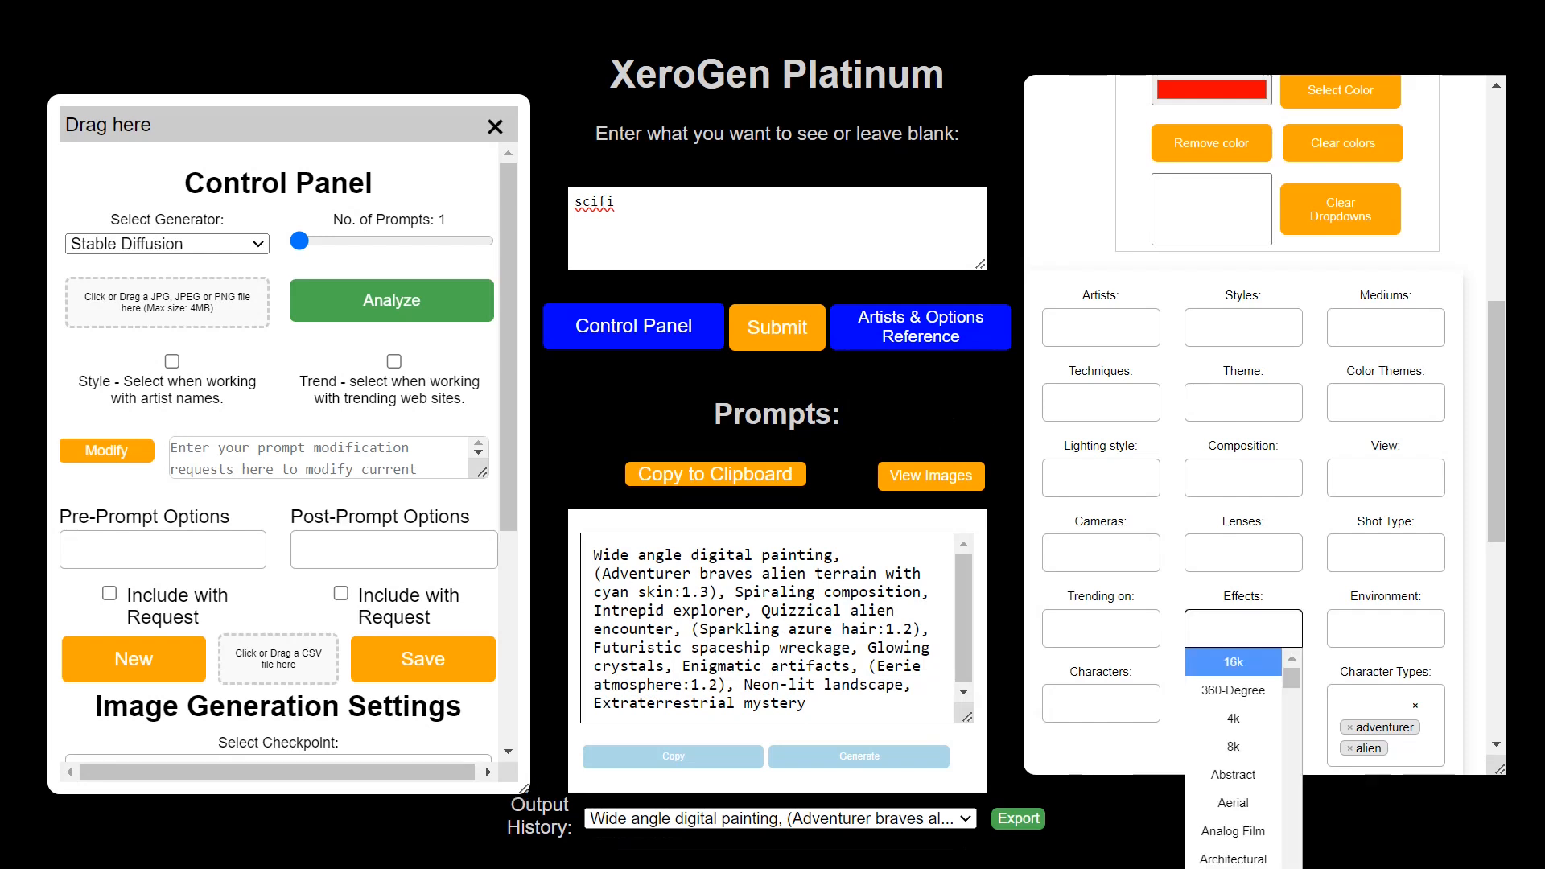
scroll(1235, 773, down, 5)
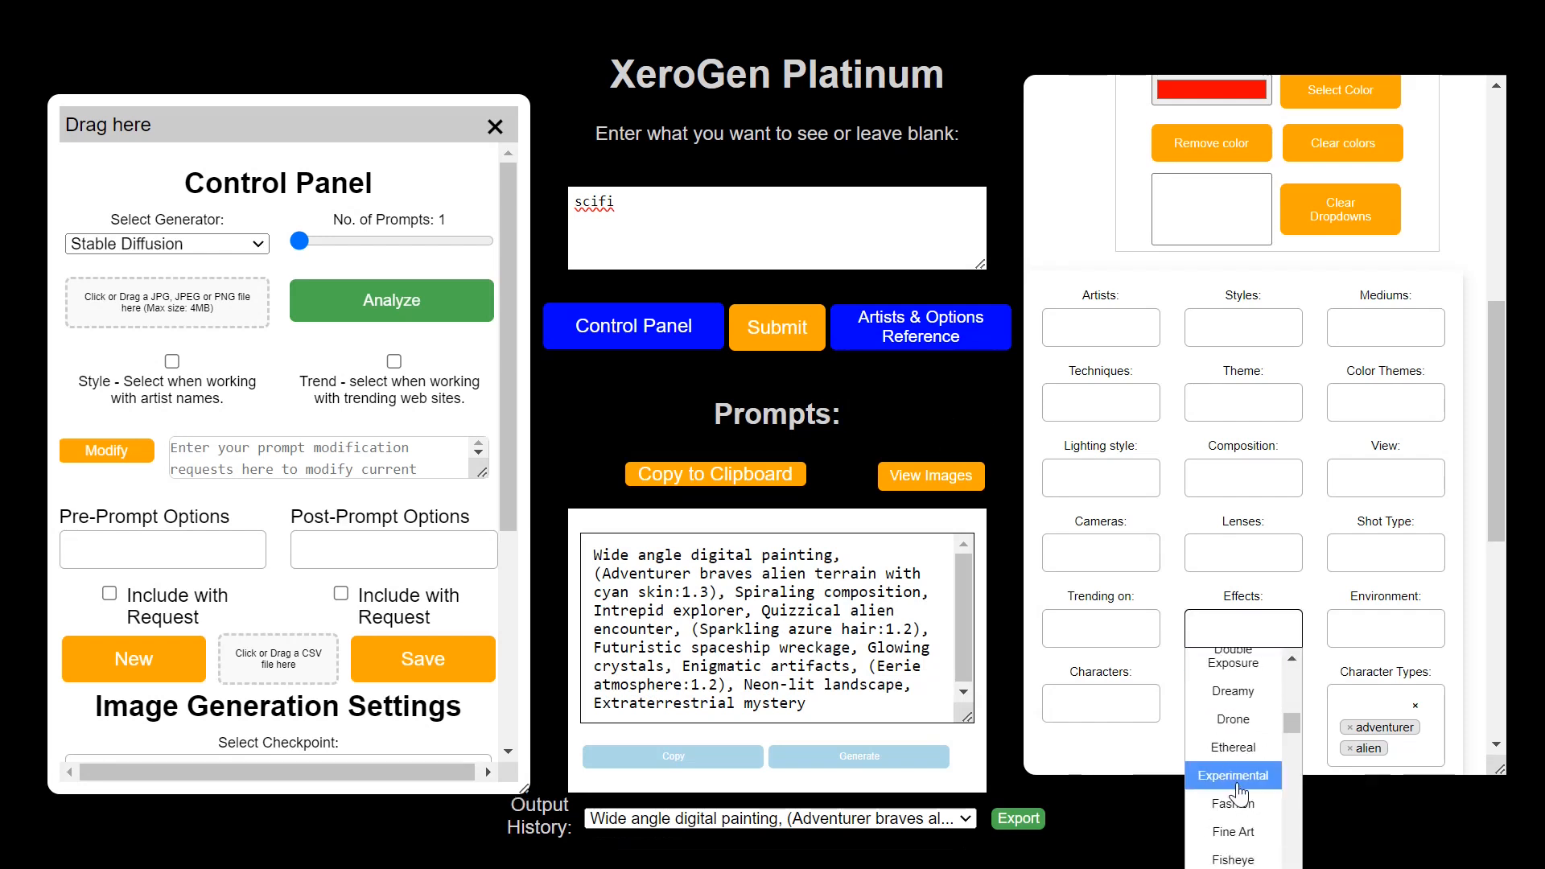
scroll(1240, 795, up, 2)
scroll(1240, 796, up, 4)
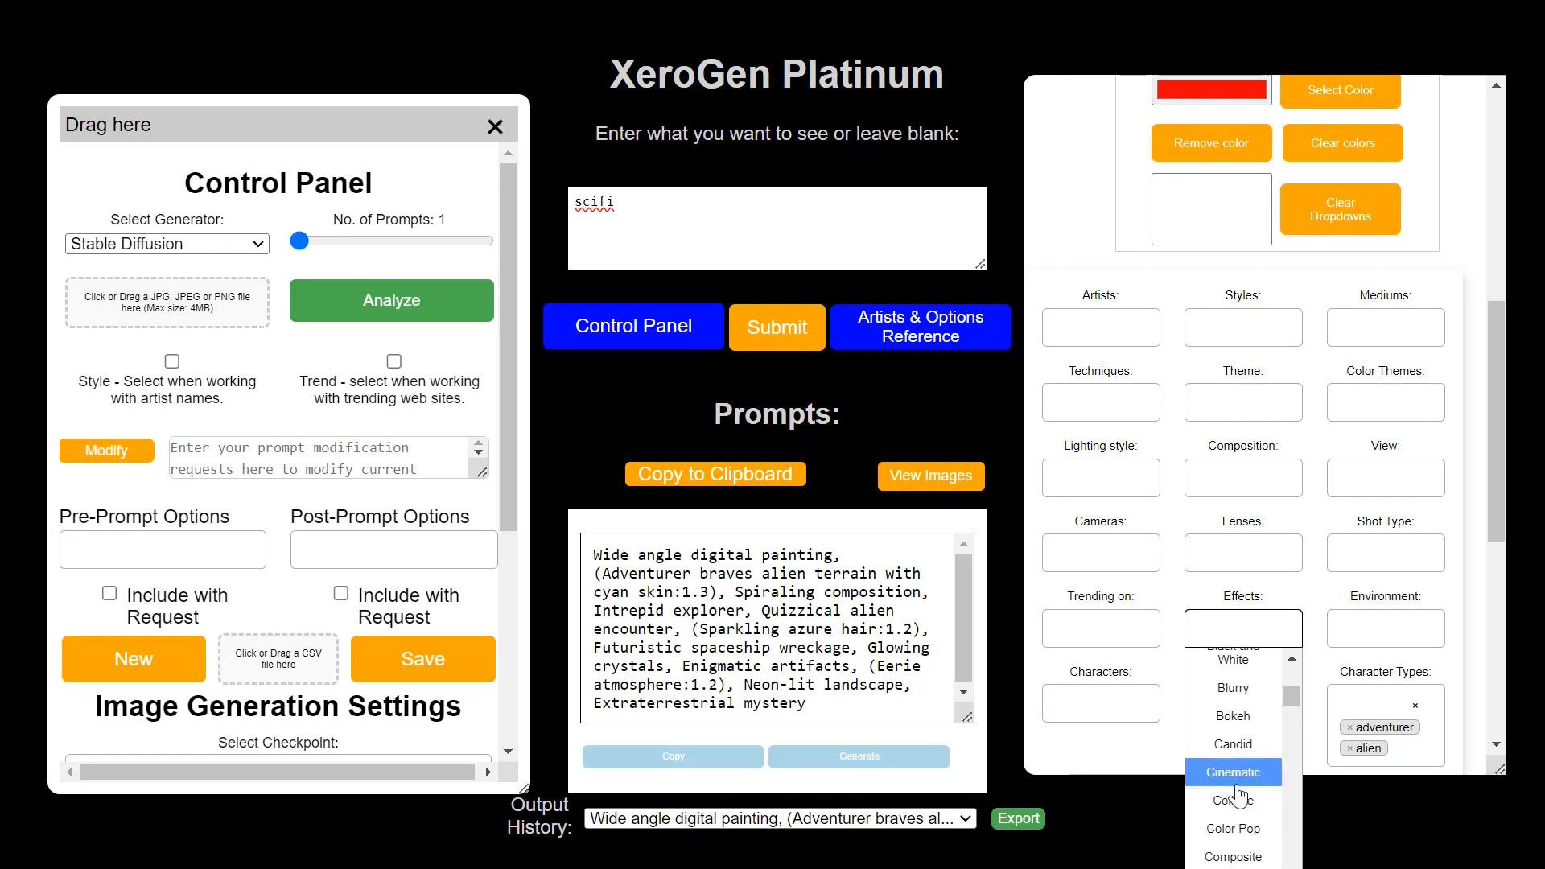
scroll(1240, 797, up, 3)
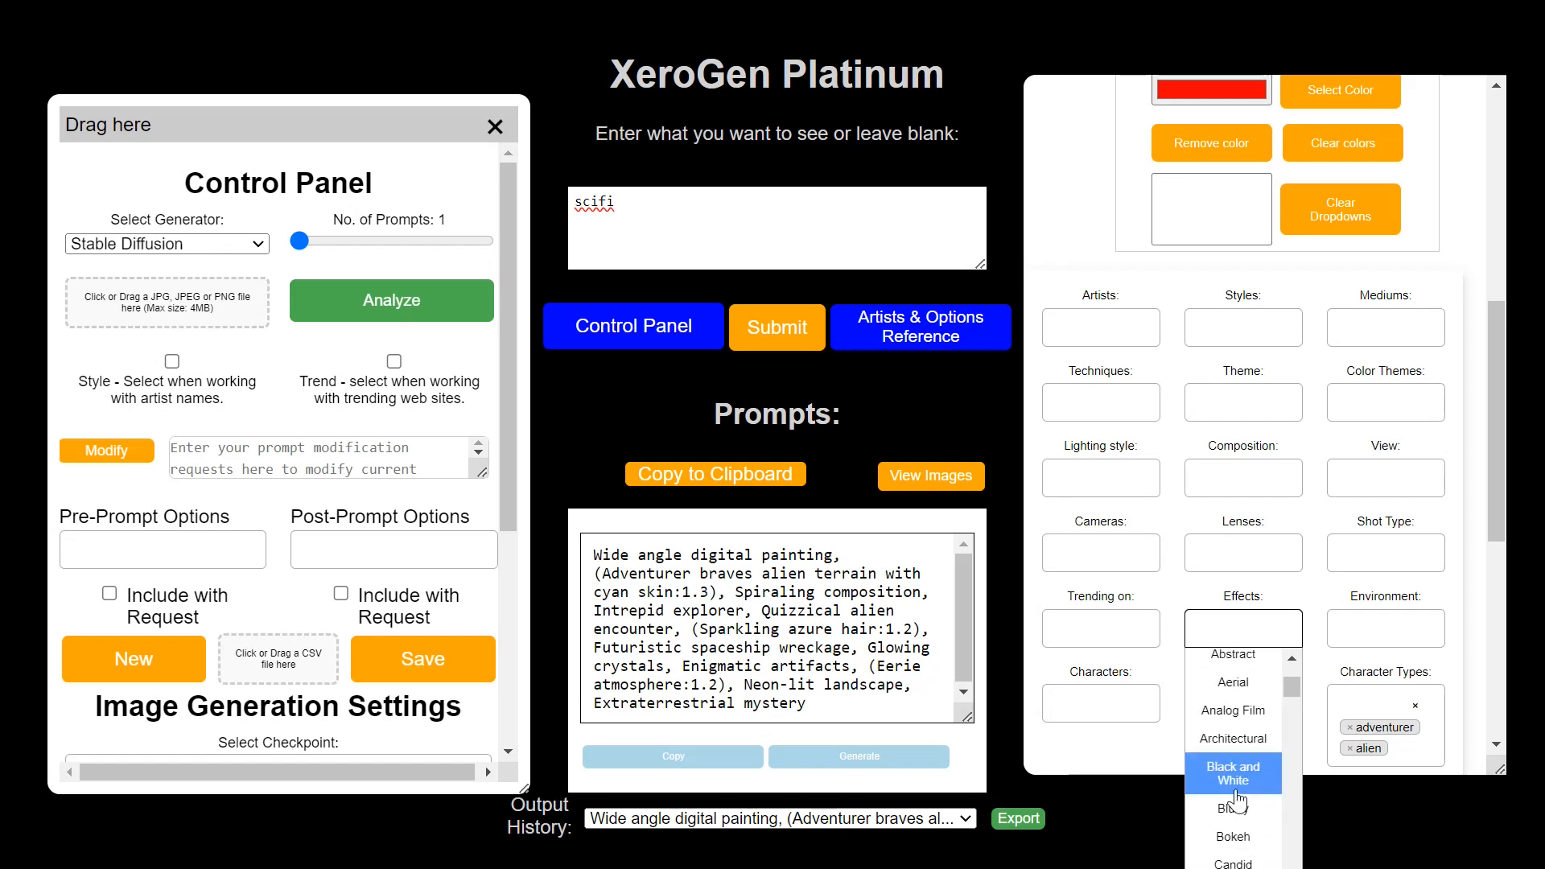
click(1237, 789)
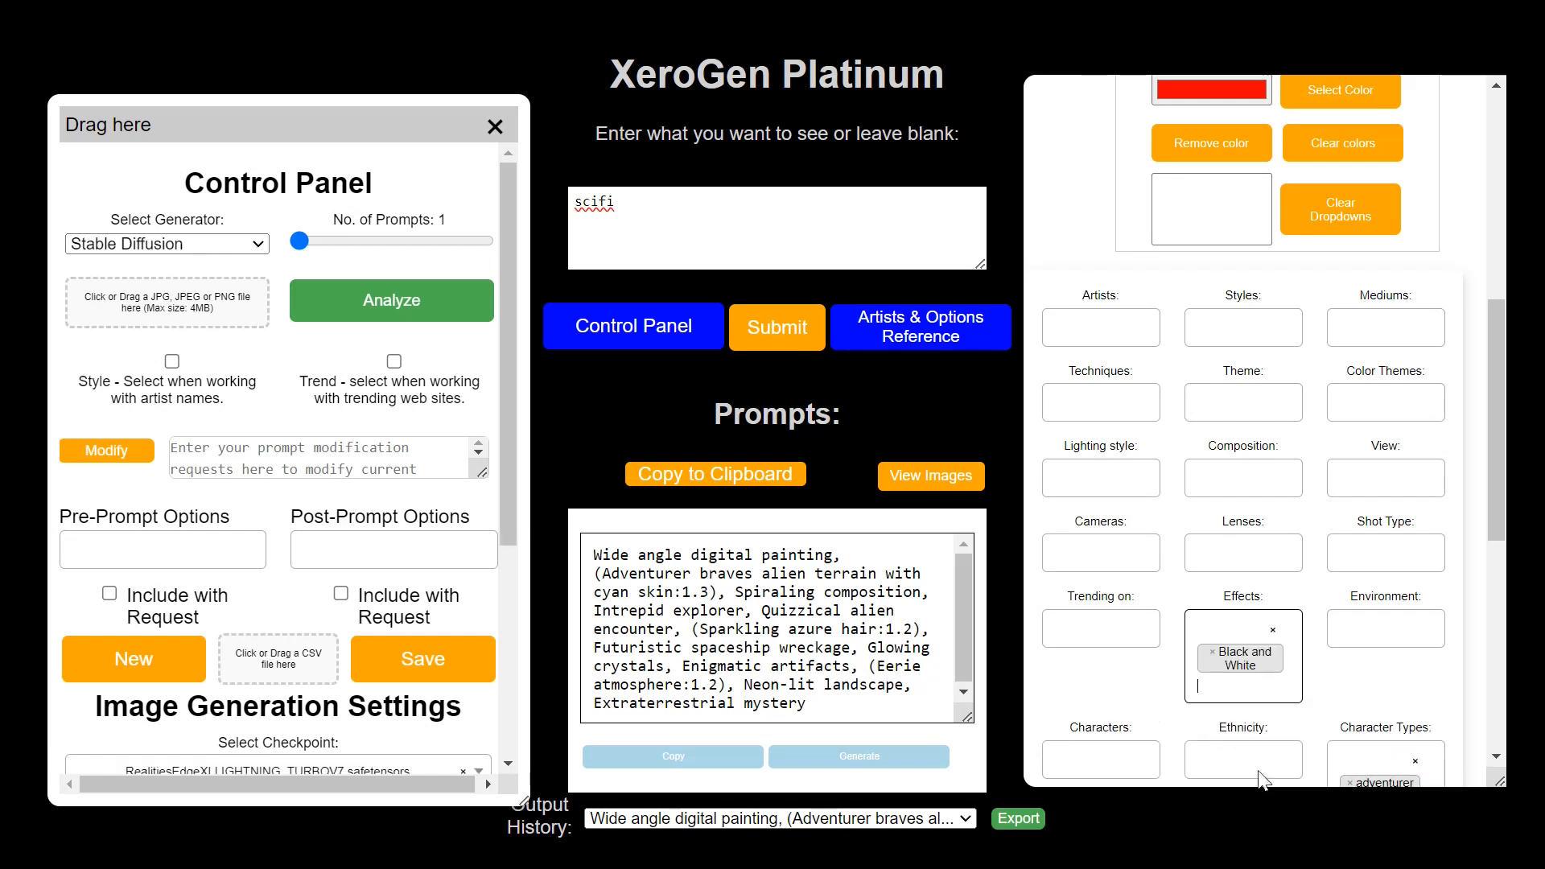
Submit for a new prompt, generate its black and white charcoal drawing image, and close the image window.
click(752, 332)
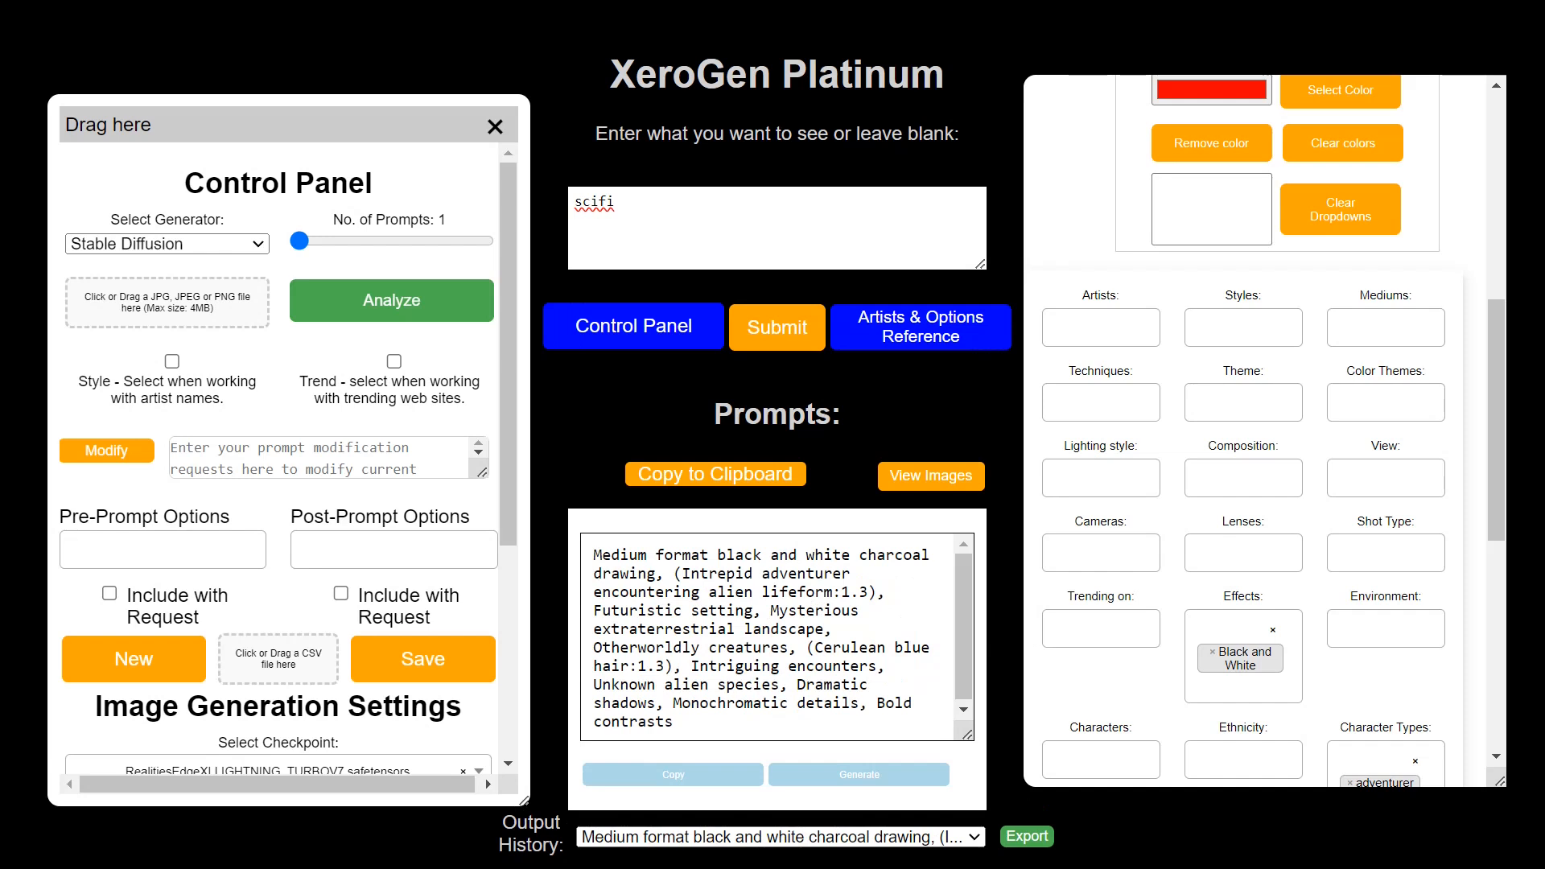
click(839, 779)
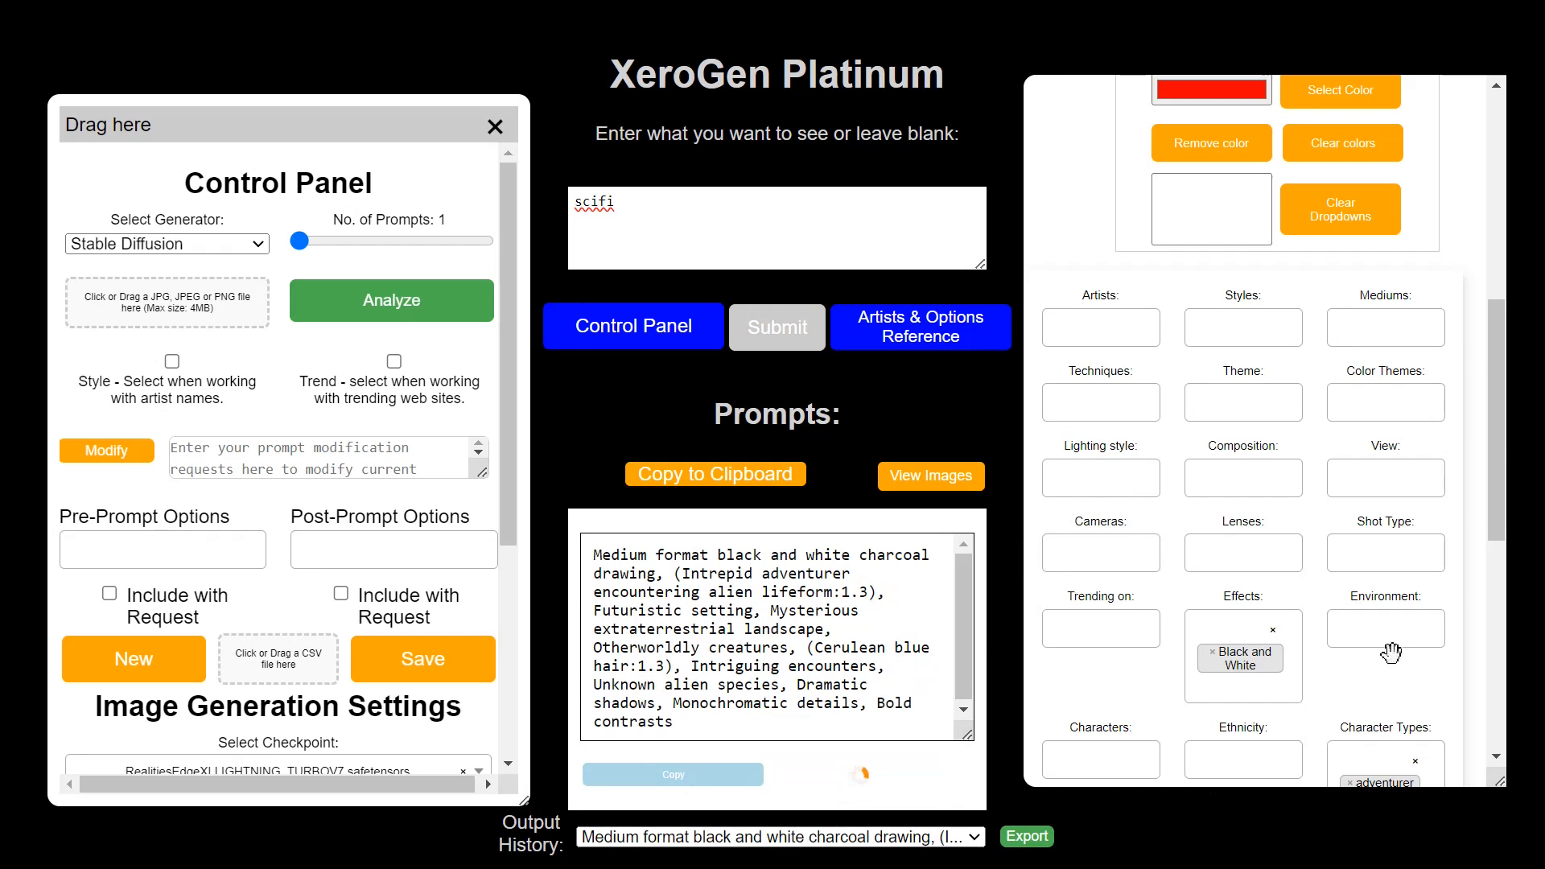
scroll(1391, 653, down, 3)
scroll(1276, 640, down, 1)
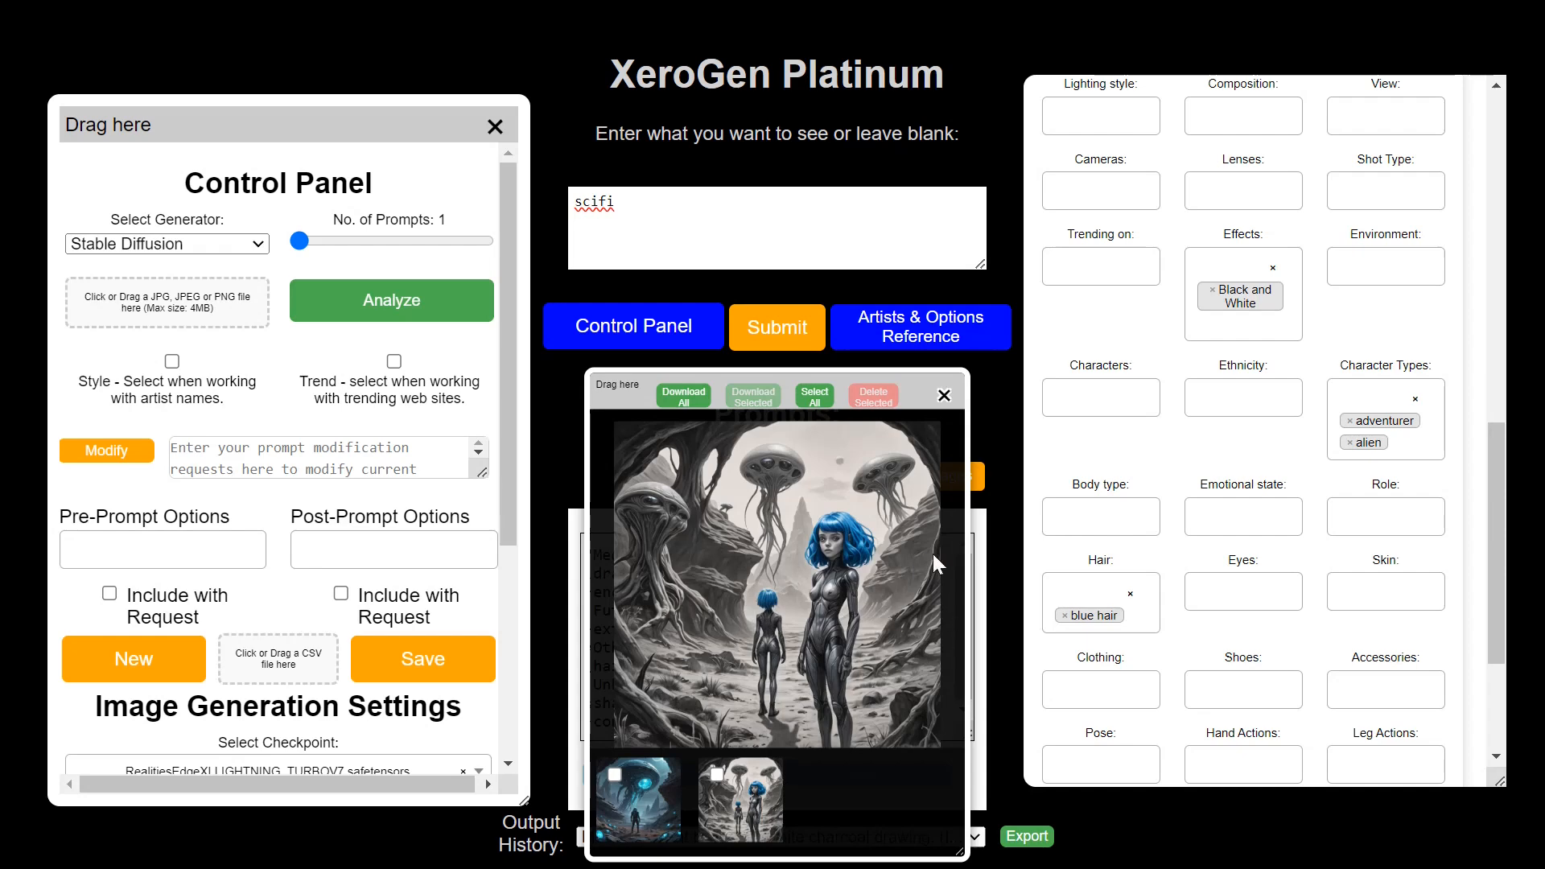
scroll(1283, 614, down, 3)
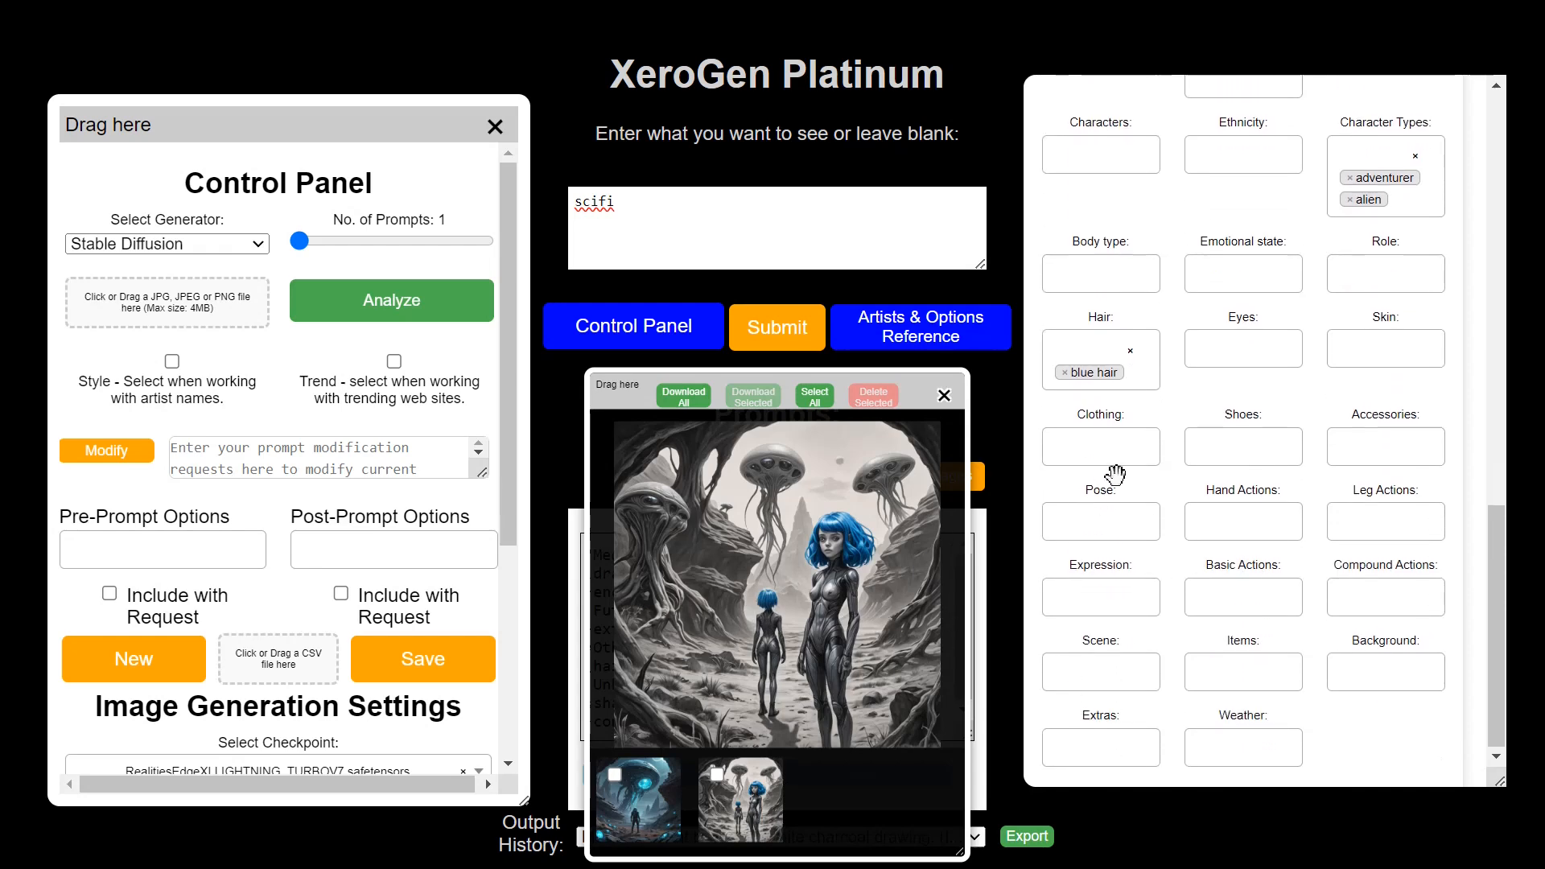
click(944, 395)
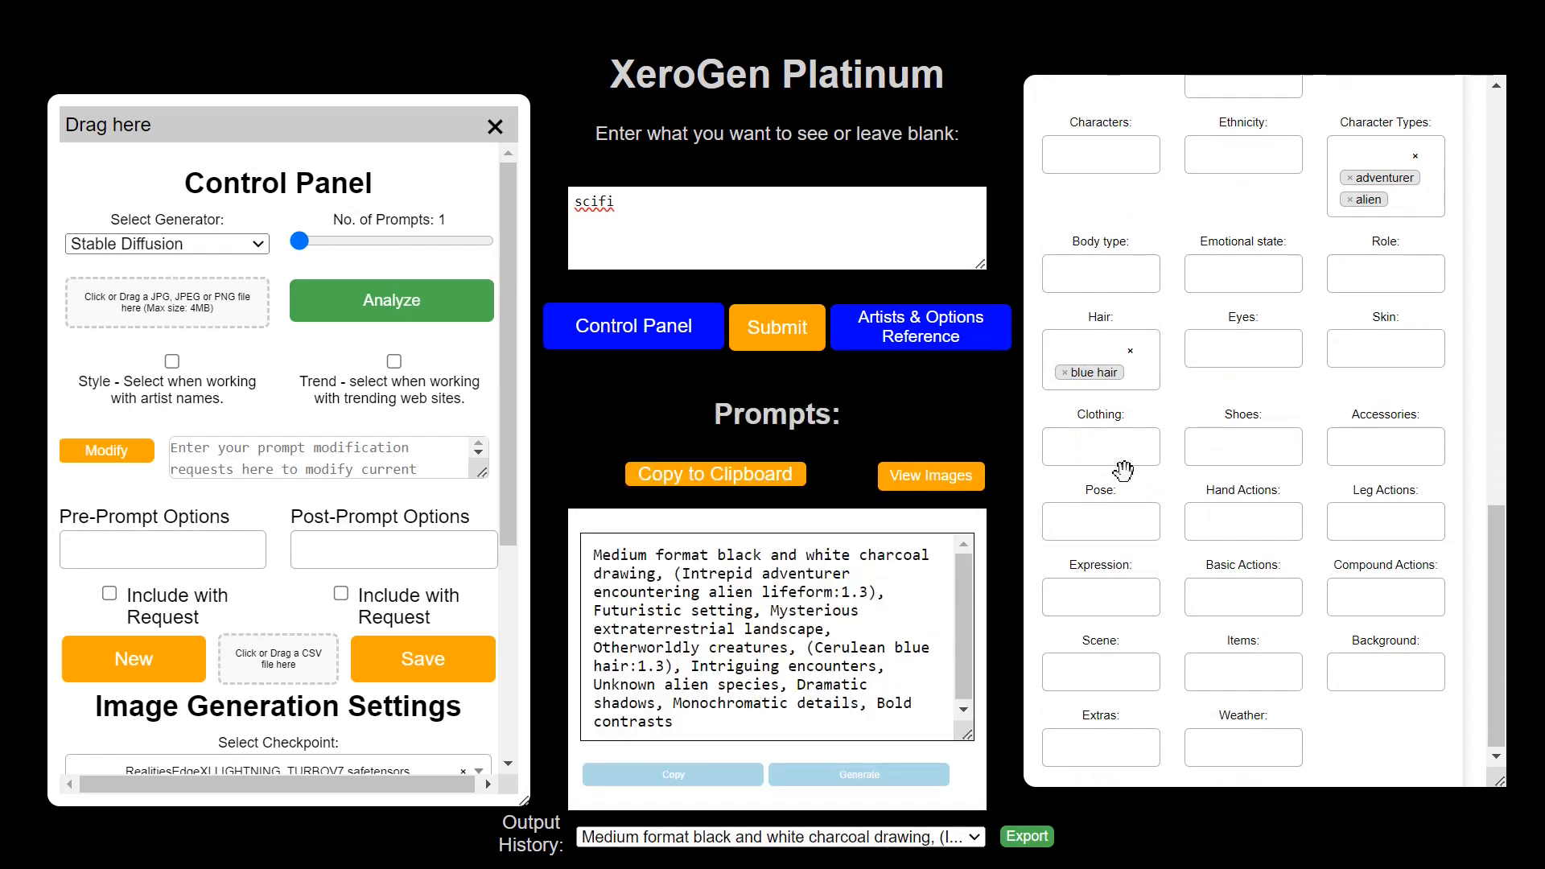
Add bathrobe to the Clothing options.
click(1119, 451)
scroll(1115, 576, down, 3)
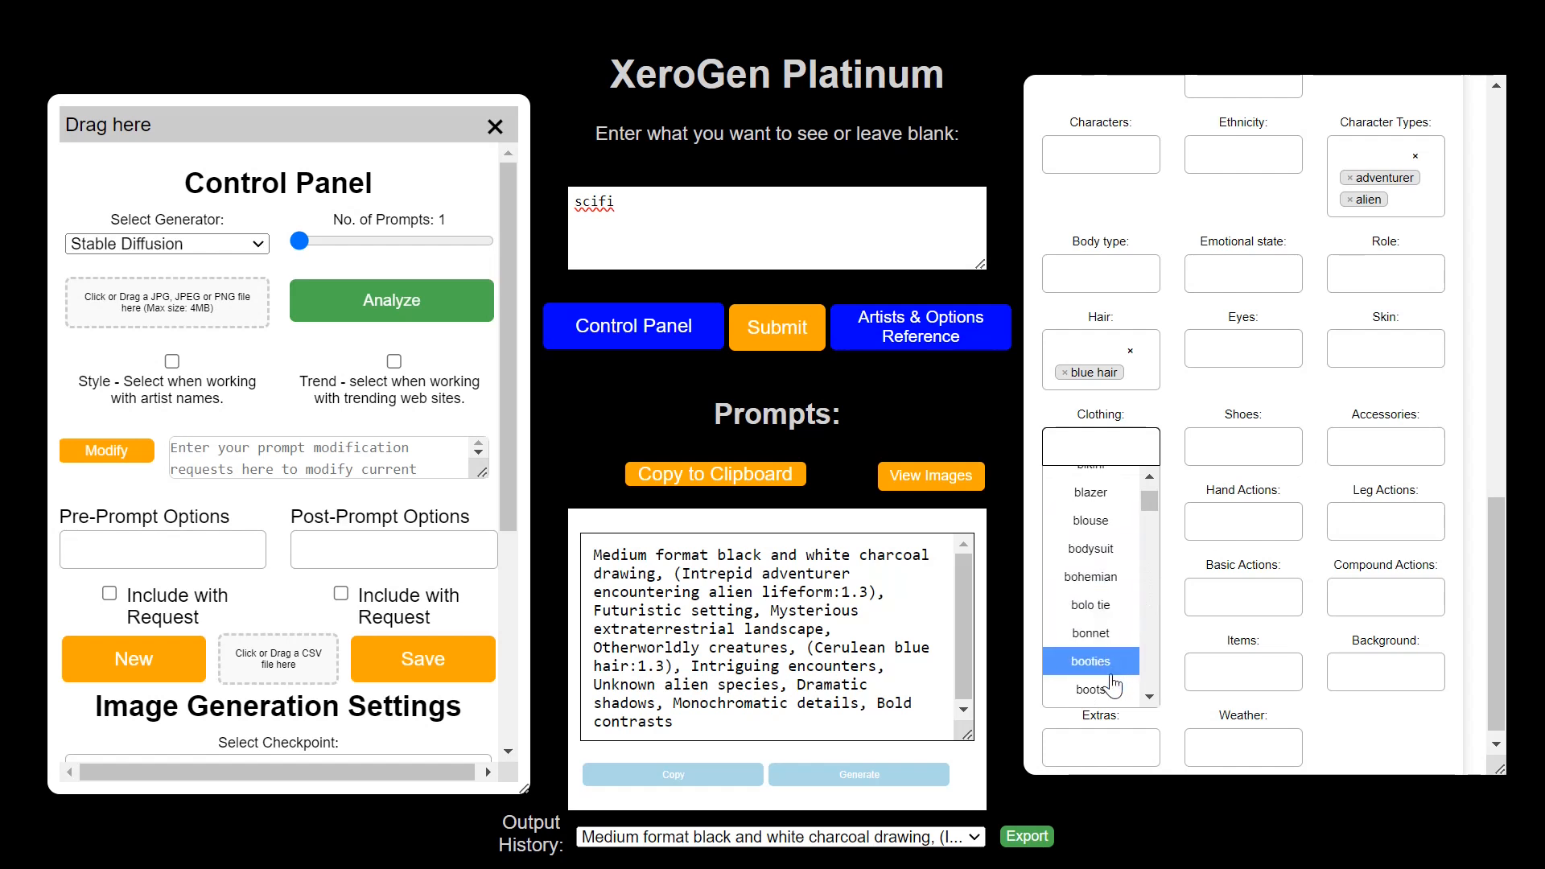
scroll(1095, 580, up, 3)
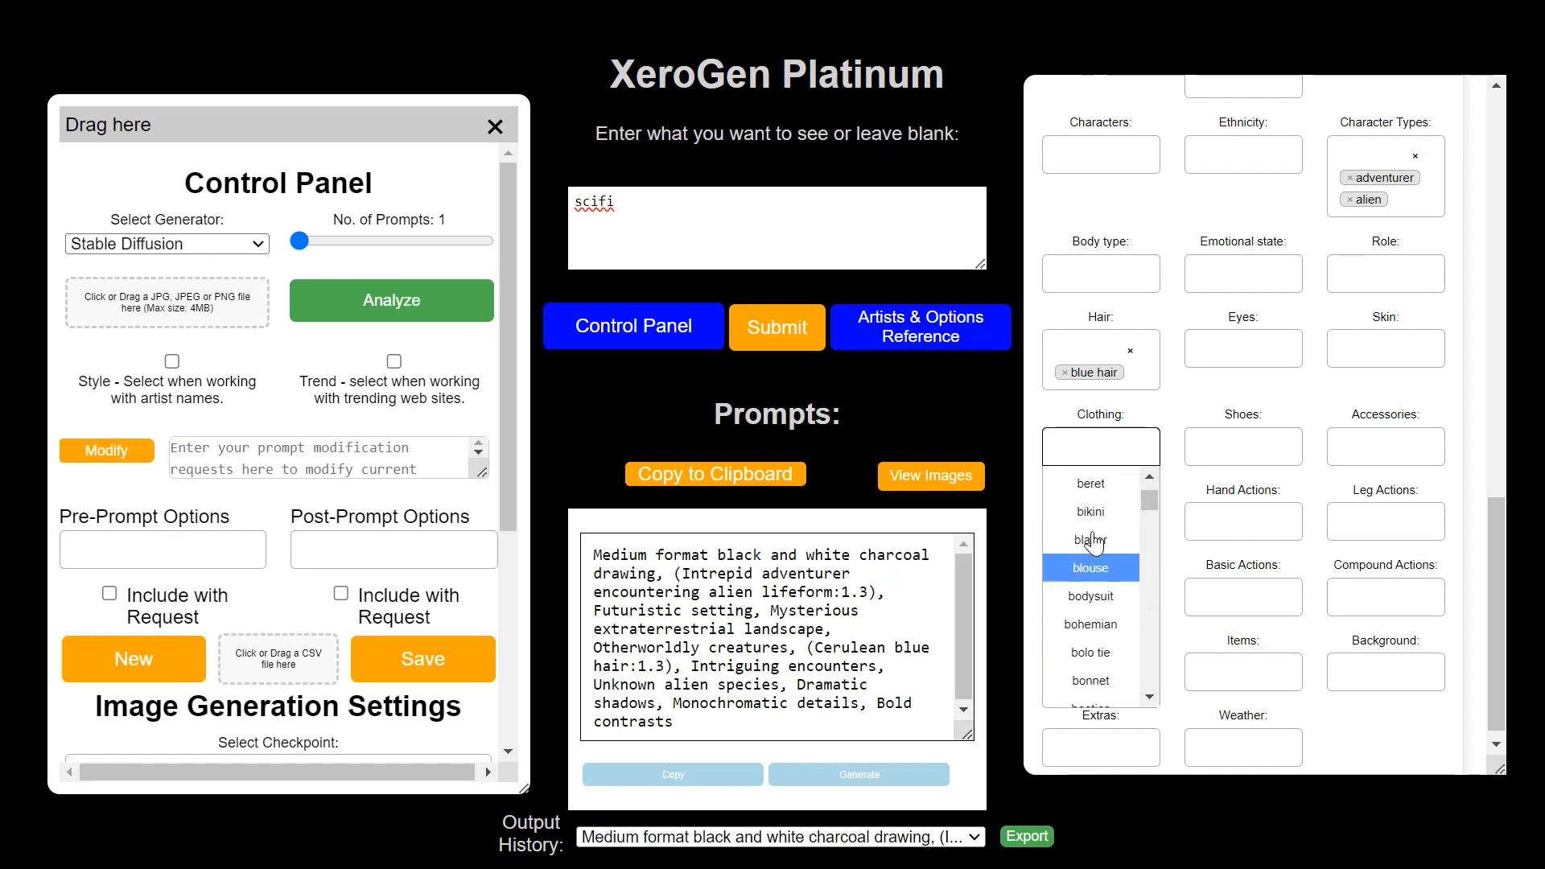
click(1091, 500)
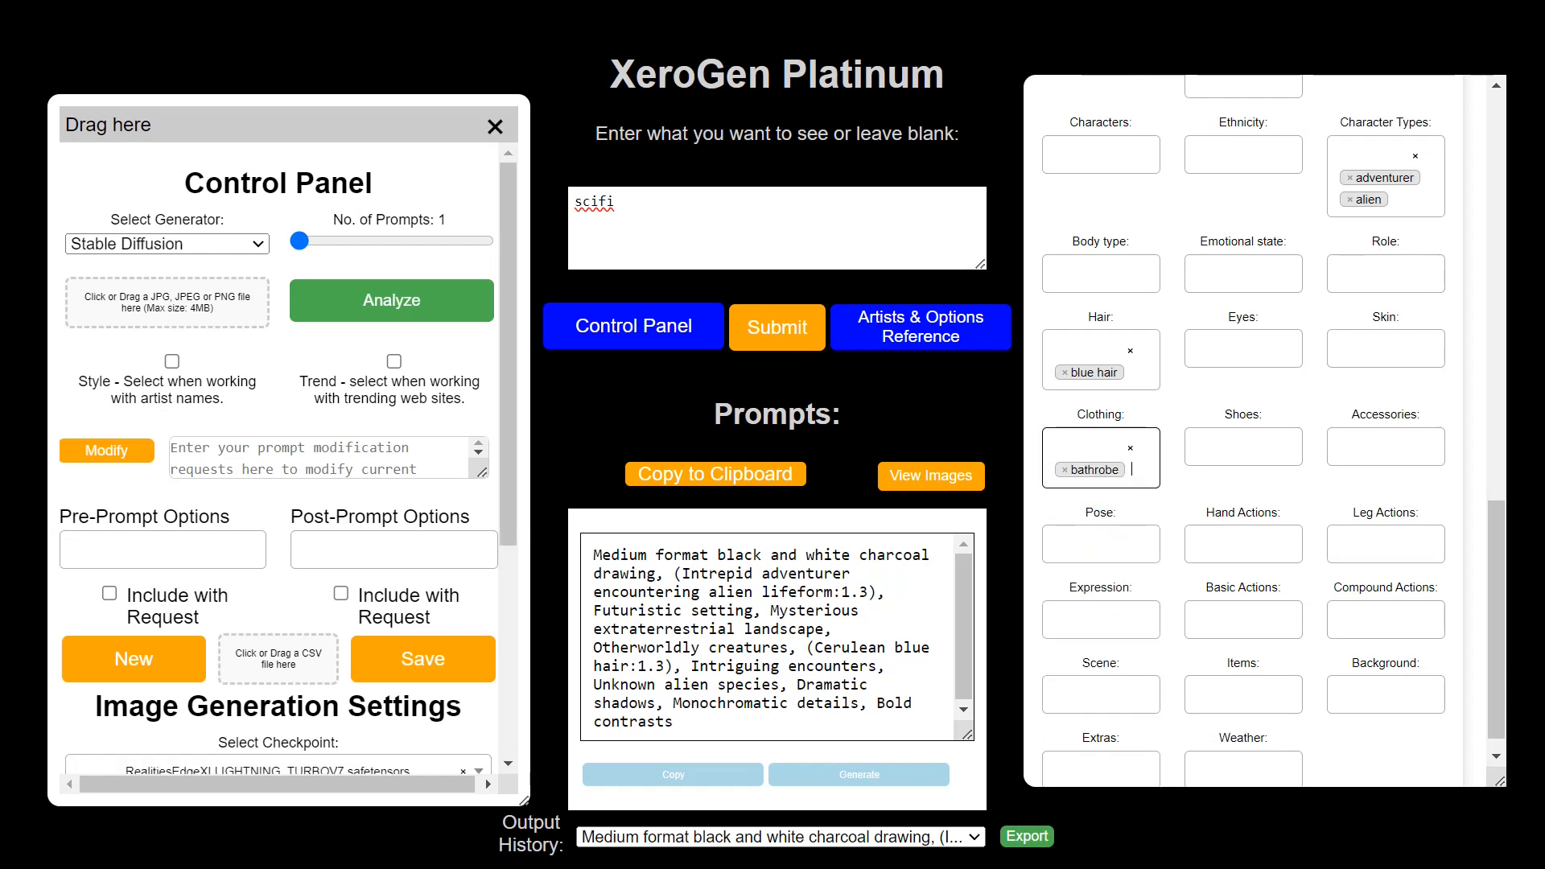
Submit for a new prompt, generate the image of the alien encounter with bathrobe attire, and close the image window.
key(Return)
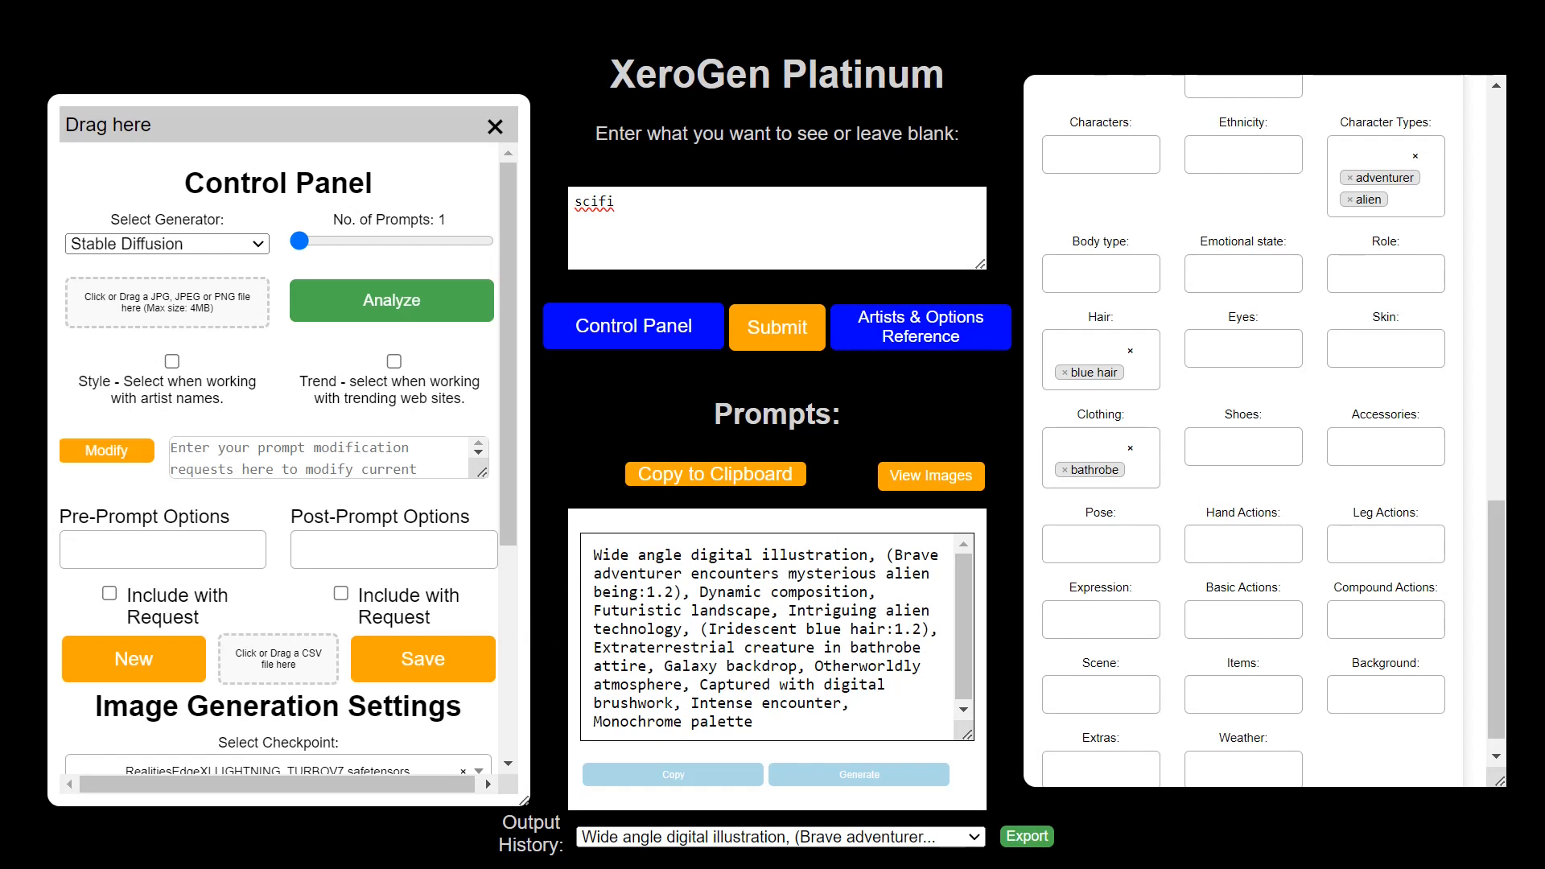
click(862, 780)
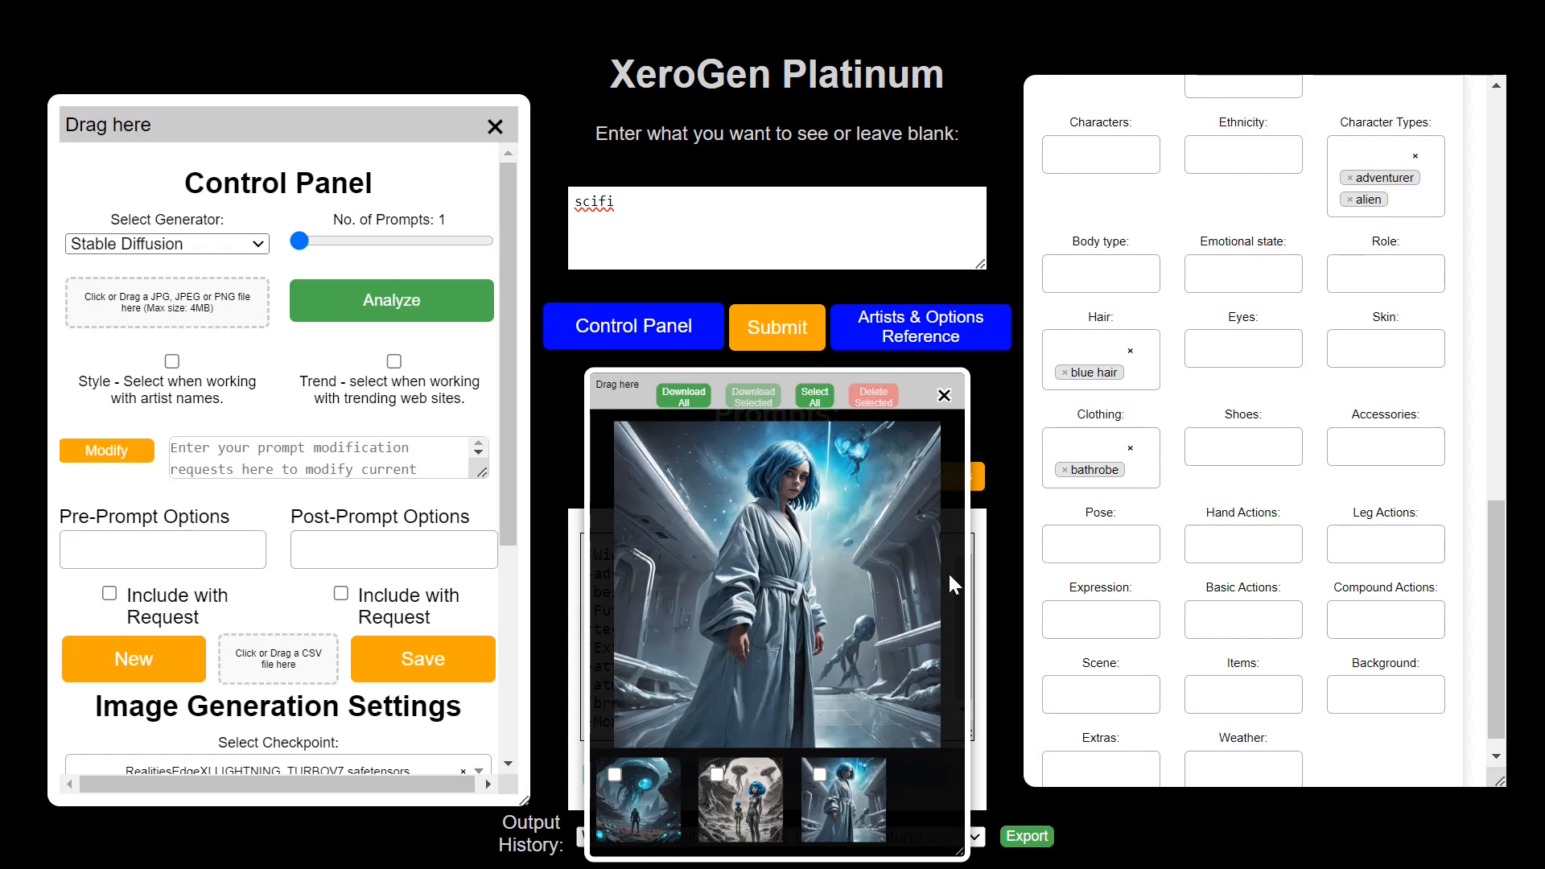
click(945, 396)
click(734, 574)
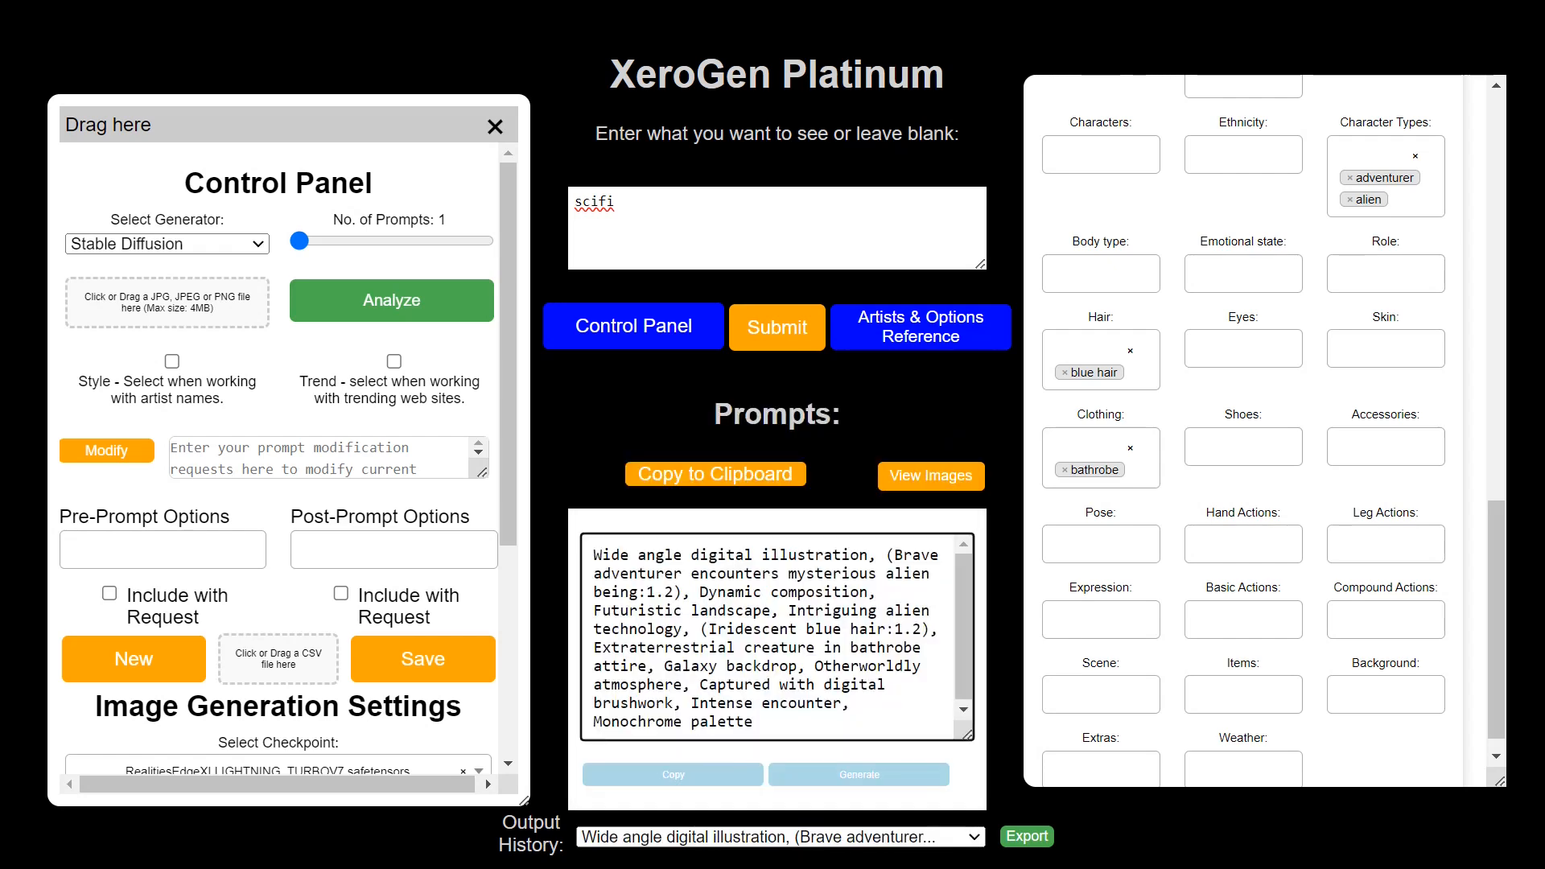
Review the dropdown options, Color Refiner and artist reference, as well as the Control Panel's Image Generation Settings.
scroll(1273, 431, down, 1)
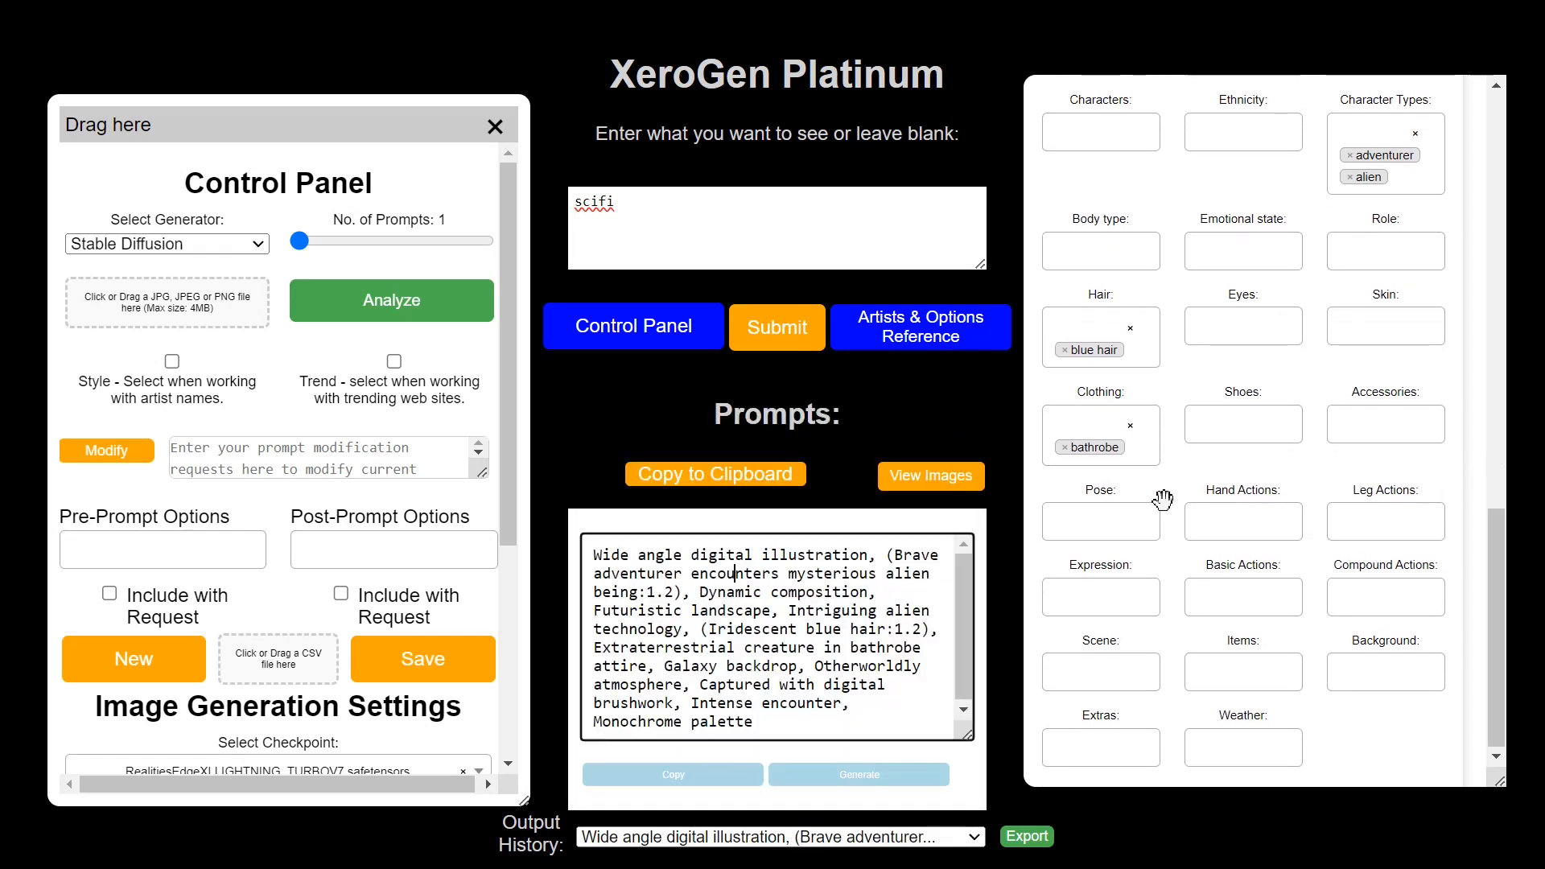
scroll(1167, 491, up, 8)
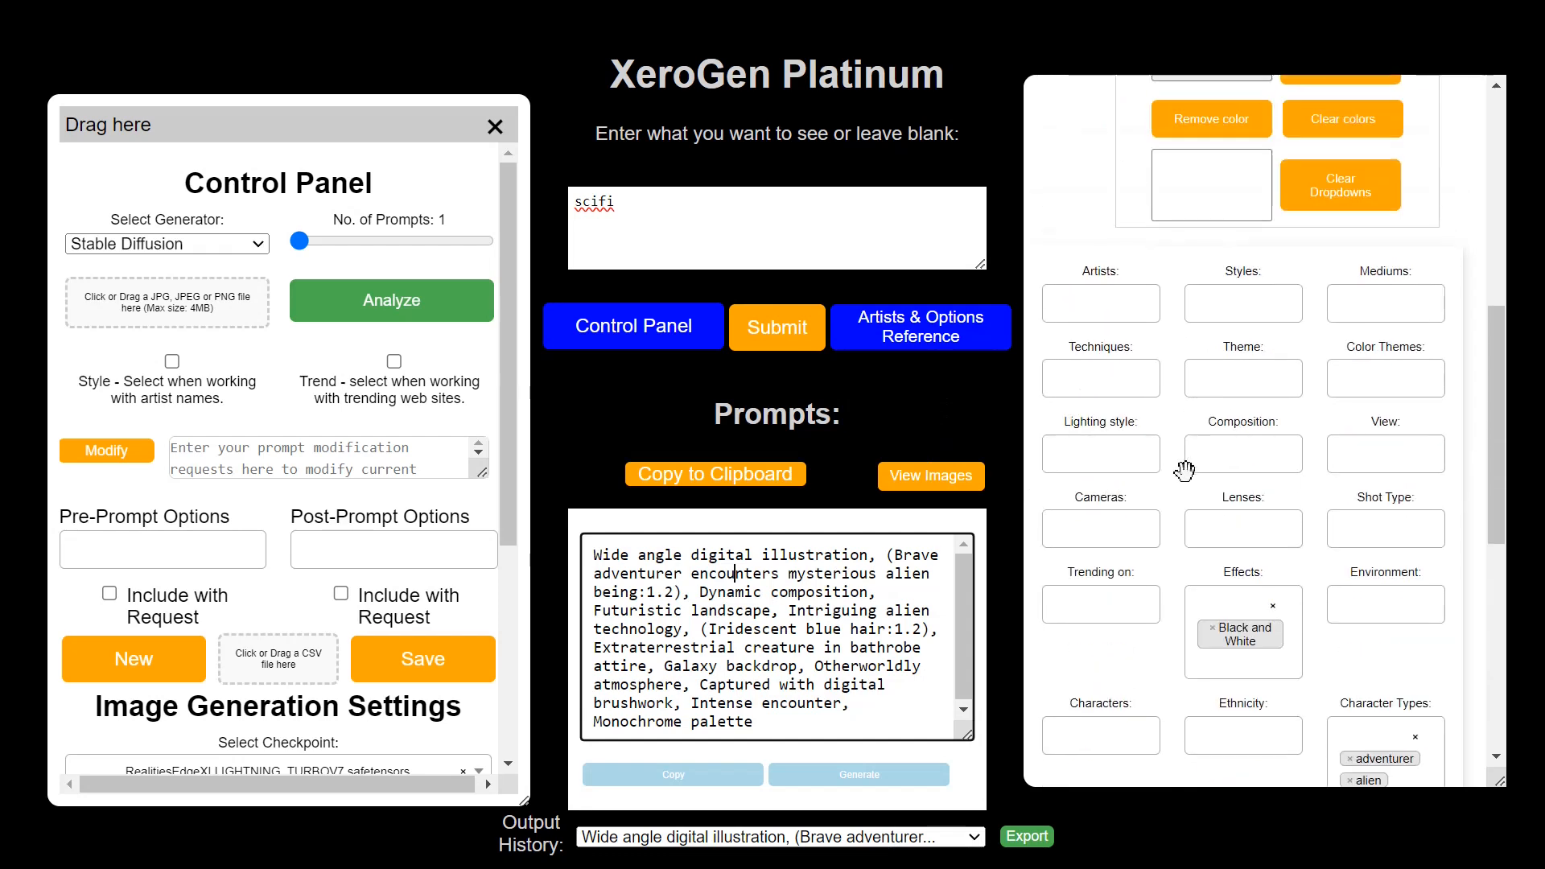
scroll(1272, 431, down, 2)
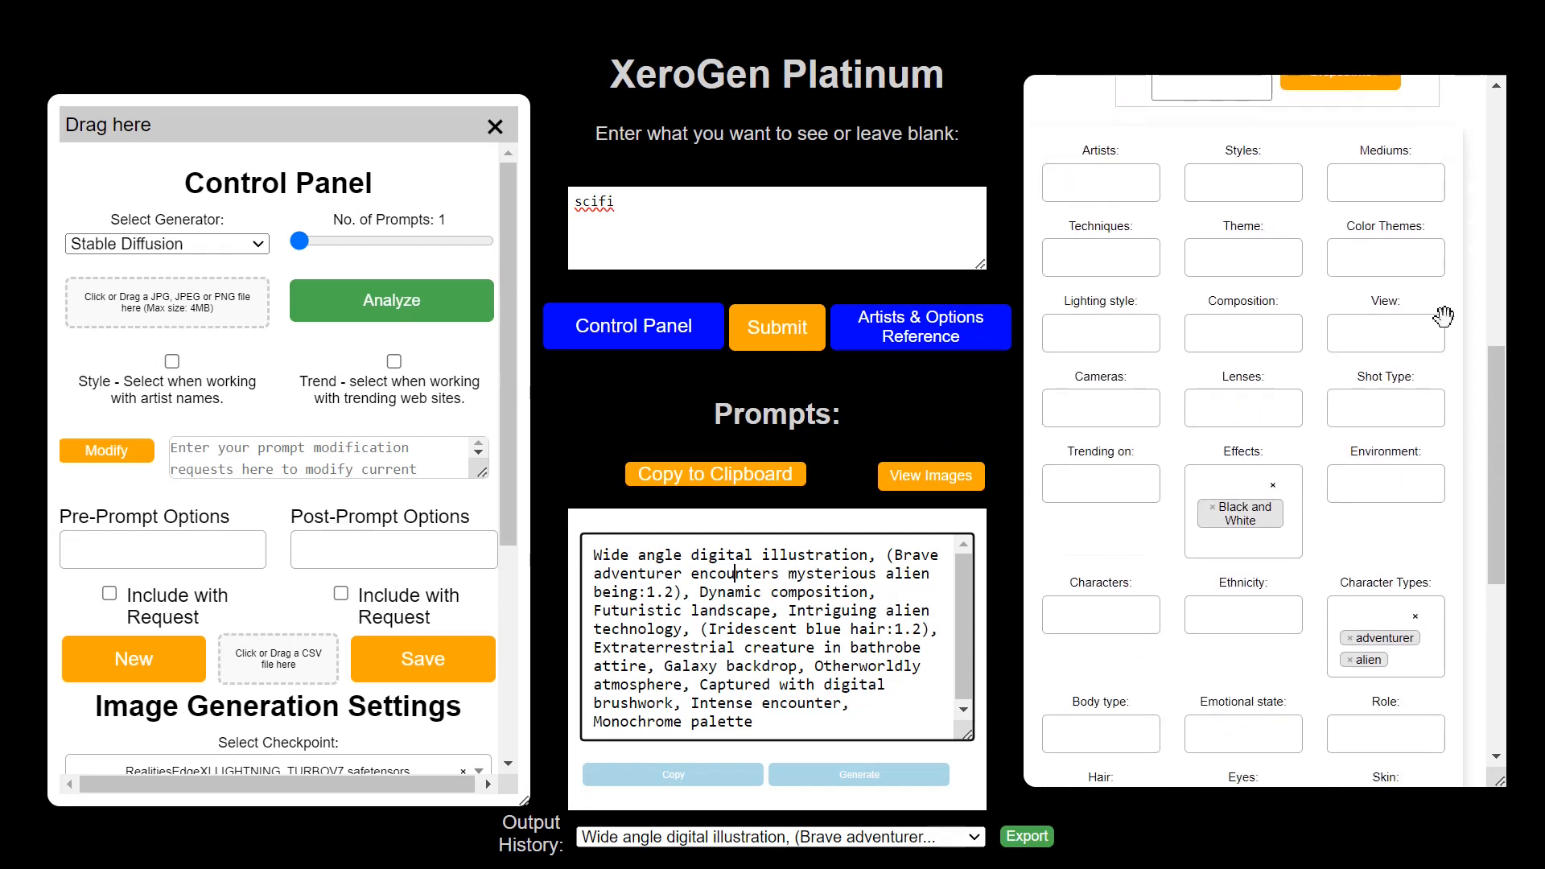
scroll(1234, 518, up, 8)
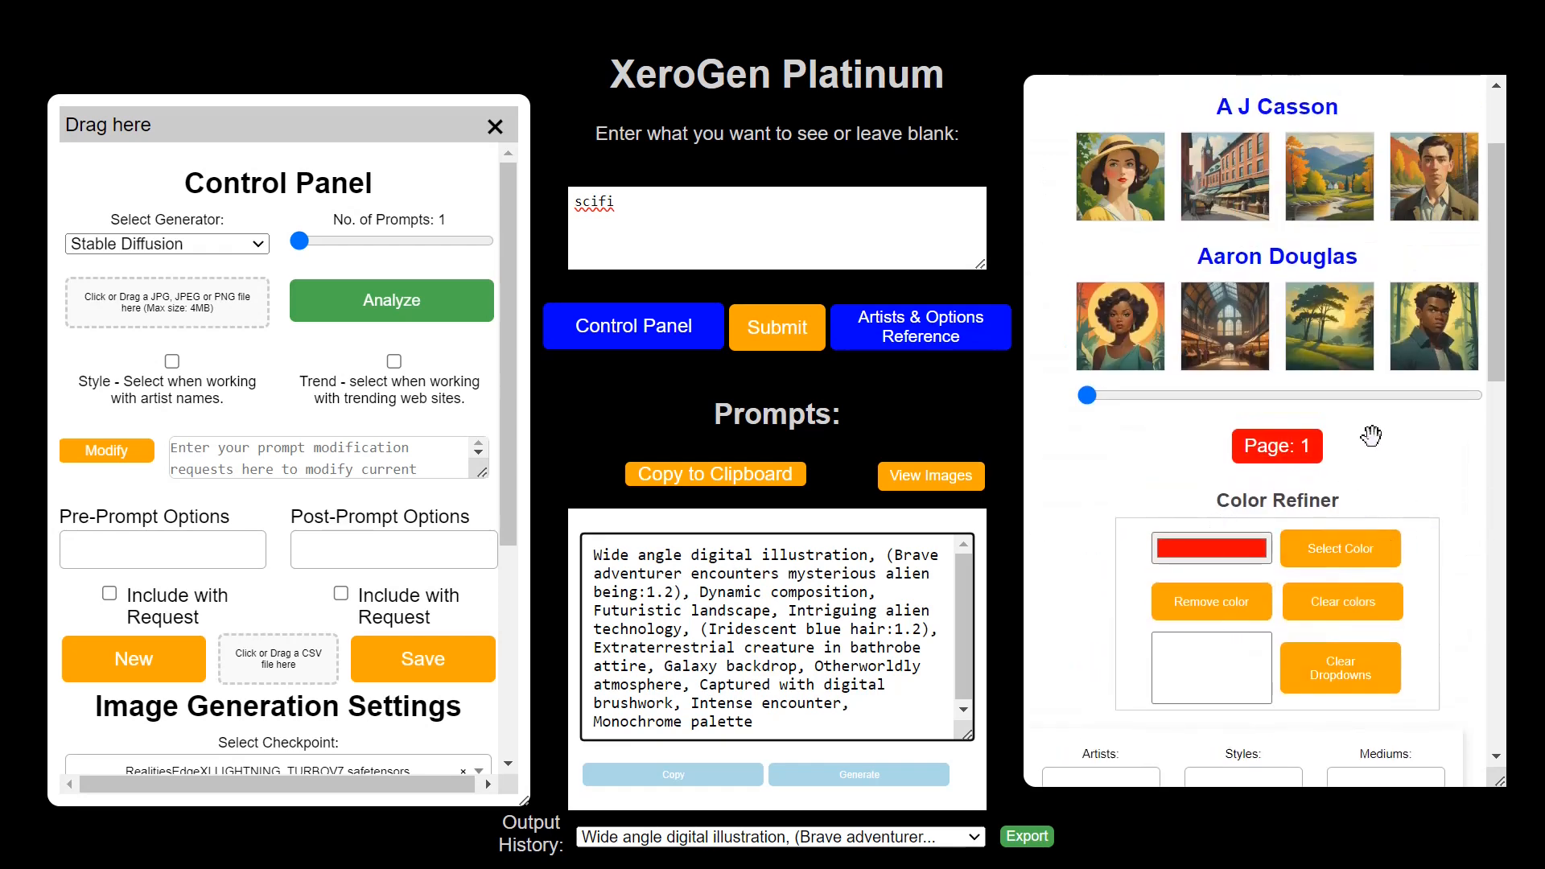
scroll(1371, 435, down, 2)
scroll(1370, 435, up, 4)
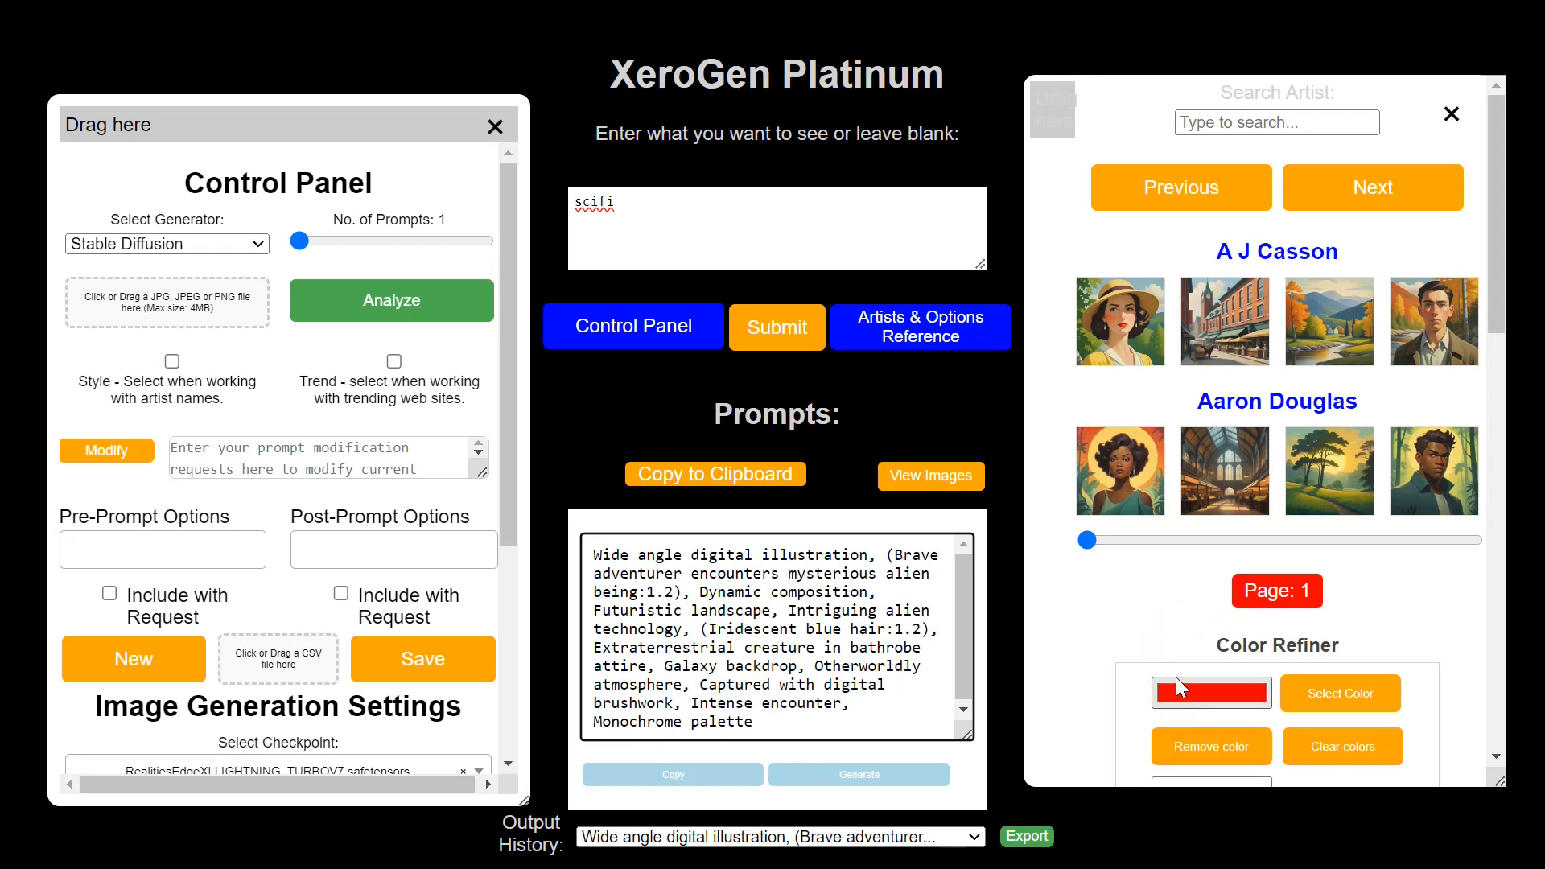
click(1081, 661)
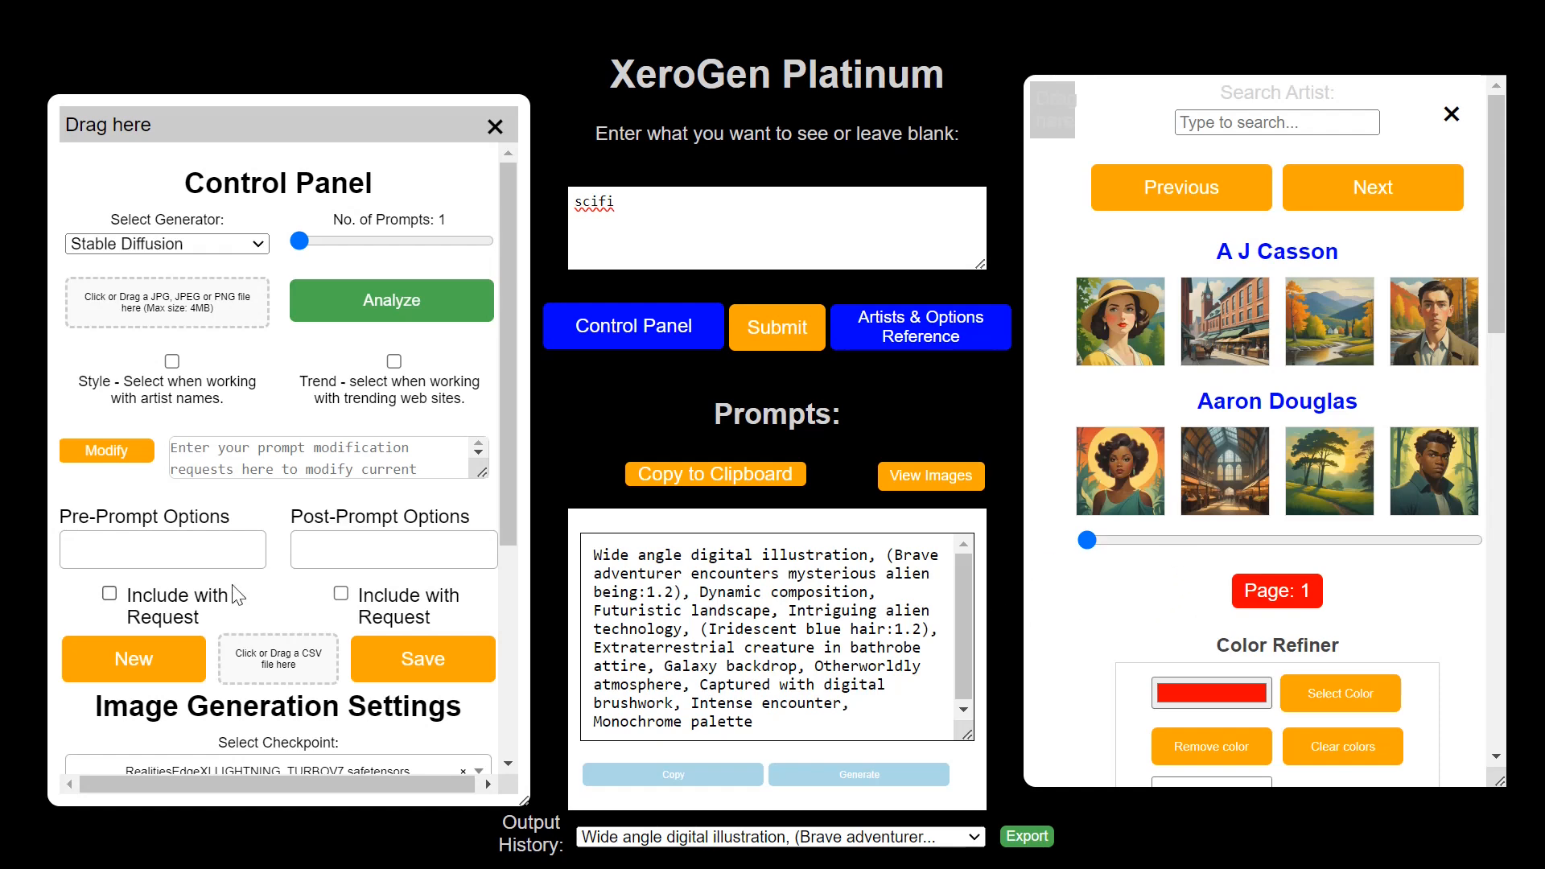
scroll(235, 595, down, 4)
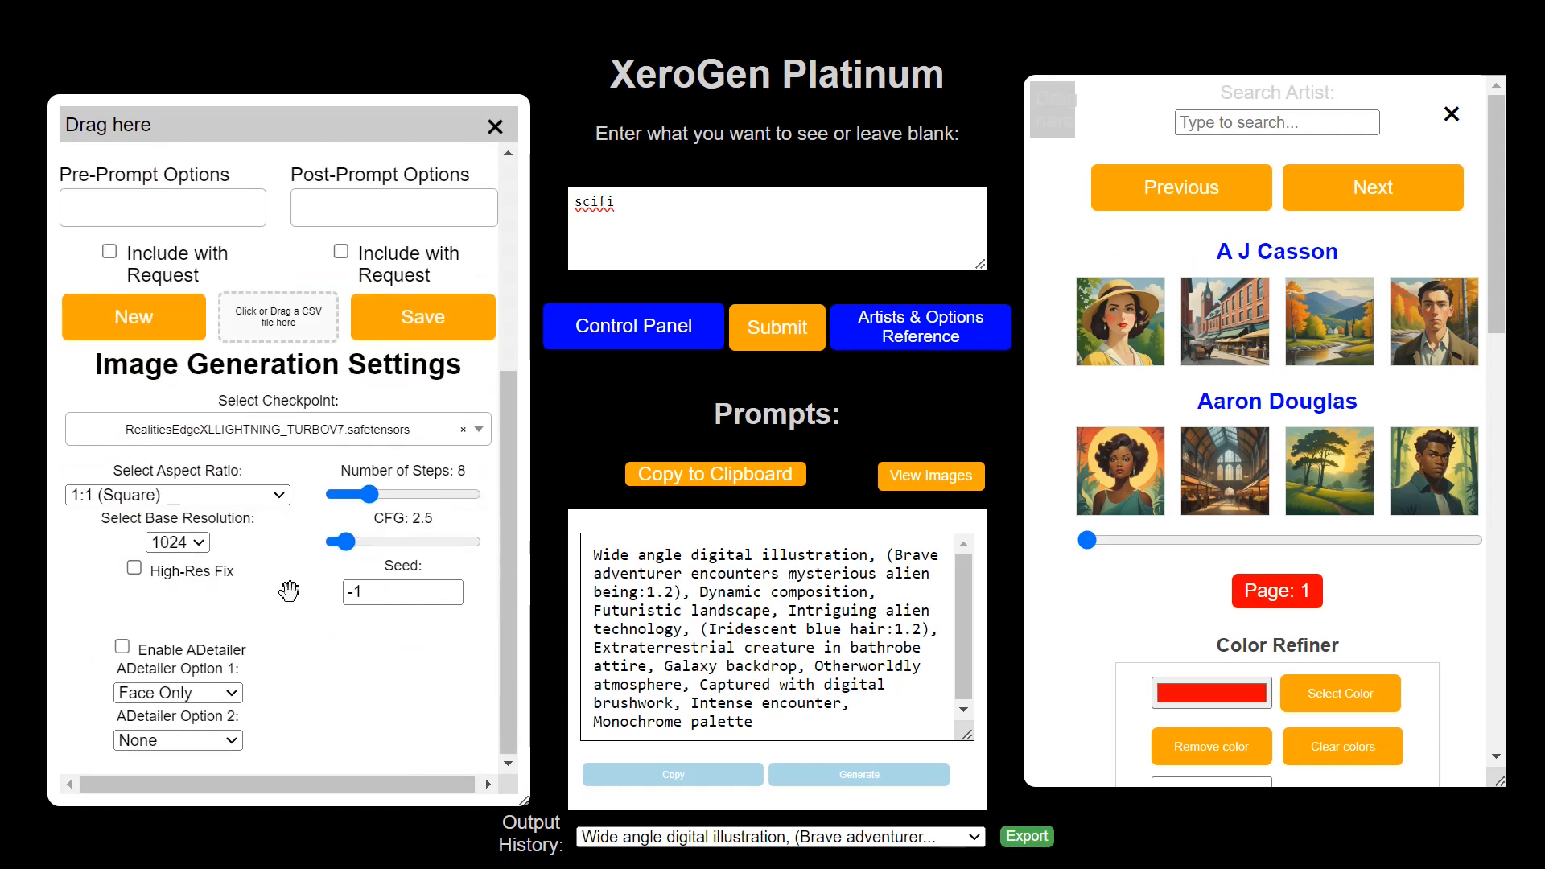